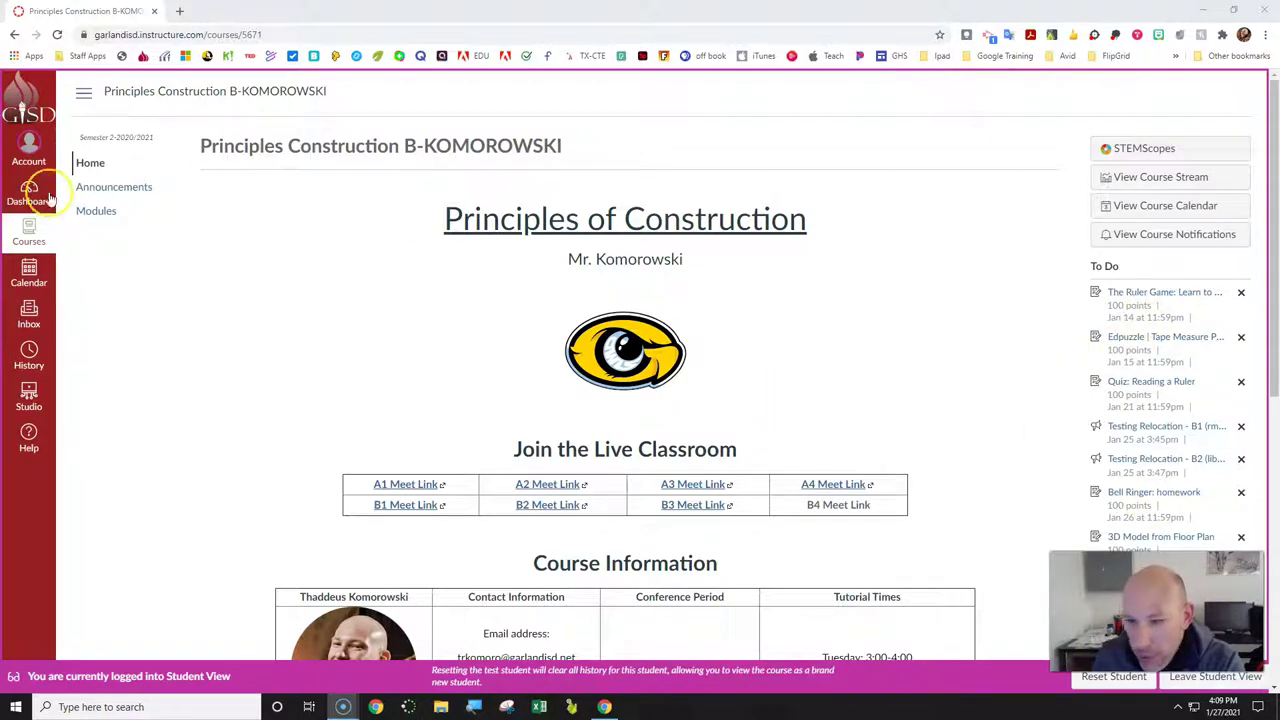
# Open the 3D Model from Floor Plan assignment in the course's Floor Plans module.
pyautogui.click(113, 220)
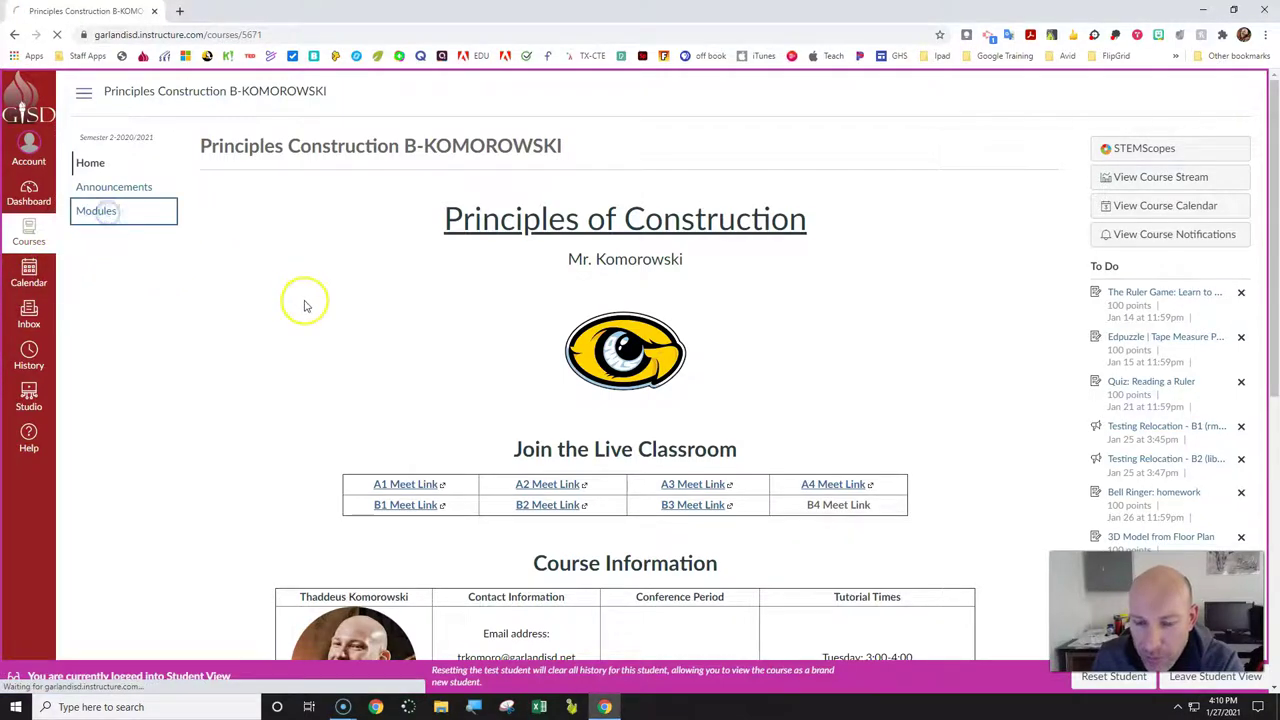
pyautogui.scroll(-2, 307, 306)
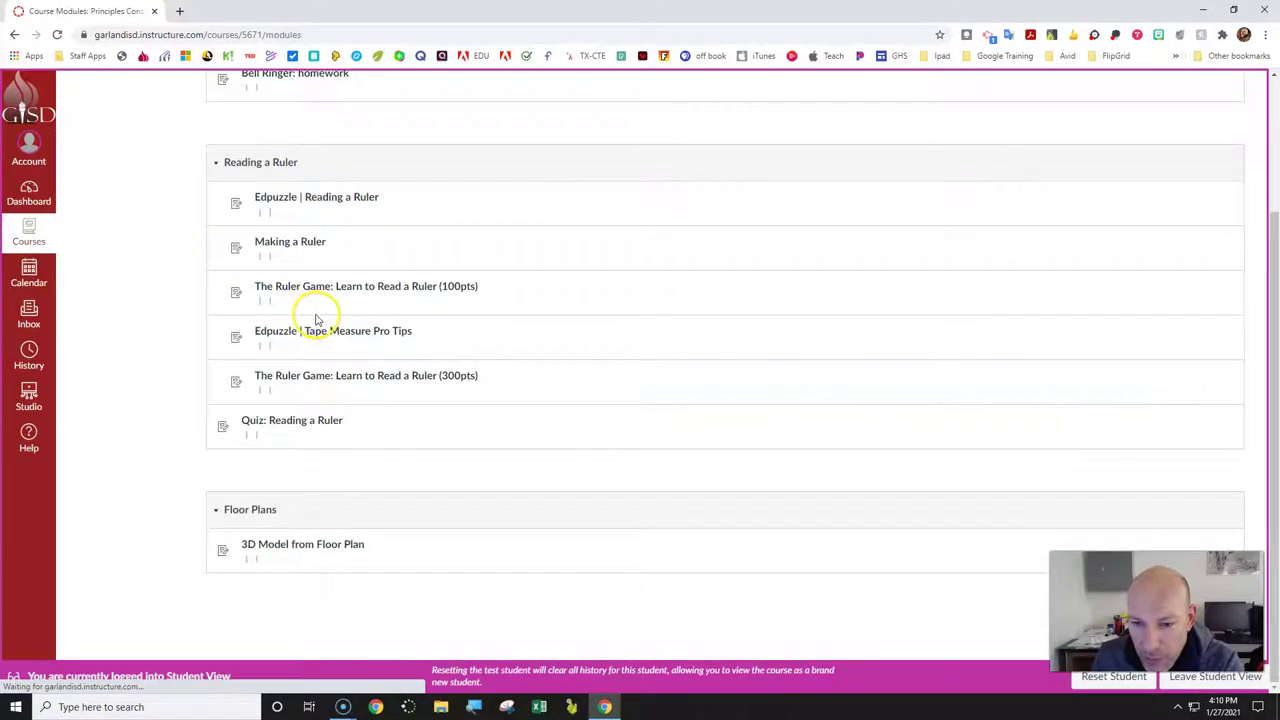
pyautogui.click(307, 549)
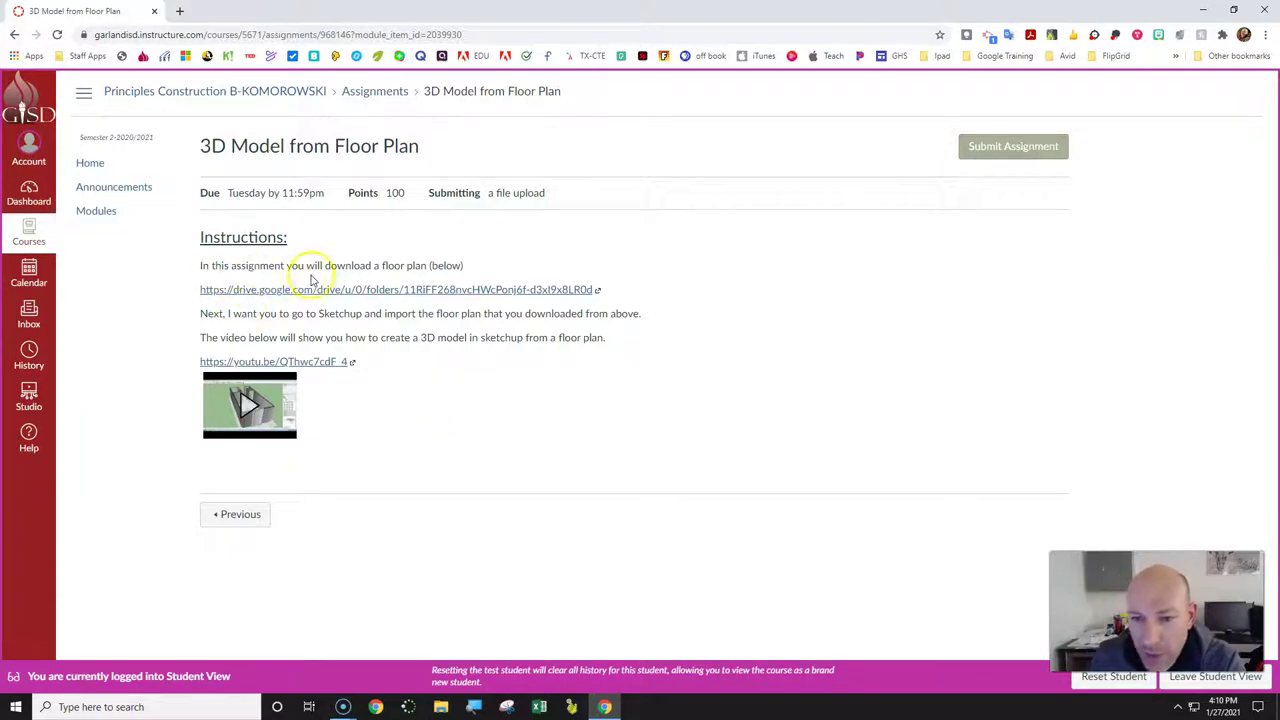
# Download the floor plan image COMMONS_Basic1.jpg from the Drive folder linked in the assignment instructions, and close the folder.
pyautogui.click(428, 291)
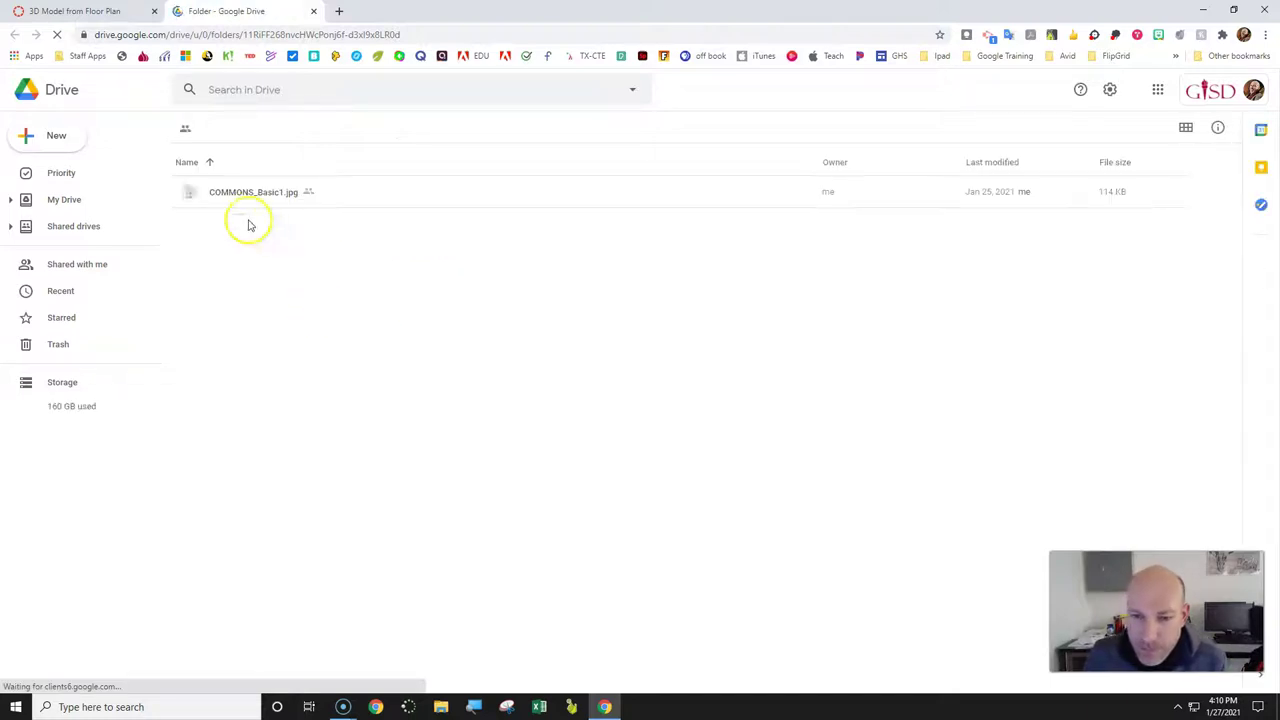
pyautogui.doubleClick(190, 196)
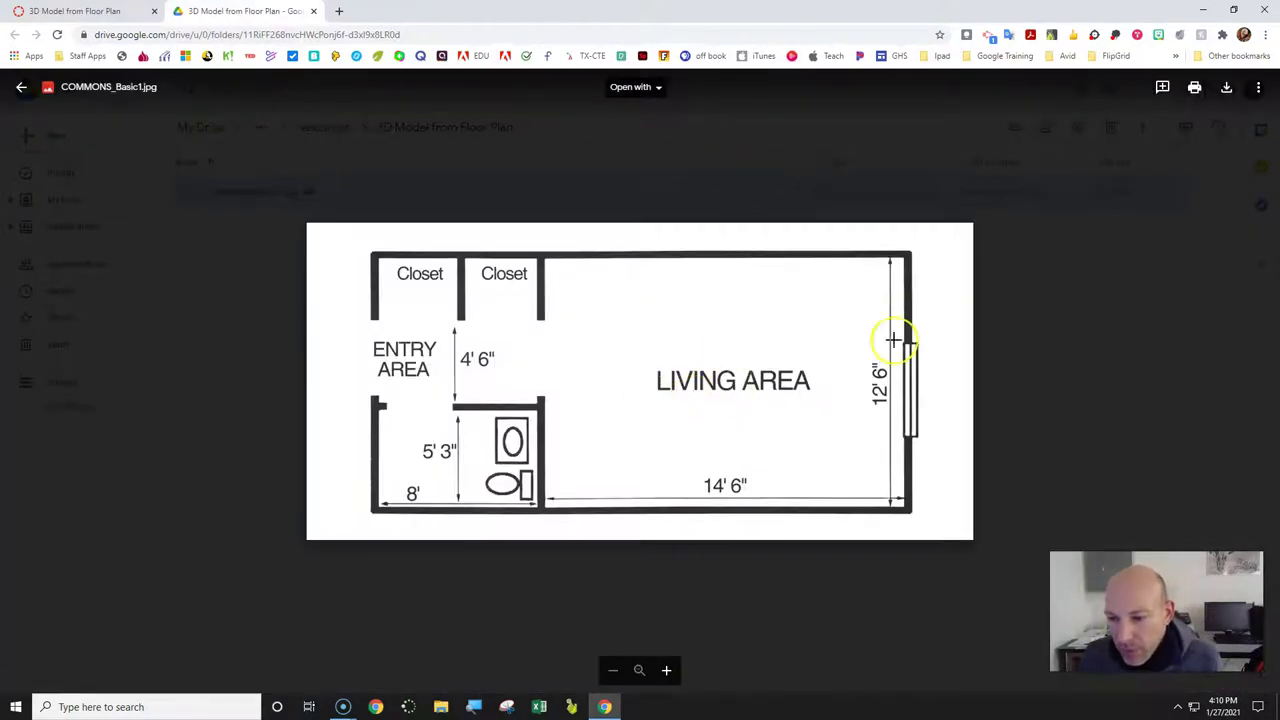
pyautogui.click(1227, 88)
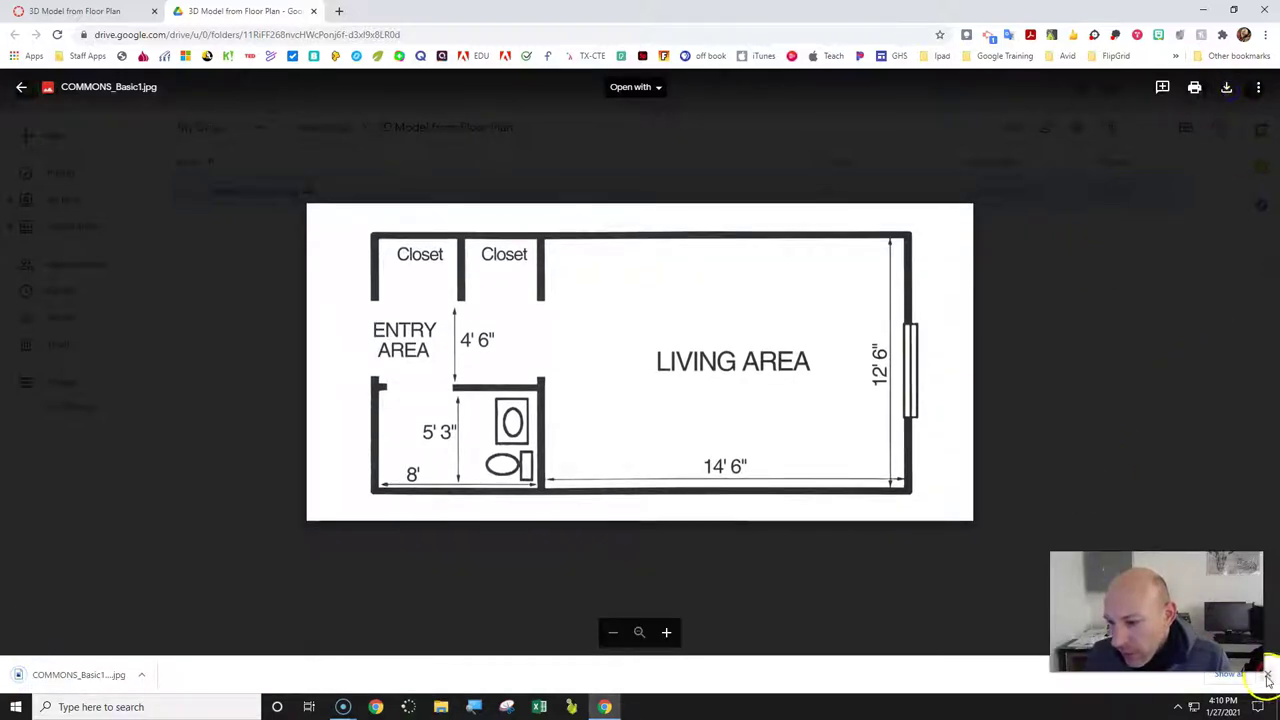
pyautogui.click(1268, 676)
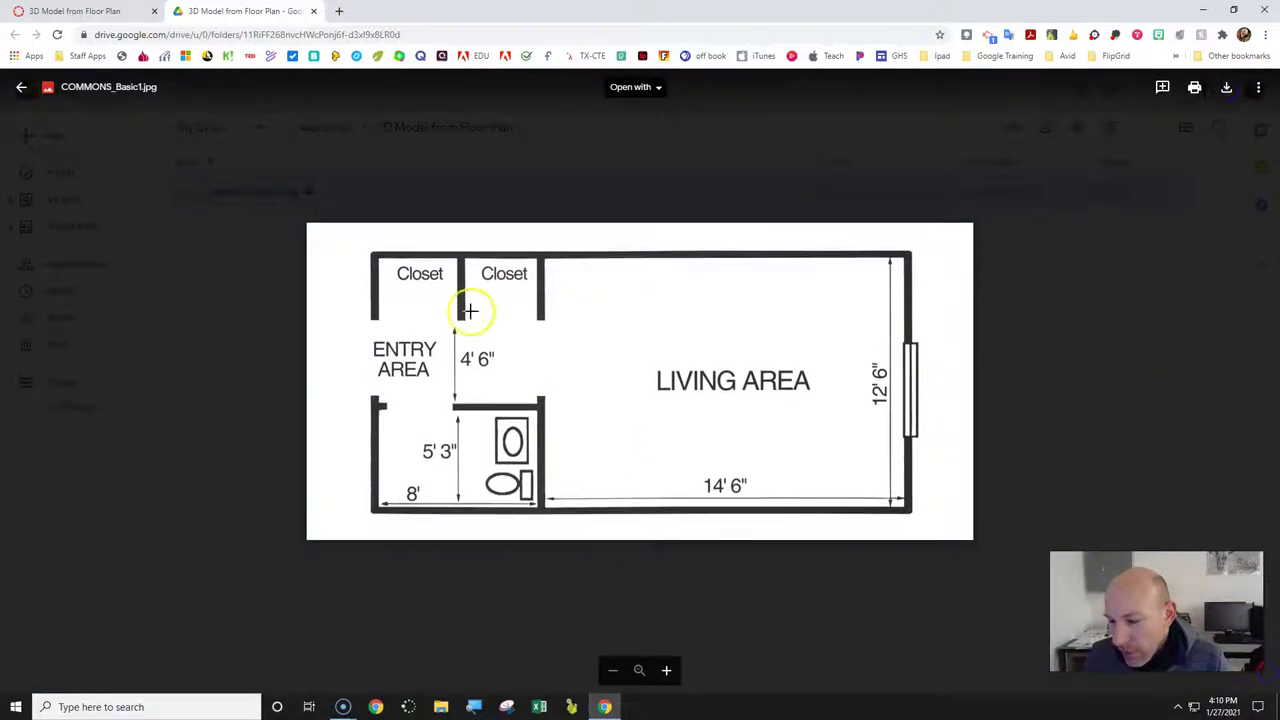
pyautogui.click(313, 11)
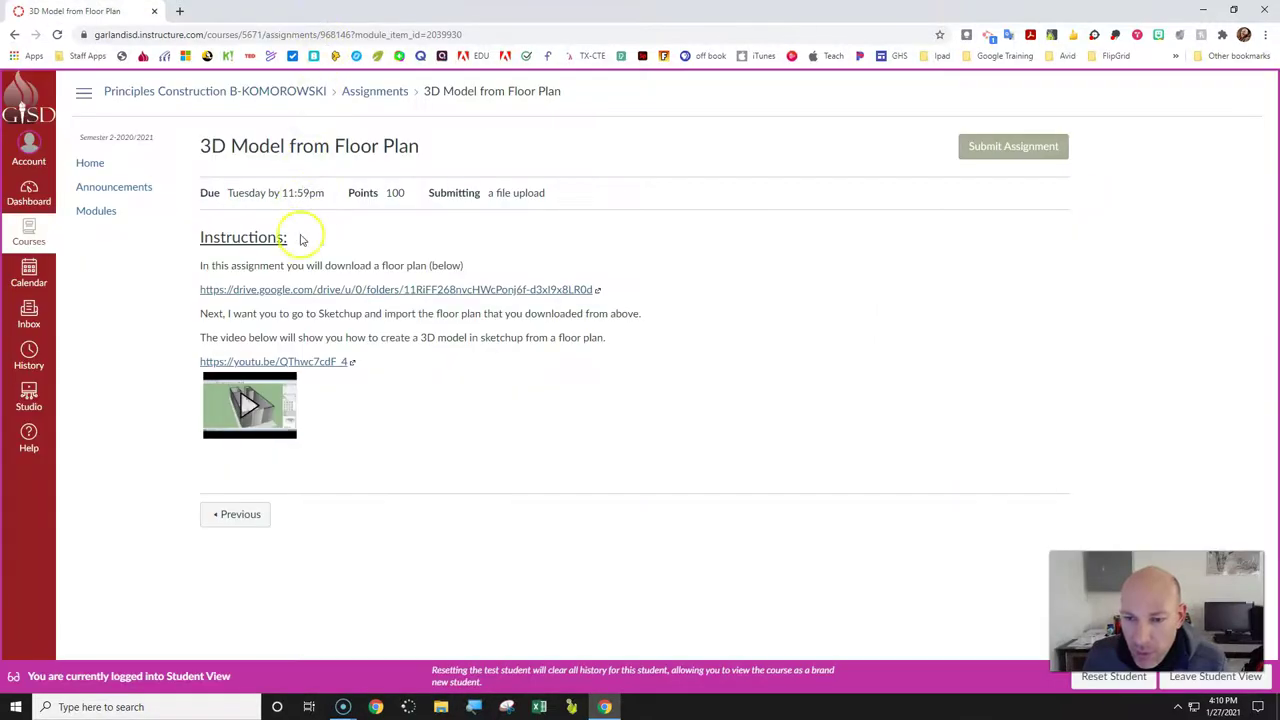
# Open the Google homepage in a separate tab and check which account is signed in.
pyautogui.click(179, 13)
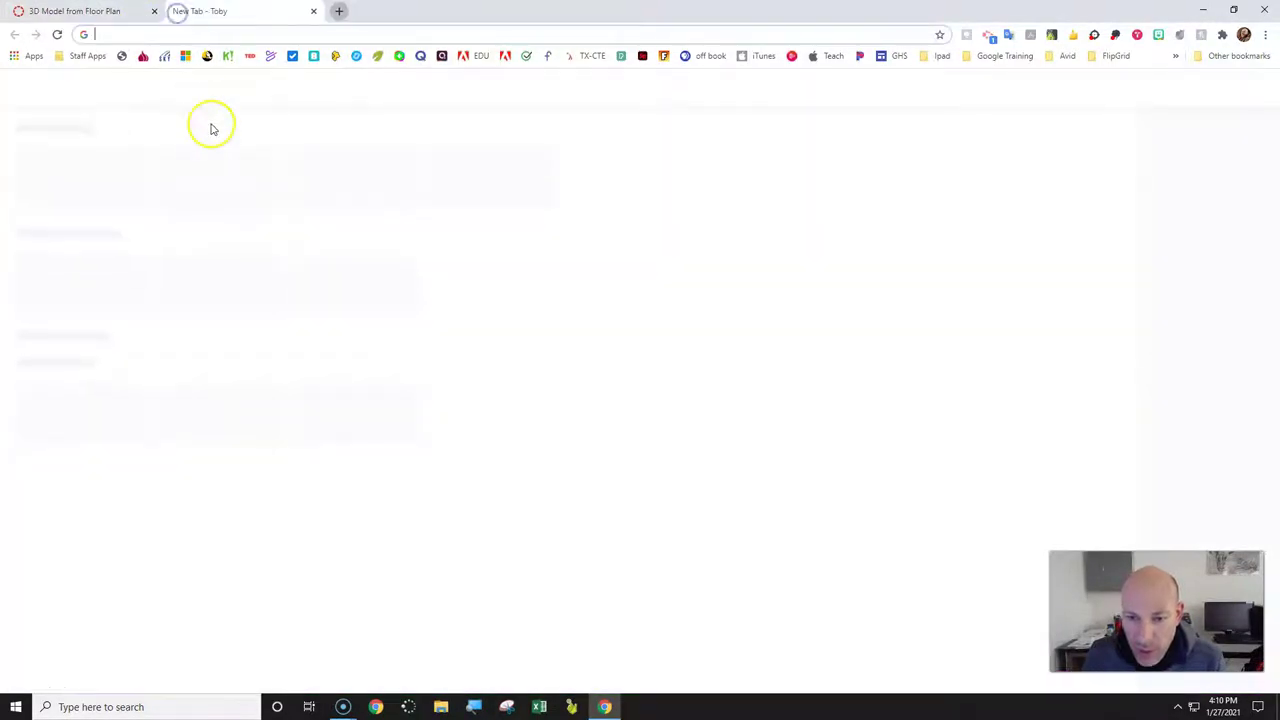
pyautogui.click(68, 371)
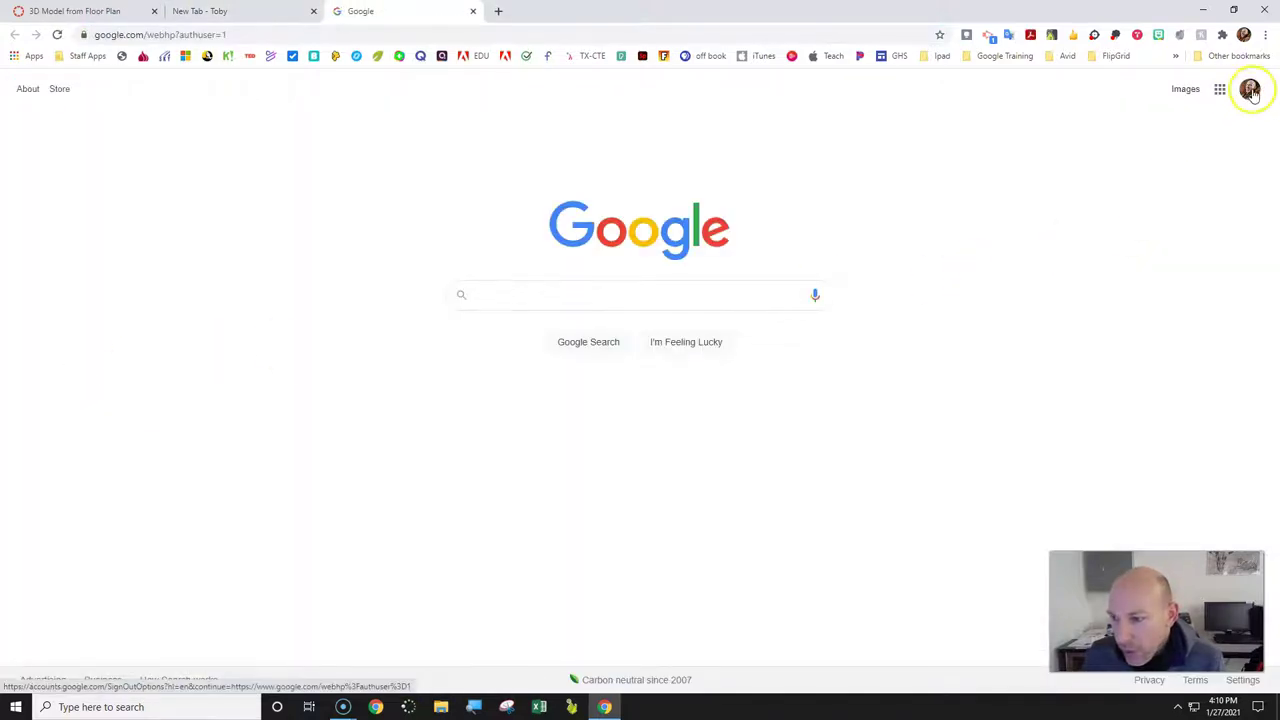
pyautogui.click(1249, 89)
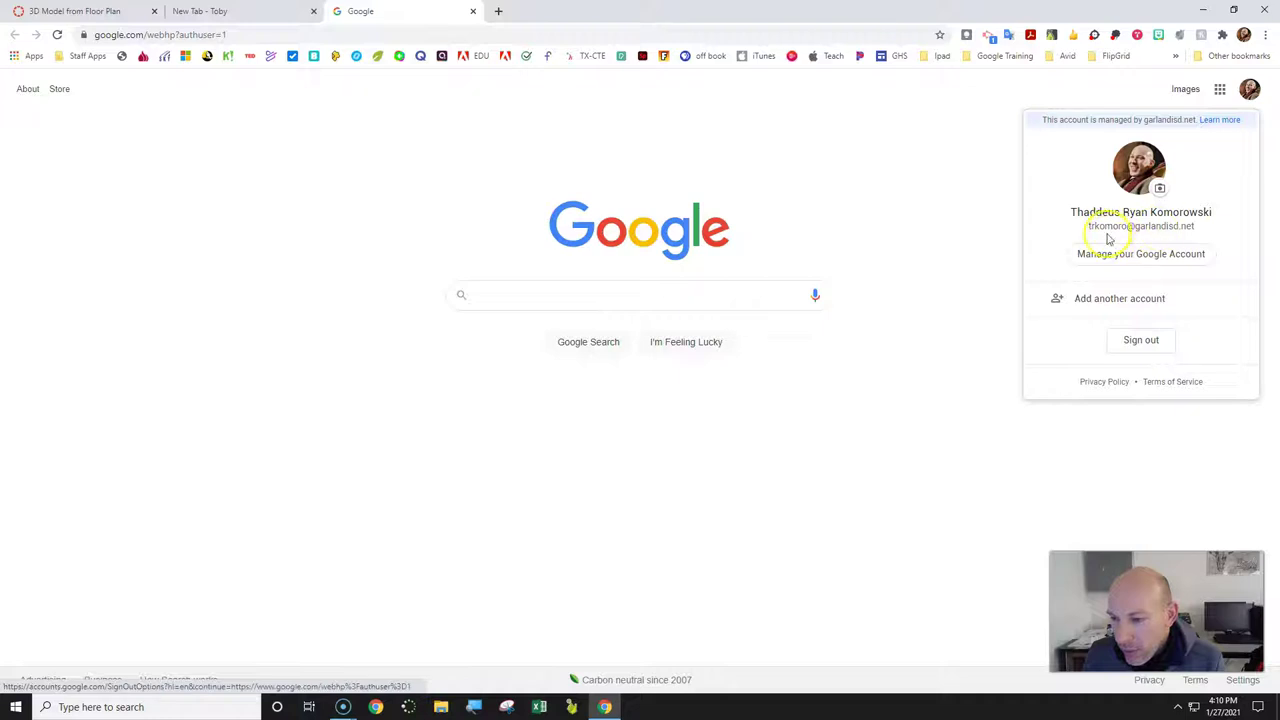
pyautogui.click(969, 228)
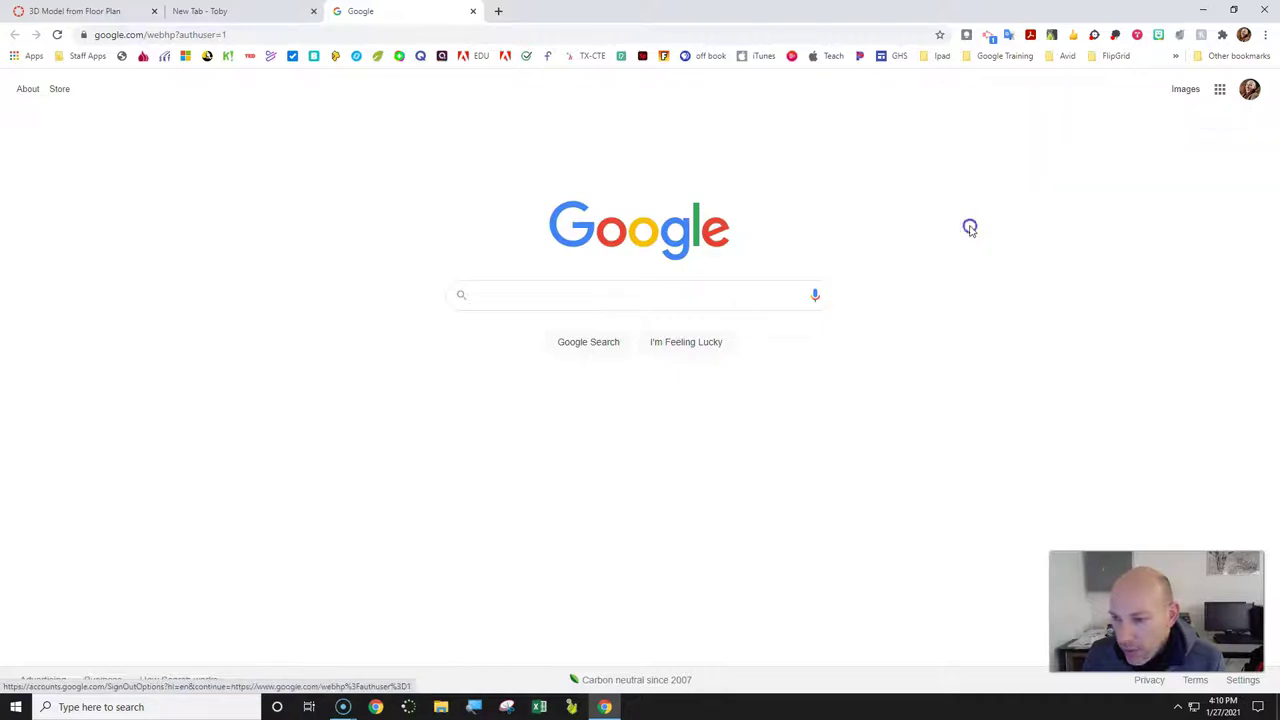
# Try to create a folder named SketchUp in the My Drive section of Google Drive.
pyautogui.click(1220, 90)
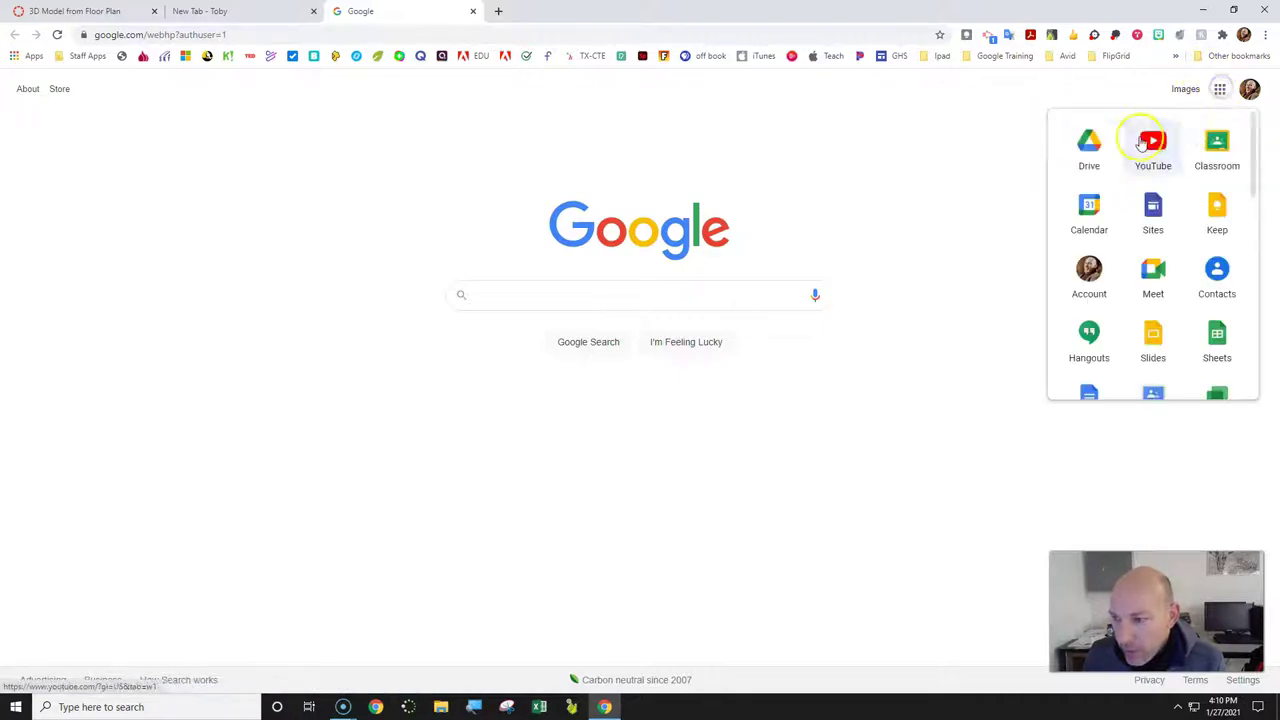
pyautogui.click(1089, 143)
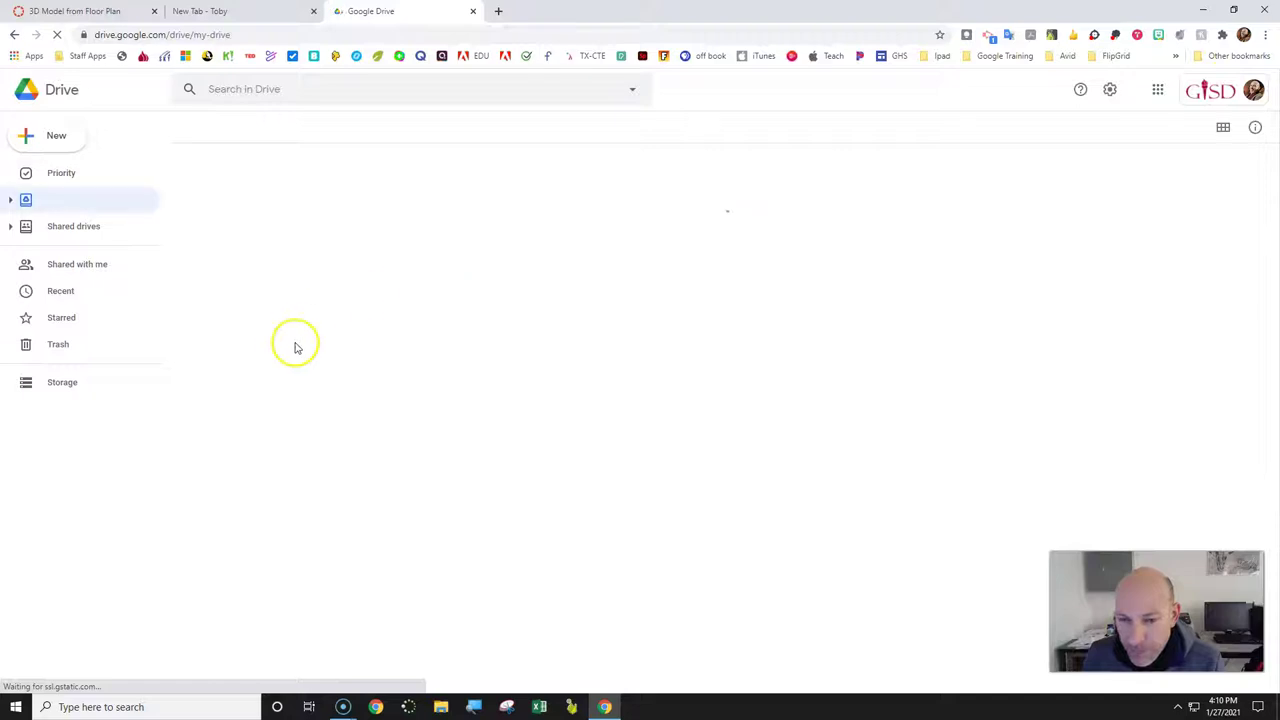
pyautogui.click(55, 136)
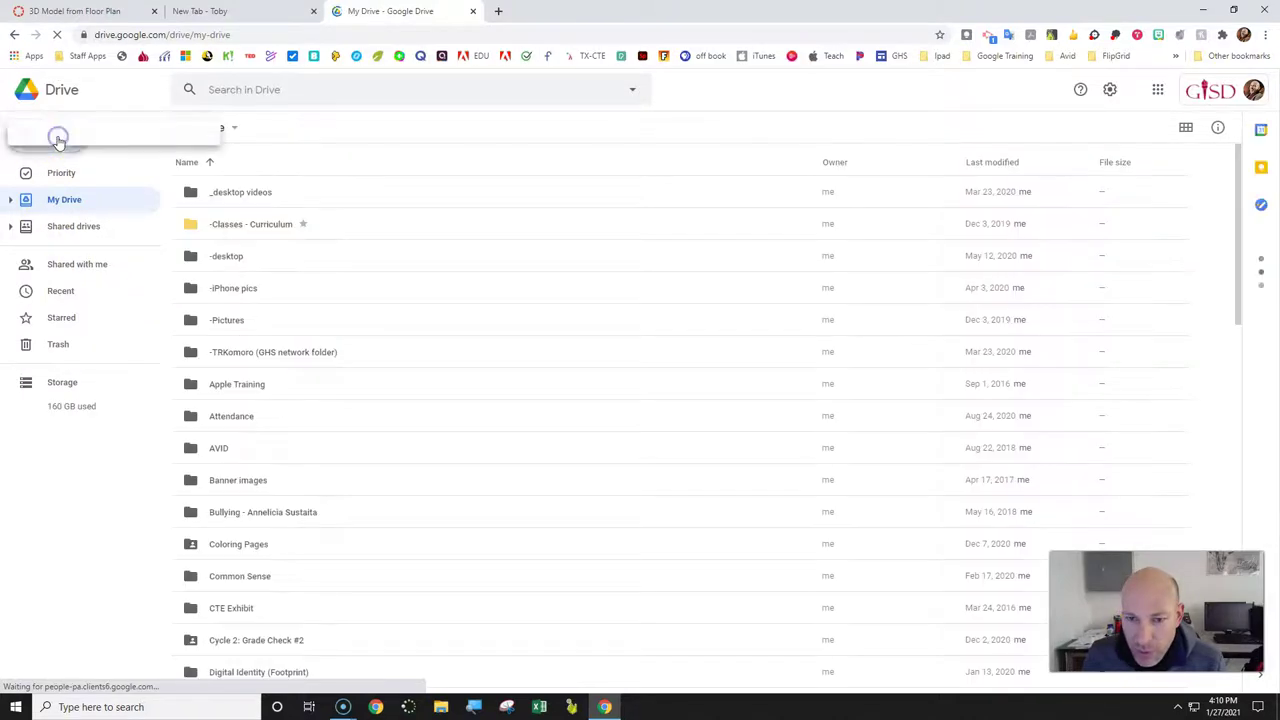
pyautogui.click(58, 142)
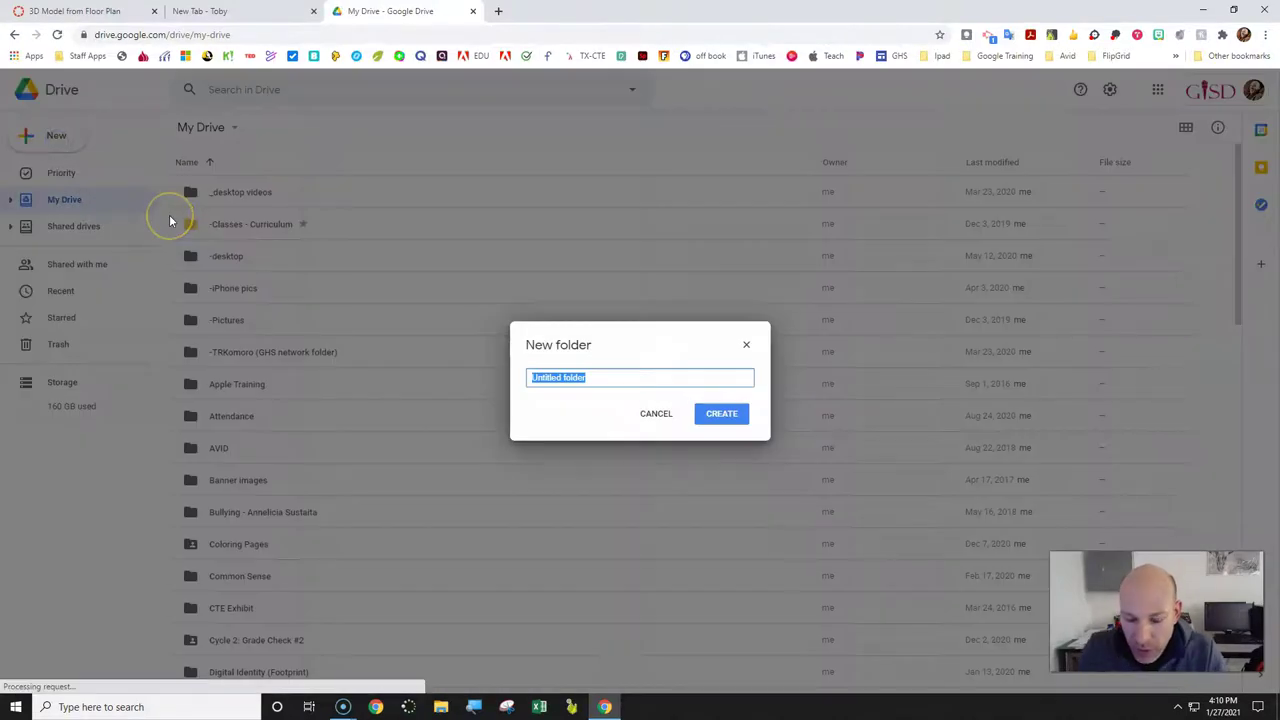
pyautogui.write('Sketch')
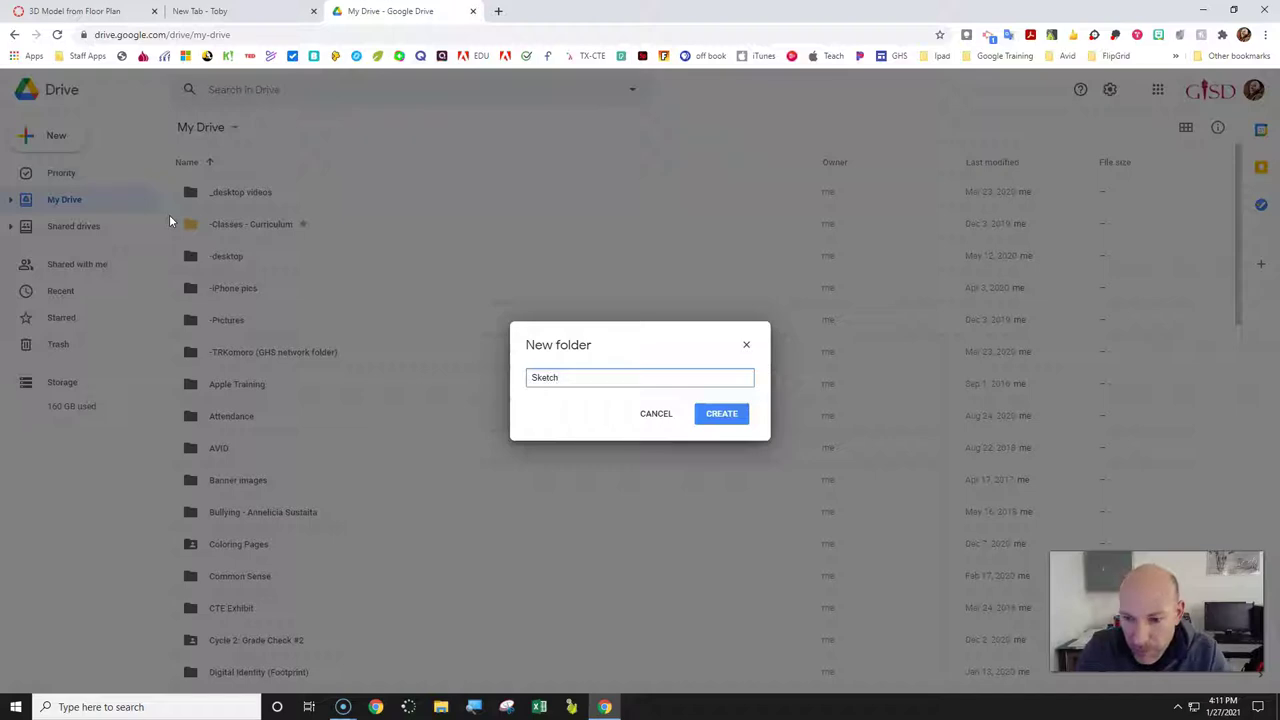
pyautogui.write('Up')
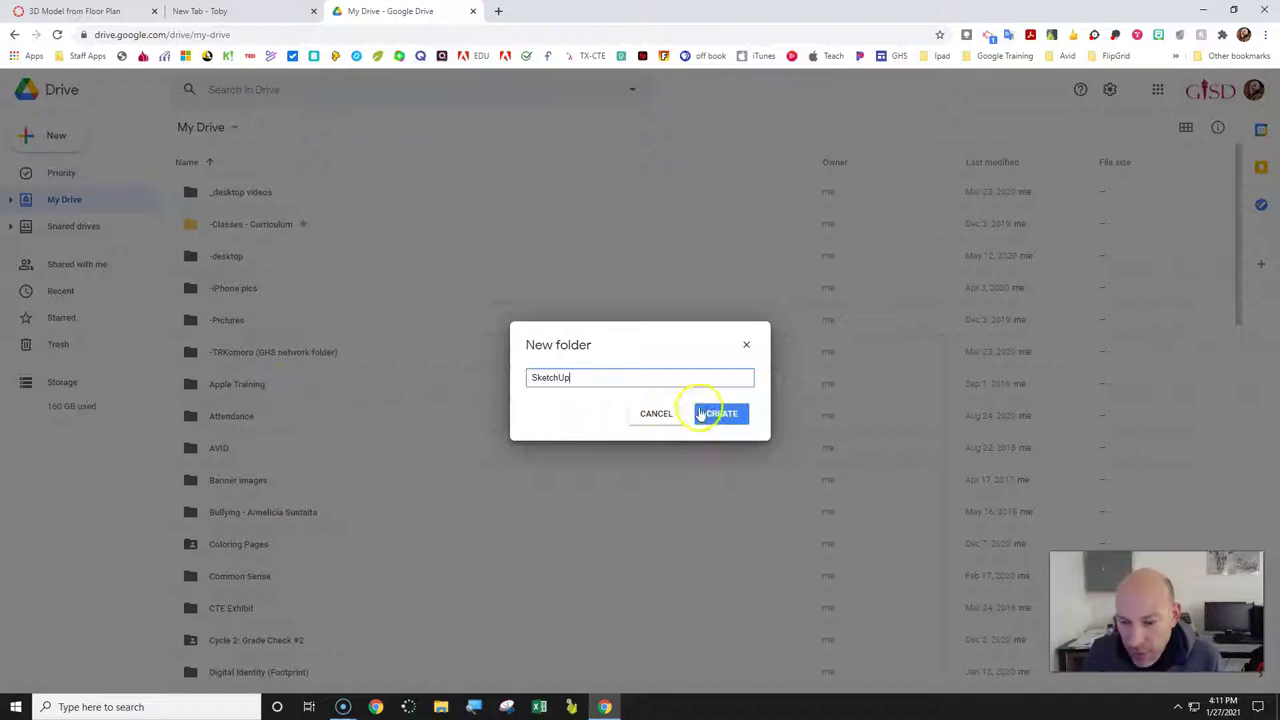
pyautogui.click(668, 416)
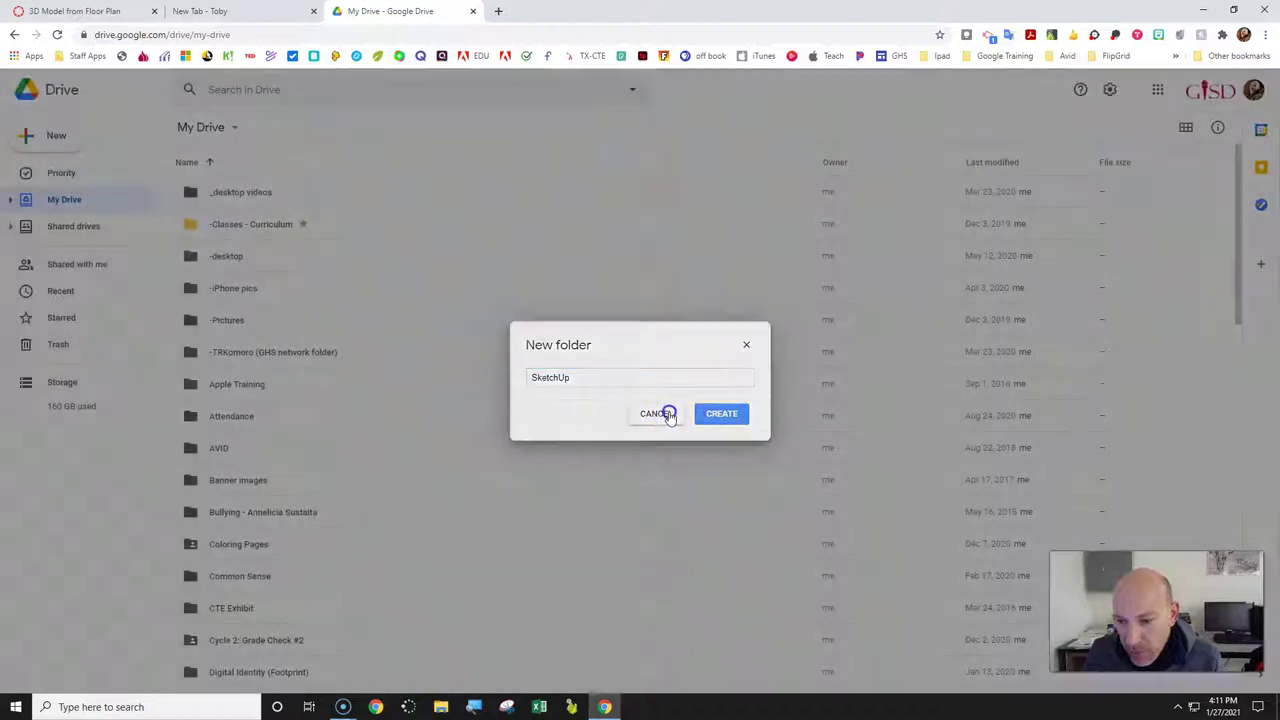
pyautogui.click(473, 11)
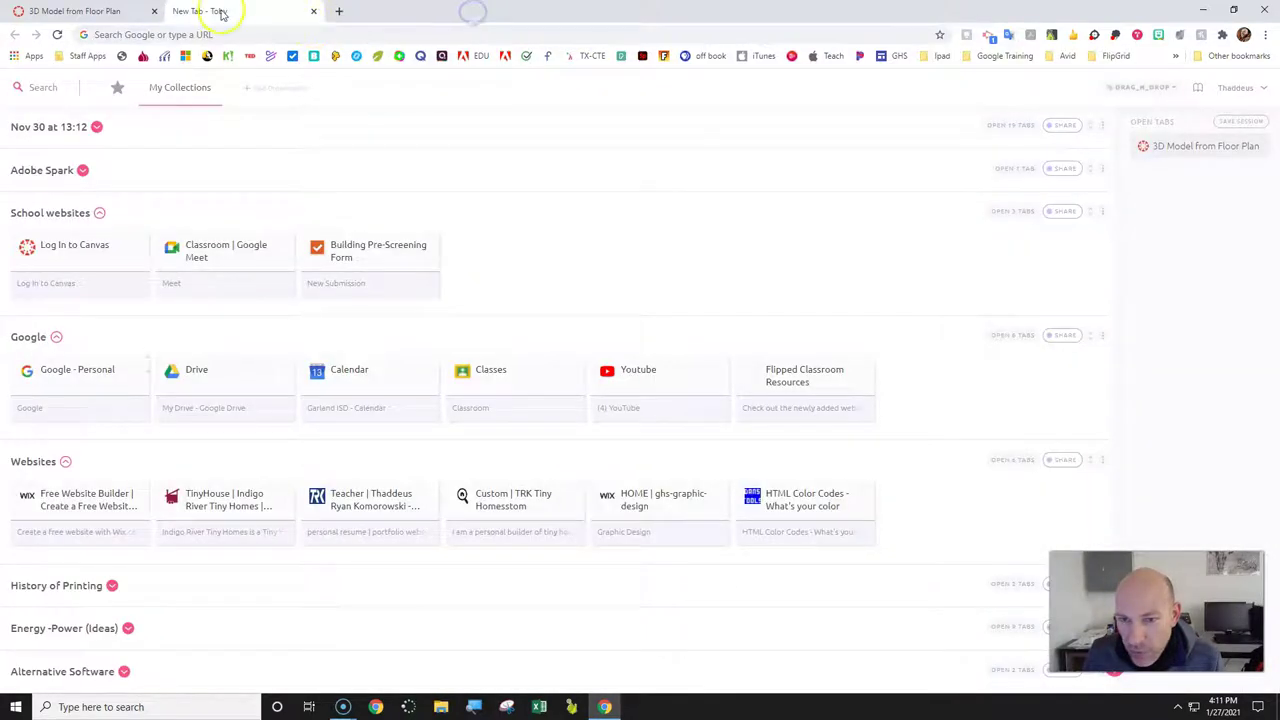
# Launch SketchUp for Schools from the Google apps on the Google homepage and sign in with the Google account.
pyautogui.click(76, 376)
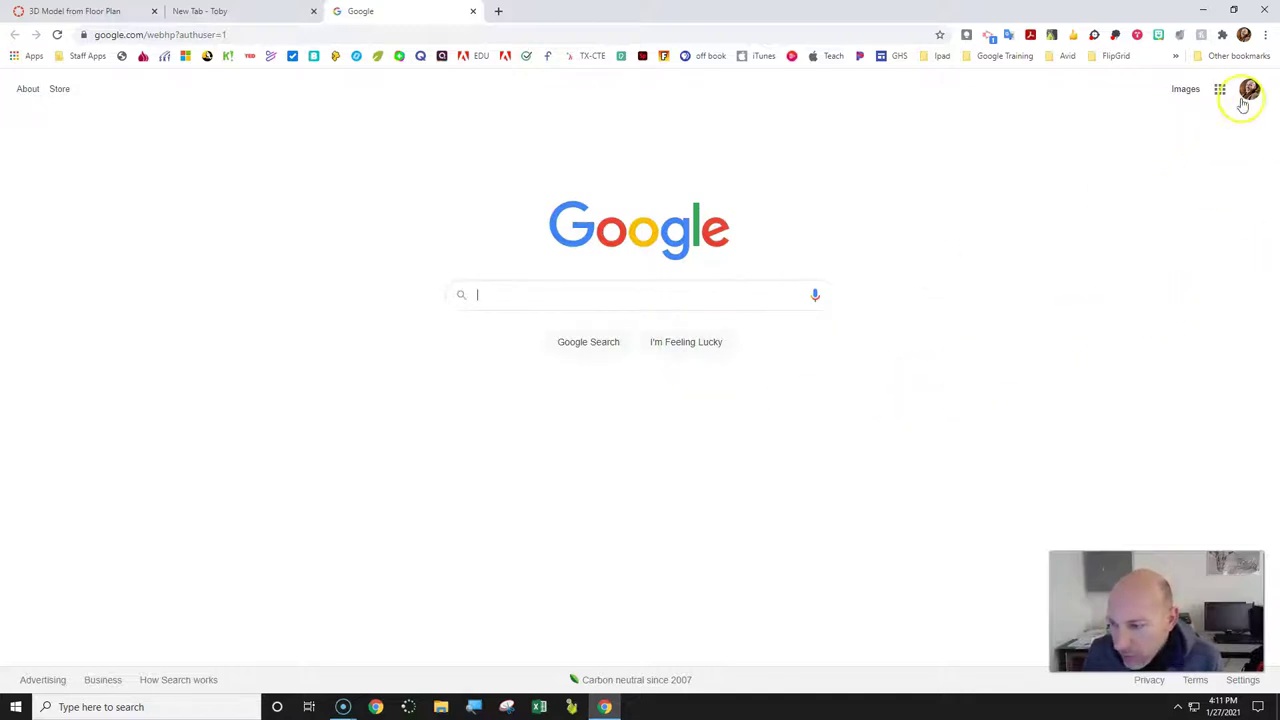
pyautogui.click(1220, 91)
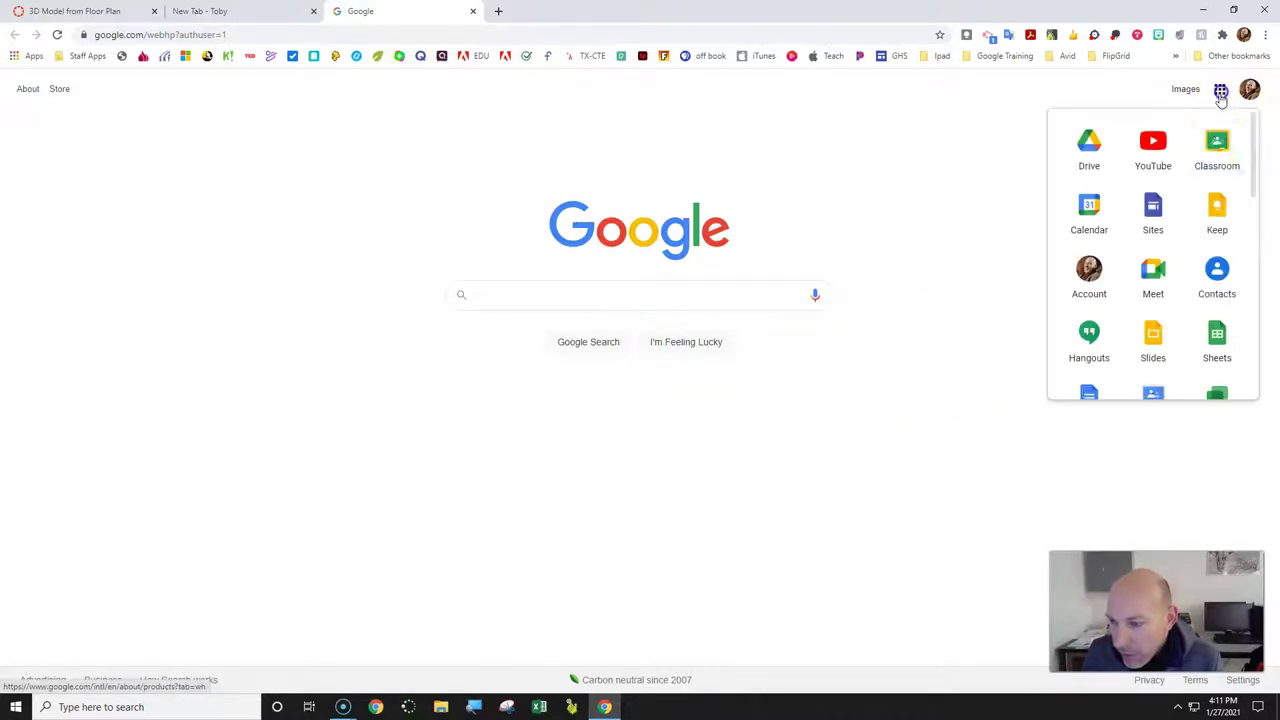
pyautogui.scroll(-1, 1129, 225)
pyautogui.scroll(-3, 1129, 232)
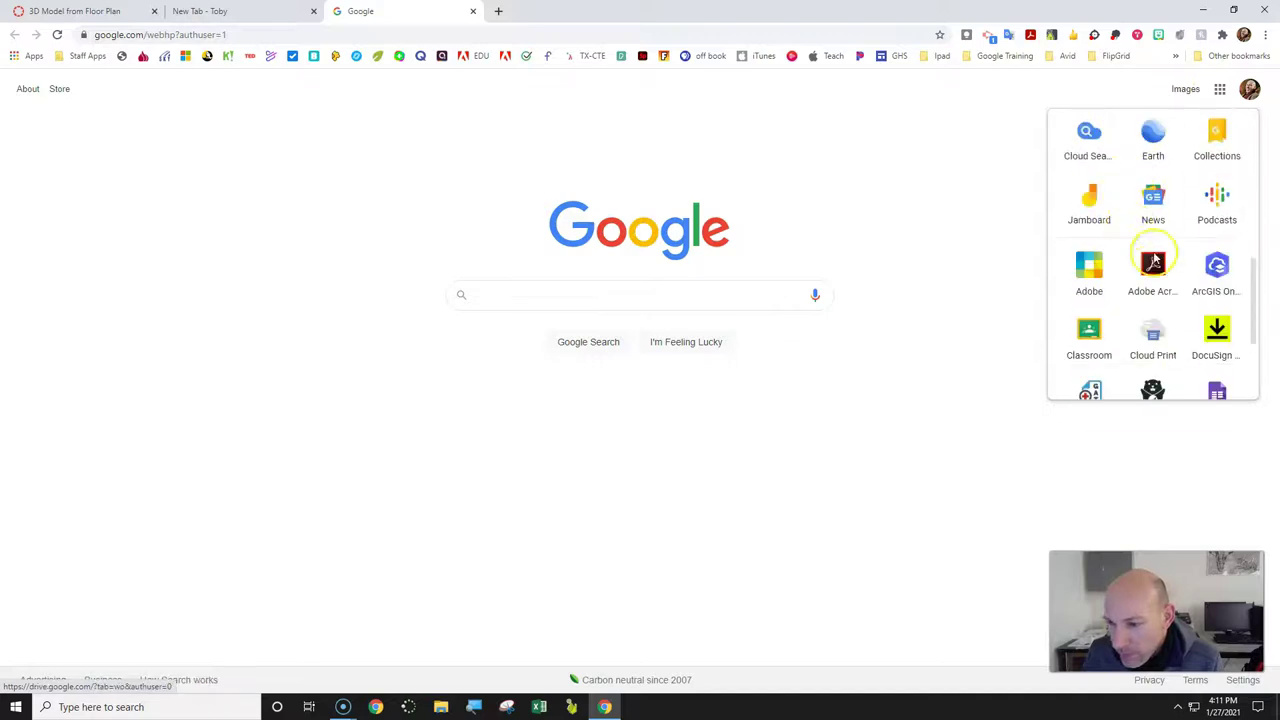
pyautogui.scroll(5, 1154, 263)
pyautogui.scroll(-7, 1160, 233)
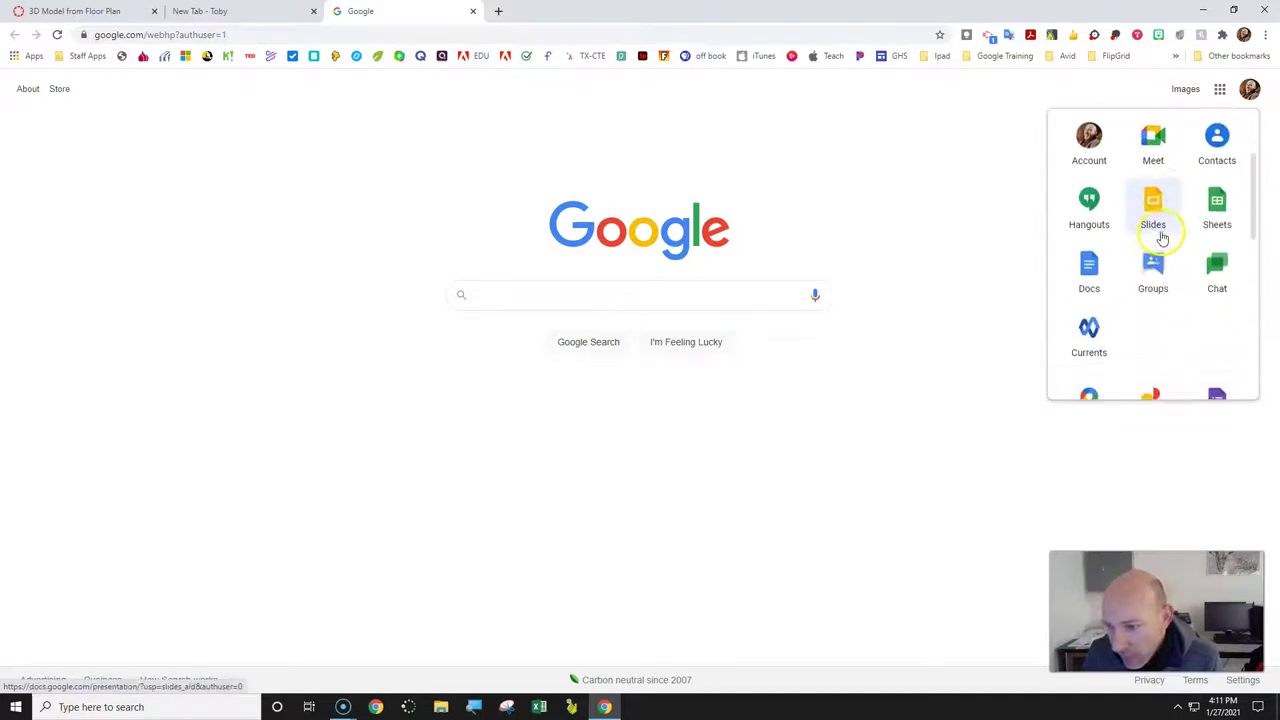
pyautogui.scroll(-2, 1160, 237)
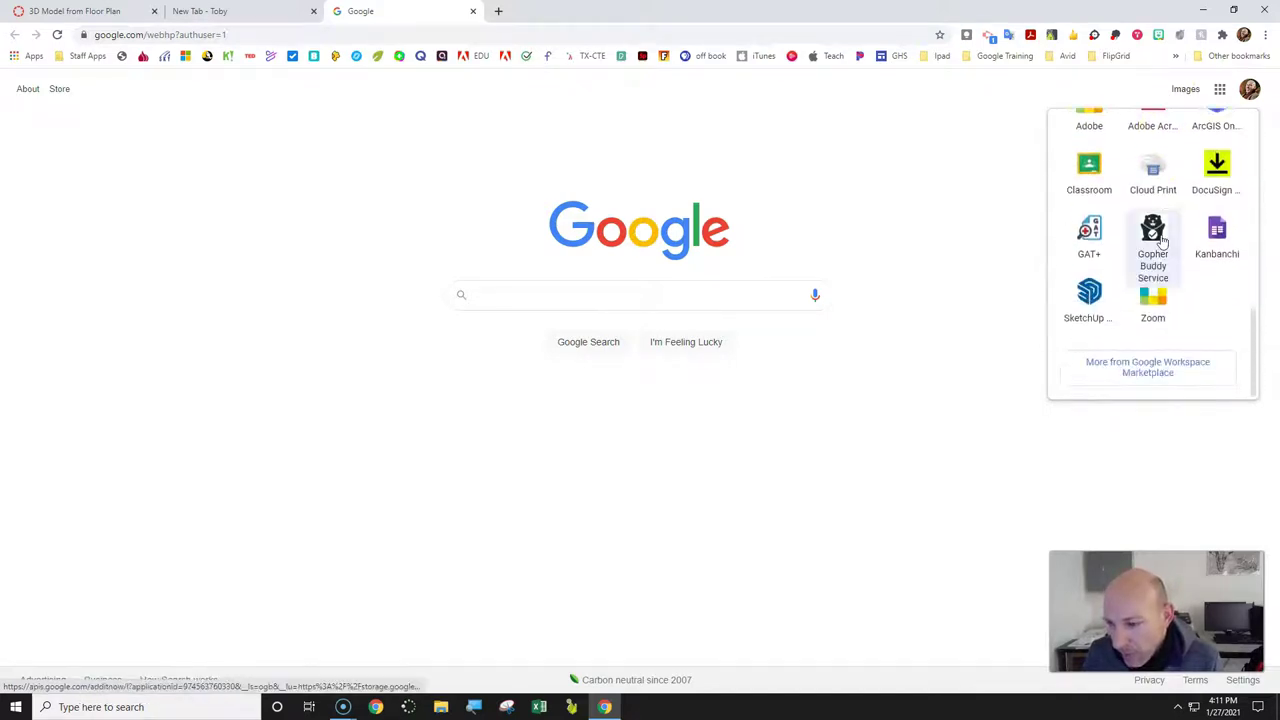
pyautogui.click(1091, 293)
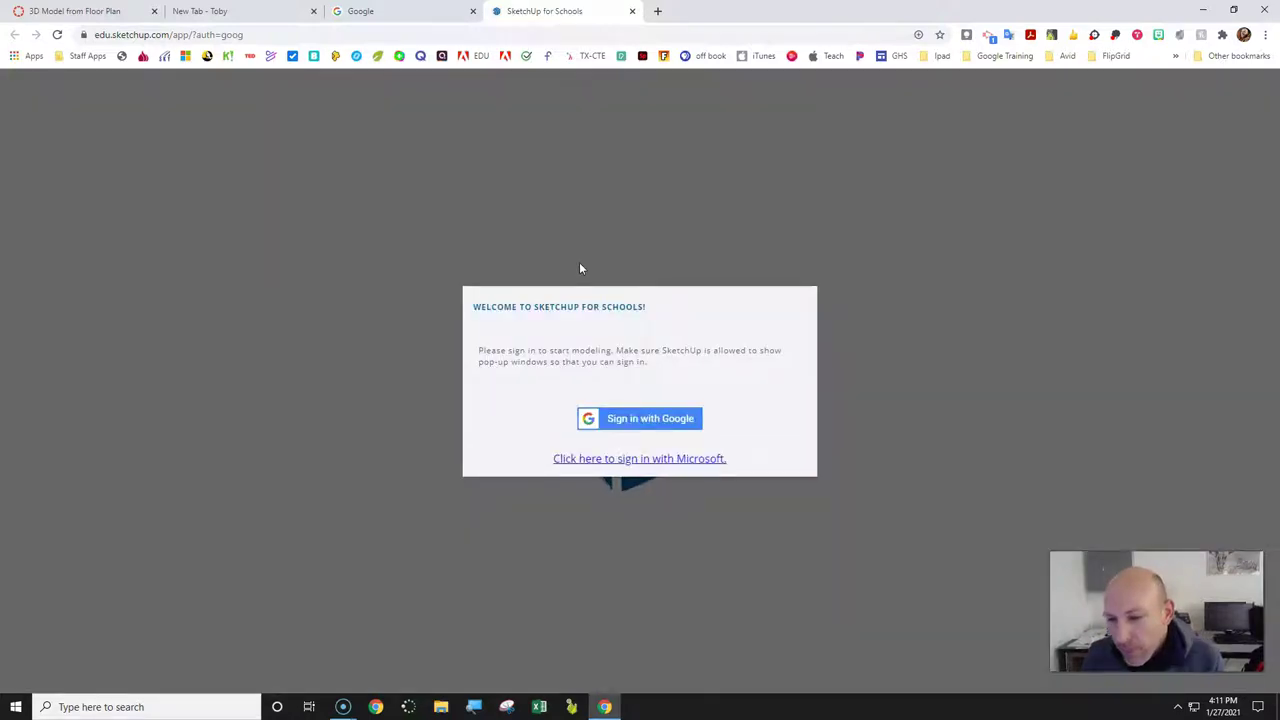
pyautogui.click(639, 421)
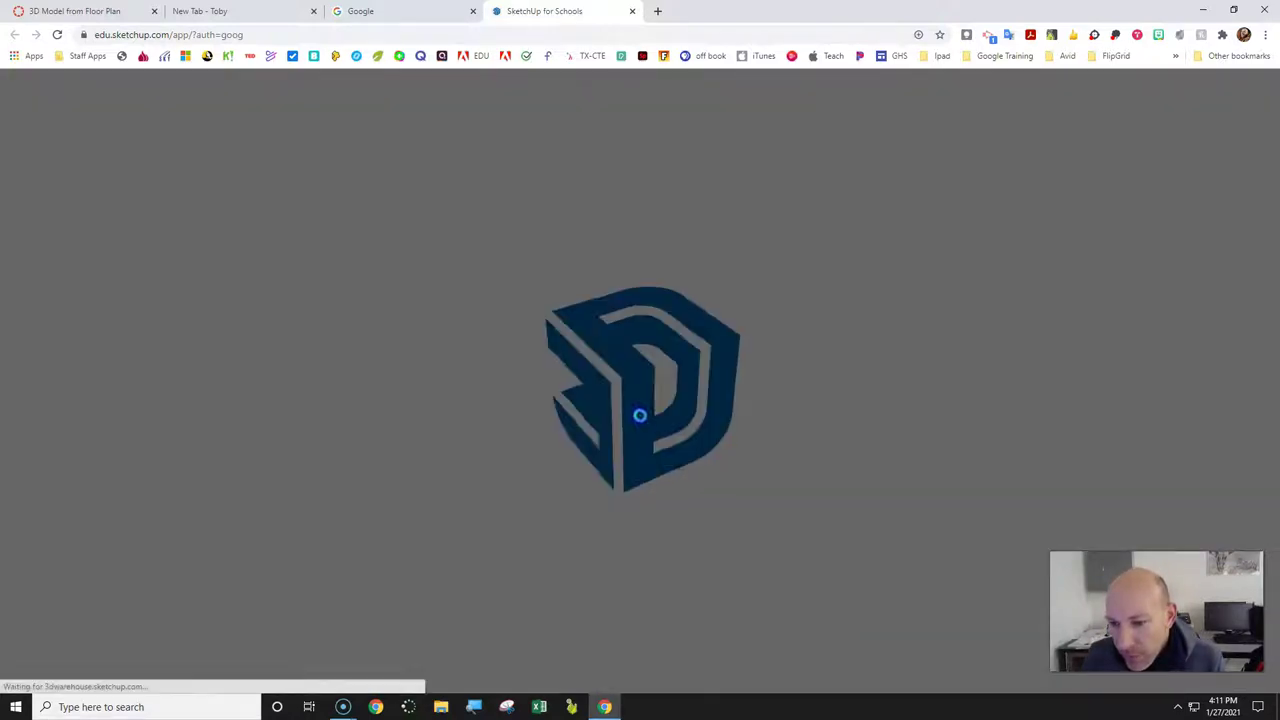
pyautogui.click(540, 334)
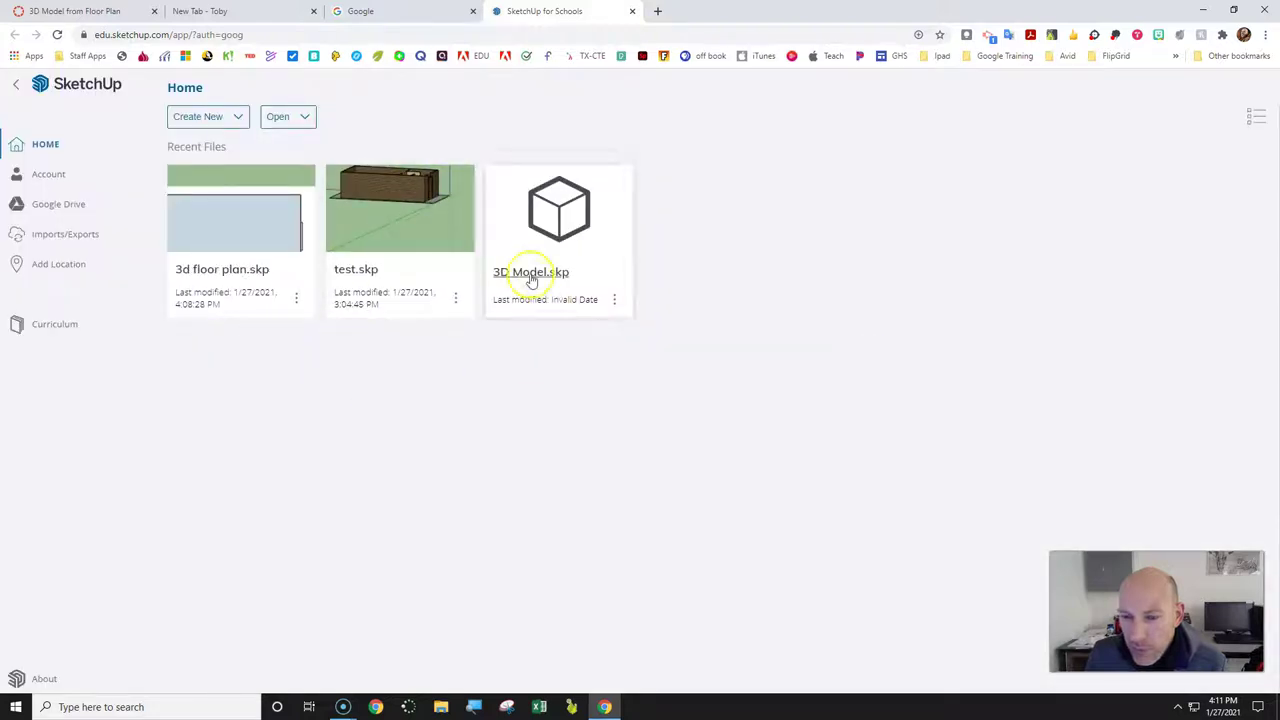
# Open test.skp from the recent files and examine the finished brick house model from the front, above and the side.
pyautogui.click(386, 220)
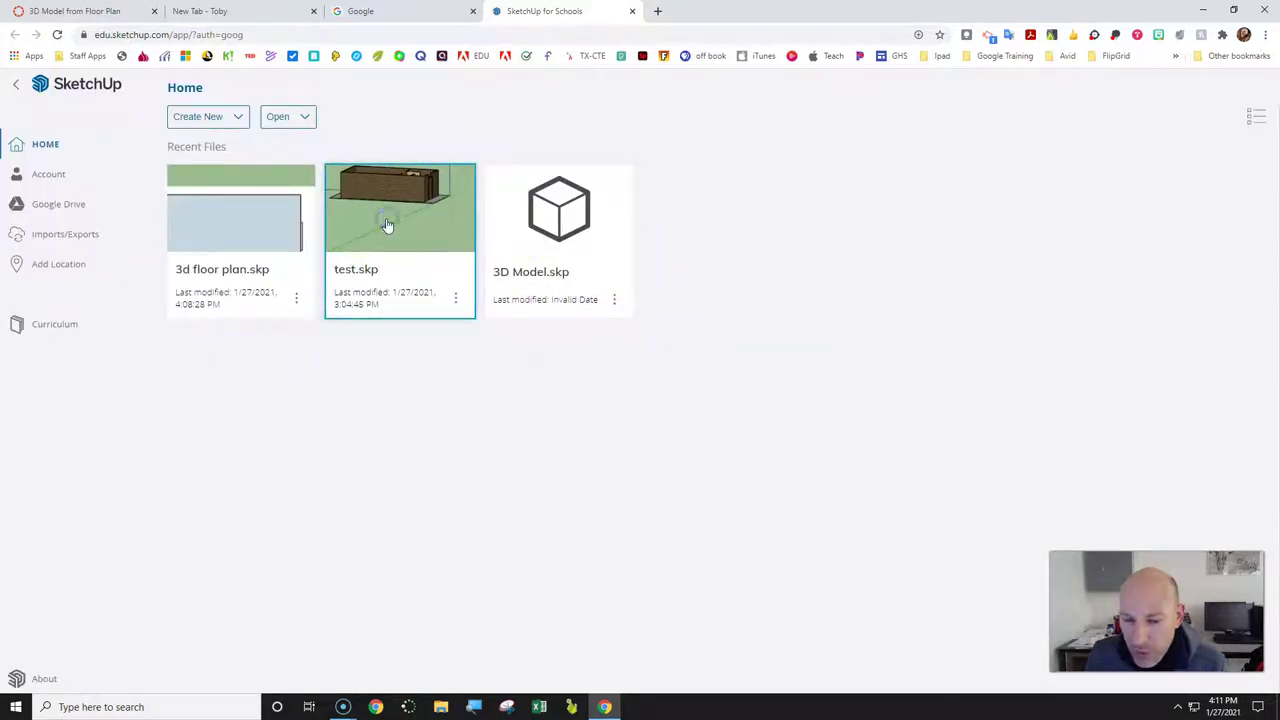
pyautogui.click(457, 300)
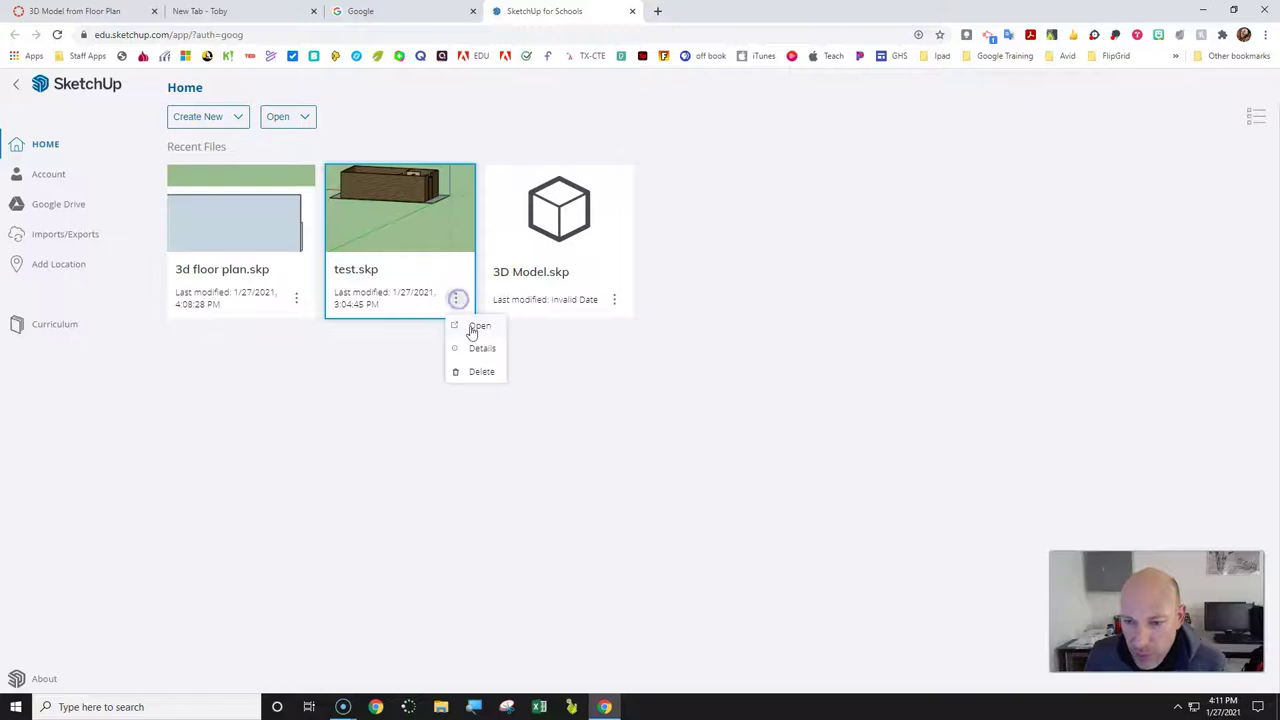
pyautogui.click(476, 327)
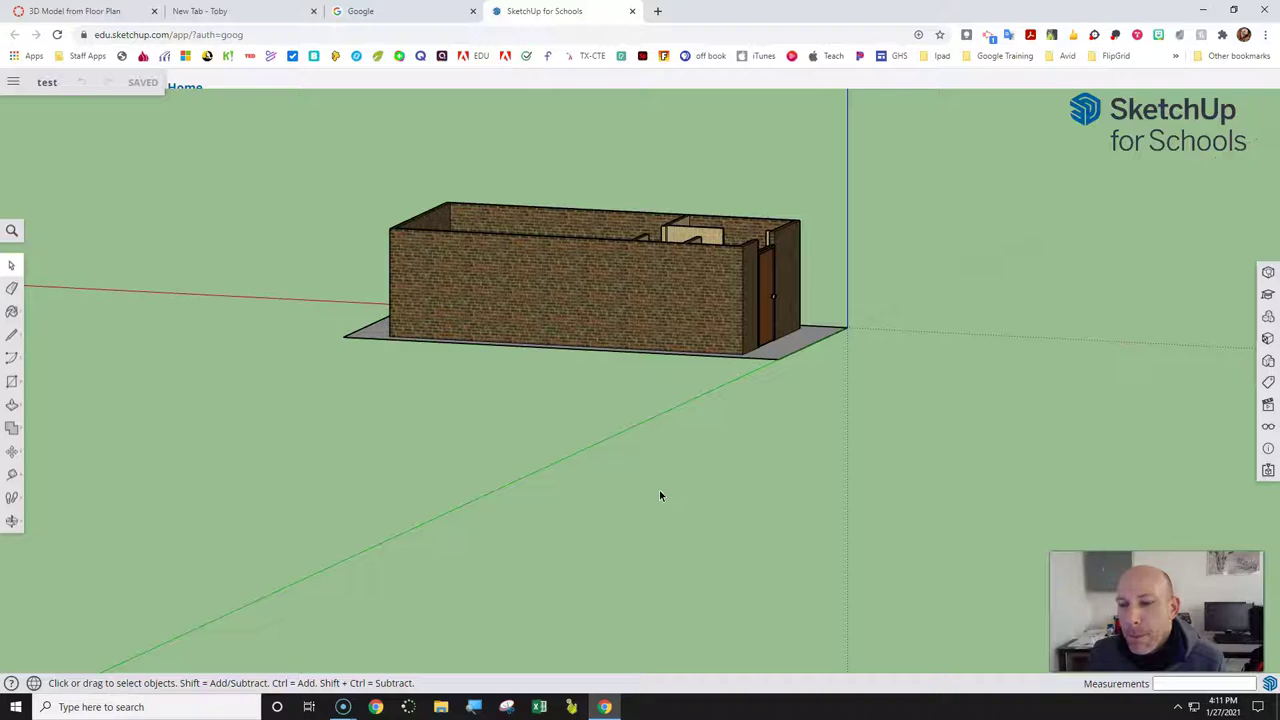
pyautogui.click(12, 521)
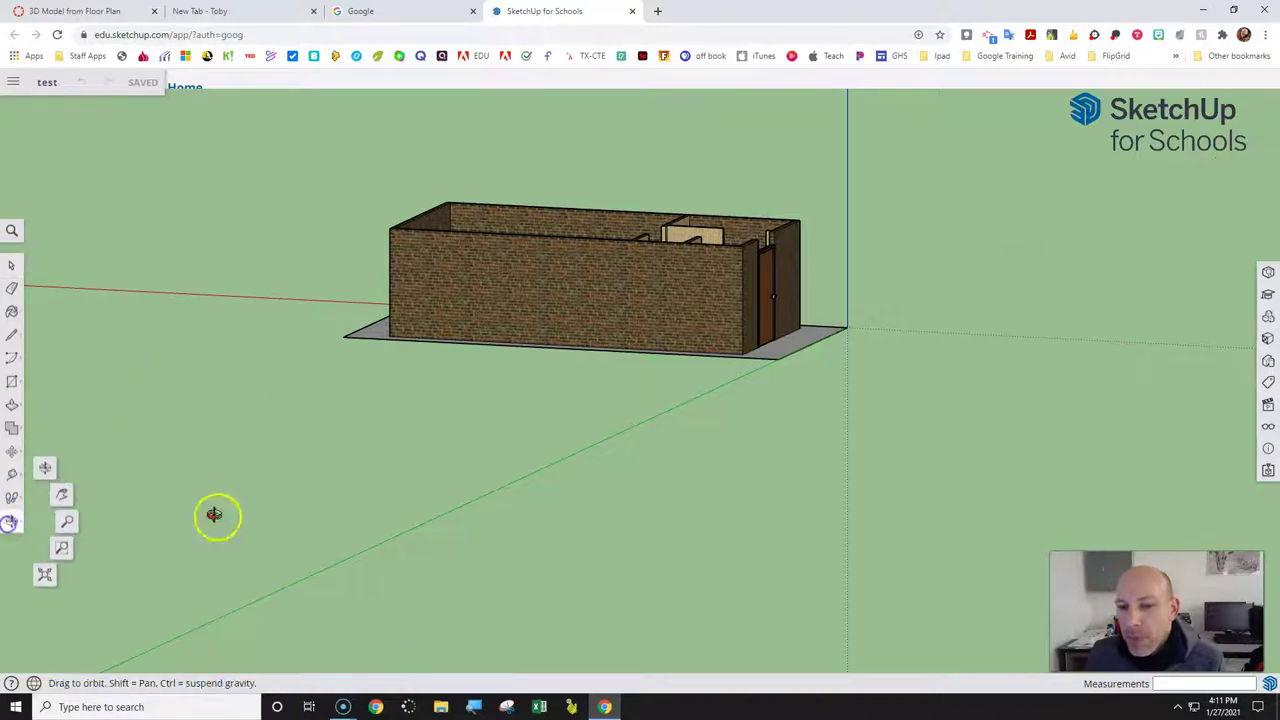
pyautogui.moveTo(549, 389); pyautogui.dragTo(617, 496)
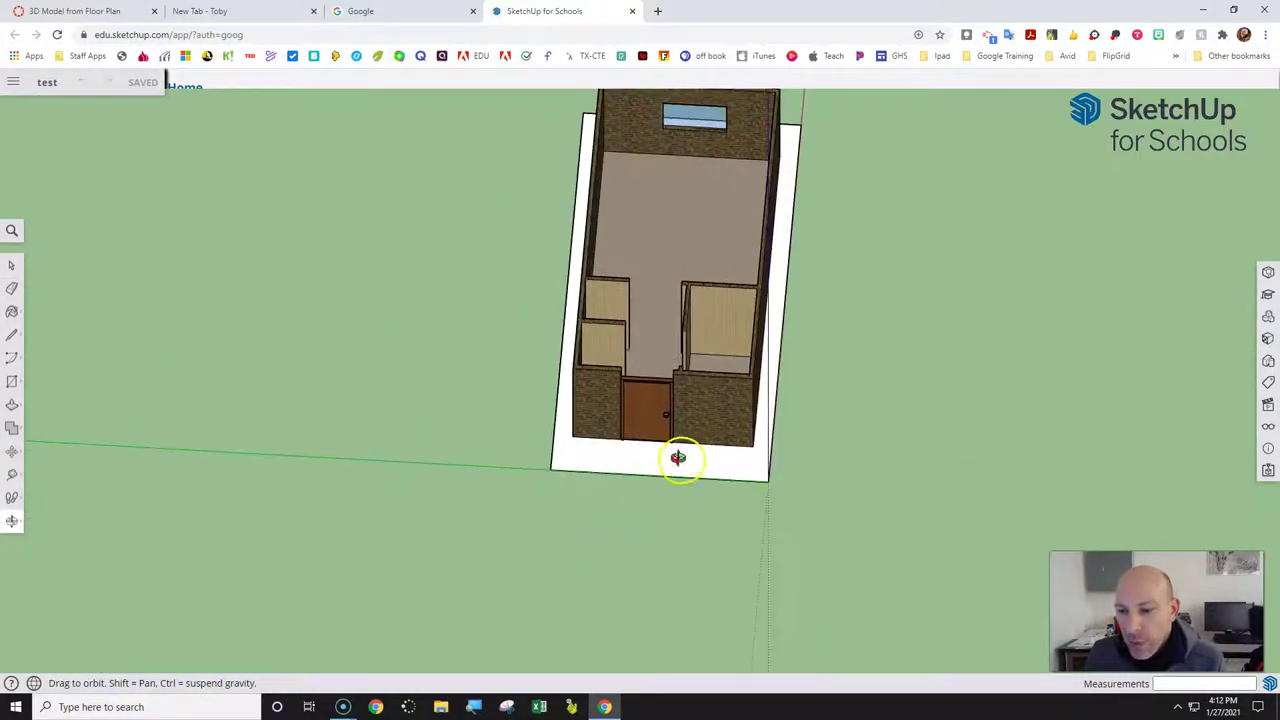
pyautogui.moveTo(840, 231); pyautogui.dragTo(554, 302)
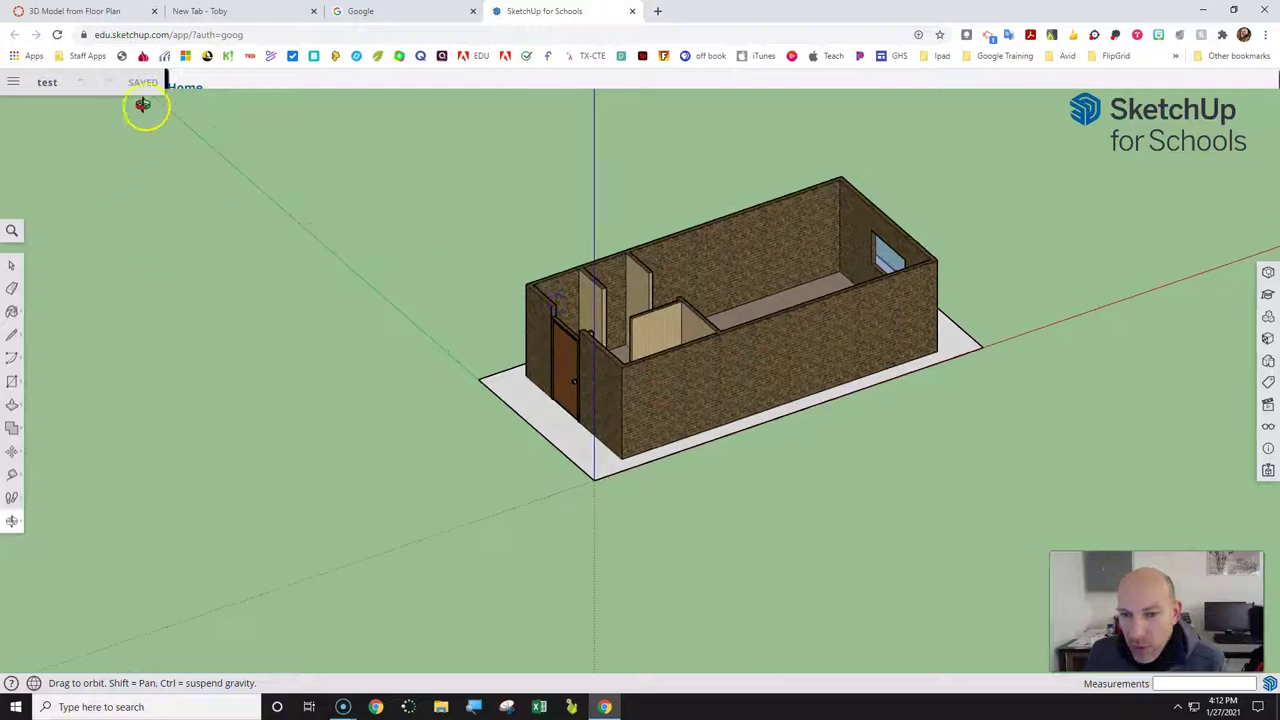
# Create a new model from the Simple Template - Feet and Inches.
pyautogui.click(15, 83)
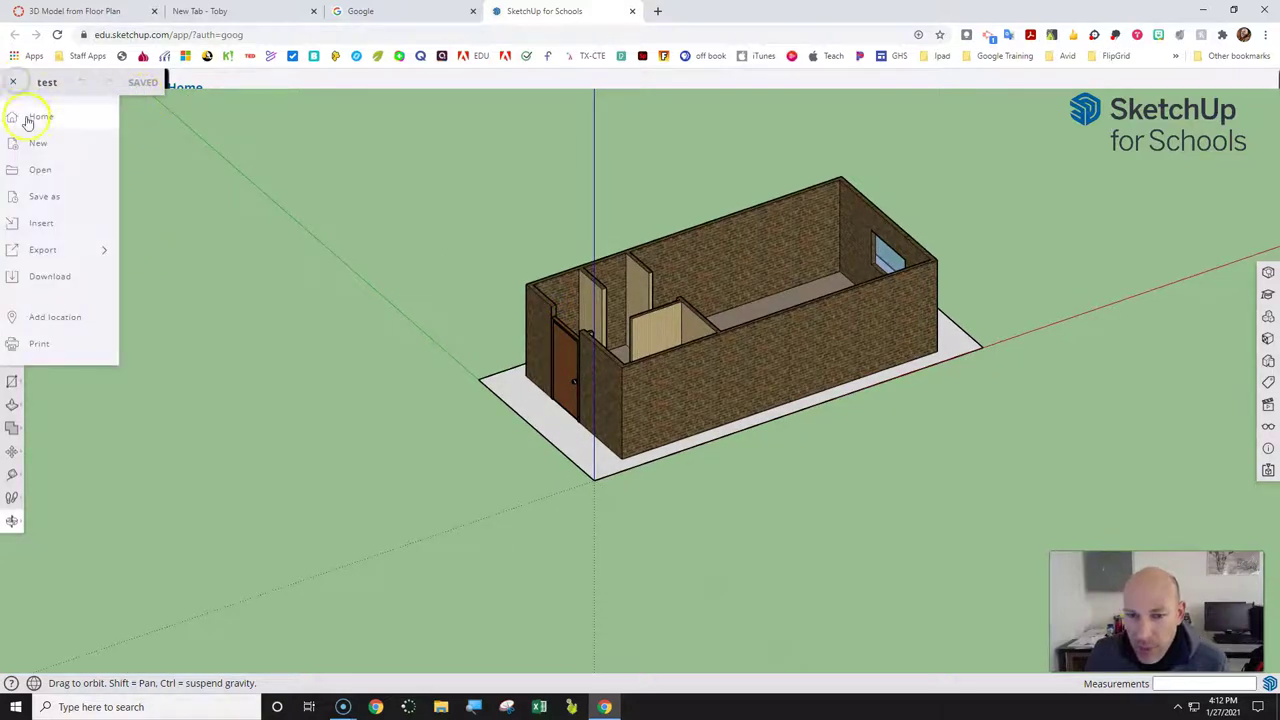
pyautogui.click(33, 120)
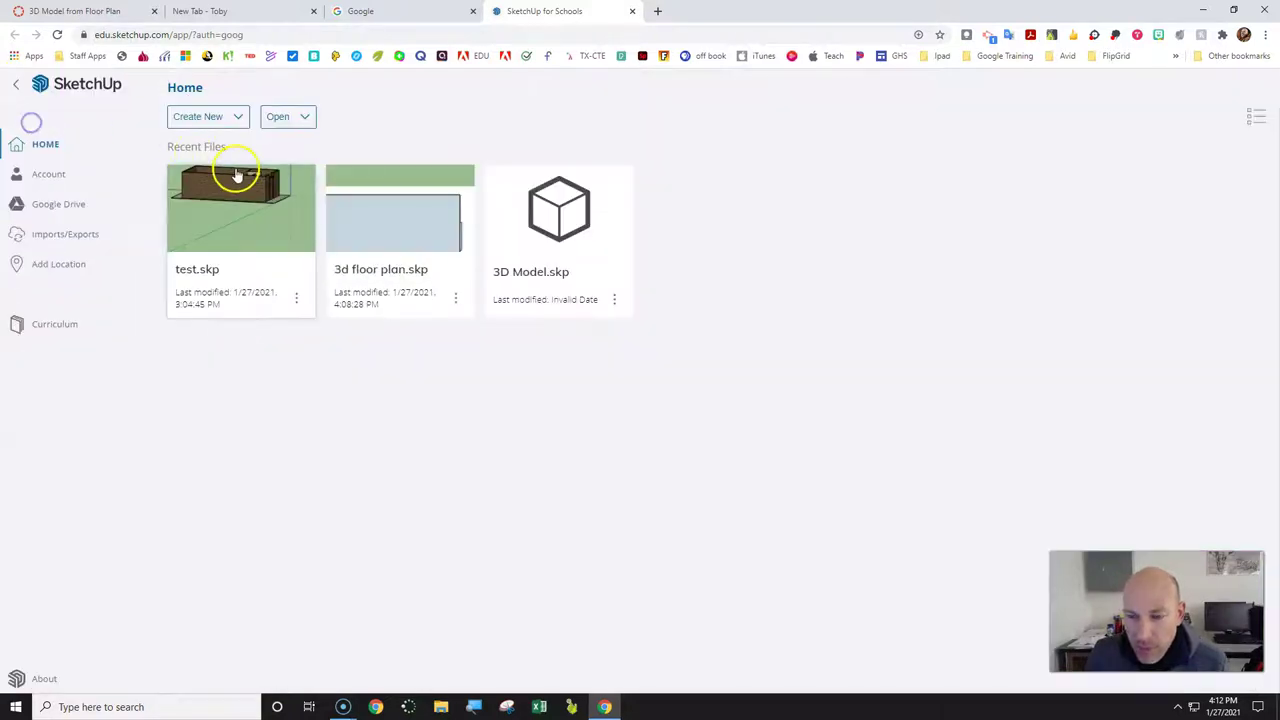
pyautogui.click(213, 118)
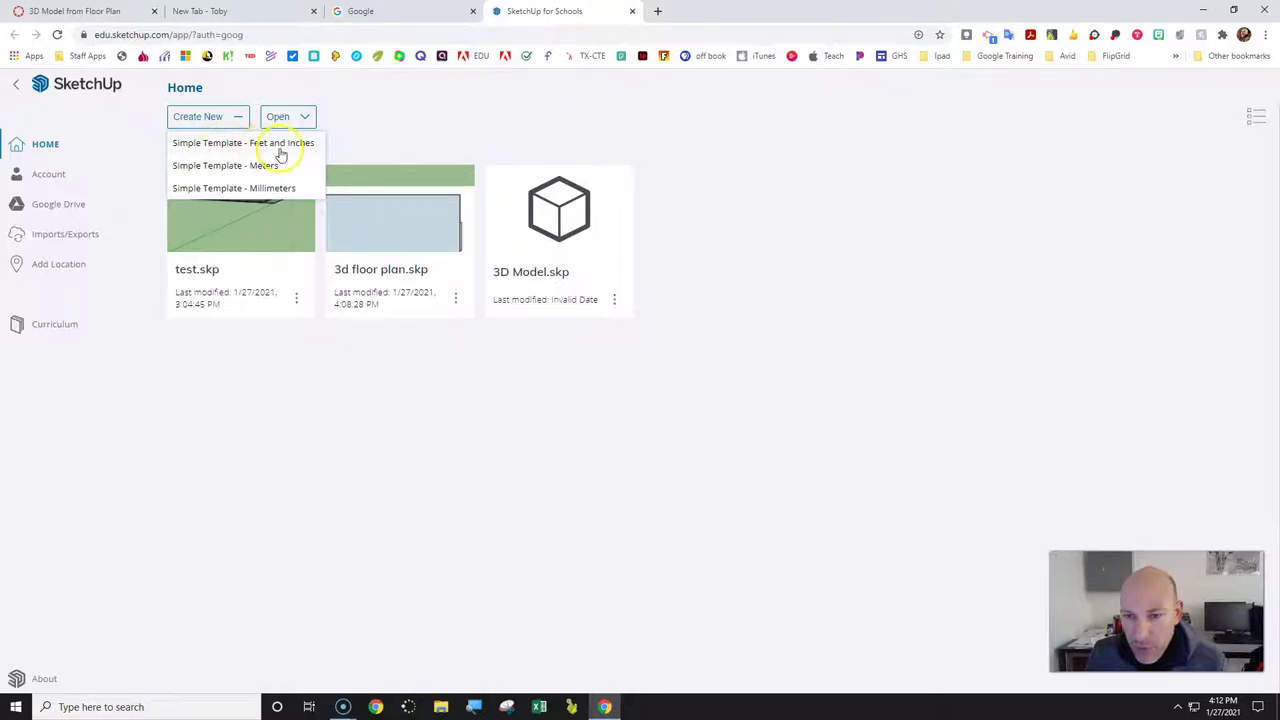
pyautogui.click(292, 145)
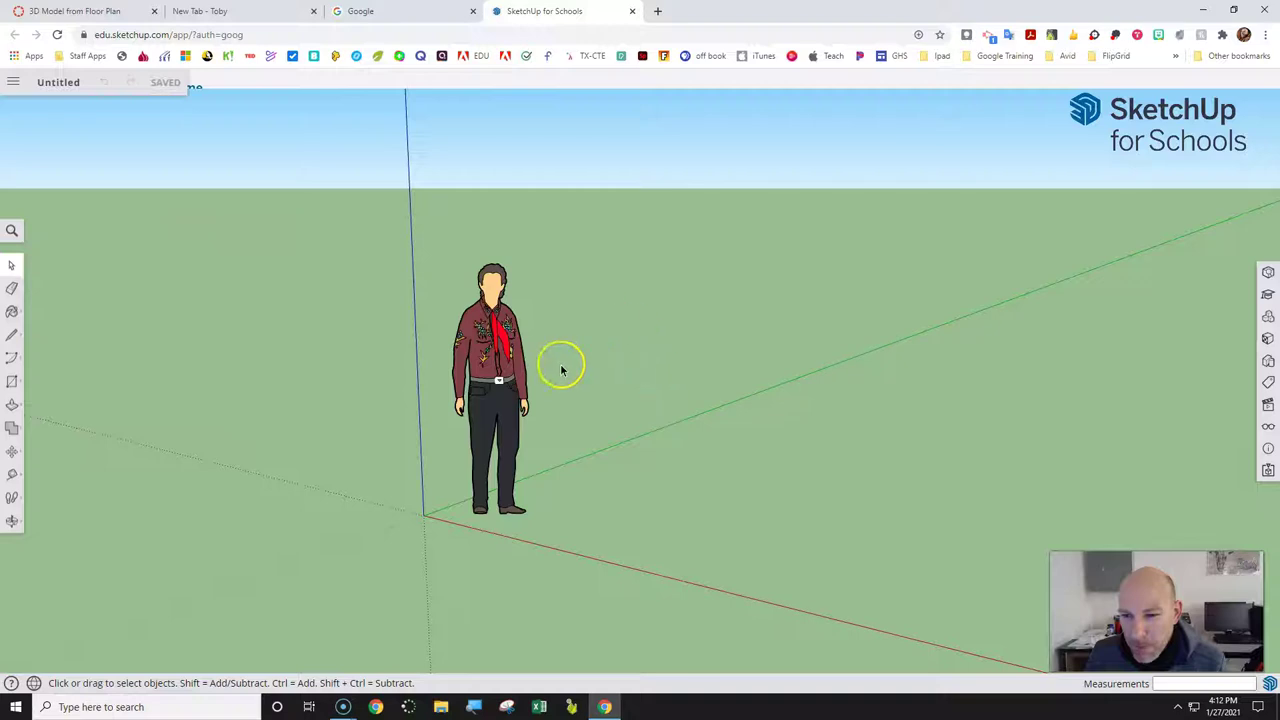
# Name the new model 3D and save it in the SketchUp folder on Google Drive.
pyautogui.click(50, 86)
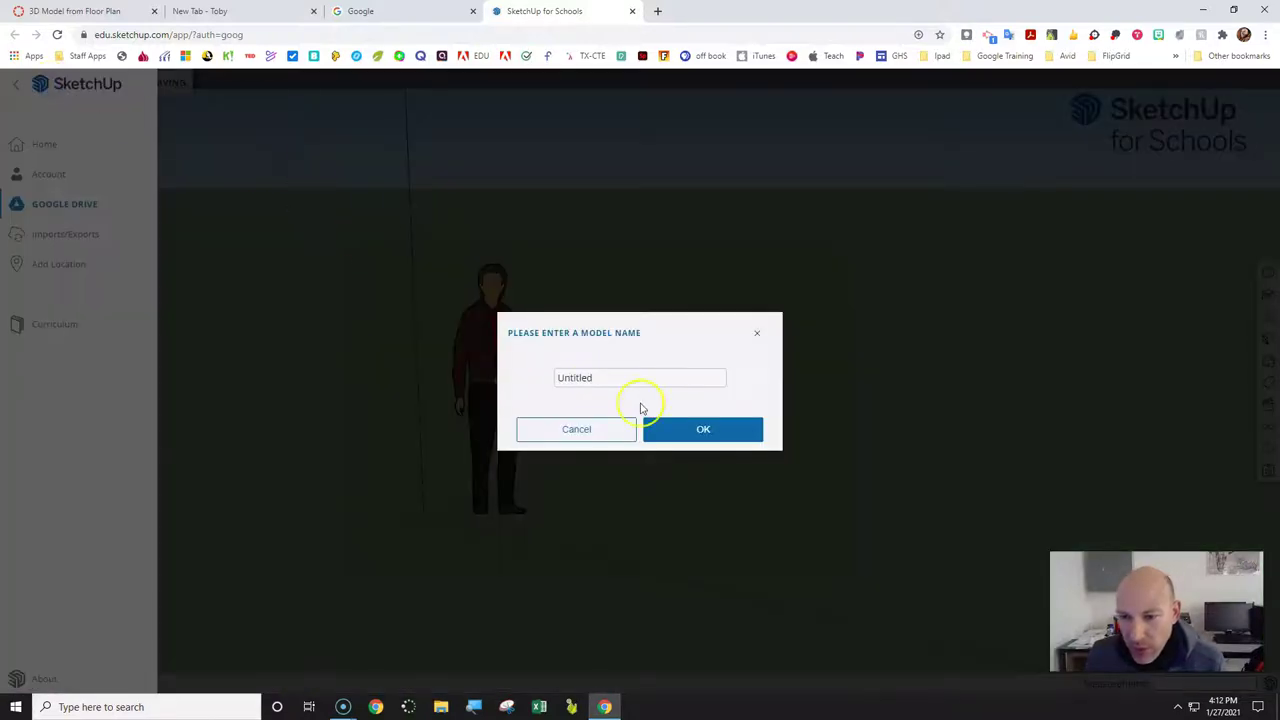
pyautogui.moveTo(608, 377); pyautogui.dragTo(561, 375)
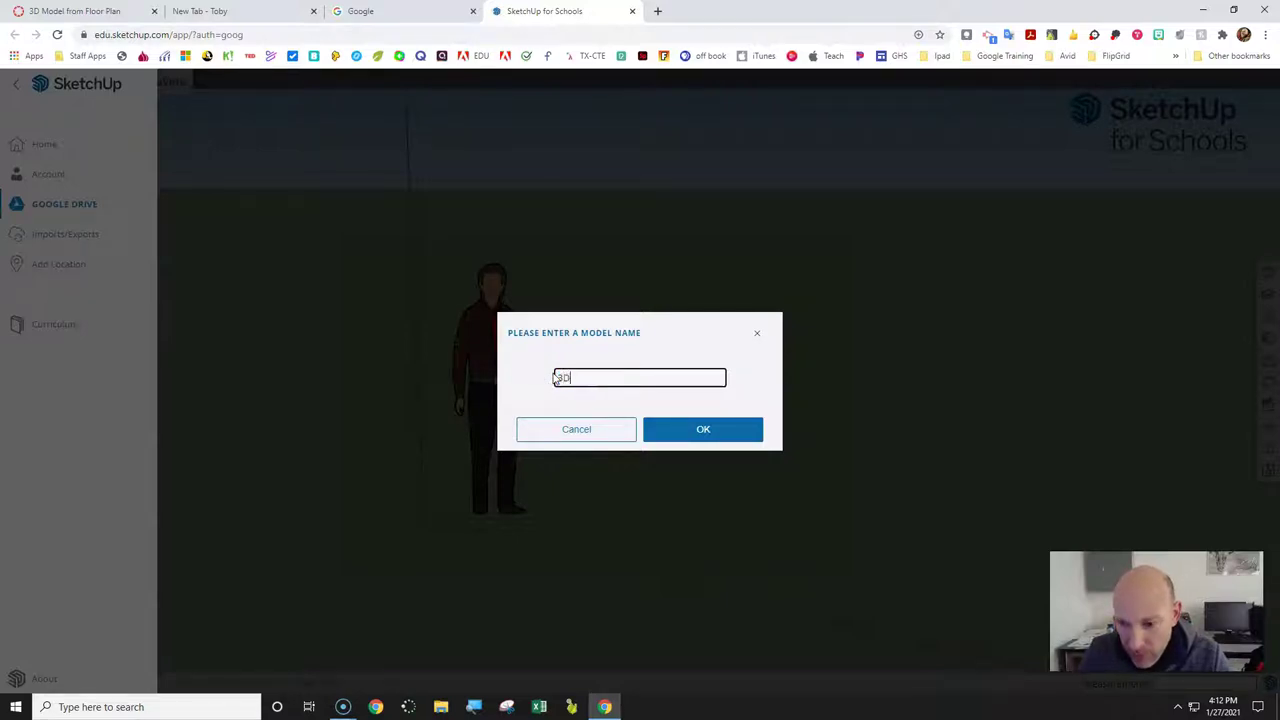
pyautogui.click(692, 433)
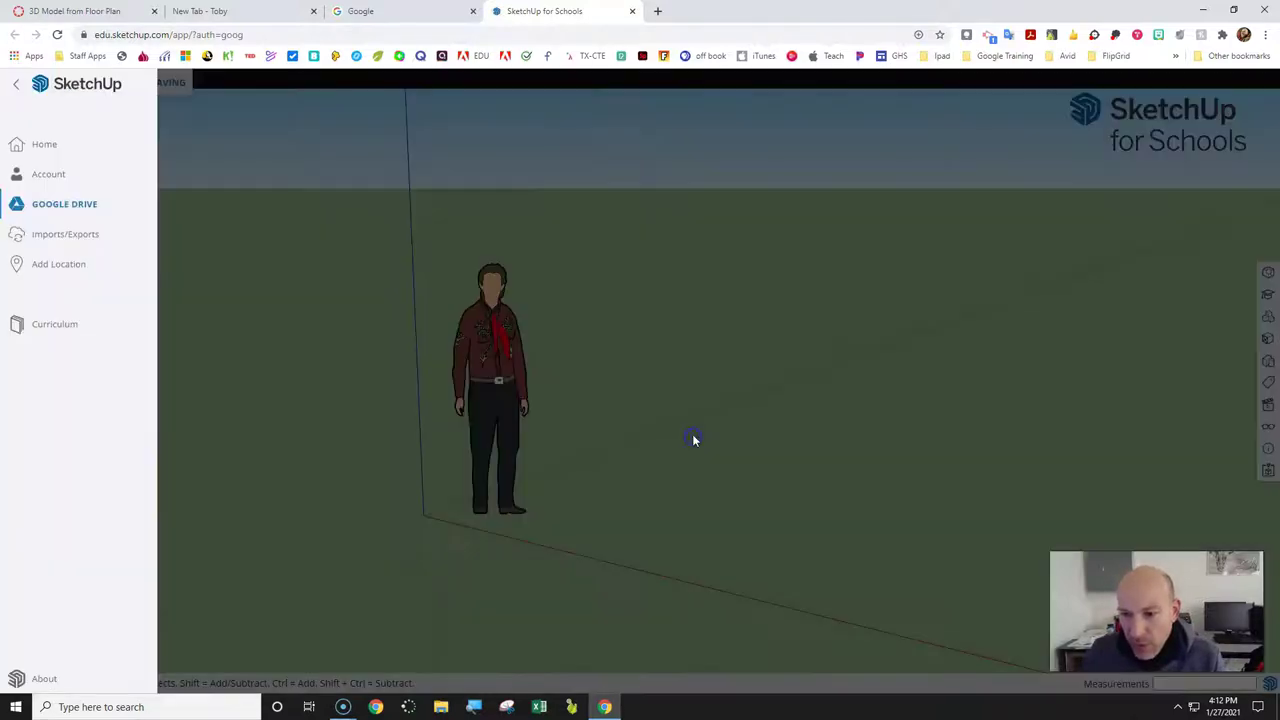
pyautogui.click(699, 428)
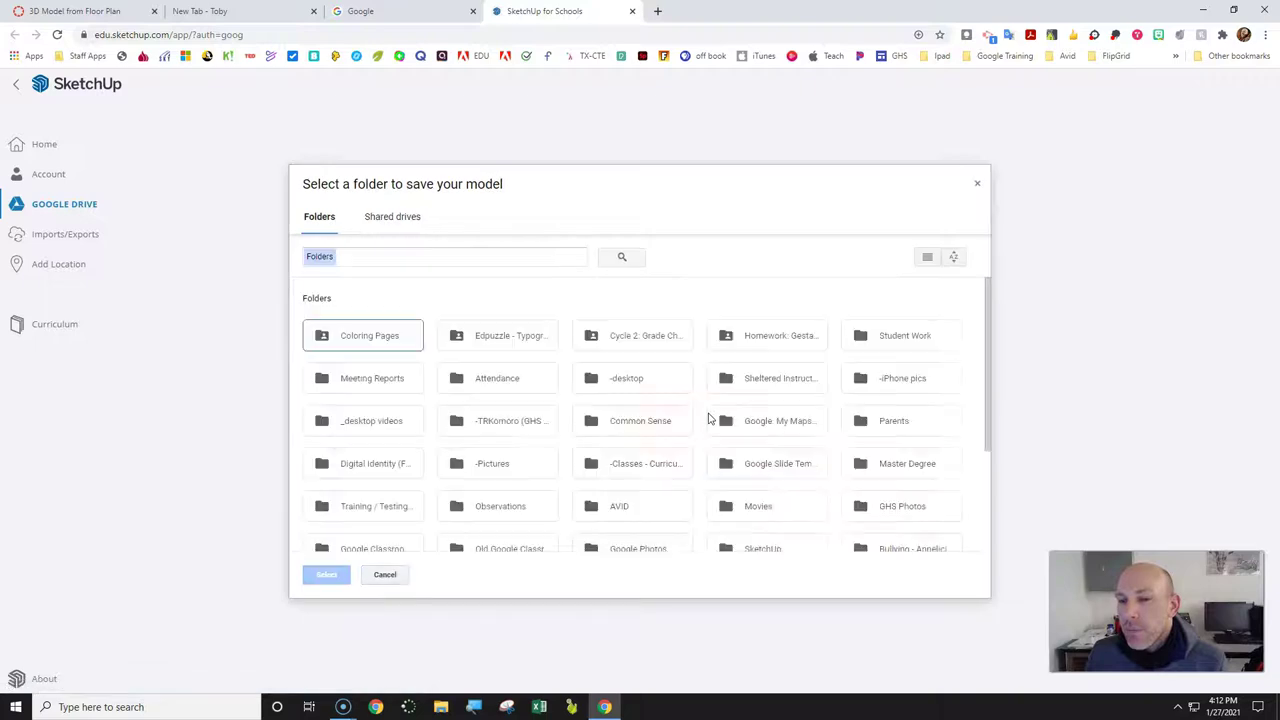
pyautogui.scroll(-3, 763, 420)
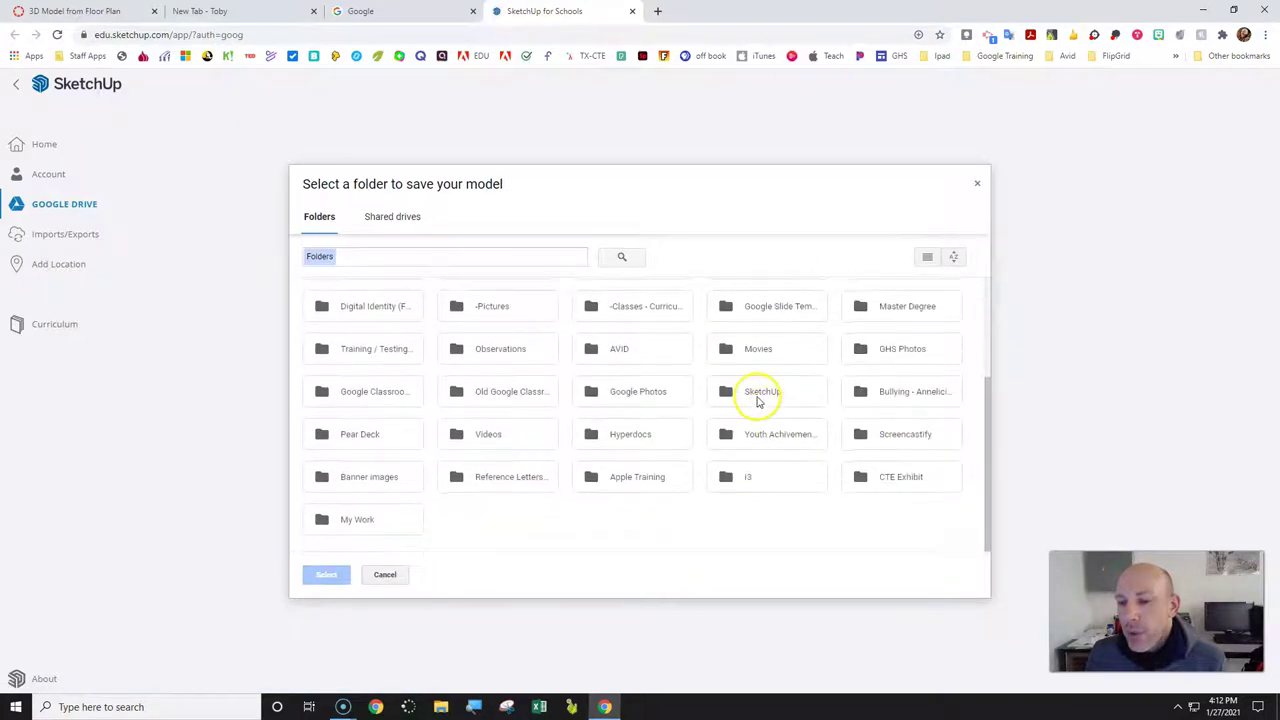
pyautogui.click(757, 396)
pyautogui.click(326, 575)
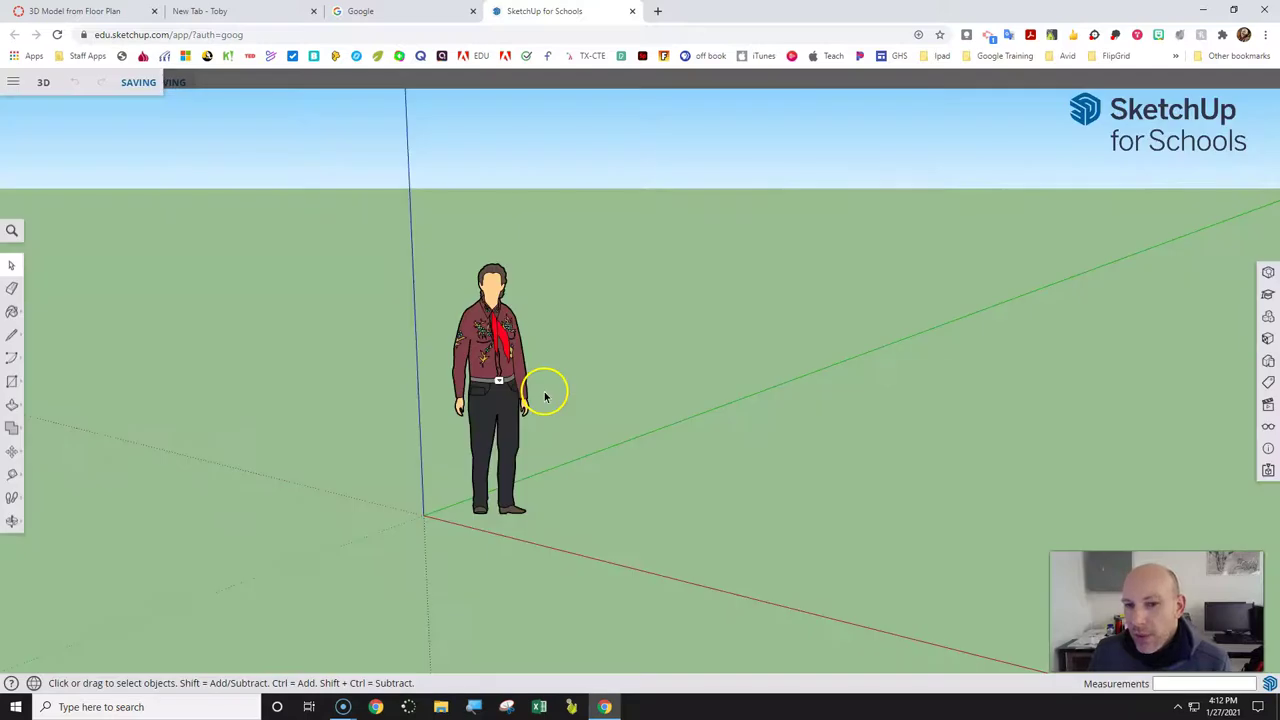
# Delete the default human figure at the origin and switch the model to the top view.
pyautogui.click(450, 273)
pyautogui.press('Delete')
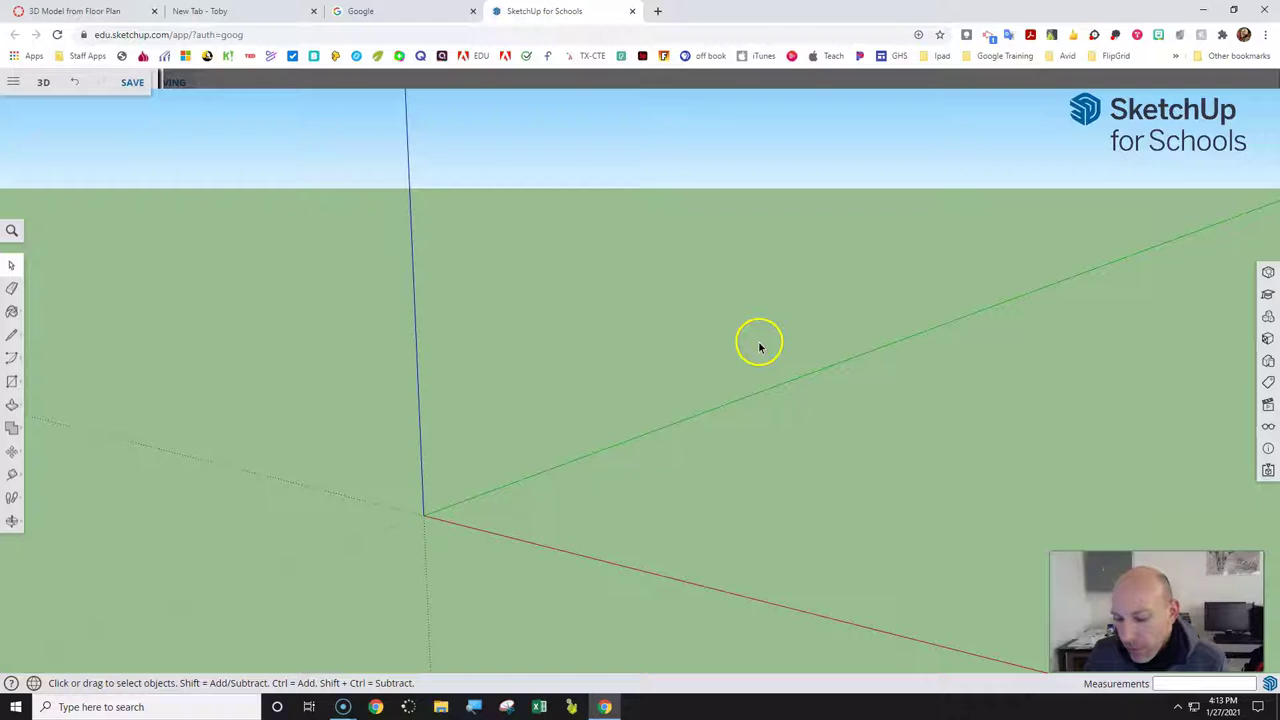
pyautogui.click(1268, 404)
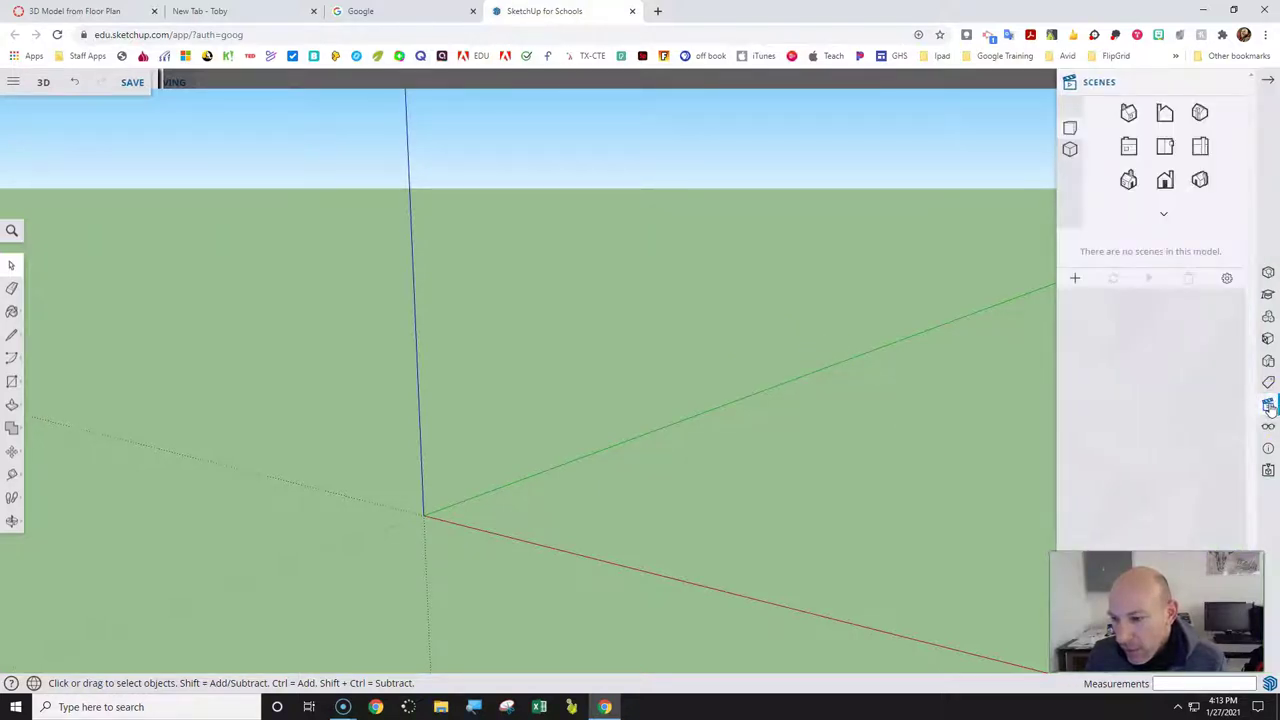
pyautogui.click(1167, 148)
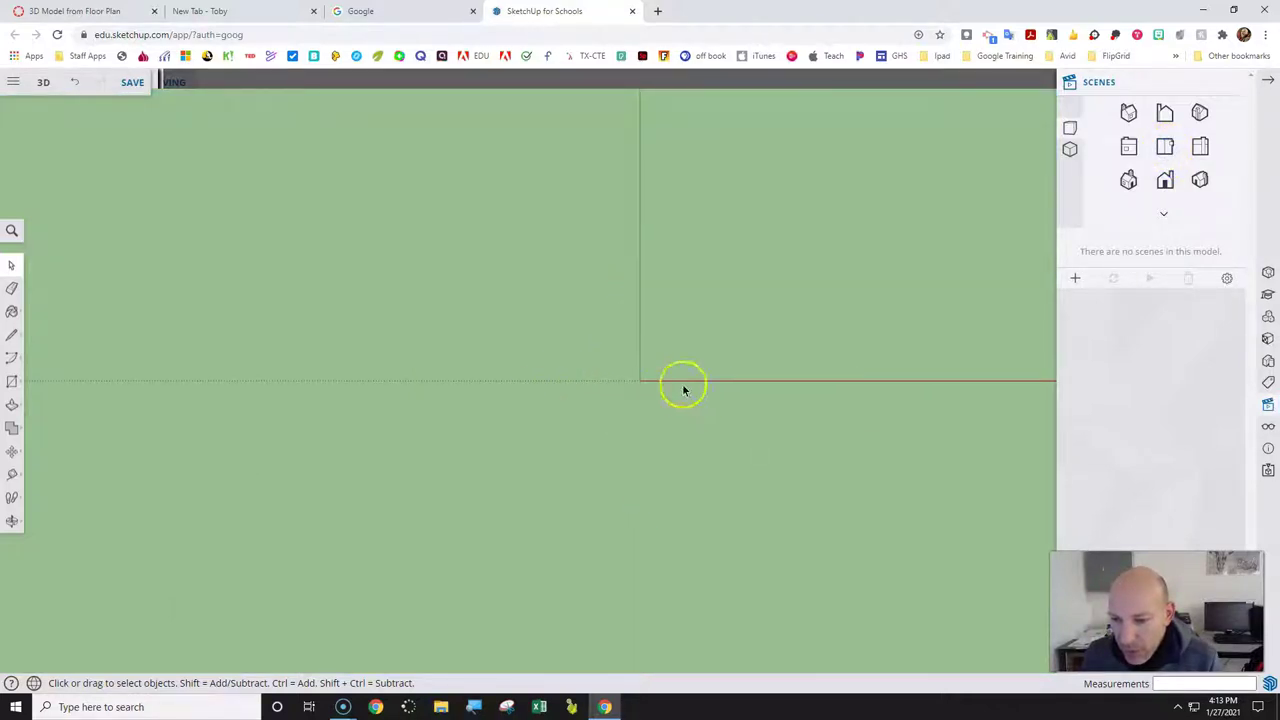
# Insert COMMONS_Basic1 (5).jpg from the computer as an image, placed from the origin at about 8' wide.
pyautogui.click(14, 84)
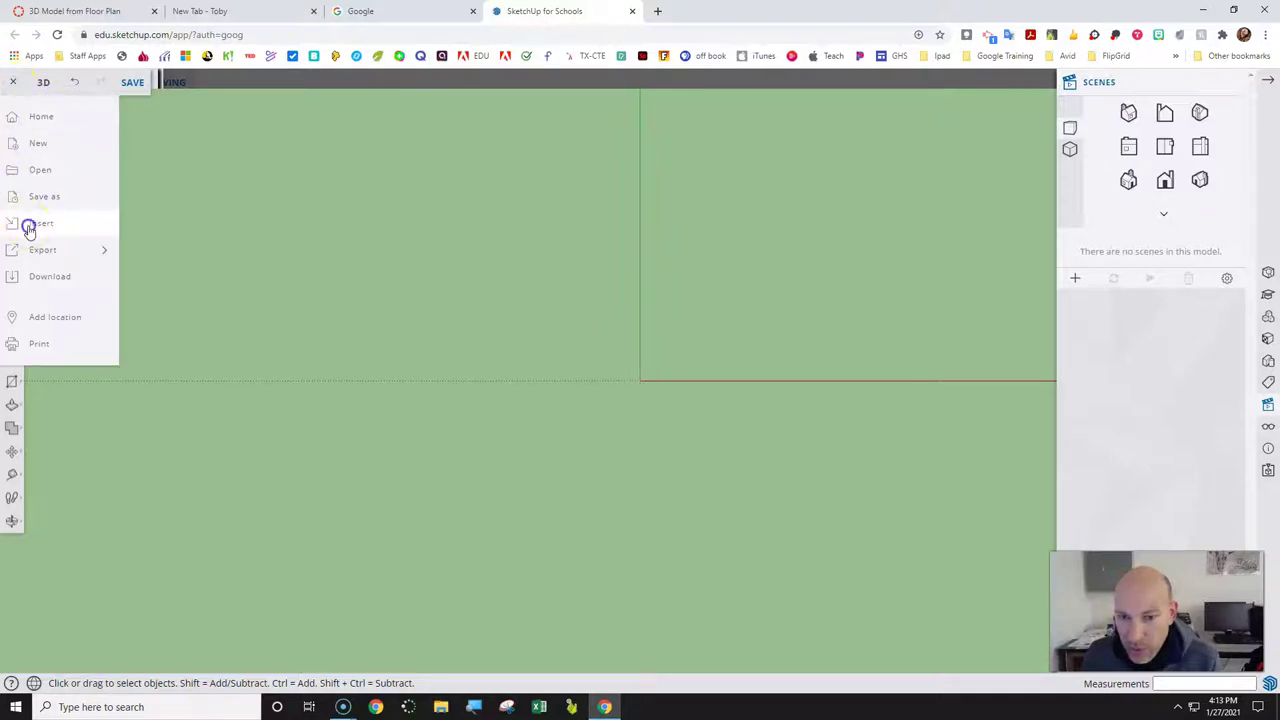
pyautogui.click(30, 224)
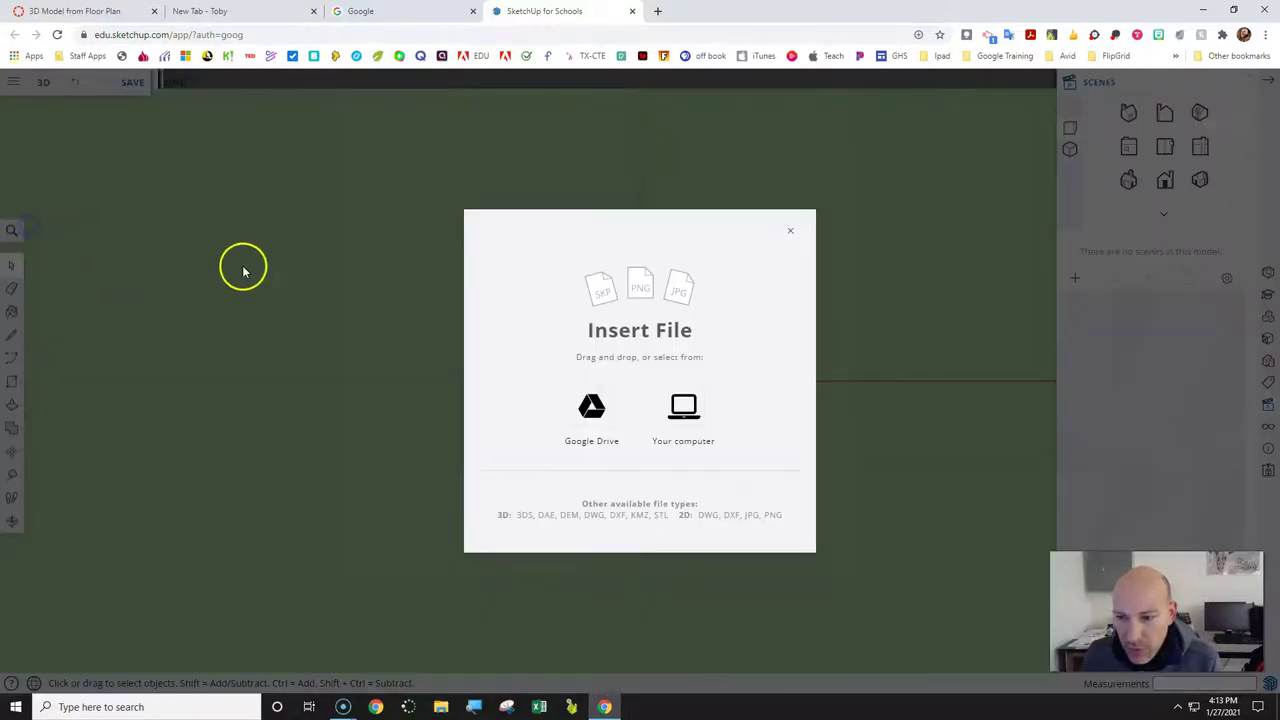
pyautogui.click(695, 416)
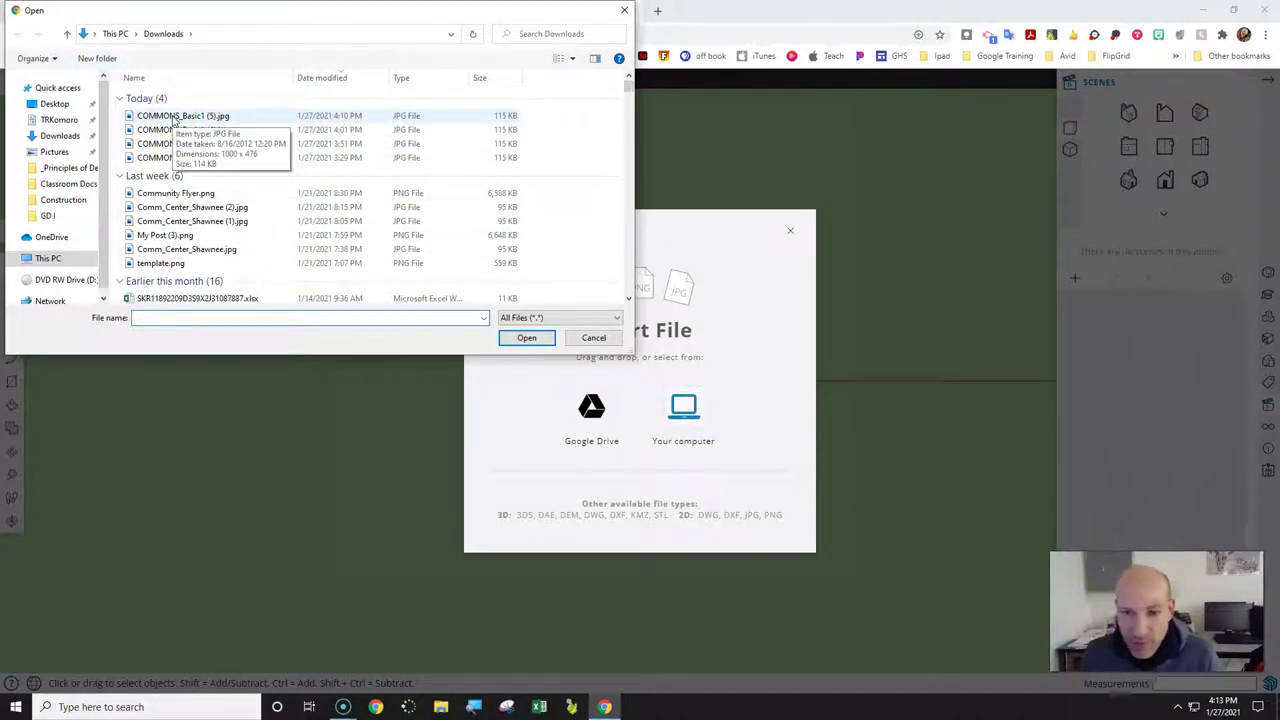
pyautogui.click(173, 117)
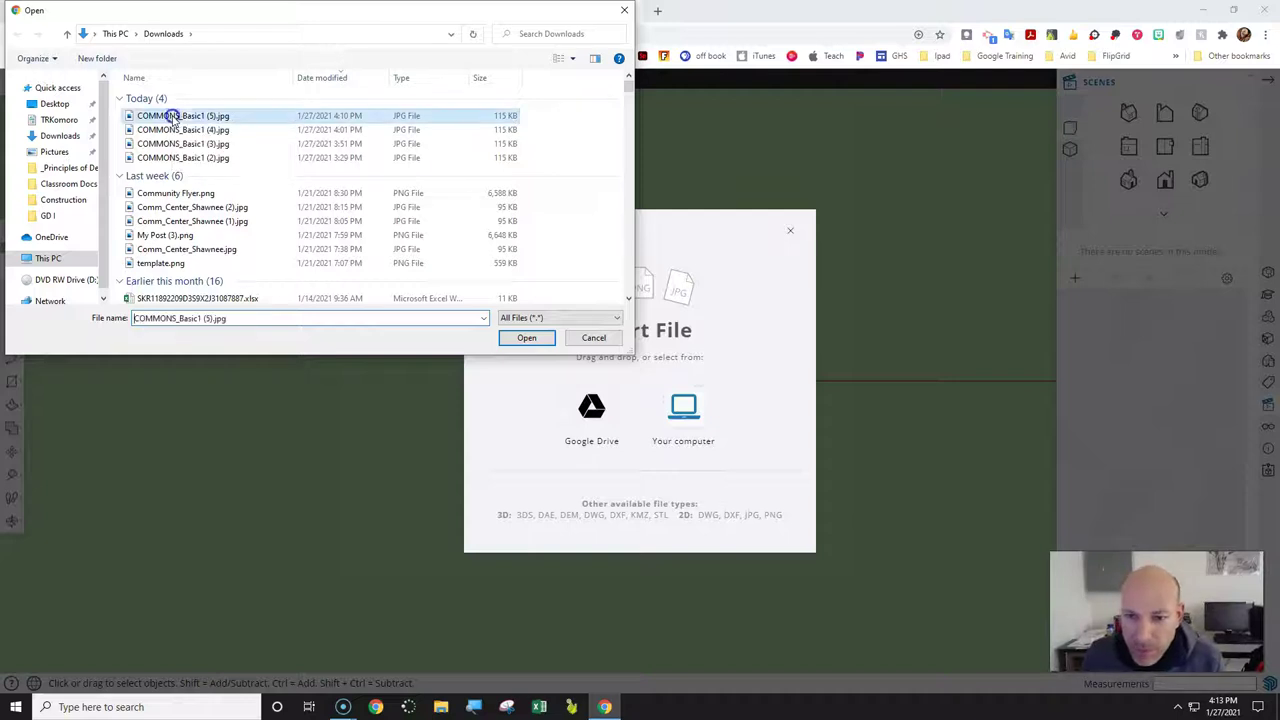
pyautogui.click(505, 338)
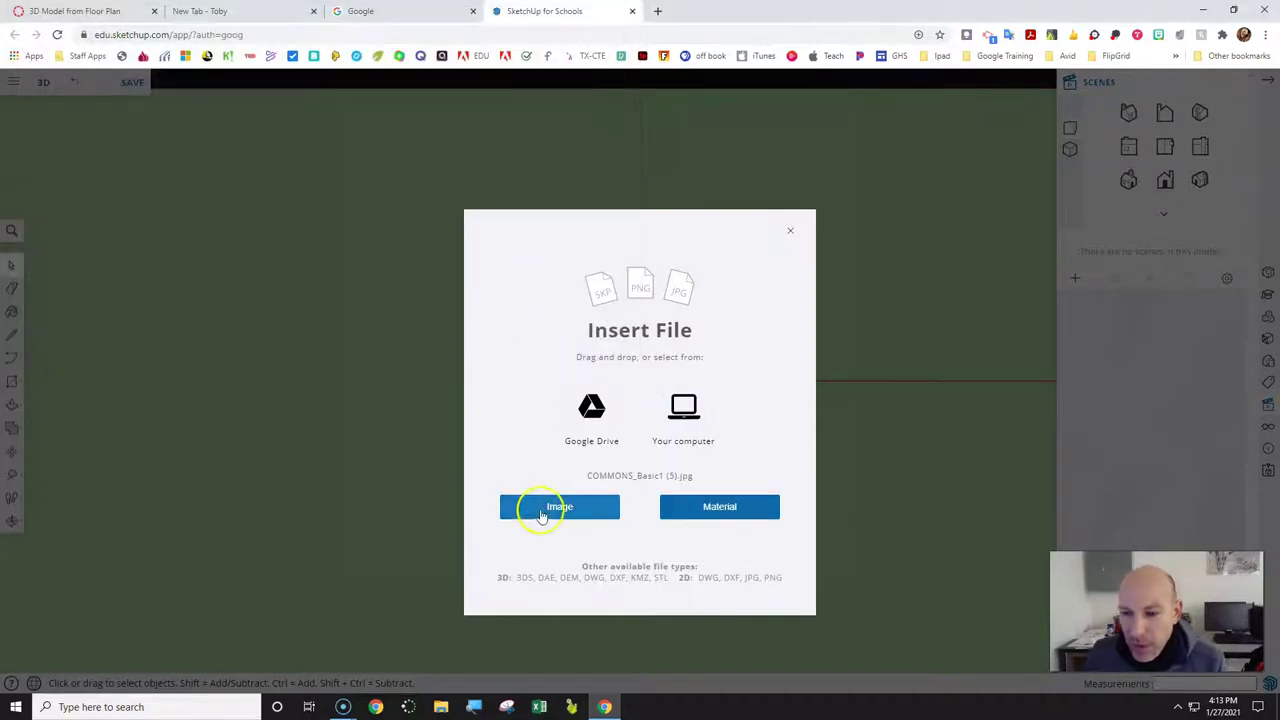
pyautogui.click(562, 507)
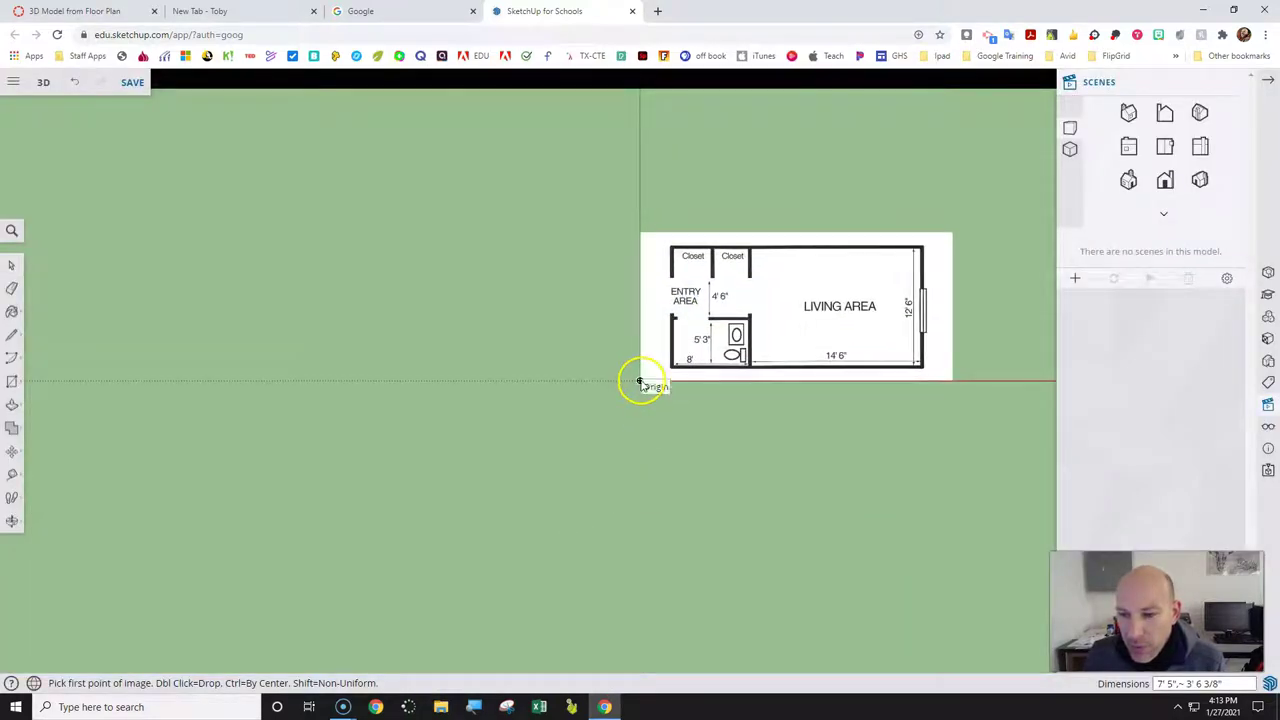
pyautogui.click(686, 378)
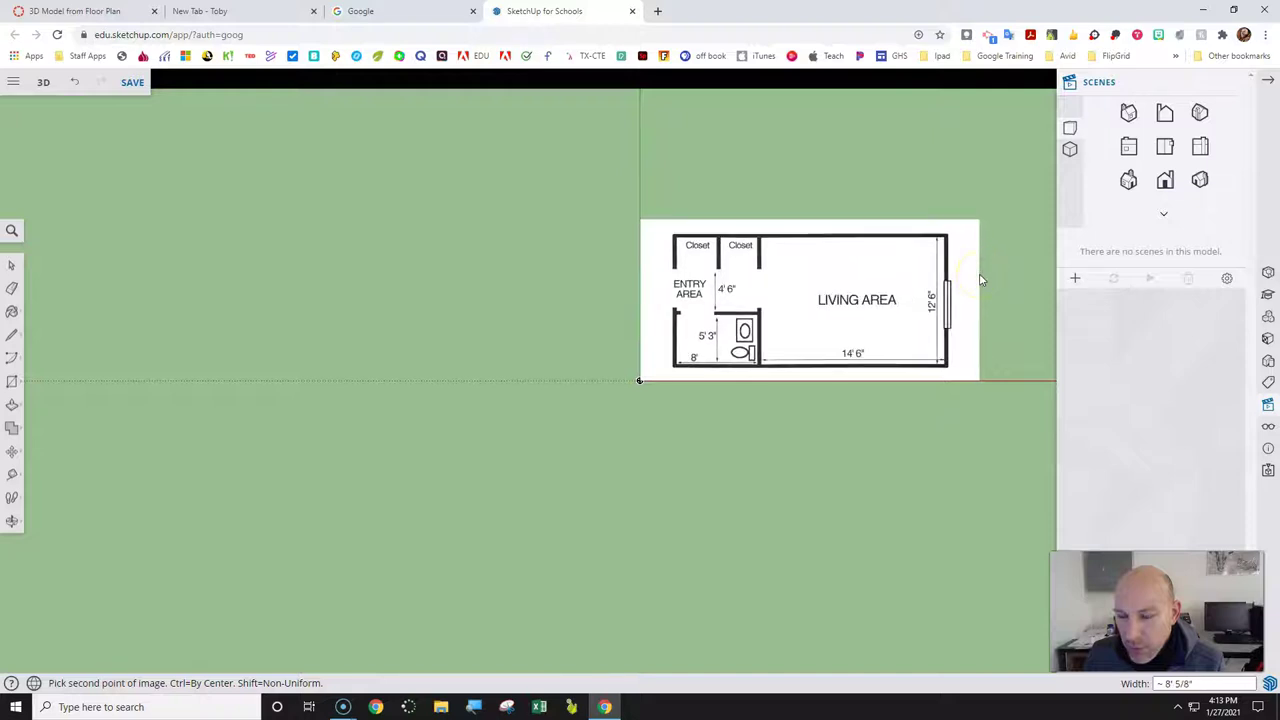
pyautogui.click(980, 278)
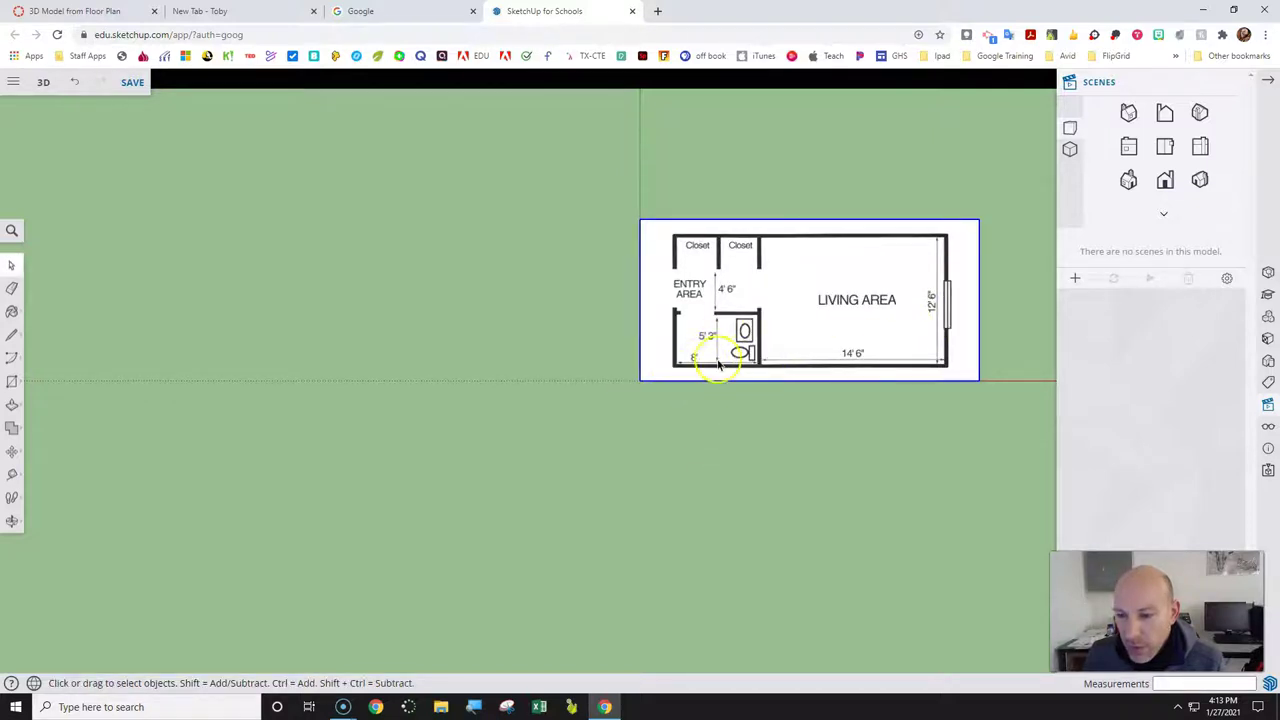
# Explode the inserted floor plan image and select its face.
pyautogui.rightClick(743, 316)
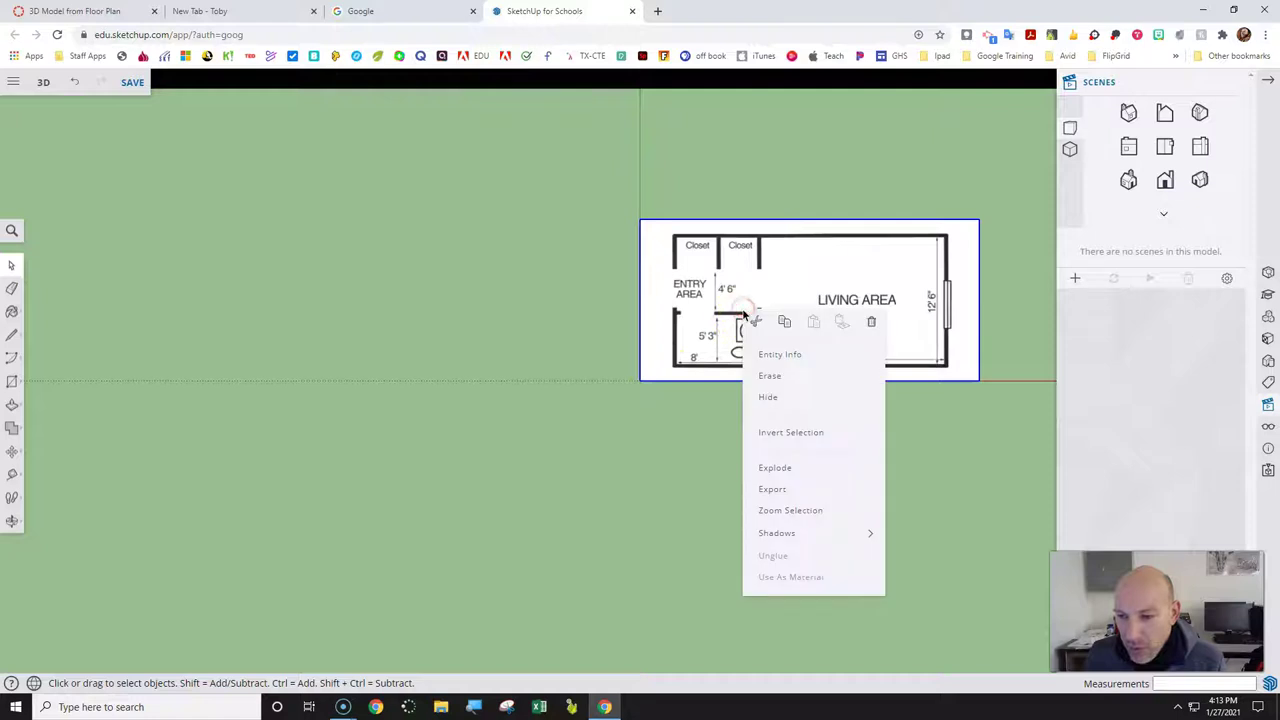
pyautogui.click(782, 476)
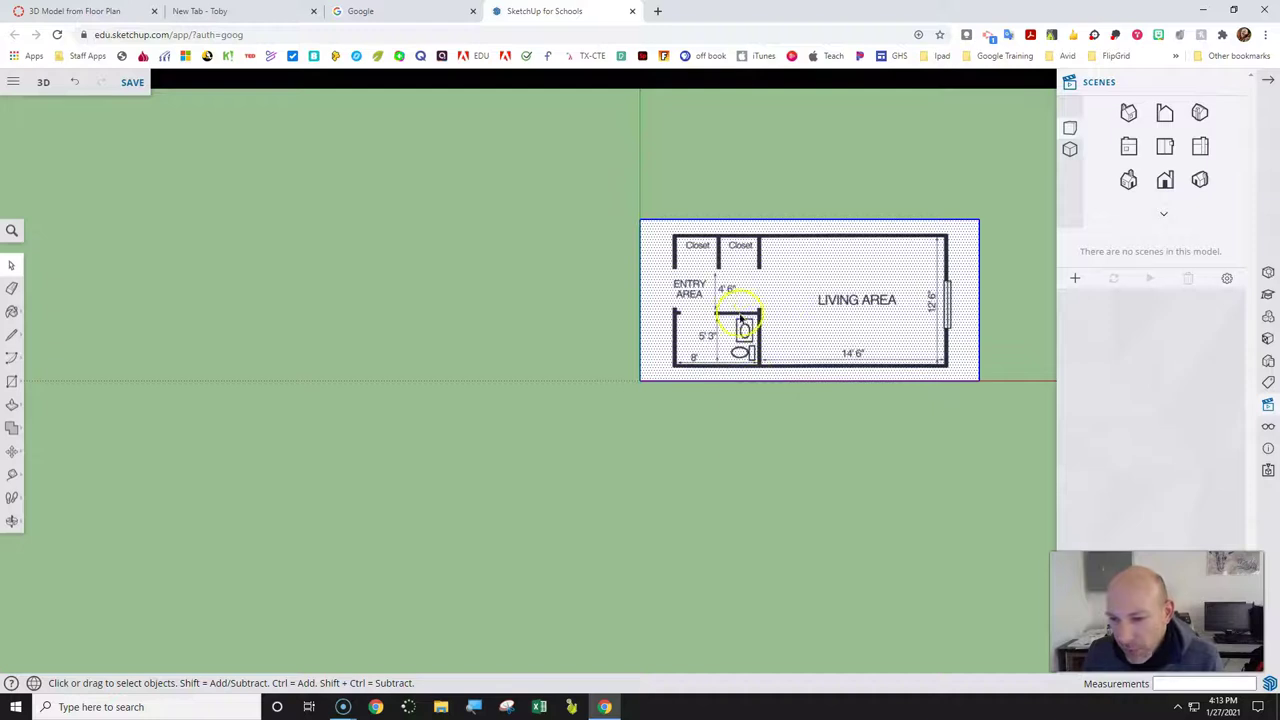
pyautogui.click(720, 433)
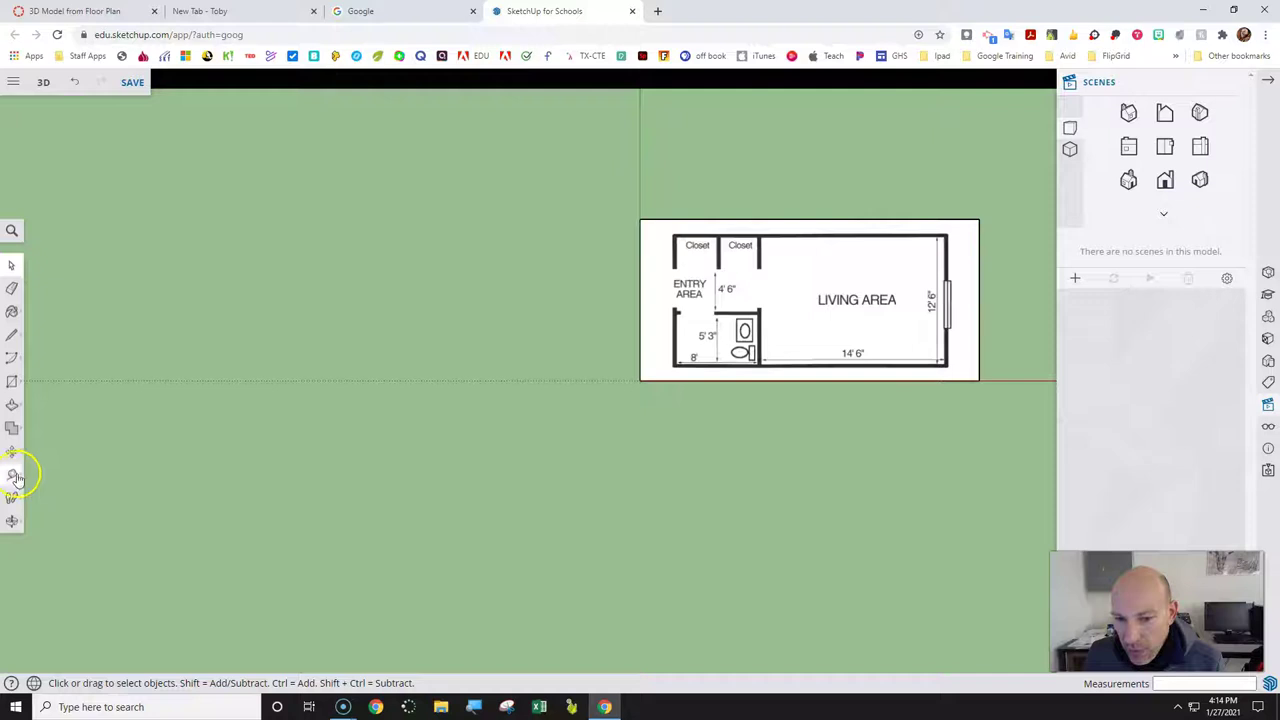
pyautogui.click(780, 336)
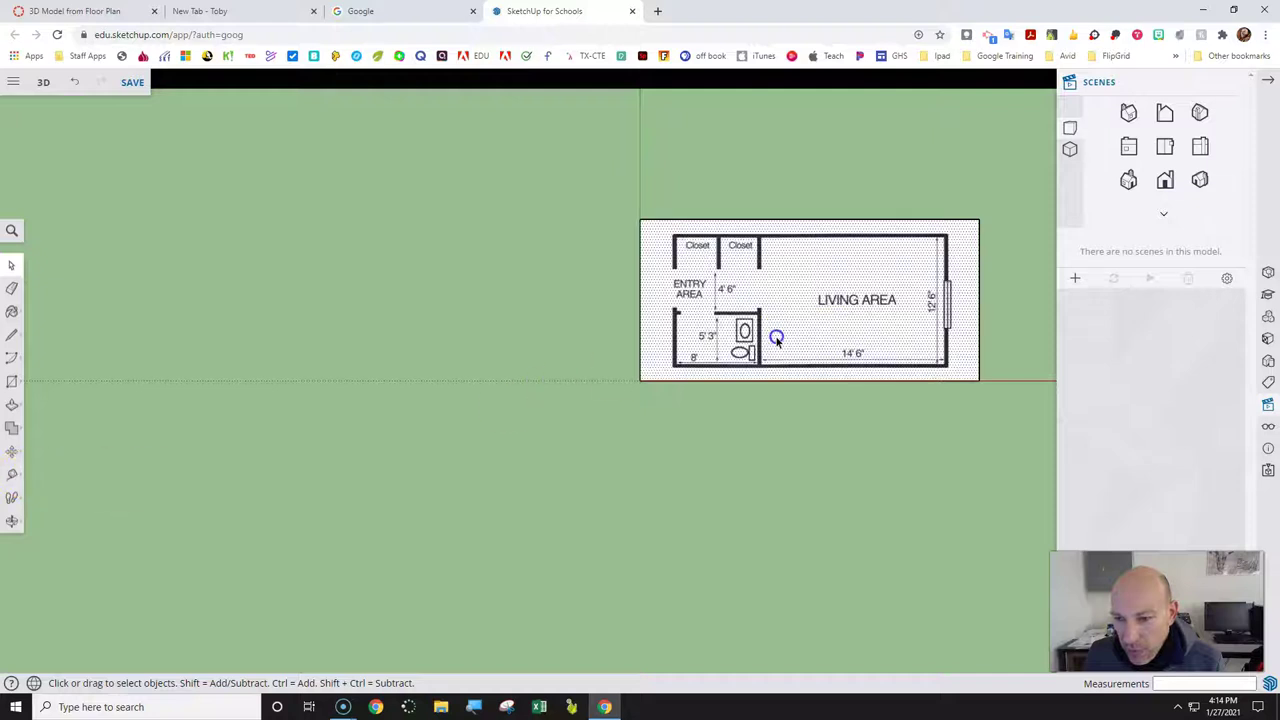
# Examine the bathroom's lower-left wall corner up close, where the 8' dimension on the floor plan starts.
pyautogui.click(14, 476)
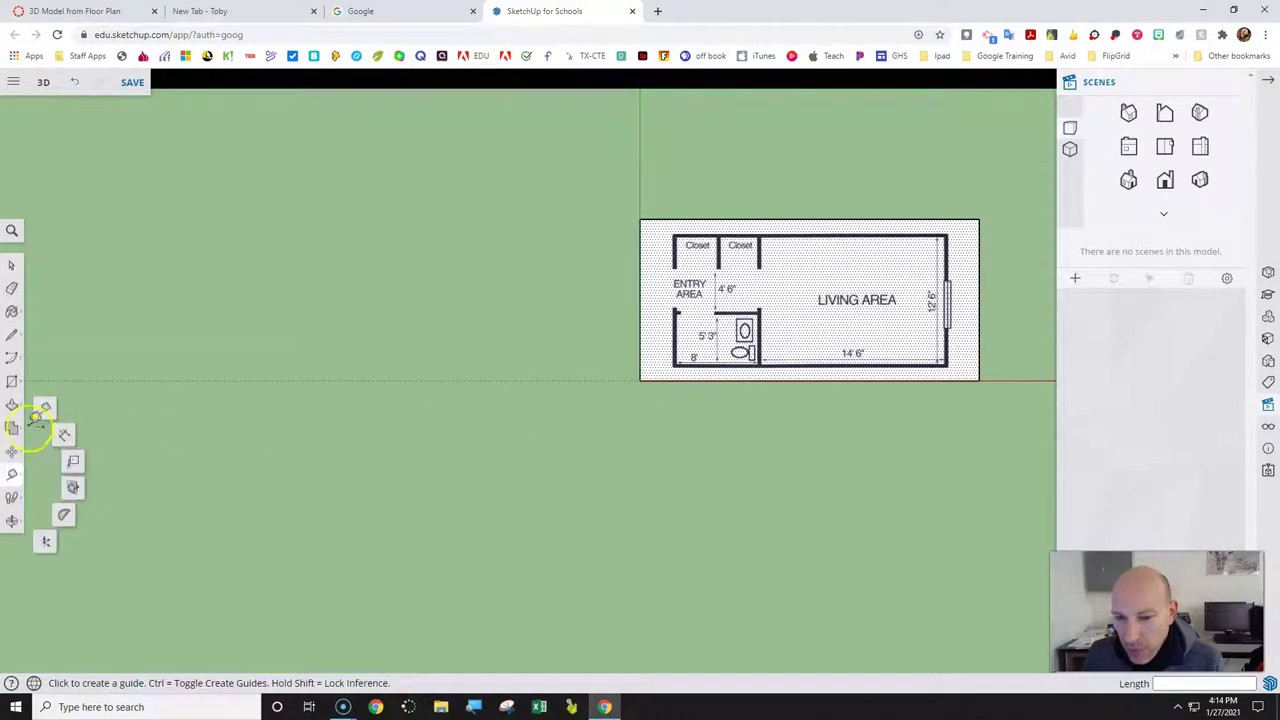
pyautogui.click(46, 409)
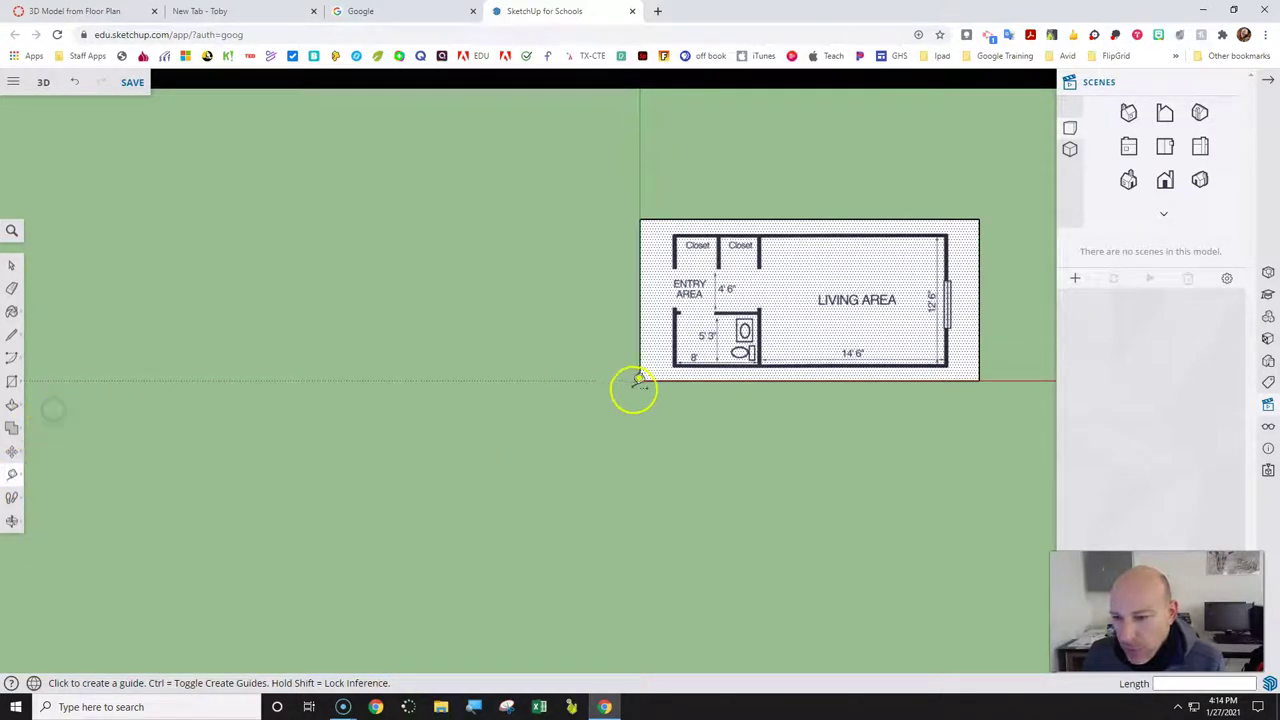
pyautogui.scroll(2, 683, 370)
pyautogui.scroll(5, 683, 370)
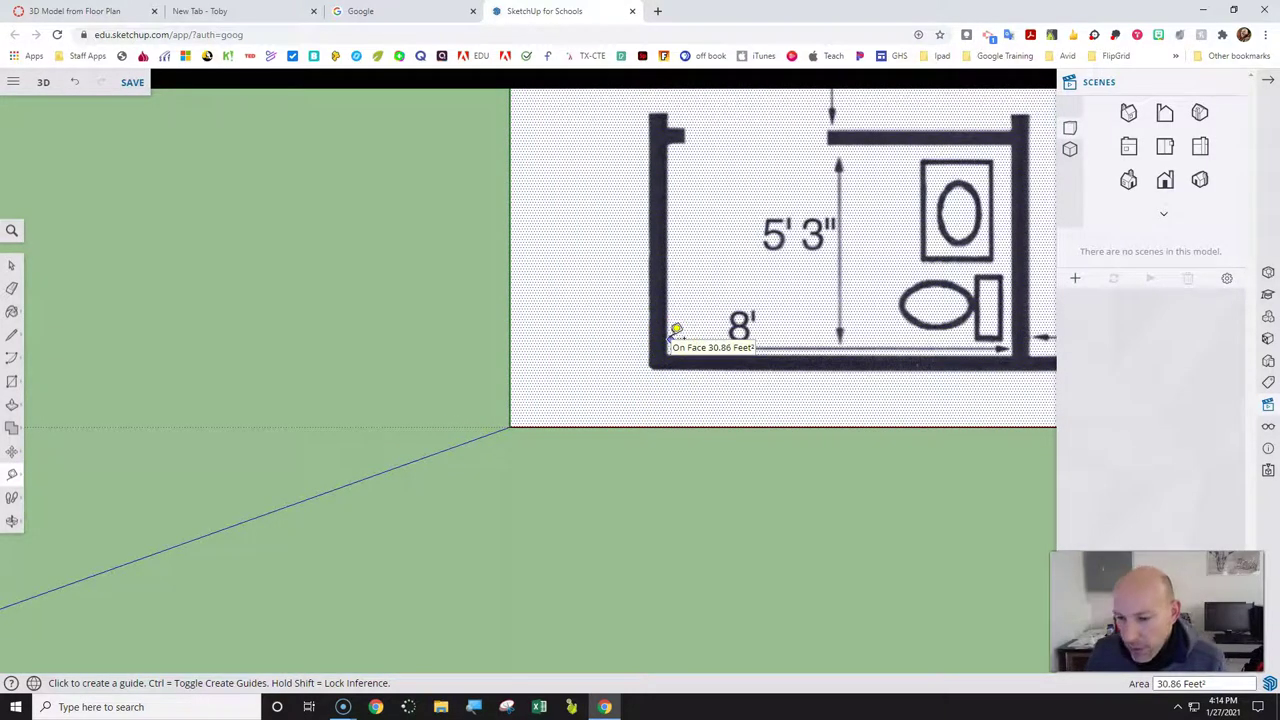
pyautogui.scroll(-4, 680, 332)
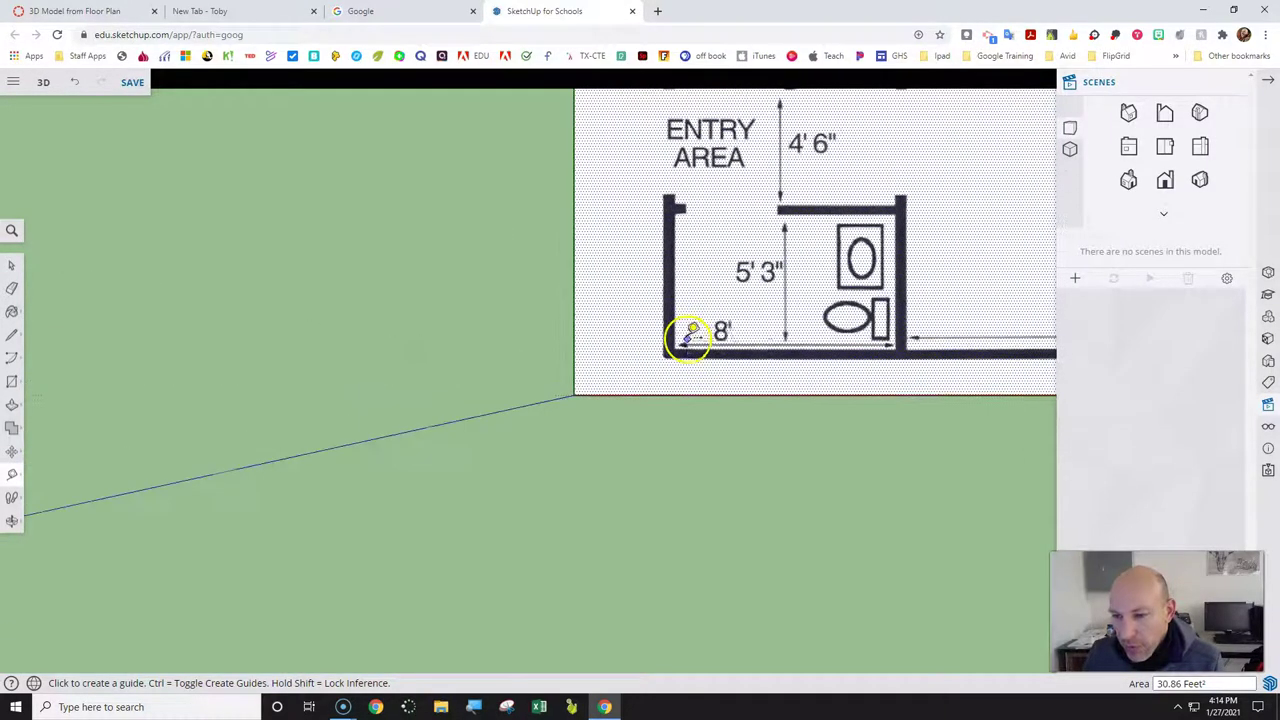
pyautogui.scroll(-1, 680, 337)
pyautogui.scroll(4, 680, 345)
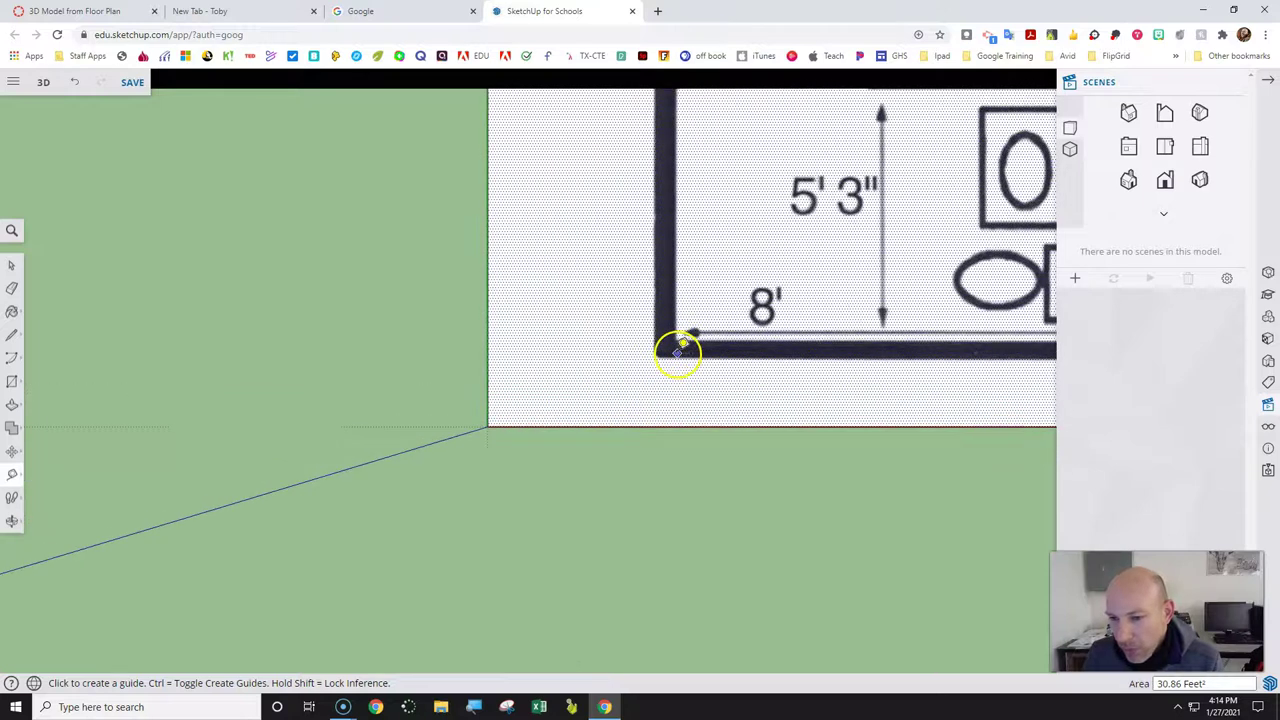
pyautogui.scroll(8, 680, 350)
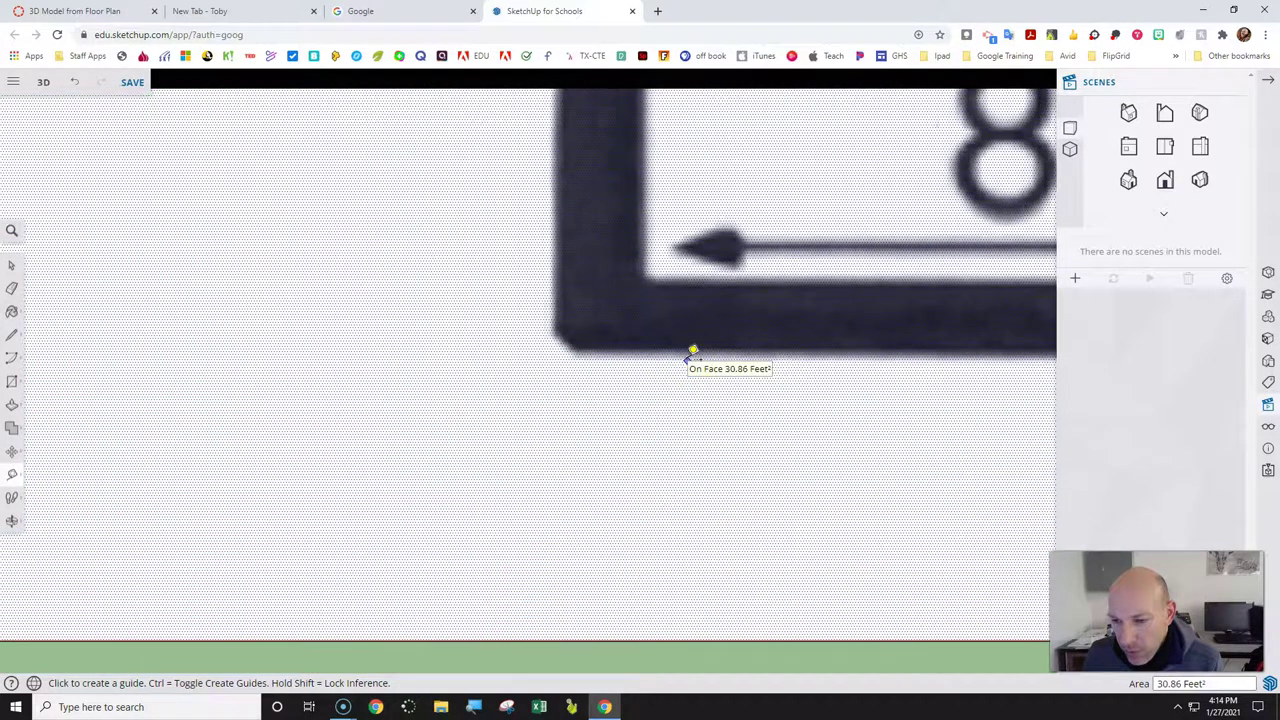
pyautogui.scroll(-6, 693, 352)
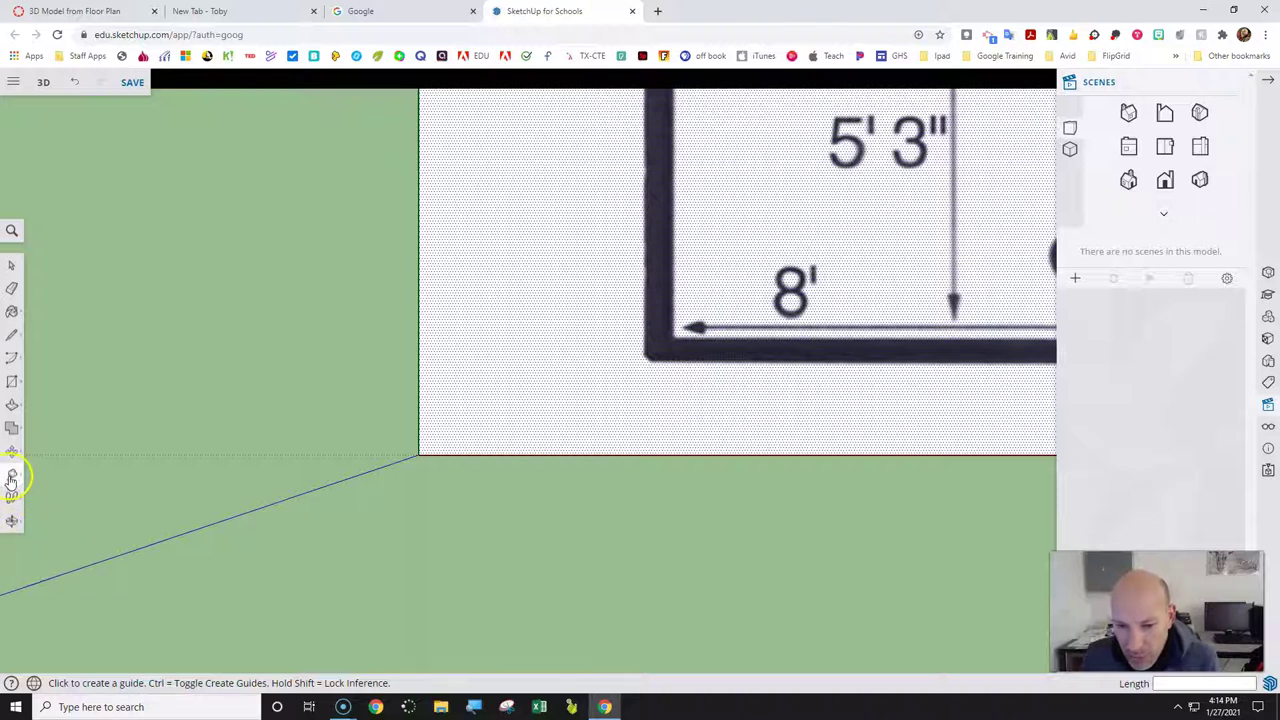
pyautogui.click(12, 522)
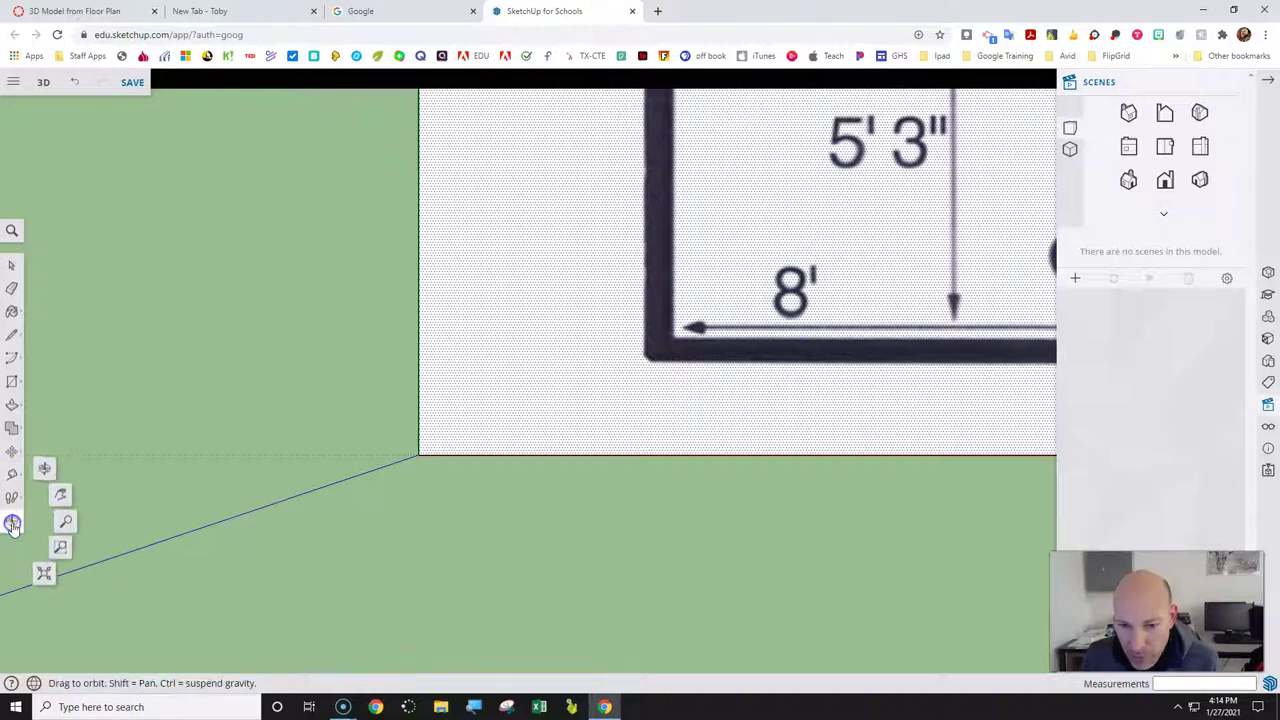
pyautogui.click(67, 523)
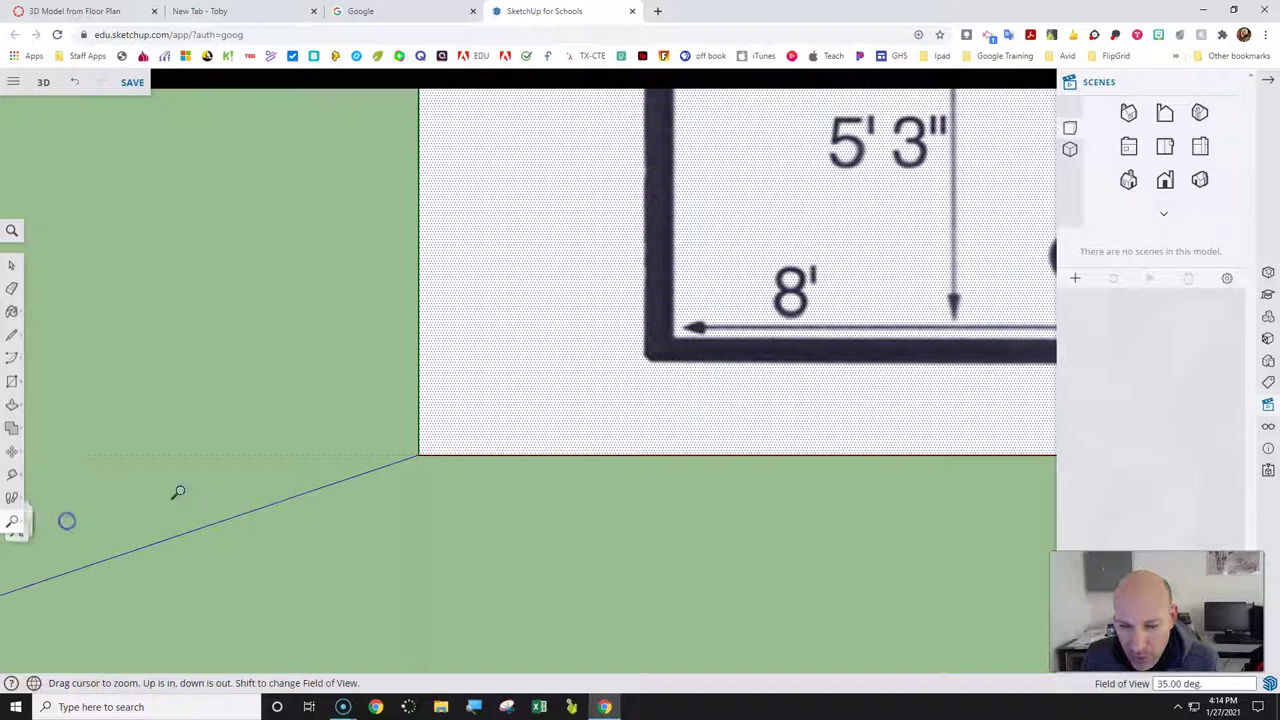
pyautogui.moveTo(611, 457); pyautogui.dragTo(572, 509)
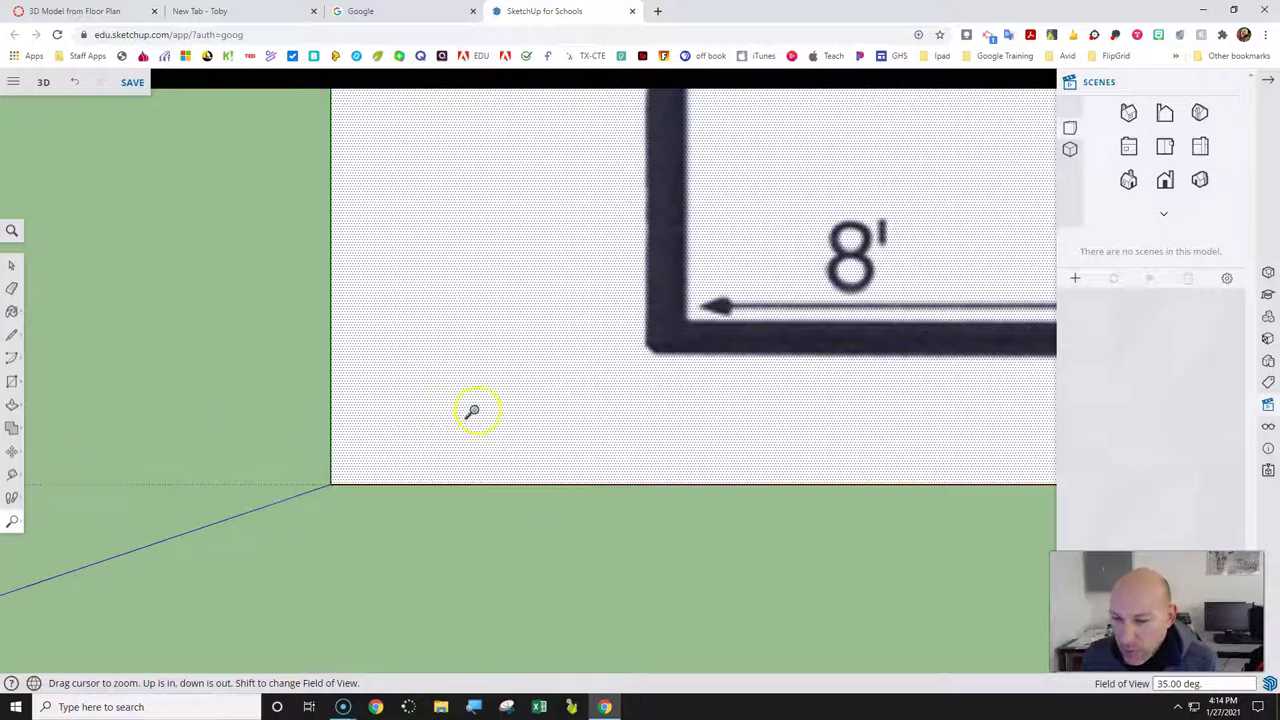
# Measure the bathroom's inner width with Tape Measure, from the lower-left inside corner horizontally to the inner face of the opposite wall.
pyautogui.click(12, 472)
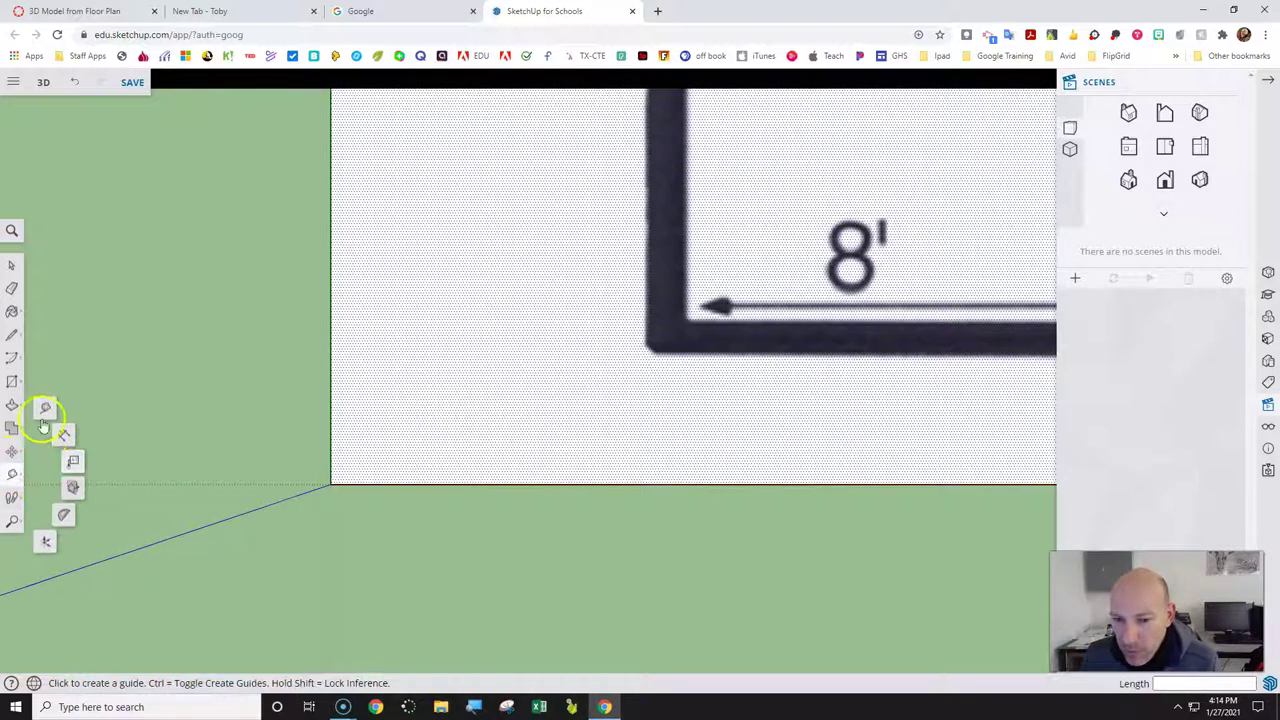
pyautogui.scroll(3, 666, 330)
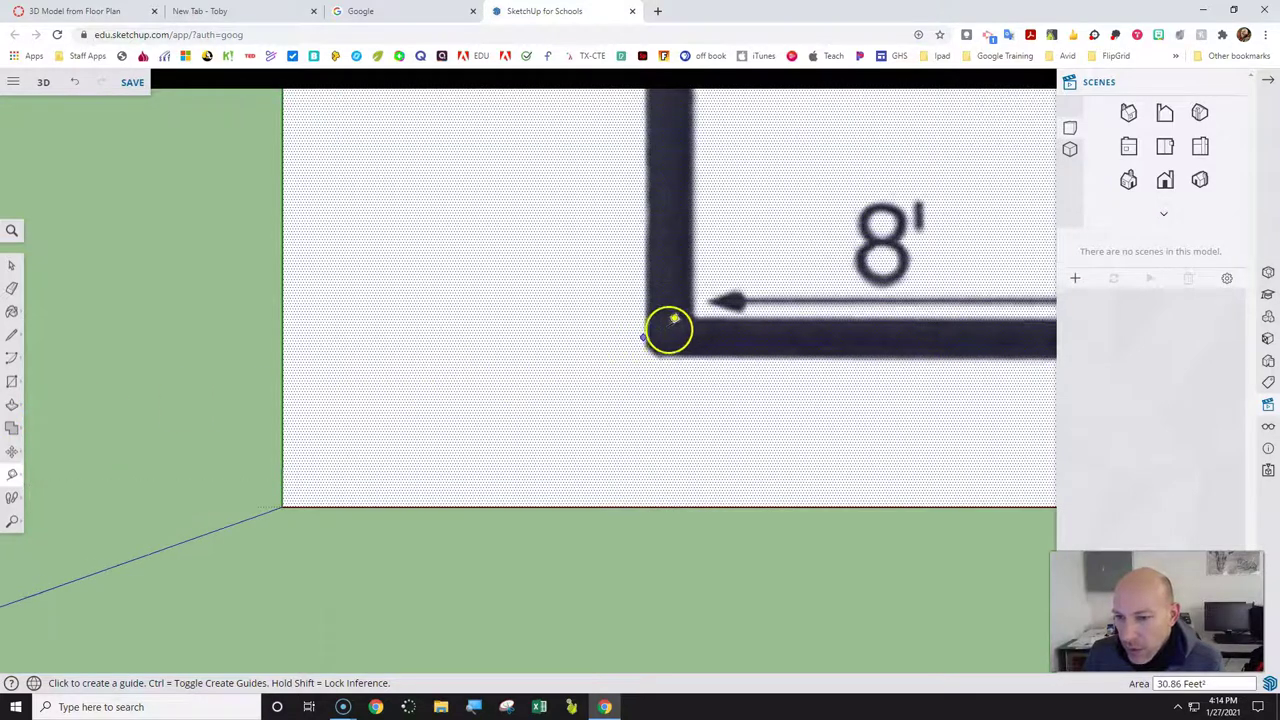
pyautogui.scroll(2, 709, 300)
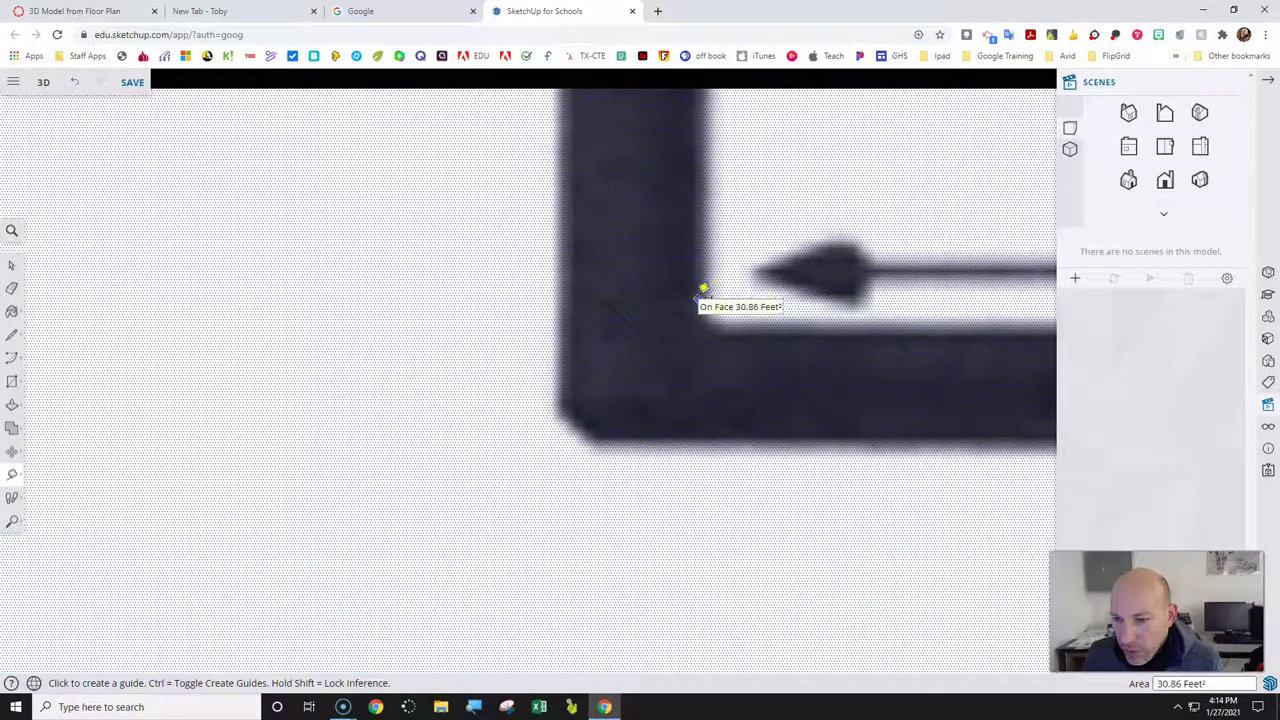
pyautogui.click(741, 315)
pyautogui.scroll(-2, 734, 314)
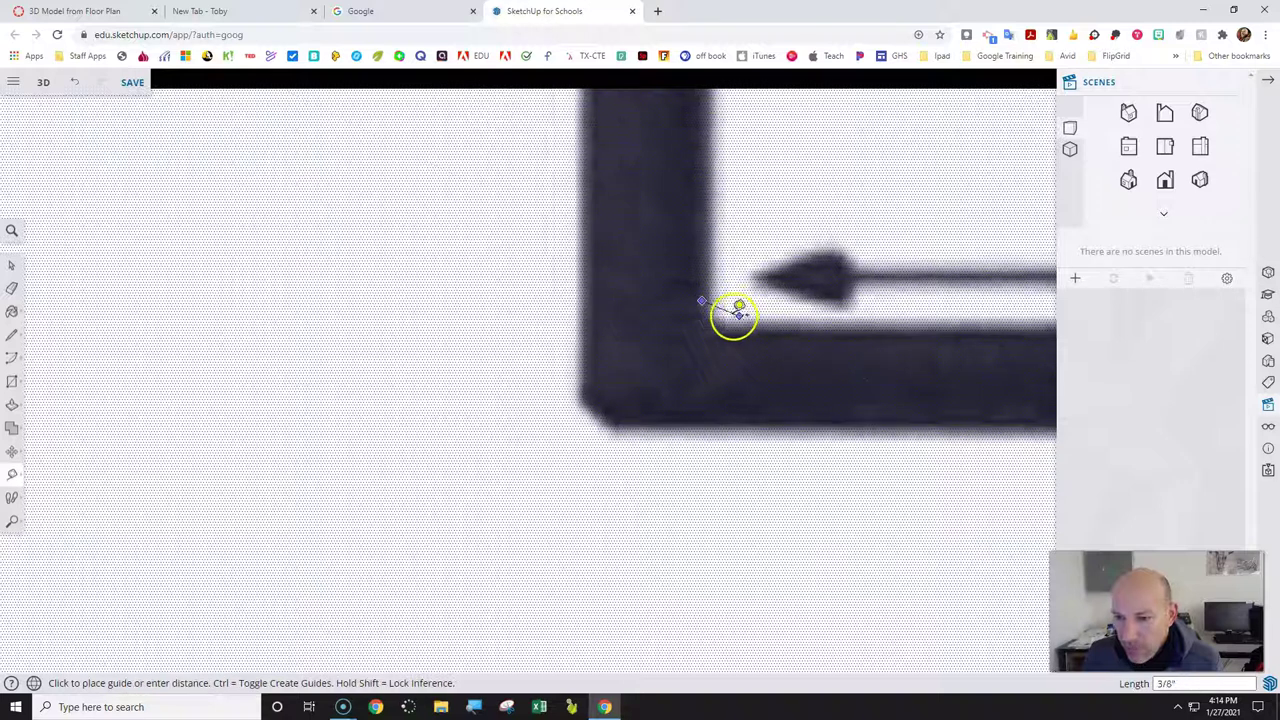
pyautogui.scroll(-5, 717, 318)
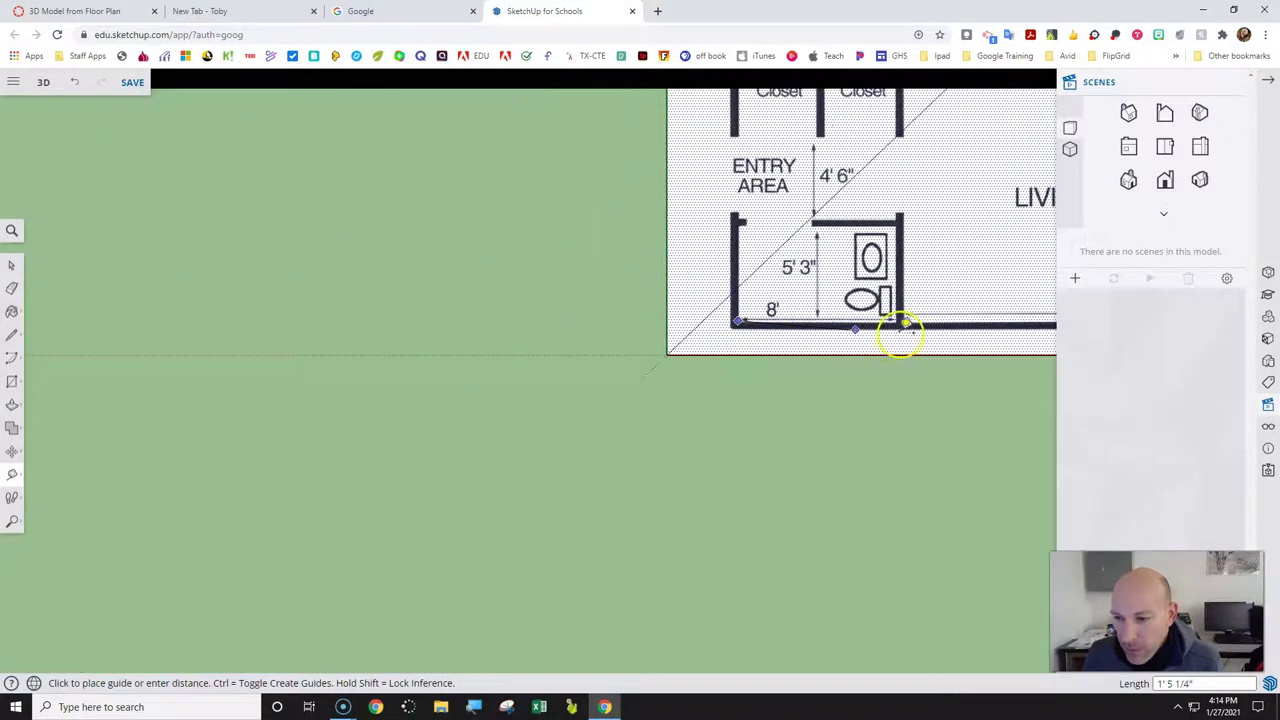
pyautogui.scroll(2, 900, 320)
pyautogui.scroll(8, 903, 313)
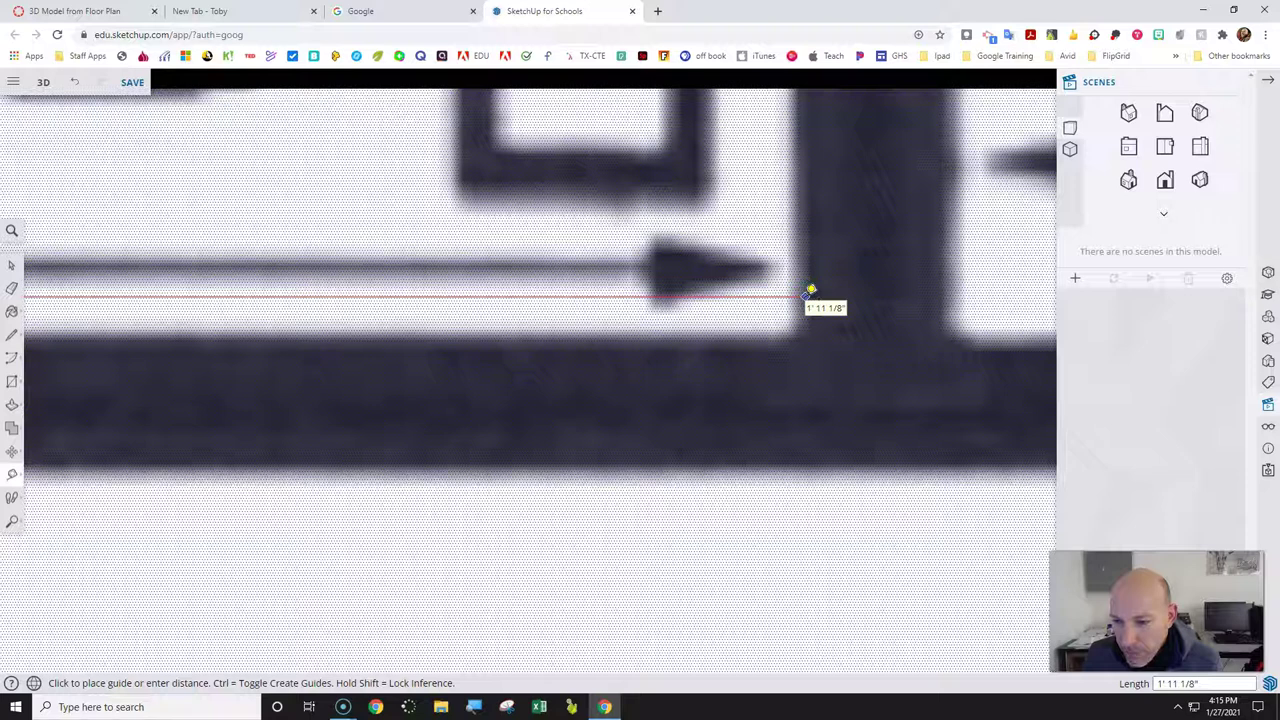
pyautogui.click(811, 290)
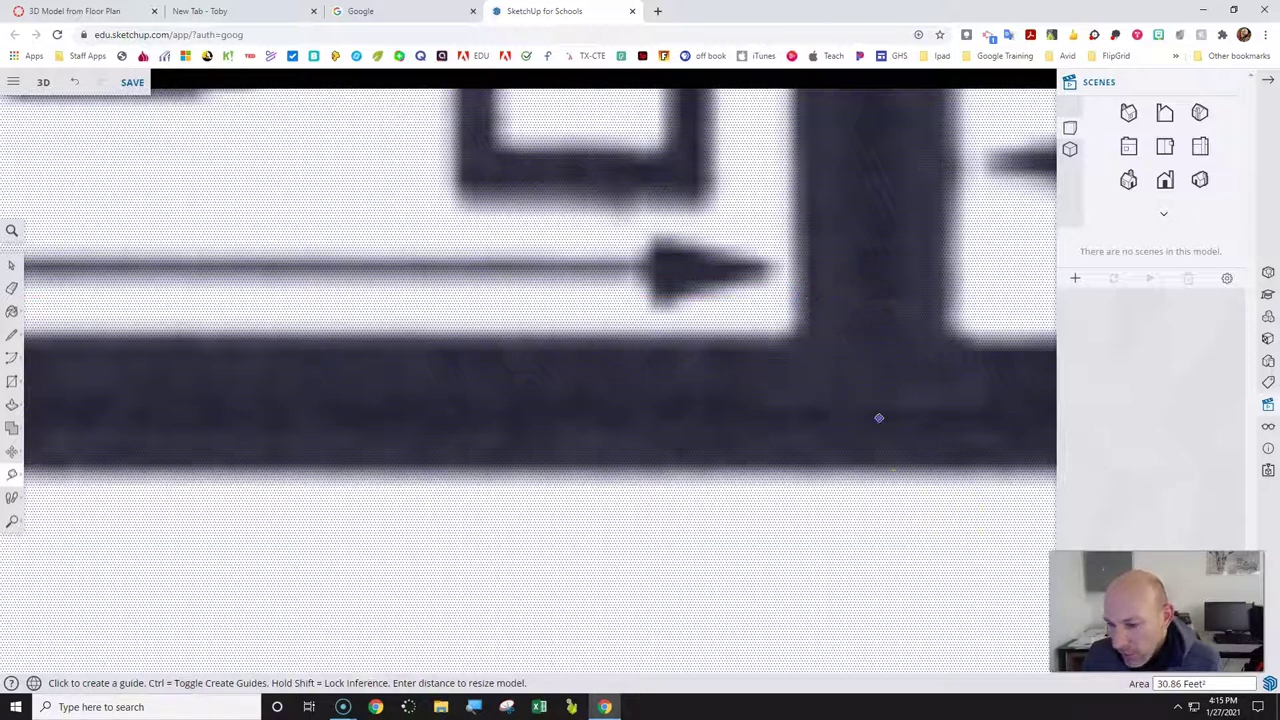
# Resize the whole model by setting the measured bathroom width to 8'.
pyautogui.click(1170, 684)
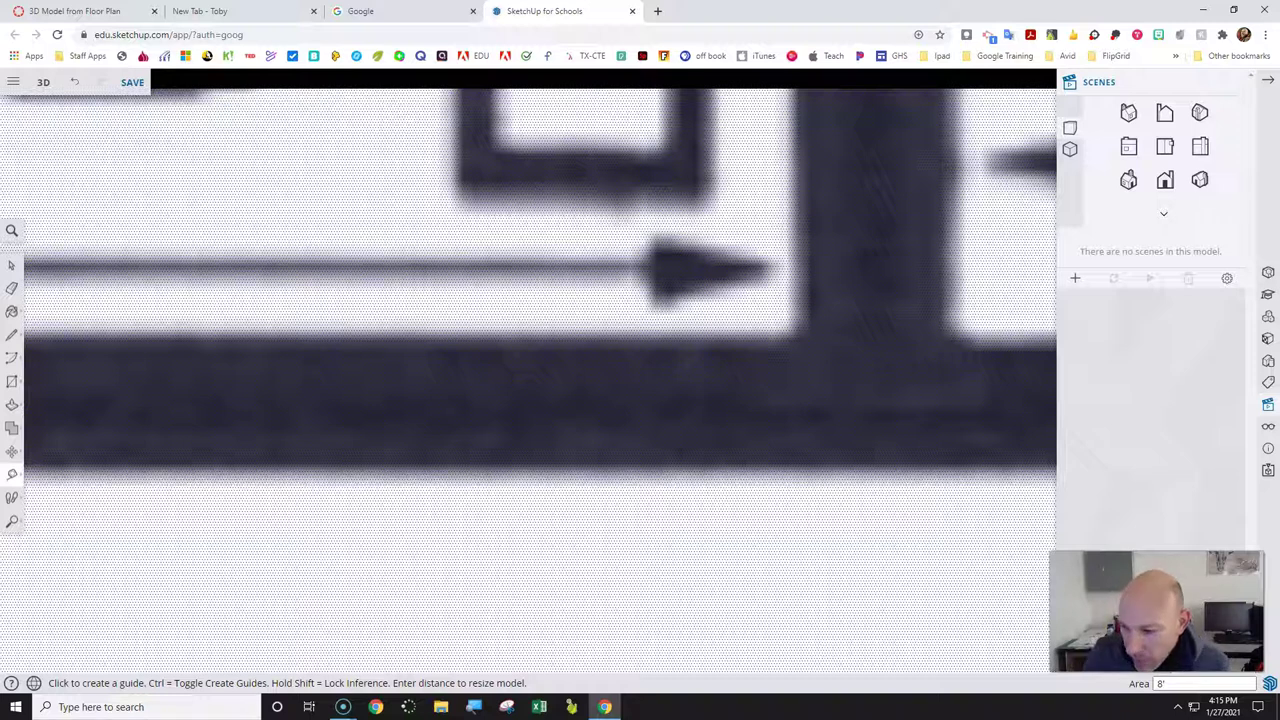
pyautogui.press('Return')
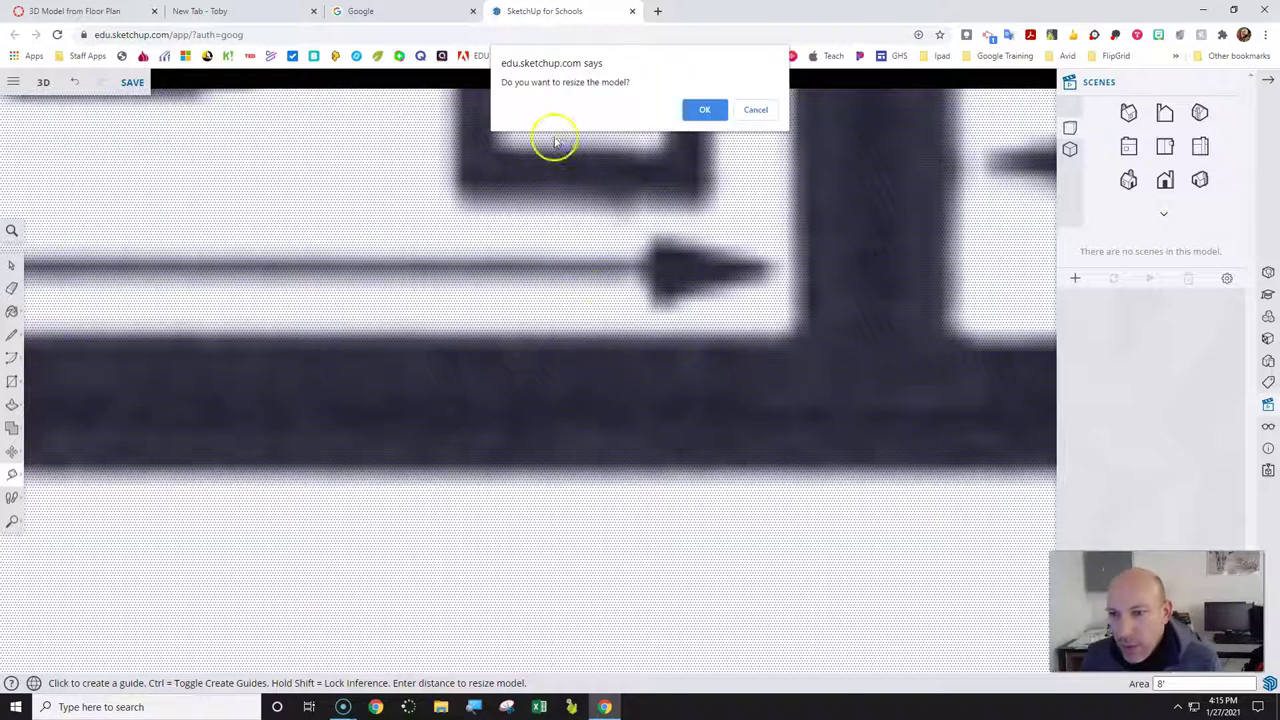
pyautogui.click(707, 111)
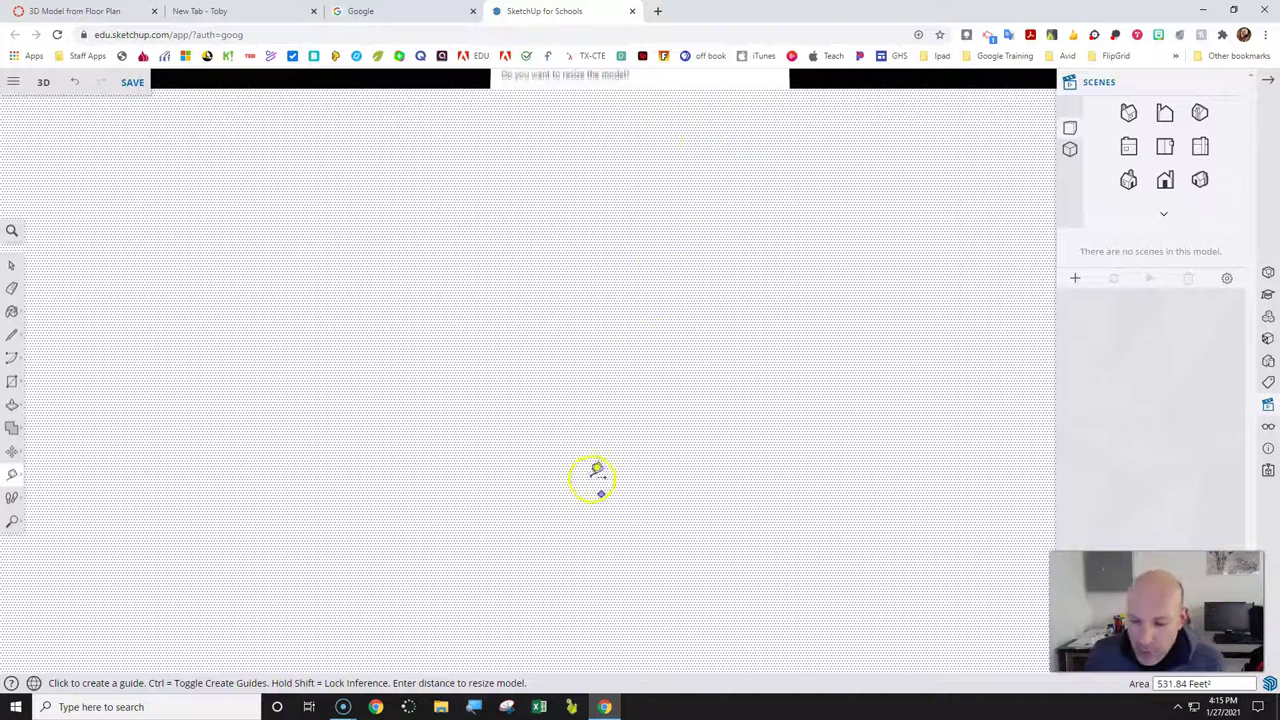
# Check the new scale by re-measuring the bathroom's inner width along the 8' dimension, without placing a guide.
pyautogui.scroll(-8, 586, 458)
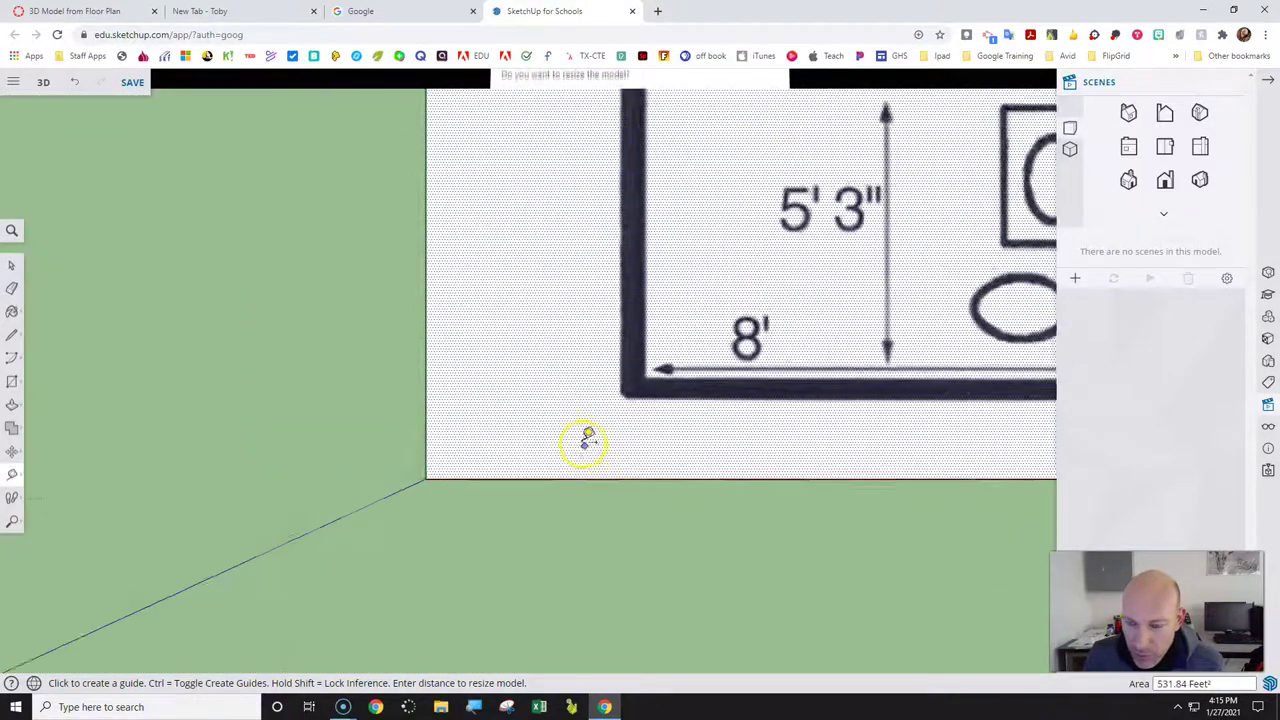
pyautogui.scroll(10, 612, 430)
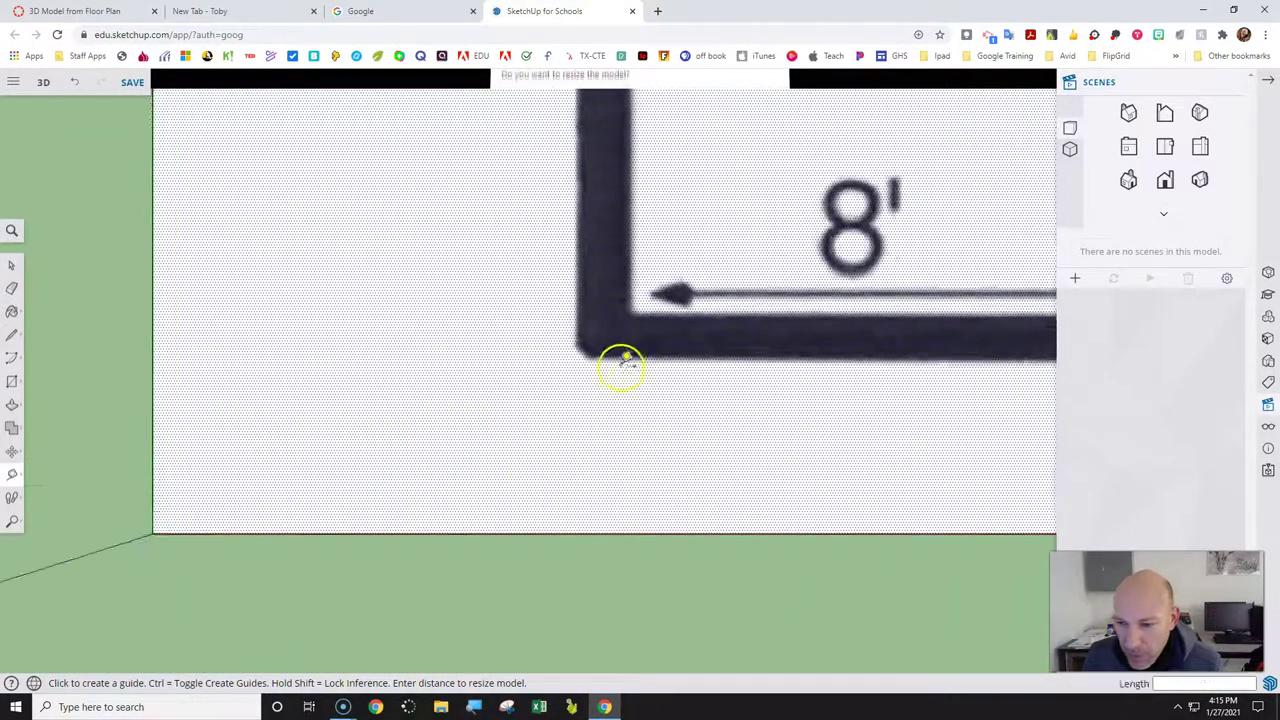
pyautogui.click(636, 255)
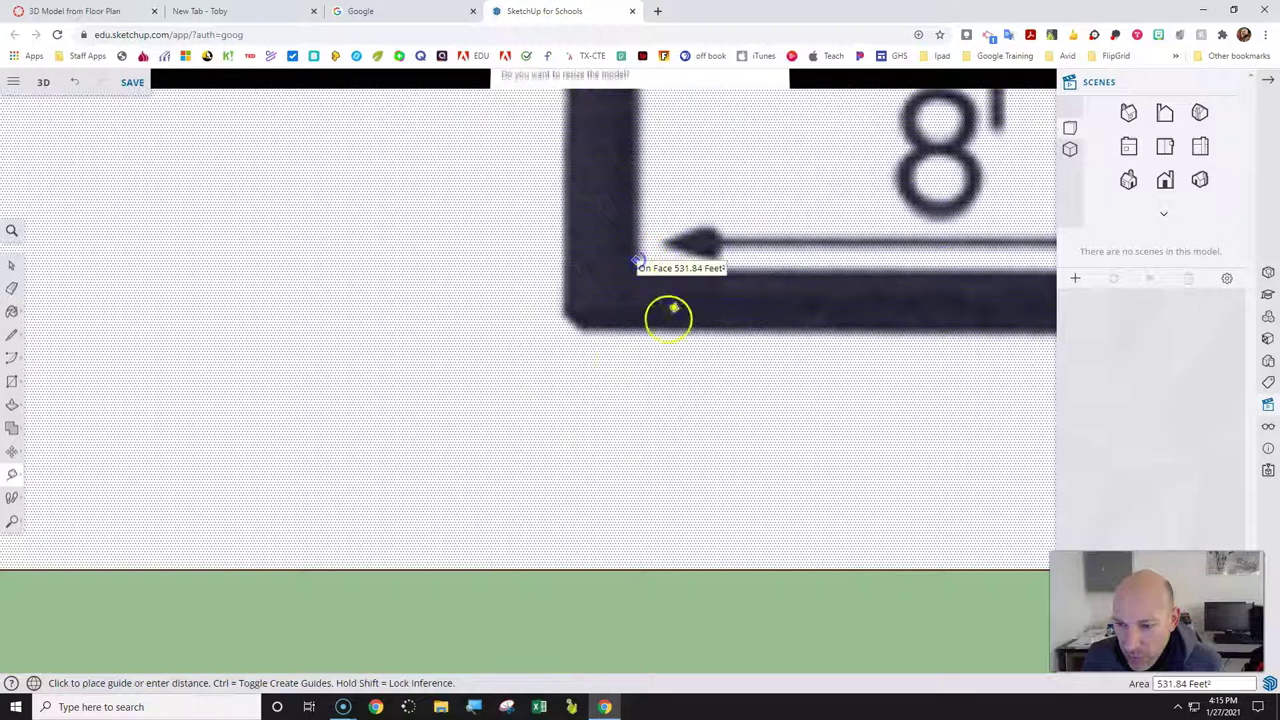
pyautogui.scroll(-5, 577, 371)
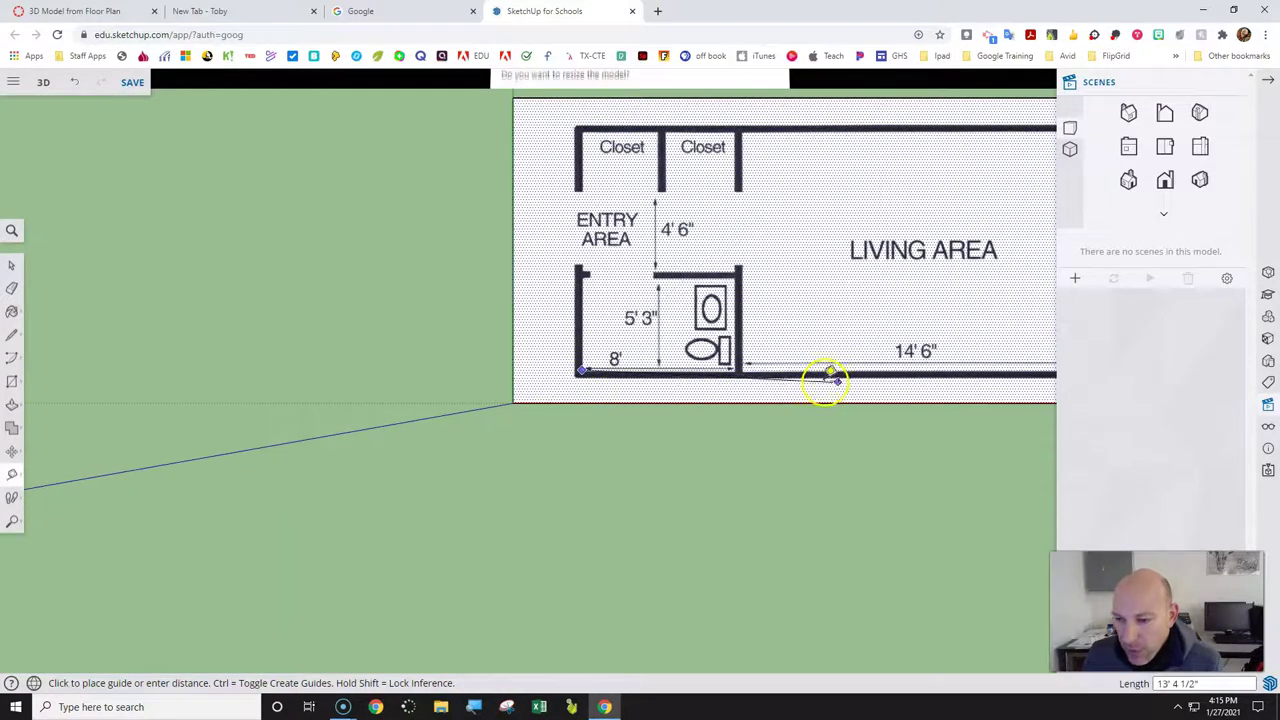
pyautogui.scroll(-5, 840, 382)
pyautogui.scroll(10, 960, 370)
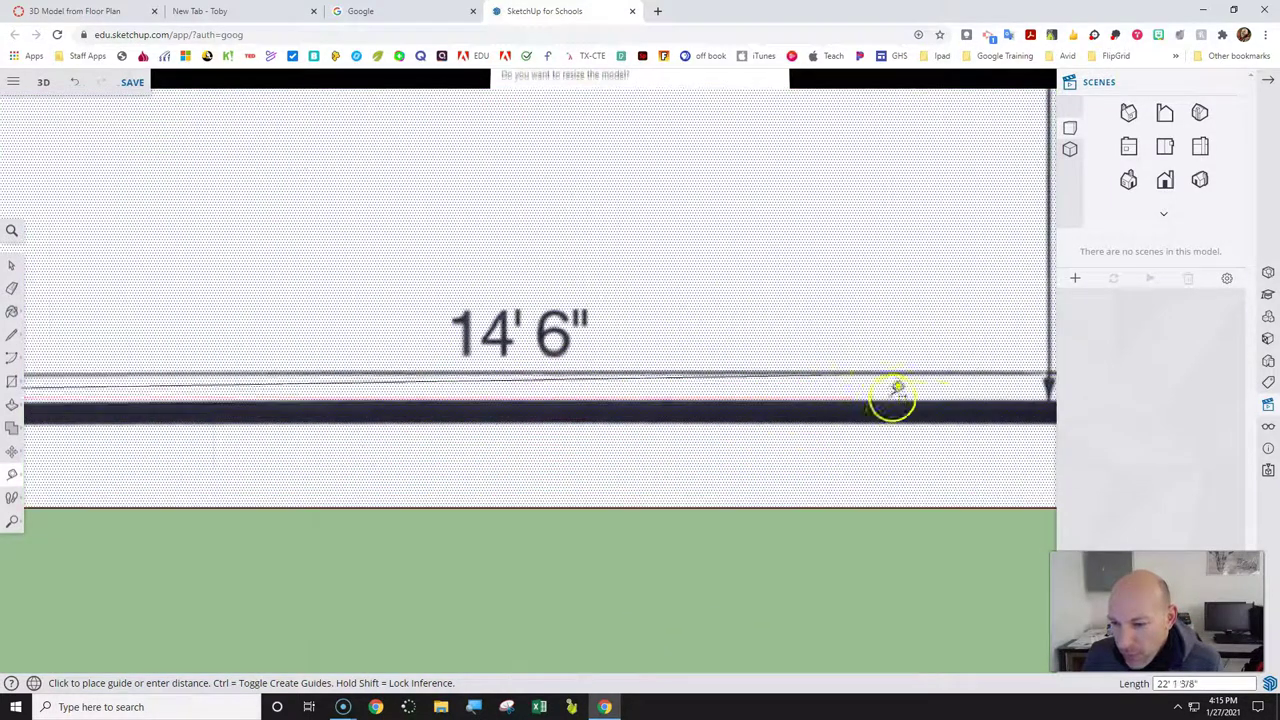
pyautogui.scroll(-2, 845, 362)
pyautogui.scroll(-5, 830, 366)
pyautogui.scroll(8, 631, 366)
pyautogui.scroll(10, 552, 383)
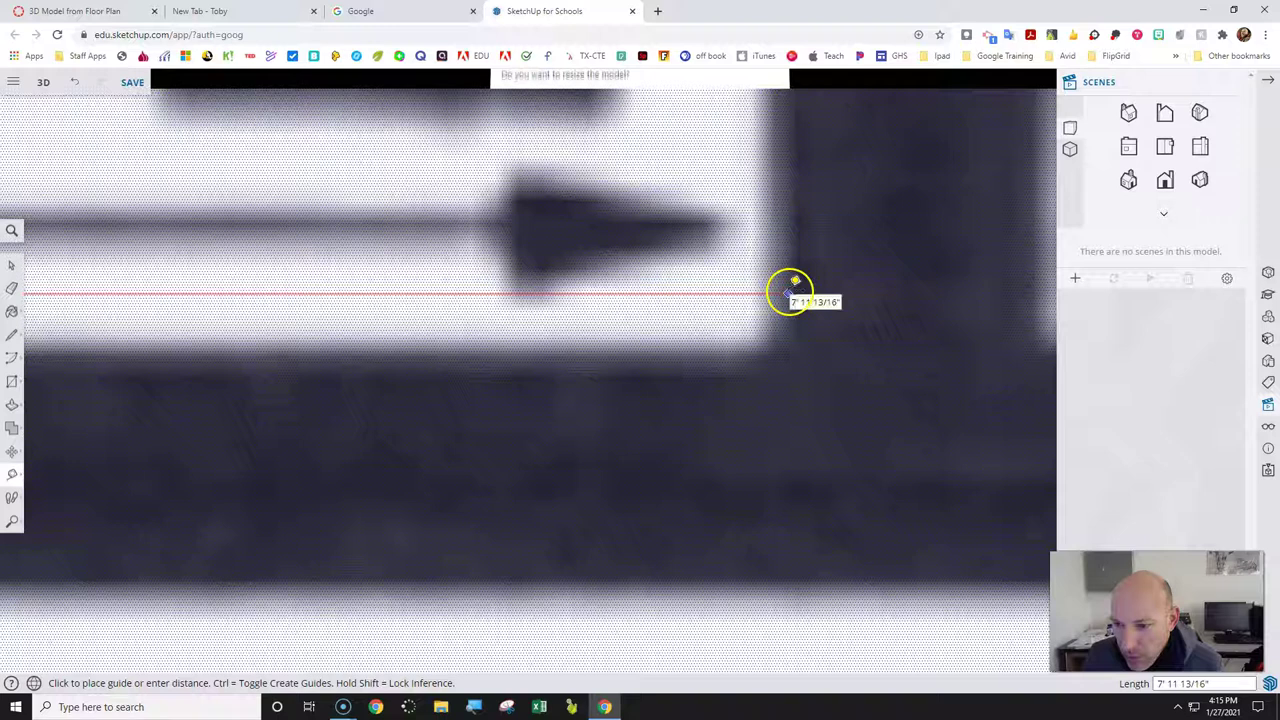
pyautogui.scroll(-8, 790, 298)
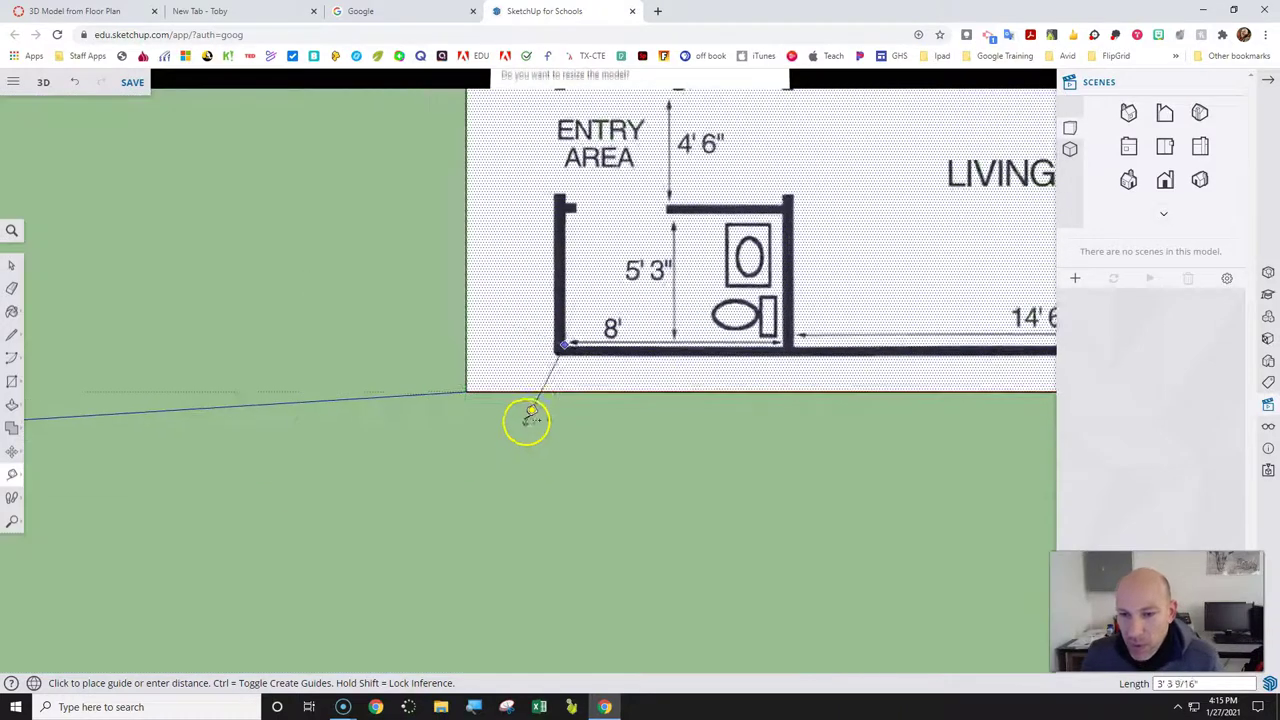
pyautogui.scroll(-5, 527, 418)
pyautogui.press('Escape')
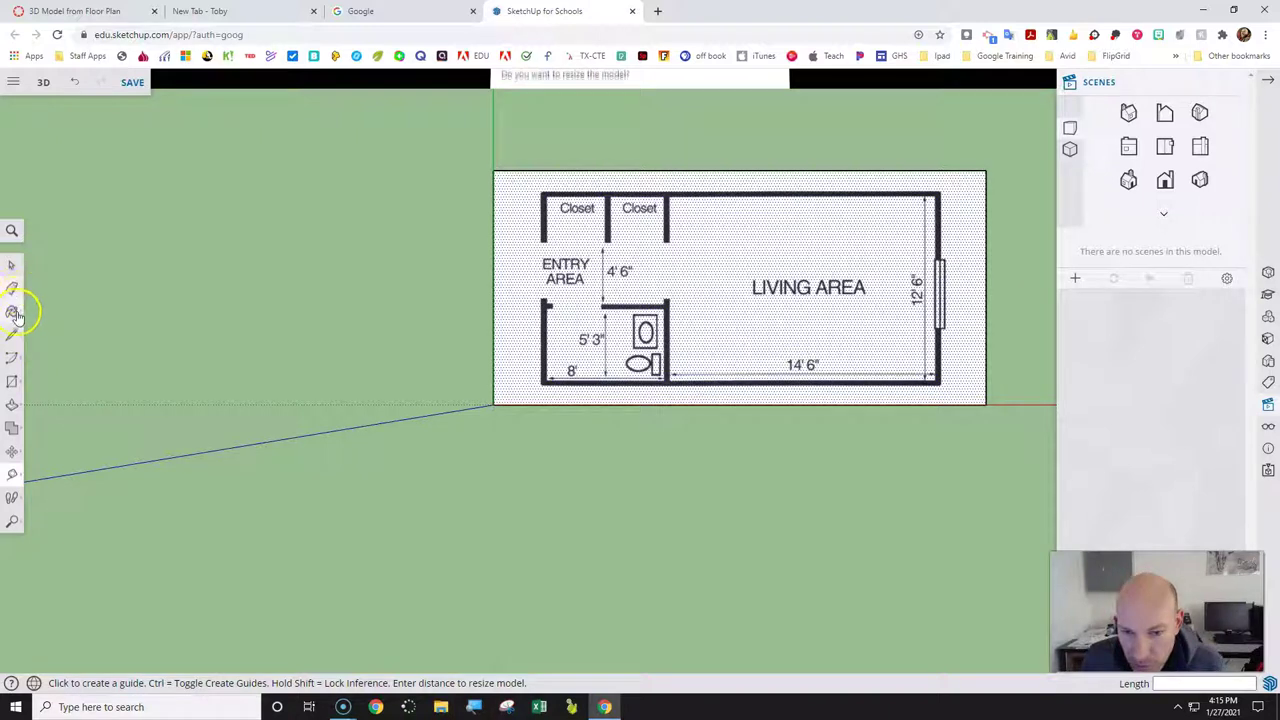
# Draw a rectangle of about 27' 1 1/4" by 13' 2" along the floor plan's outer wall edges, from the lower-left to the upper-right corner.
pyautogui.click(12, 381)
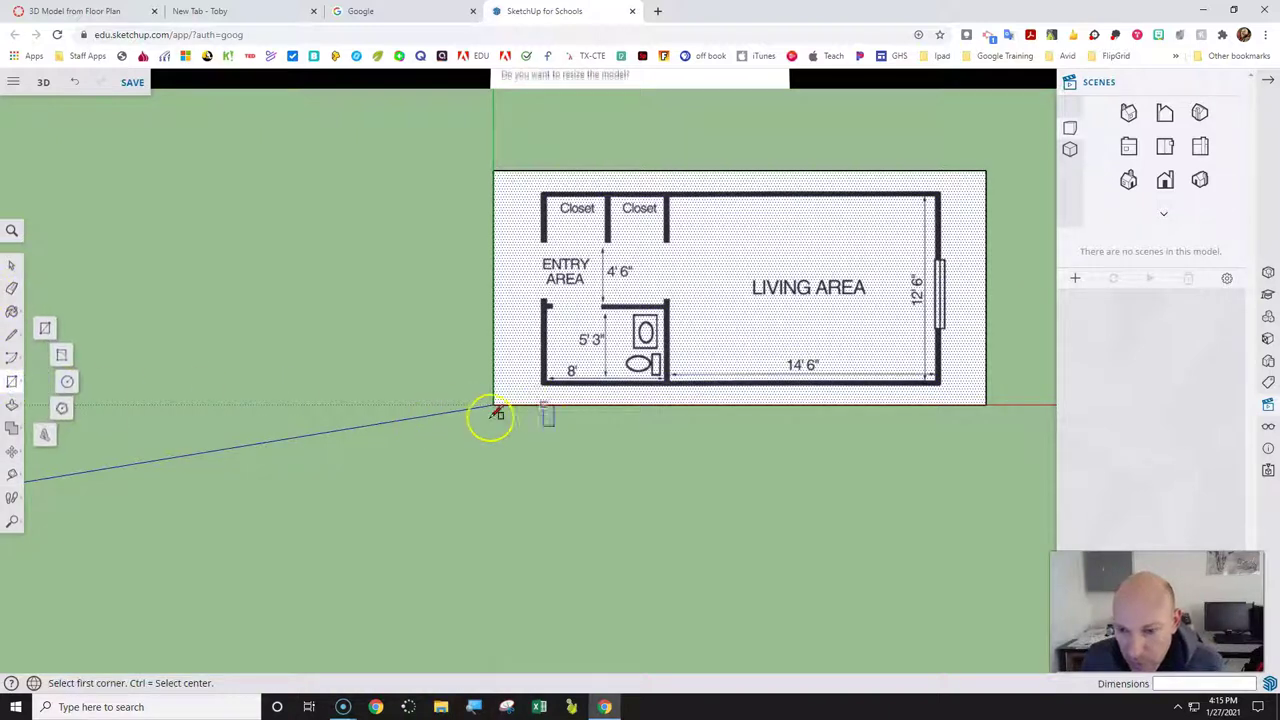
pyautogui.click(46, 329)
pyautogui.scroll(1, 565, 405)
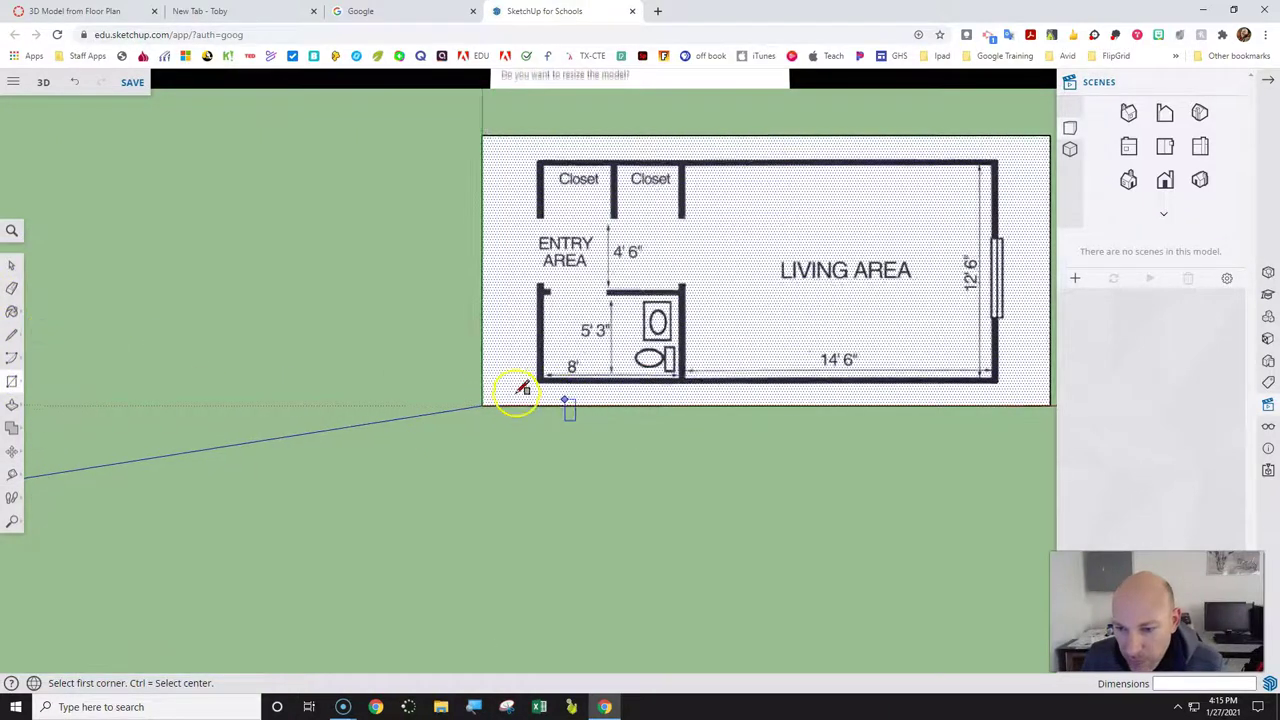
pyautogui.scroll(8, 518, 392)
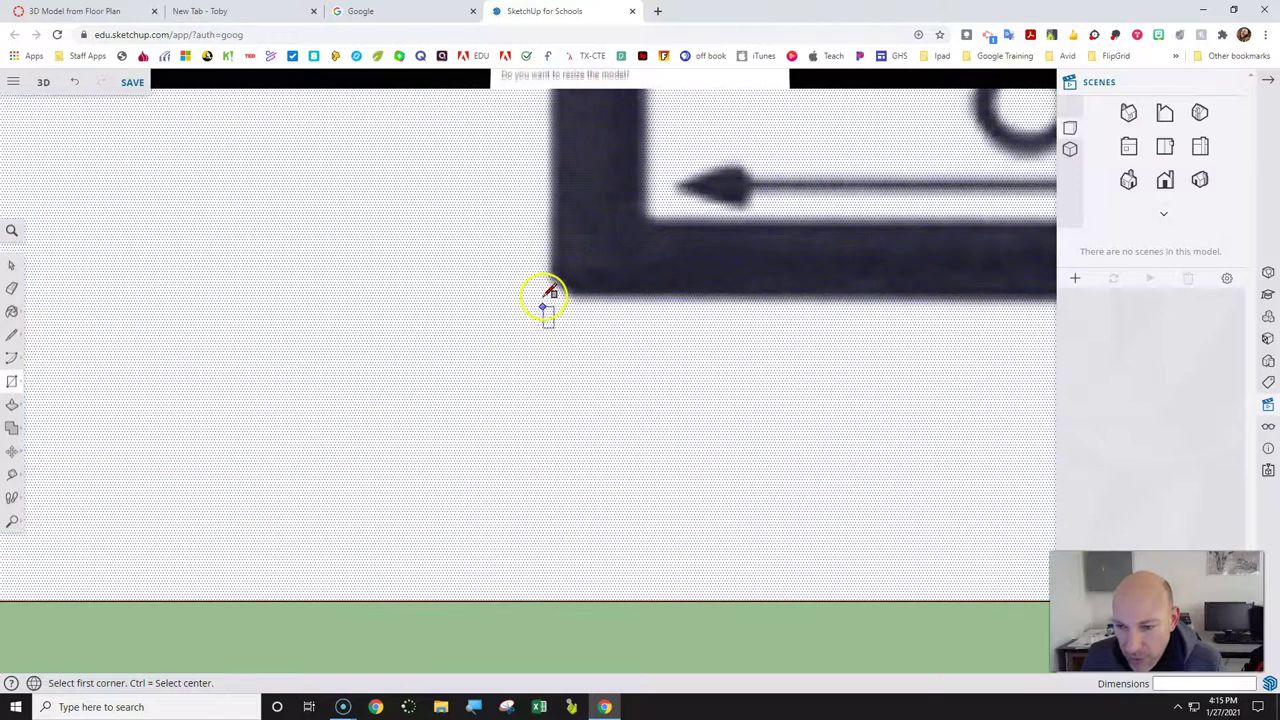
pyautogui.scroll(2, 553, 300)
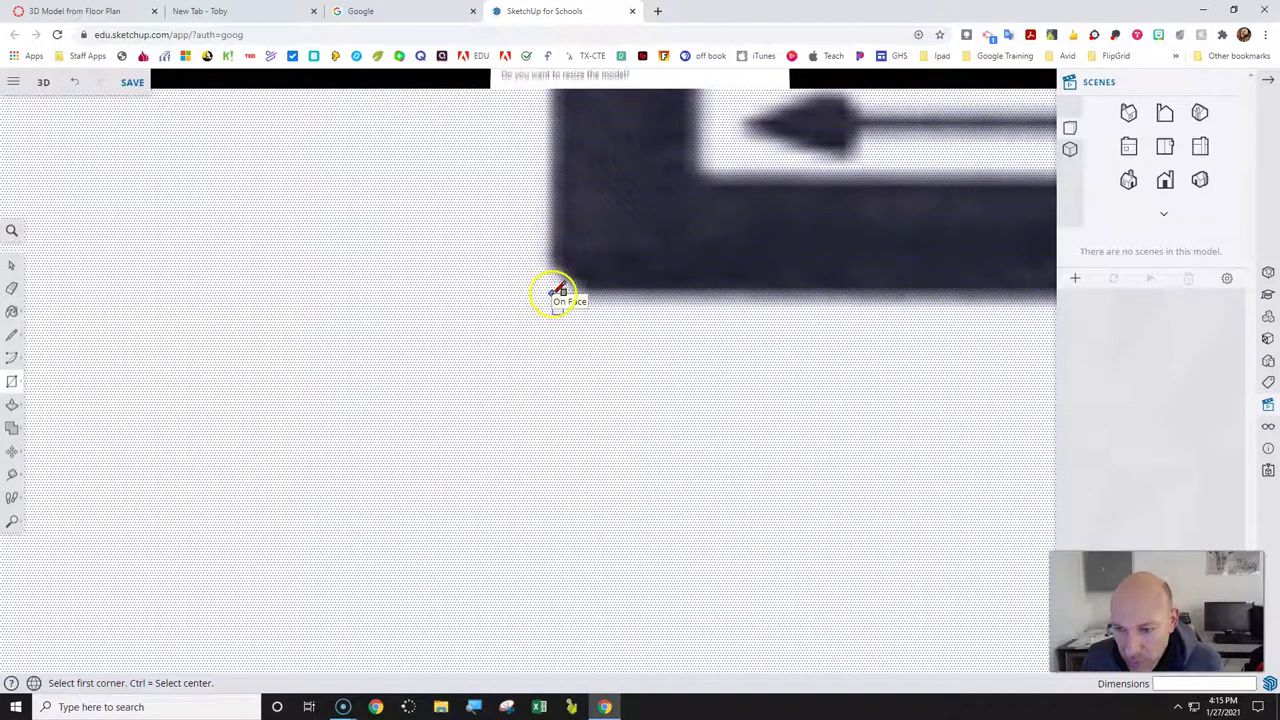
pyautogui.click(556, 294)
pyautogui.scroll(-8, 560, 298)
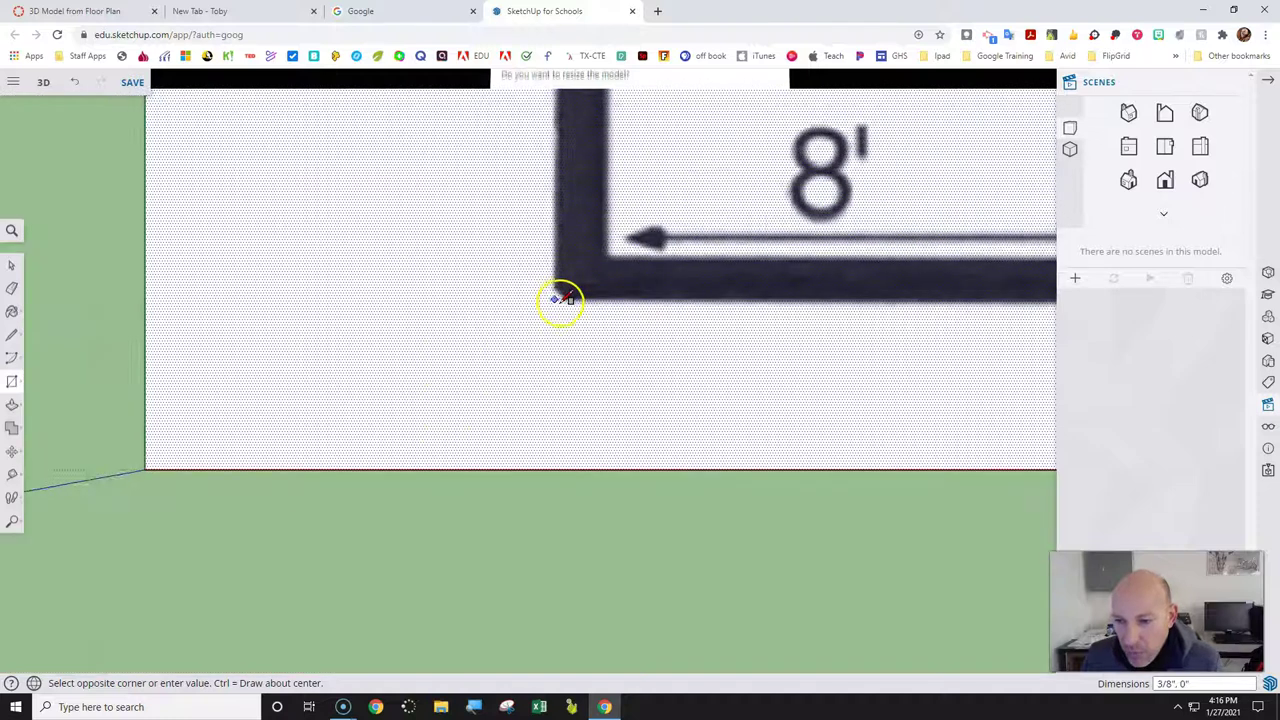
pyautogui.scroll(-5, 580, 314)
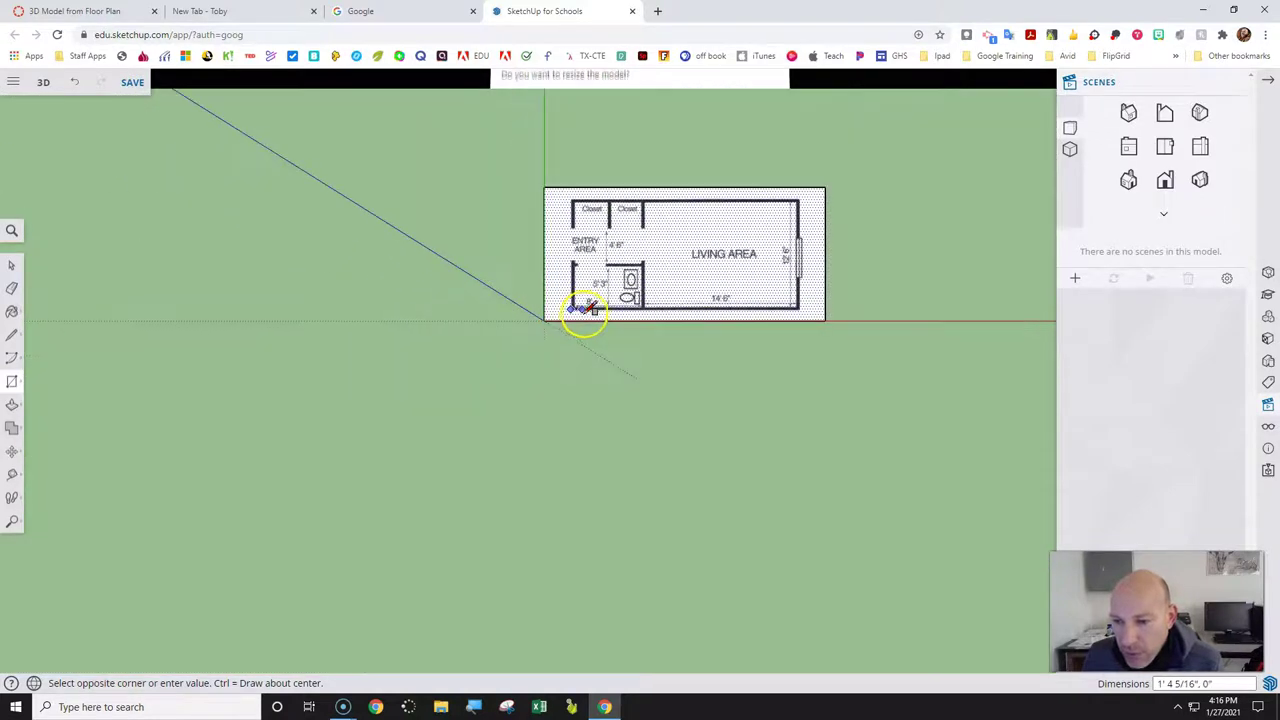
pyautogui.scroll(-1, 808, 200)
pyautogui.scroll(3, 808, 186)
pyautogui.scroll(6, 808, 186)
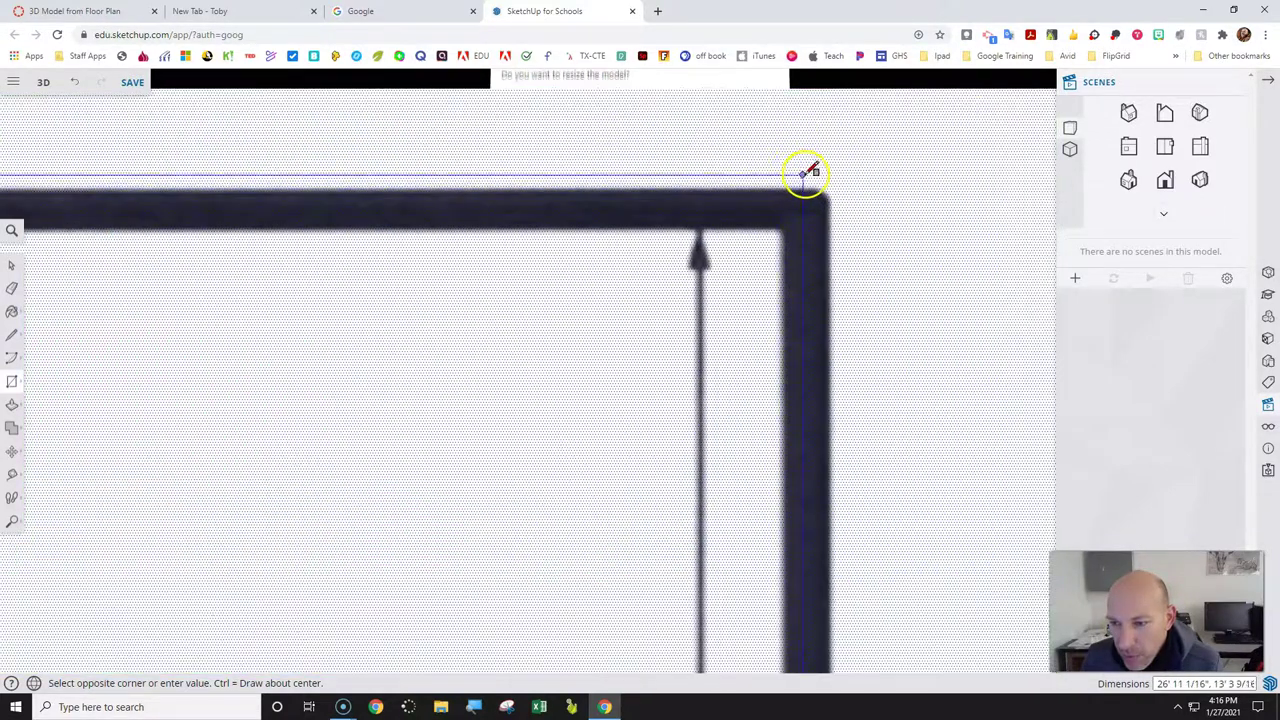
pyautogui.scroll(1, 894, 209)
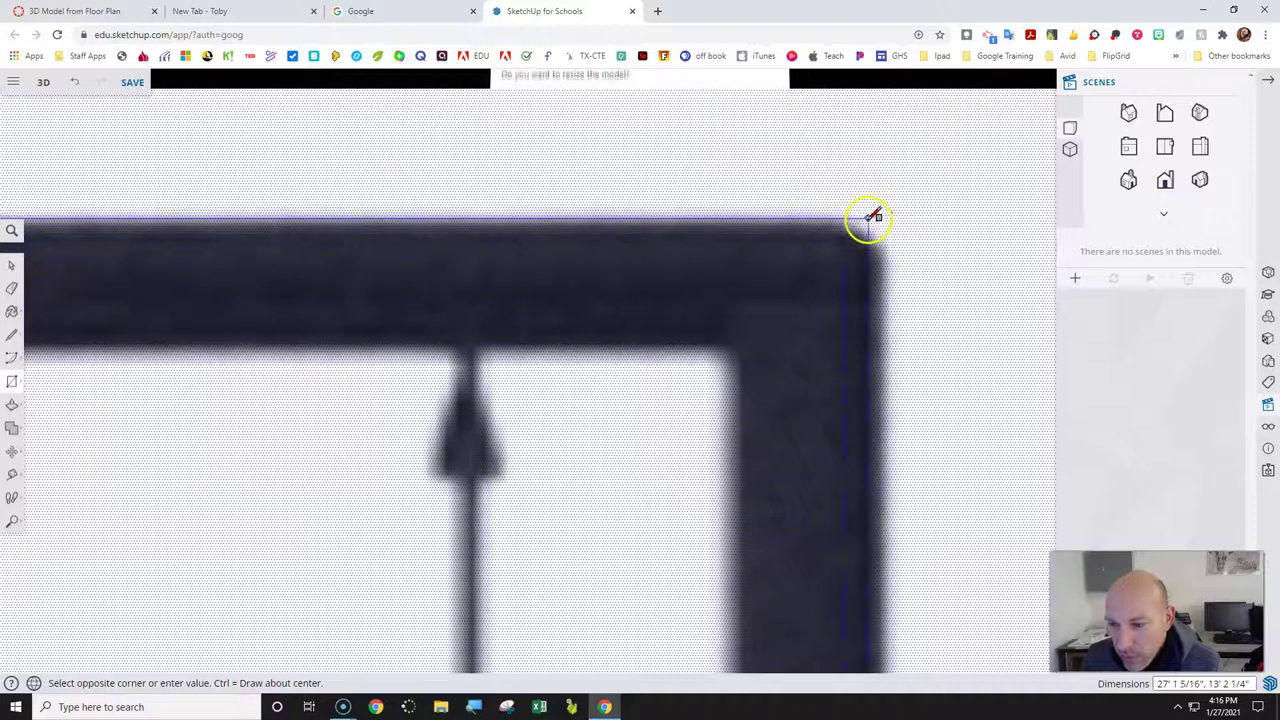
pyautogui.scroll(1, 886, 214)
pyautogui.scroll(1, 884, 209)
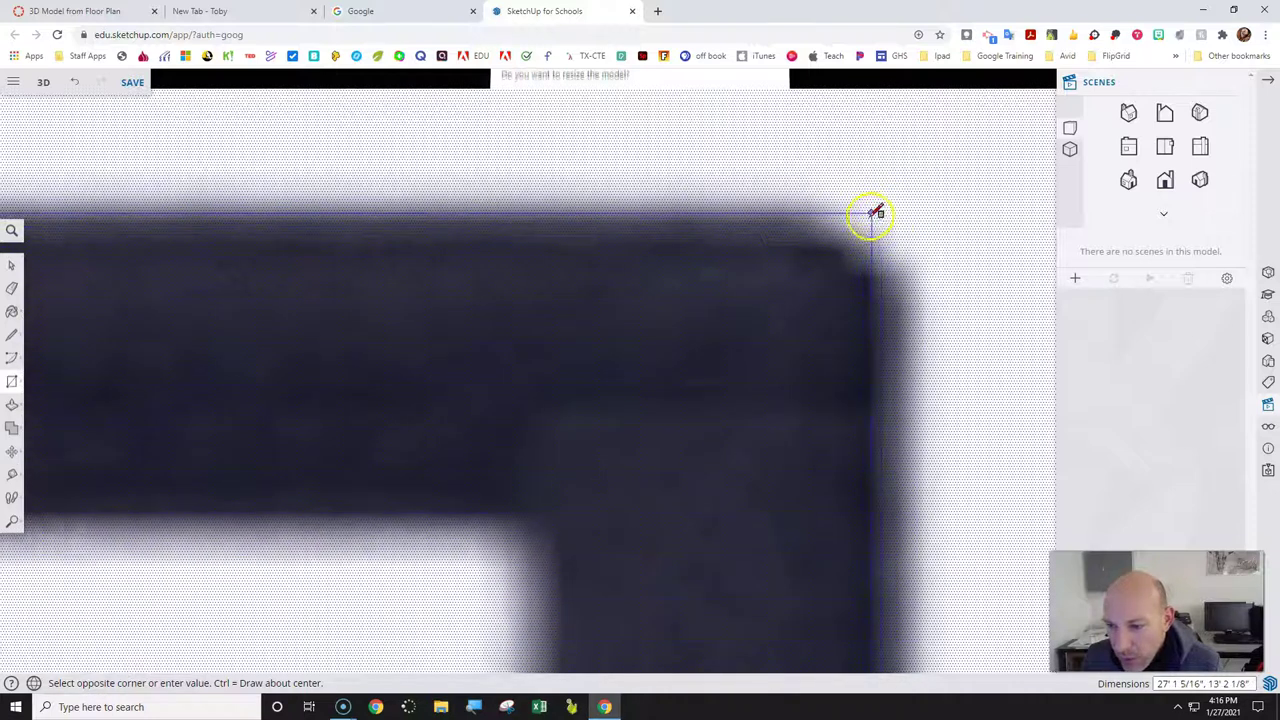
pyautogui.click(869, 218)
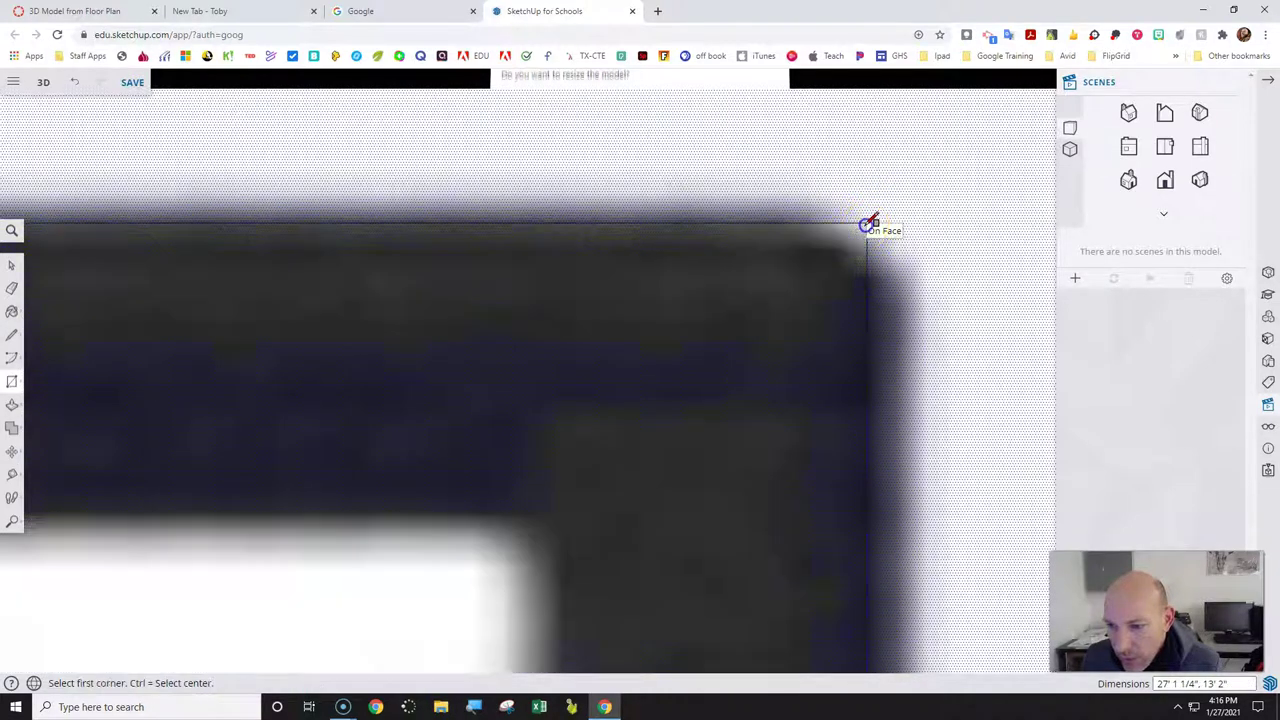
# Draw a rectangle of about 26' 4 9/16" by 12' 6 1/2" along the outer walls' inner faces, from the upper-right to the lower-left inside corner.
pyautogui.scroll(-1, 862, 295)
pyautogui.scroll(-1, 858, 291)
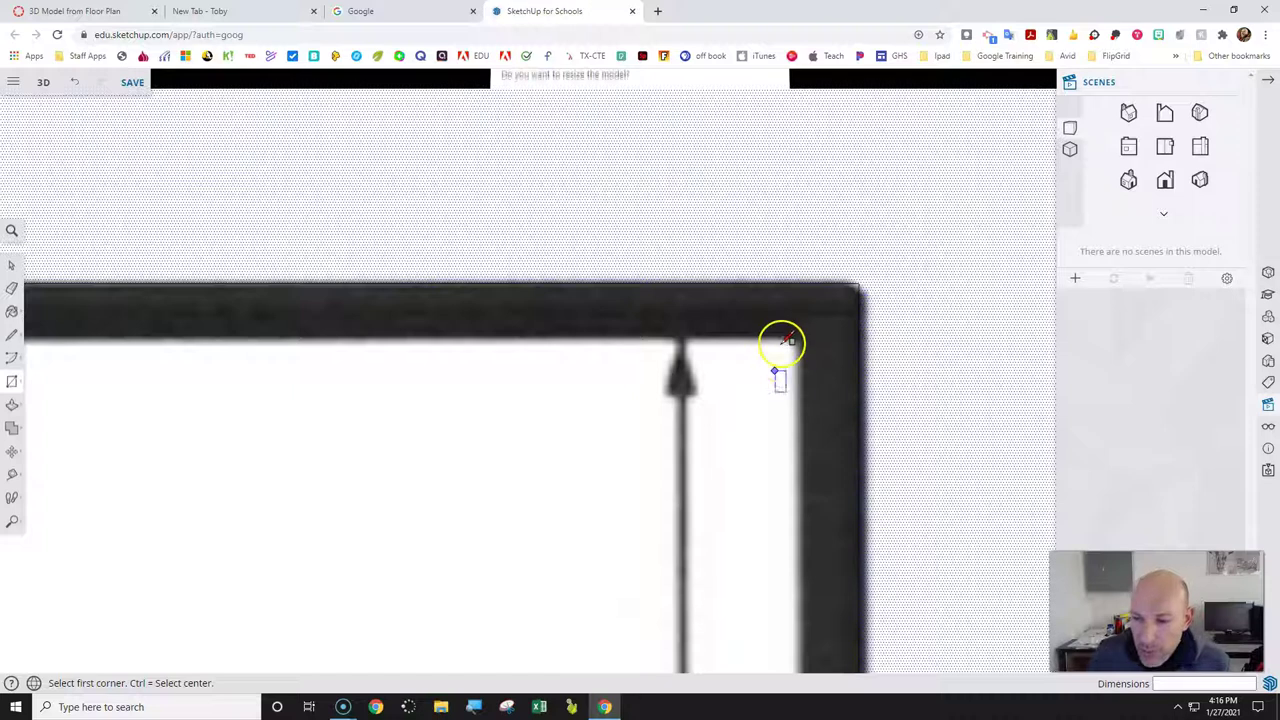
pyautogui.scroll(3, 783, 350)
pyautogui.scroll(-2, 820, 310)
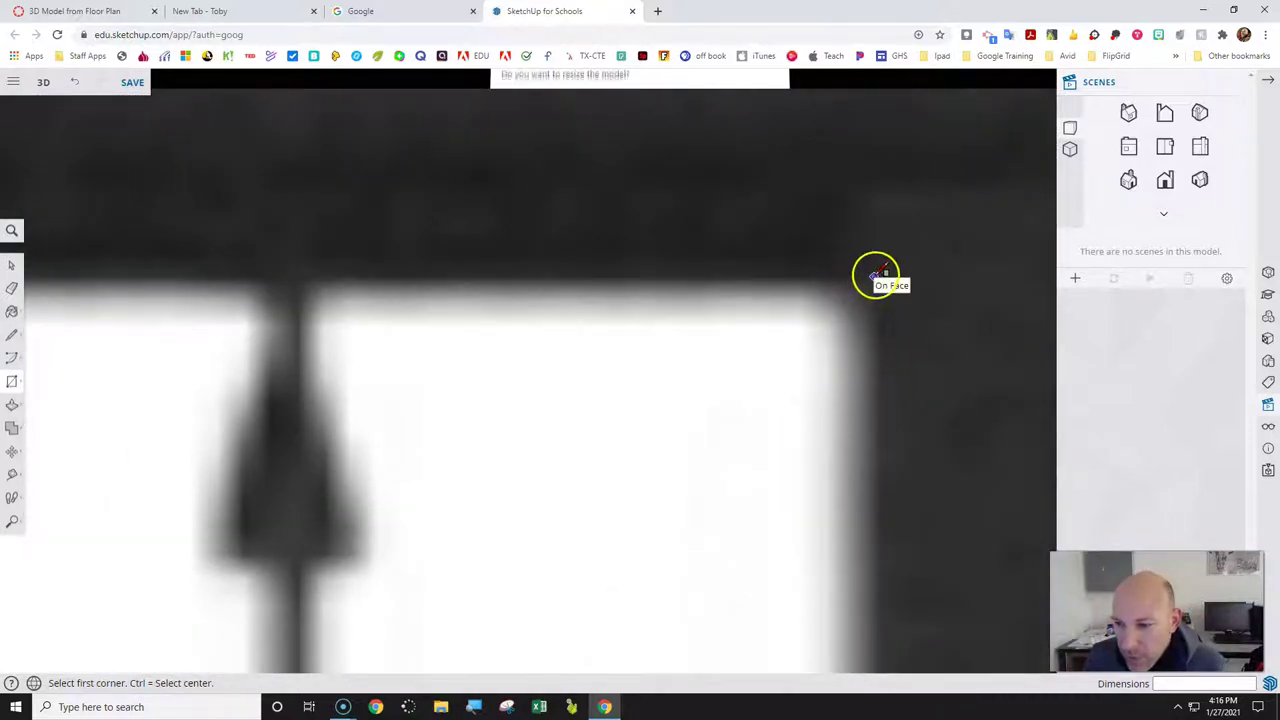
pyautogui.click(876, 274)
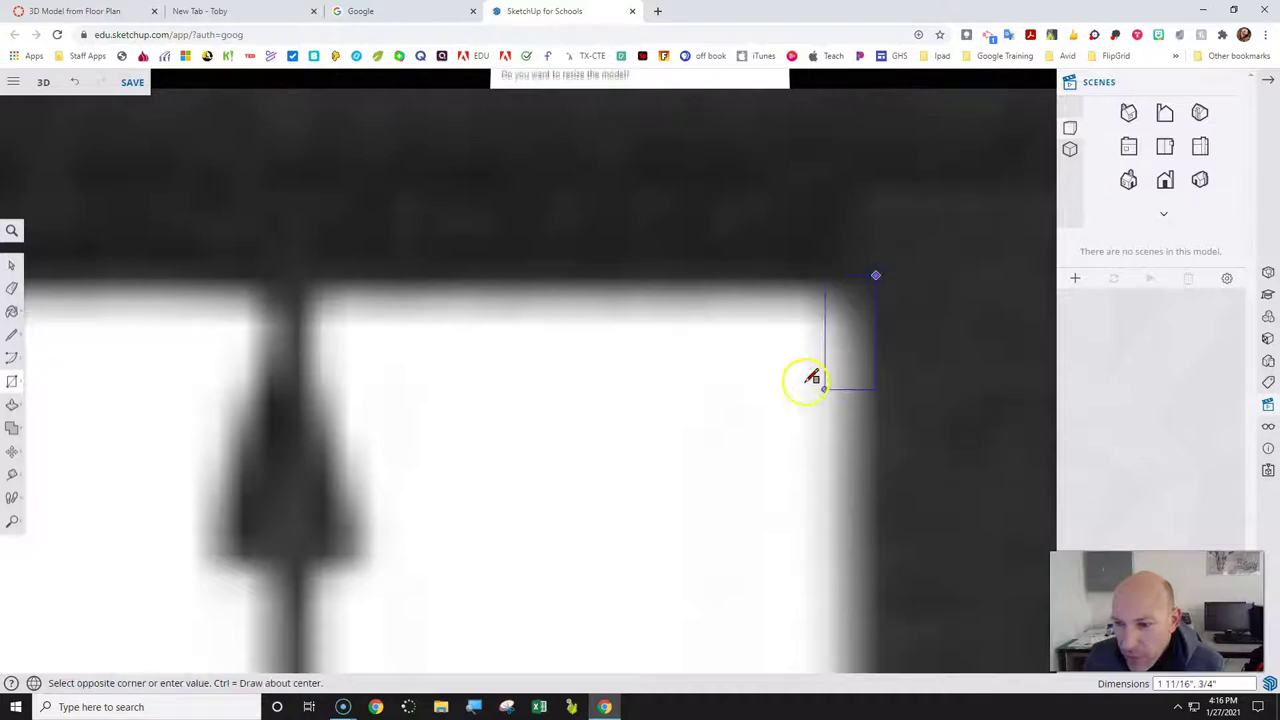
pyautogui.scroll(-3, 795, 376)
pyautogui.scroll(-5, 797, 337)
pyautogui.scroll(5, 510, 474)
pyautogui.scroll(5, 545, 458)
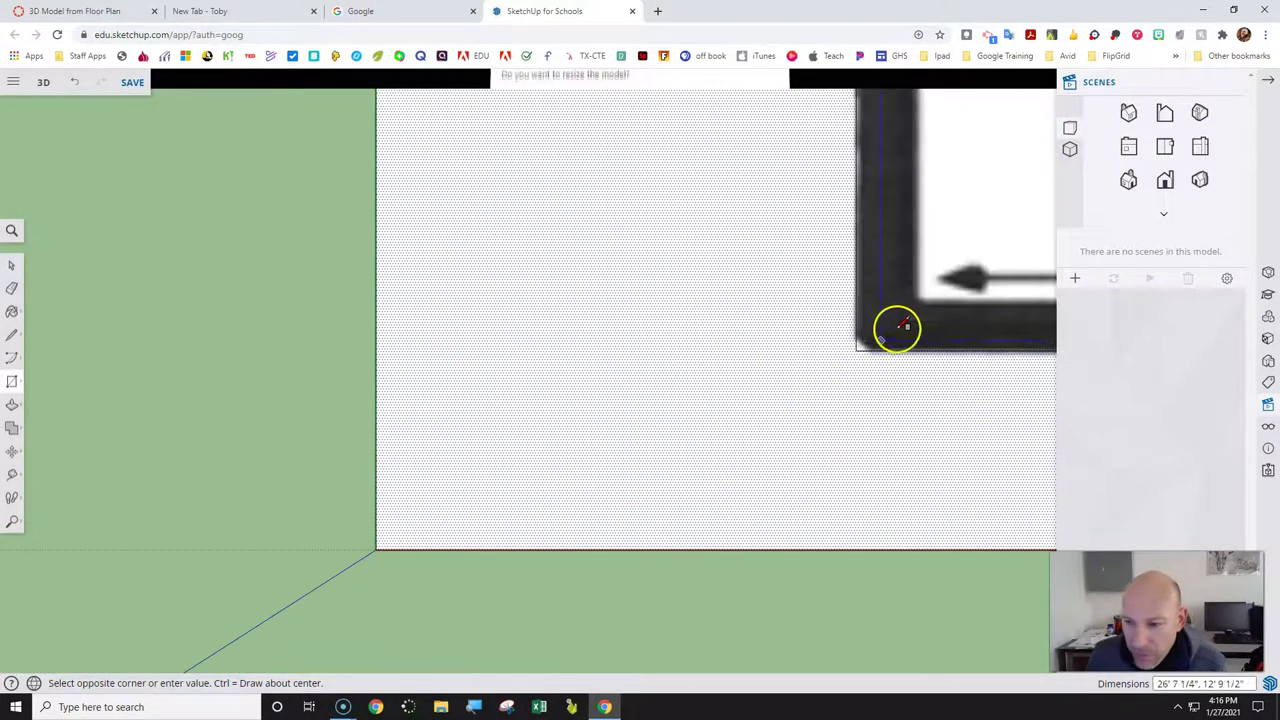
pyautogui.scroll(3, 923, 294)
pyautogui.scroll(2, 920, 297)
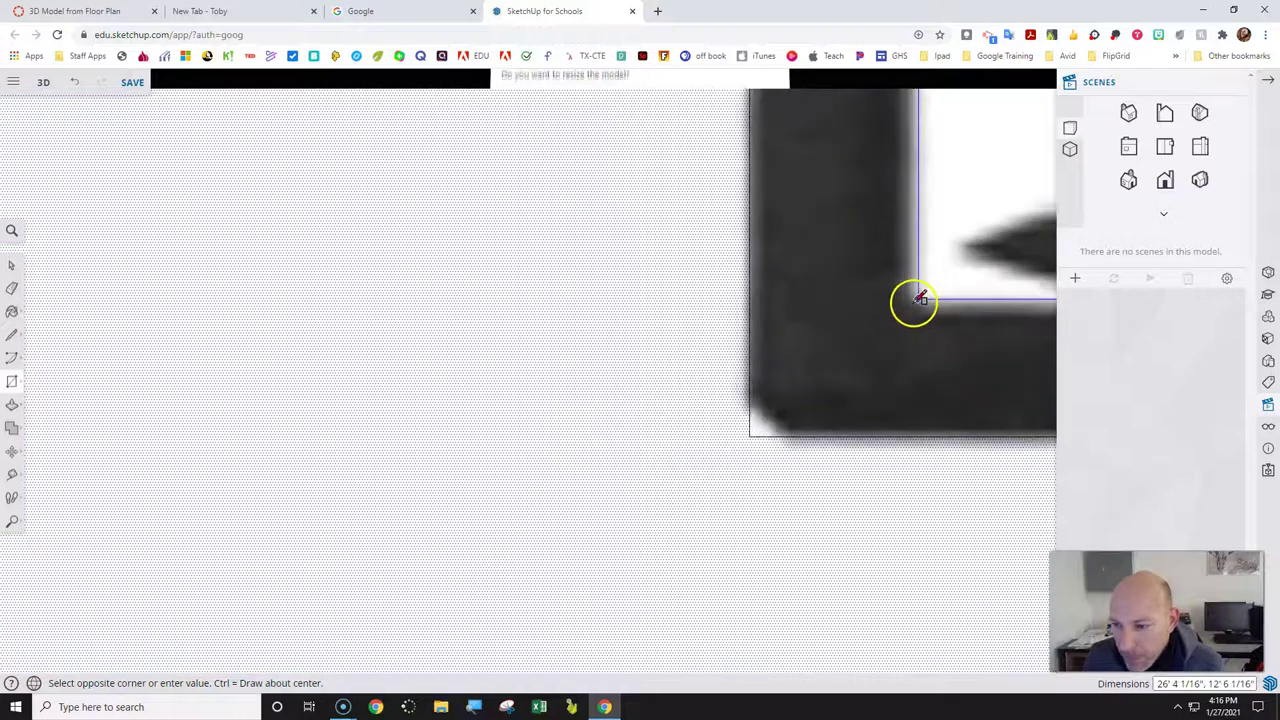
pyautogui.click(906, 312)
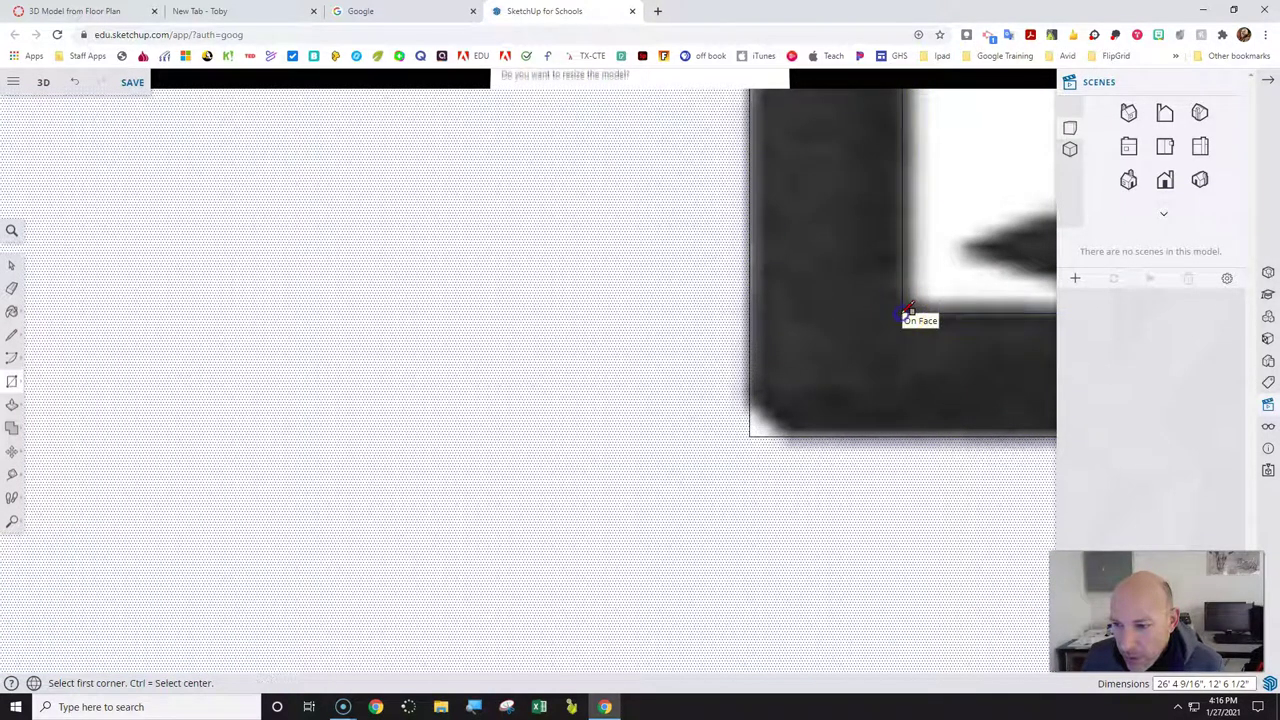
# Draw a vertical line about 12' 6 1/2" long along the bathroom and closet side of the living area partition, between the inner rectangle's edges.
pyautogui.scroll(-6, 660, 386)
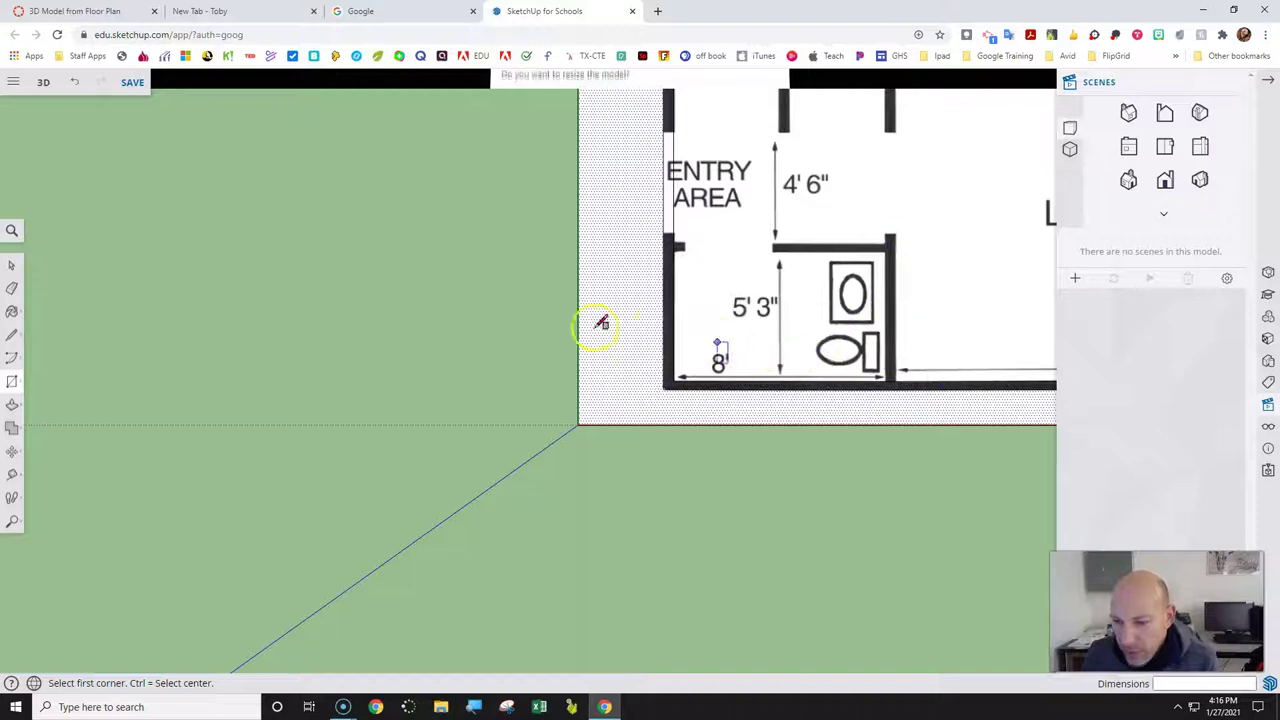
pyautogui.scroll(-1, 475, 318)
pyautogui.click(12, 334)
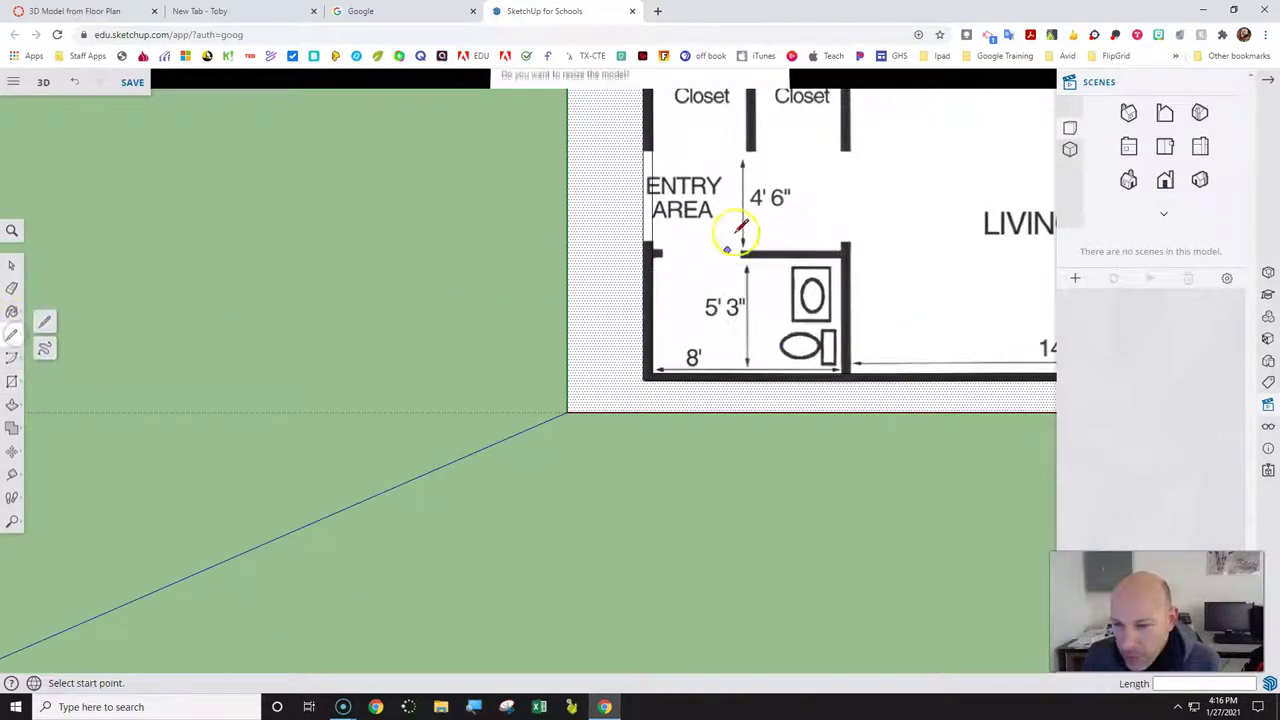
pyautogui.scroll(8, 820, 300)
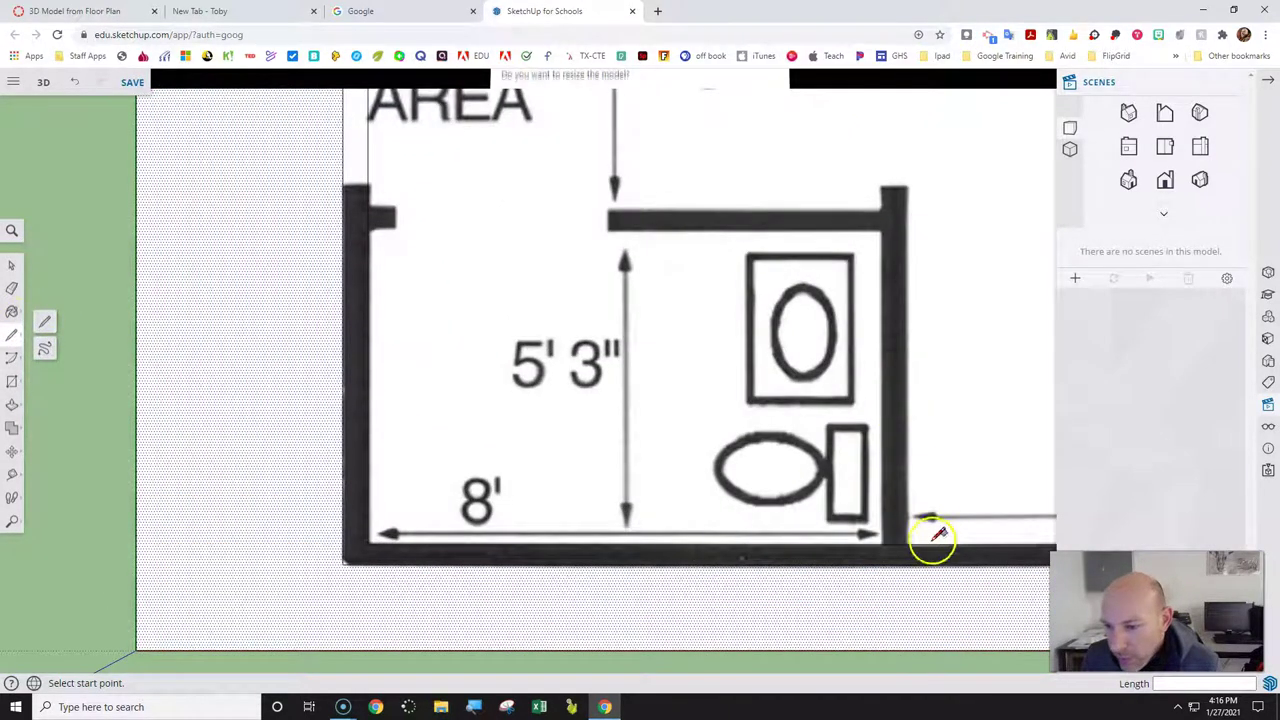
pyautogui.scroll(1, 862, 565)
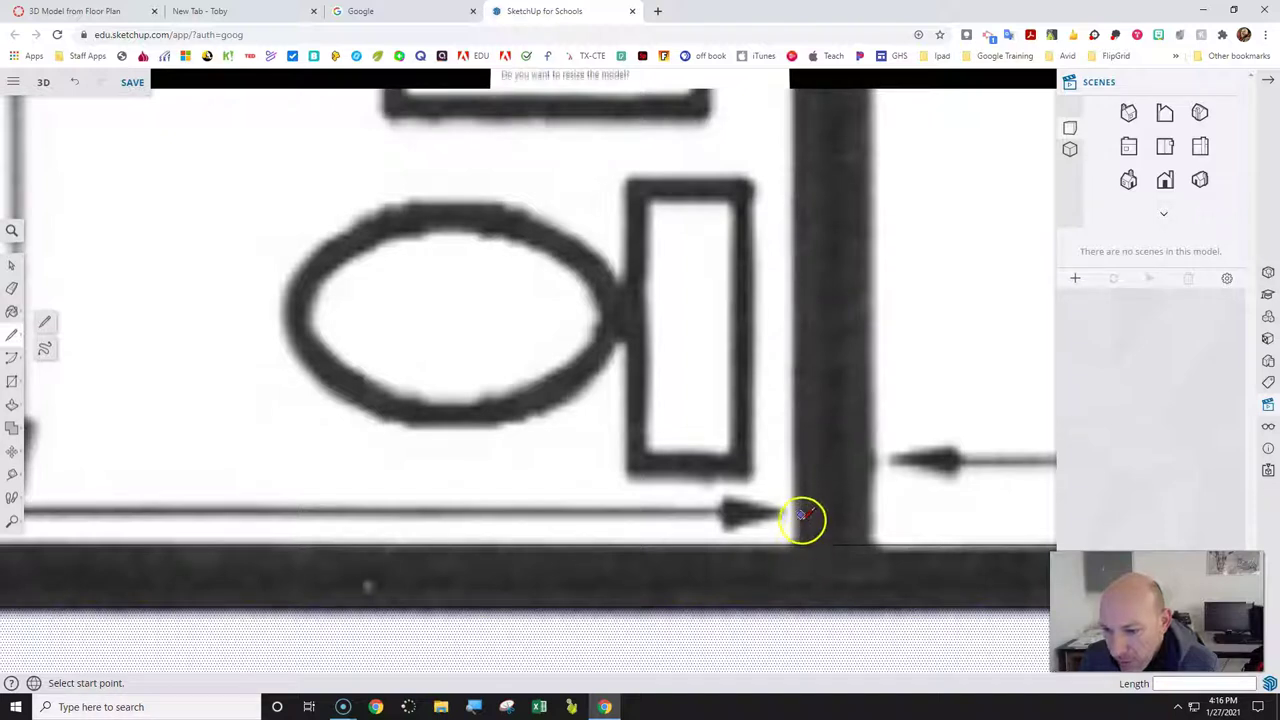
pyautogui.click(806, 547)
pyautogui.scroll(-6, 791, 457)
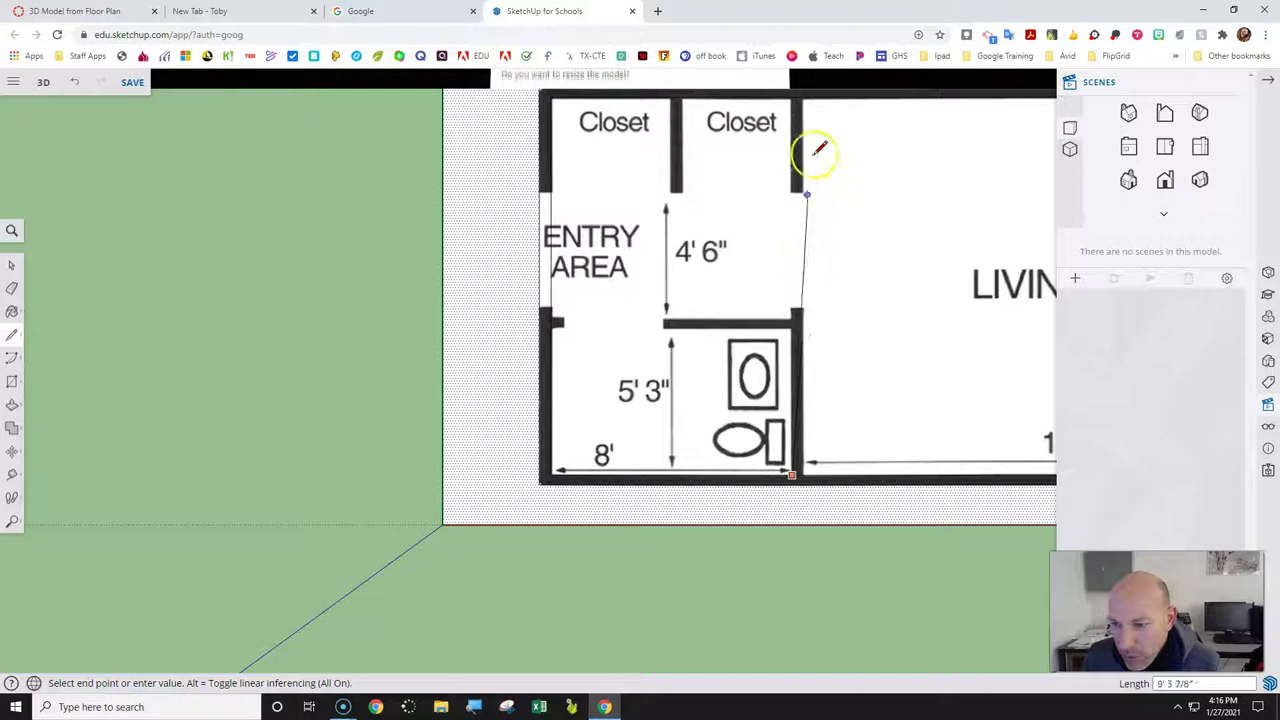
pyautogui.scroll(5, 800, 88)
pyautogui.scroll(4, 817, 120)
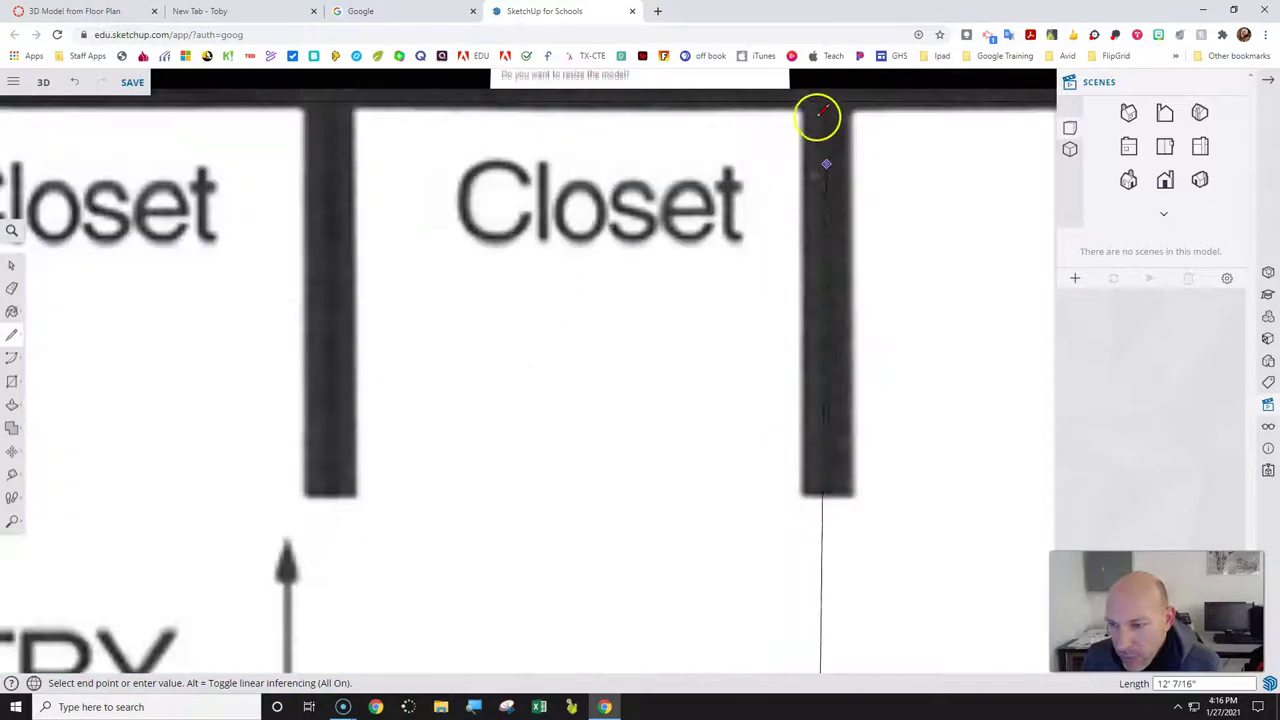
pyautogui.scroll(-2, 756, 316)
pyautogui.scroll(-2, 756, 316)
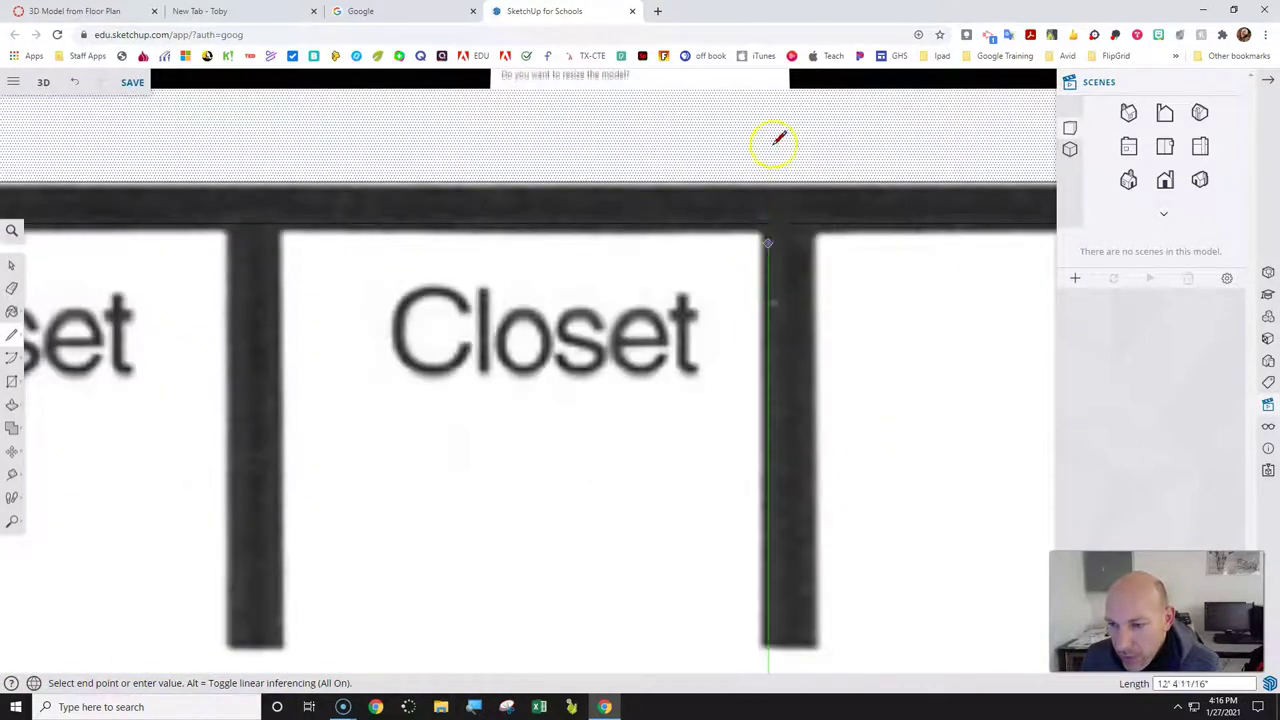
pyautogui.scroll(6, 770, 145)
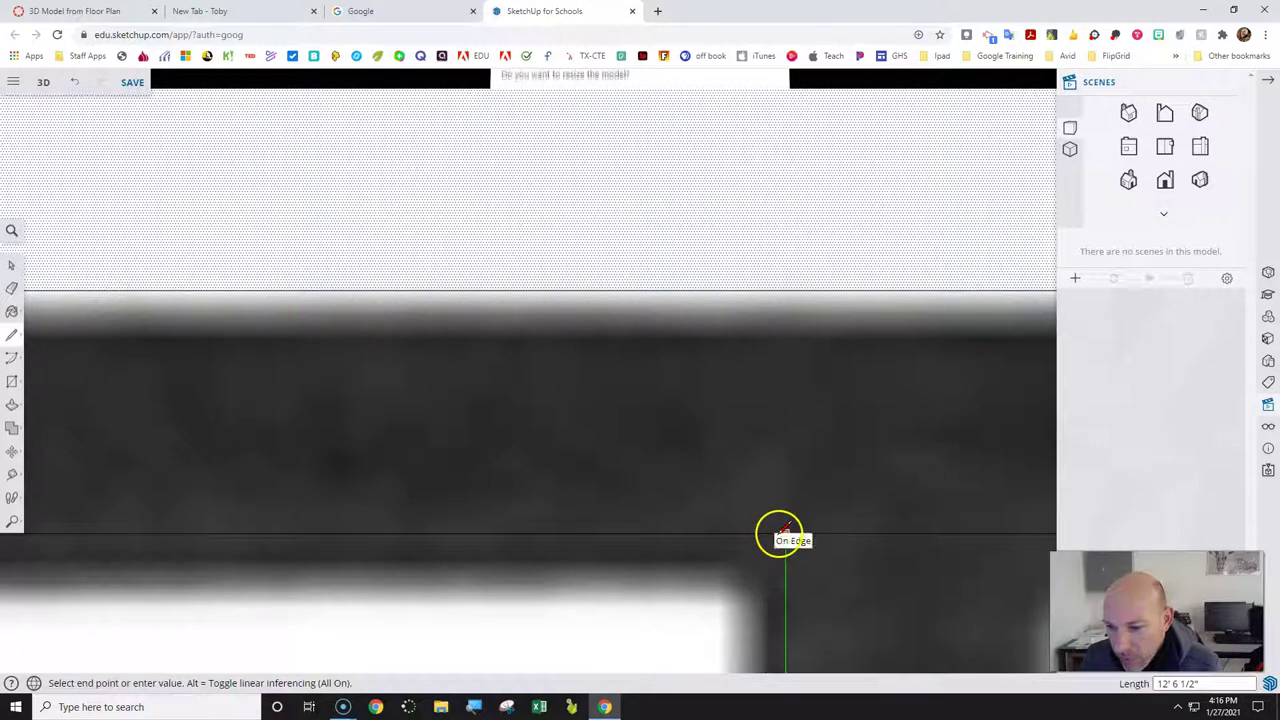
pyautogui.click(785, 533)
# Draw a parallel line about 12' 6 1/2" long along the partition's living area side, from the upper to the lower inner edge.
pyautogui.scroll(-5, 686, 400)
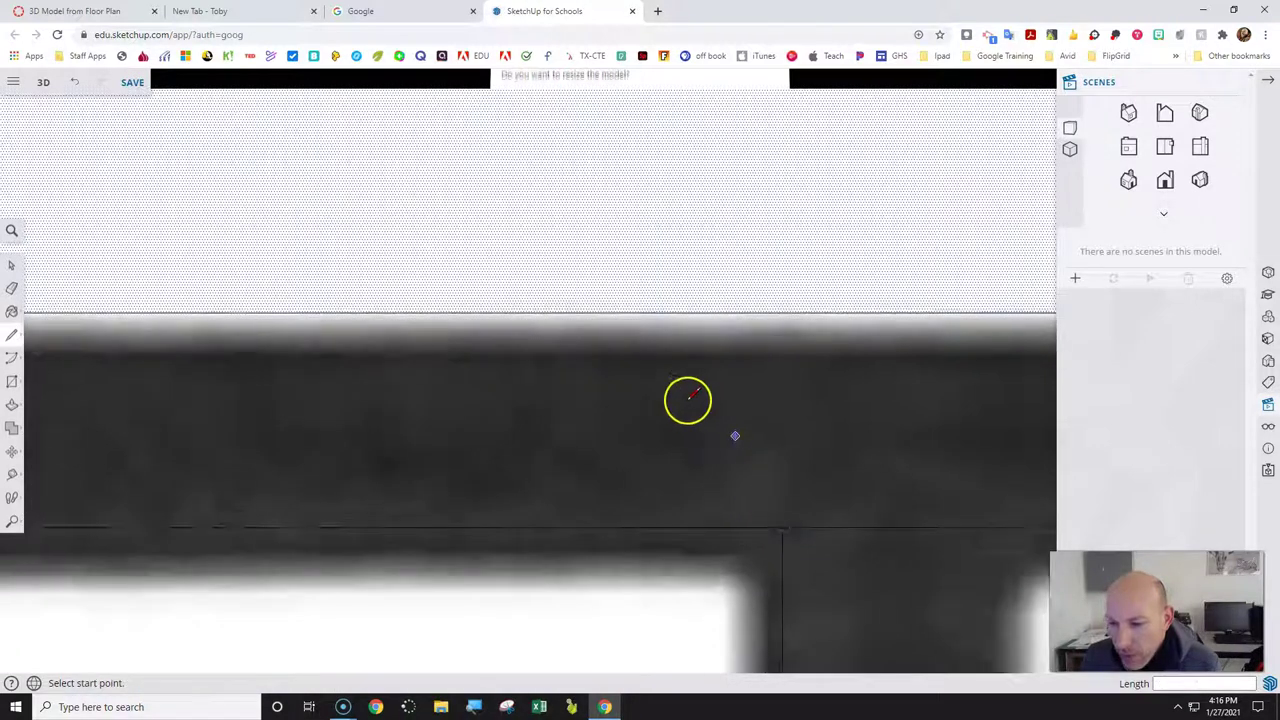
pyautogui.scroll(6, 745, 455)
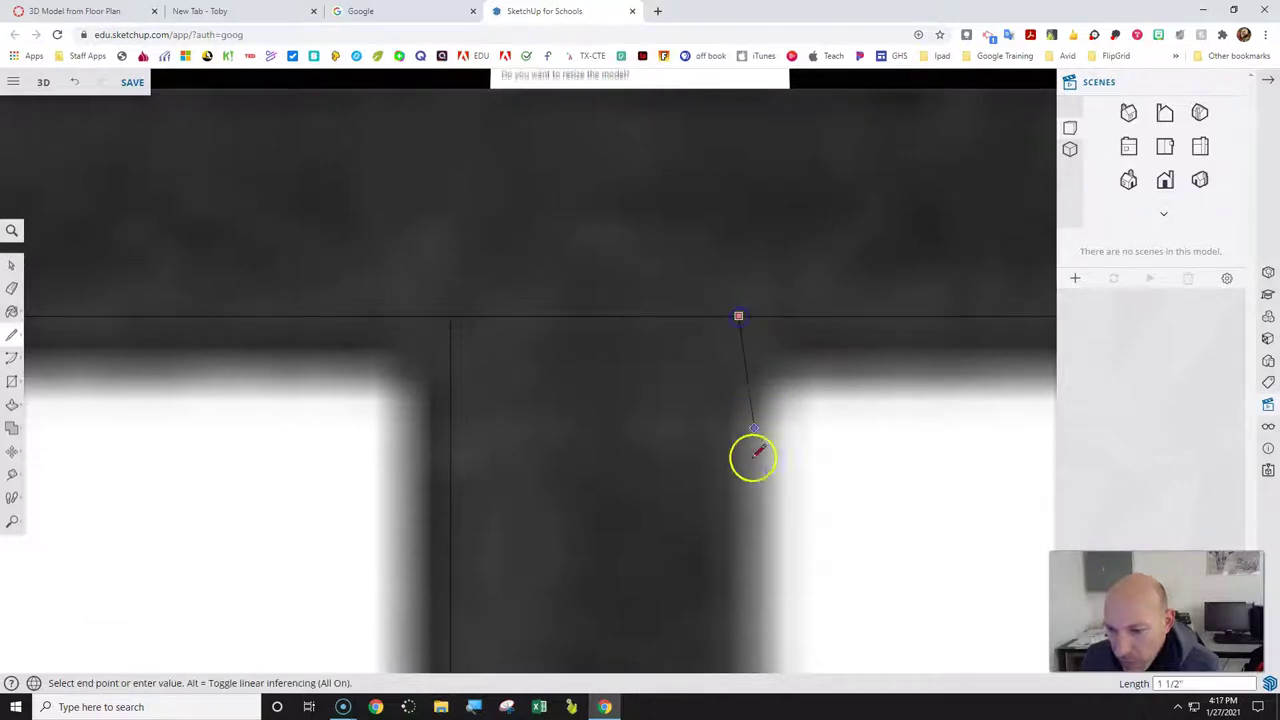
pyautogui.scroll(-6, 745, 420)
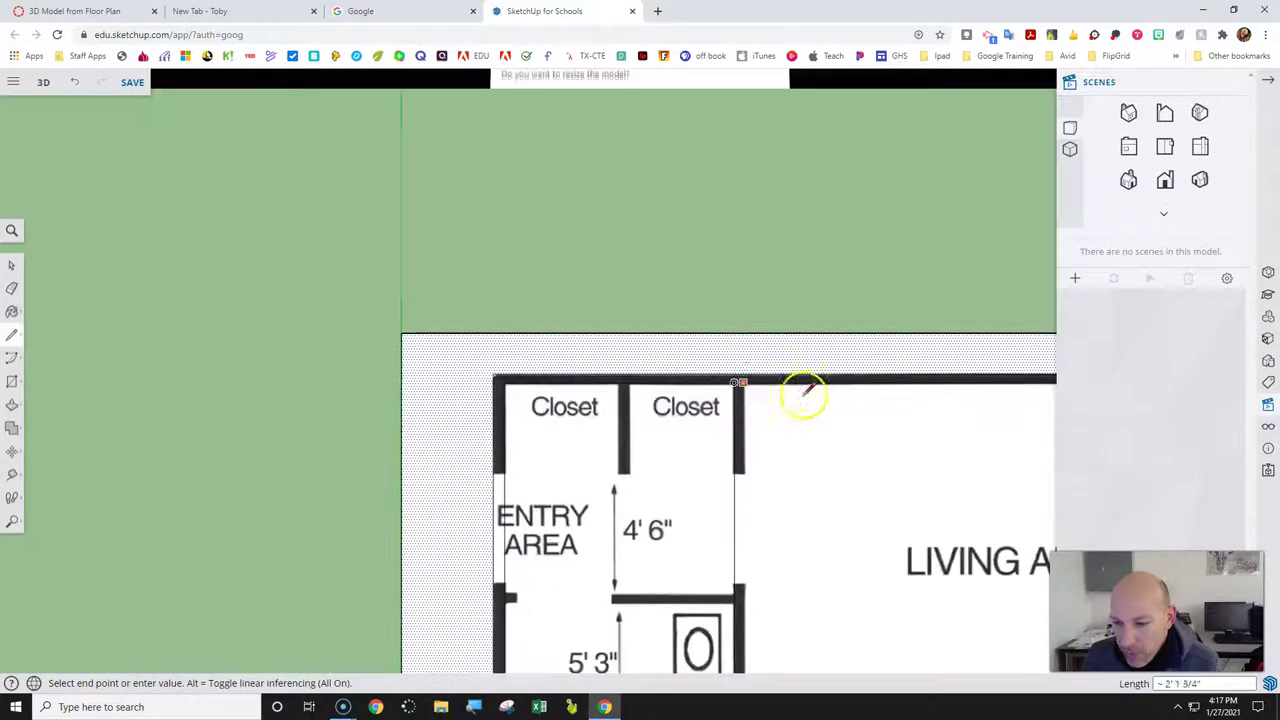
pyautogui.scroll(-5, 770, 396)
pyautogui.scroll(6, 777, 545)
pyautogui.scroll(3, 780, 520)
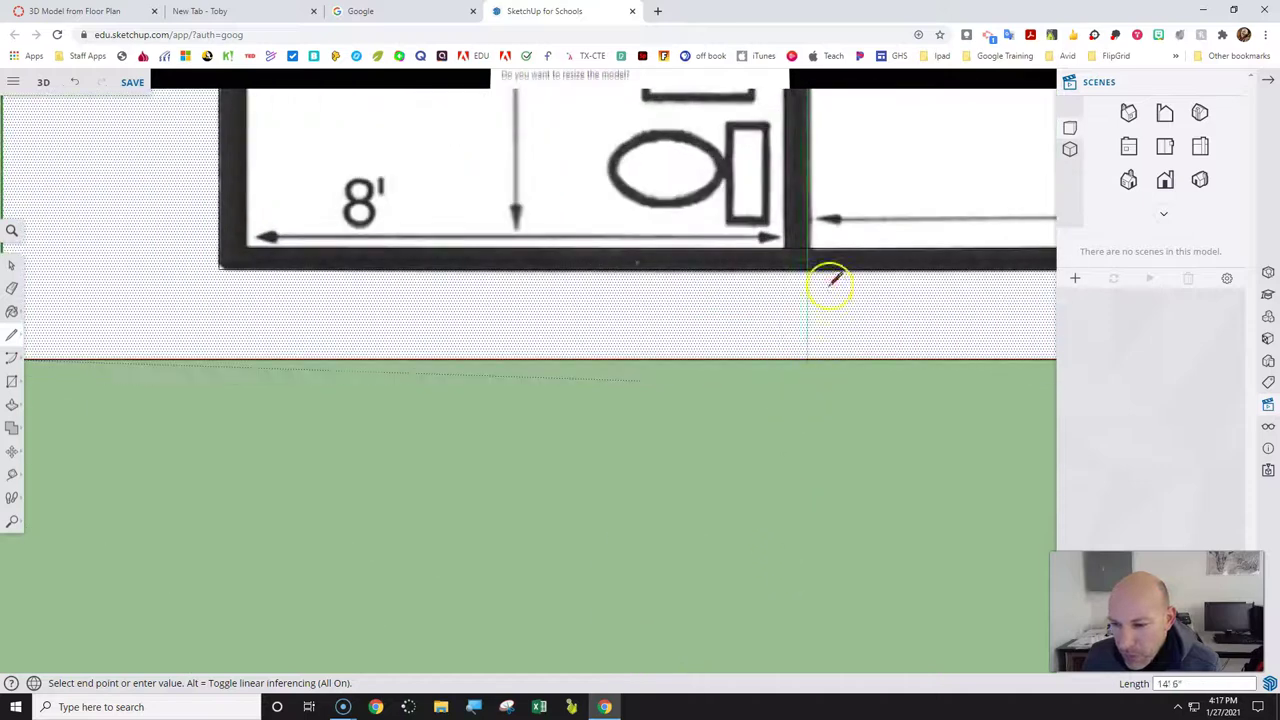
pyautogui.scroll(5, 814, 214)
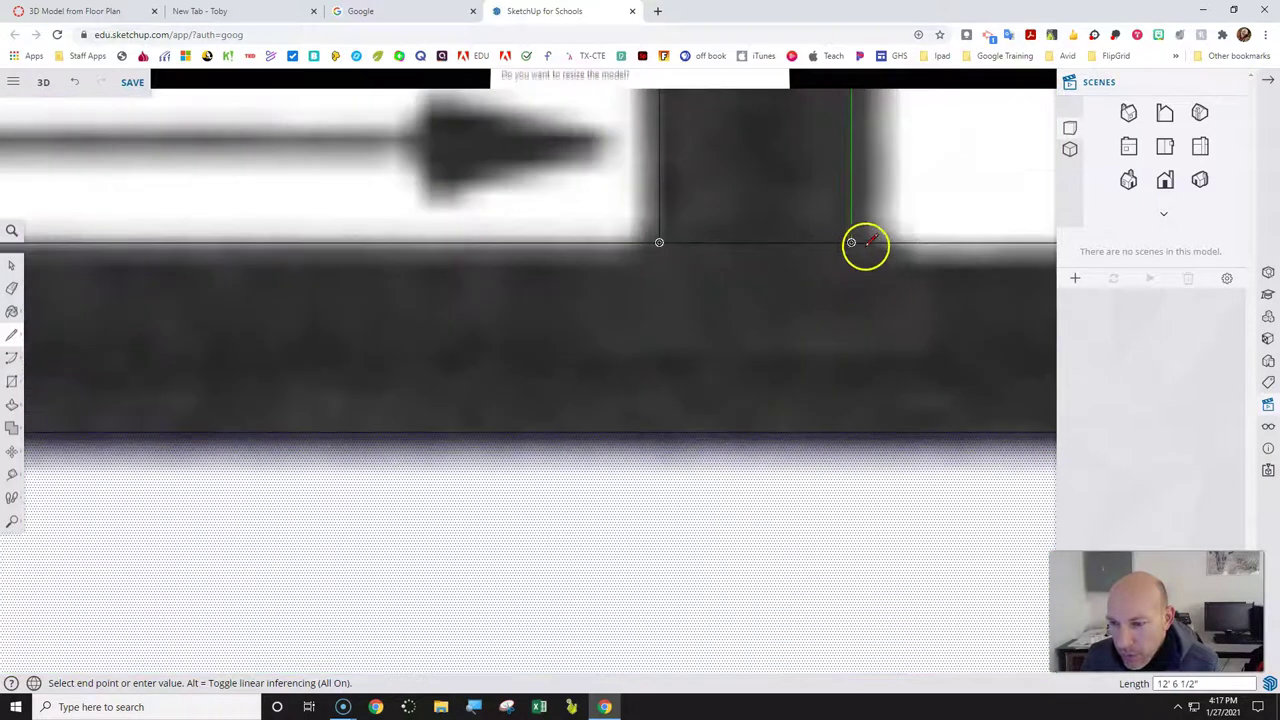
pyautogui.click(851, 240)
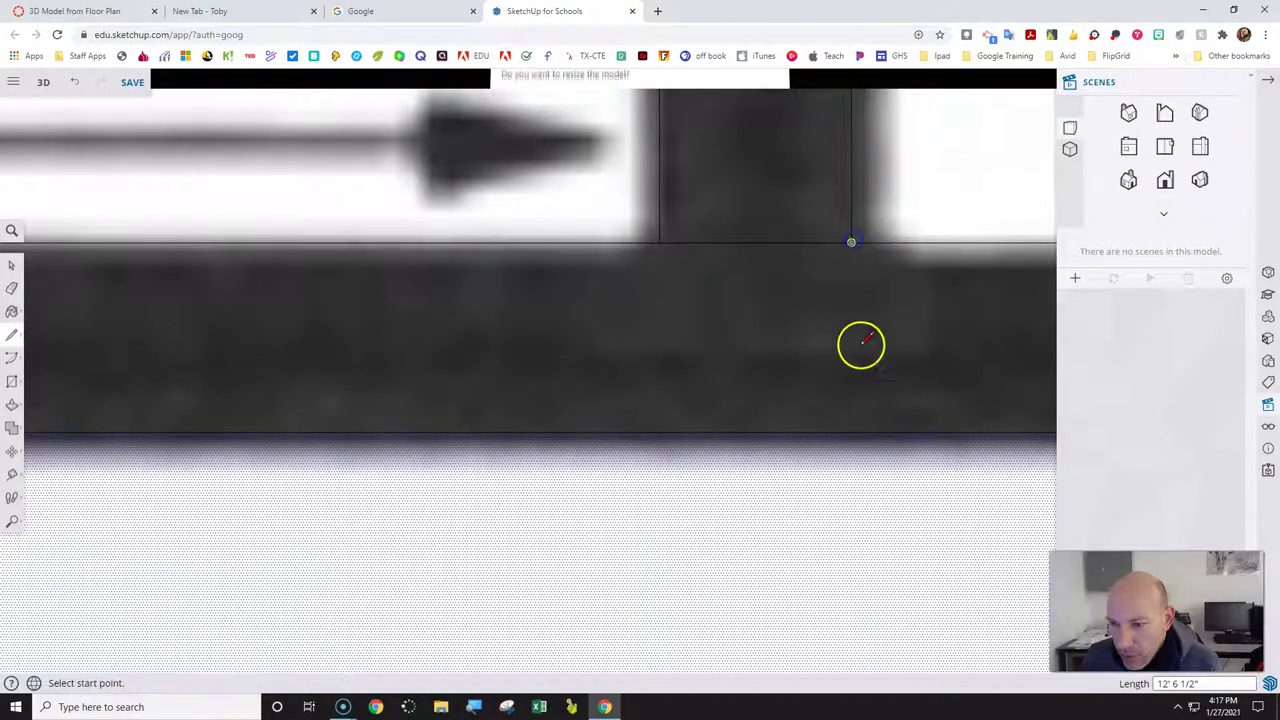
# Draw a line about 4 11/16" long across the outer wall at the lower end of the entry area's door opening.
pyautogui.scroll(-5, 820, 394)
pyautogui.scroll(-4, 790, 398)
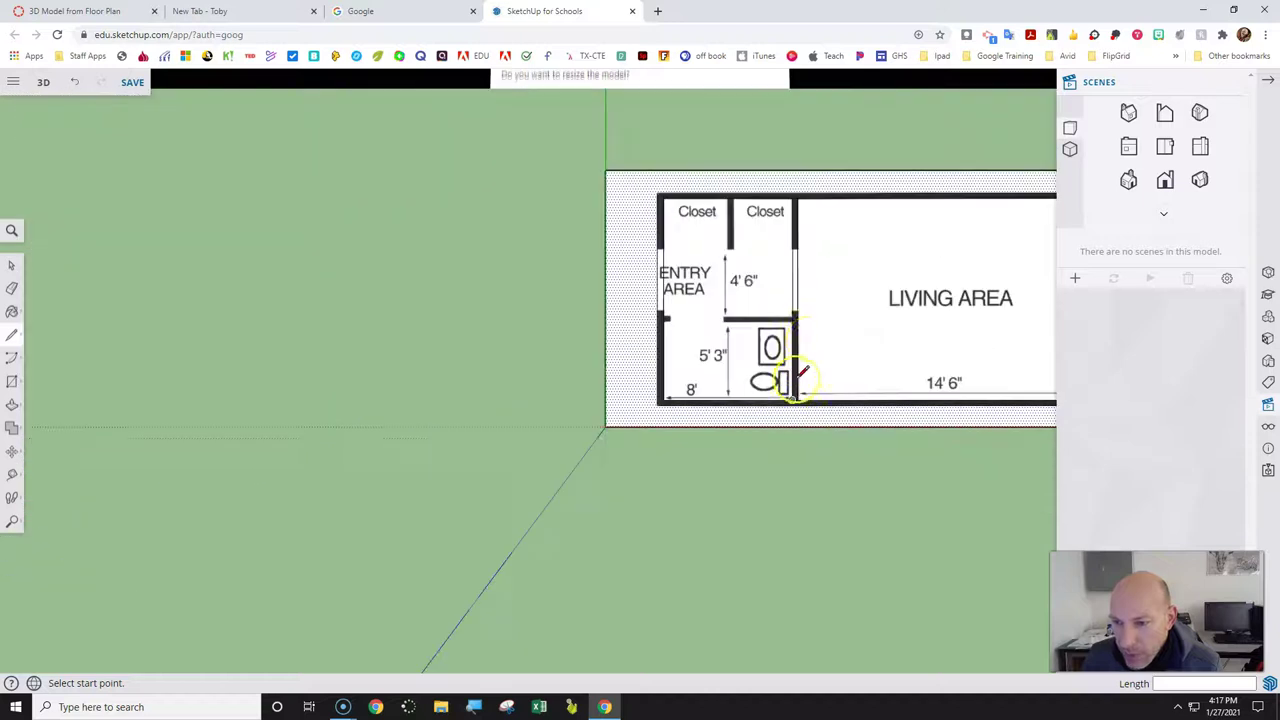
pyautogui.scroll(7, 777, 316)
pyautogui.scroll(4, 785, 310)
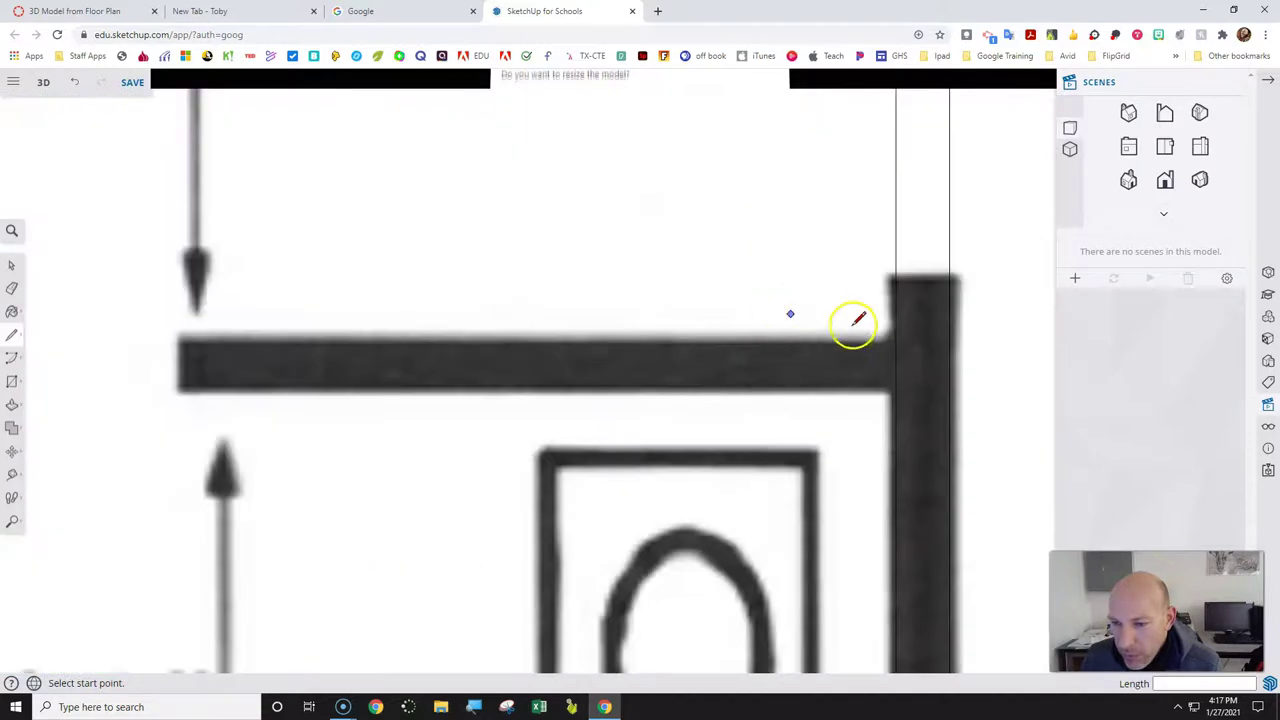
pyautogui.scroll(-5, 694, 400)
pyautogui.scroll(-5, 395, 408)
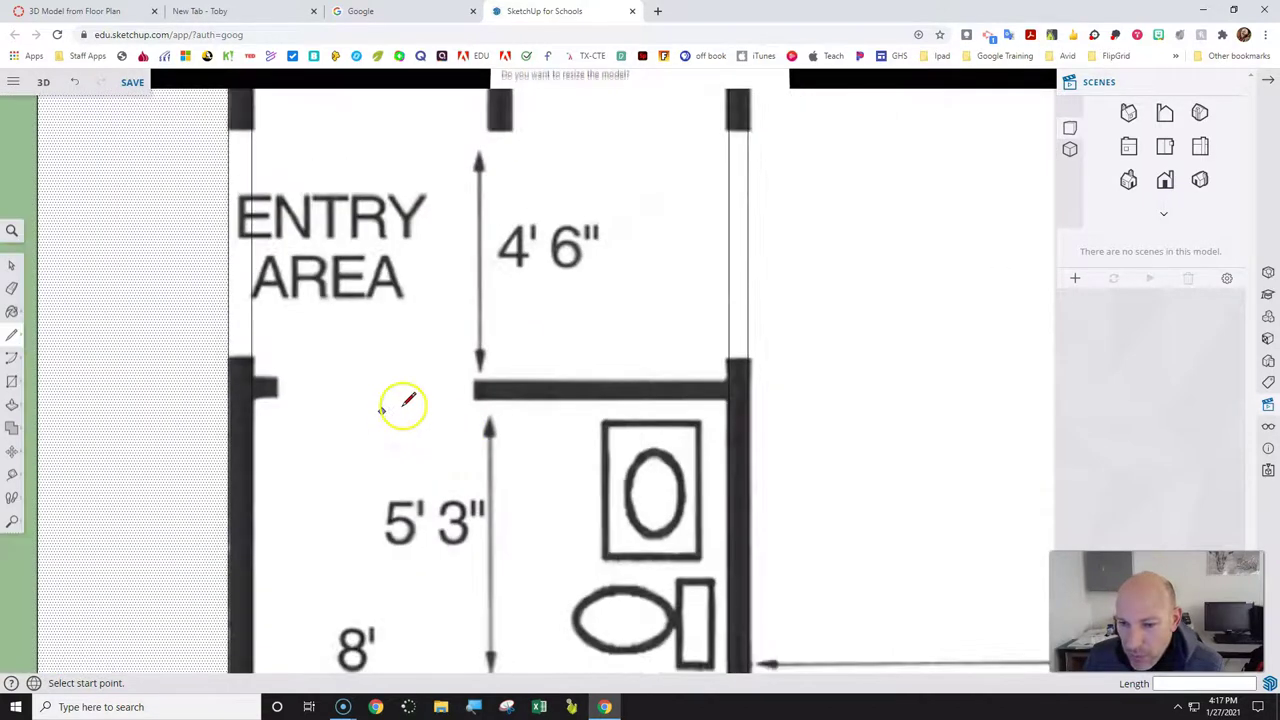
pyautogui.scroll(6, 326, 400)
pyautogui.scroll(5, 313, 365)
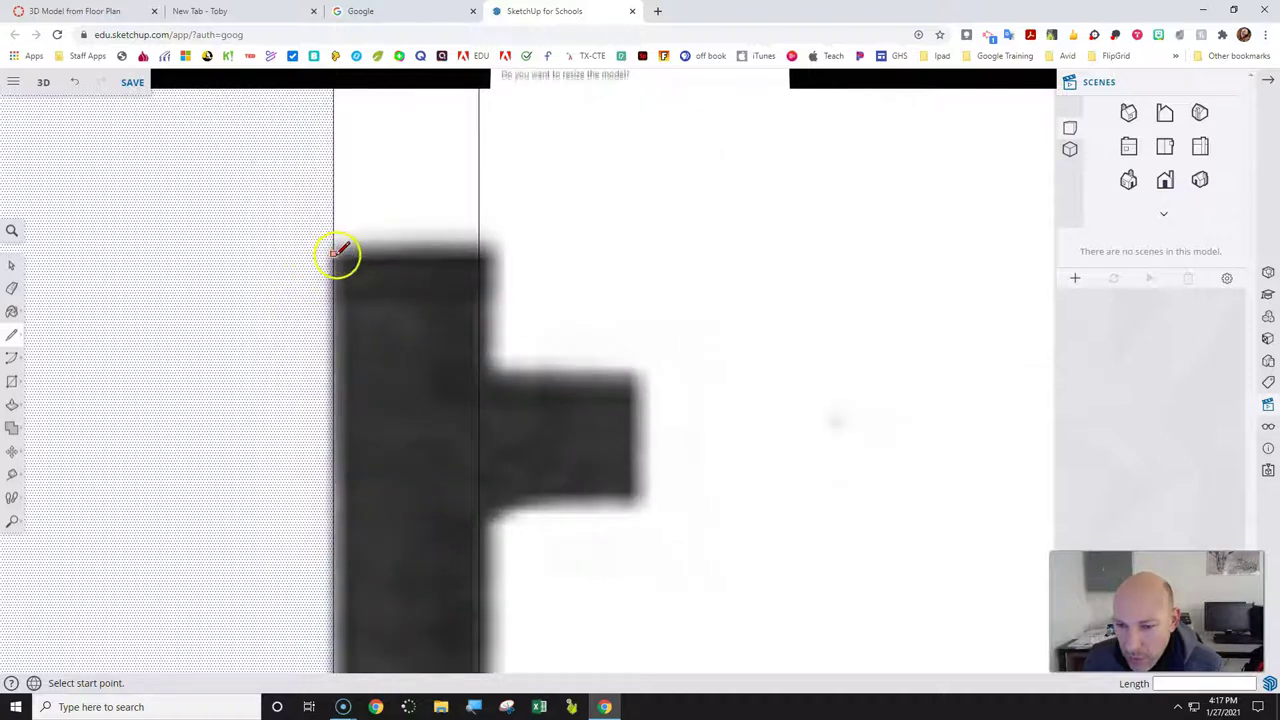
pyautogui.click(334, 259)
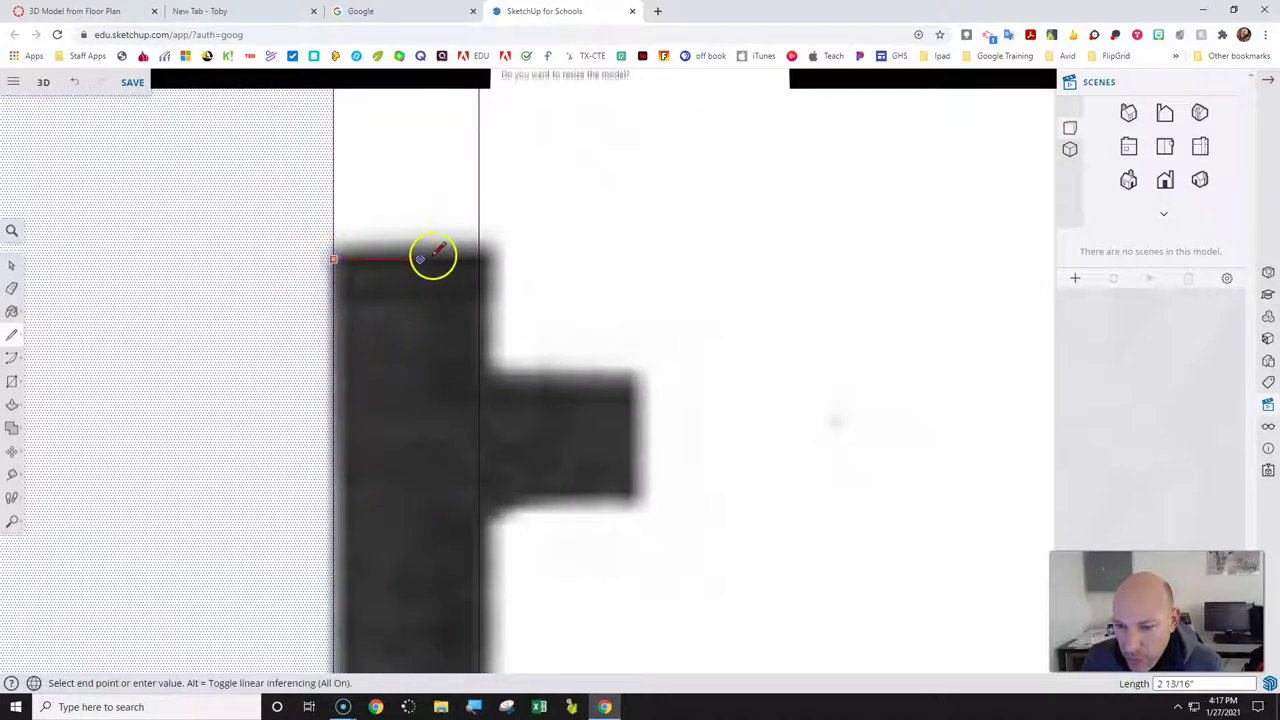
pyautogui.click(478, 259)
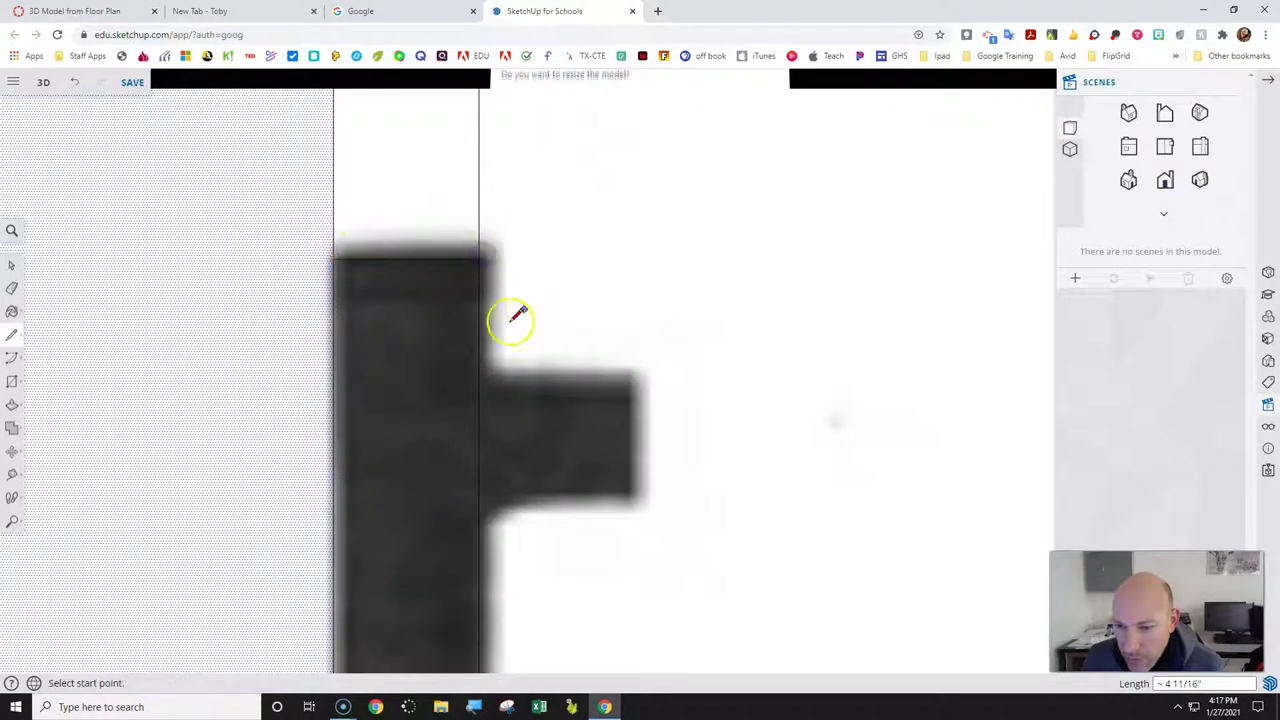
# Draw a horizontal line about 7' 11 15/16" long along the bathroom wall's upper edge, from the outer wall's inner face to the living area partition.
pyautogui.click(478, 376)
pyautogui.scroll(-4, 480, 374)
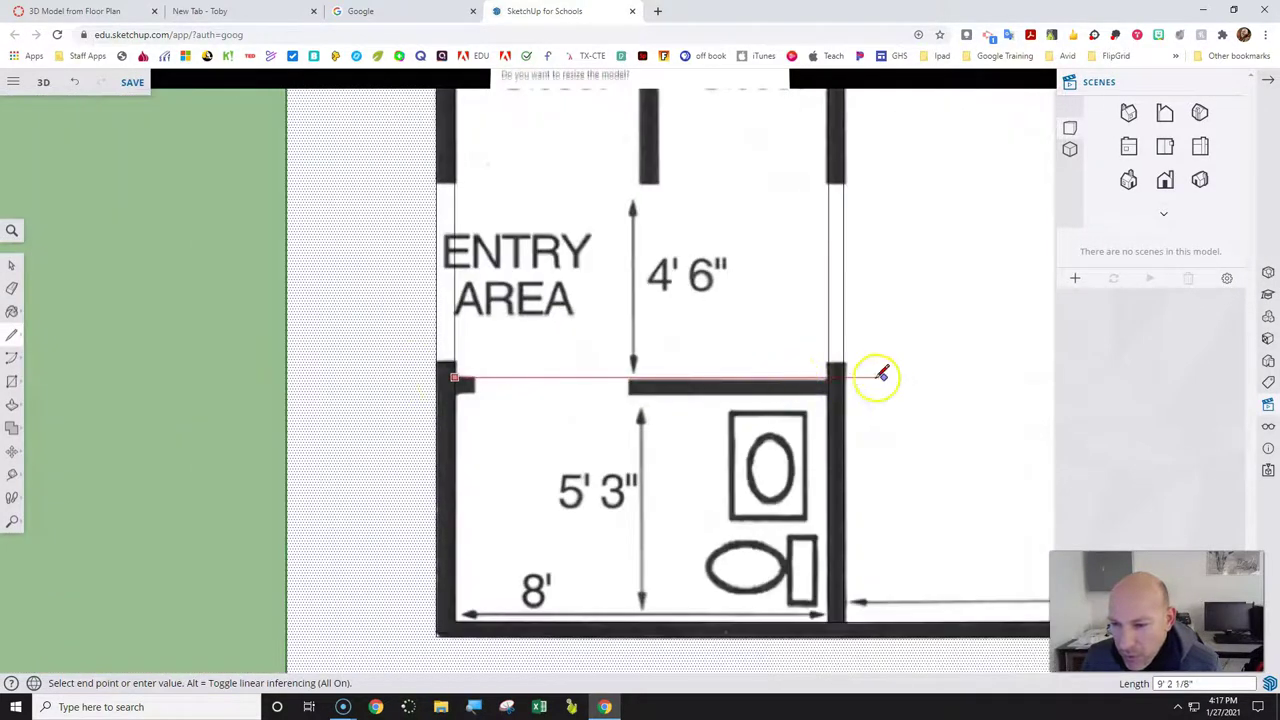
pyautogui.scroll(5, 822, 385)
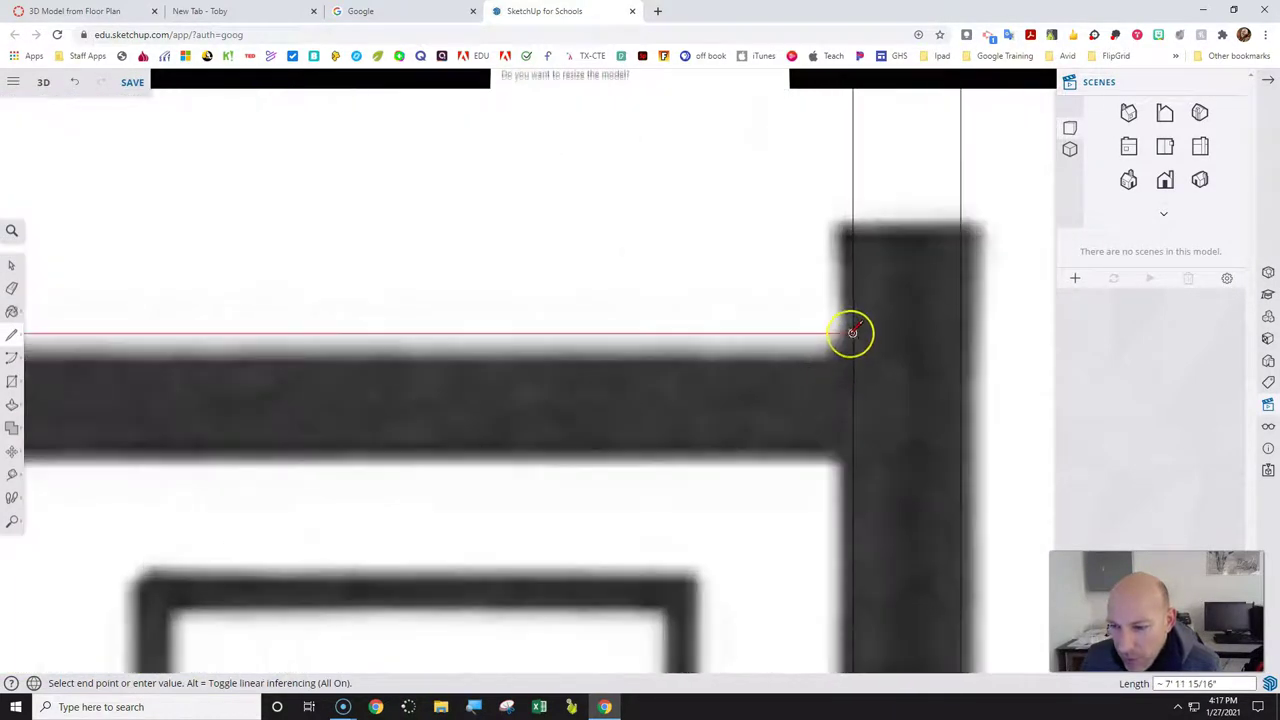
pyautogui.click(853, 330)
# Draw a parallel line about 7' 11 15/16" long along the bathroom wall's lower edge, from the outer wall's inner face to the living area partition.
pyautogui.scroll(-5, 820, 437)
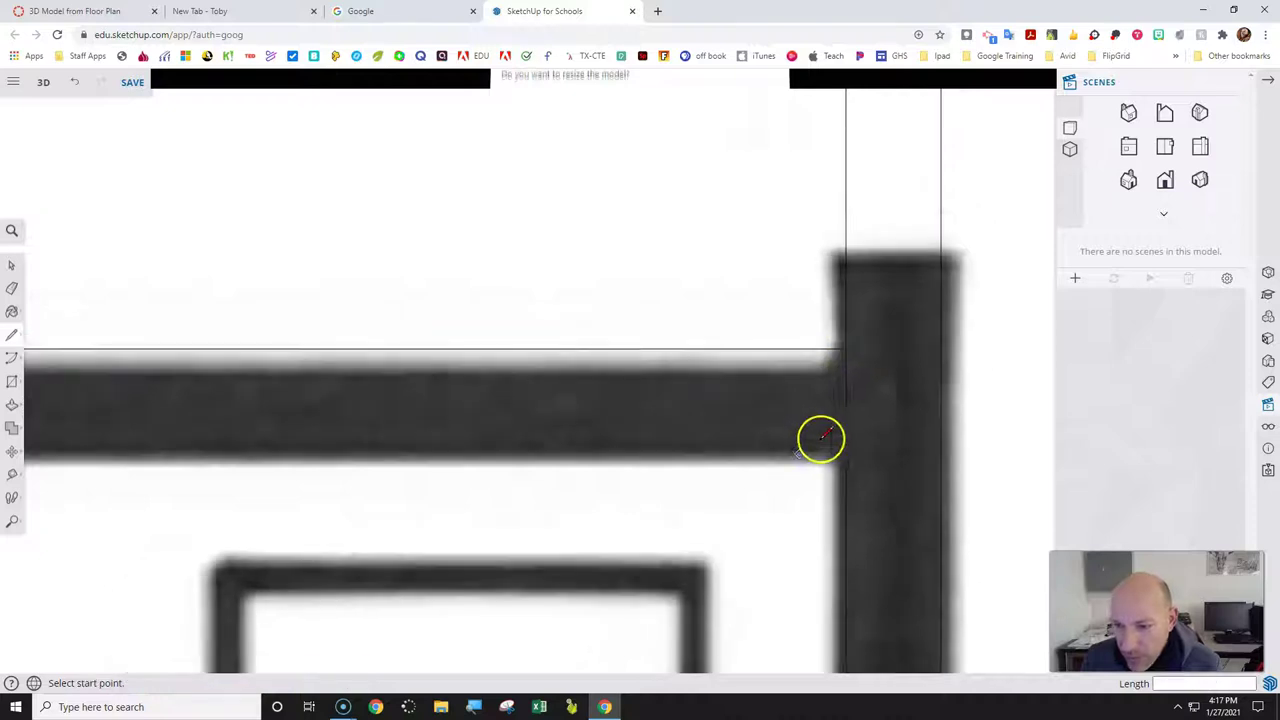
pyautogui.scroll(5, 426, 450)
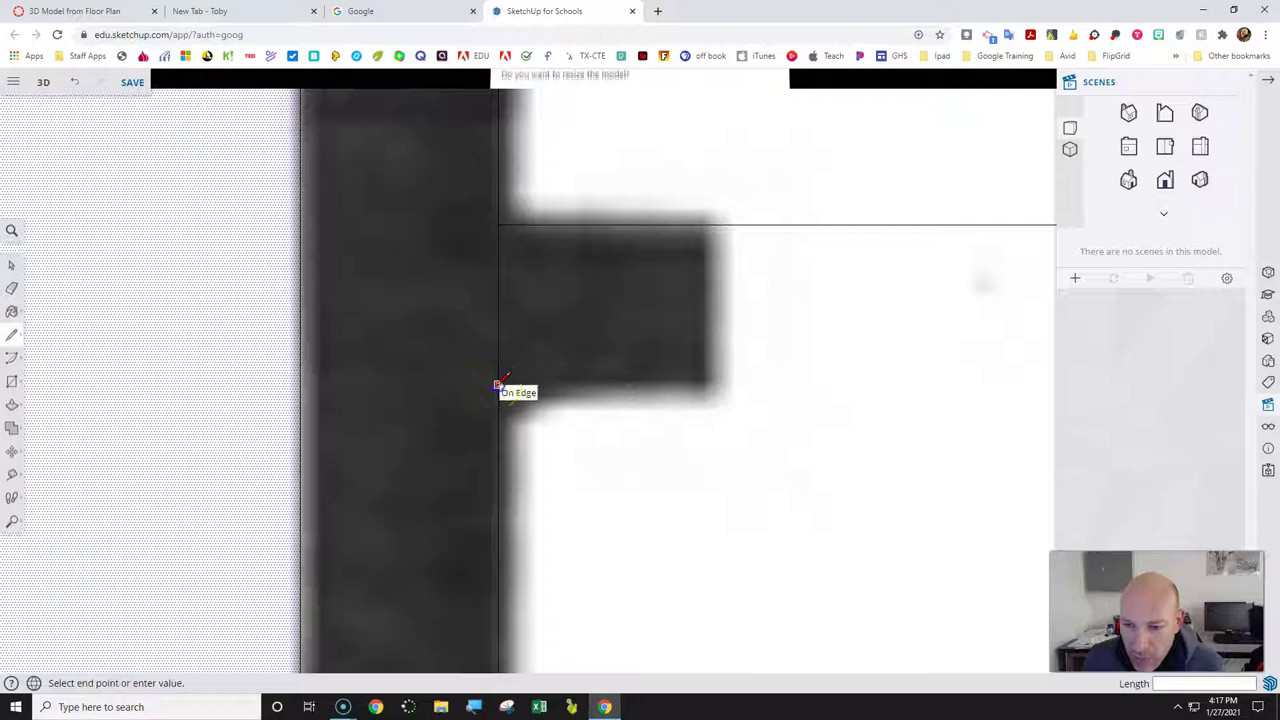
pyautogui.scroll(-5, 595, 412)
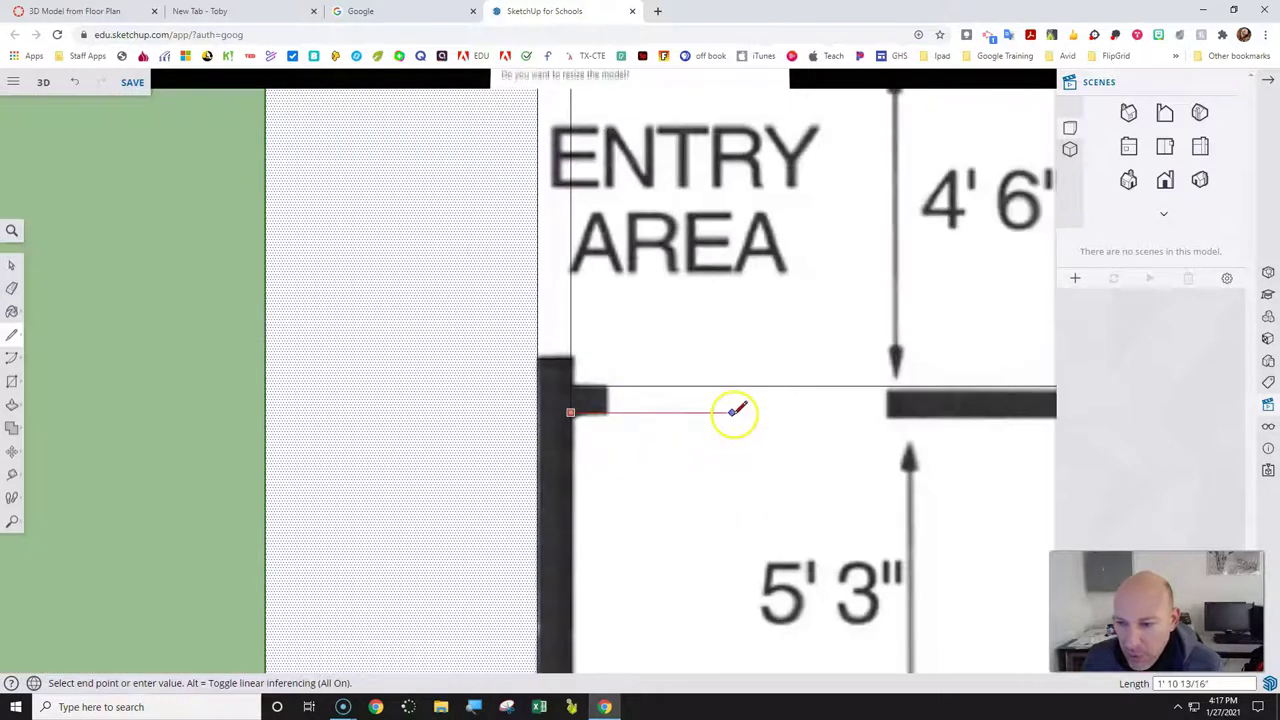
pyautogui.scroll(-3, 738, 410)
pyautogui.scroll(3, 997, 412)
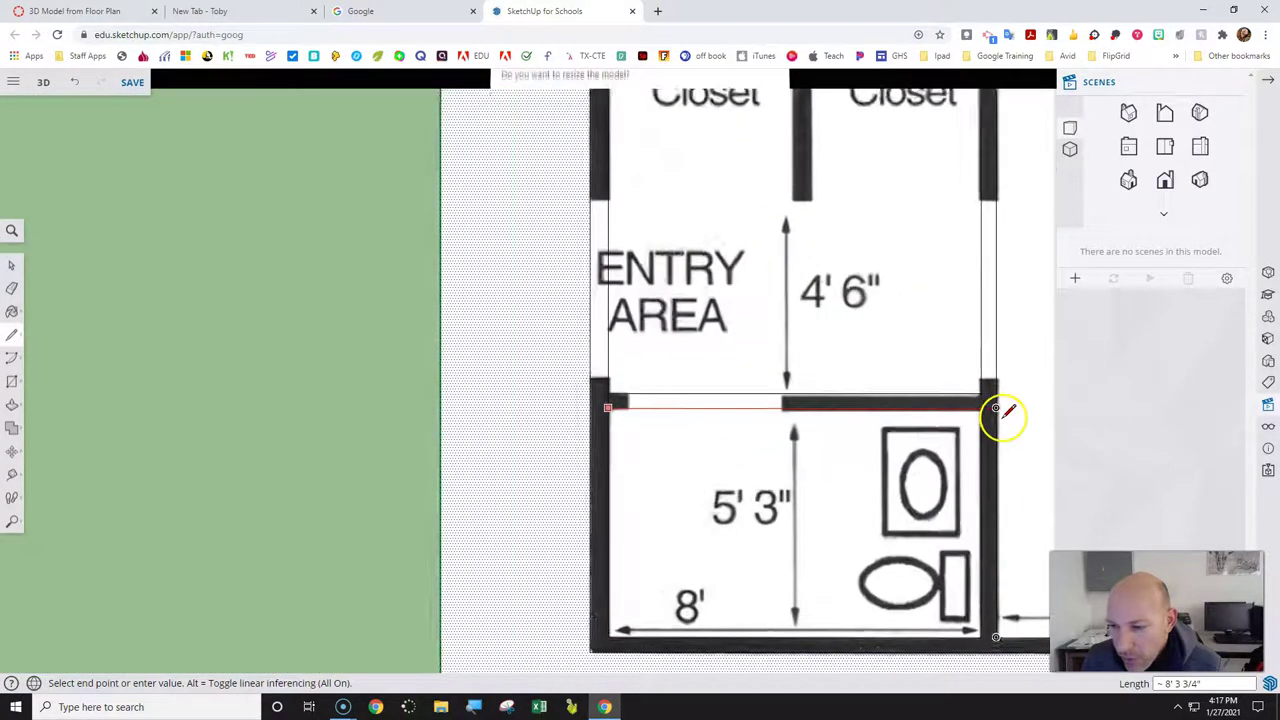
pyautogui.scroll(3, 997, 412)
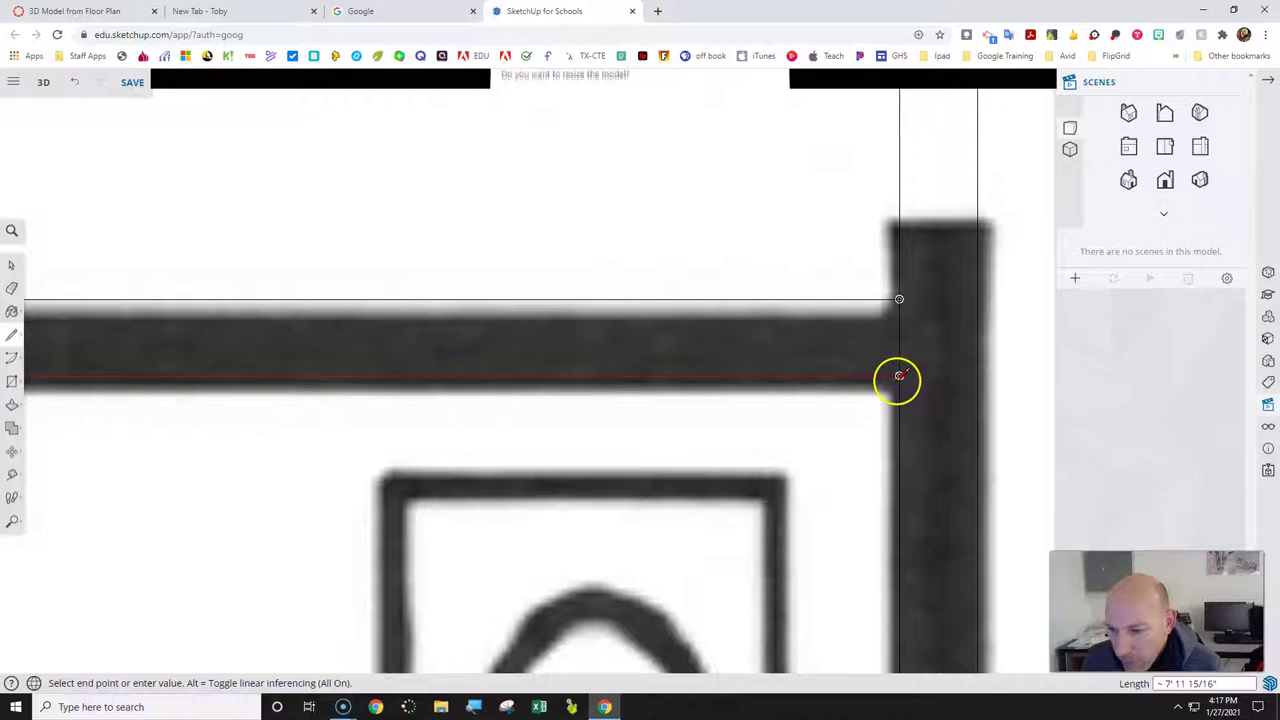
pyautogui.click(899, 376)
# Draw a line about 8' 3 3/4" long from the entry opening's lower inner corner across to the partition's living area side.
pyautogui.scroll(-4, 883, 437)
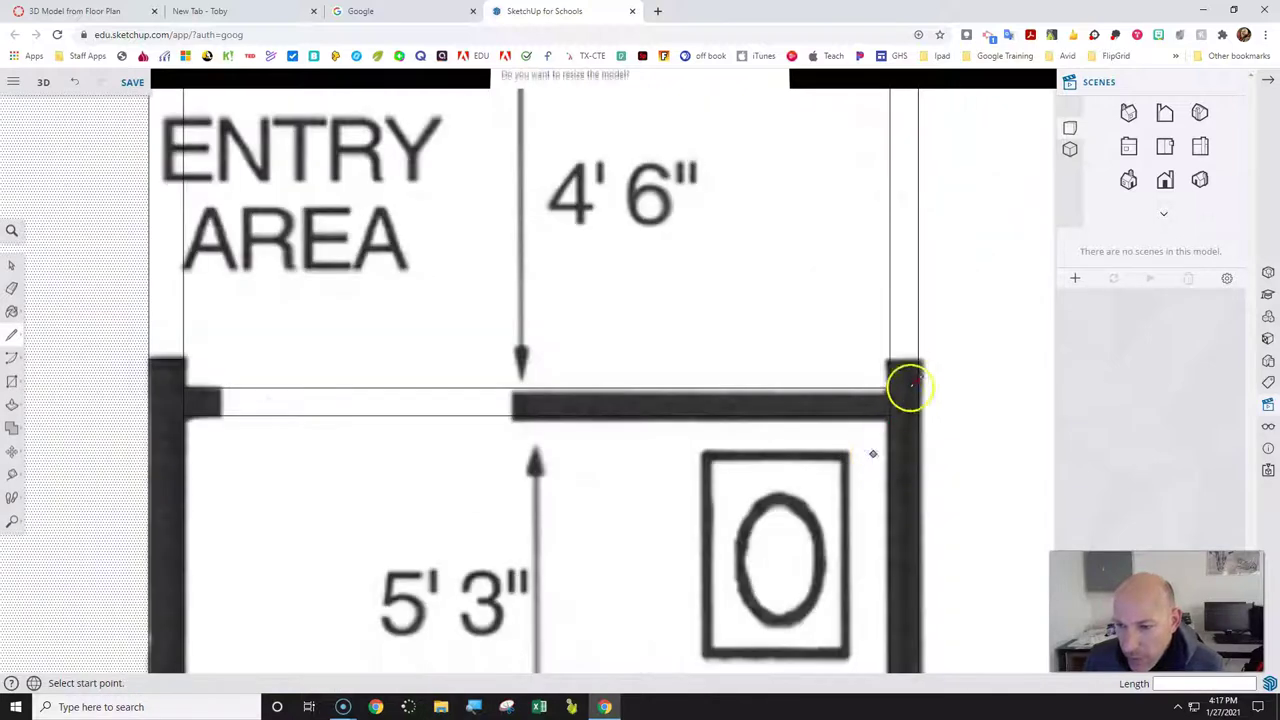
pyautogui.scroll(5, 910, 368)
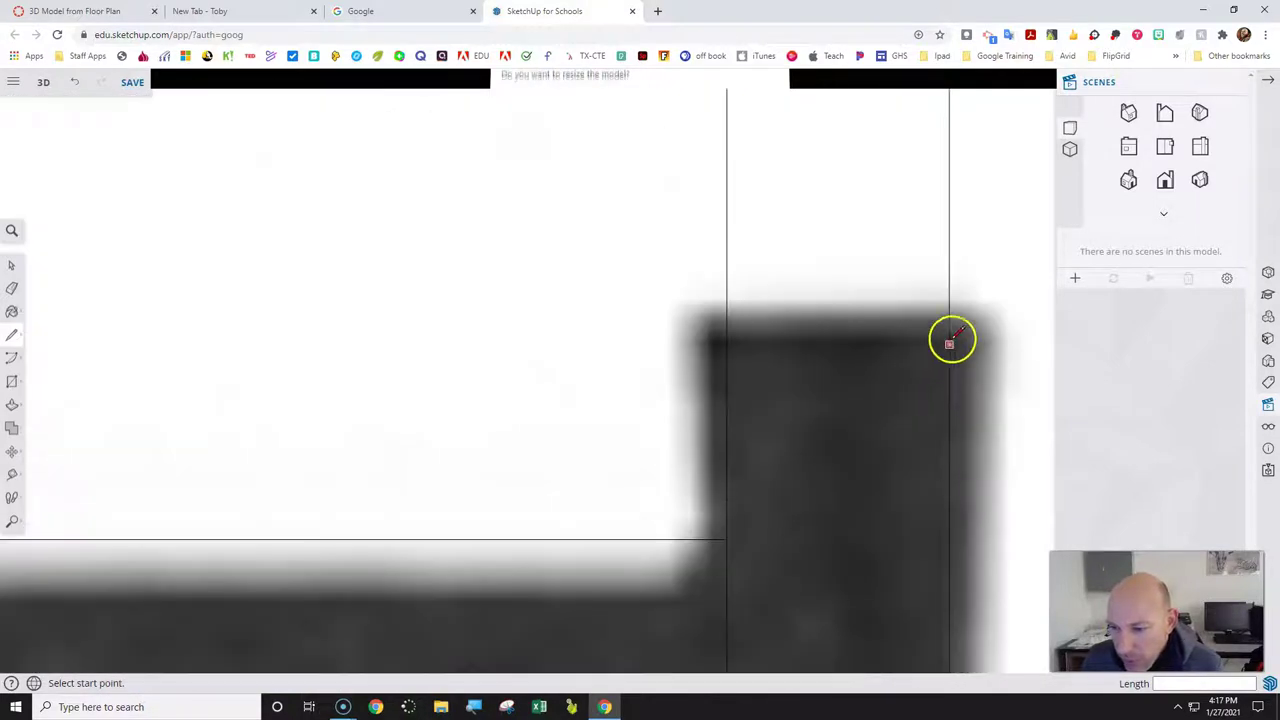
pyautogui.scroll(-6, 833, 359)
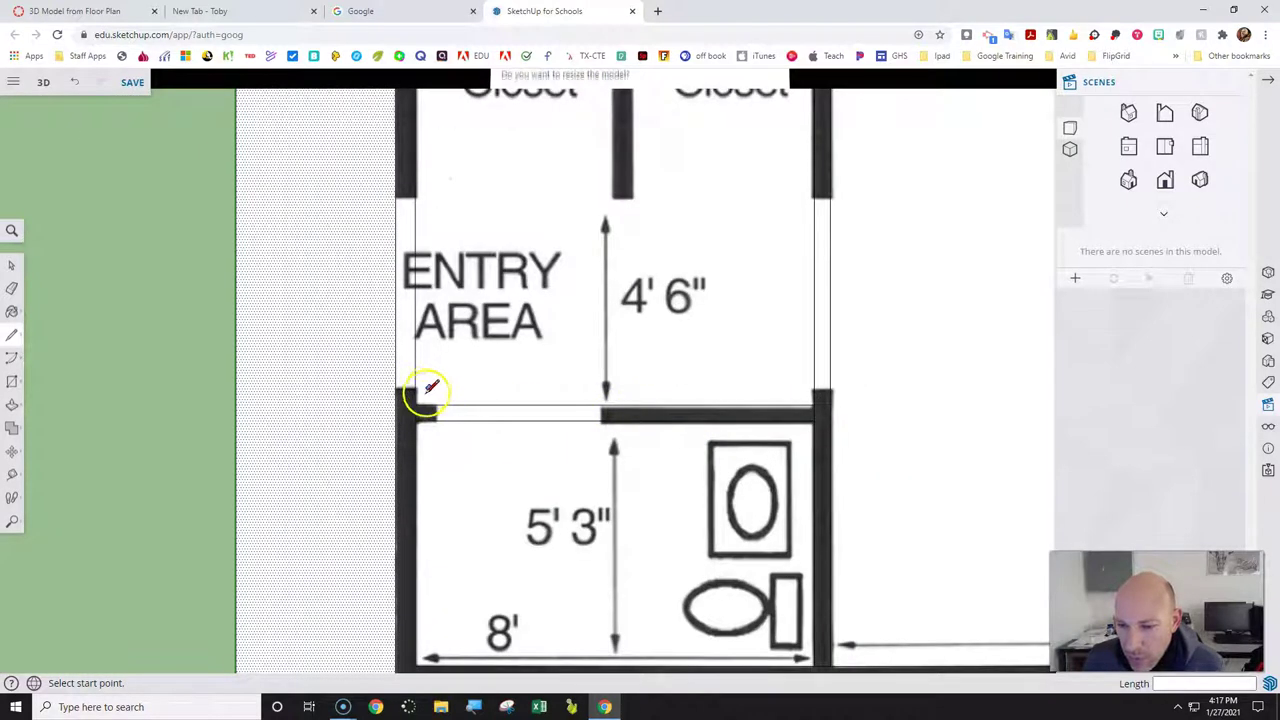
pyautogui.scroll(5, 431, 388)
pyautogui.click(355, 381)
pyautogui.scroll(-5, 417, 391)
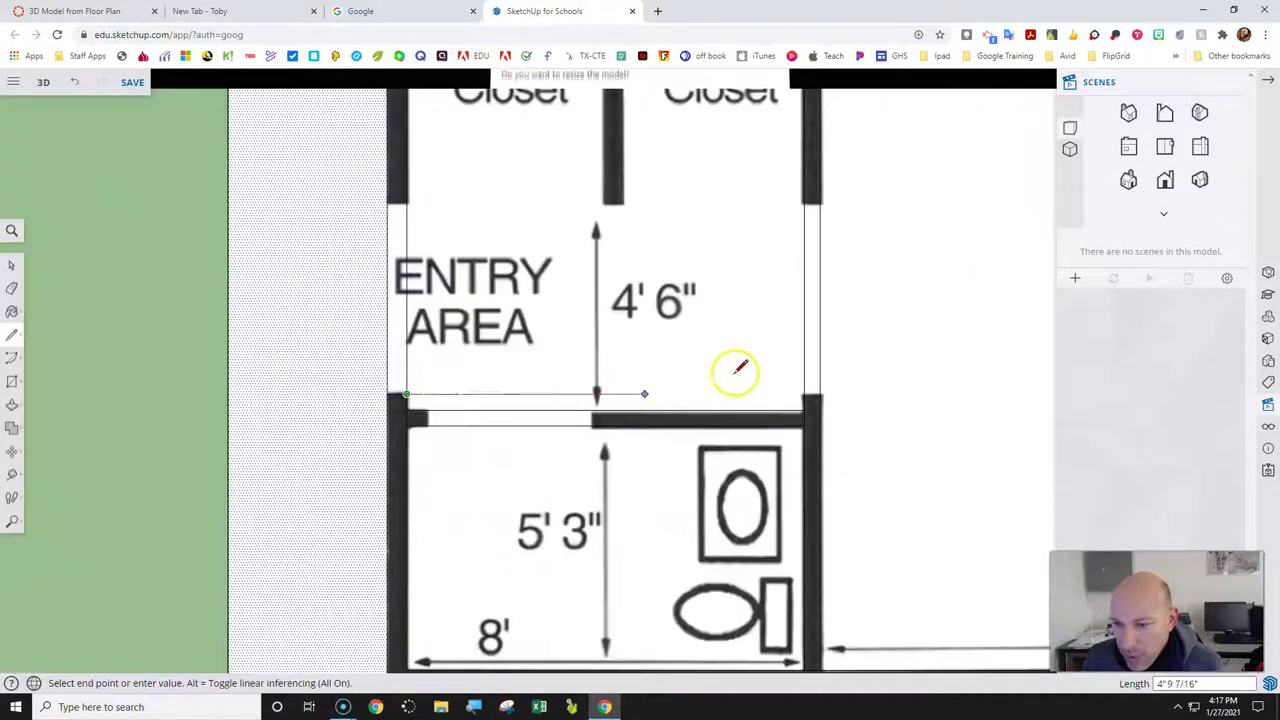
pyautogui.scroll(-1, 800, 378)
pyautogui.scroll(5, 812, 395)
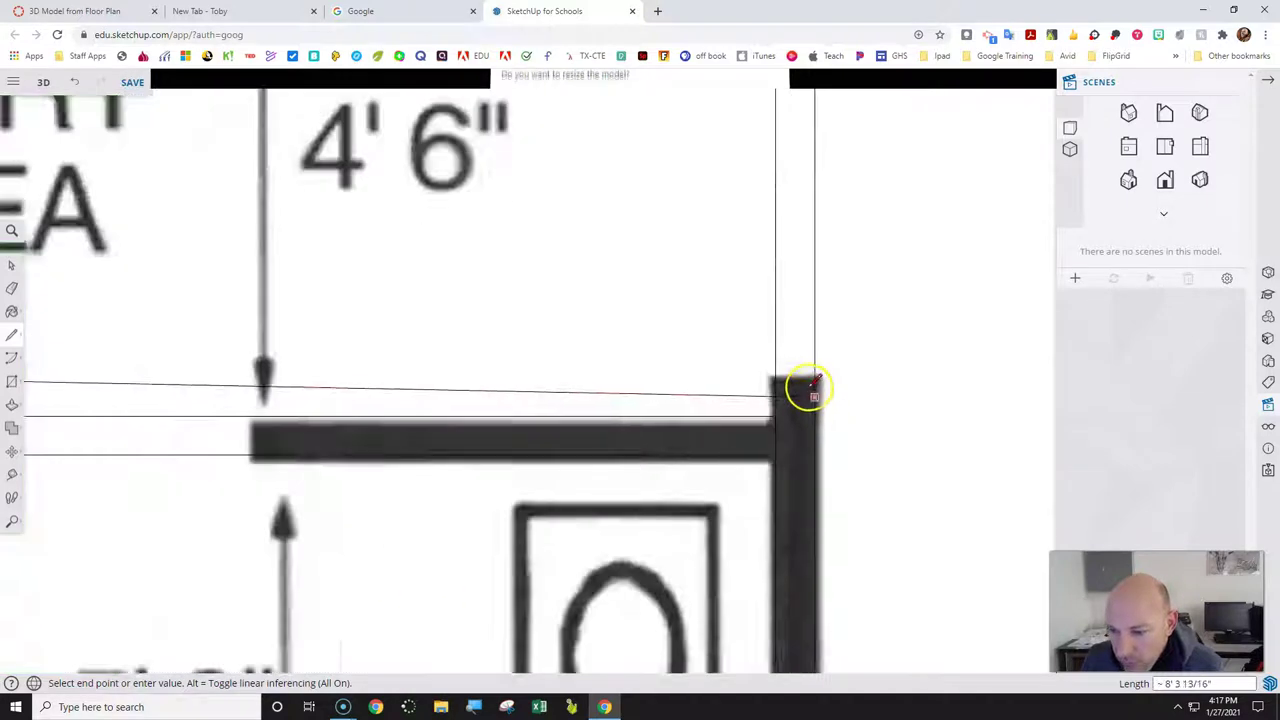
pyautogui.scroll(1, 822, 366)
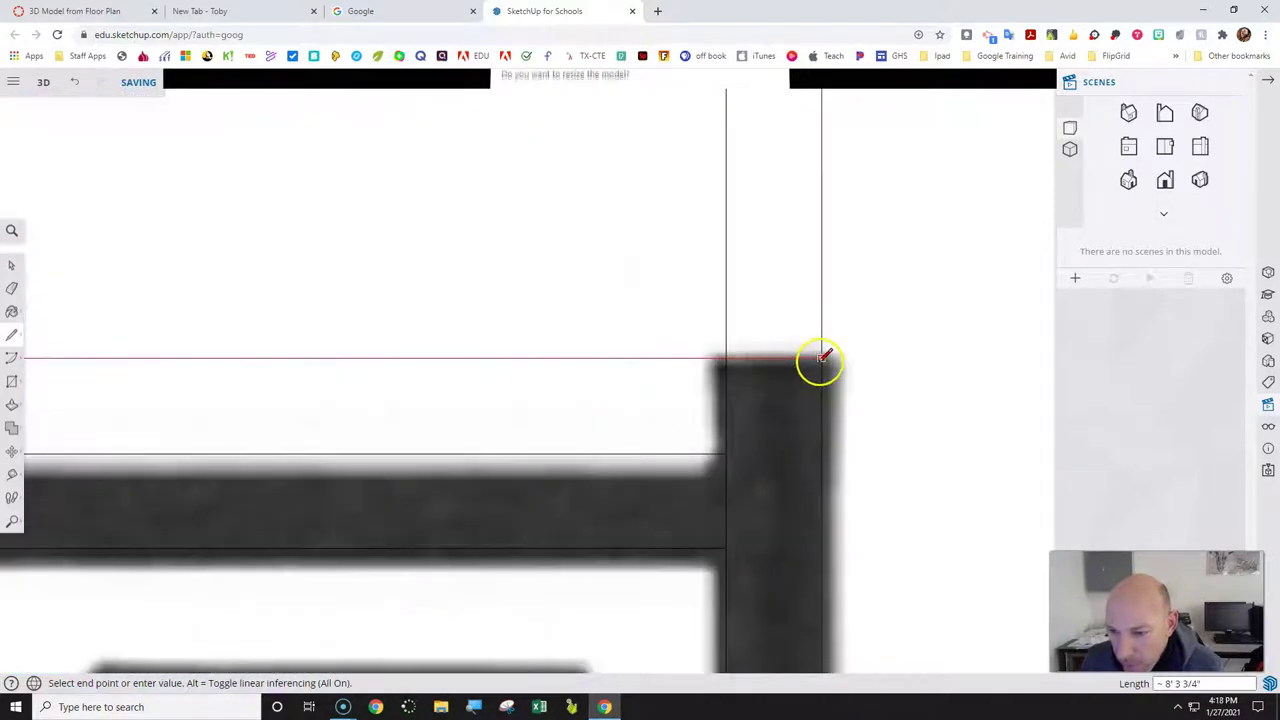
pyautogui.click(822, 357)
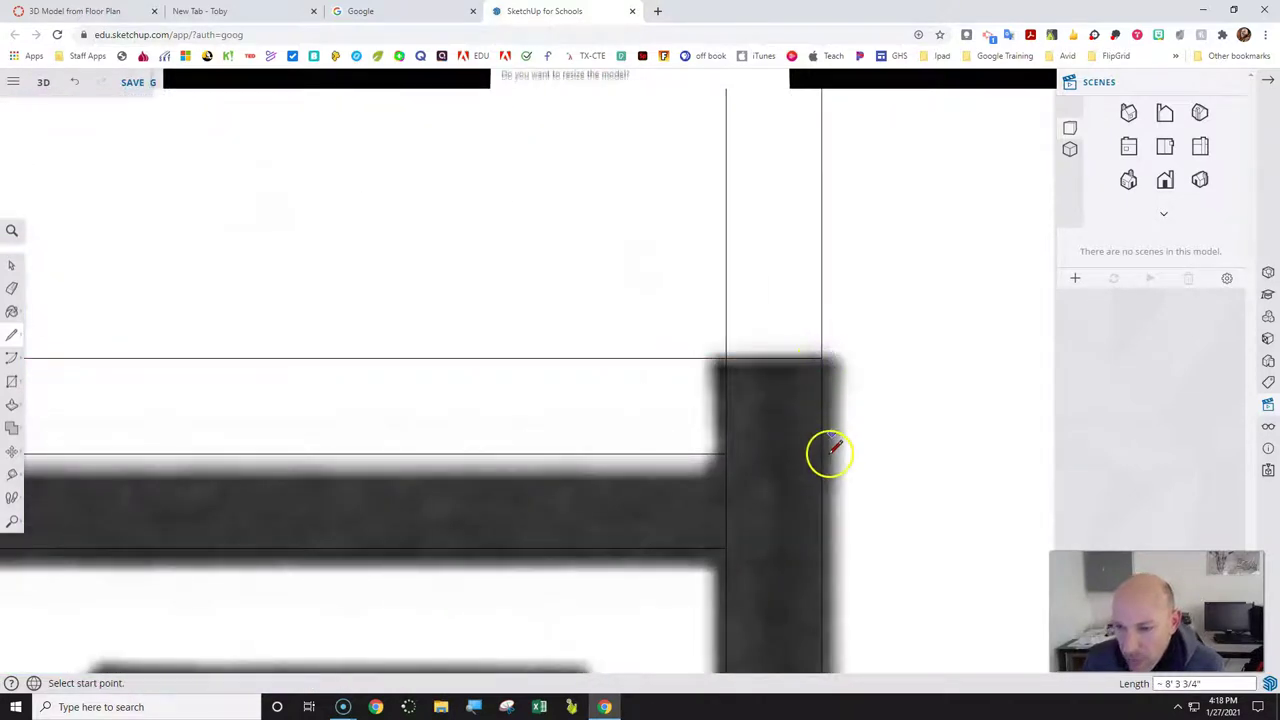
# Draw a vertical line about 3' 6 3/4" long down the entry side of the wall between the closets, slightly past its end.
pyautogui.scroll(-4, 826, 455)
pyautogui.scroll(-1, 795, 479)
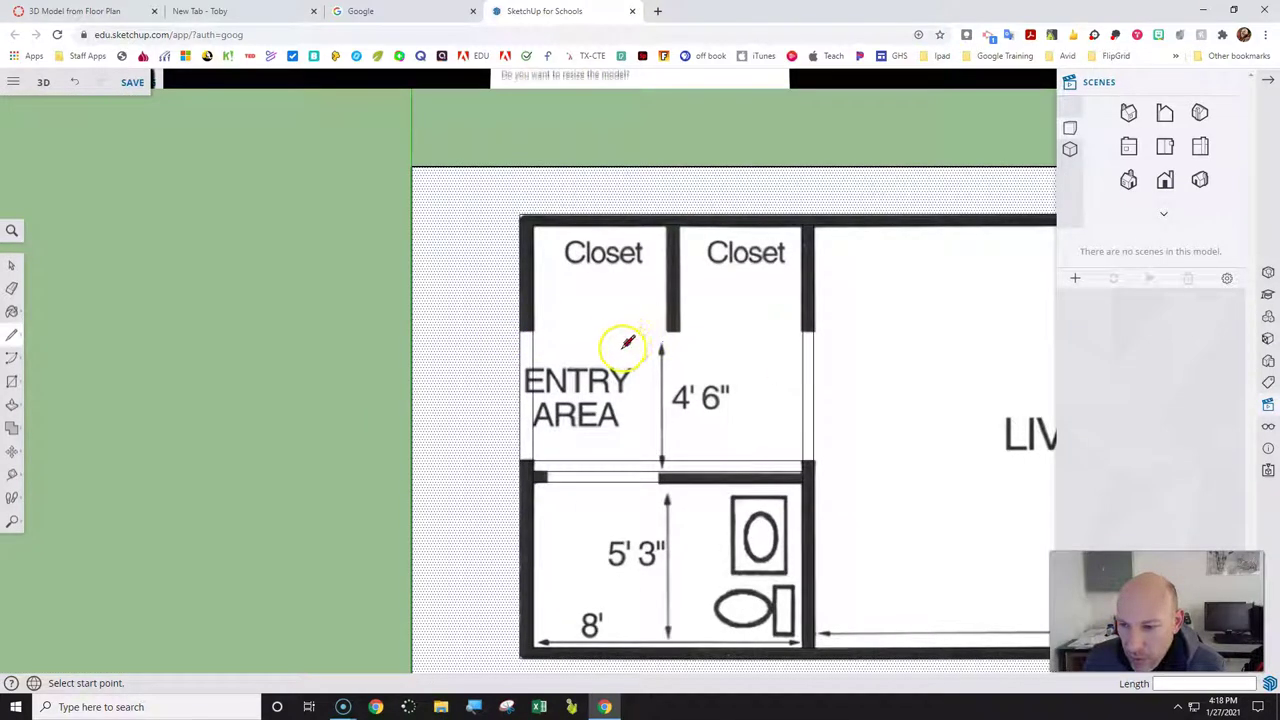
pyautogui.scroll(6, 664, 223)
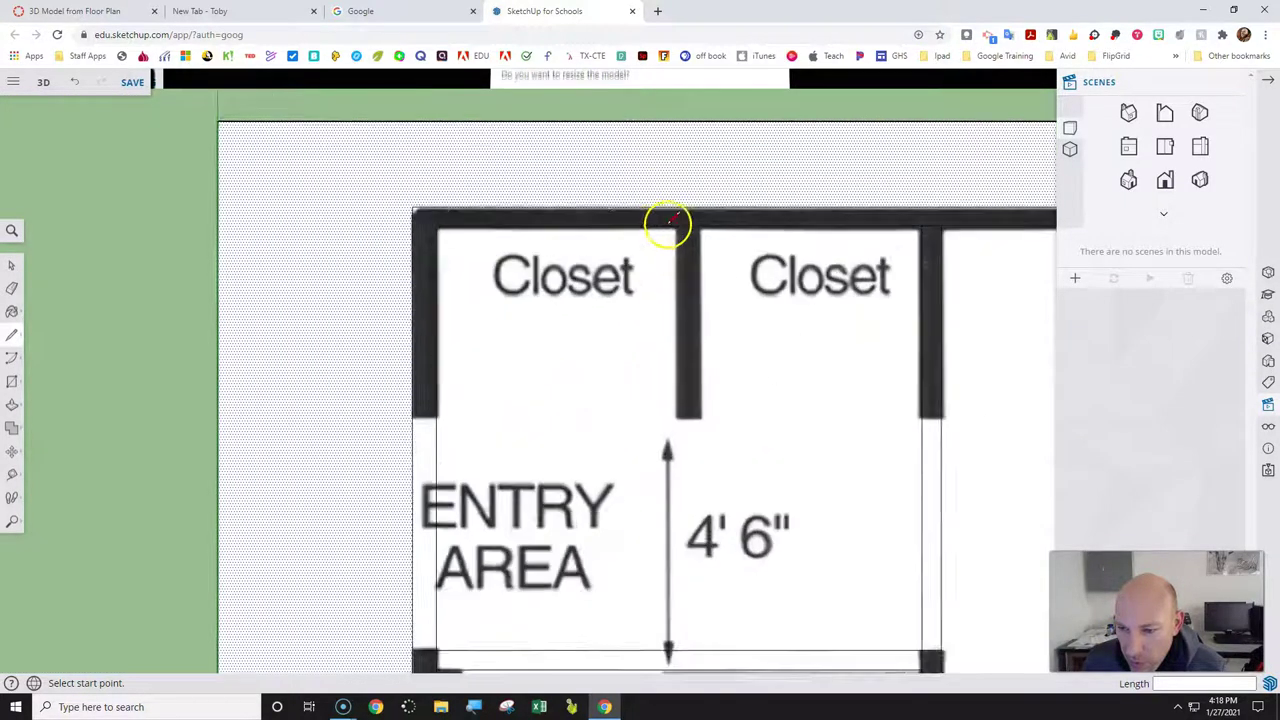
pyautogui.scroll(1, 666, 220)
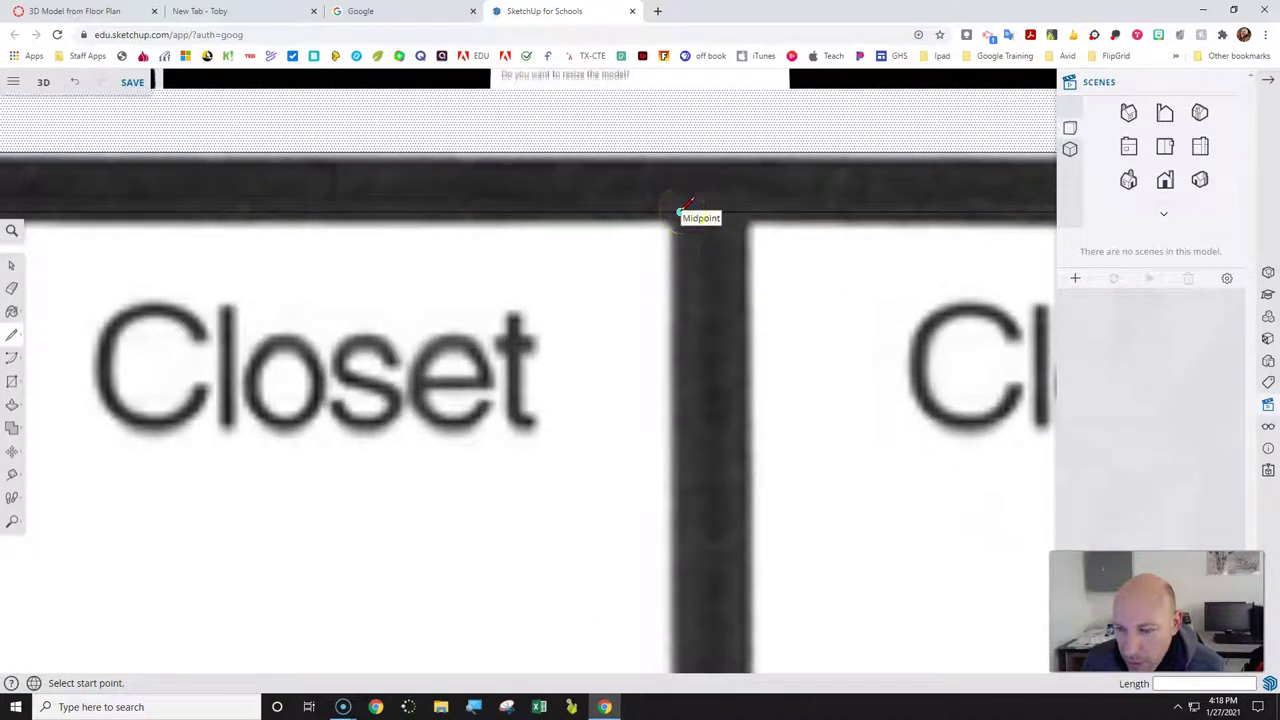
pyautogui.click(680, 215)
pyautogui.scroll(-6, 671, 271)
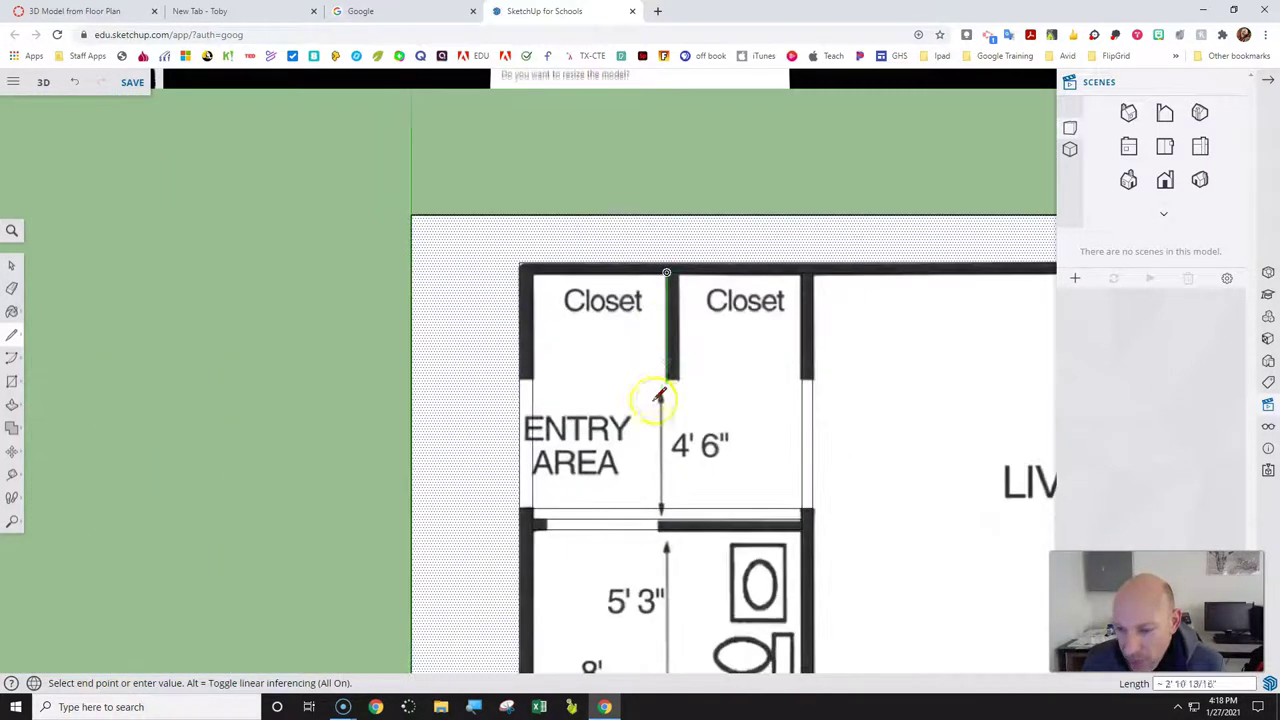
pyautogui.scroll(2, 665, 397)
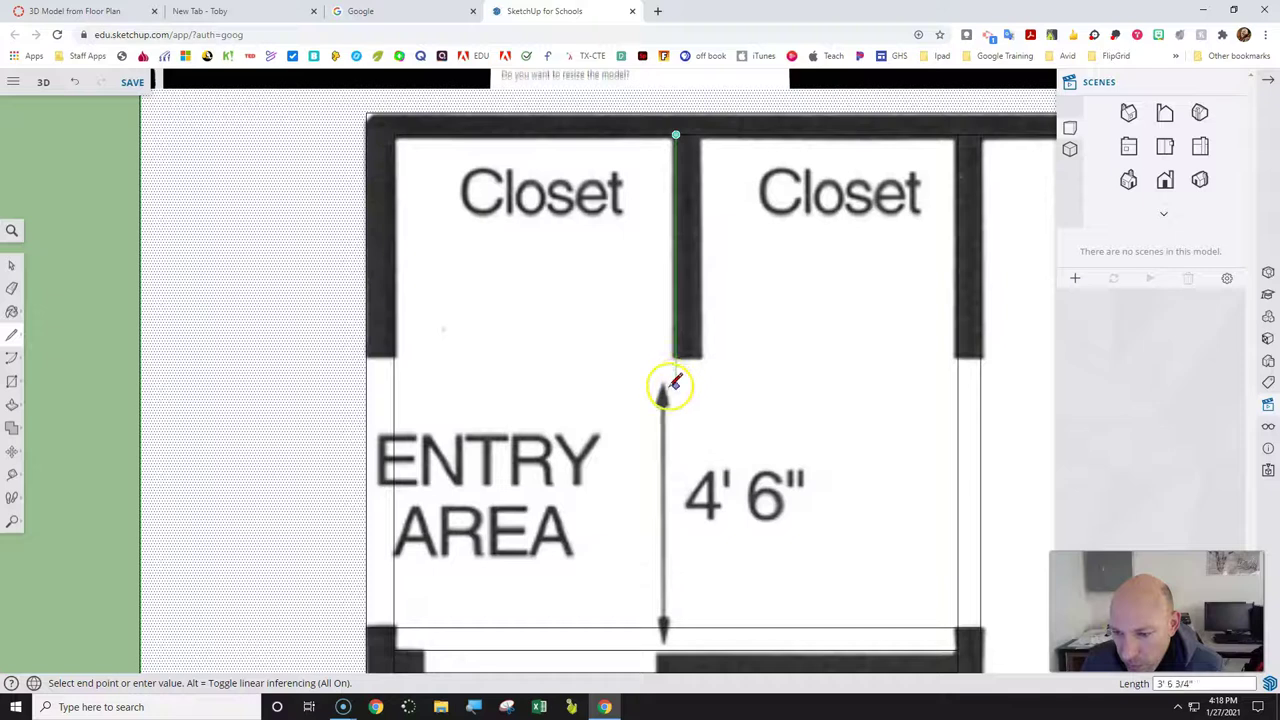
pyautogui.click(676, 385)
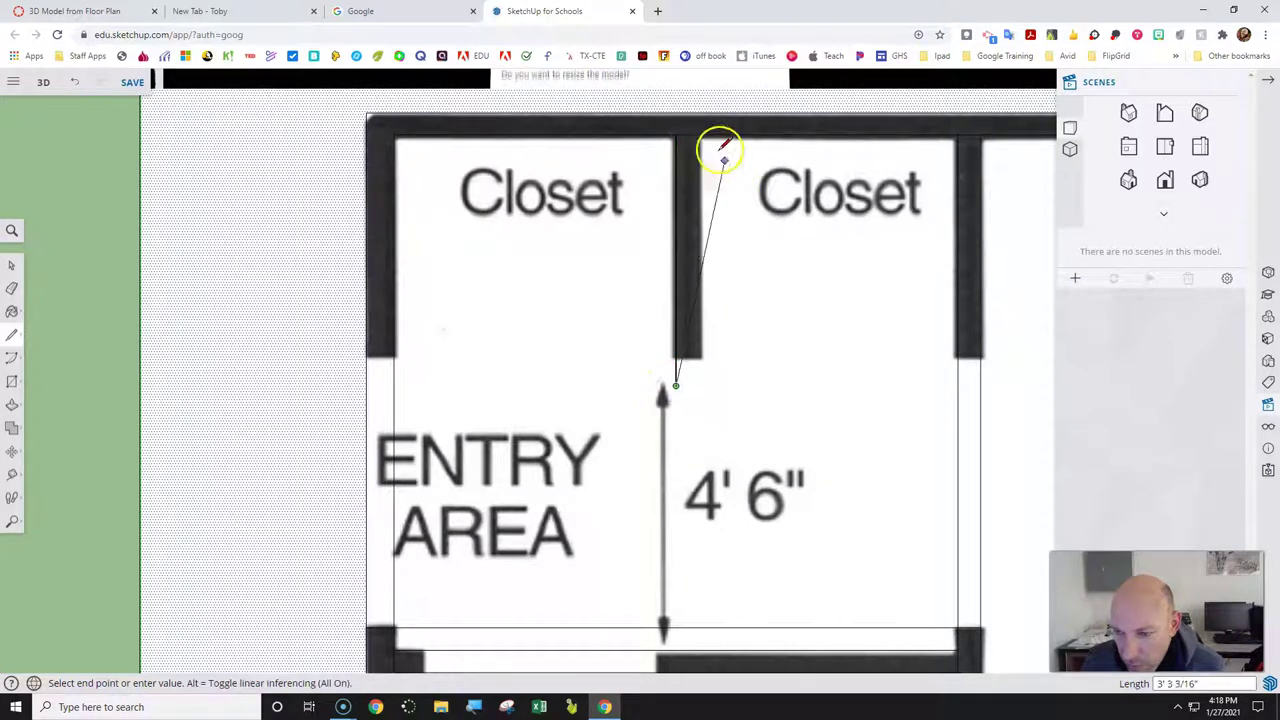
pyautogui.press('Escape')
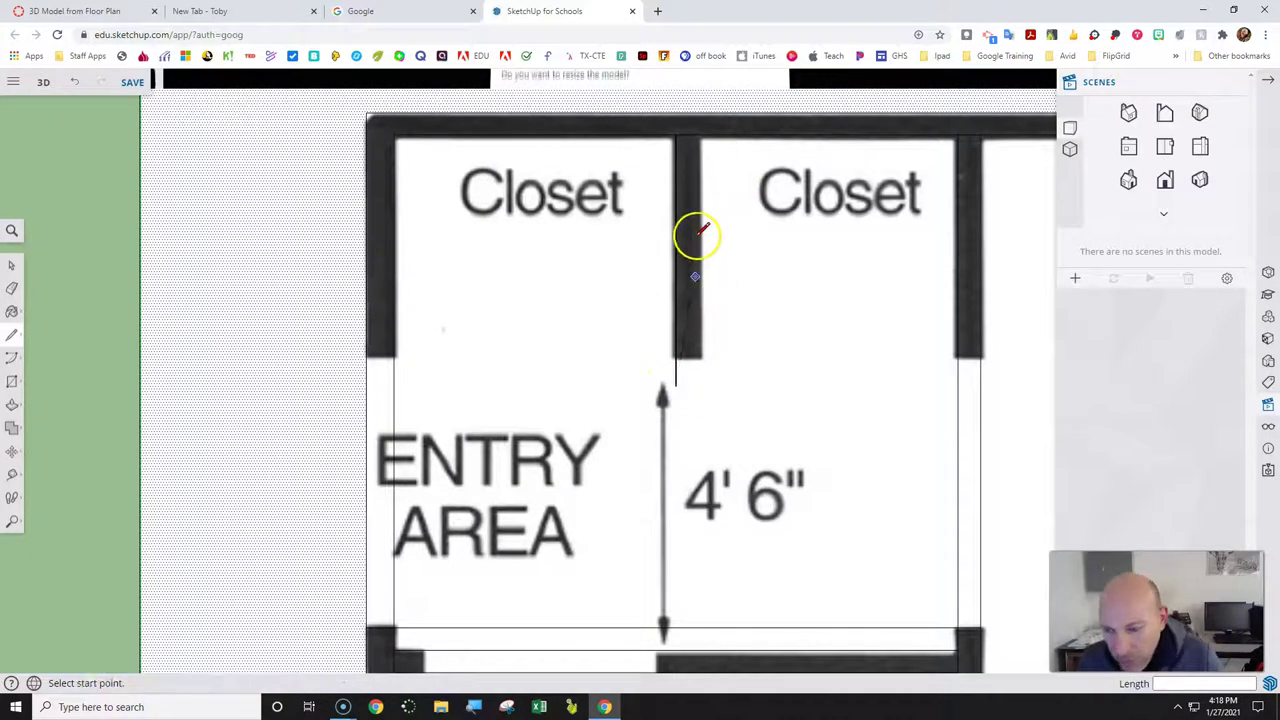
# Draw a parallel line about 3' 6 13/16" long down the other side of the closet dividing wall, ending level with the first line.
pyautogui.click(699, 133)
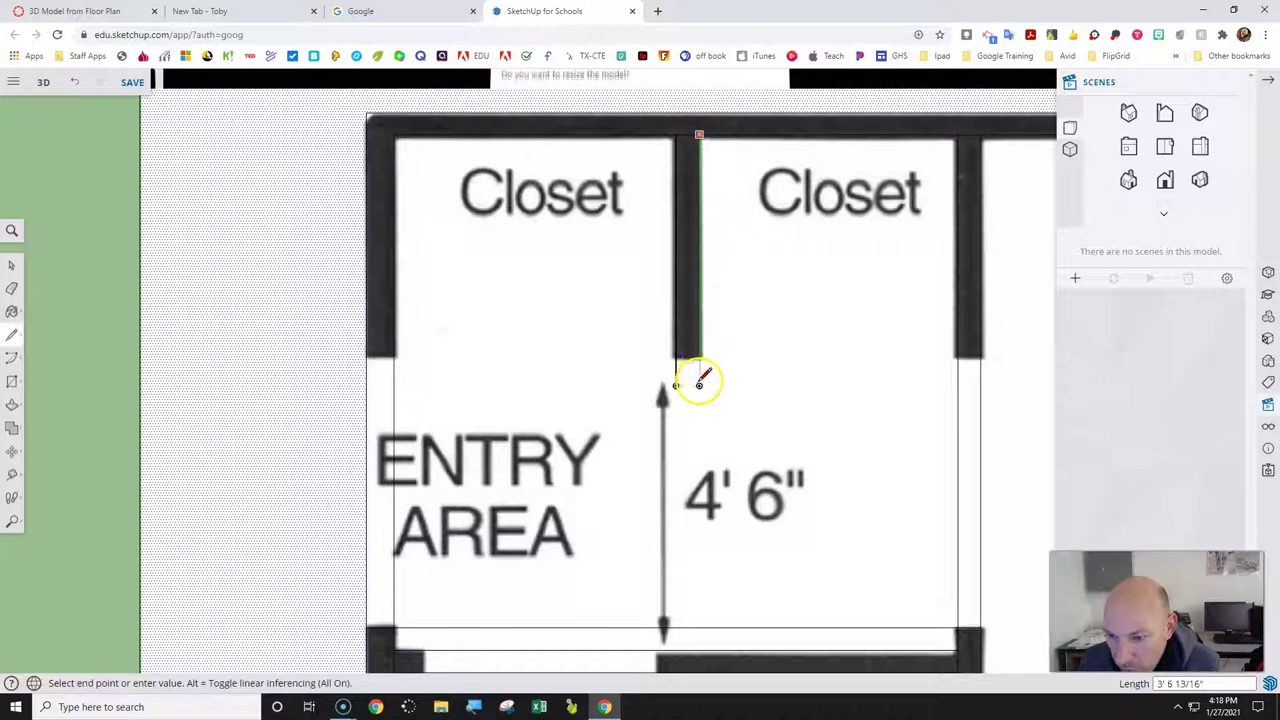
pyautogui.click(699, 385)
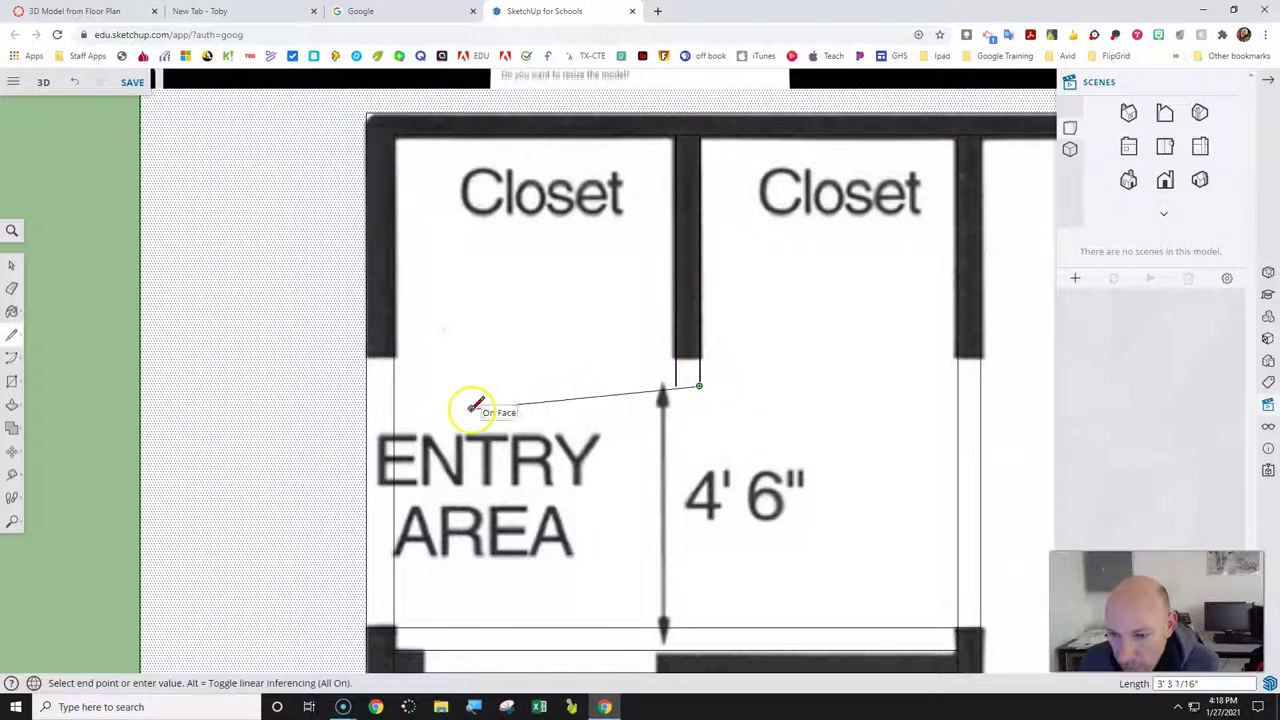
pyautogui.press('Escape')
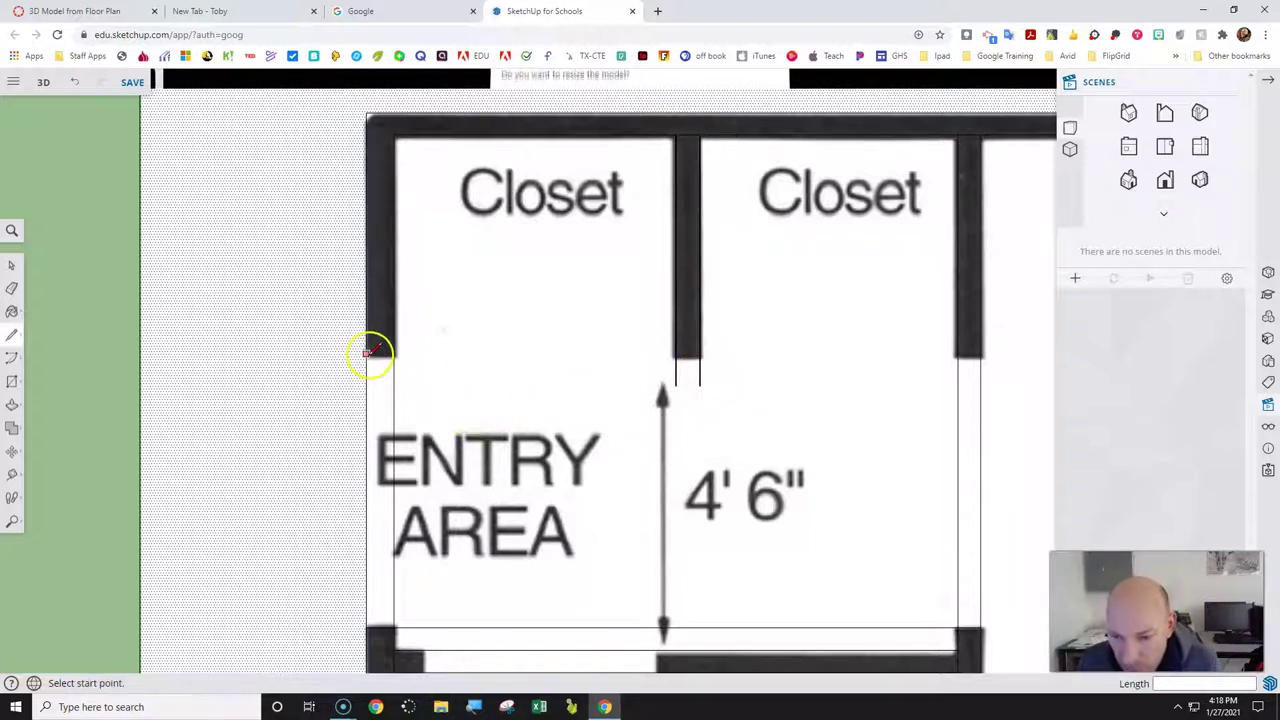
# Draw a horizontal line about 8' 8 1/2" long across the closet walls' lower ends, from the outer wall edge to the partition's living area side.
pyautogui.click(368, 353)
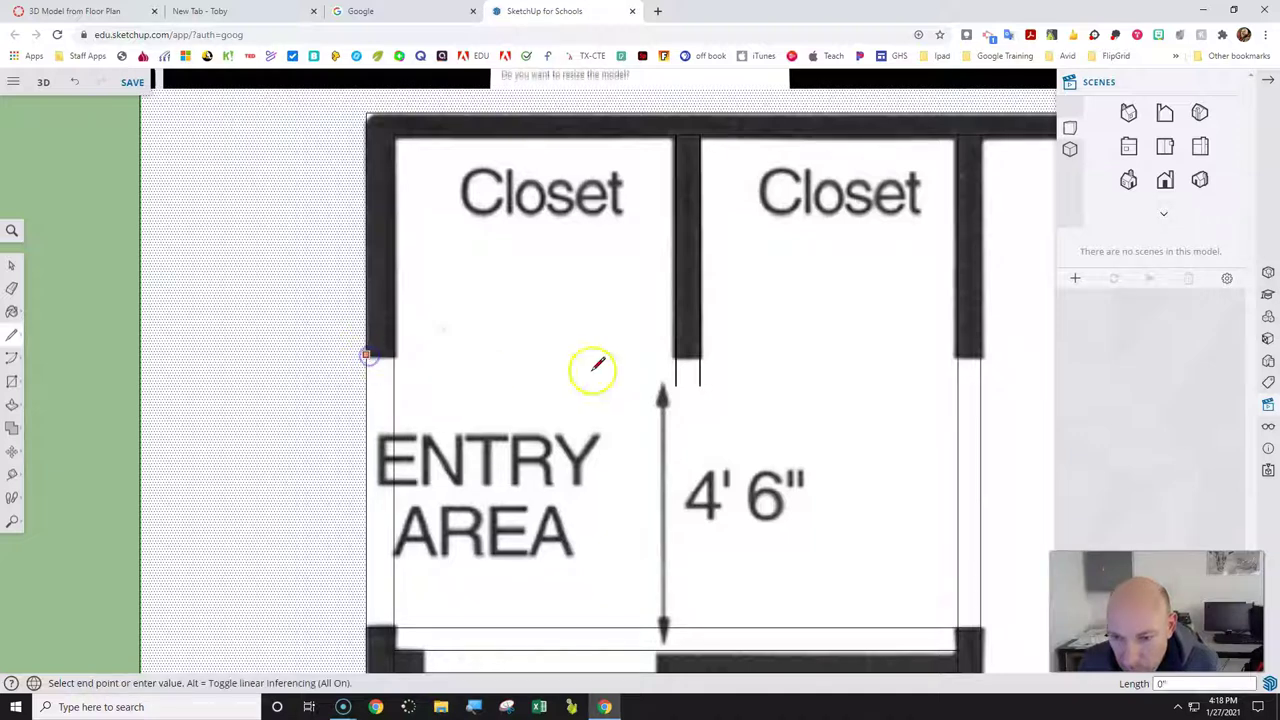
pyautogui.click(983, 353)
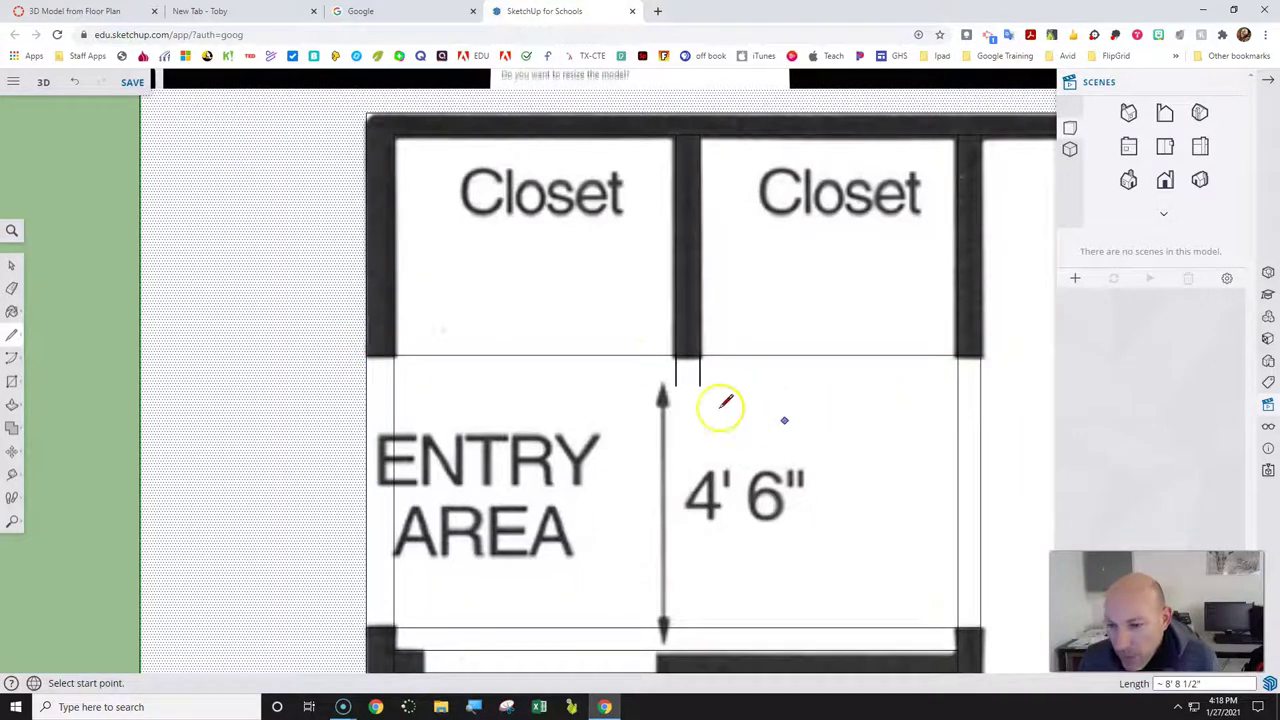
pyautogui.scroll(-10, 725, 402)
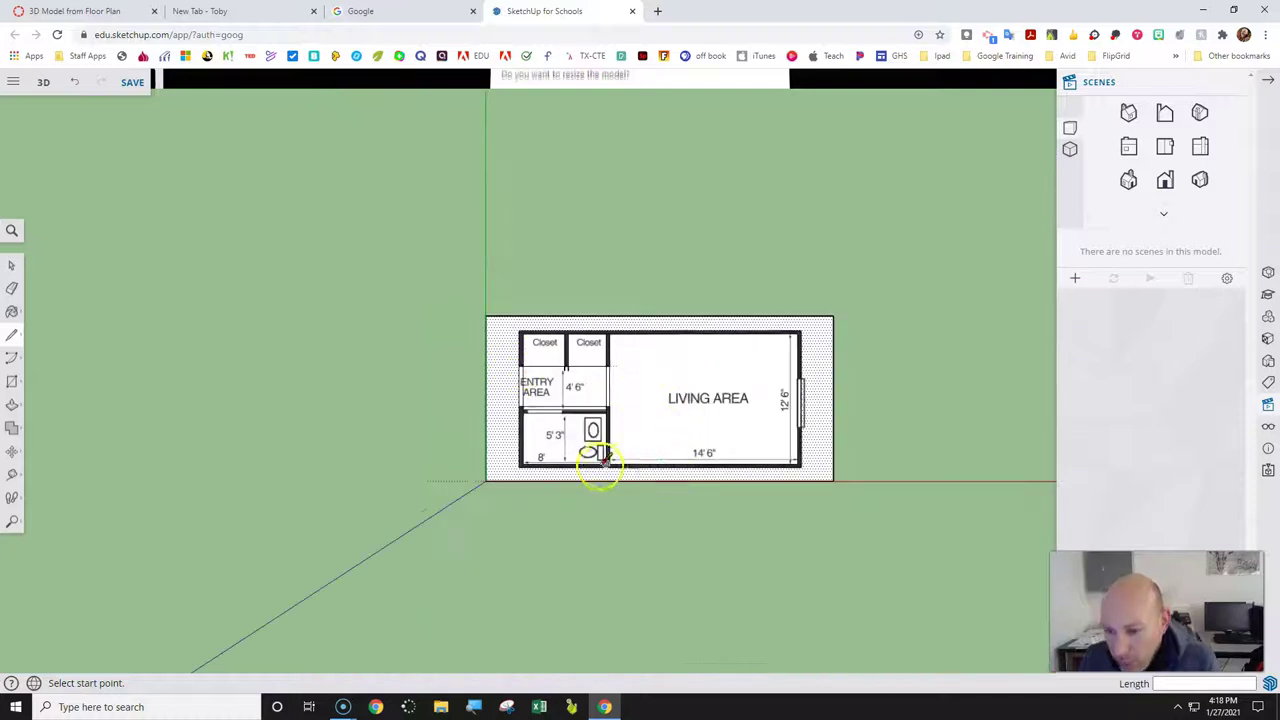
pyautogui.scroll(8, 600, 455)
pyautogui.scroll(-4, 660, 434)
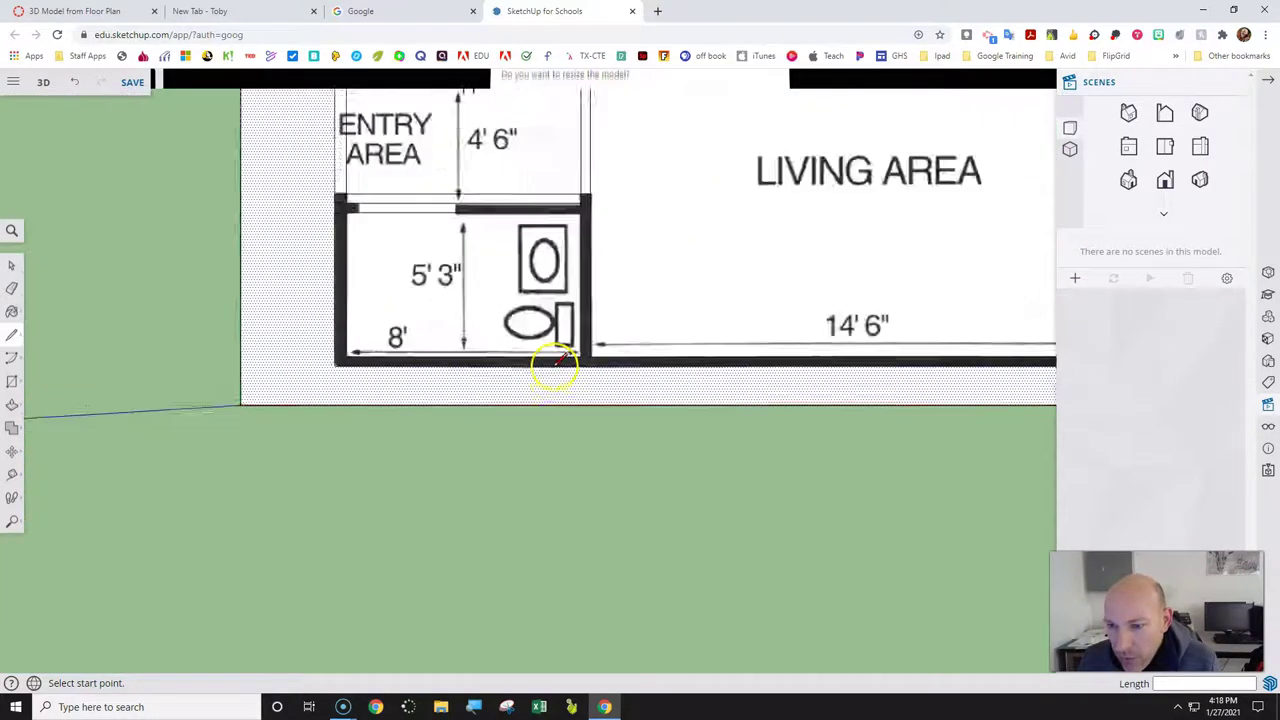
pyautogui.scroll(-3, 558, 356)
pyautogui.scroll(10, 900, 258)
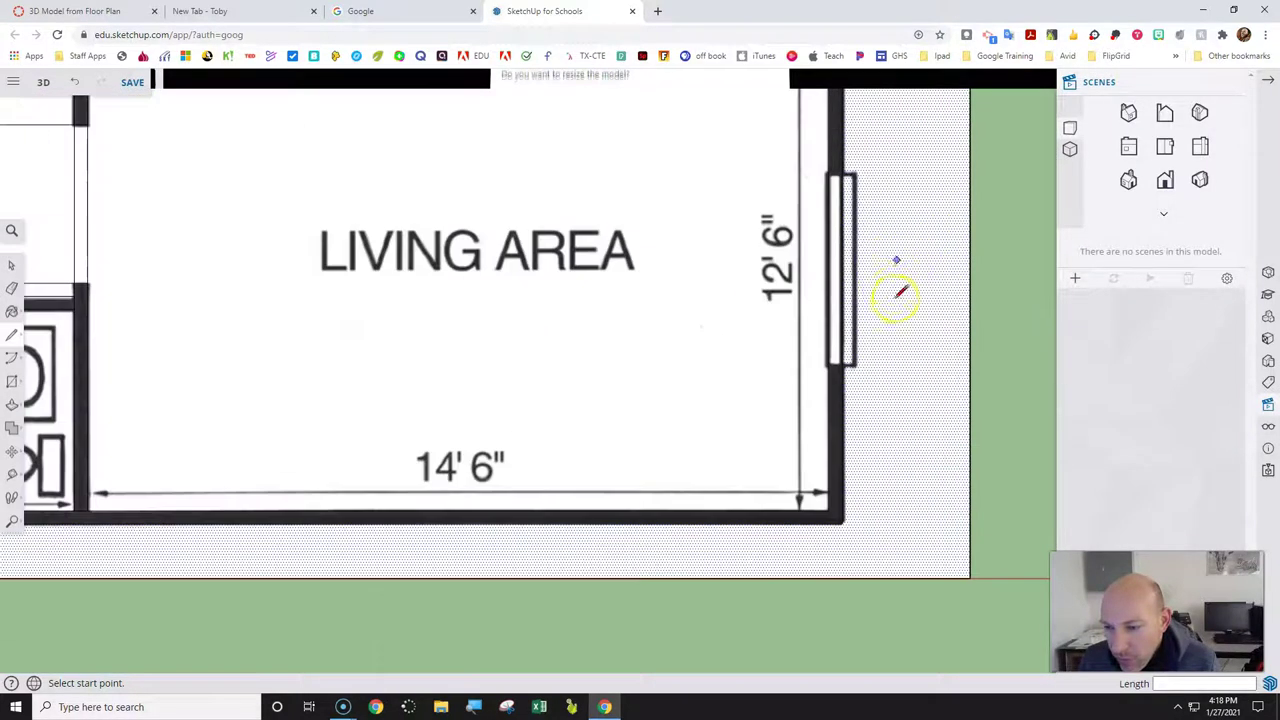
# Draw a line about 4 3/16" long across the outer wall at the lower end of the living area window.
pyautogui.scroll(2, 765, 390)
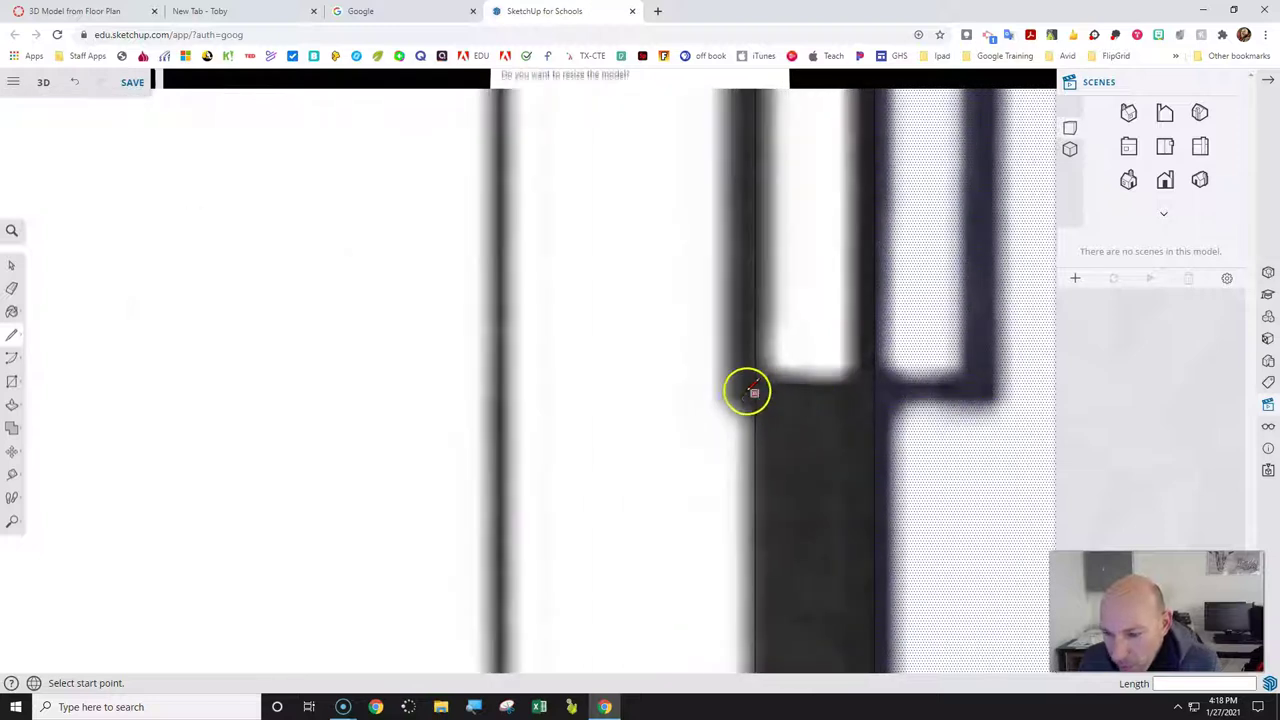
pyautogui.click(755, 383)
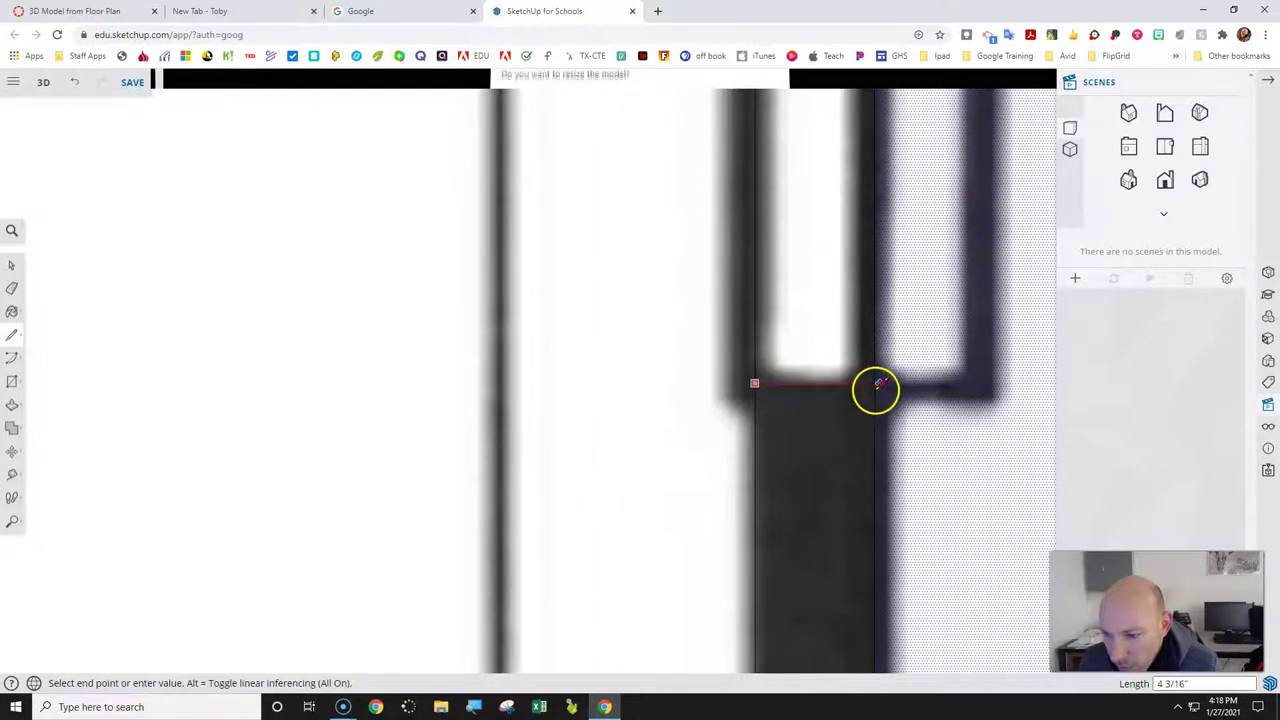
pyautogui.click(873, 383)
pyautogui.scroll(-5, 873, 383)
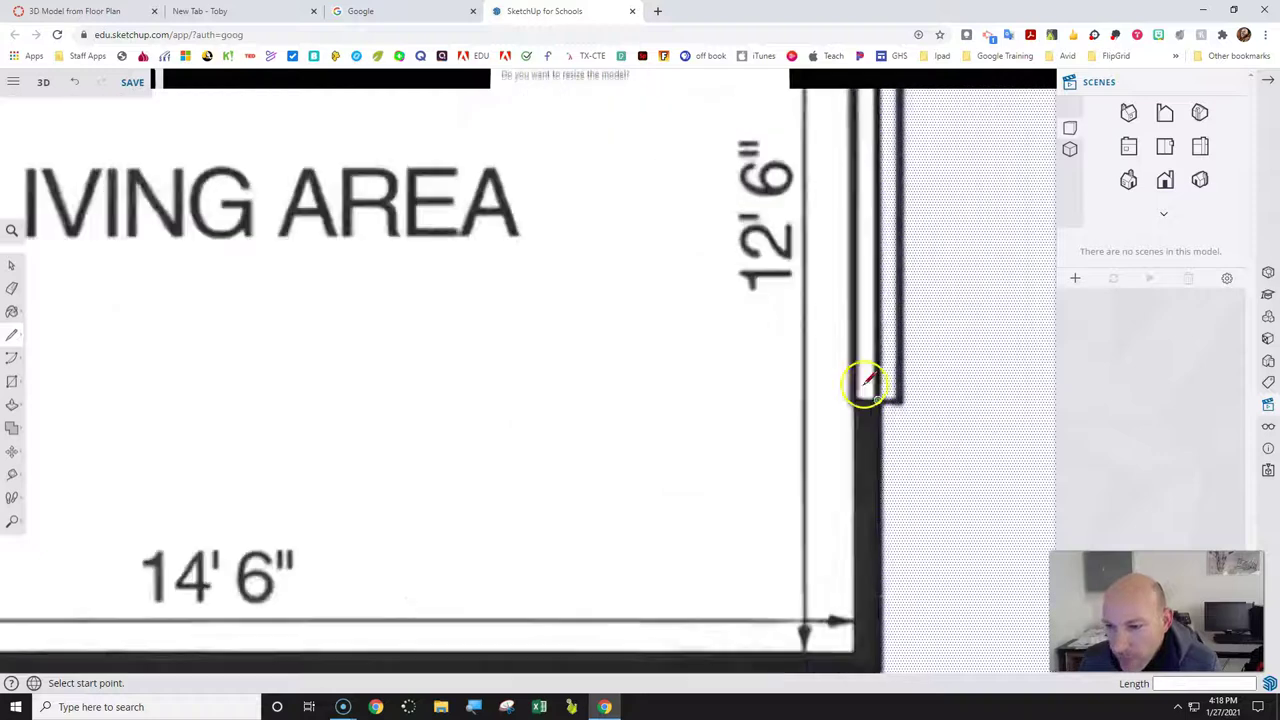
# Draw a line straight across the outer wall's thickness at the upper end of the living area window.
pyautogui.scroll(6, 864, 140)
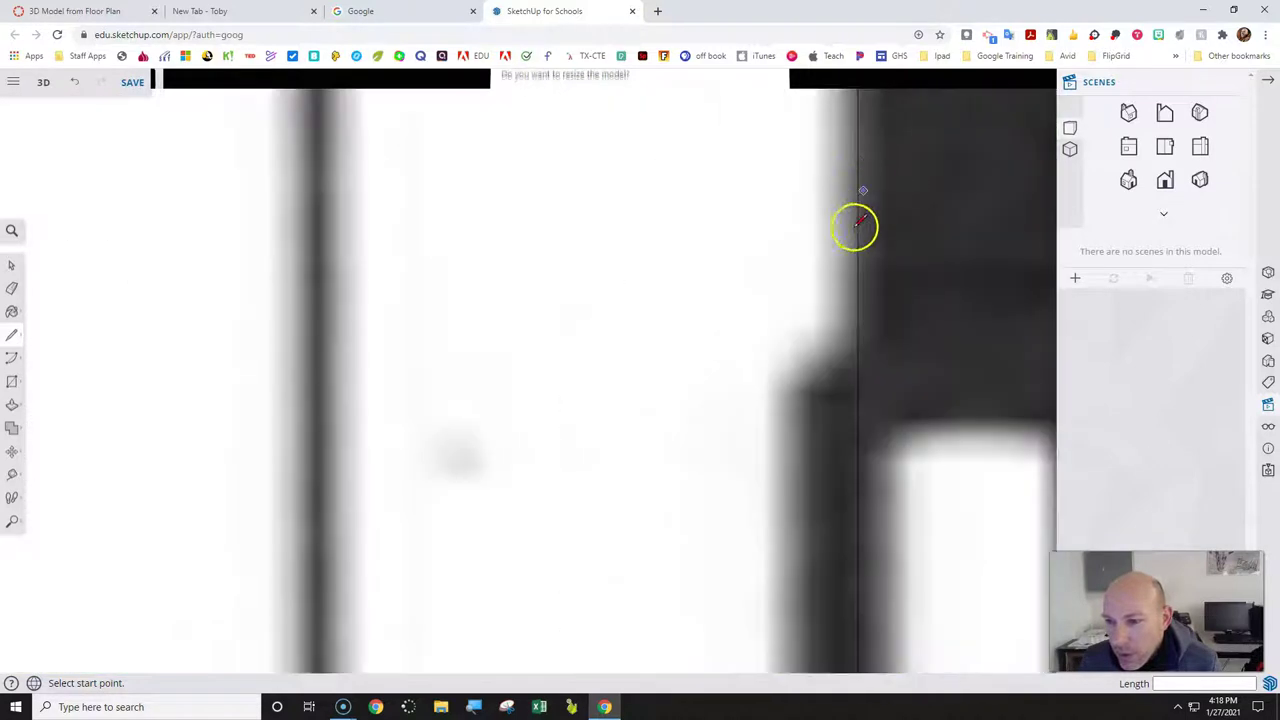
pyautogui.scroll(-2, 800, 280)
pyautogui.scroll(2, 855, 335)
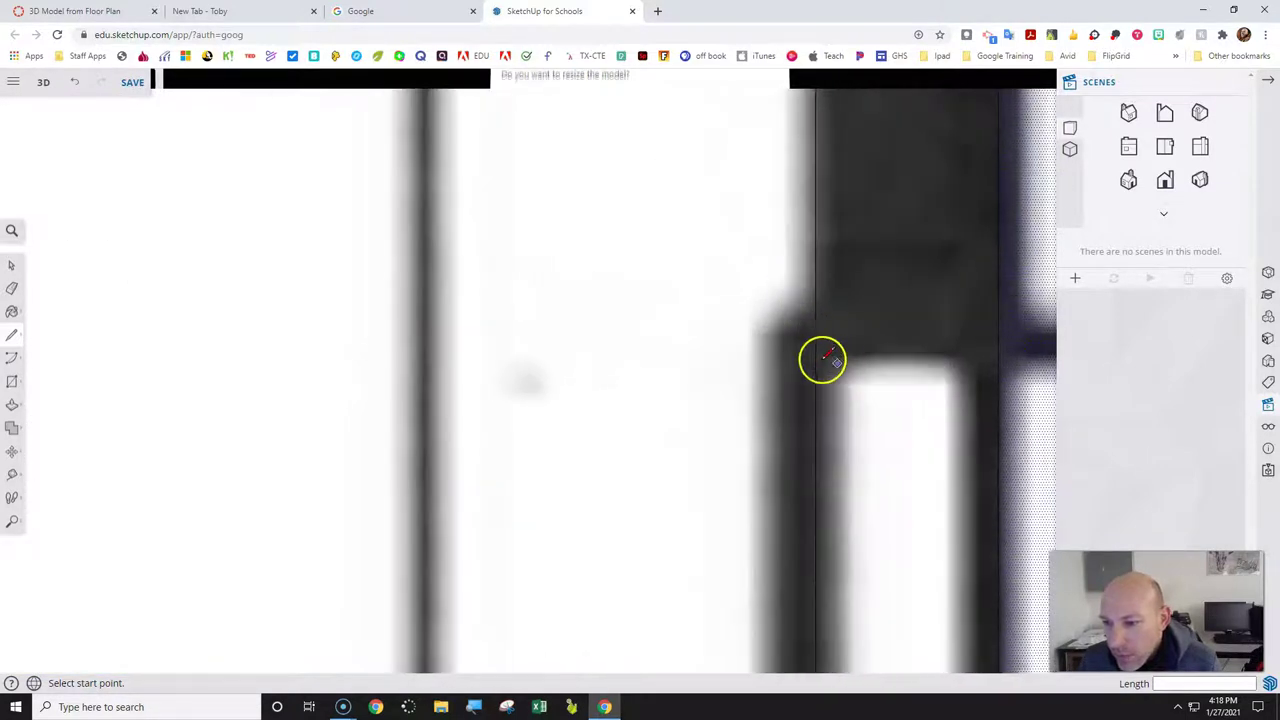
pyautogui.click(815, 357)
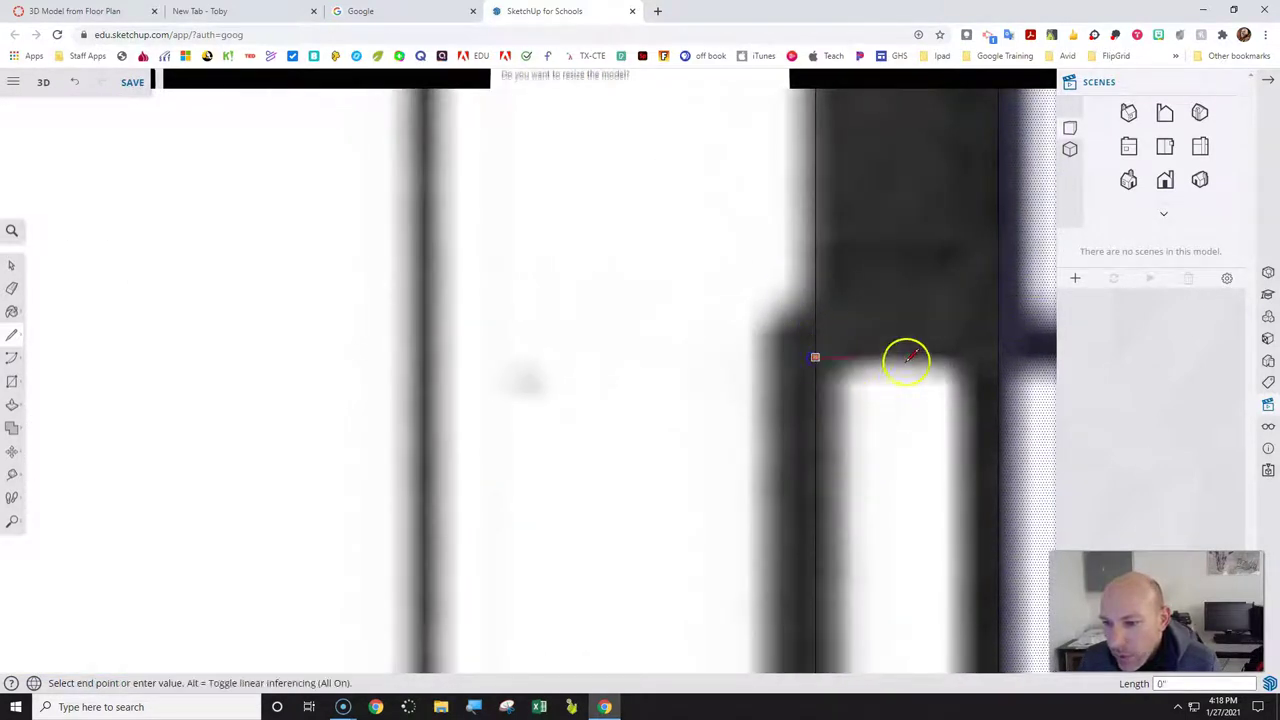
pyautogui.click(990, 356)
pyautogui.scroll(-3, 737, 363)
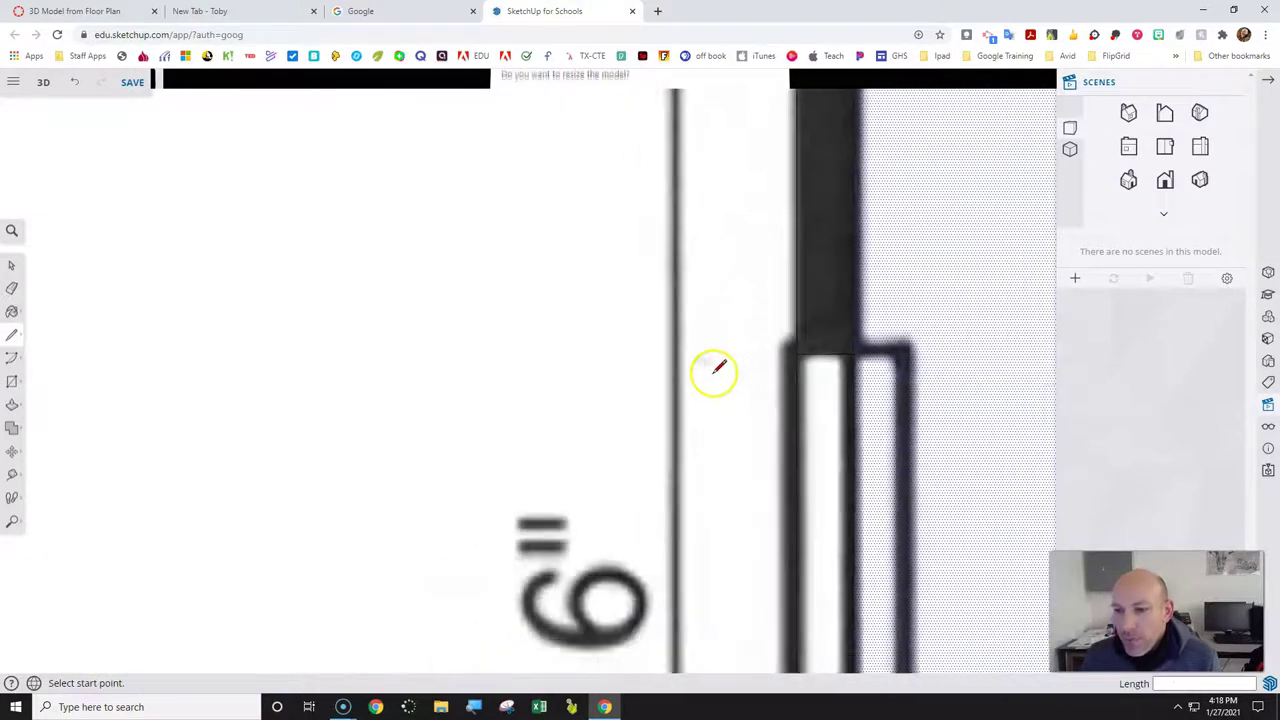
pyautogui.scroll(-5, 740, 365)
# Erase the leftover lines across the entry area, the overshoots below the closet dividing wall and the lines spanning the partition opening.
pyautogui.scroll(5, 491, 393)
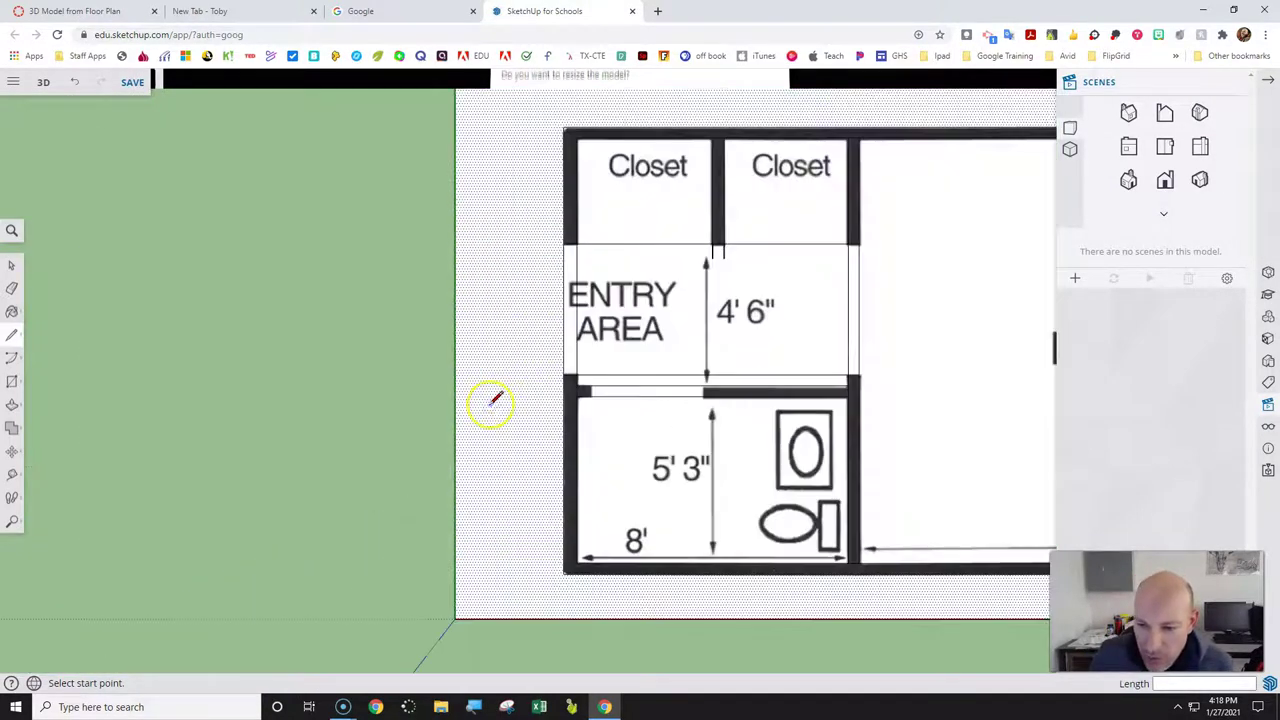
pyautogui.click(13, 289)
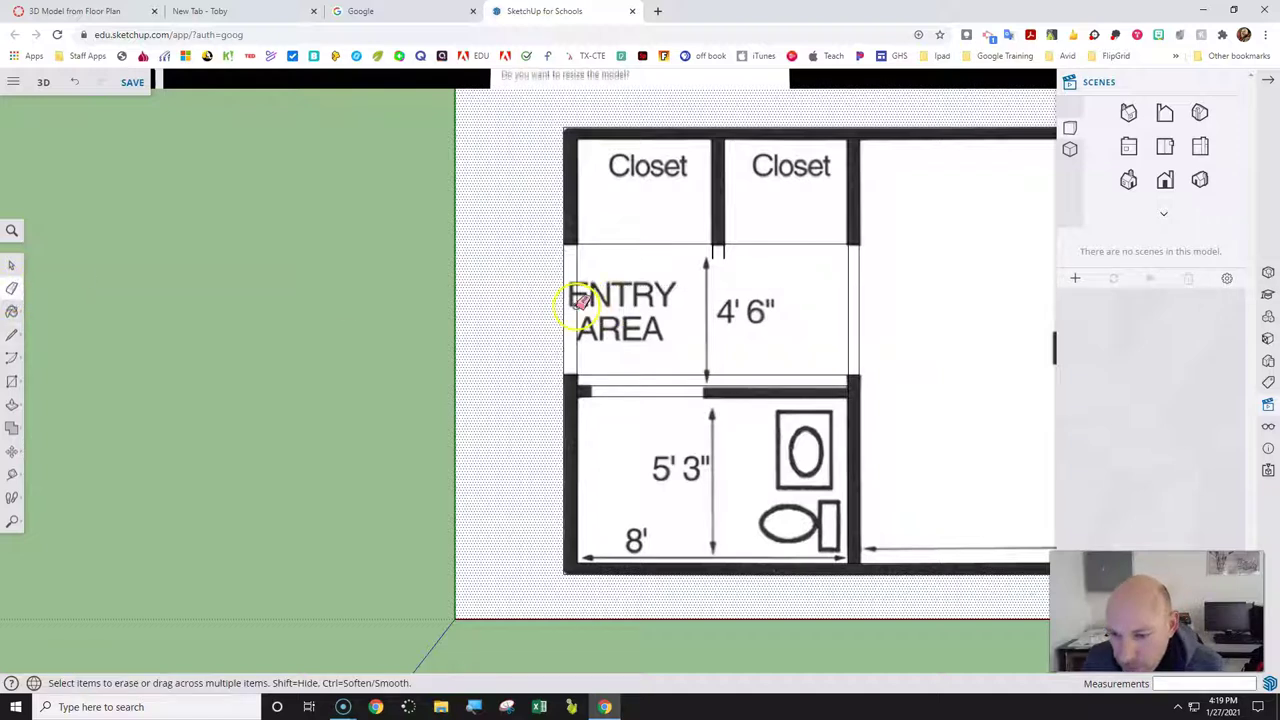
pyautogui.scroll(2, 580, 300)
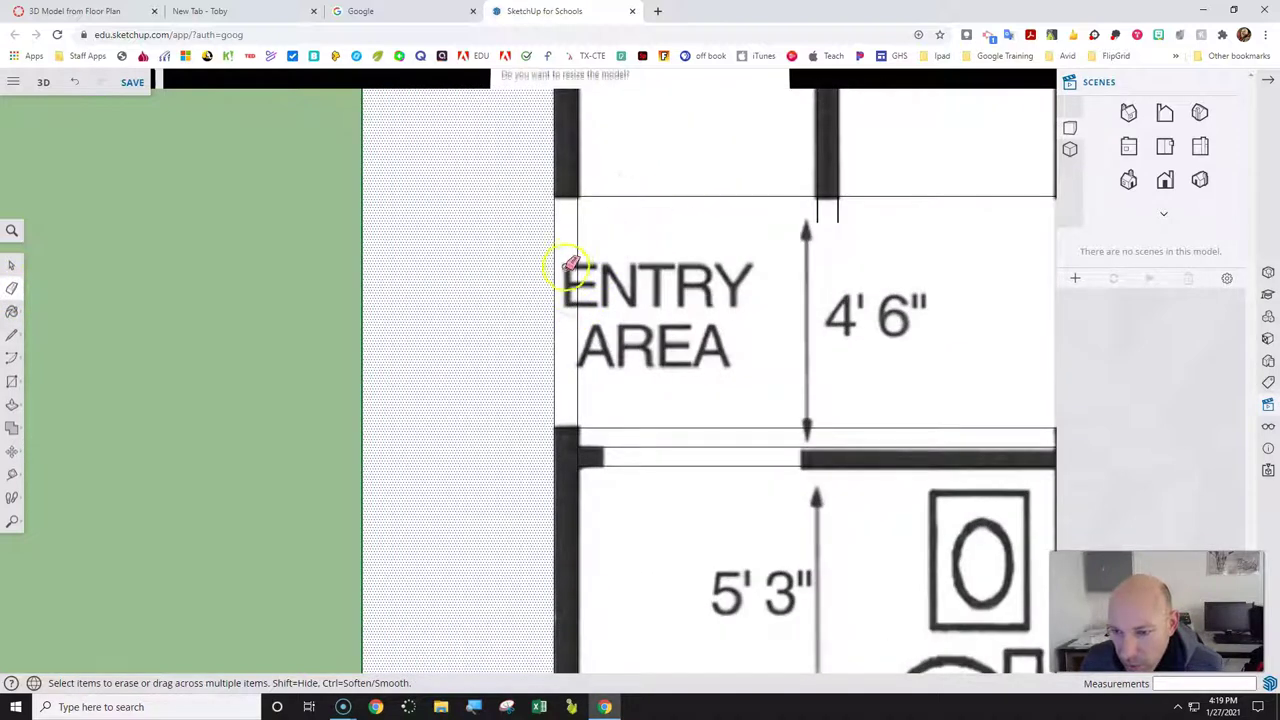
pyautogui.click(676, 196)
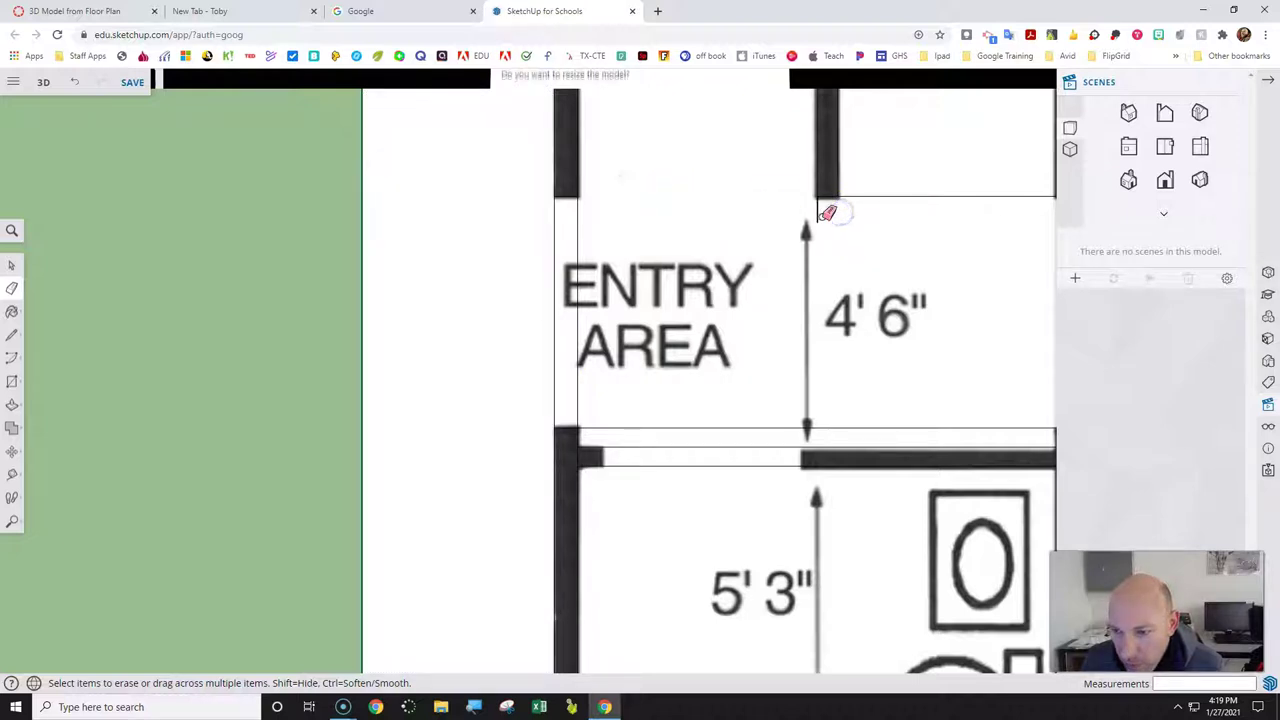
pyautogui.click(864, 195)
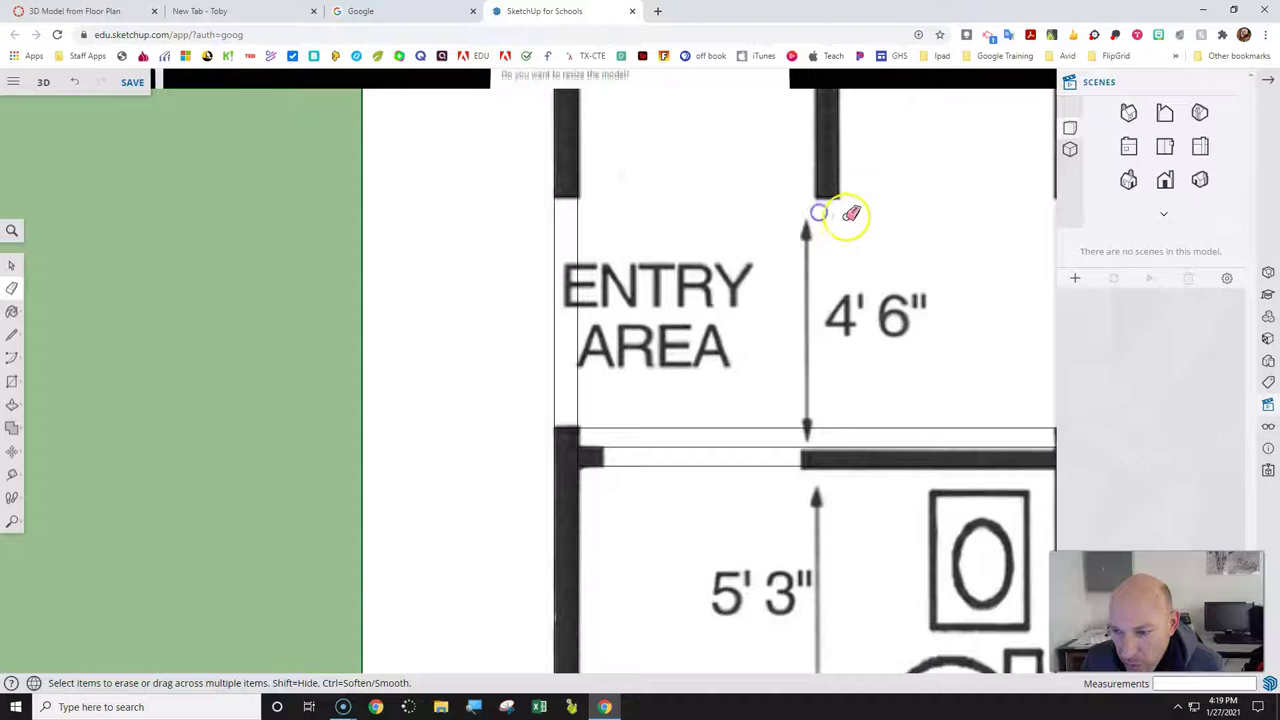
pyautogui.scroll(-5, 850, 213)
pyautogui.scroll(2, 930, 245)
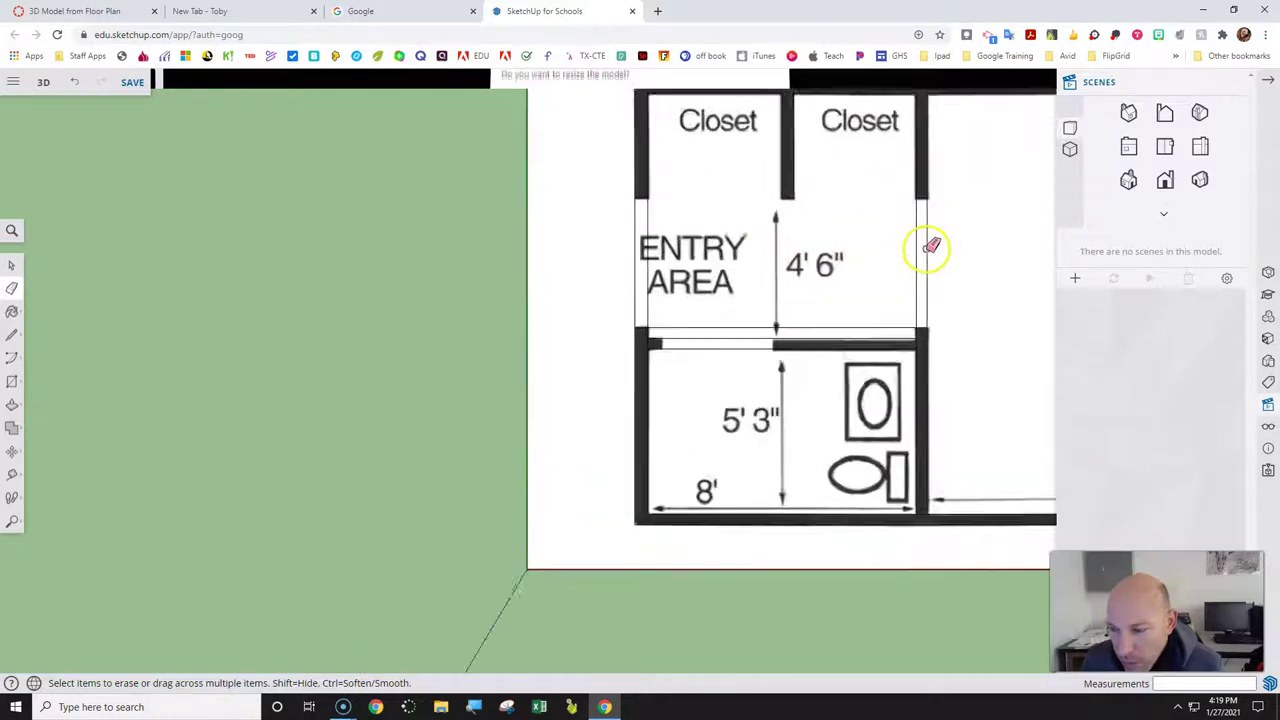
pyautogui.scroll(1, 930, 245)
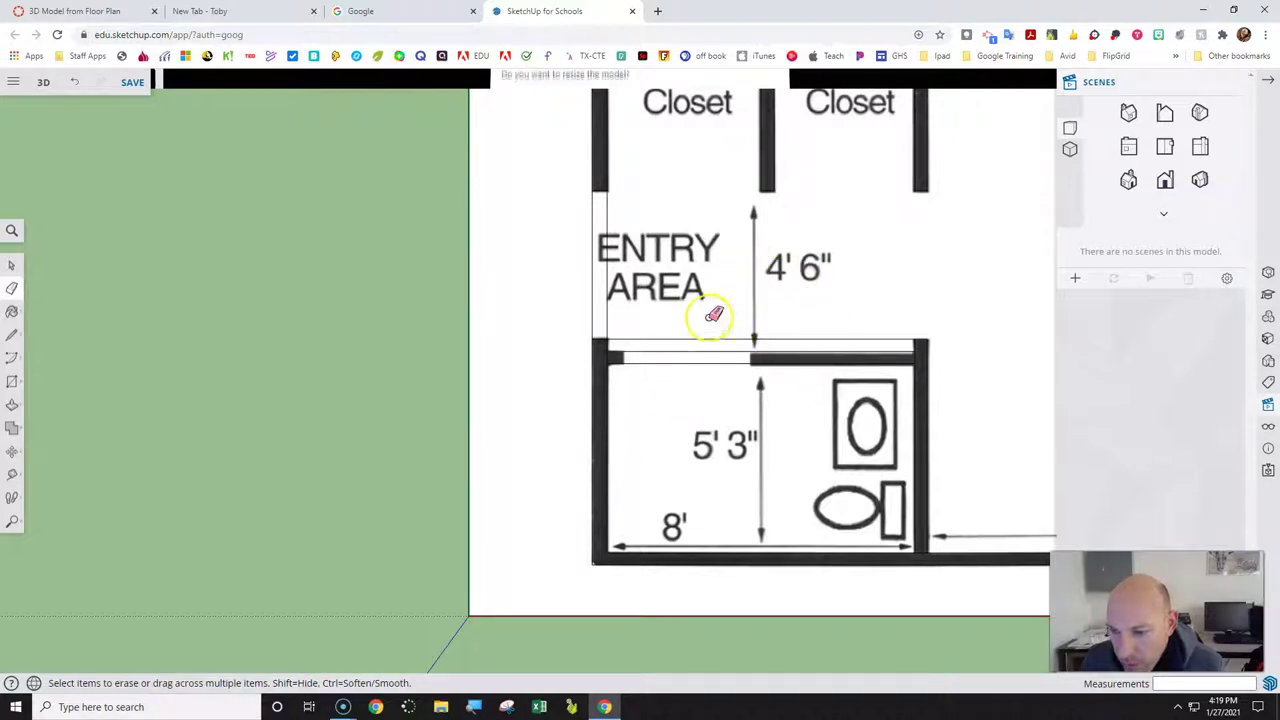
# Draw a vertical line about 3 1/4" long across the bathroom wall's end beside the door opening.
pyautogui.scroll(3, 731, 337)
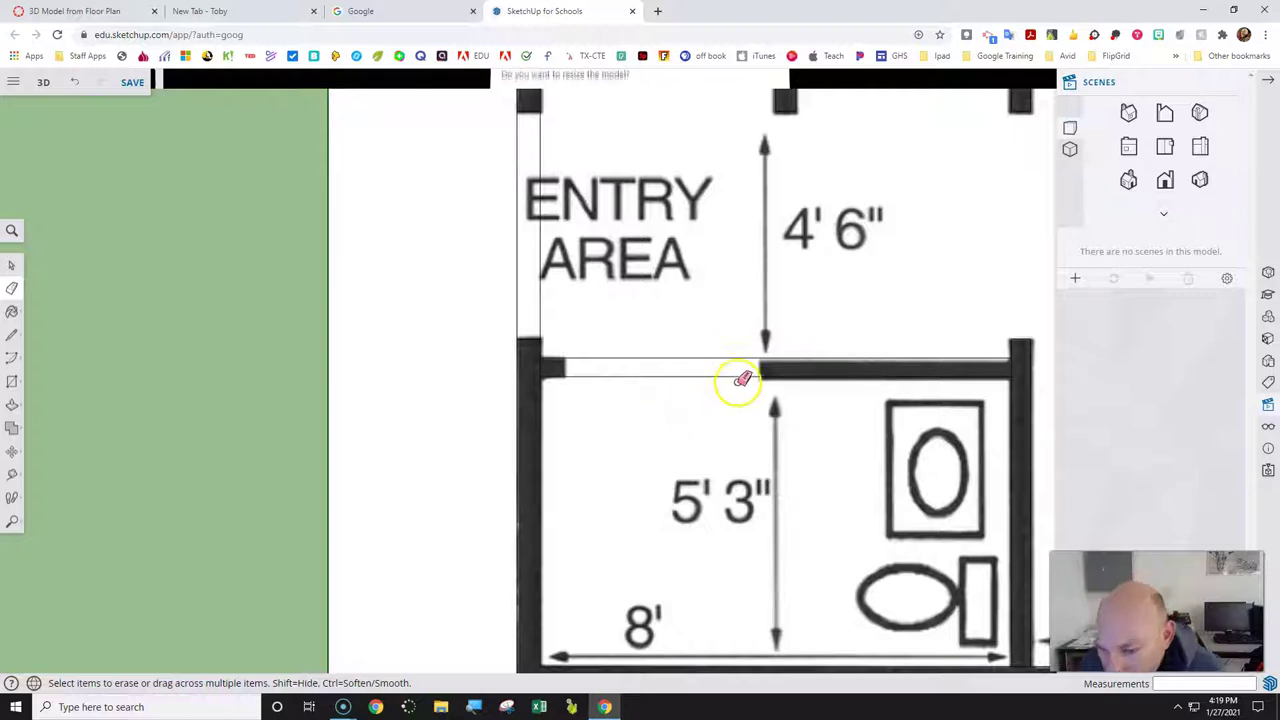
pyautogui.click(12, 335)
pyautogui.click(47, 328)
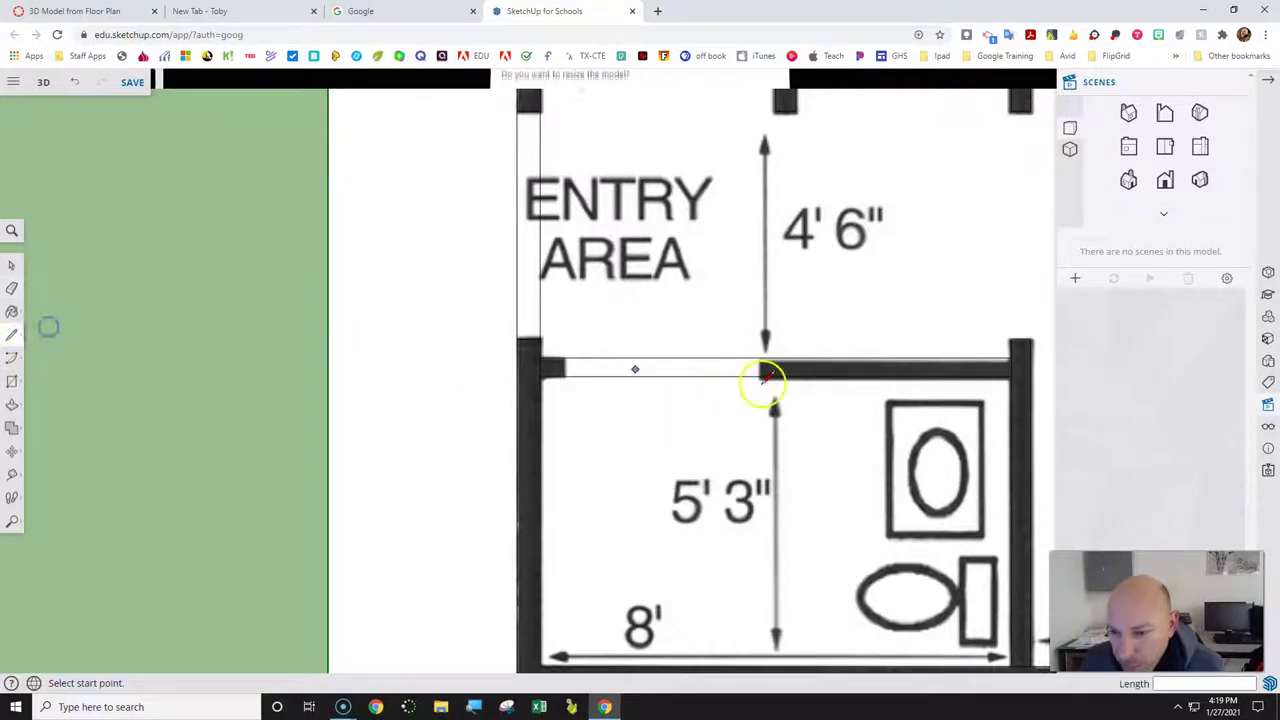
pyautogui.scroll(4, 766, 377)
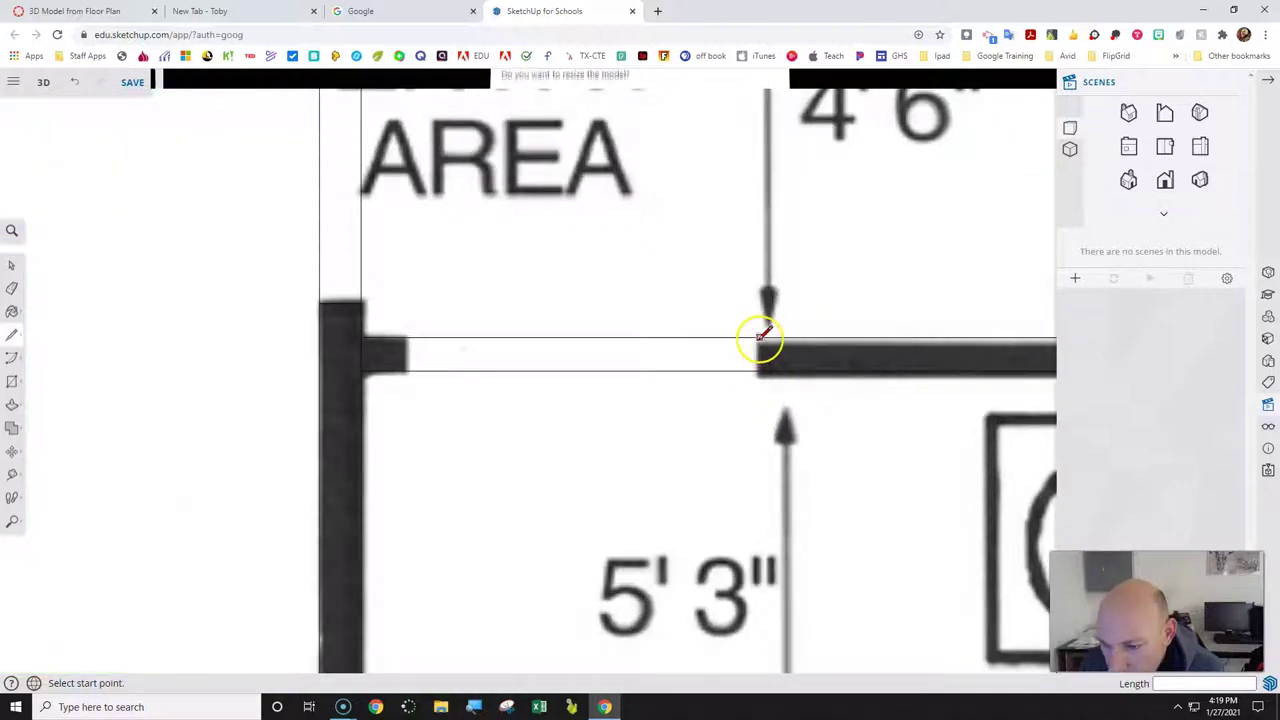
pyautogui.click(759, 336)
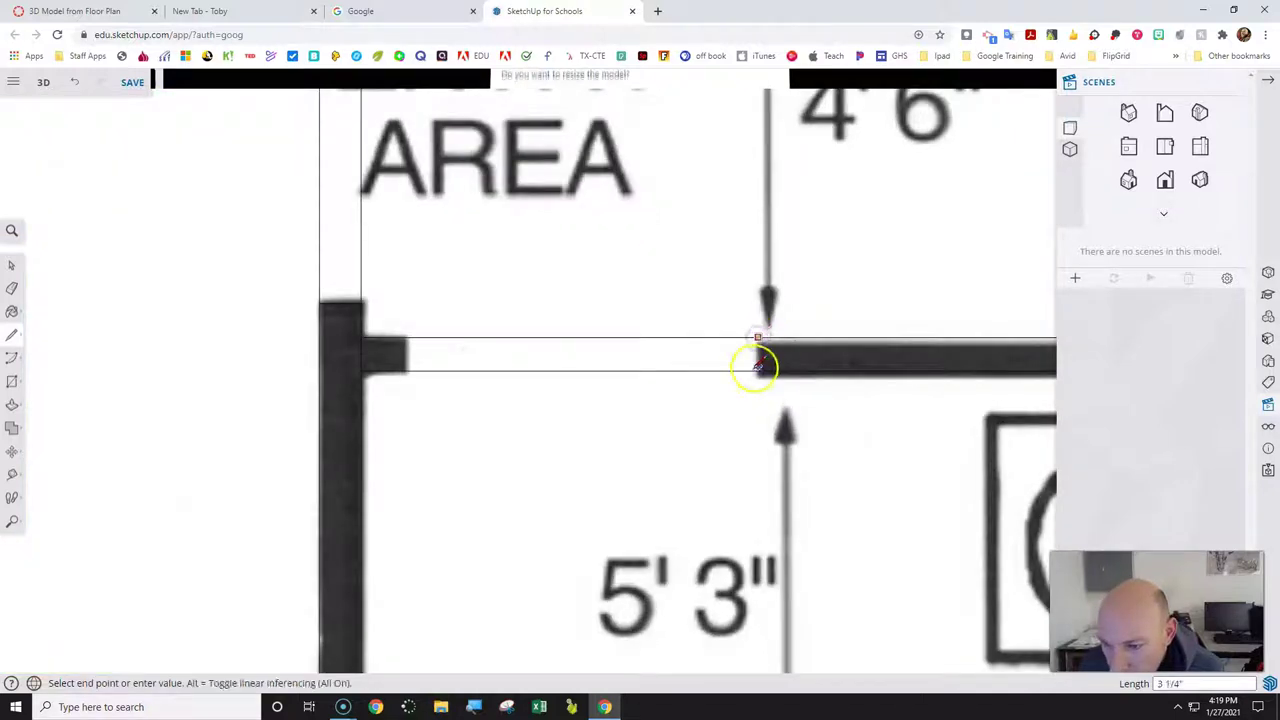
pyautogui.click(758, 370)
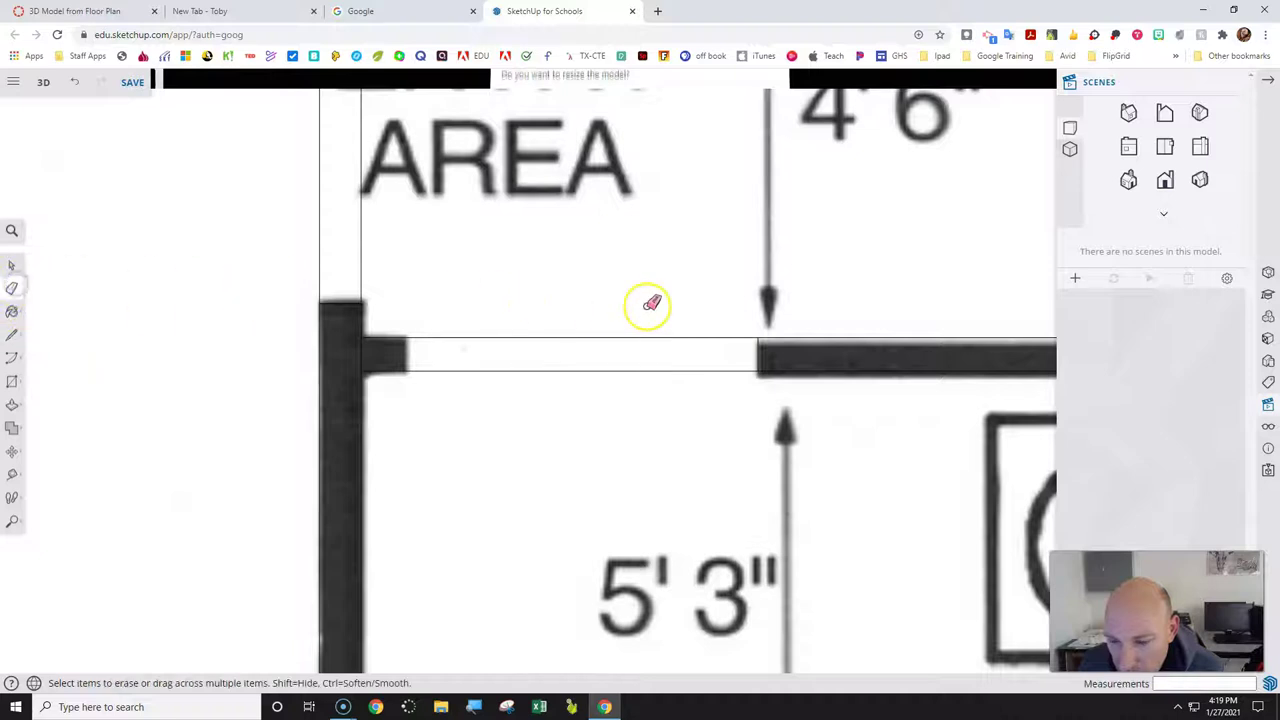
# Try erasing the upper line across the bathroom door opening, and undo the erasure.
pyautogui.click(624, 337)
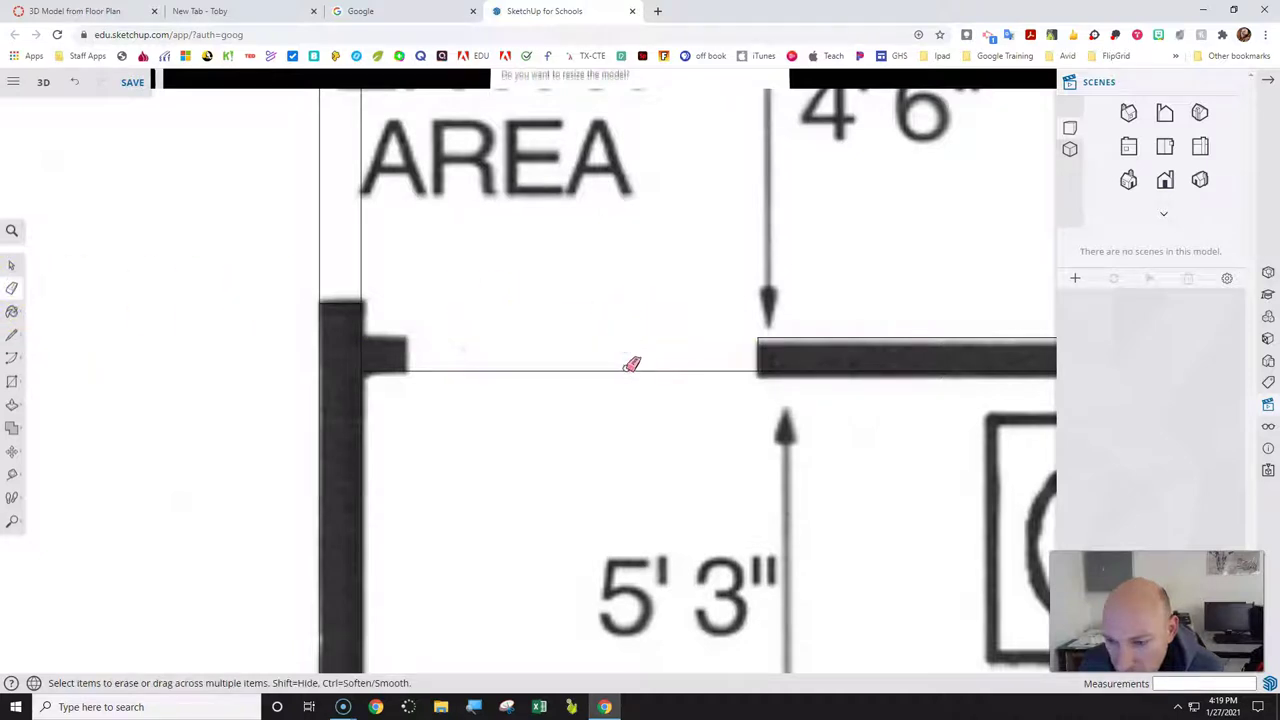
pyautogui.click(74, 84)
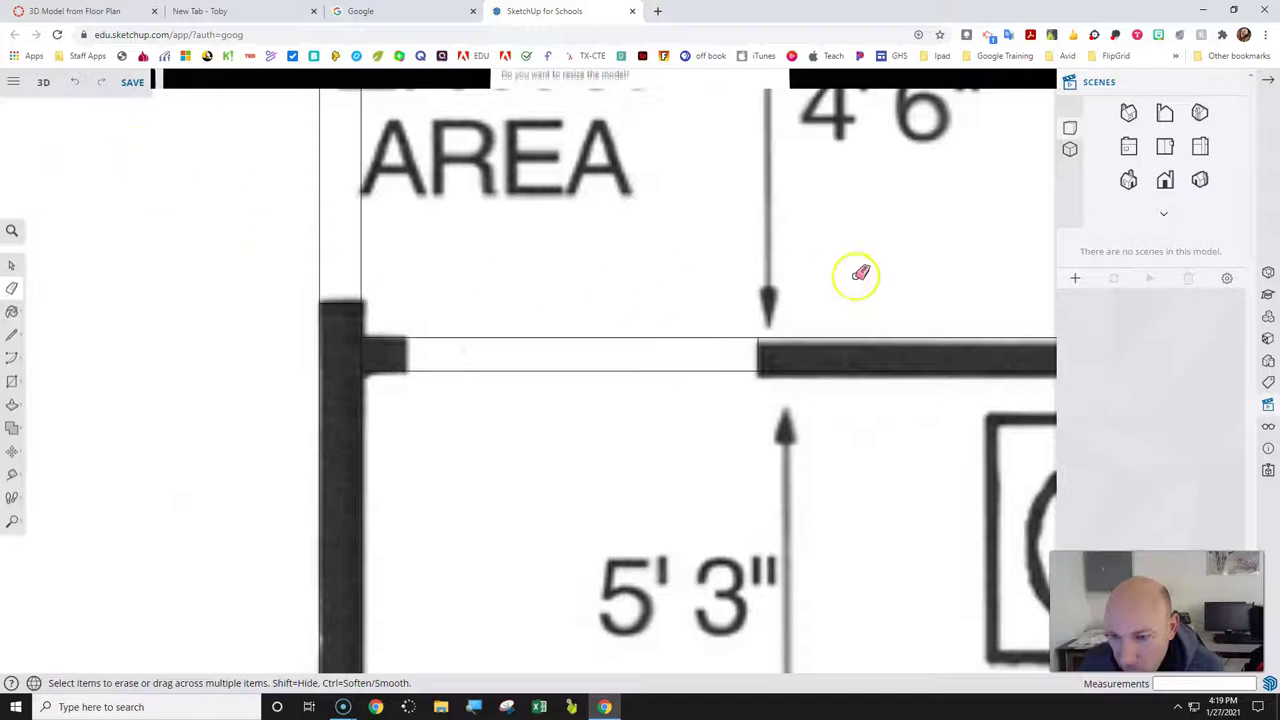
pyautogui.scroll(-4, 800, 314)
pyautogui.scroll(-2, 800, 330)
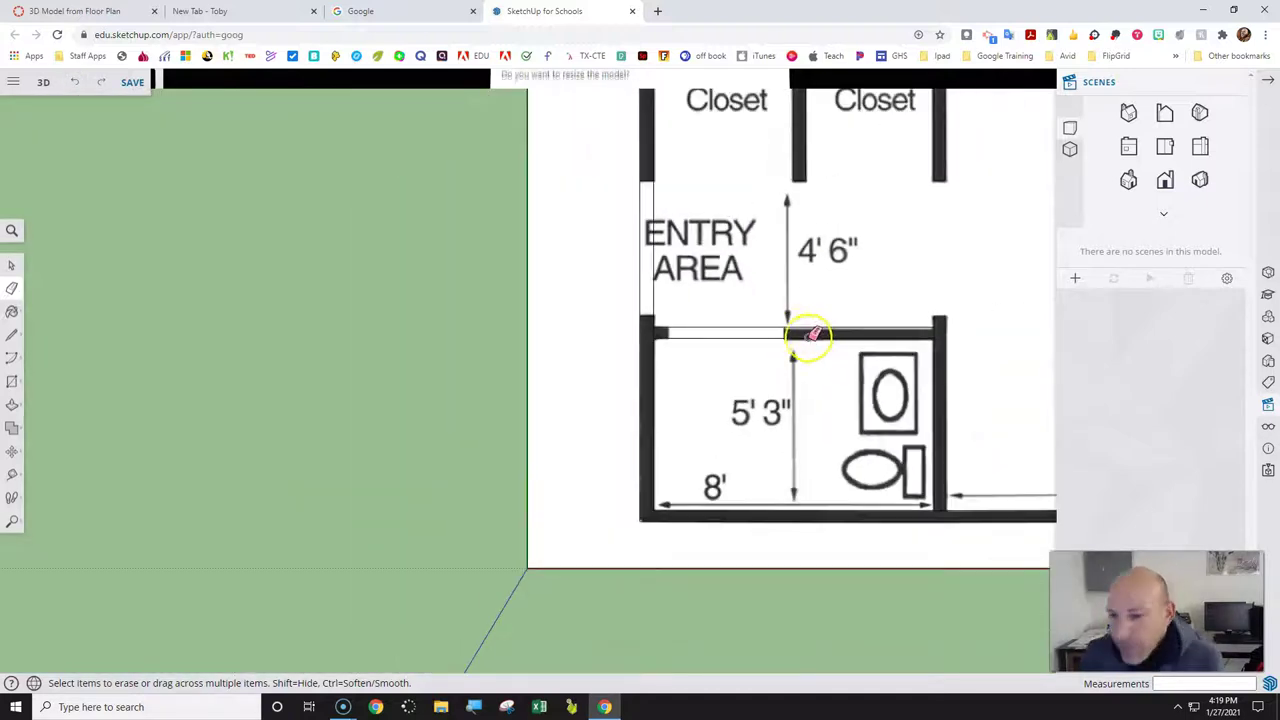
# Erase the dividing segments where the bathroom wall stub meets the entry-side outer wall and the partition meets the lower outer wall.
pyautogui.scroll(-3, 800, 318)
pyautogui.scroll(8, 712, 330)
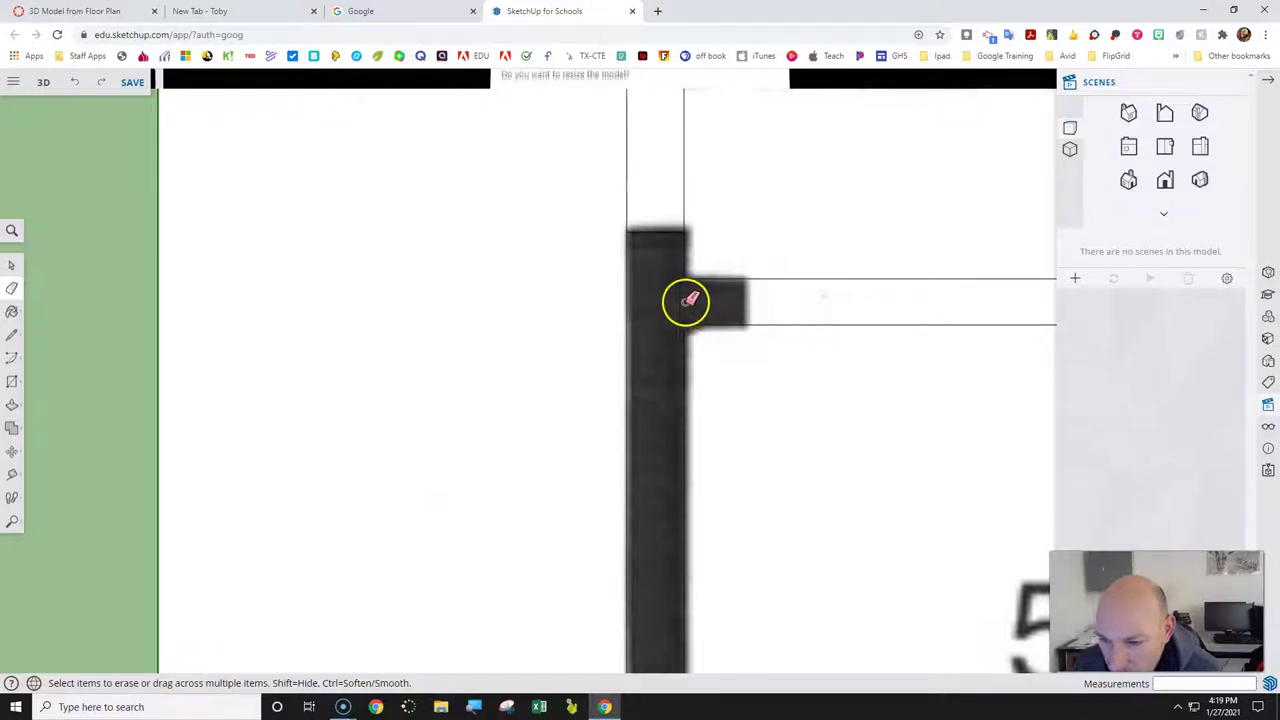
pyautogui.scroll(-6, 690, 300)
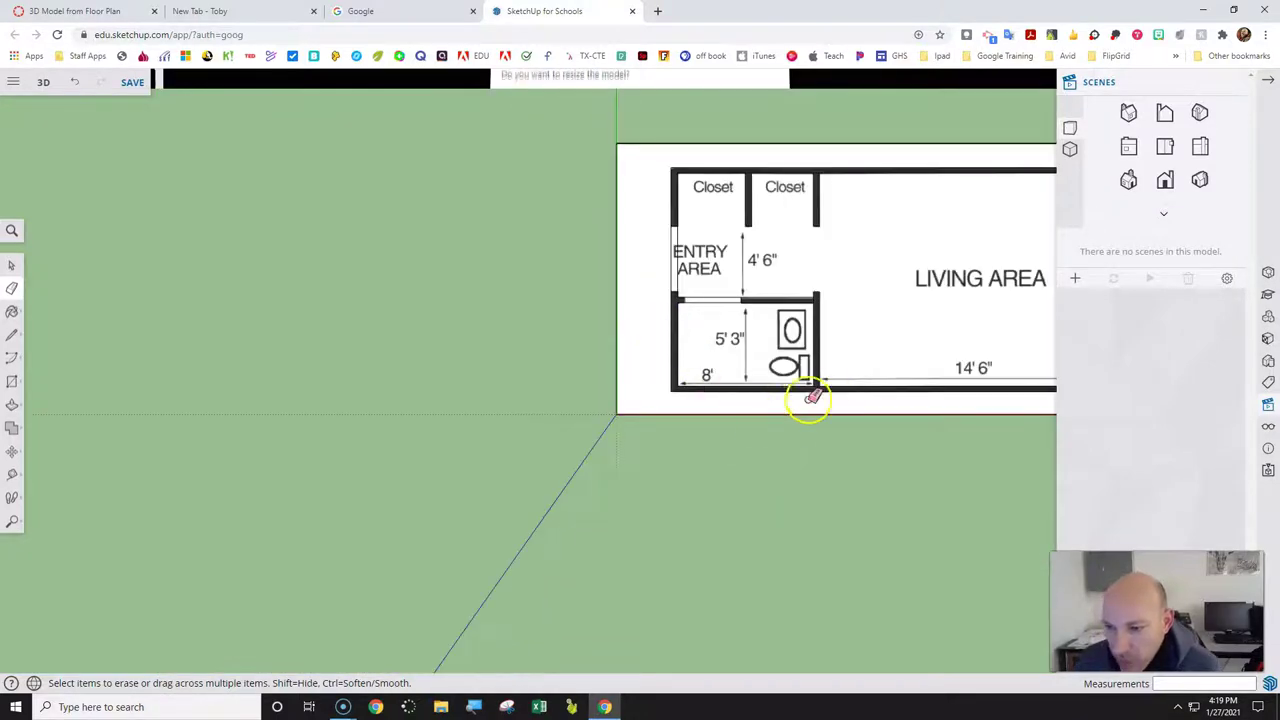
pyautogui.scroll(2, 833, 378)
pyautogui.scroll(5, 833, 378)
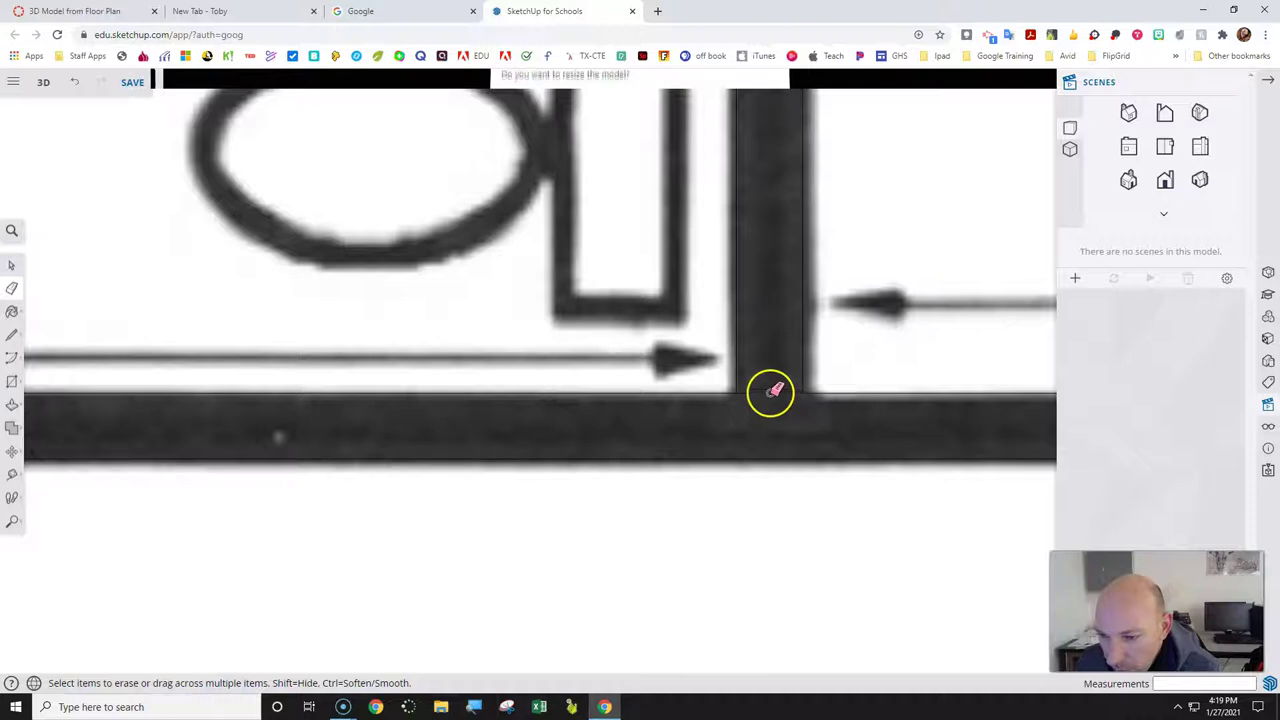
pyautogui.scroll(-5, 768, 385)
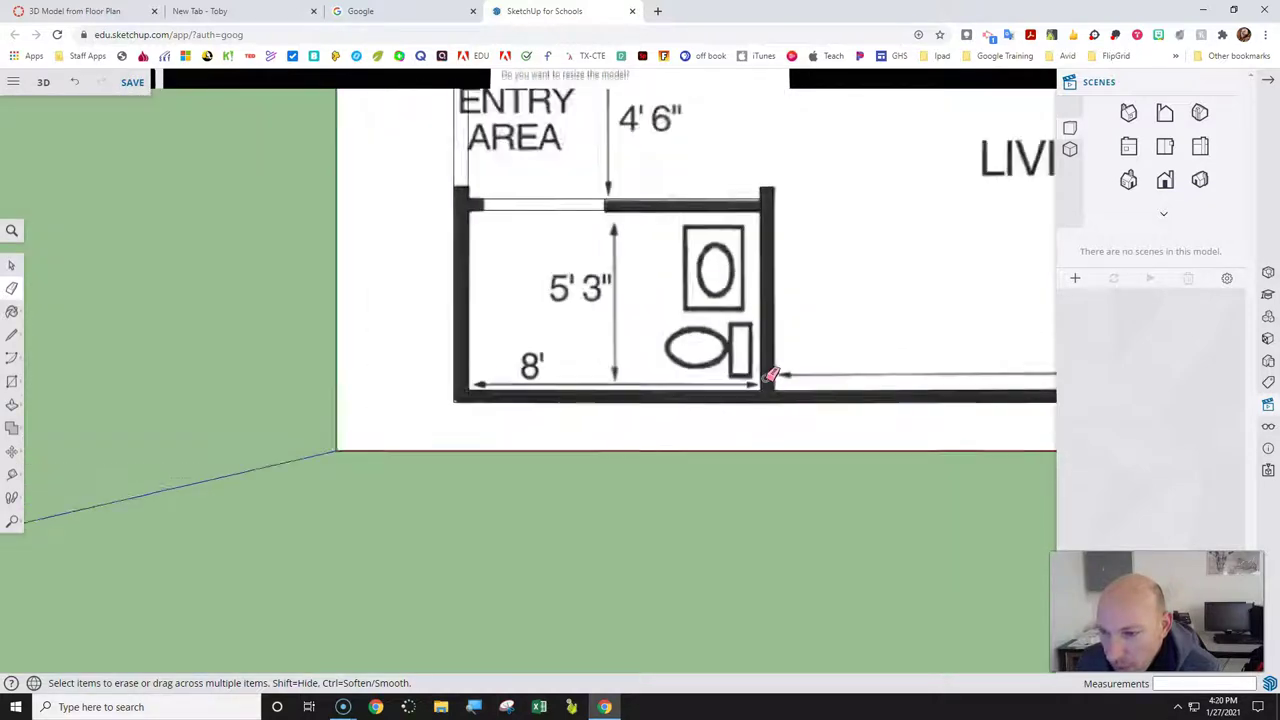
# Erase the line segment separating the bathroom's upper wall from the partition beside the living area.
pyautogui.scroll(6, 766, 300)
pyautogui.scroll(3, 763, 268)
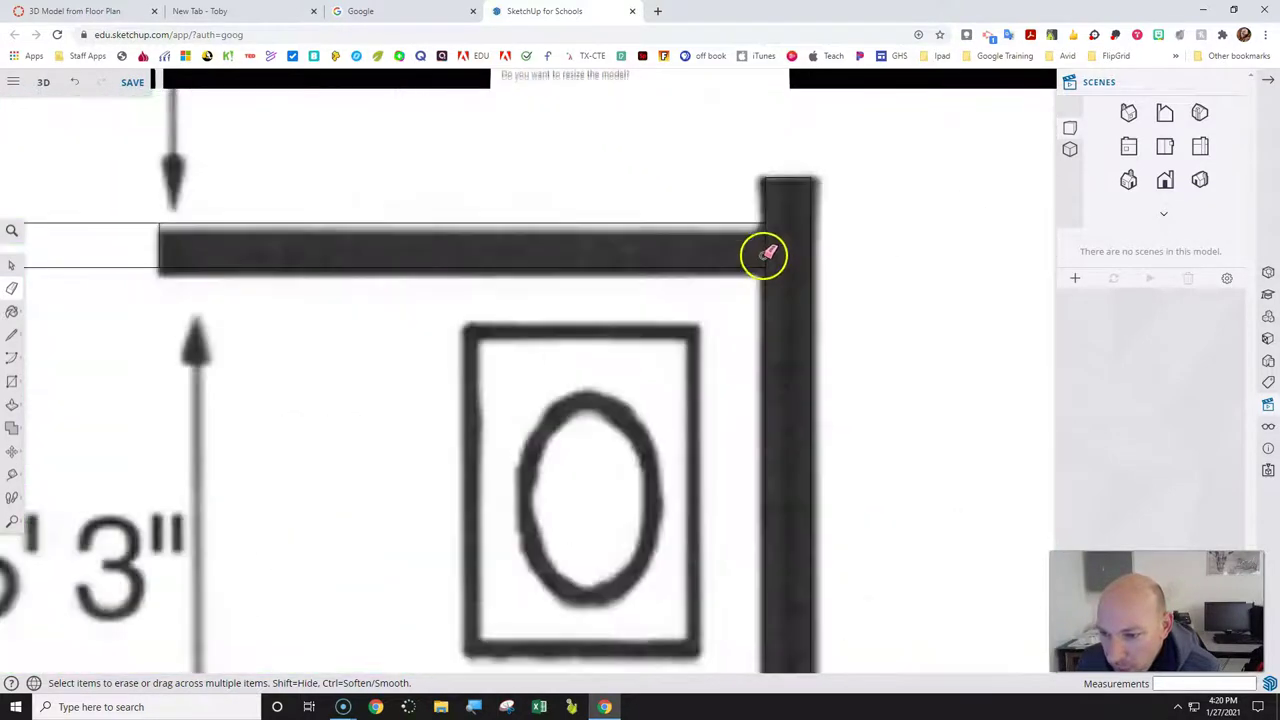
pyautogui.click(771, 249)
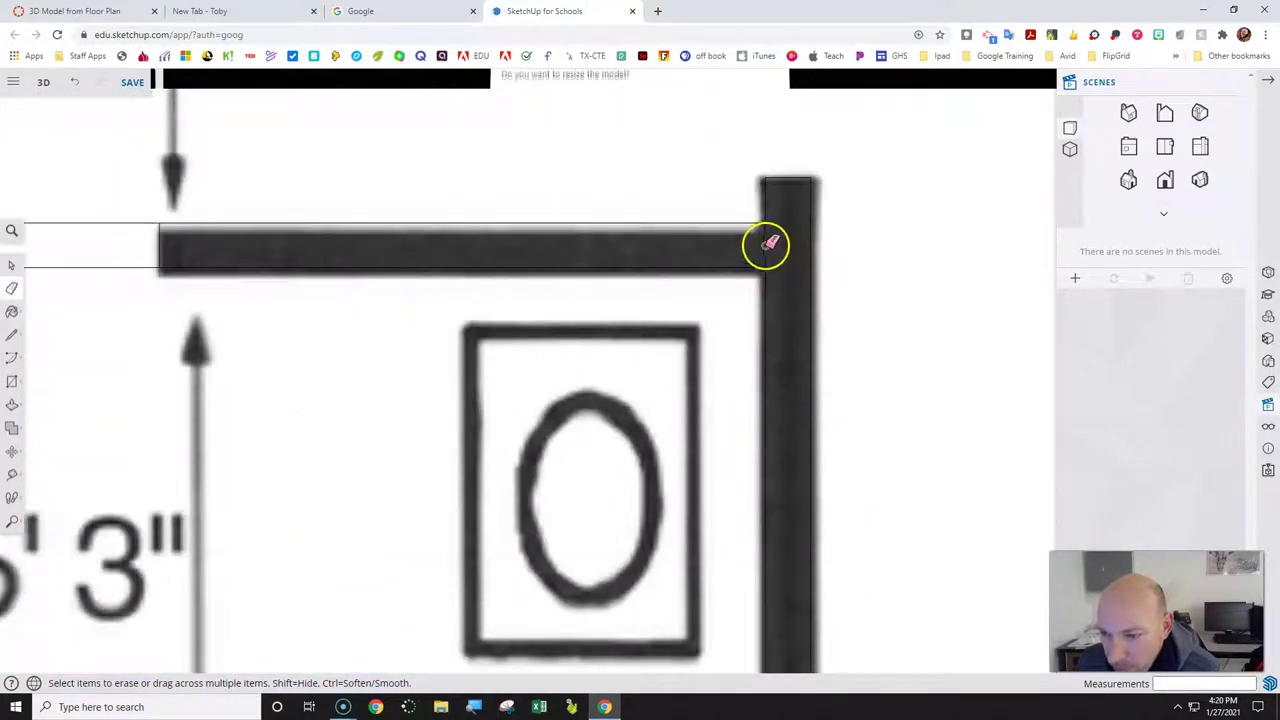
pyautogui.scroll(-5, 771, 249)
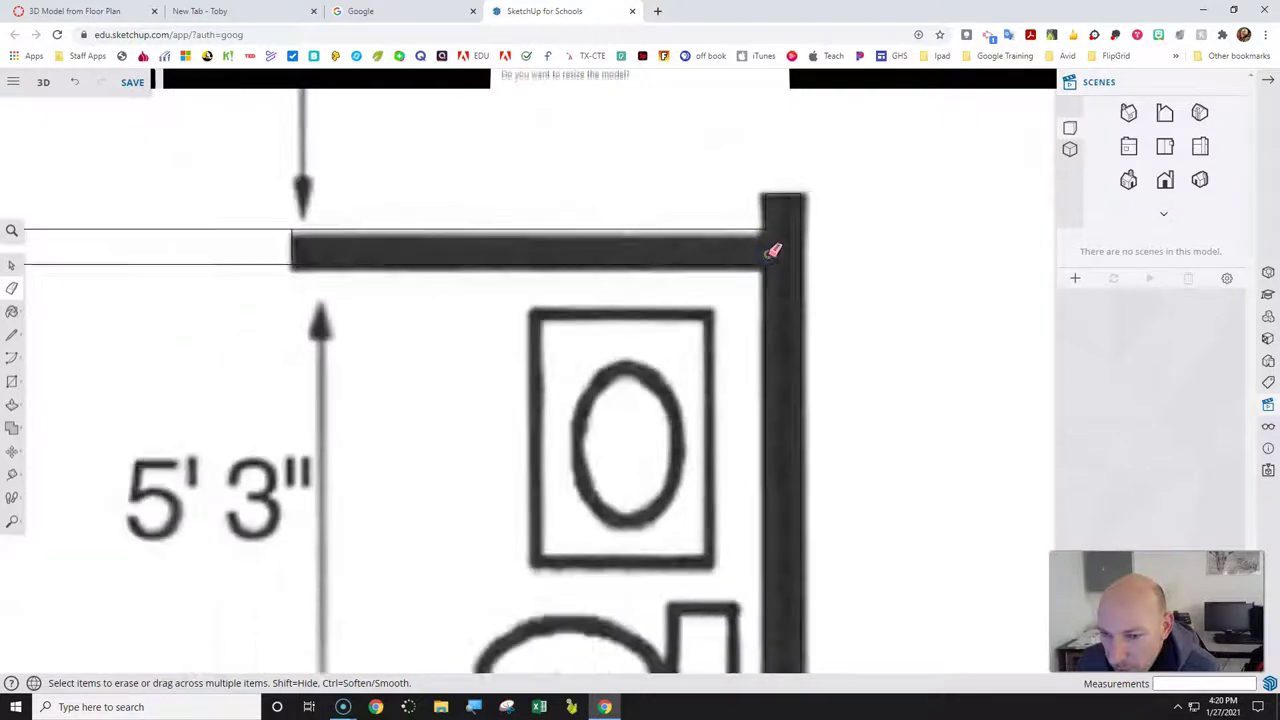
pyautogui.scroll(1, 737, 257)
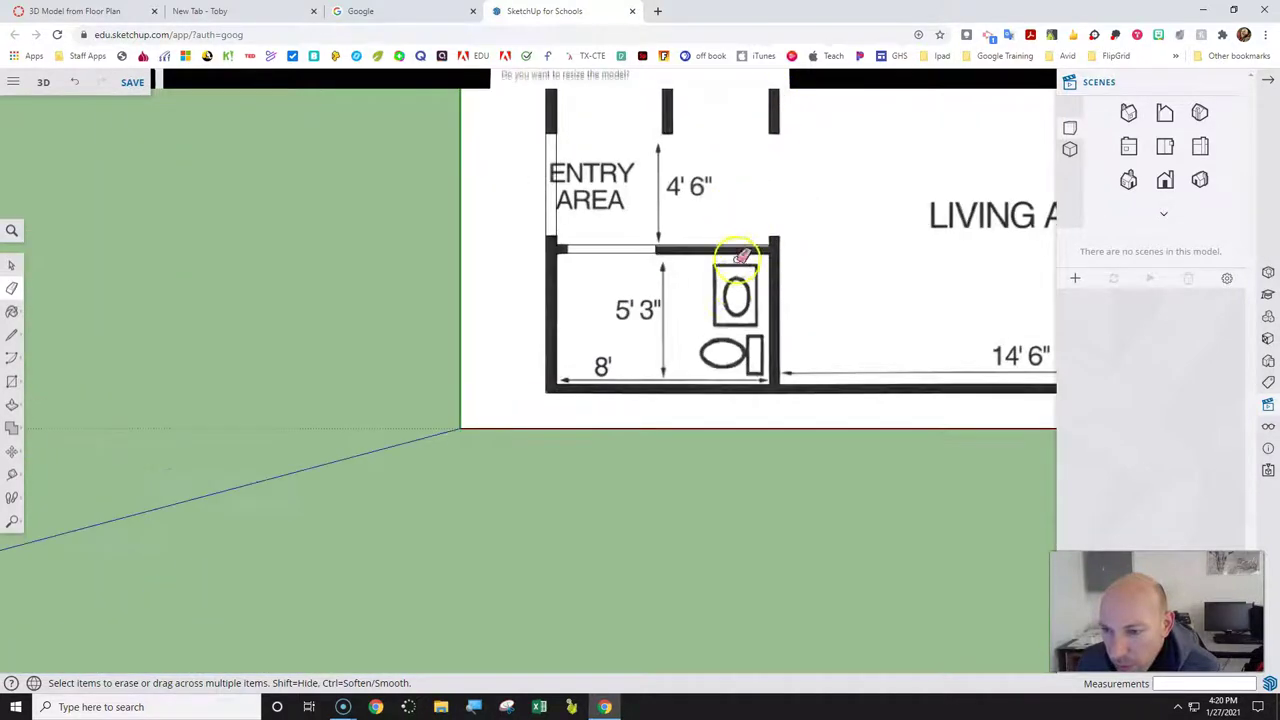
# Erase the line segments separating the two closet walls from the upper outer wall.
pyautogui.scroll(-3, 737, 286)
pyautogui.scroll(6, 765, 166)
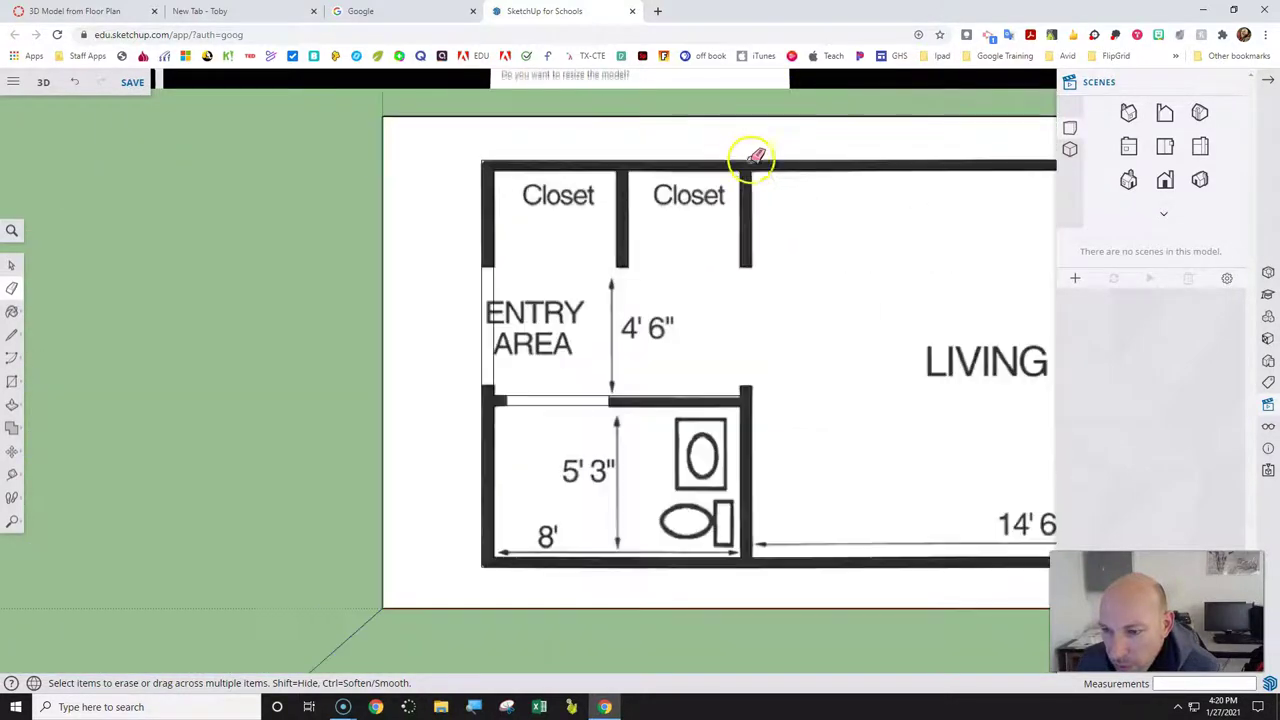
pyautogui.moveTo(752, 194); pyautogui.dragTo(413, 197)
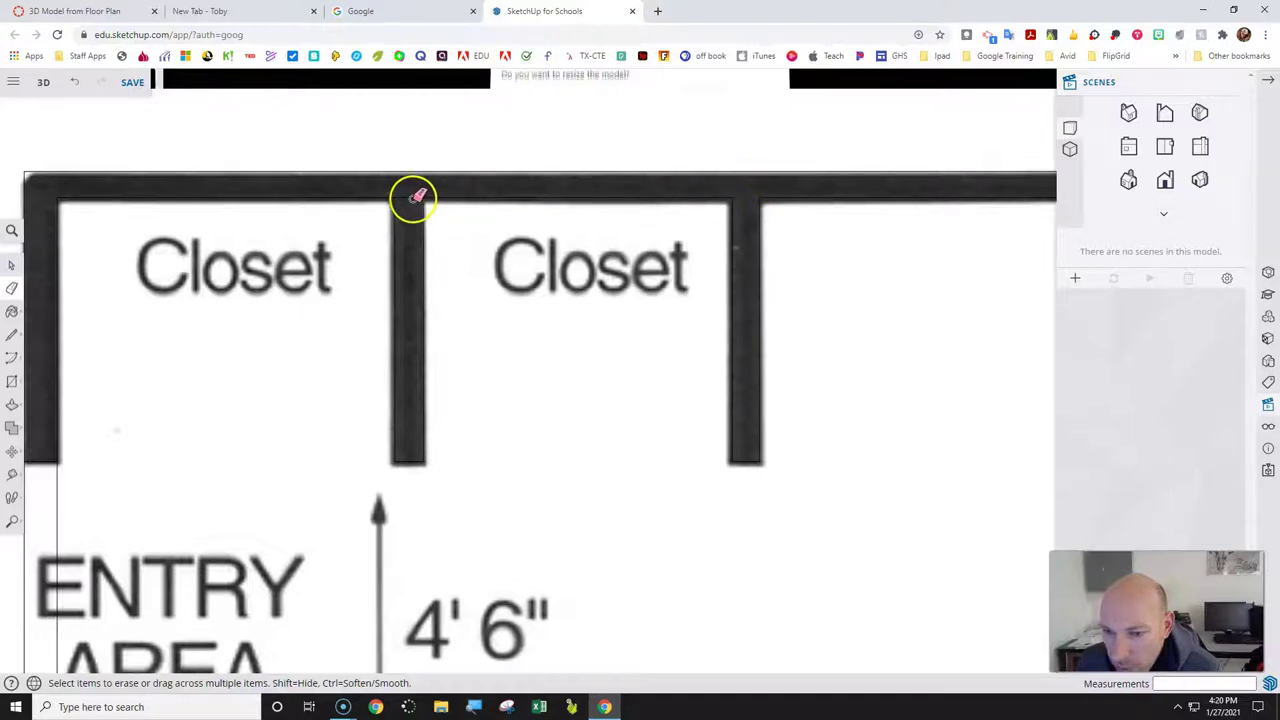
pyautogui.scroll(-6, 677, 314)
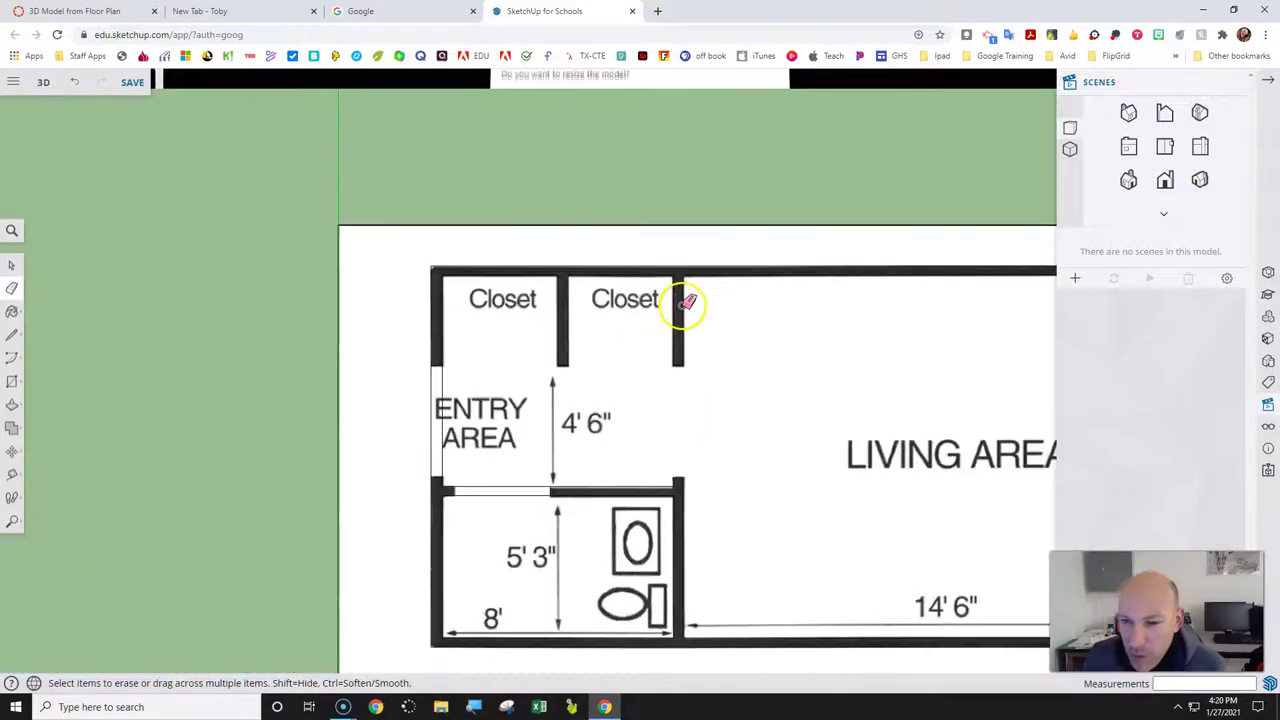
# Orbit from the top-down view to an angled 3D view of the whole floor plan.
pyautogui.click(14, 524)
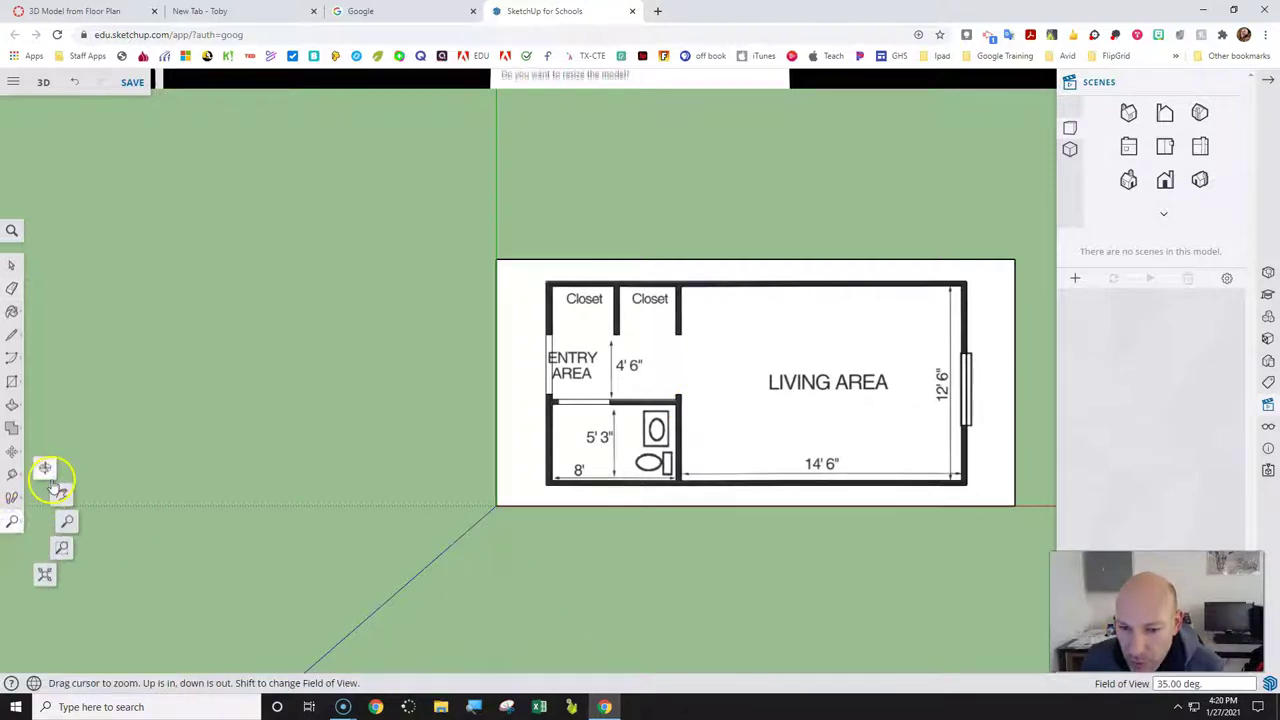
pyautogui.click(43, 468)
pyautogui.moveTo(794, 600); pyautogui.dragTo(802, 405)
pyautogui.click(724, 484)
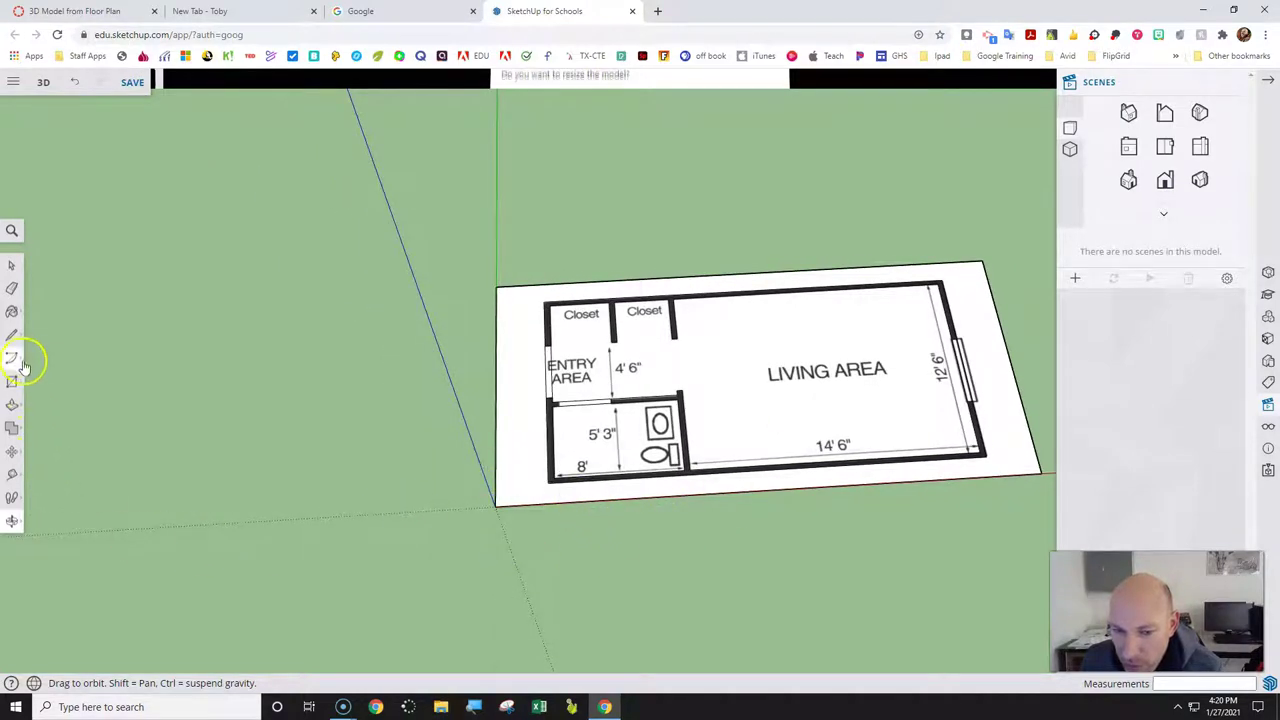
# Extrude the connected bathroom and lower outer wall outline of the floor plan upward to 8'.
pyautogui.click(12, 406)
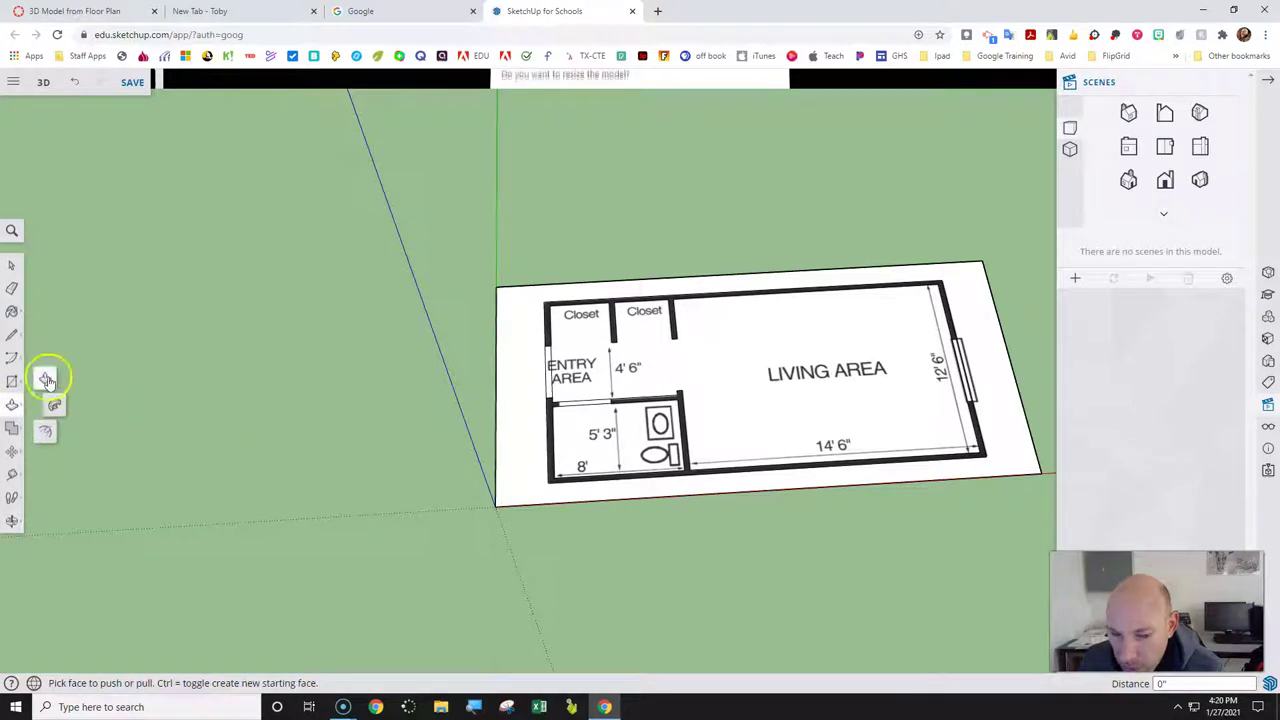
pyautogui.scroll(3, 567, 485)
pyautogui.scroll(1, 567, 485)
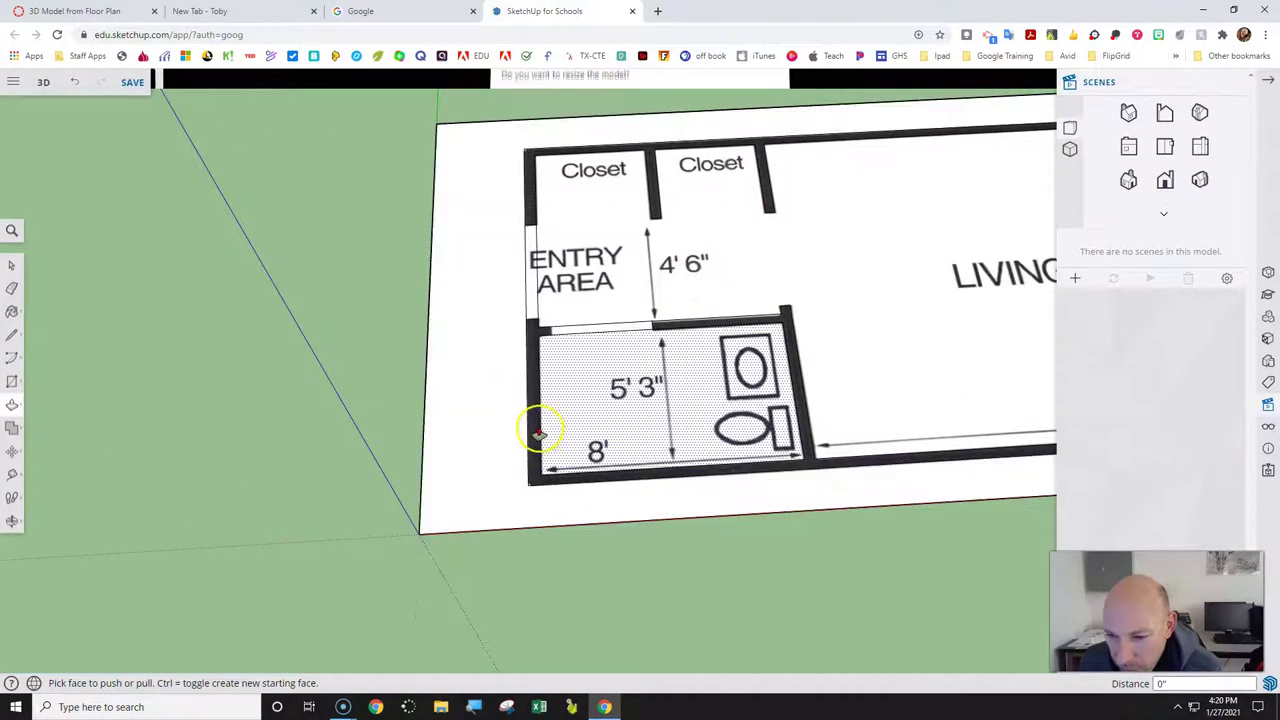
pyautogui.moveTo(531, 430); pyautogui.dragTo(500, 386)
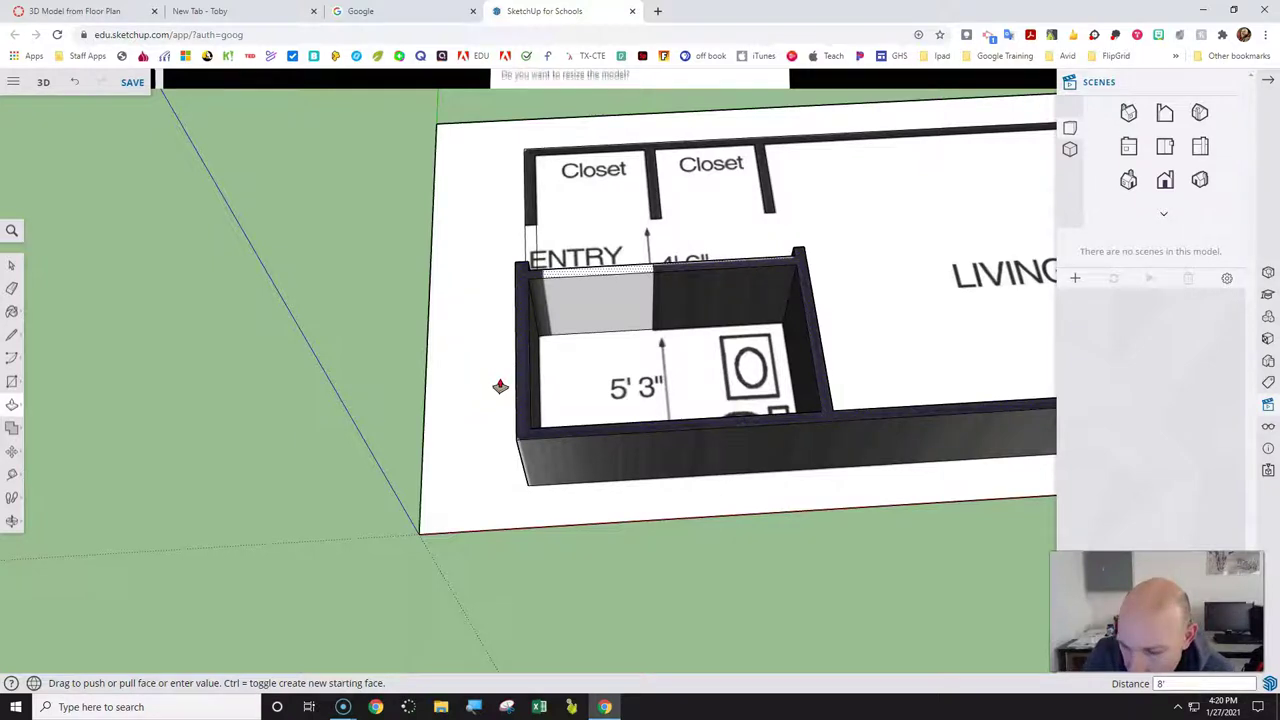
pyautogui.press('Return')
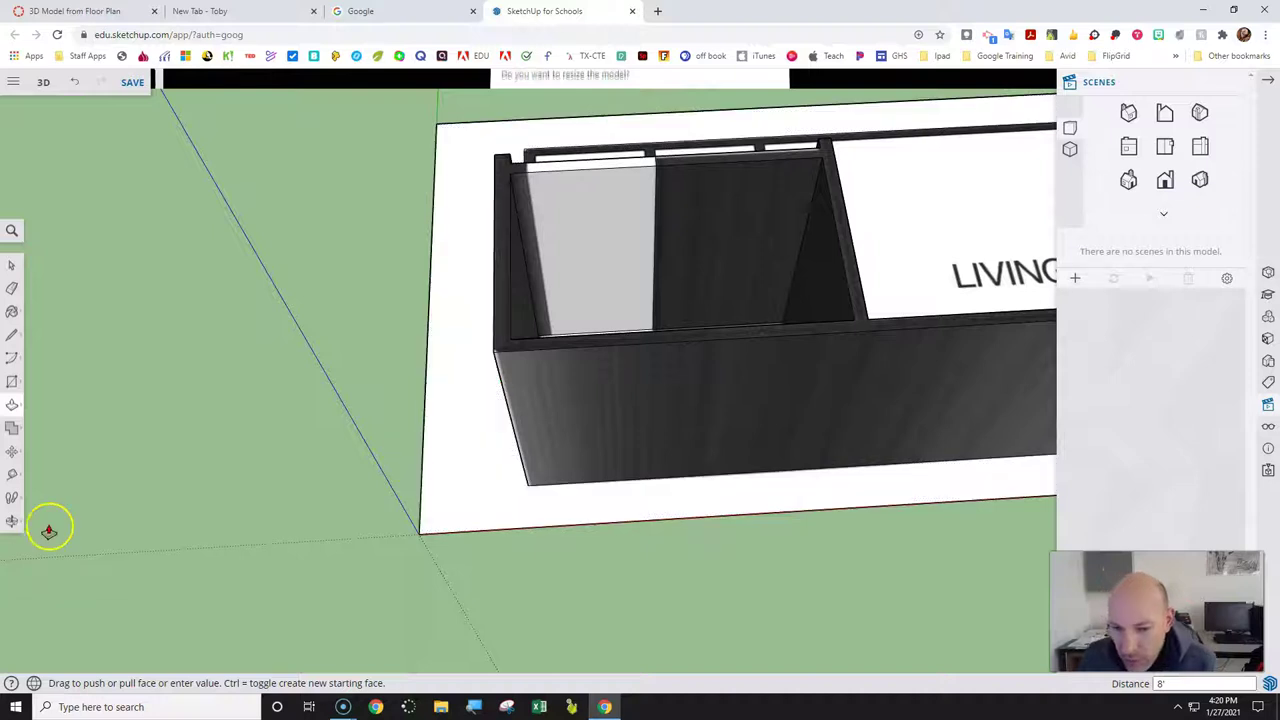
# Extrude the upper outer wall outline together with its closet walls upward to 8'.
pyautogui.click(14, 519)
pyautogui.moveTo(651, 514); pyautogui.dragTo(494, 406)
pyautogui.moveTo(513, 476); pyautogui.dragTo(500, 580)
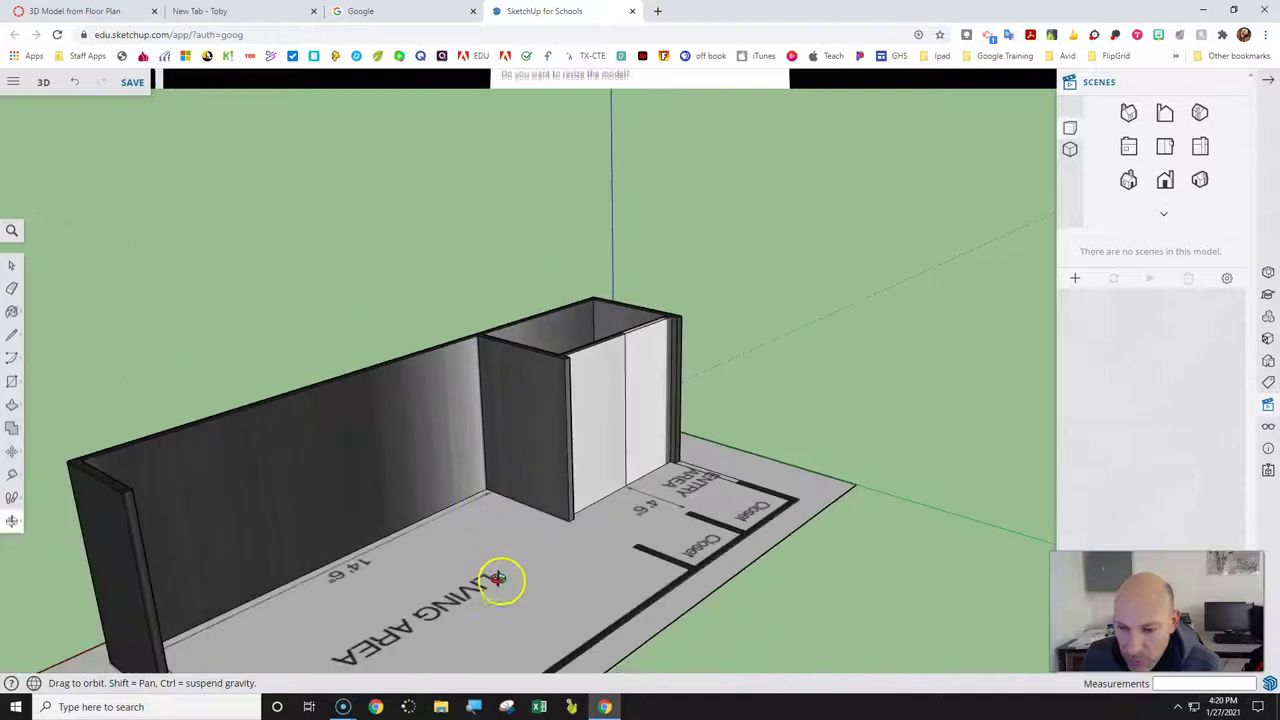
pyautogui.moveTo(663, 623); pyautogui.dragTo(253, 583)
pyautogui.click(12, 404)
pyautogui.scroll(3, 720, 570)
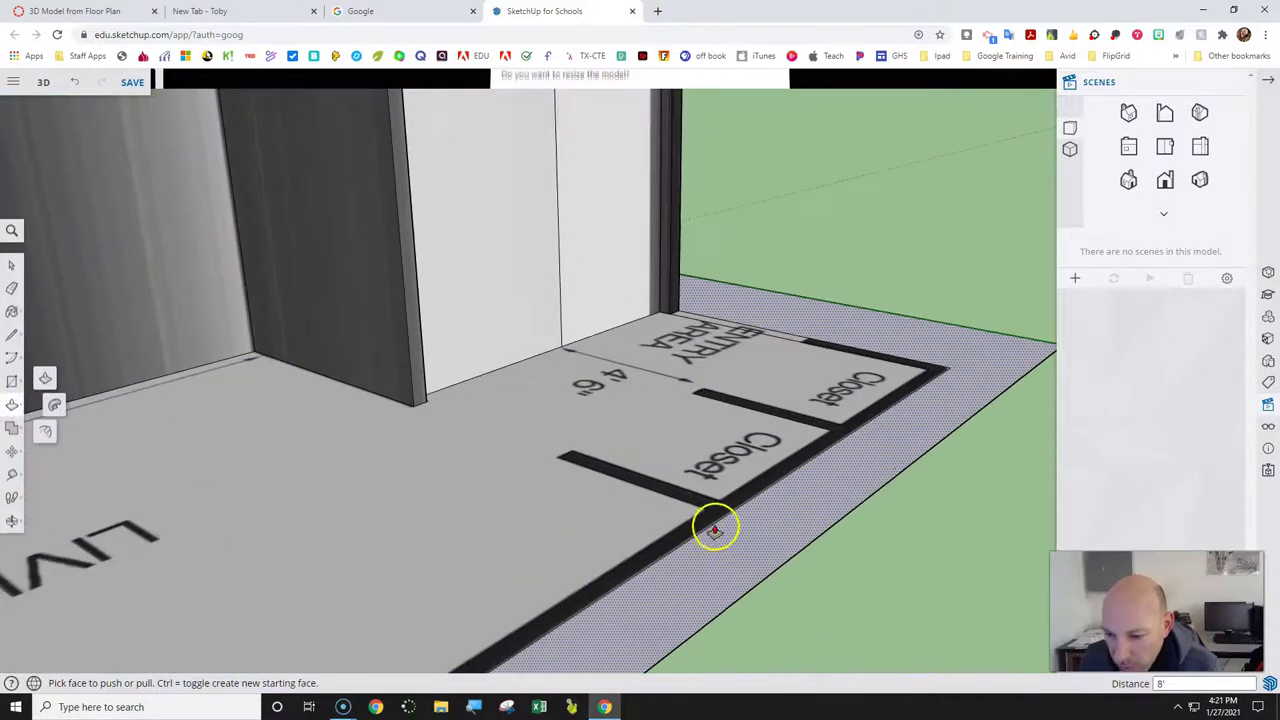
pyautogui.moveTo(716, 518); pyautogui.dragTo(713, 470)
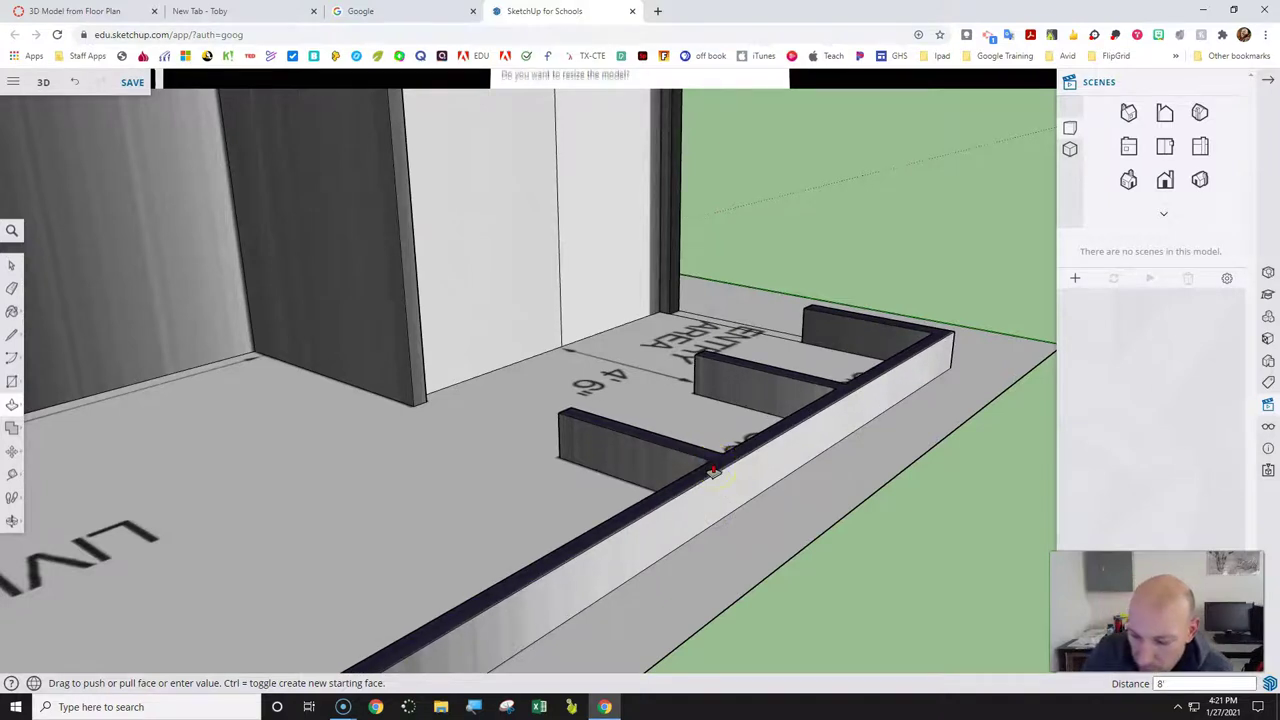
pyautogui.press('Return')
pyautogui.scroll(-6, 771, 557)
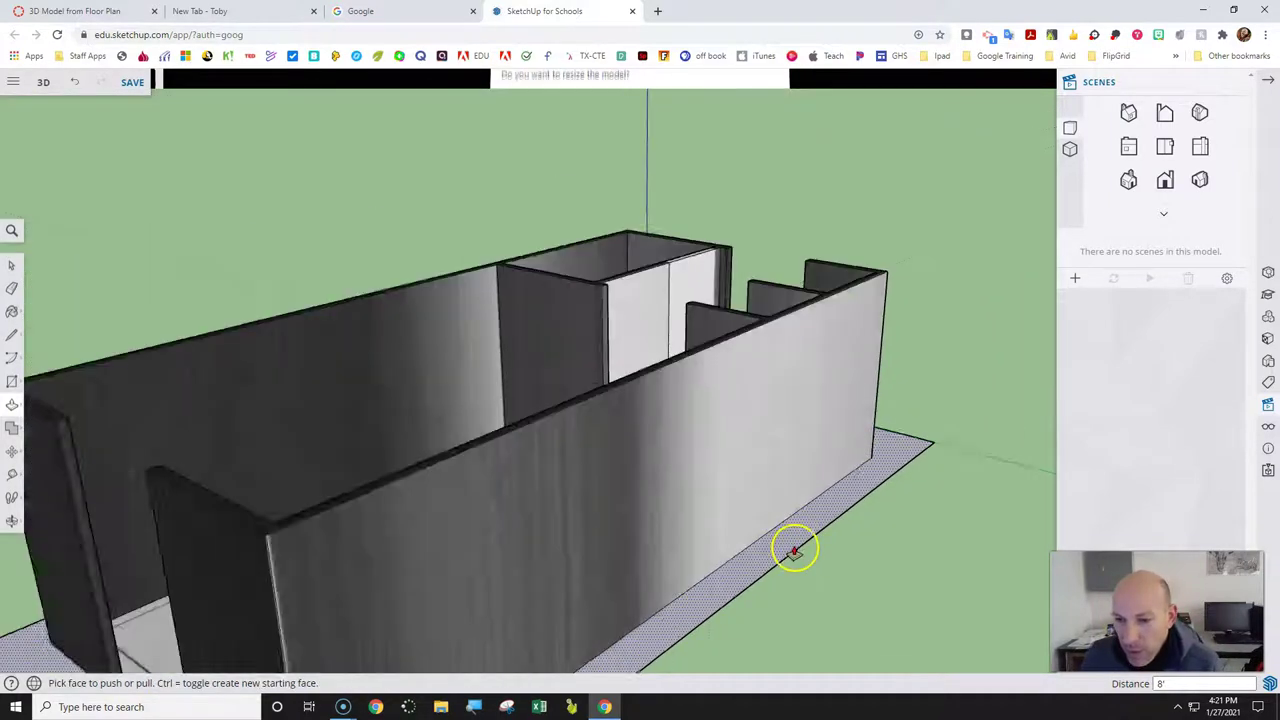
pyautogui.scroll(8, 600, 630)
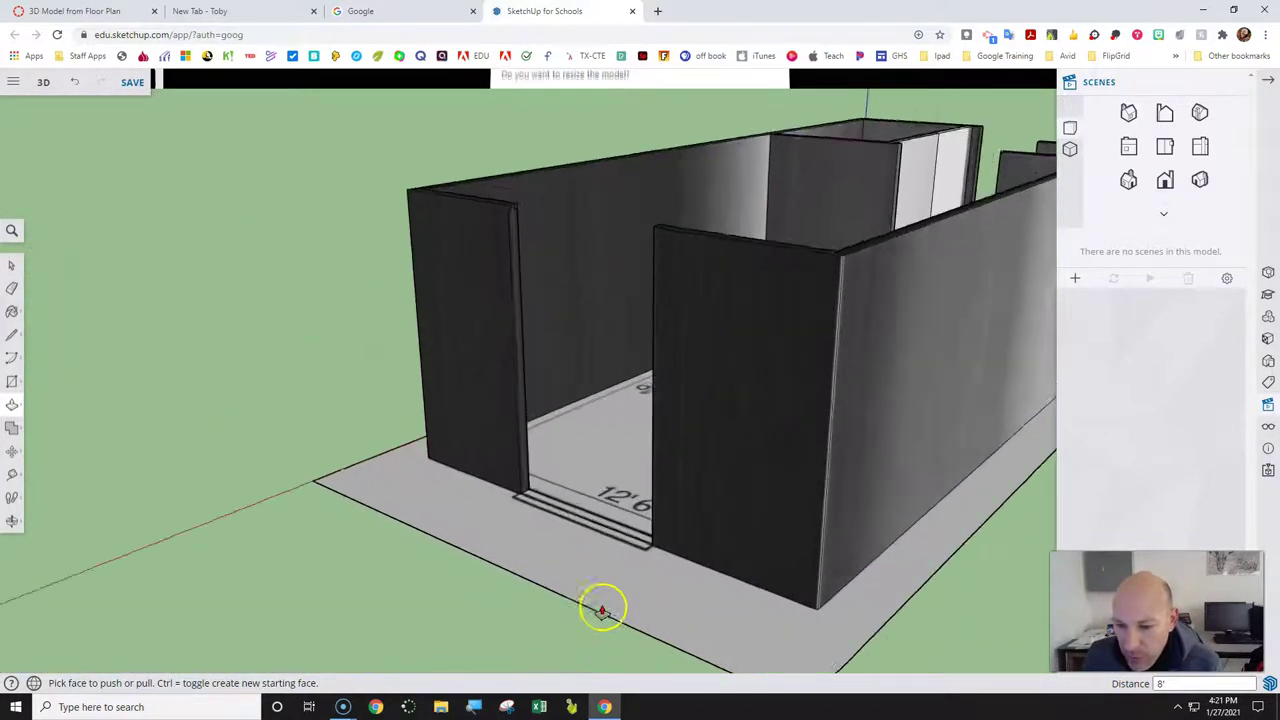
pyautogui.scroll(3, 591, 550)
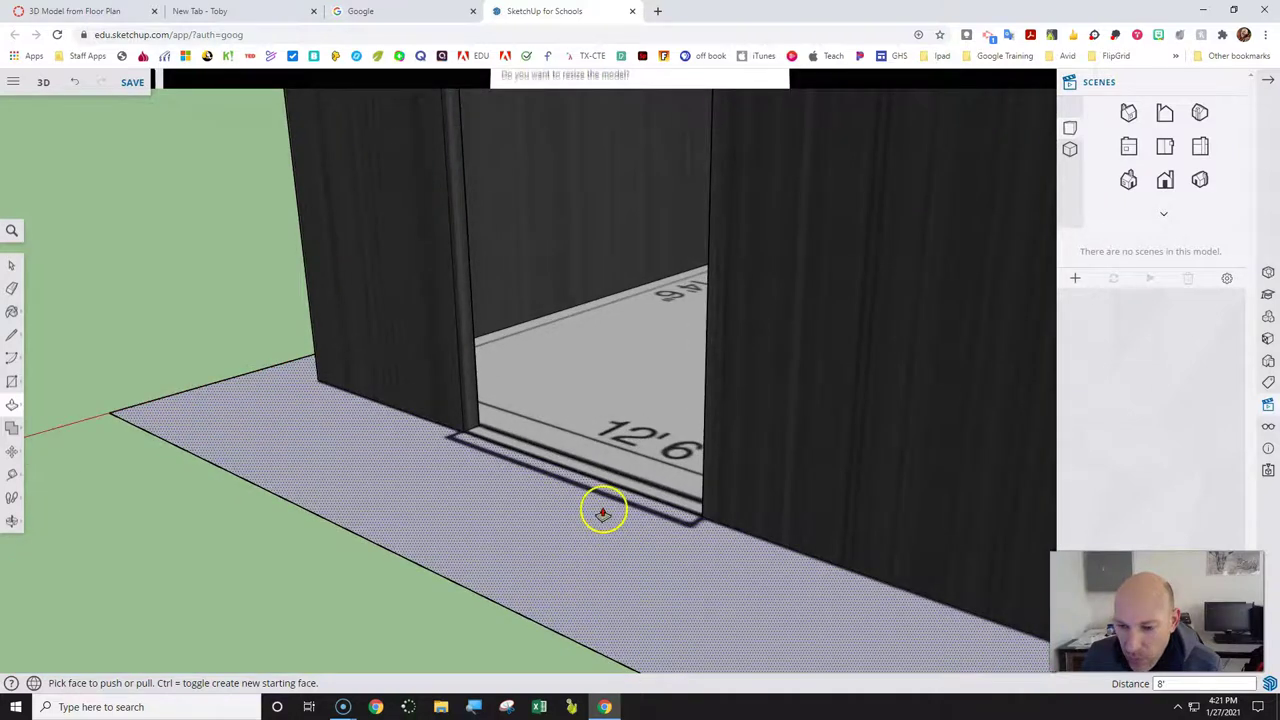
pyautogui.scroll(2, 609, 498)
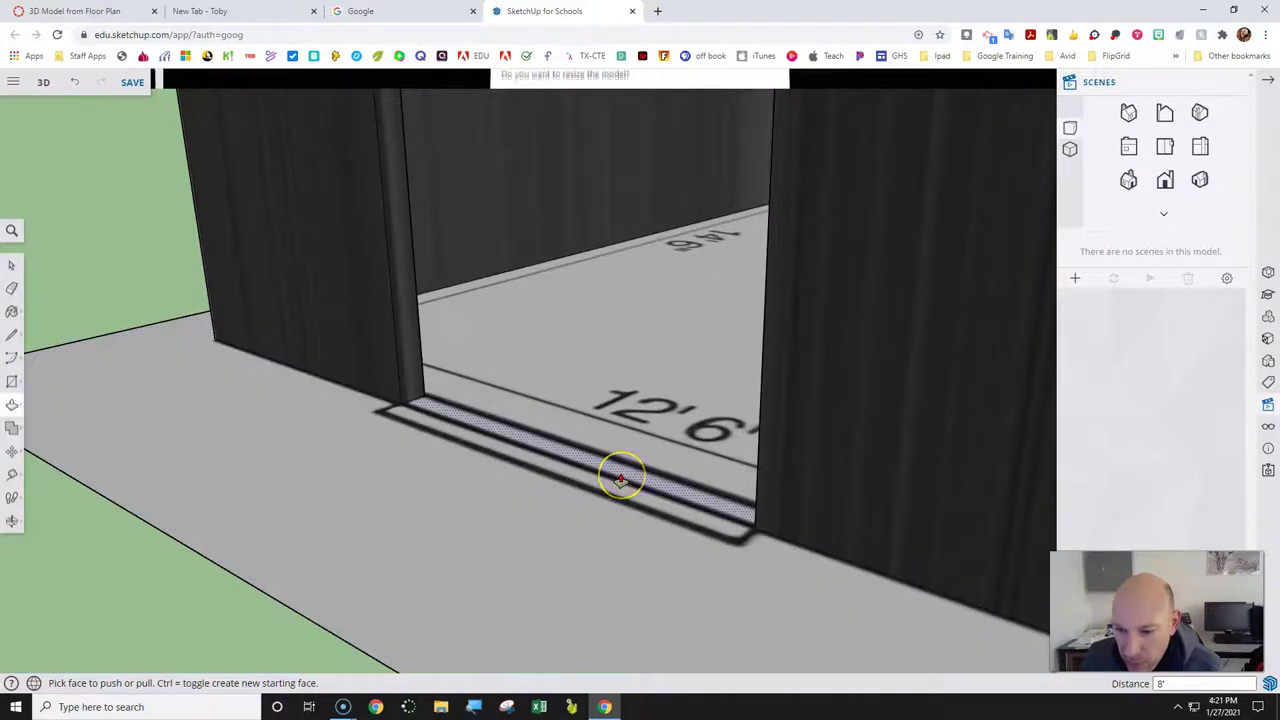
pyautogui.click(622, 478)
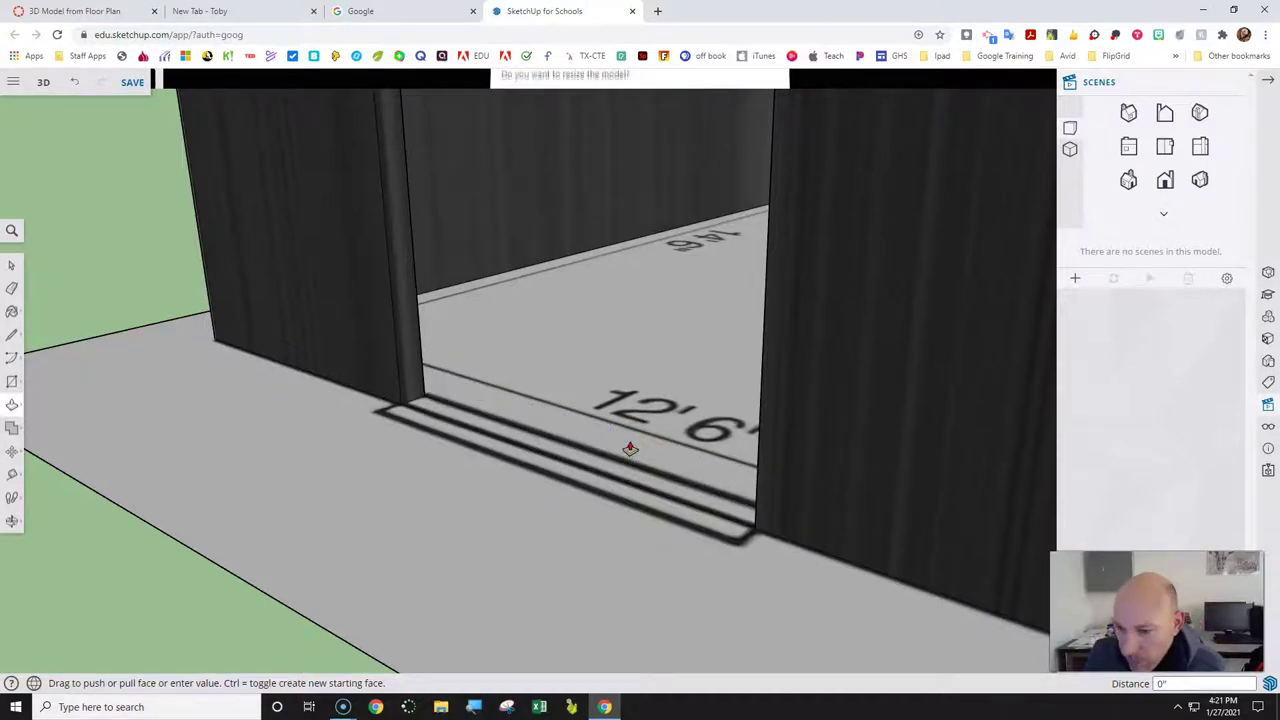
pyautogui.click(680, 498)
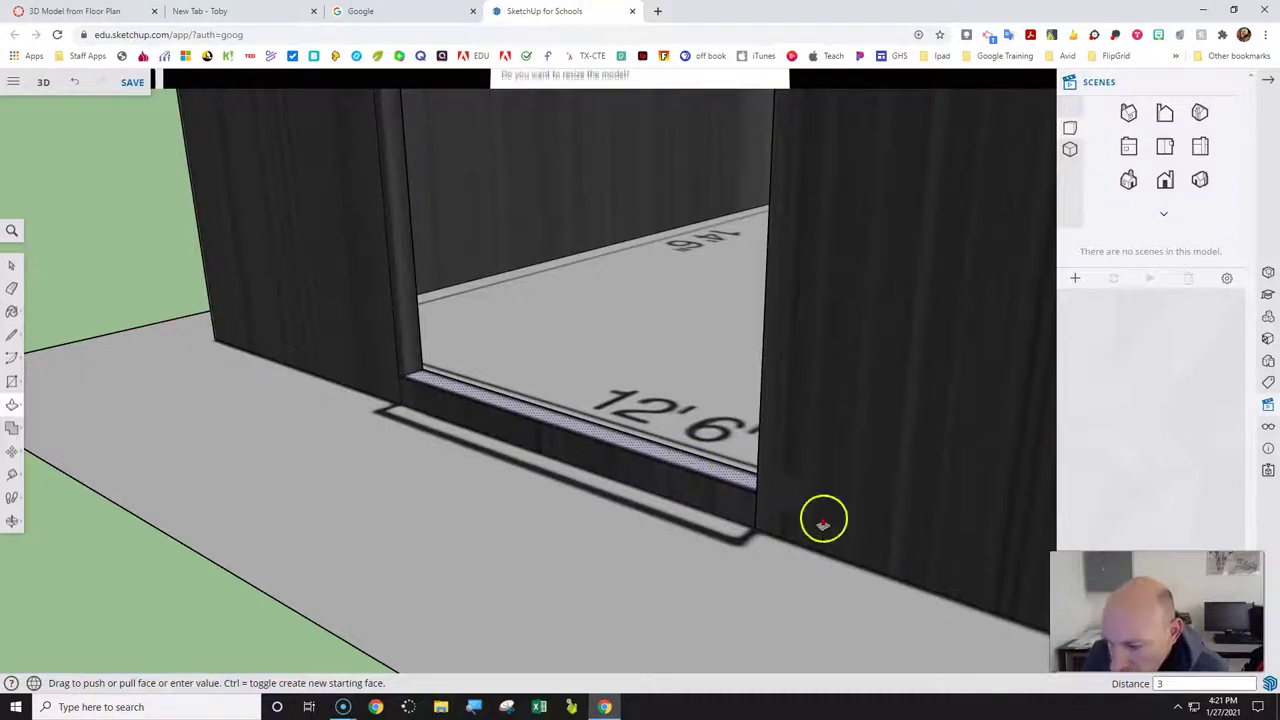
pyautogui.click(823, 517)
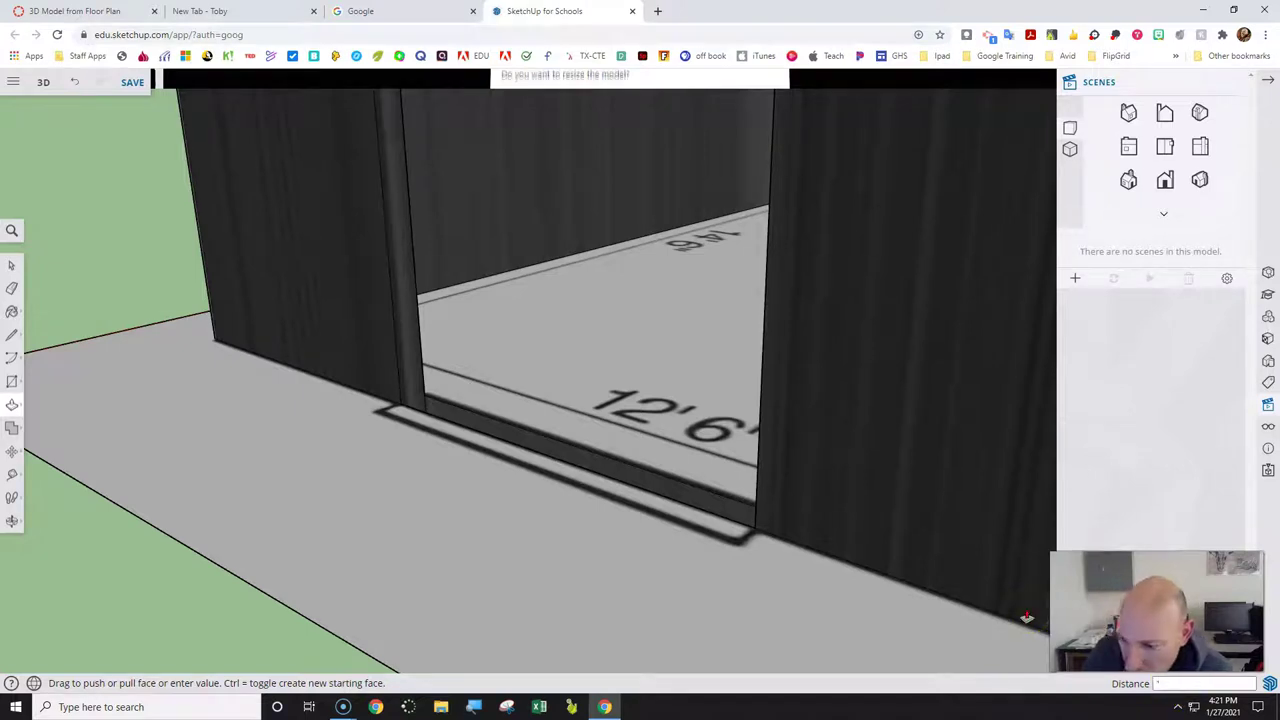
pyautogui.write('0')
pyautogui.press('Return')
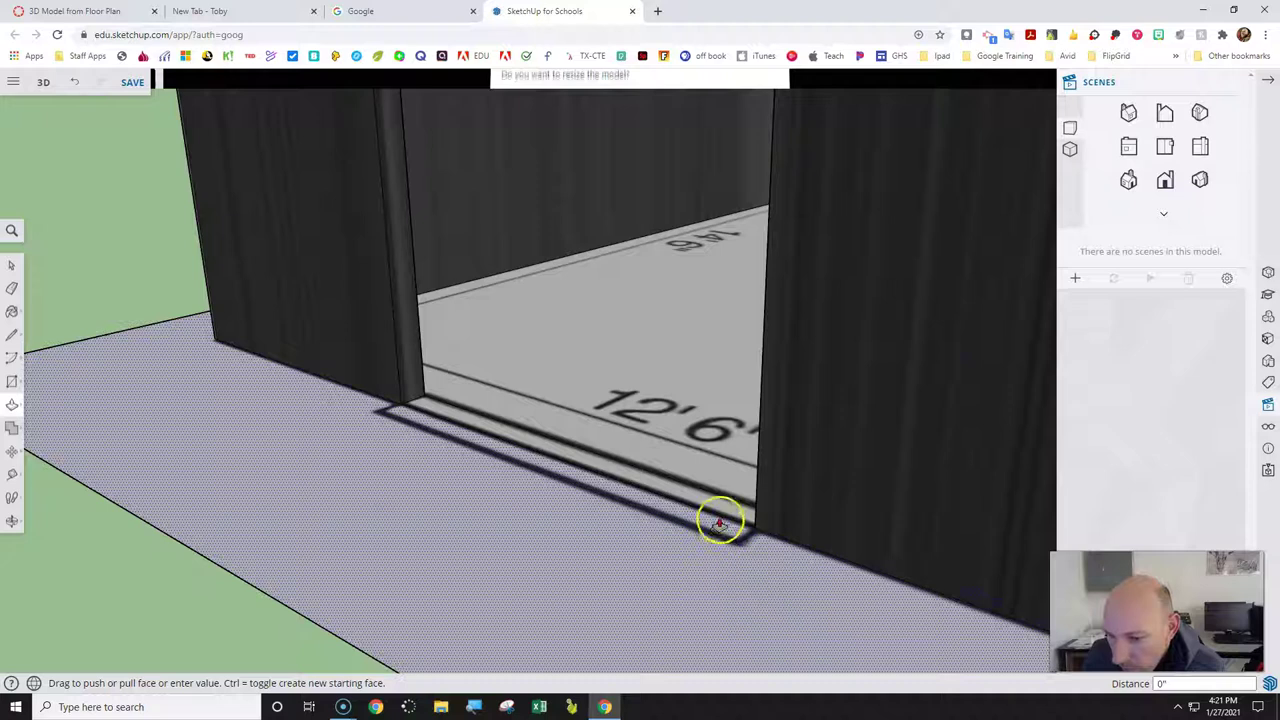
# Try extruding the strip in the living area's window opening to a 3' sill, and undo that extrusion.
pyautogui.moveTo(726, 507); pyautogui.dragTo(731, 455)
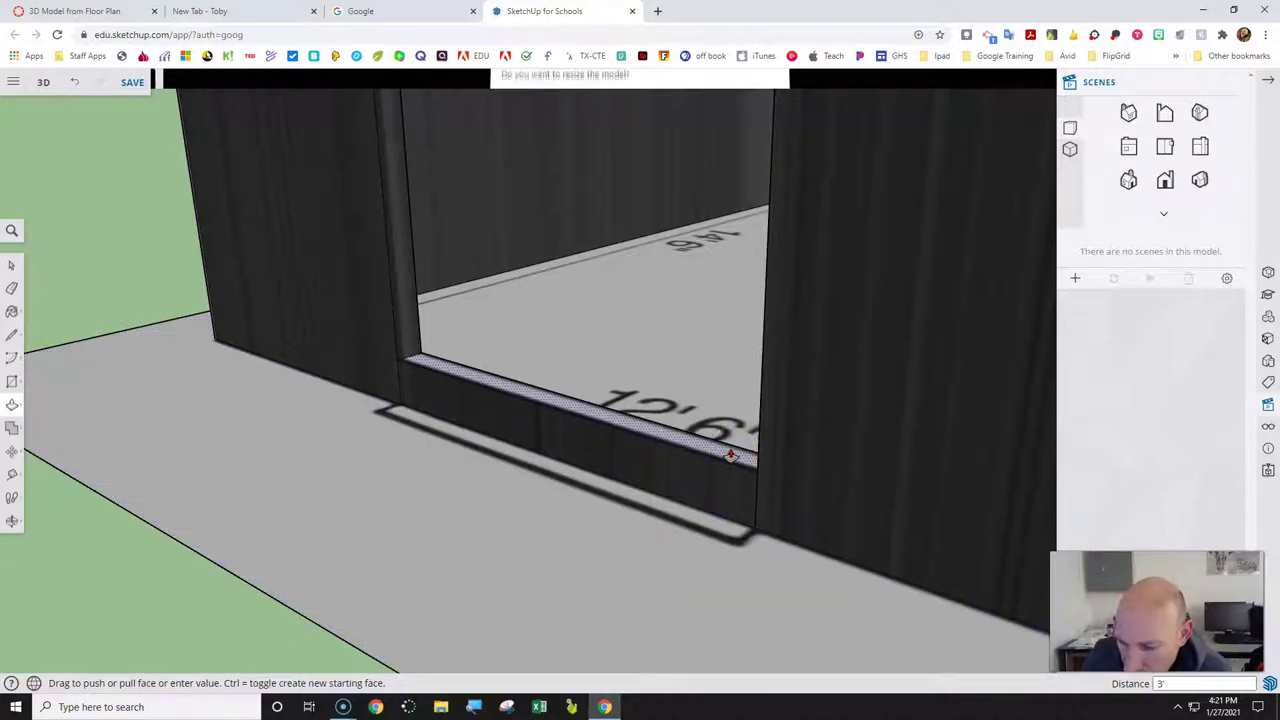
pyautogui.doubleClick(731, 456)
pyautogui.scroll(-10, 617, 449)
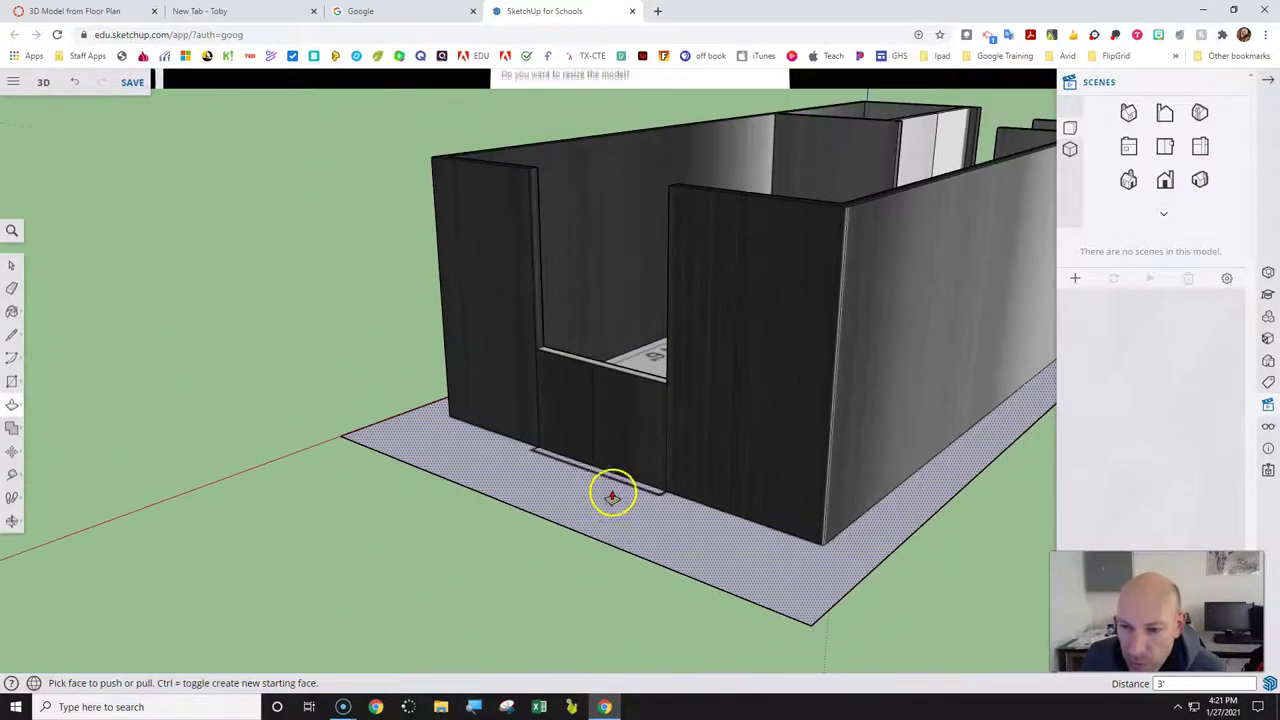
pyautogui.scroll(6, 611, 290)
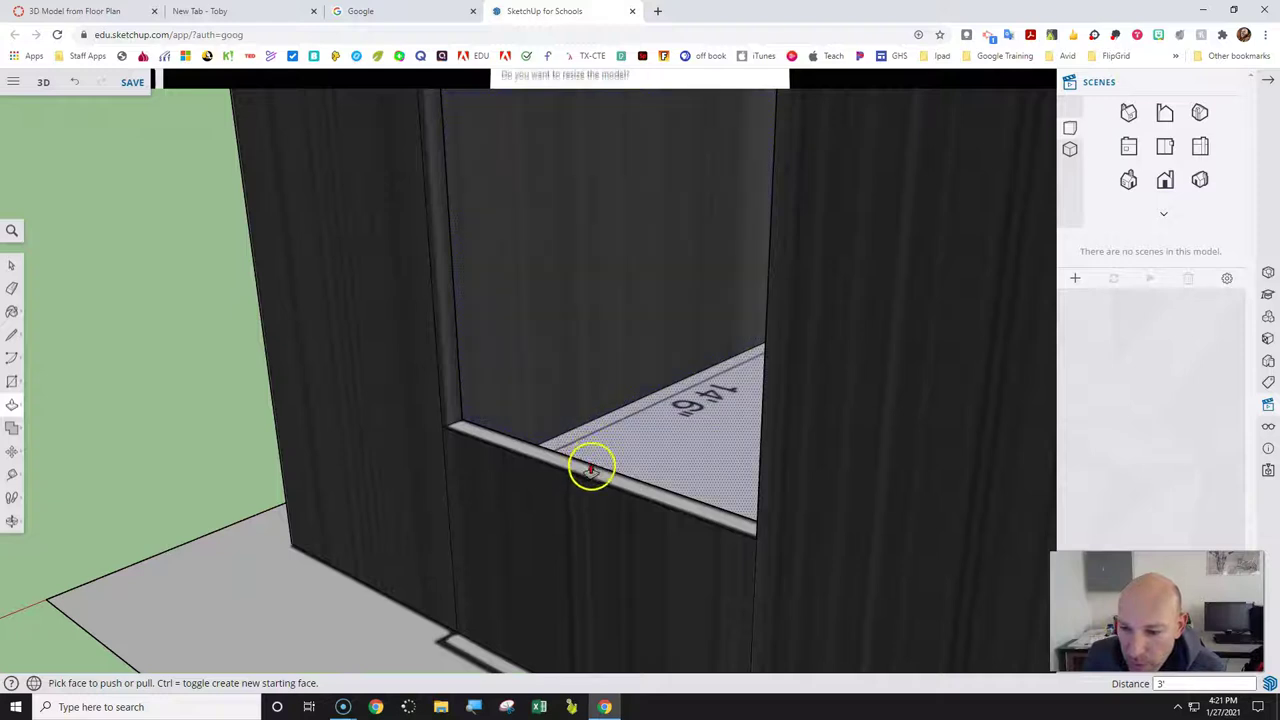
pyautogui.scroll(-2, 590, 466)
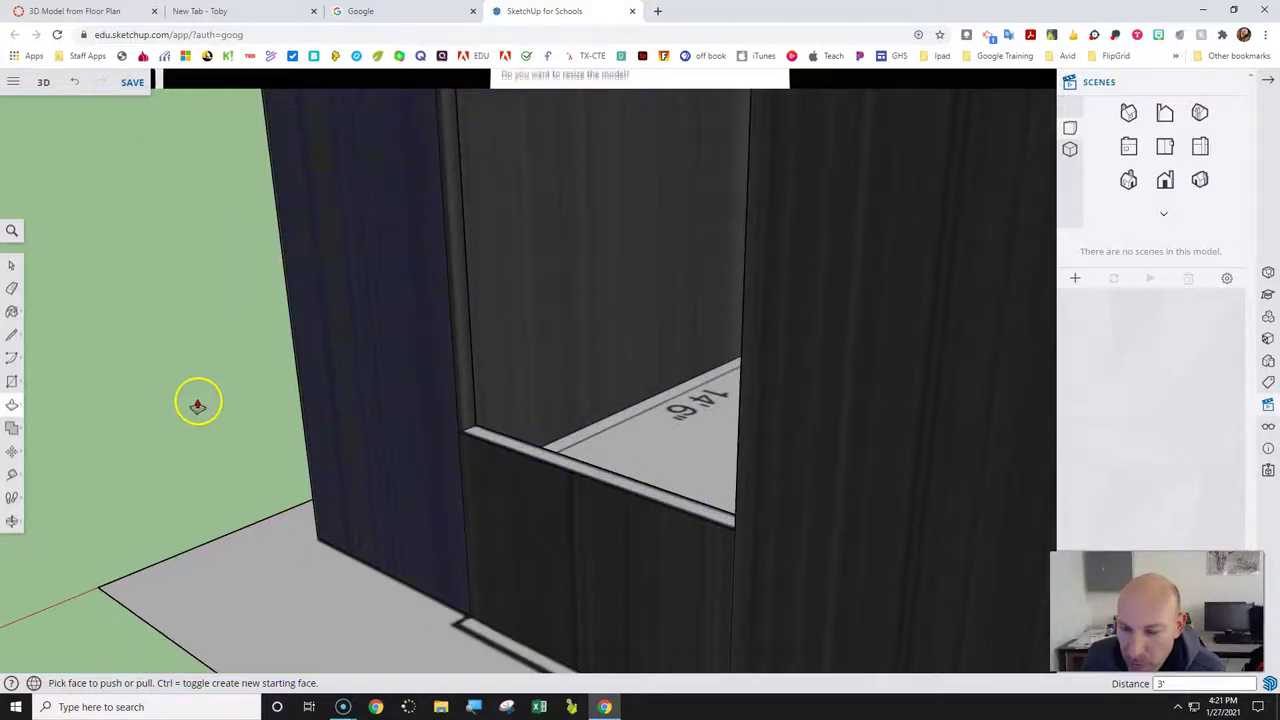
pyautogui.scroll(-5, 183, 406)
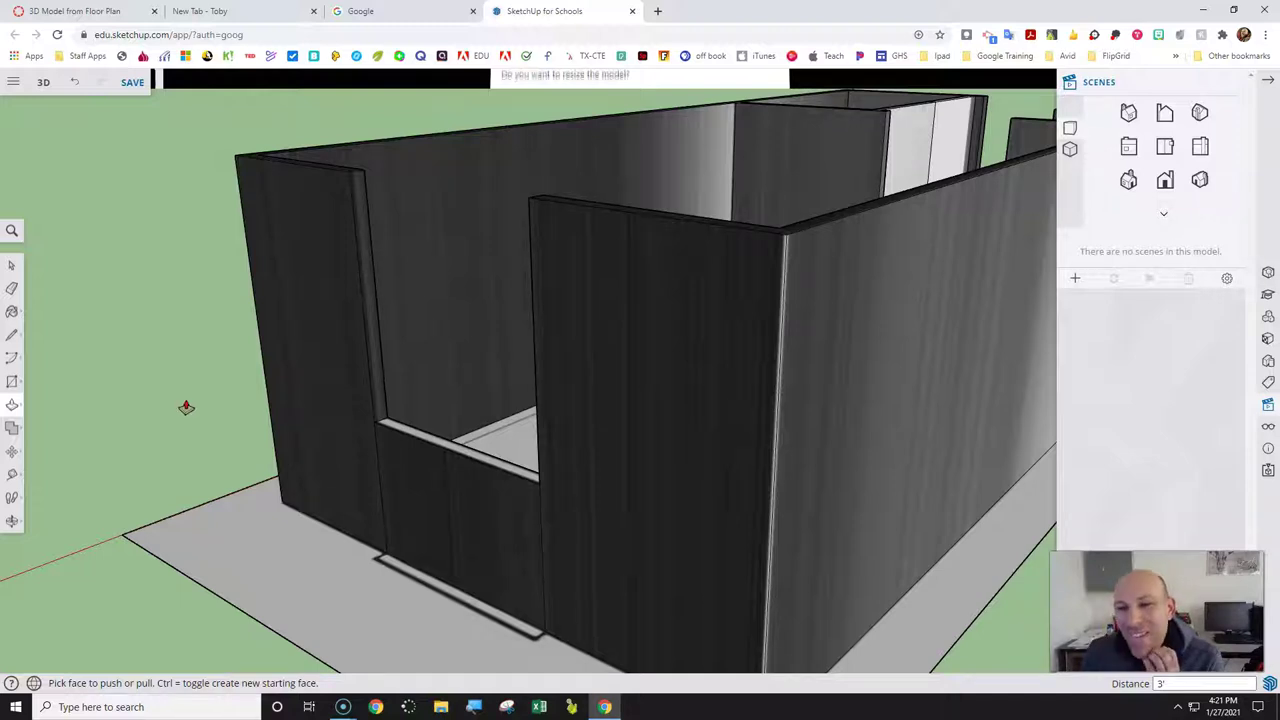
pyautogui.click(75, 83)
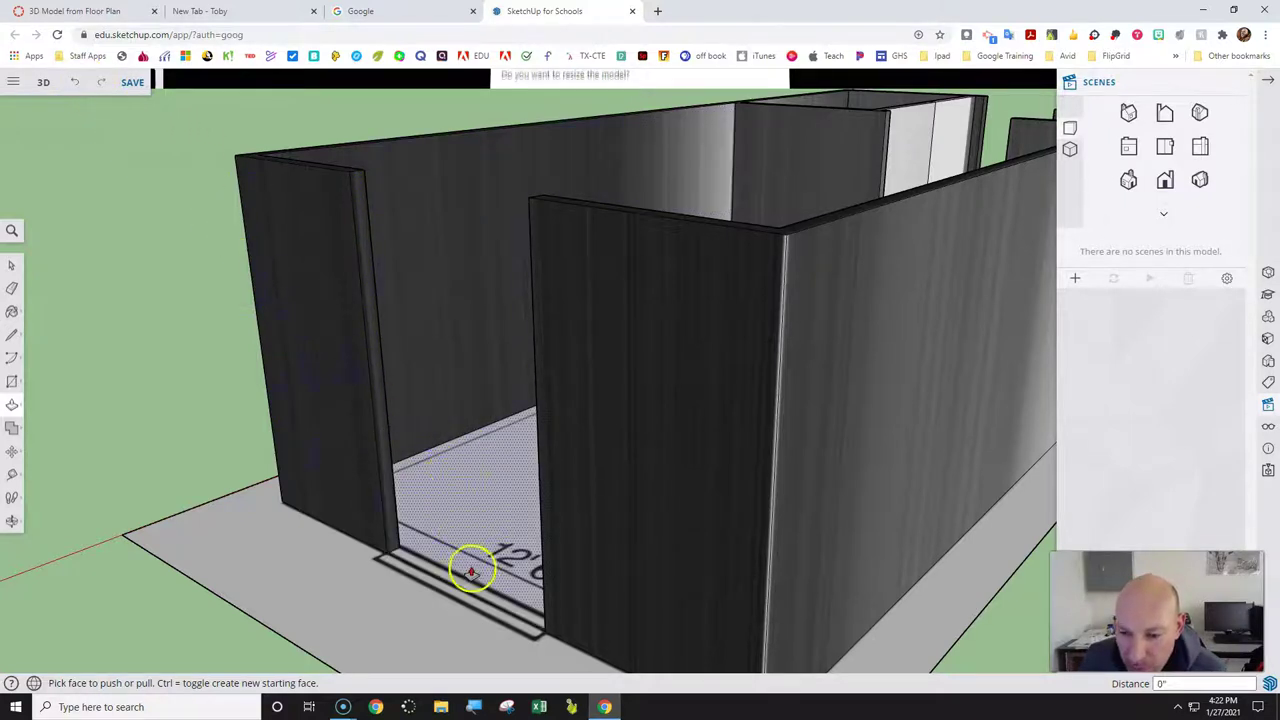
# Extrude the strip in the living area's window opening to 8' to close the end wall.
pyautogui.scroll(4, 463, 585)
pyautogui.scroll(2, 460, 590)
pyautogui.click(463, 600)
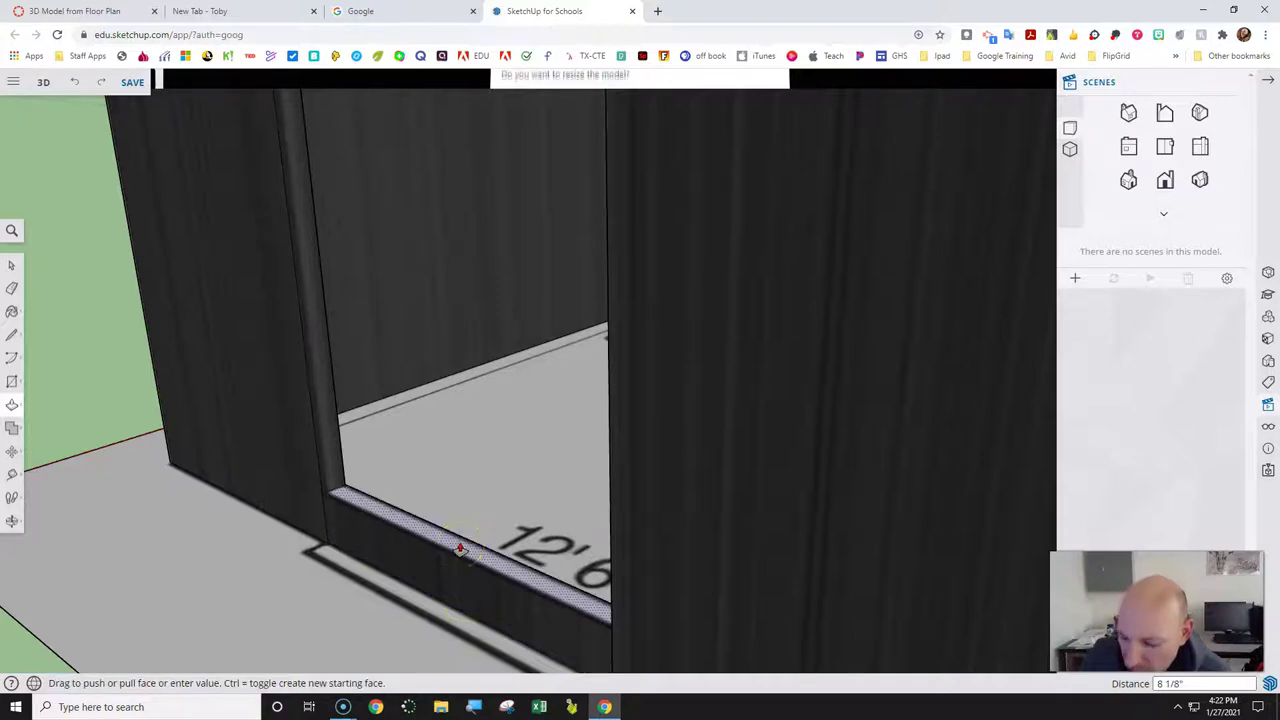
pyautogui.press('Return')
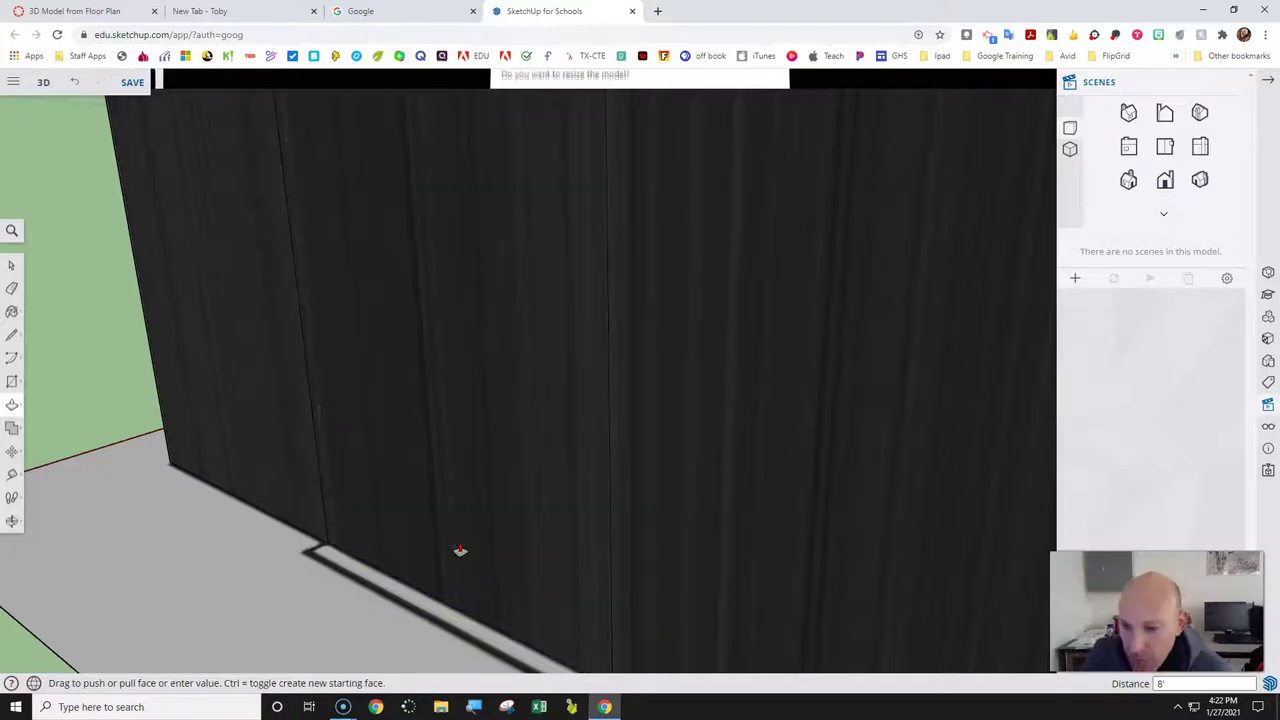
pyautogui.scroll(-6, 482, 588)
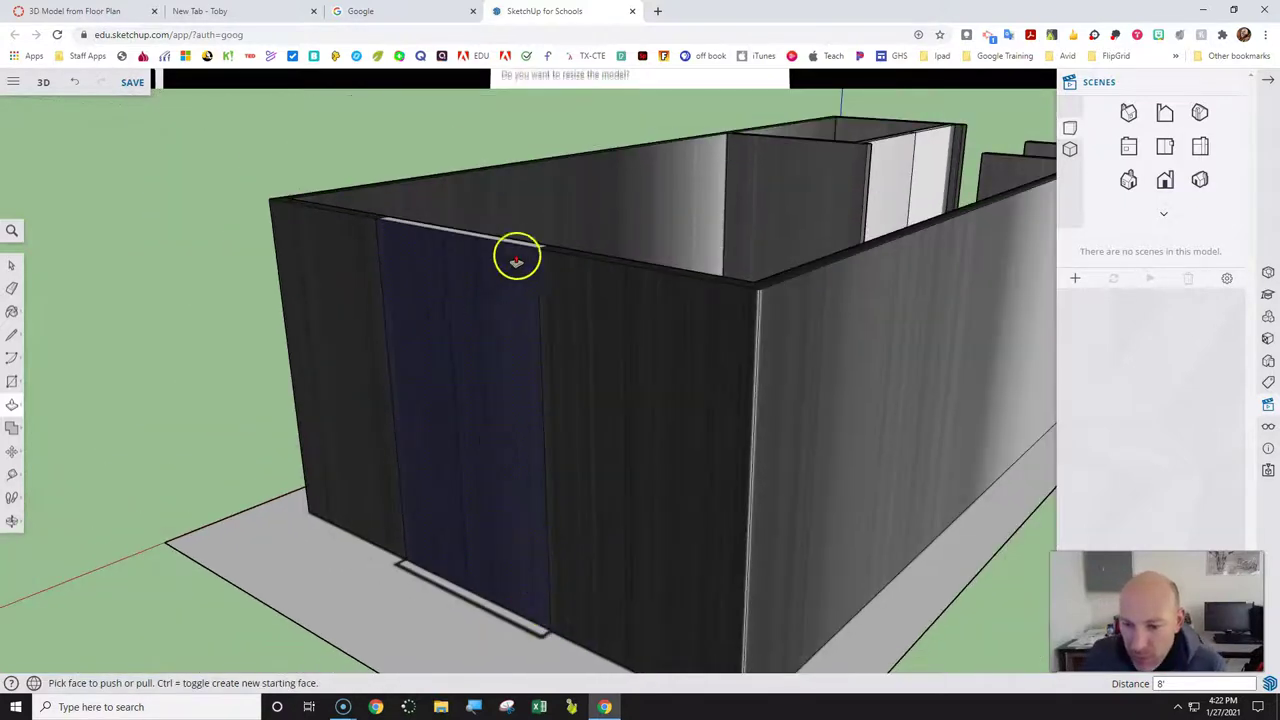
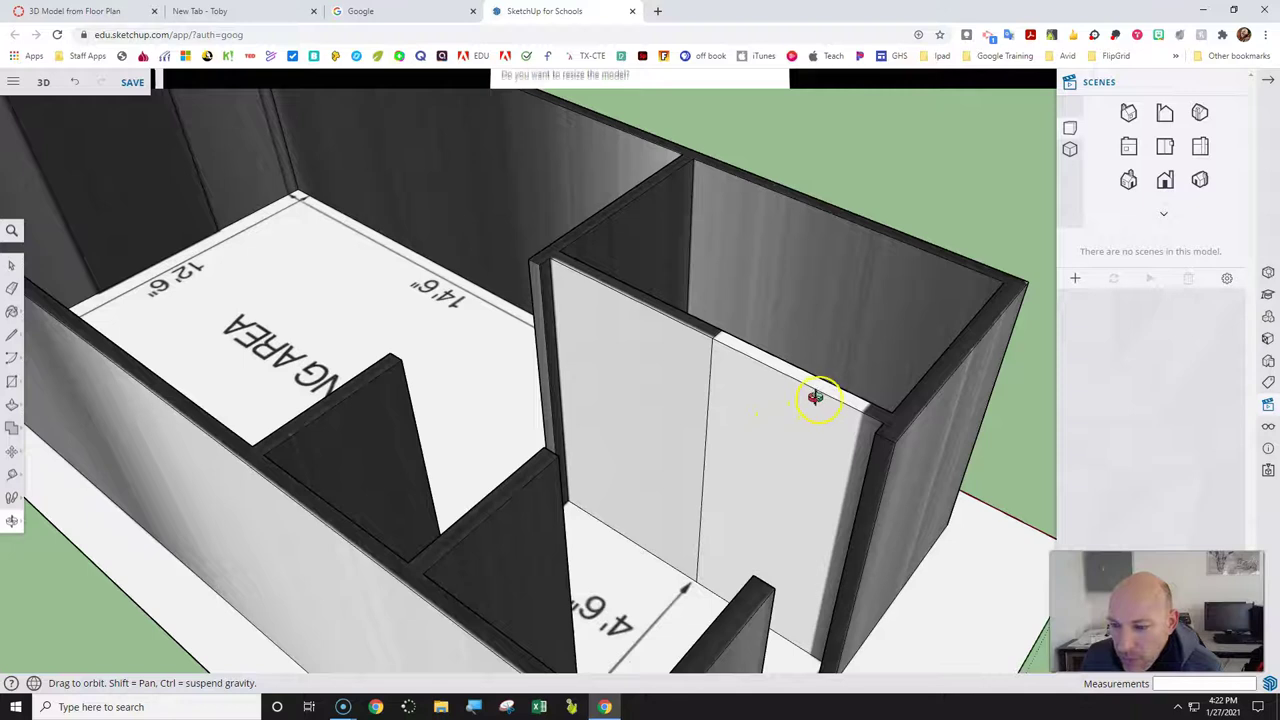
# Undo the last push/pull on the bathroom's doorway wall.
pyautogui.scroll(5, 871, 410)
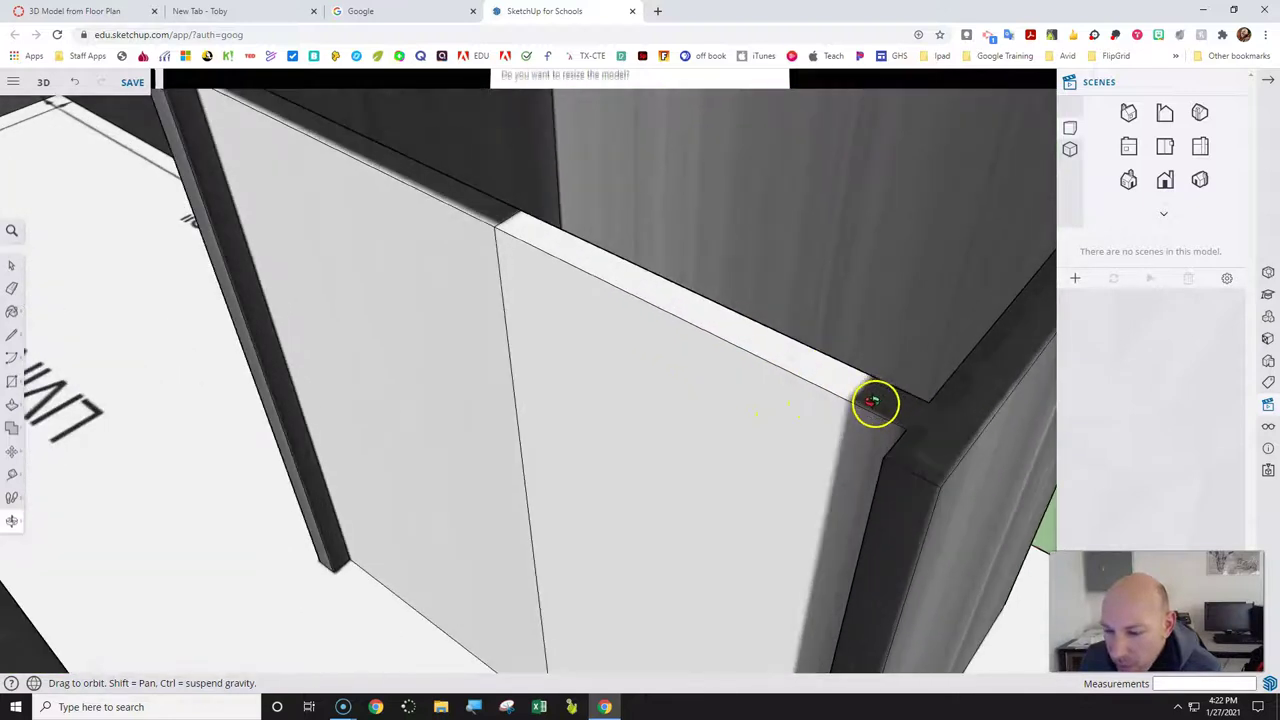
pyautogui.click(76, 87)
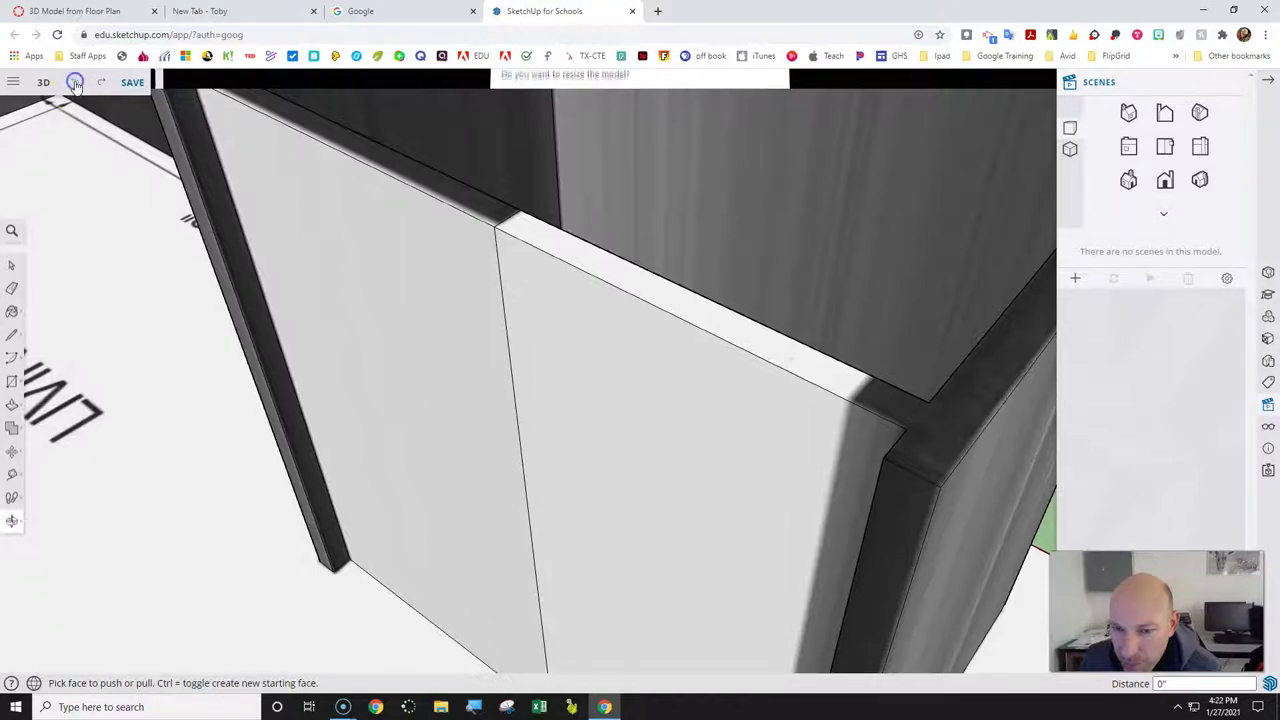
# Undo the wall extrusions and draw a line across the end of the short wall stub at the bathroom doorway.
pyautogui.click(75, 85)
pyautogui.scroll(-4, 137, 194)
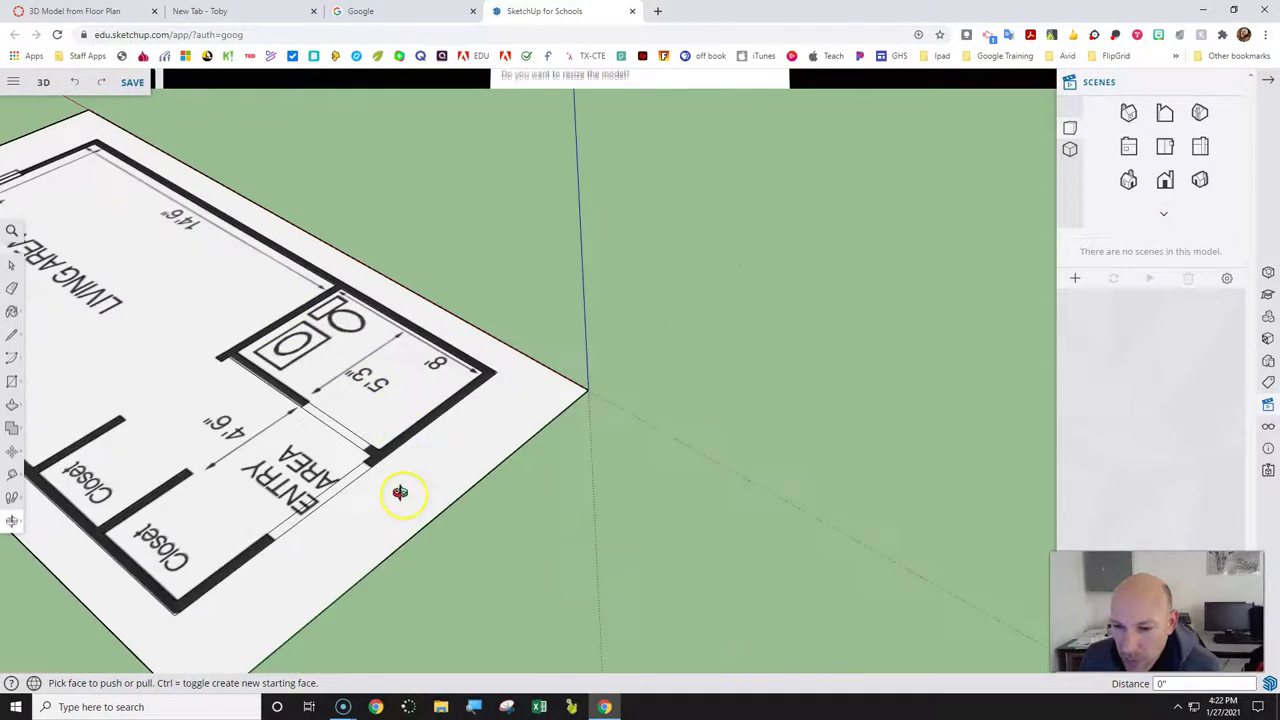
pyautogui.click(1165, 148)
pyautogui.scroll(5, 410, 403)
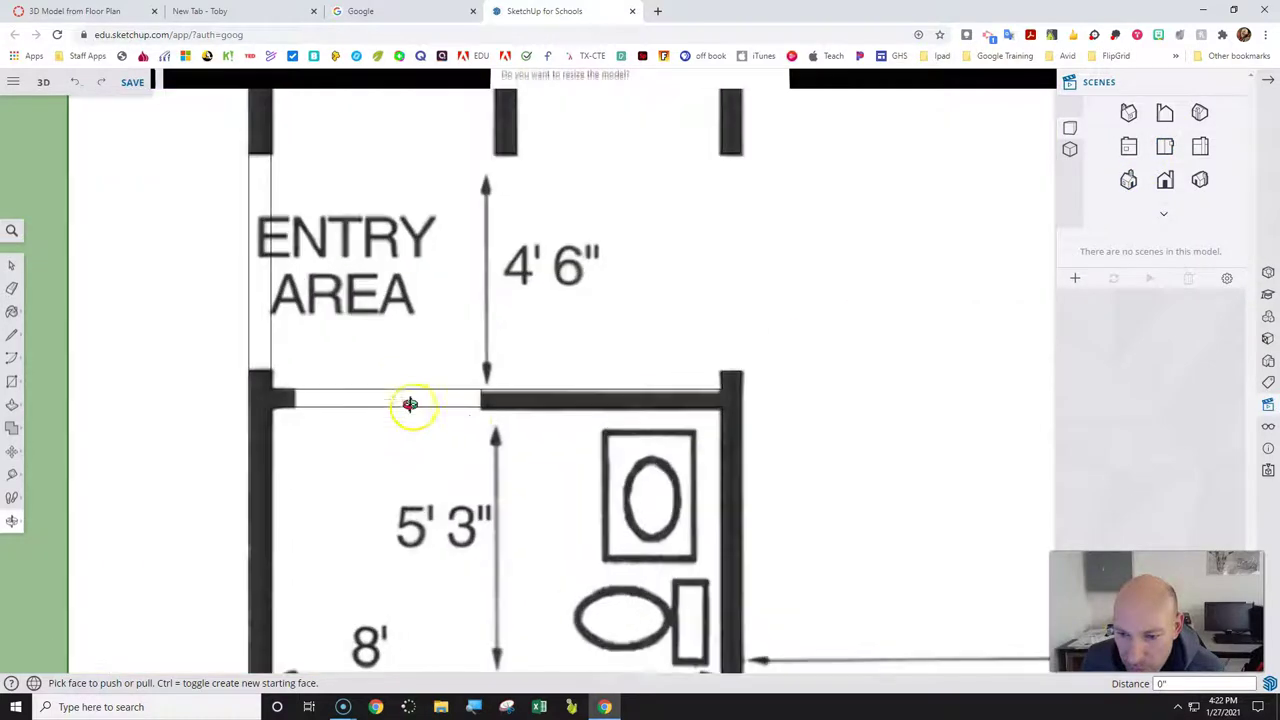
pyautogui.scroll(3, 290, 405)
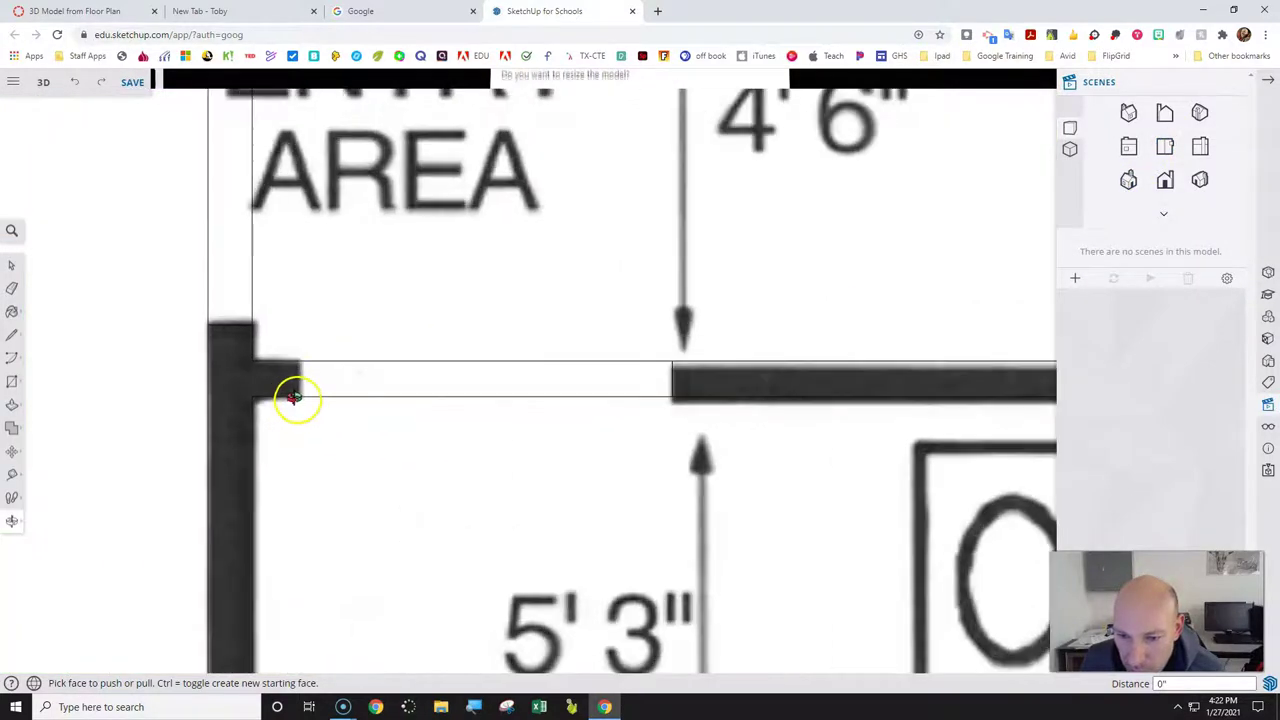
pyautogui.scroll(2, 293, 398)
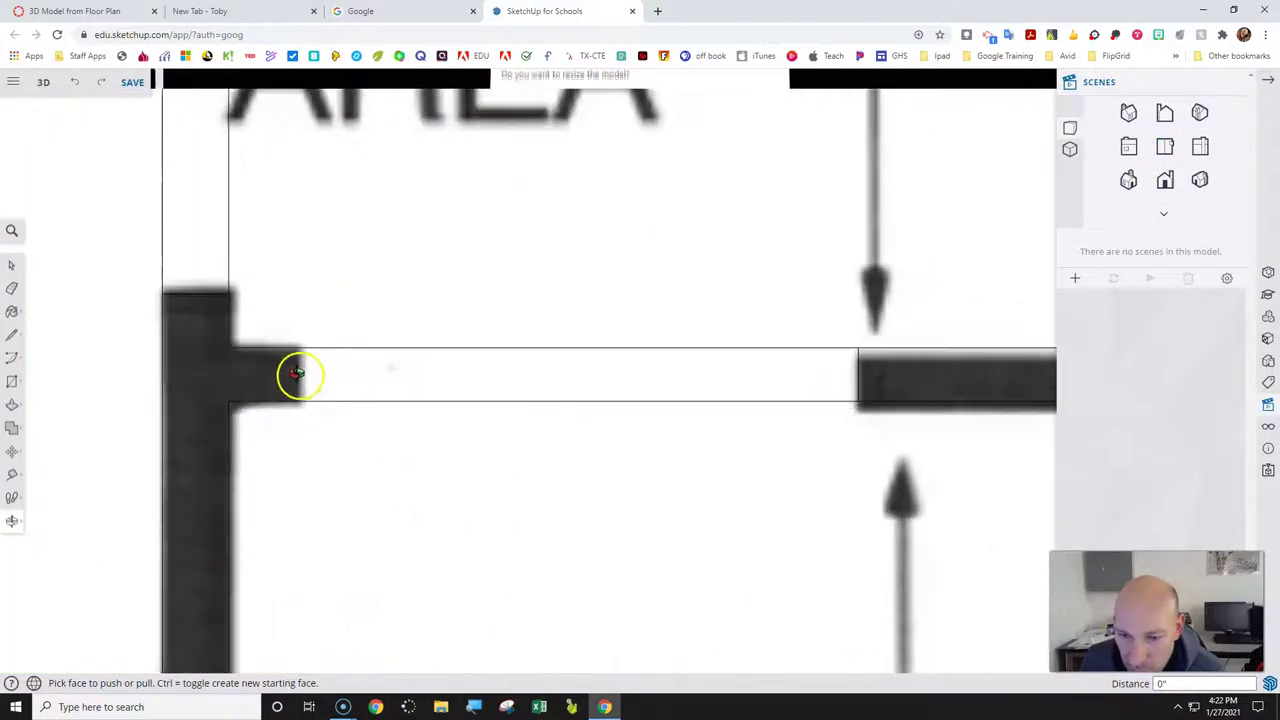
pyautogui.click(12, 335)
pyautogui.click(48, 326)
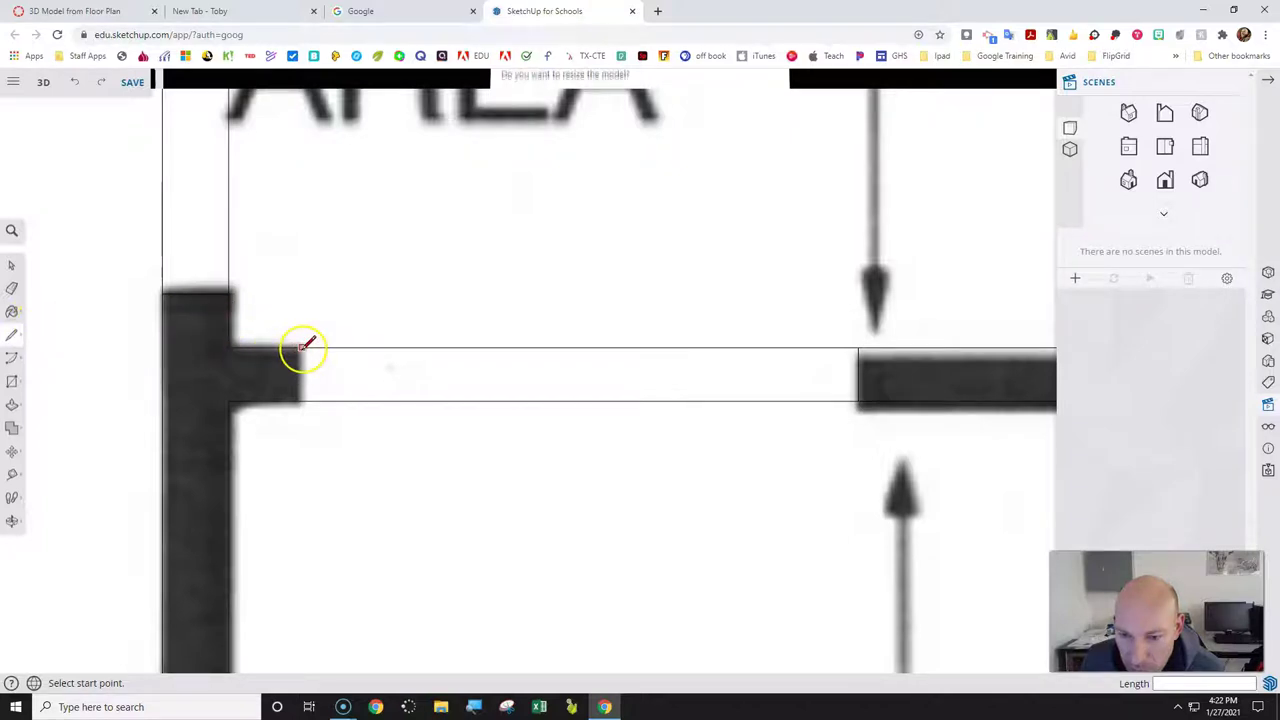
pyautogui.click(301, 400)
pyautogui.scroll(-4, 368, 455)
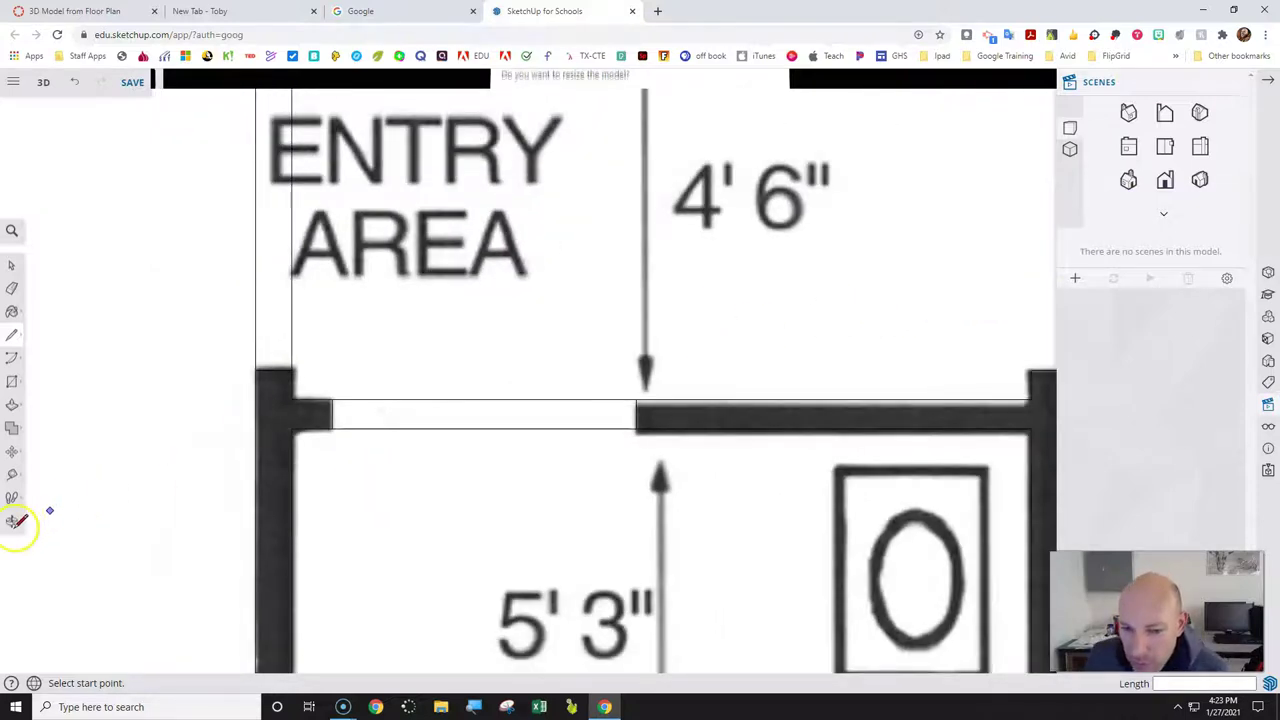
# Extrude the wall face covering the bathroom walls and the adjoining long outer wall up to 8'.
pyautogui.click(14, 520)
pyautogui.scroll(-3, 288, 378)
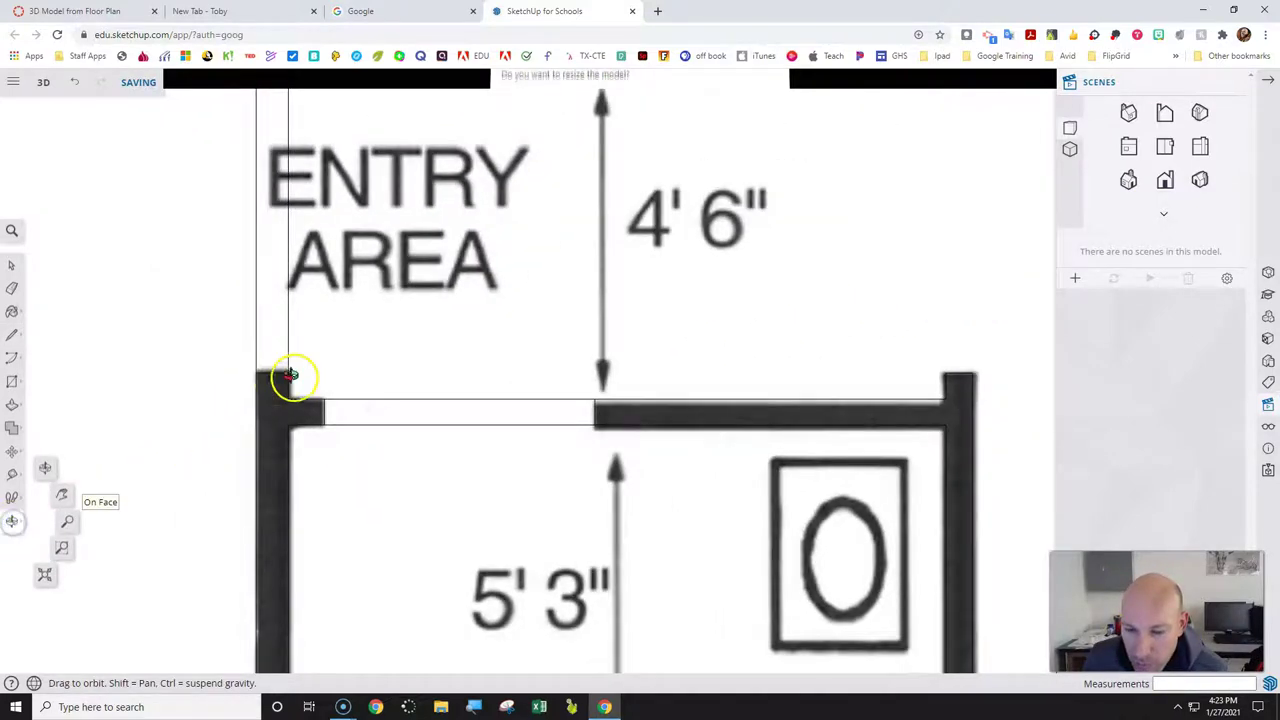
pyautogui.scroll(-6, 297, 368)
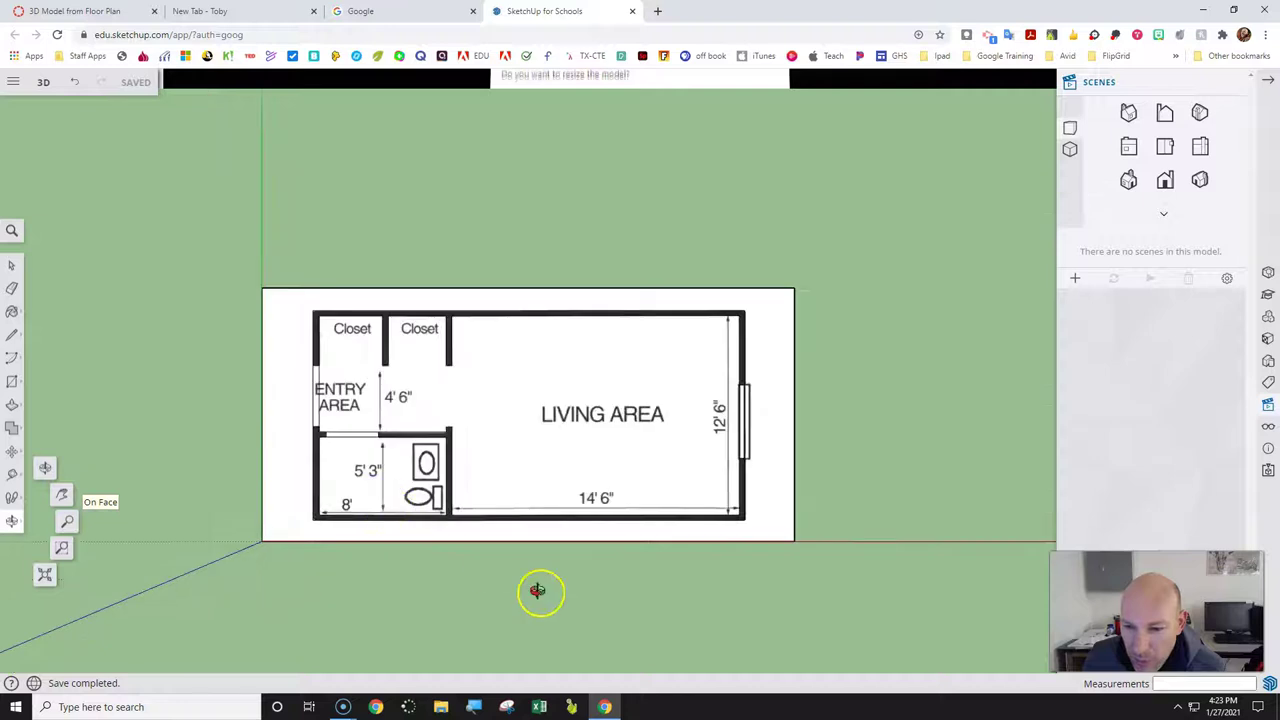
pyautogui.moveTo(518, 622); pyautogui.dragTo(509, 420)
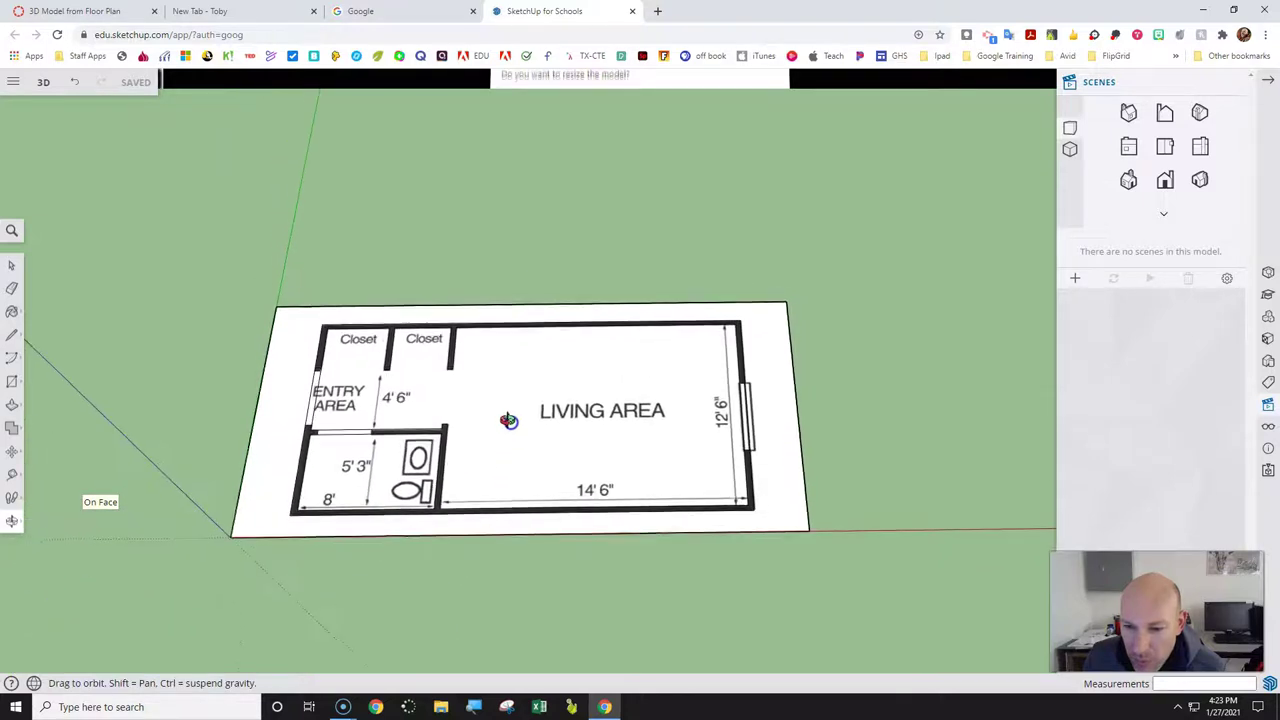
pyautogui.click(14, 407)
pyautogui.scroll(3, 297, 506)
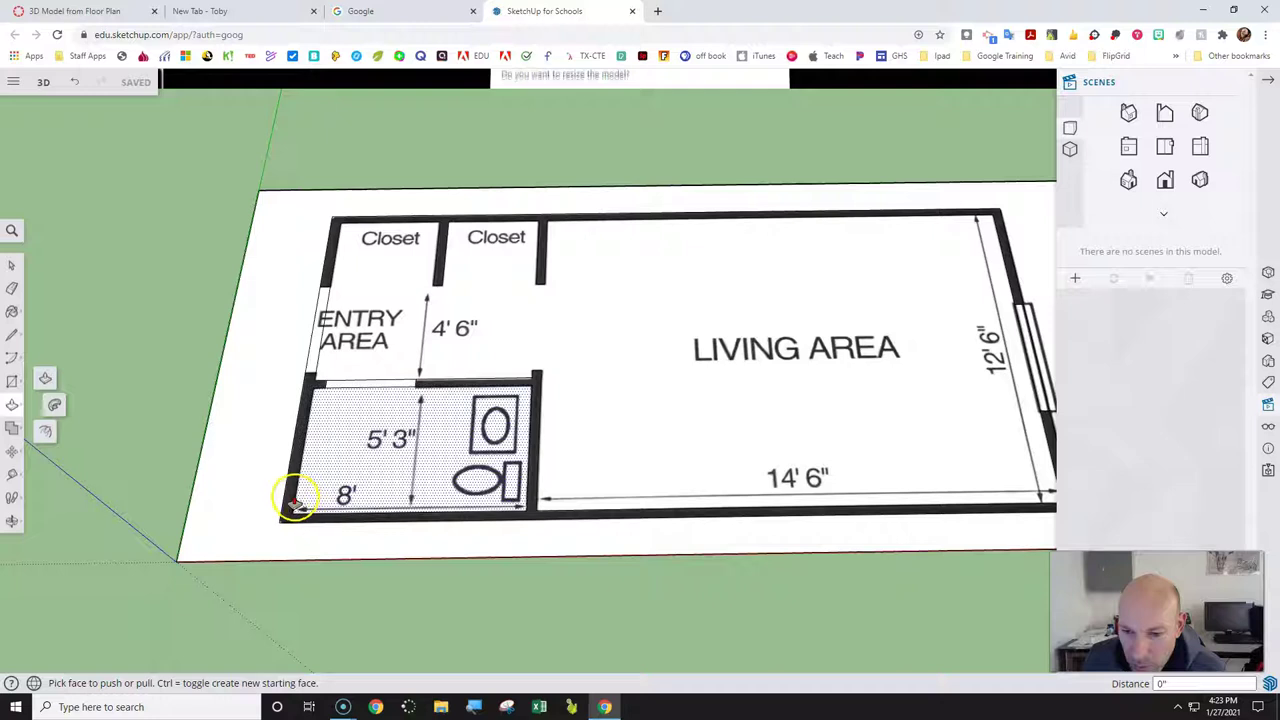
pyautogui.moveTo(289, 503); pyautogui.dragTo(280, 450)
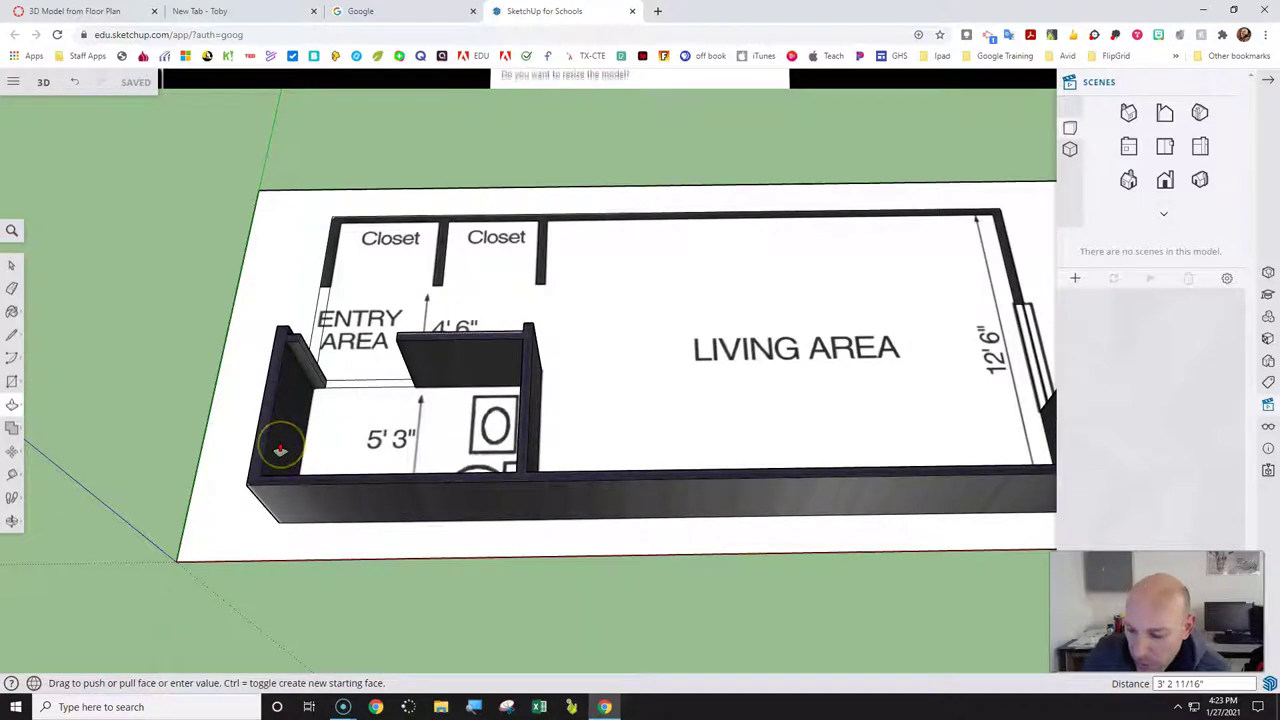
pyautogui.write("8'")
pyautogui.press('Return')
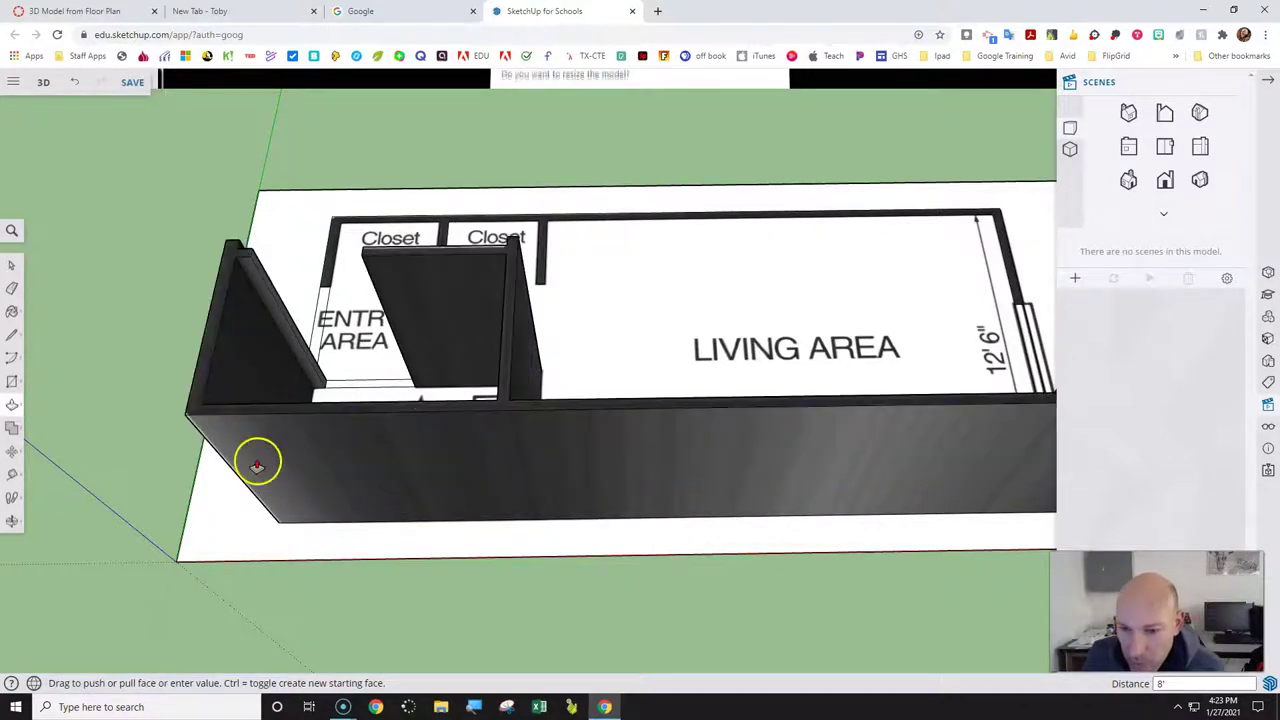
# Extrude the opposite outer wall face, including the two closet partitions, up to 8'.
pyautogui.click(12, 520)
pyautogui.moveTo(724, 538); pyautogui.dragTo(100, 545)
pyautogui.moveTo(674, 451); pyautogui.dragTo(350, 437)
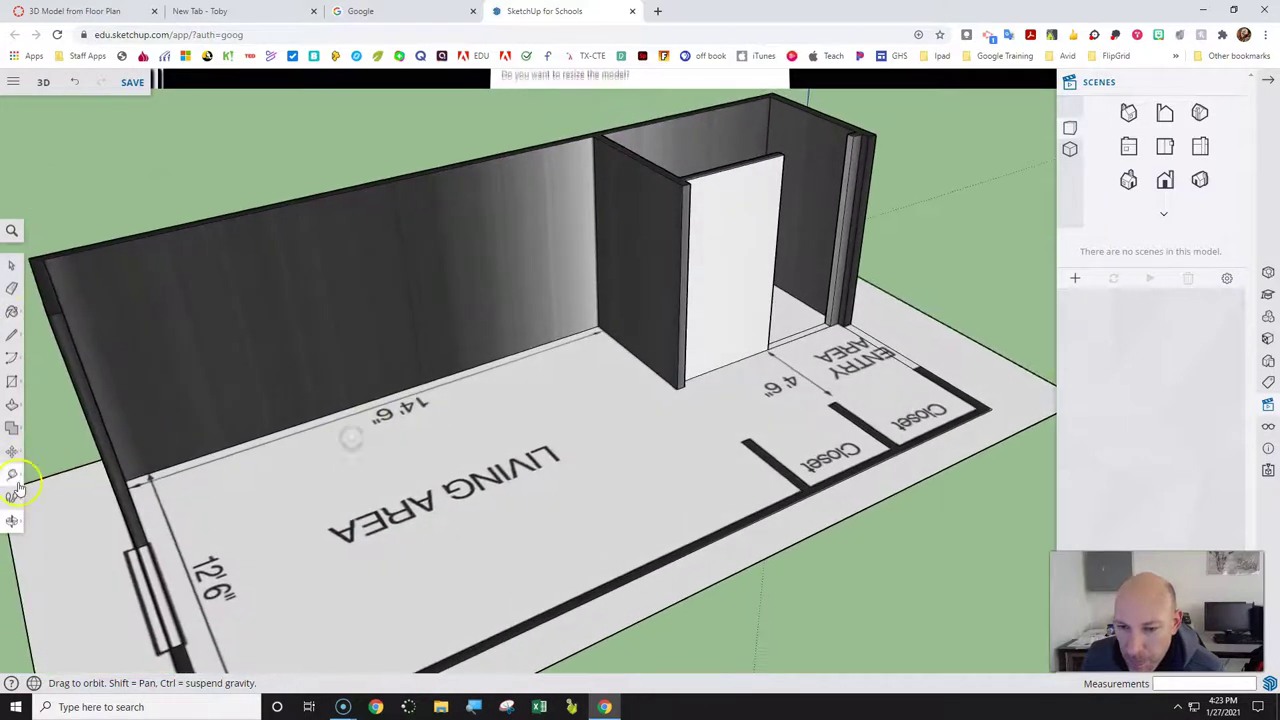
pyautogui.click(12, 405)
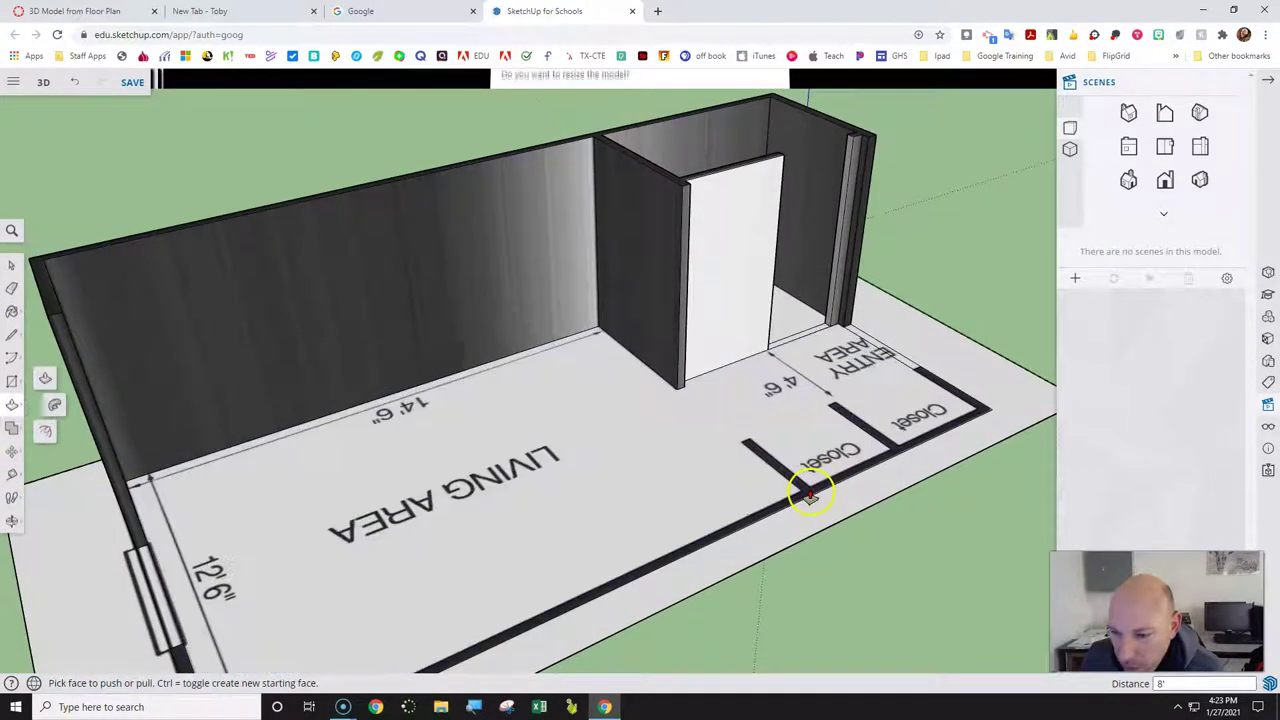
pyautogui.click(810, 494)
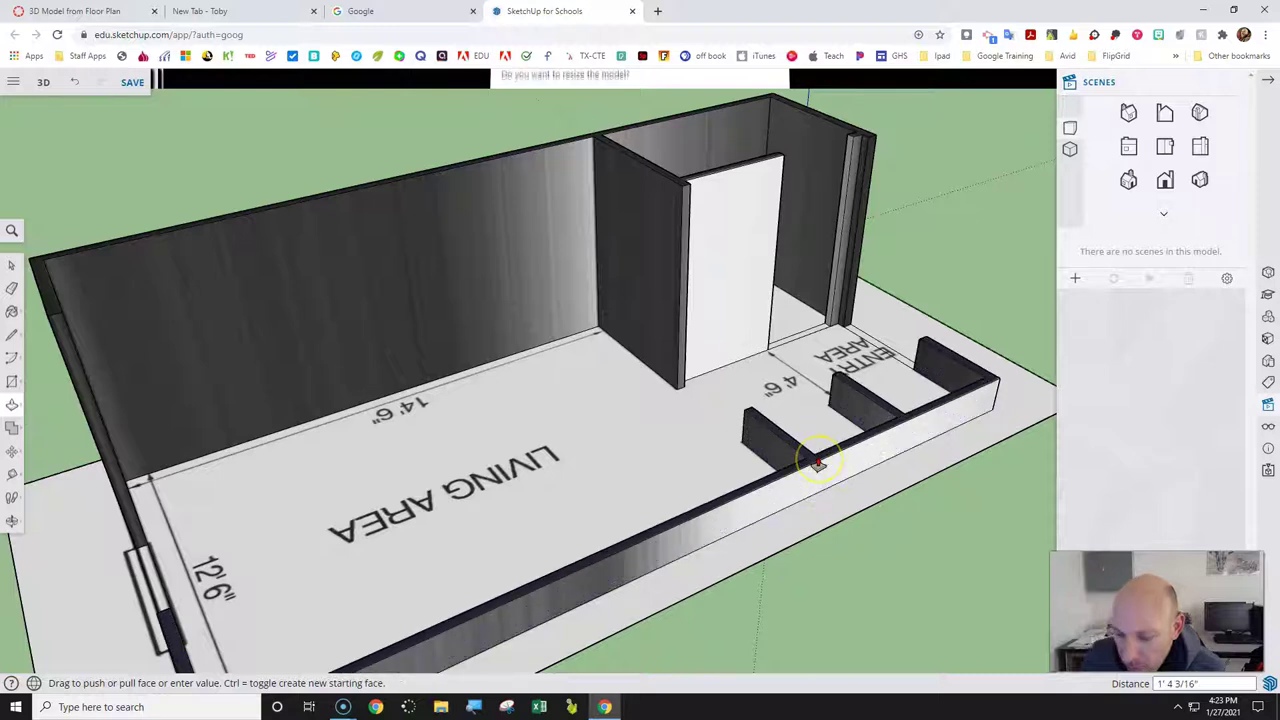
pyautogui.press('Return')
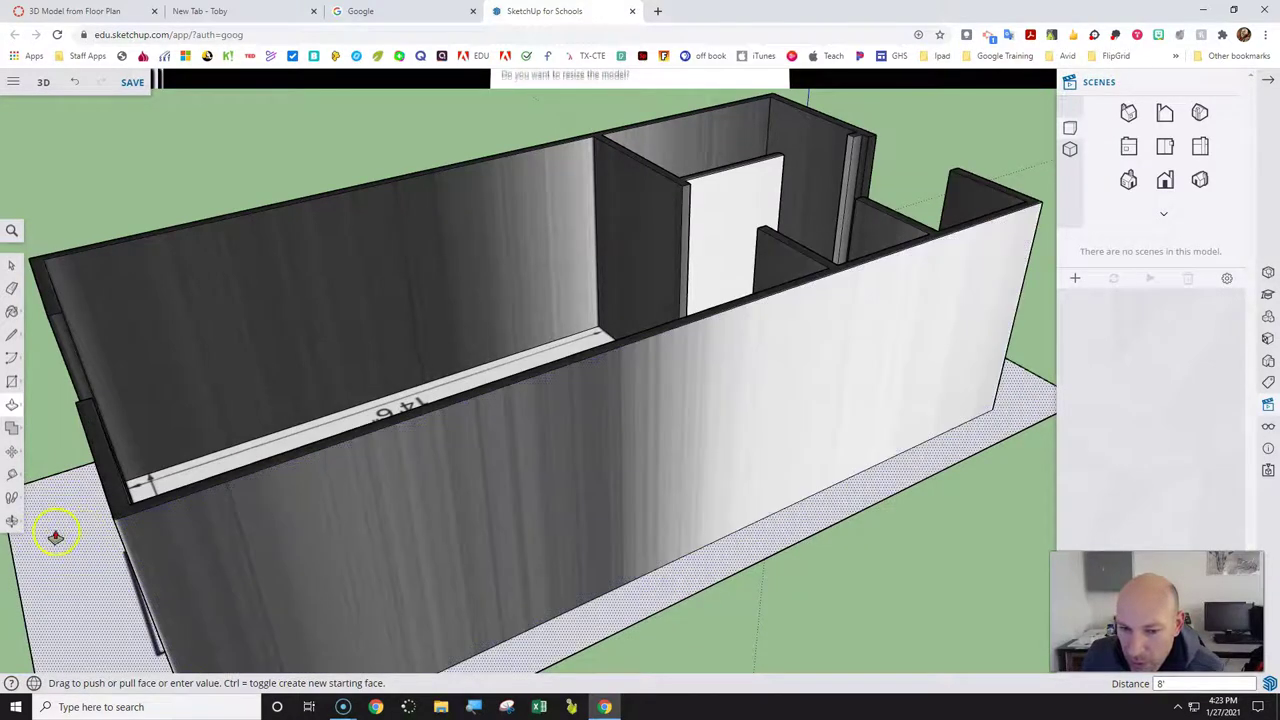
# Extrude the window strip in the living area's end wall to 8' so it closes the gap between the walls.
pyautogui.click(12, 525)
pyautogui.moveTo(177, 563); pyautogui.dragTo(559, 545)
pyautogui.scroll(-3, 580, 606)
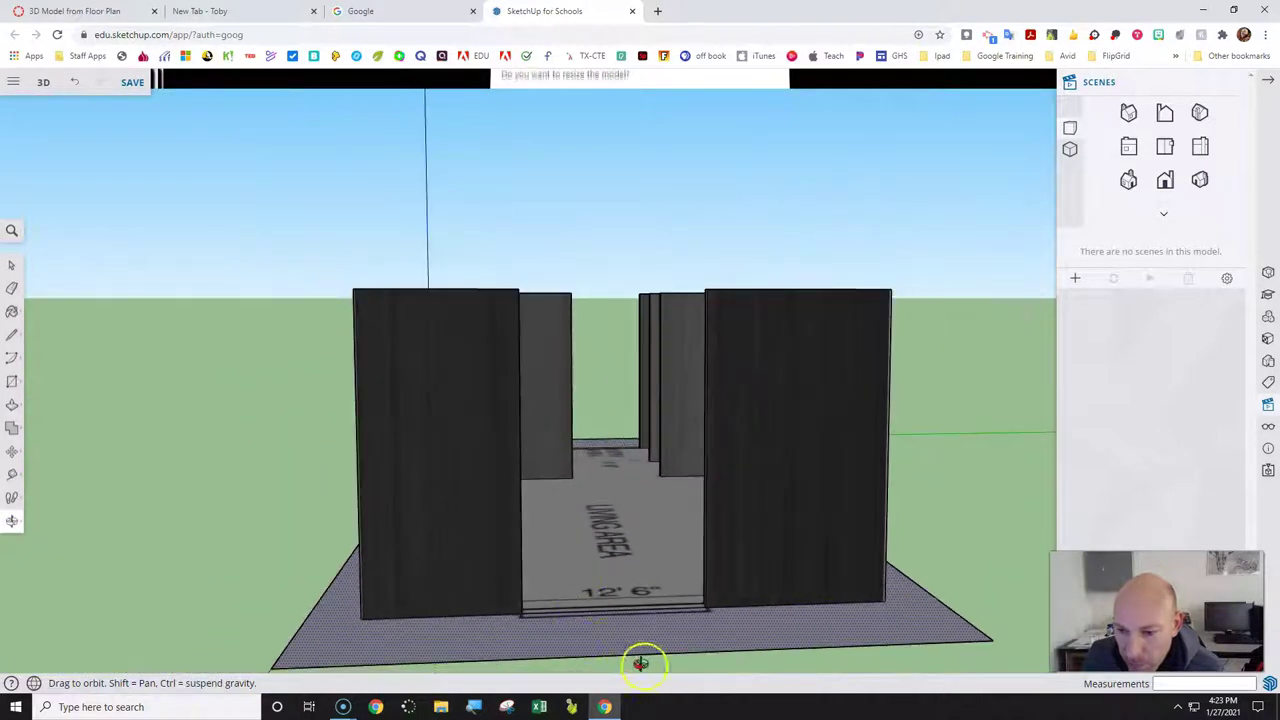
pyautogui.scroll(6, 674, 651)
pyautogui.moveTo(771, 574); pyautogui.dragTo(63, 367)
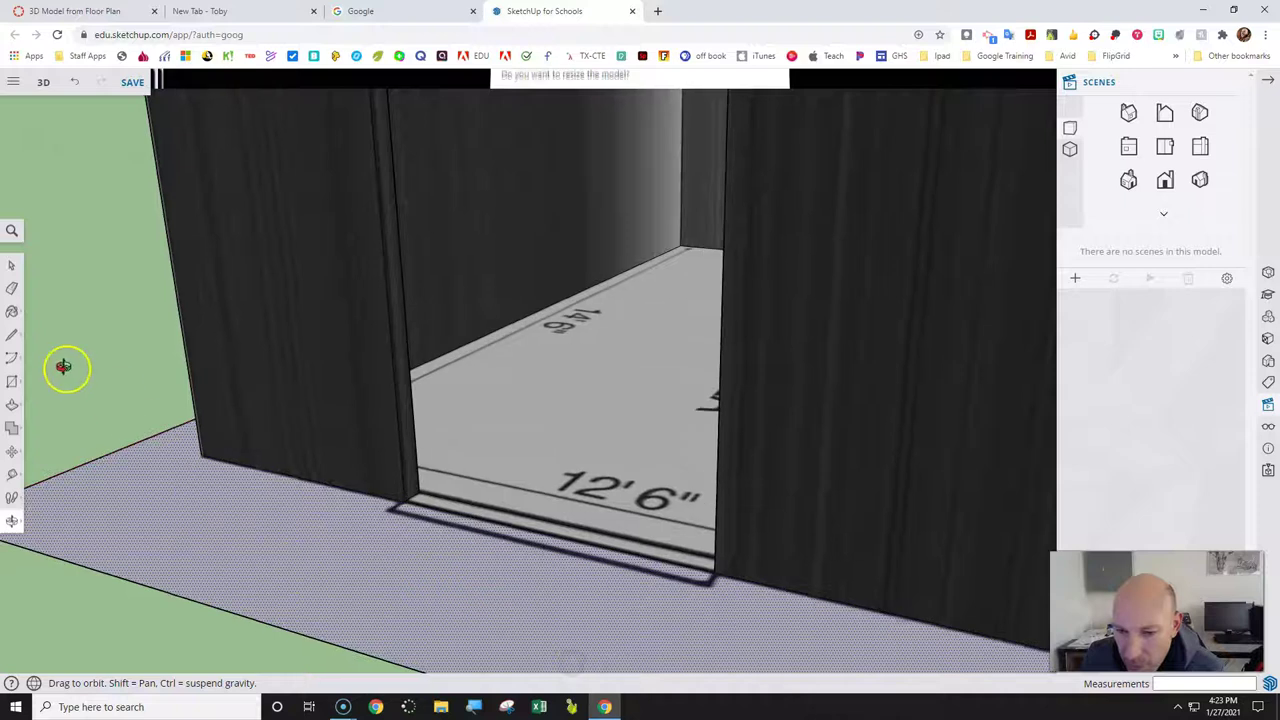
pyautogui.click(12, 404)
pyautogui.moveTo(510, 521); pyautogui.dragTo(514, 486)
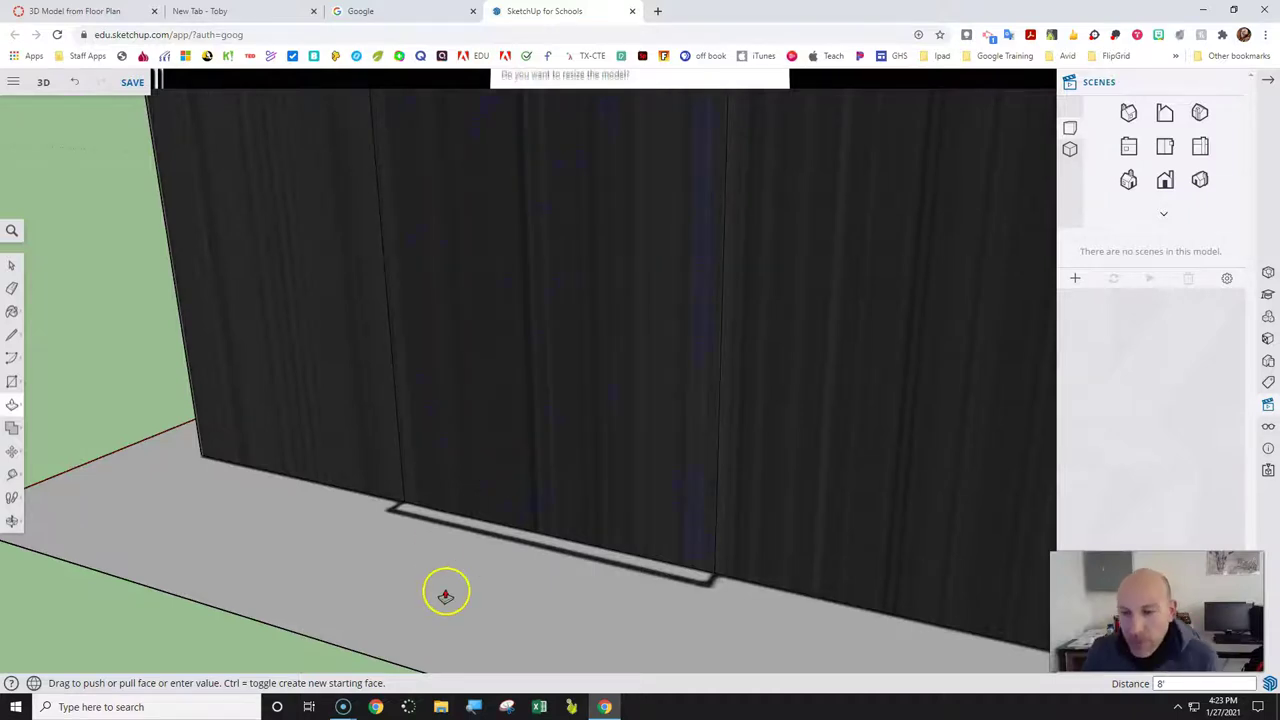
pyautogui.scroll(-10, 445, 595)
pyautogui.click(430, 572)
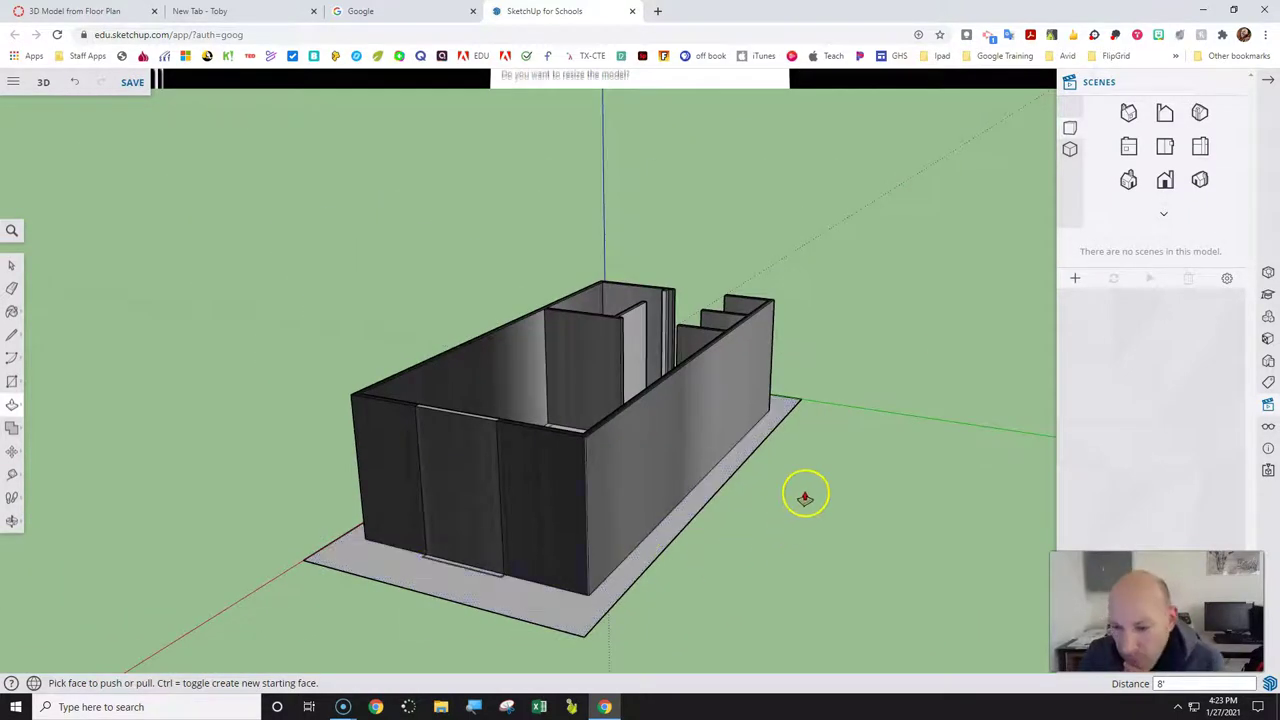
# Examine the raised walls around the entry, the closets and the bathroom doorway.
pyautogui.click(12, 519)
pyautogui.moveTo(791, 514); pyautogui.dragTo(149, 610)
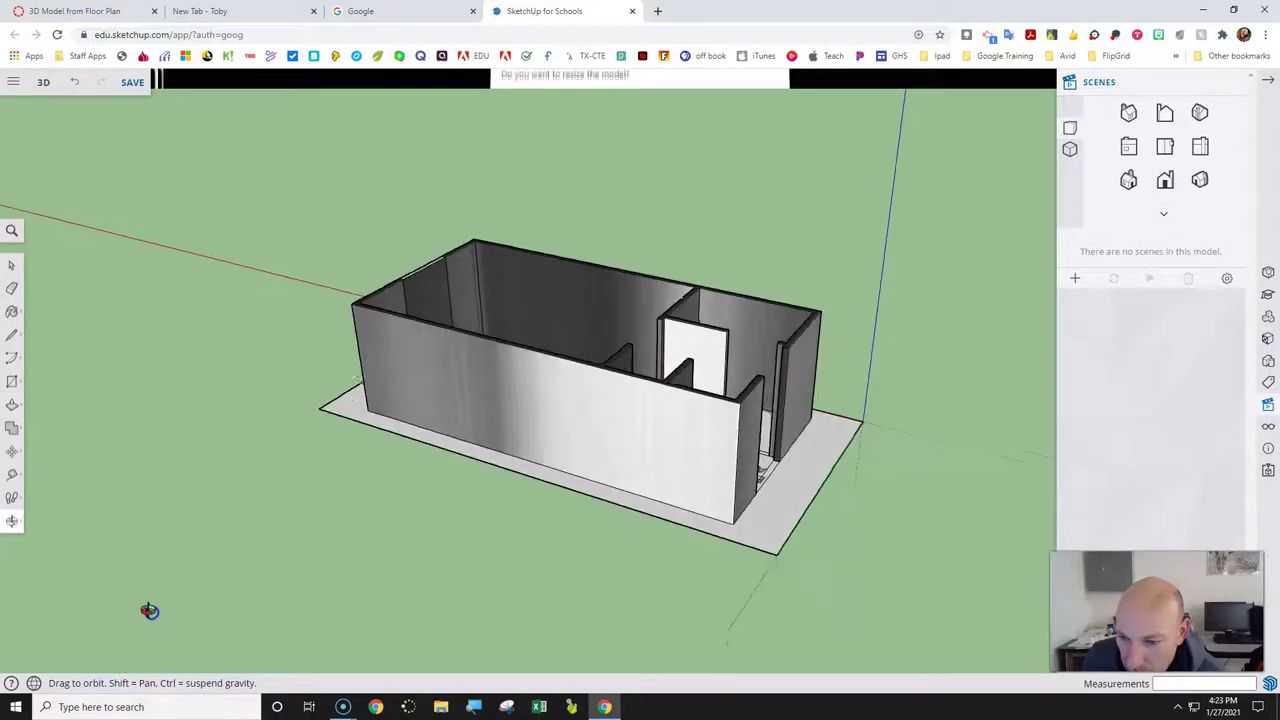
pyautogui.scroll(10, 777, 323)
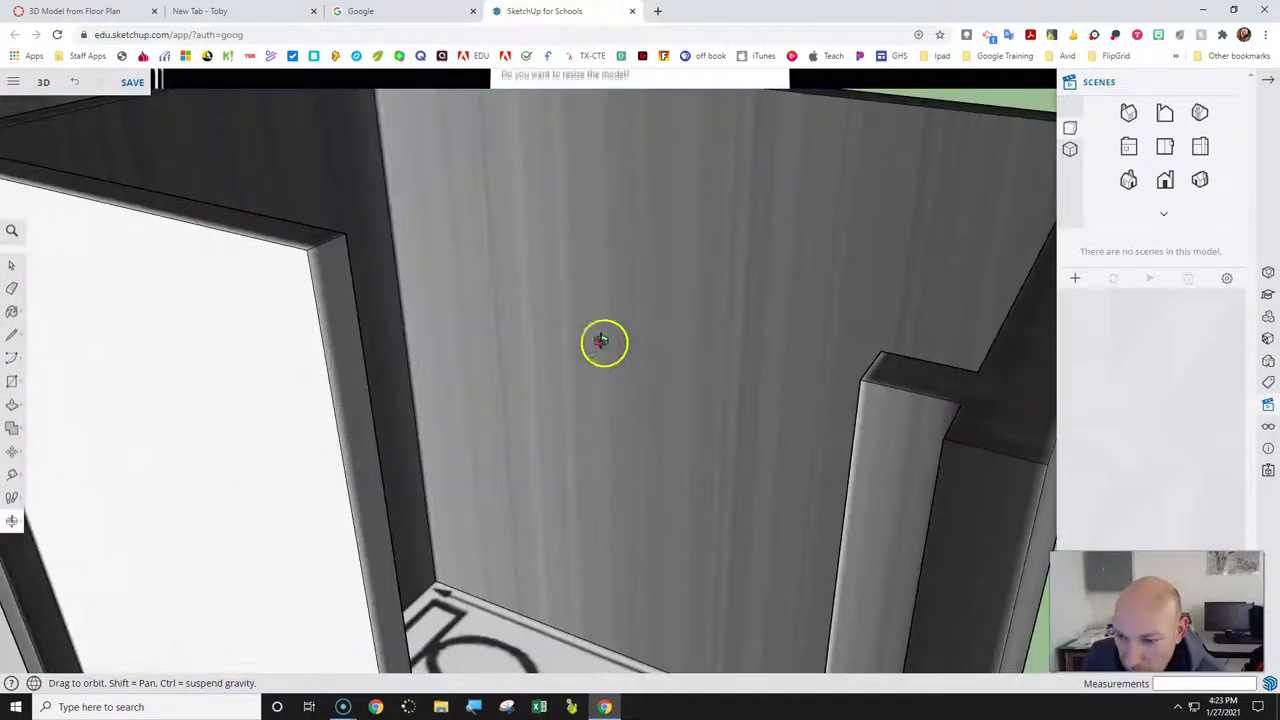
pyautogui.scroll(-3, 643, 412)
pyautogui.moveTo(643, 412); pyautogui.dragTo(732, 650)
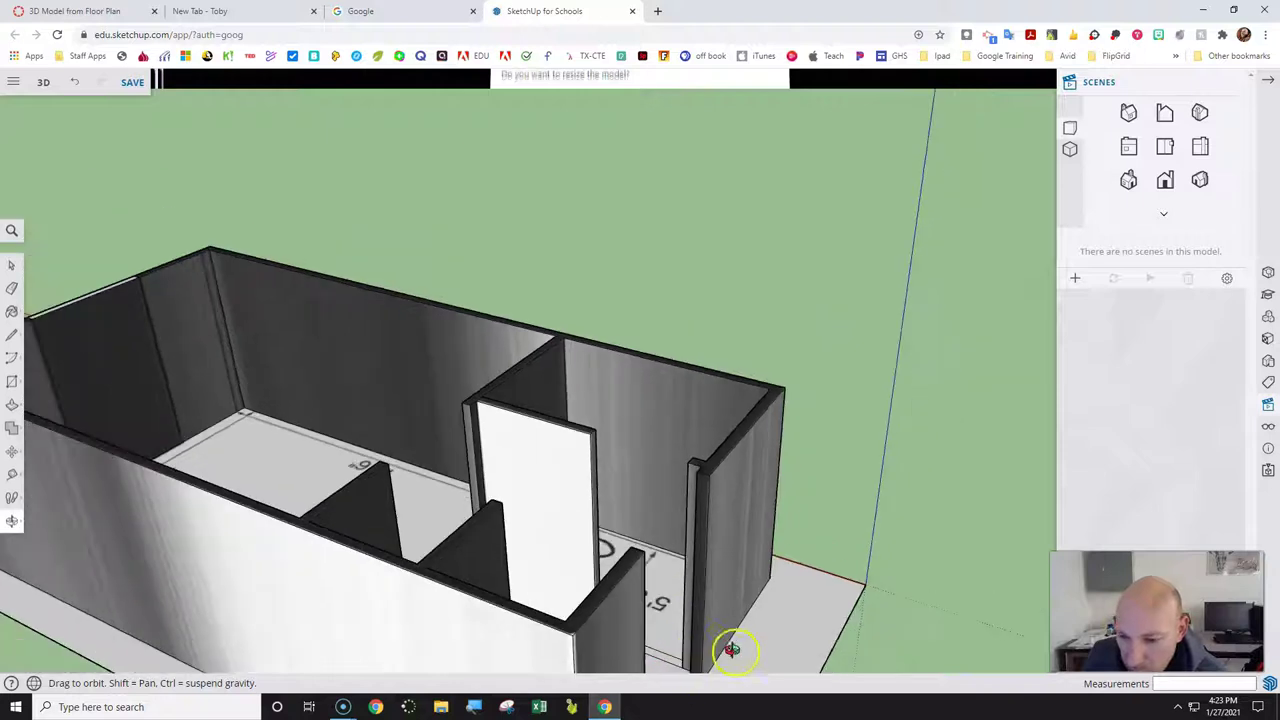
pyautogui.moveTo(194, 557); pyautogui.dragTo(494, 595)
pyautogui.scroll(5, 494, 595)
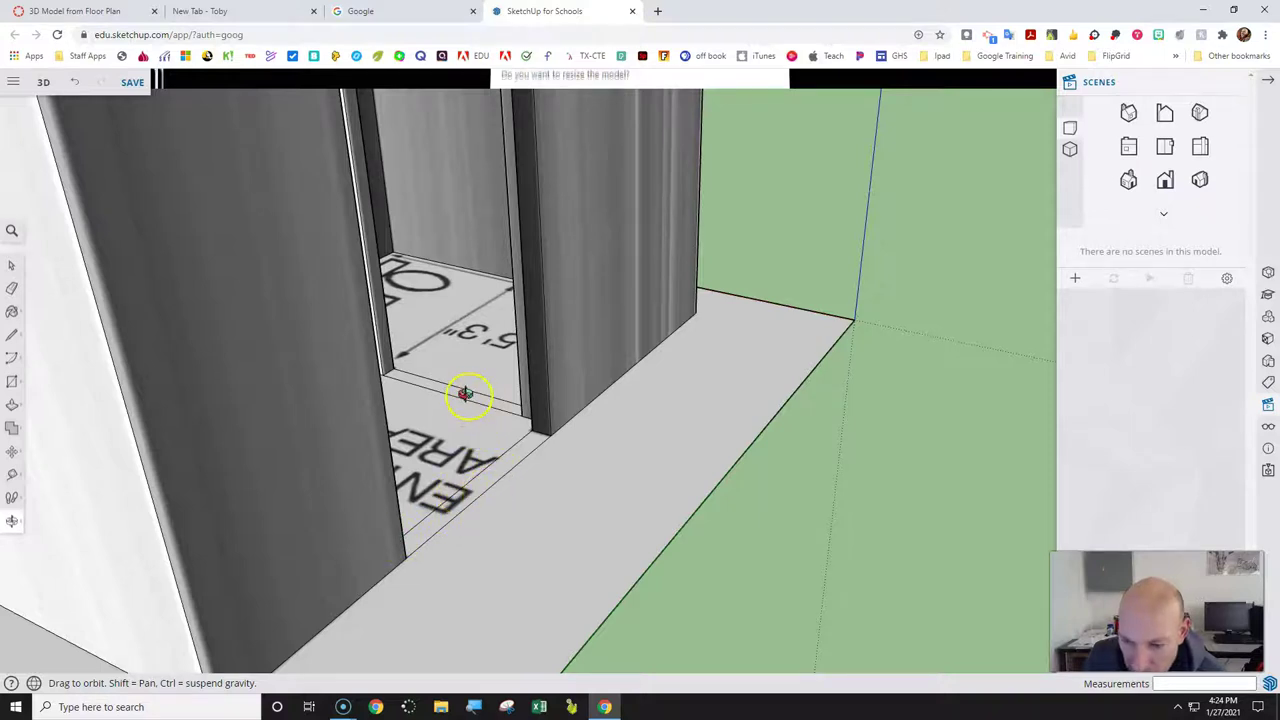
pyautogui.scroll(-5, 534, 567)
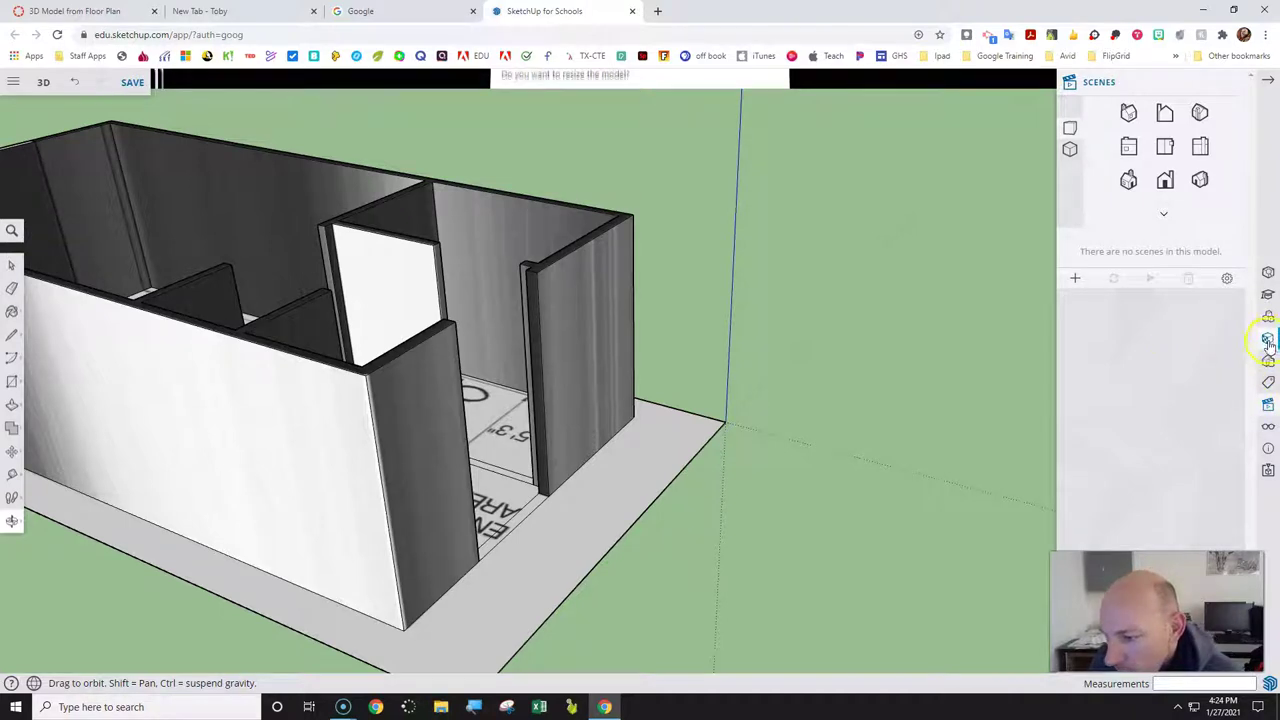
# Paint the bathroom floor and the main entry and living area floor with the Carpet Berber Multi material.
pyautogui.click(1267, 341)
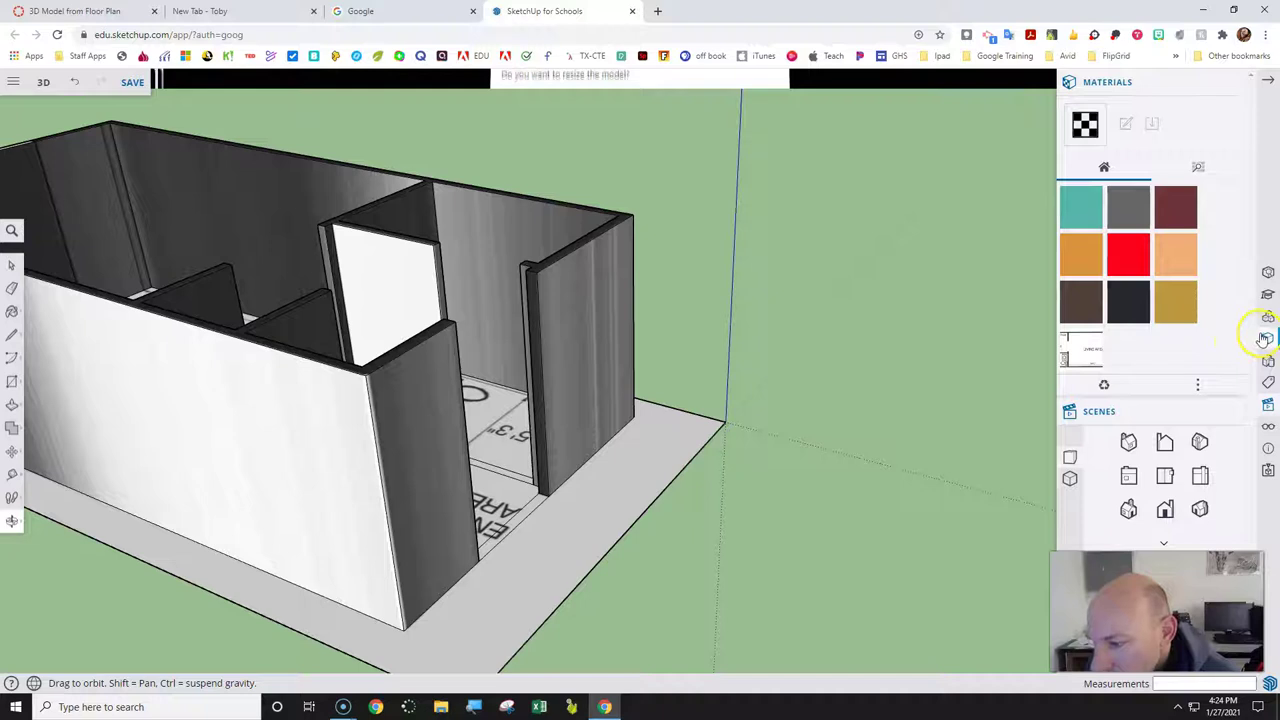
pyautogui.click(1198, 168)
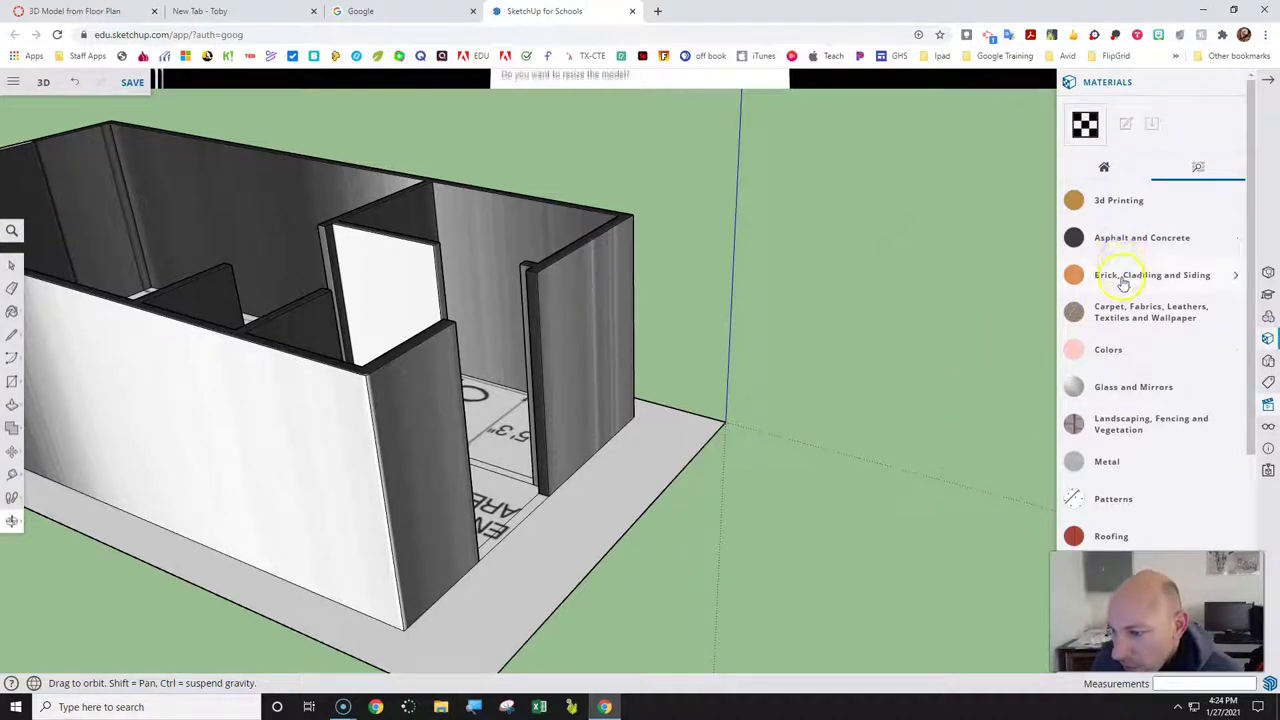
pyautogui.click(1120, 311)
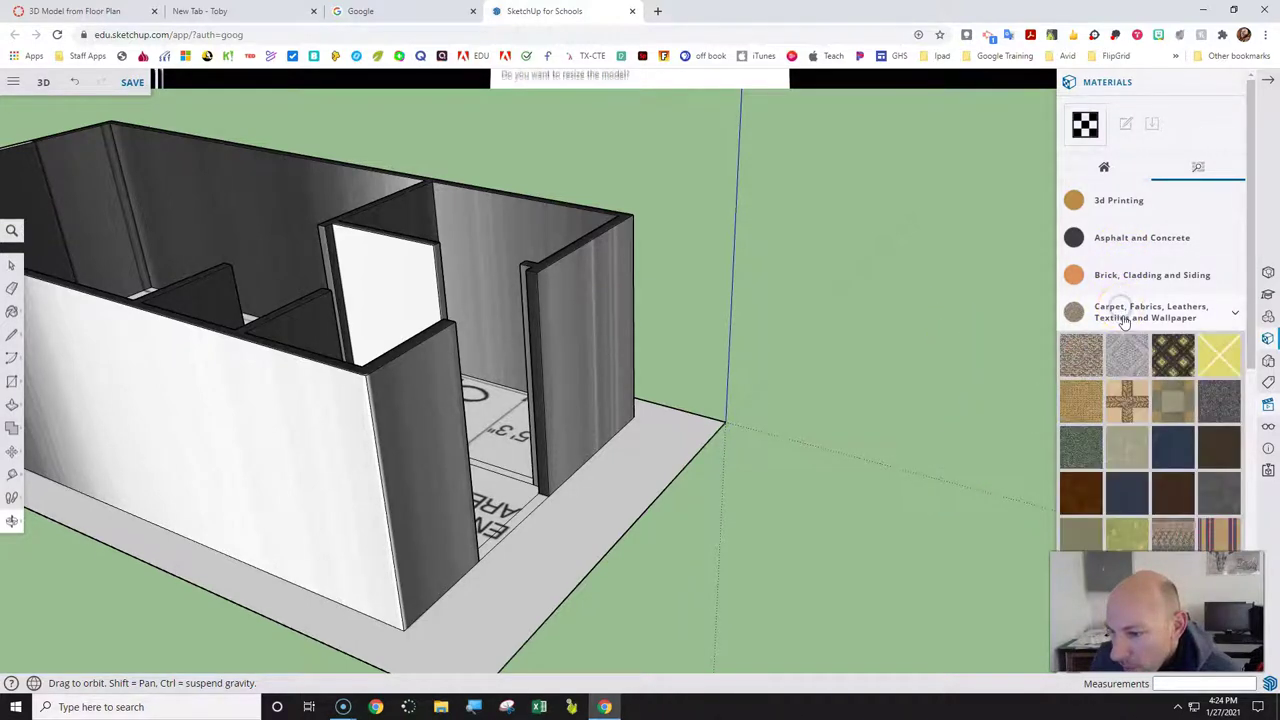
pyautogui.click(1079, 368)
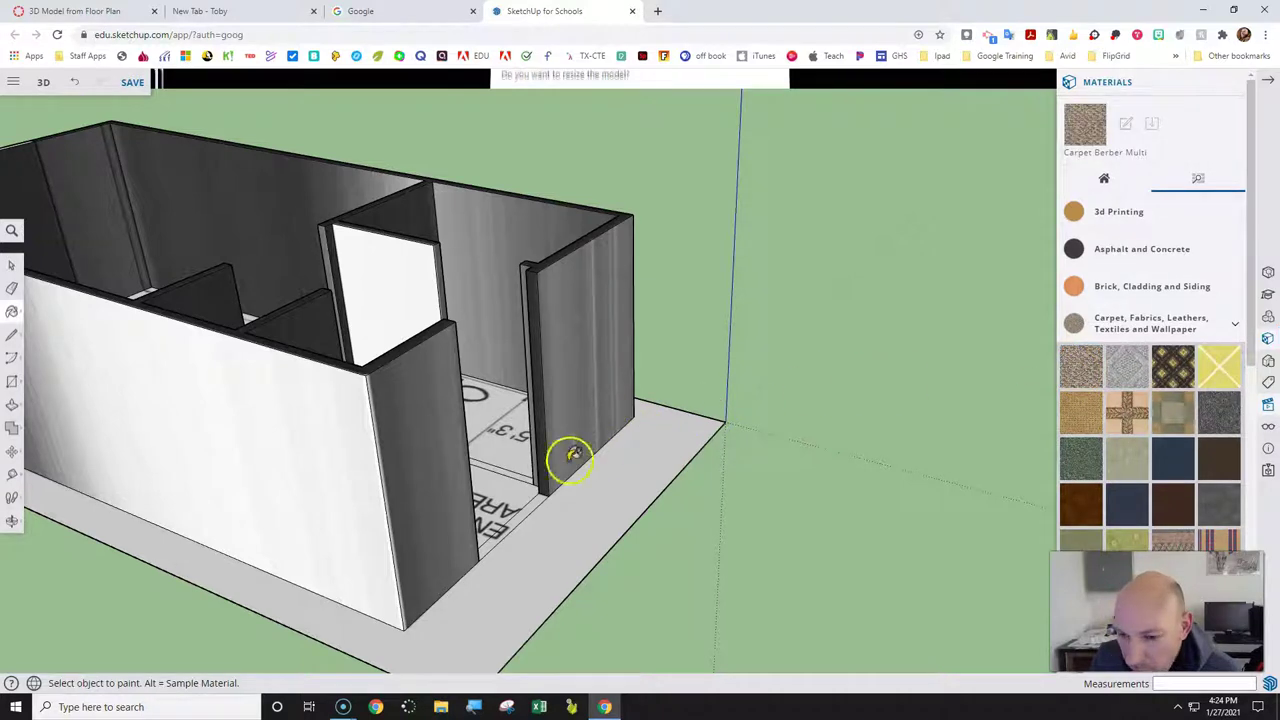
pyautogui.click(508, 437)
pyautogui.click(490, 505)
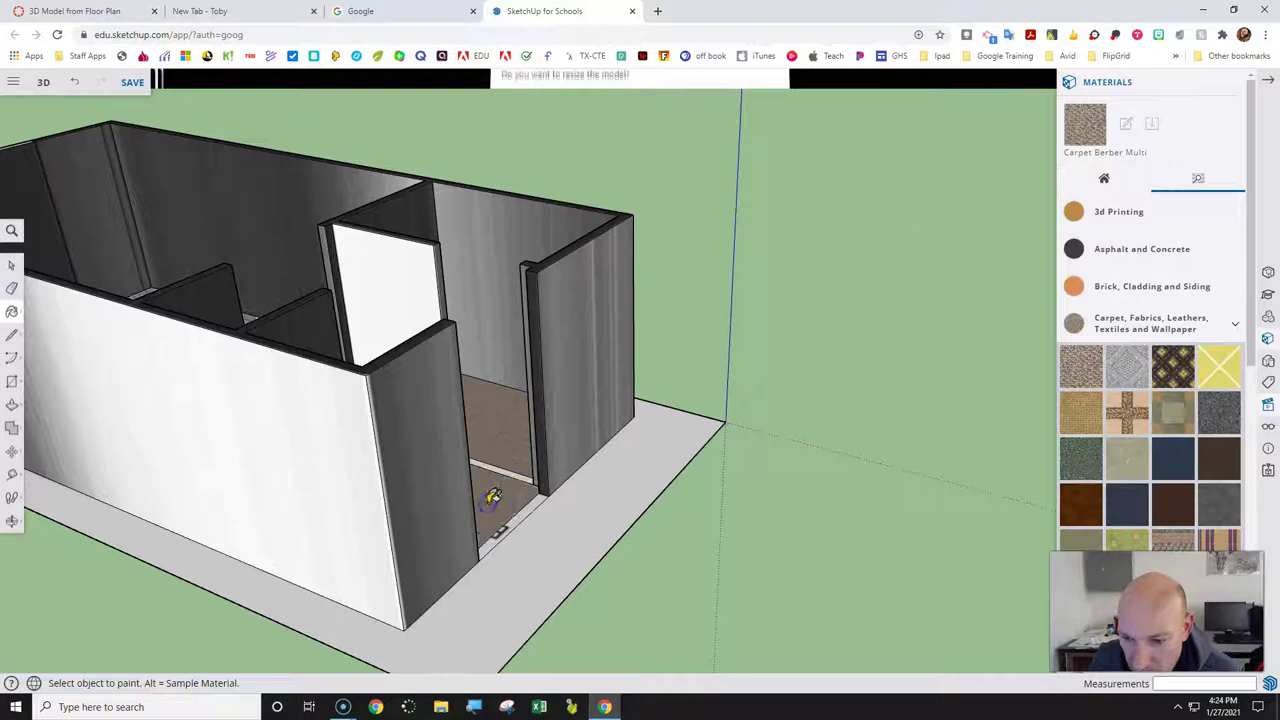
# Paint the floor strips in the bathroom doorway and the entry opening with Carpet Berber Multi.
pyautogui.click(15, 527)
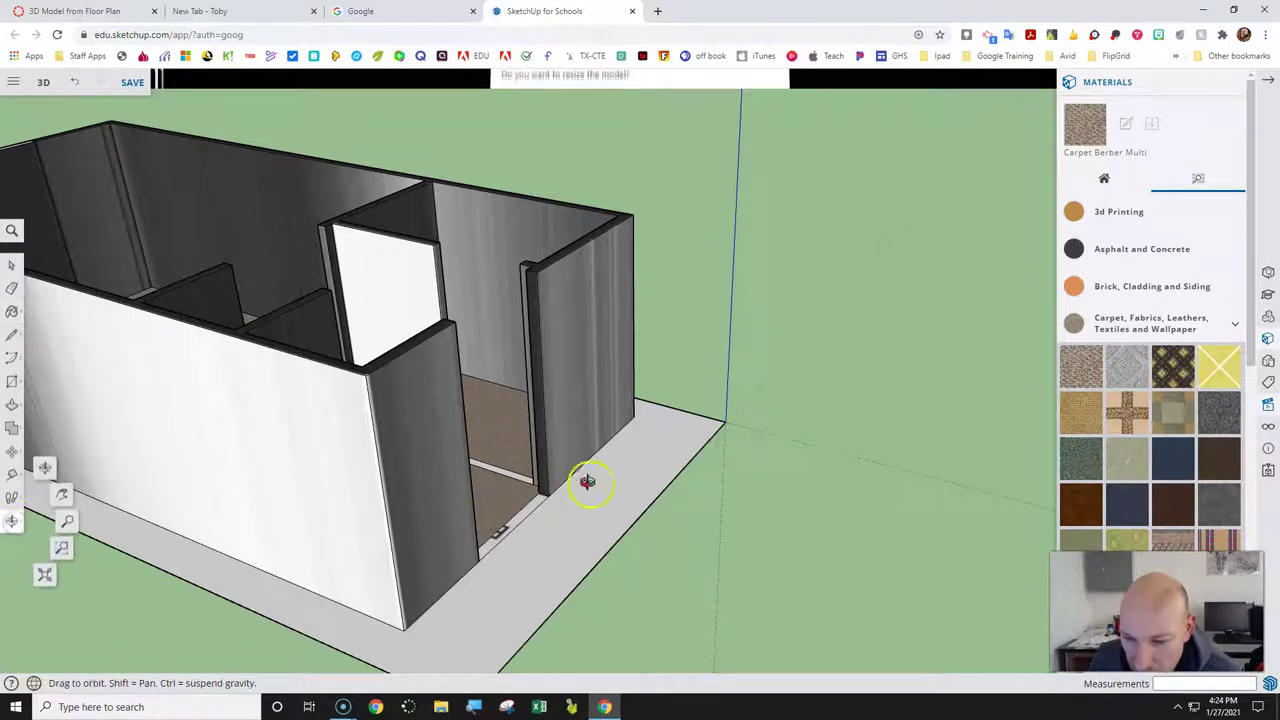
pyautogui.moveTo(561, 481); pyautogui.dragTo(458, 664)
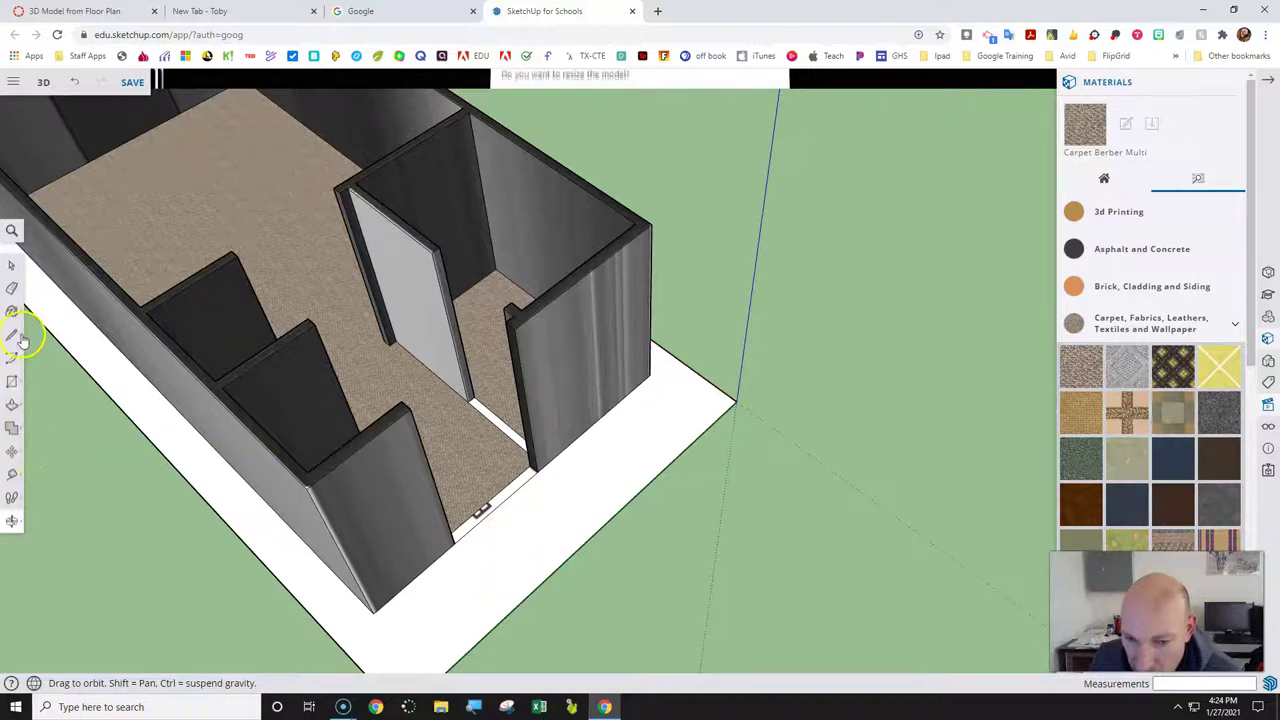
pyautogui.click(1080, 366)
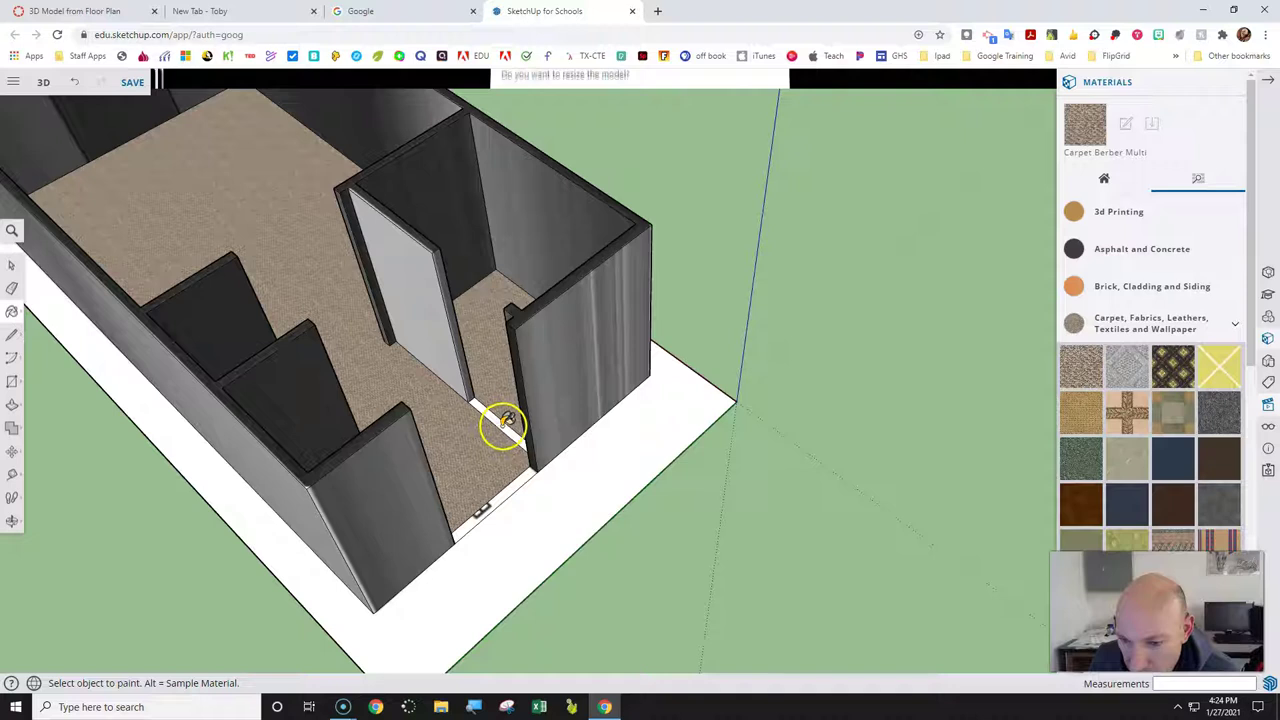
pyautogui.click(508, 475)
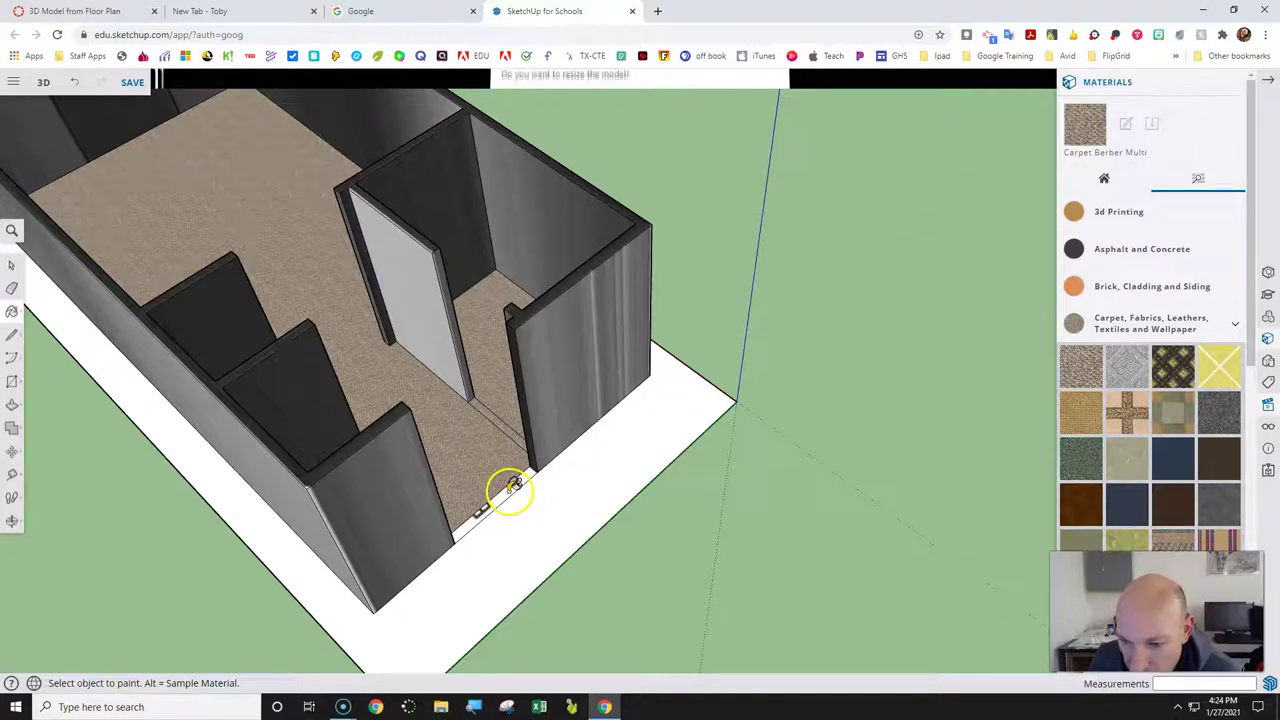
pyautogui.click(431, 474)
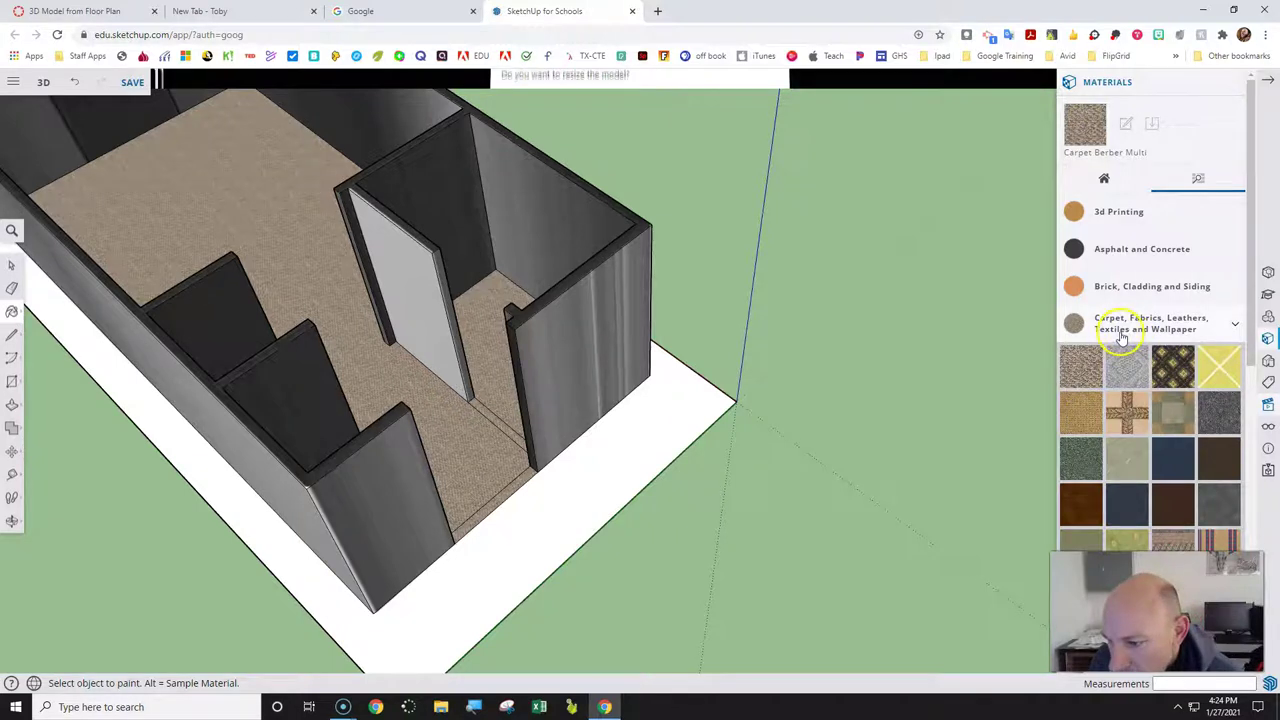
# Paint both exterior faces at the entry end and the long exterior wall beside the closets with the Brick Antique 01 material.
pyautogui.click(1125, 288)
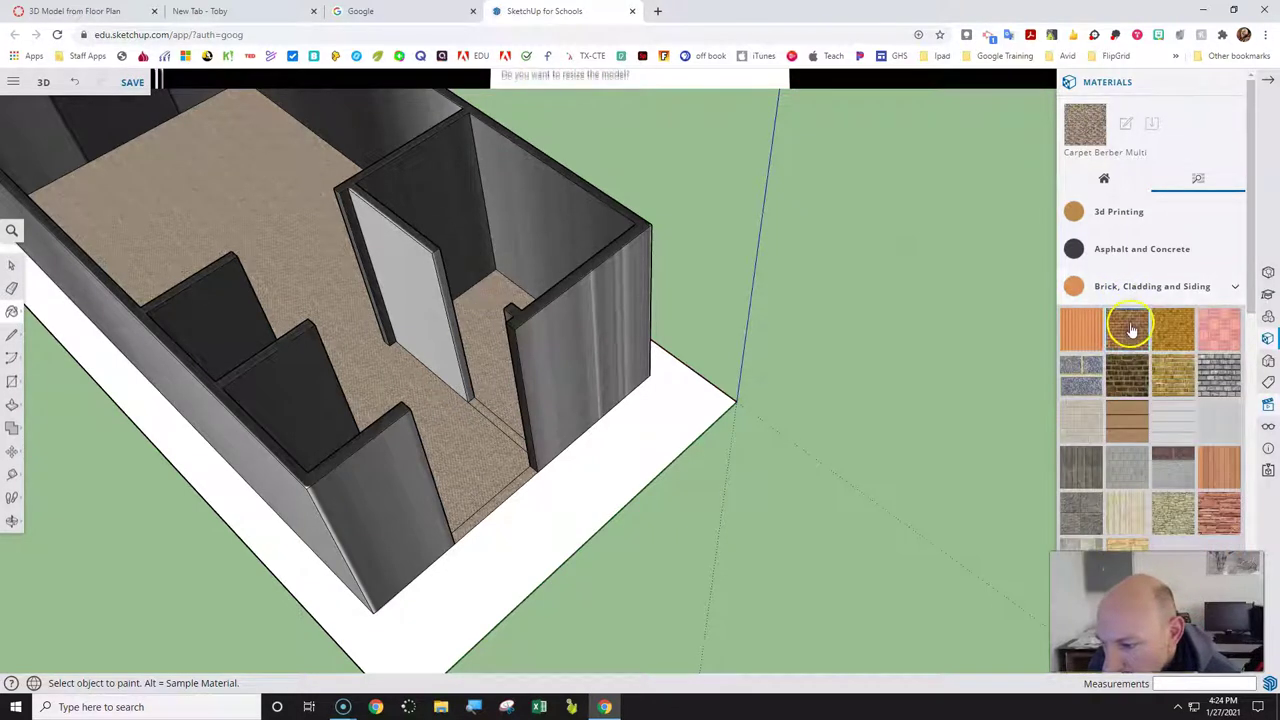
pyautogui.click(1128, 335)
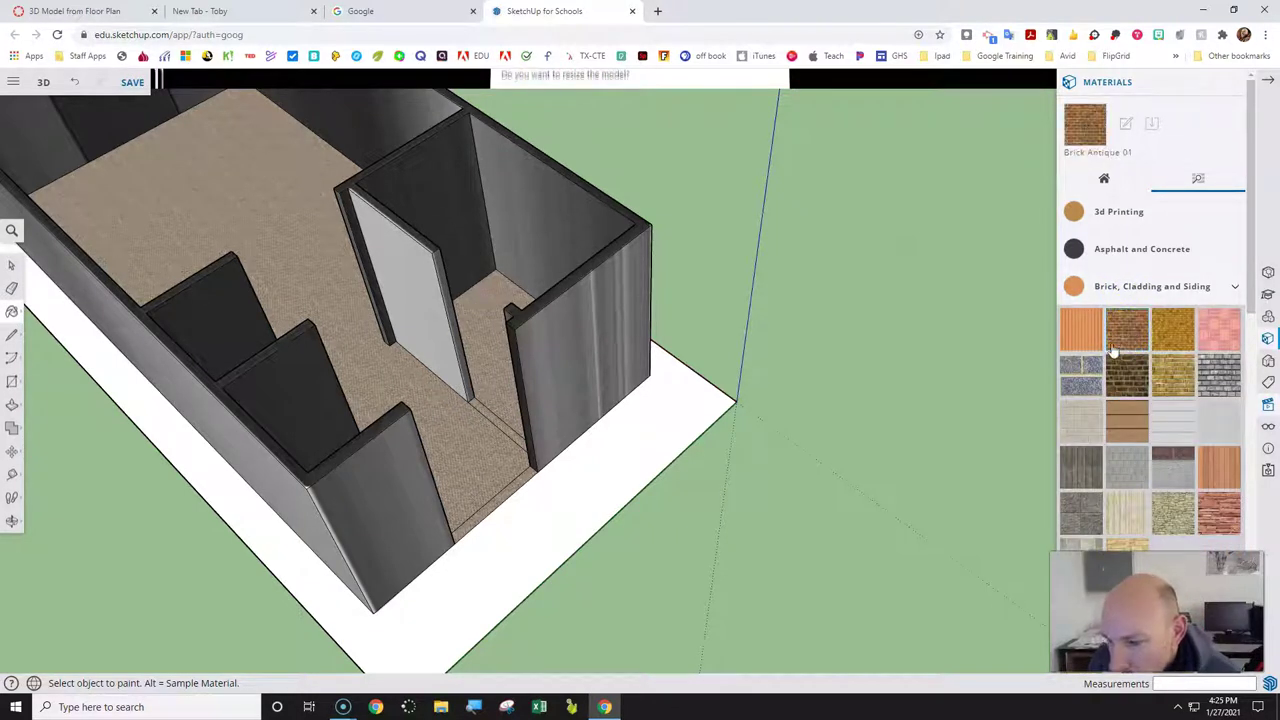
pyautogui.click(585, 366)
pyautogui.click(355, 522)
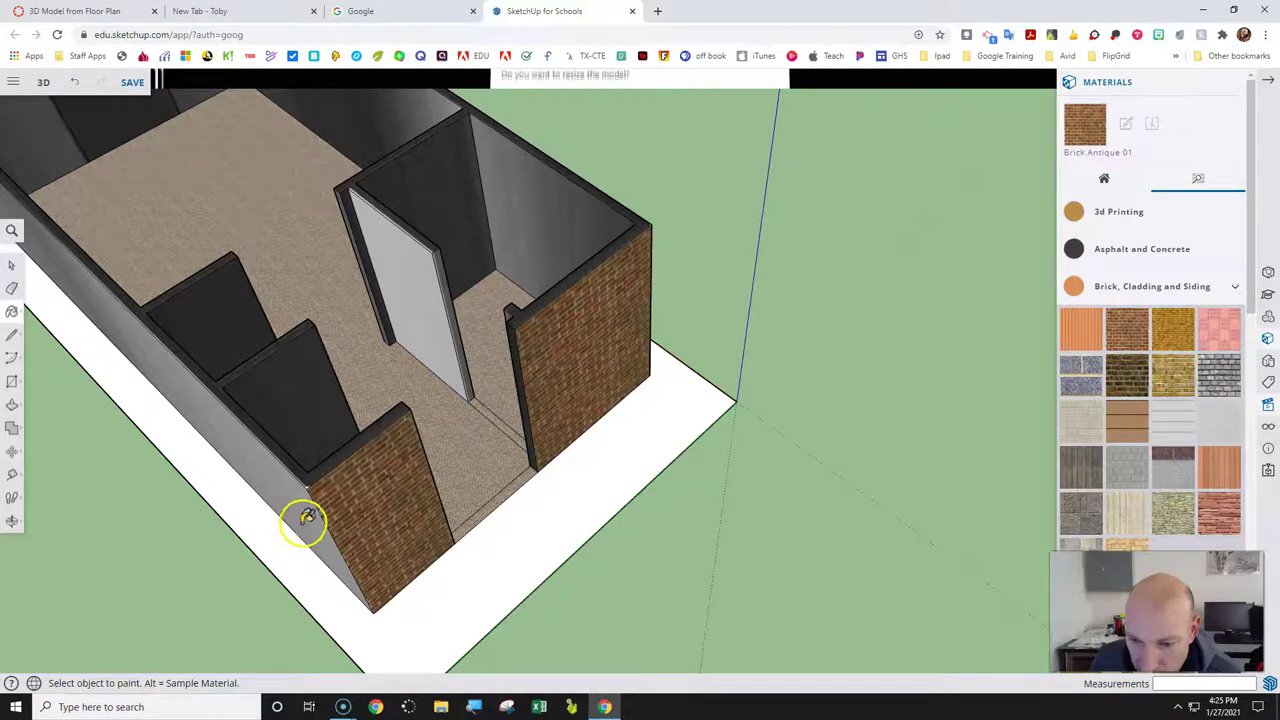
pyautogui.click(307, 516)
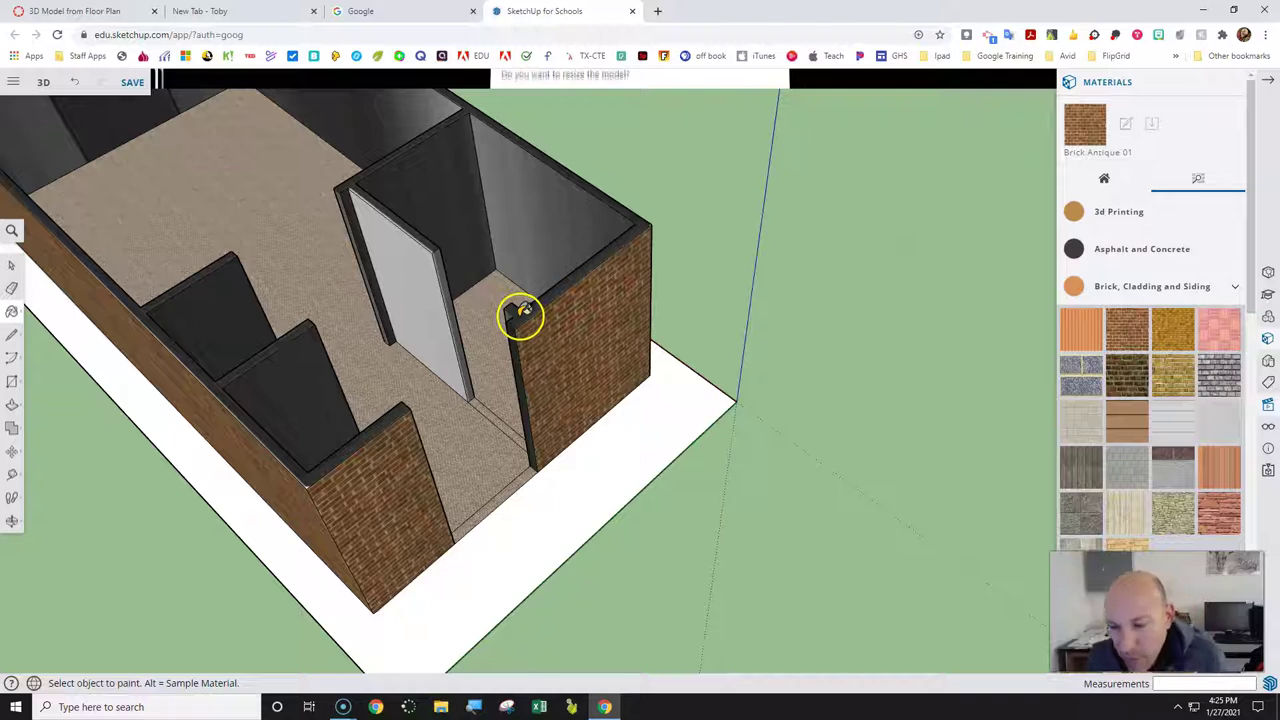
# Paint the wall tops and the long interior wall of the bathroom and living area with Brick Antique 01.
pyautogui.click(549, 224)
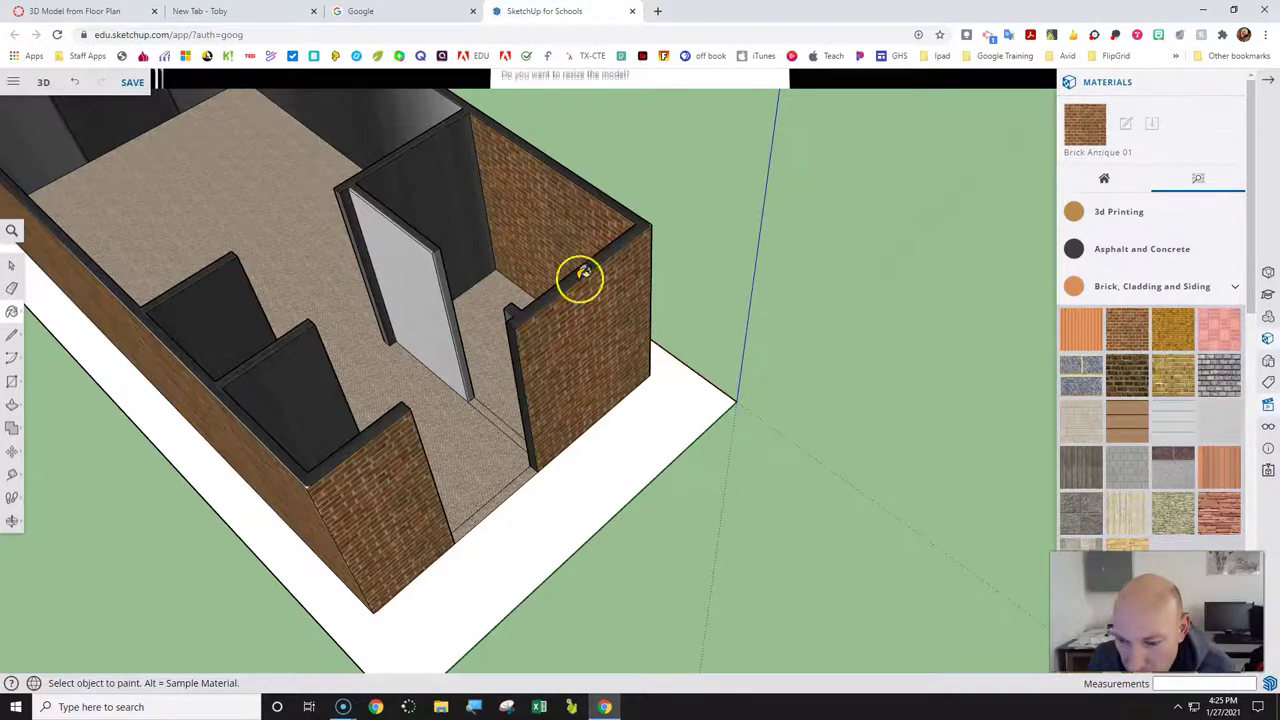
pyautogui.click(298, 460)
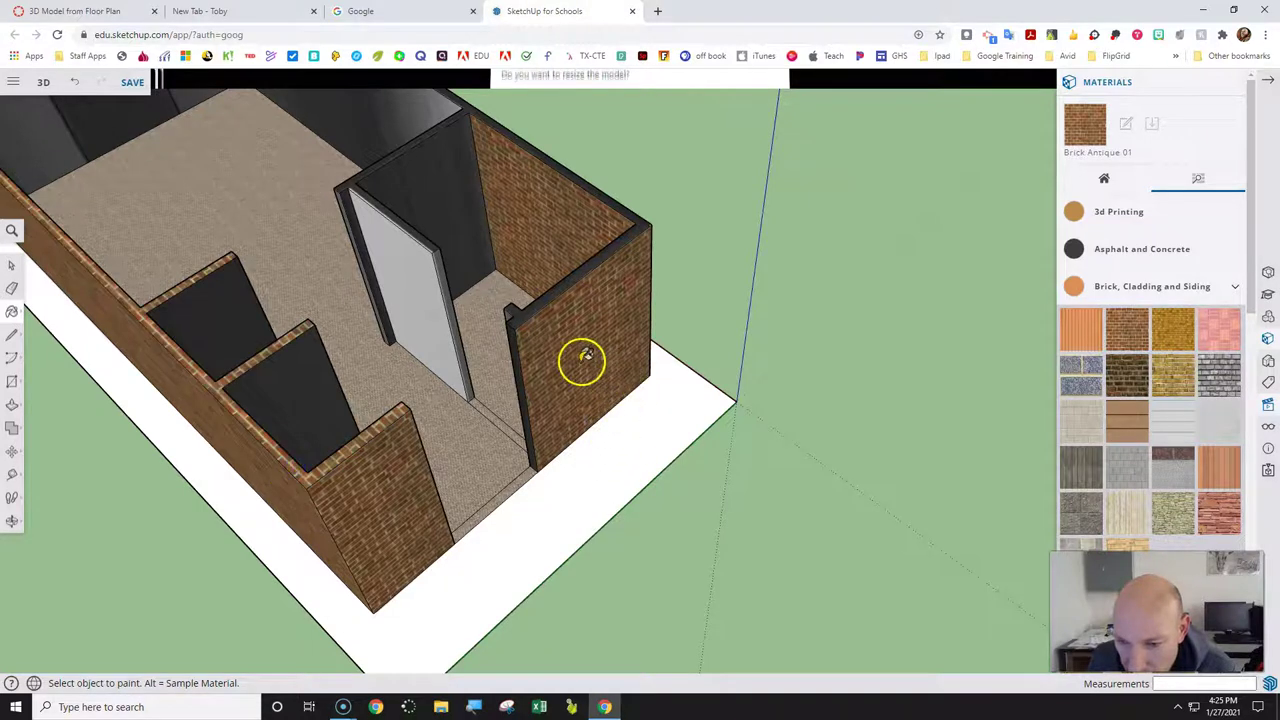
pyautogui.click(567, 281)
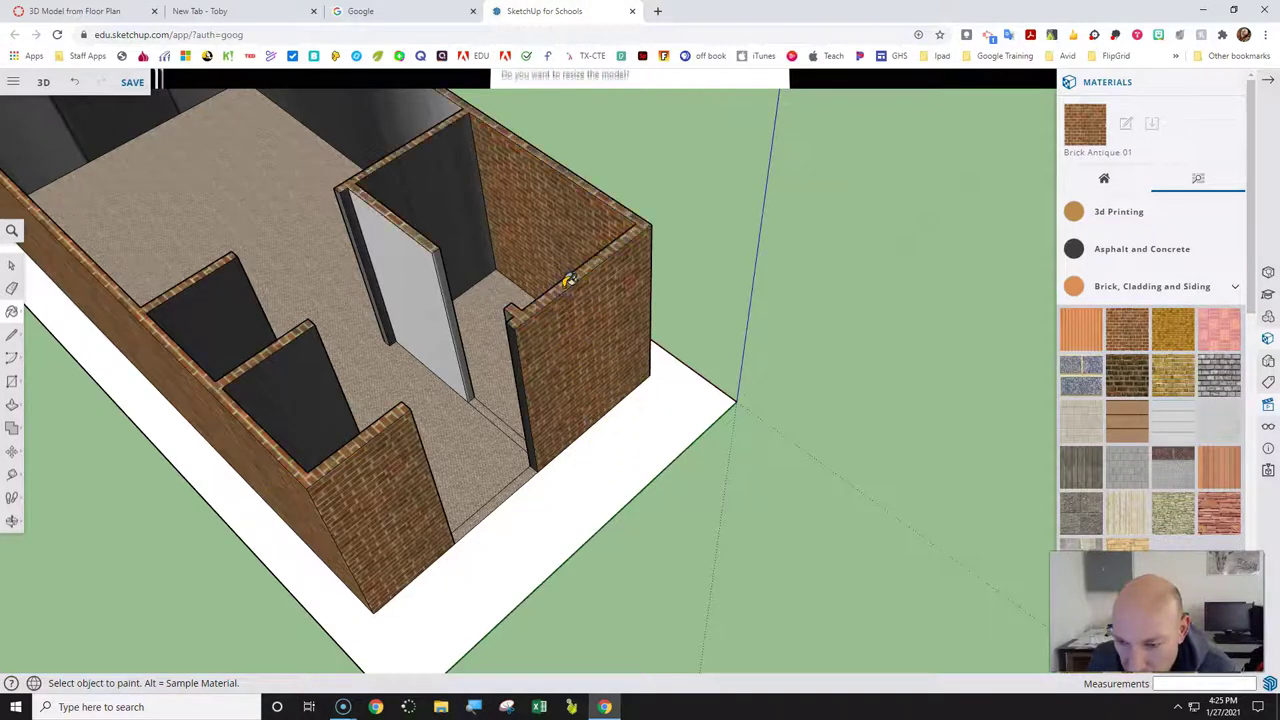
pyautogui.click(403, 108)
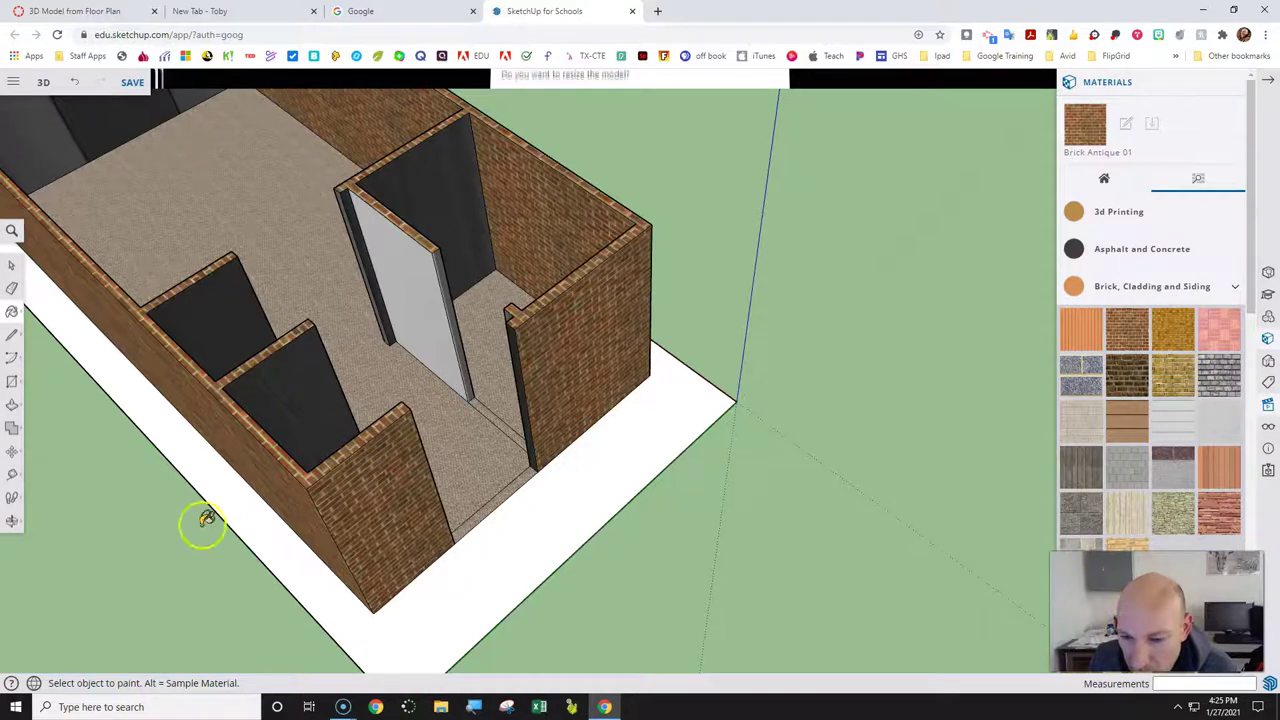
# Paint the inner faces of the living area's end wall on both sides of the window strip with Brick Antique 01.
pyautogui.click(12, 524)
pyautogui.moveTo(183, 491); pyautogui.dragTo(368, 445)
pyautogui.scroll(-3, 368, 445)
pyautogui.moveTo(283, 511); pyautogui.dragTo(481, 424)
pyautogui.scroll(3, 262, 447)
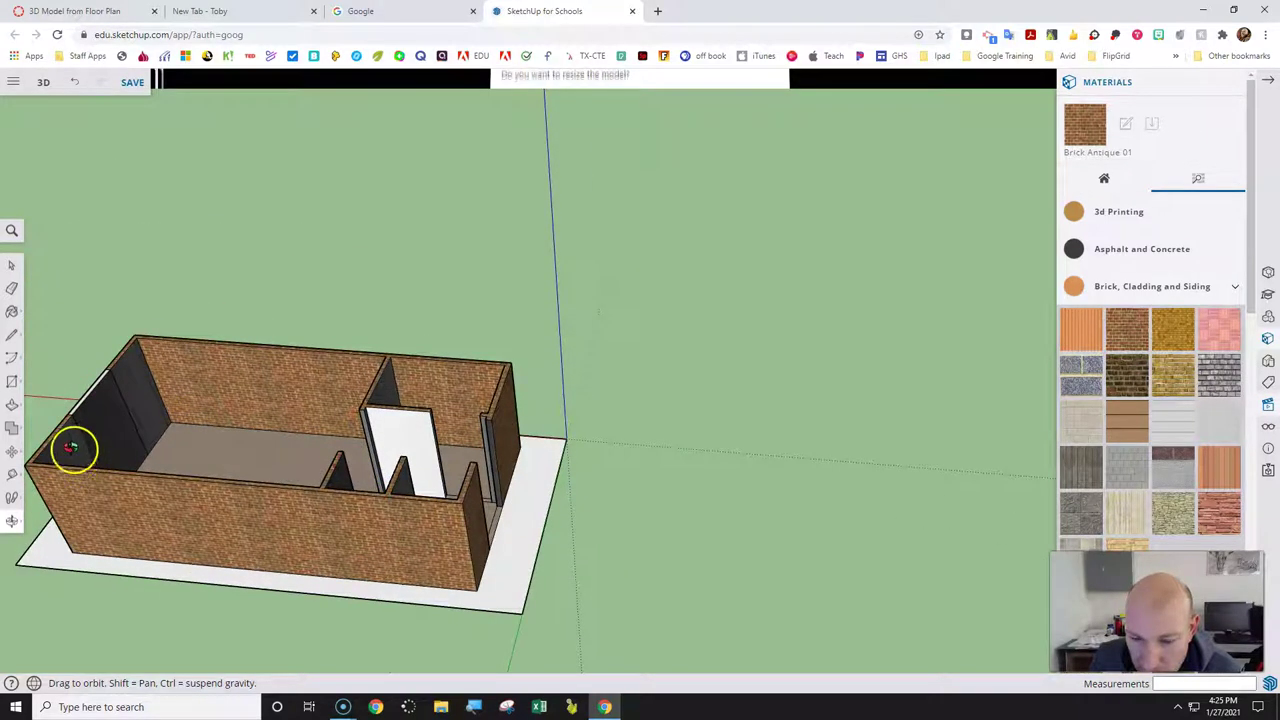
pyautogui.click(1124, 332)
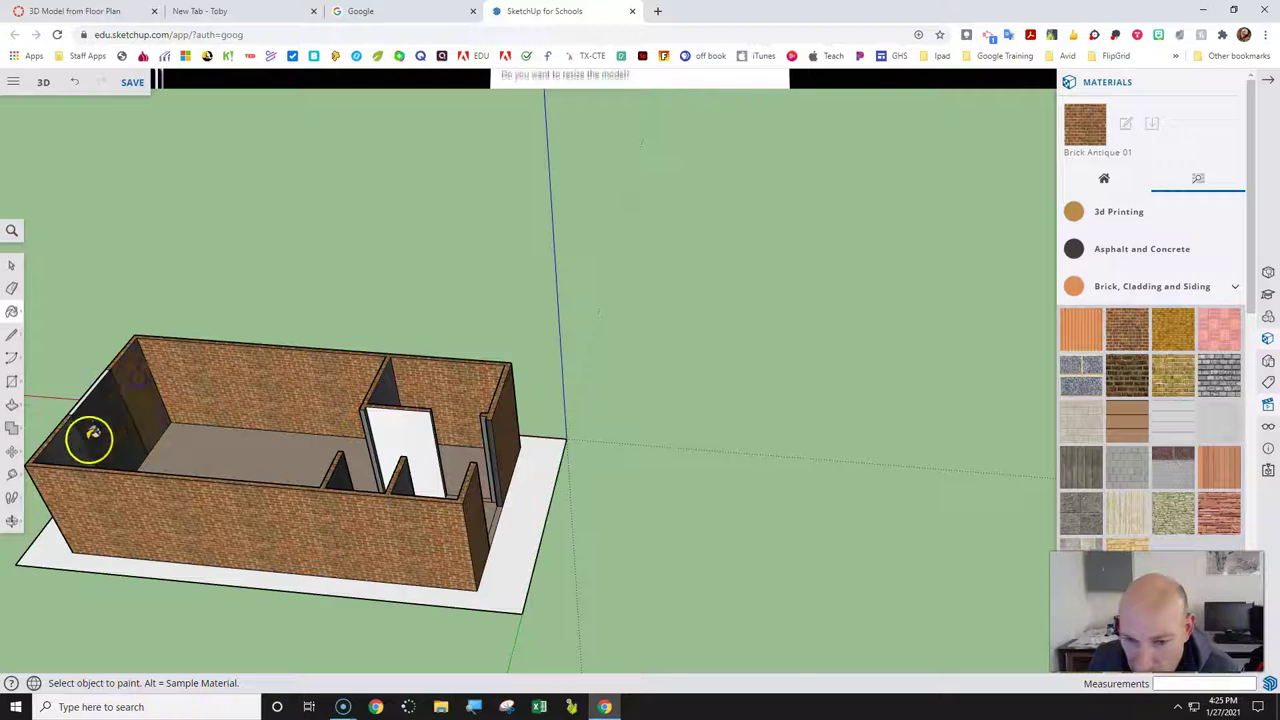
pyautogui.click(47, 467)
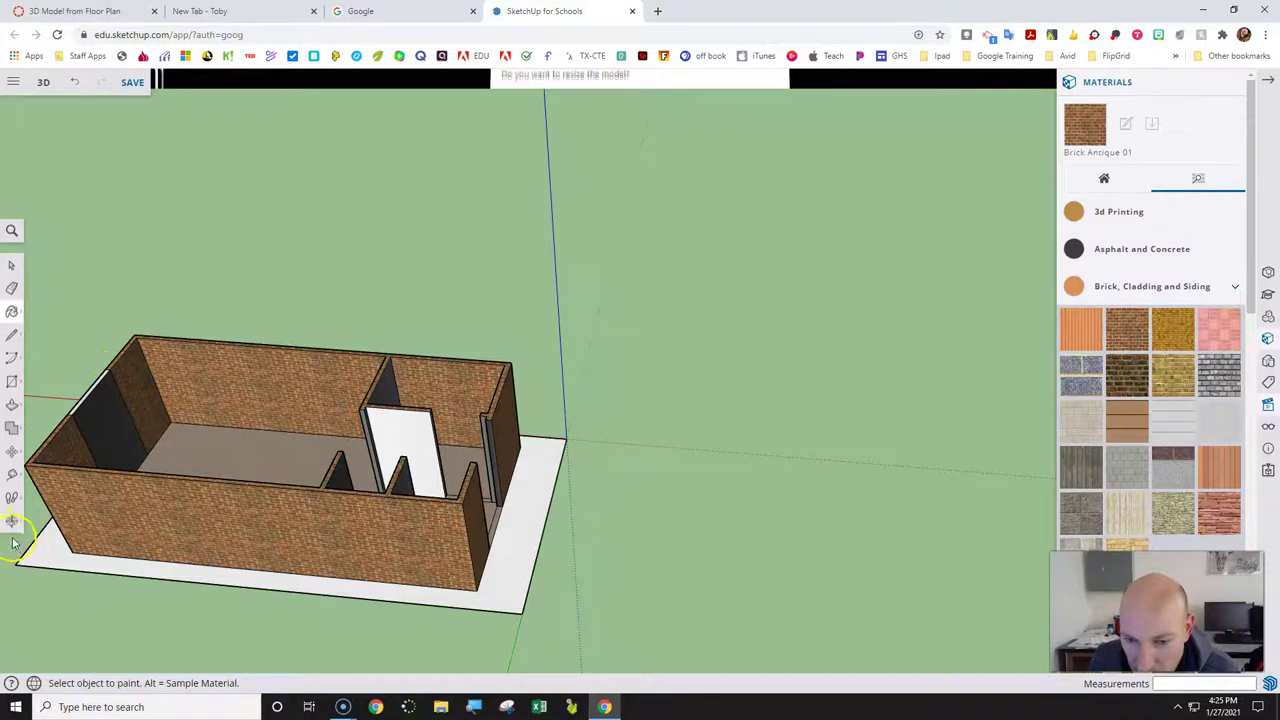
# Paint the two exterior sections of the end wall flanking the window strip with Brick Antique 01.
pyautogui.click(14, 525)
pyautogui.moveTo(183, 517); pyautogui.dragTo(671, 497)
pyautogui.moveTo(706, 657); pyautogui.dragTo(949, 463)
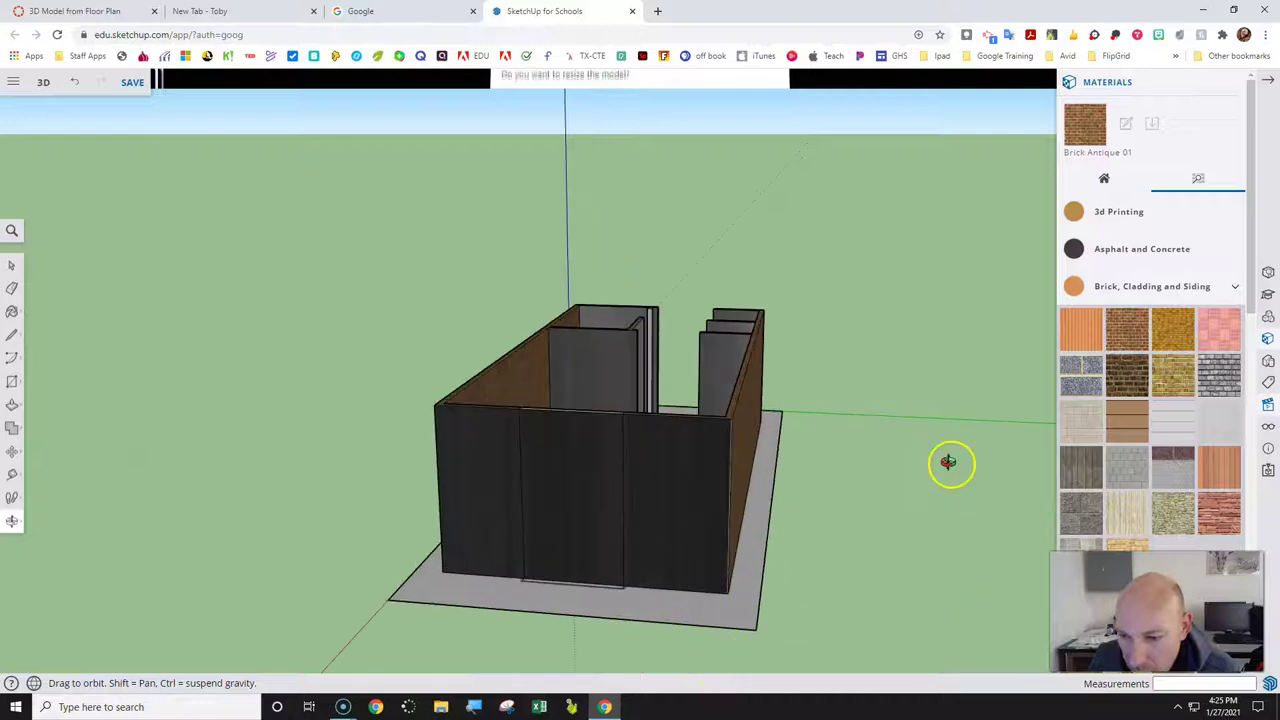
pyautogui.click(1116, 332)
pyautogui.click(686, 489)
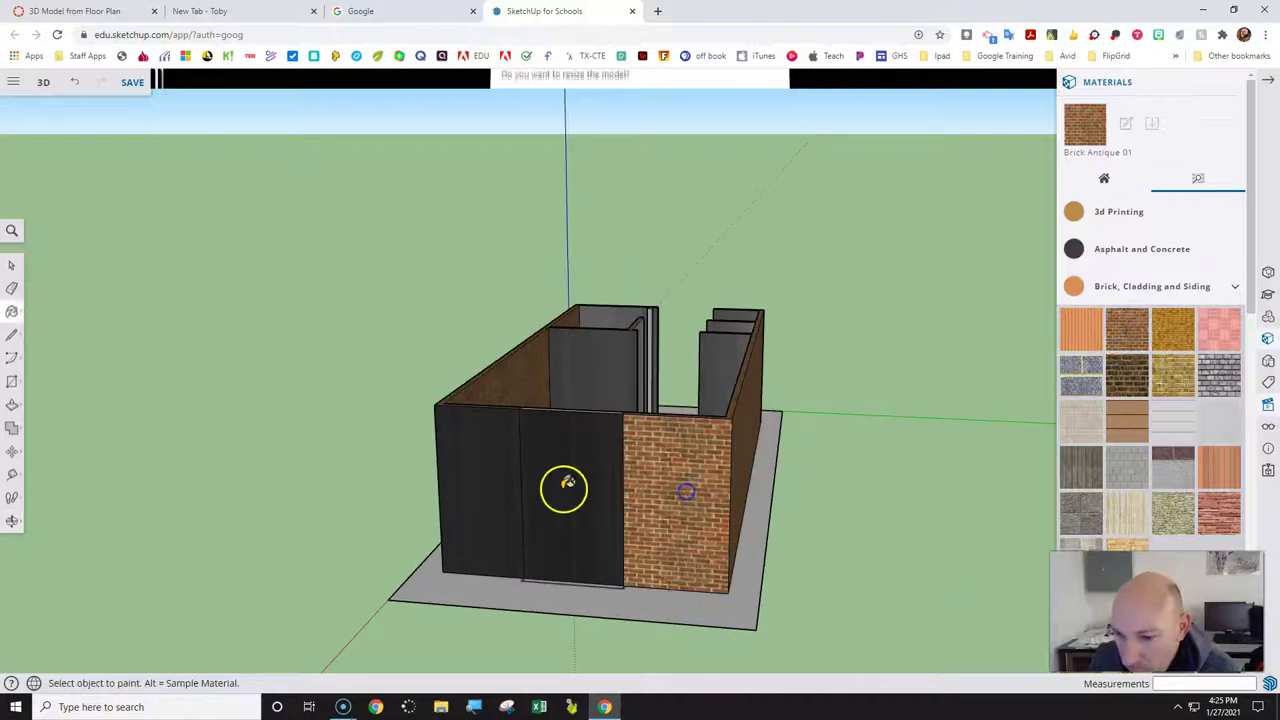
pyautogui.click(494, 479)
# Paint the long exterior wall on the bathroom side with Brick Antique 01.
pyautogui.click(12, 520)
pyautogui.moveTo(234, 525)
pyautogui.mouseDown()
pyautogui.moveTo(391, 560)
pyautogui.moveTo(723, 523)
pyautogui.mouseUp()
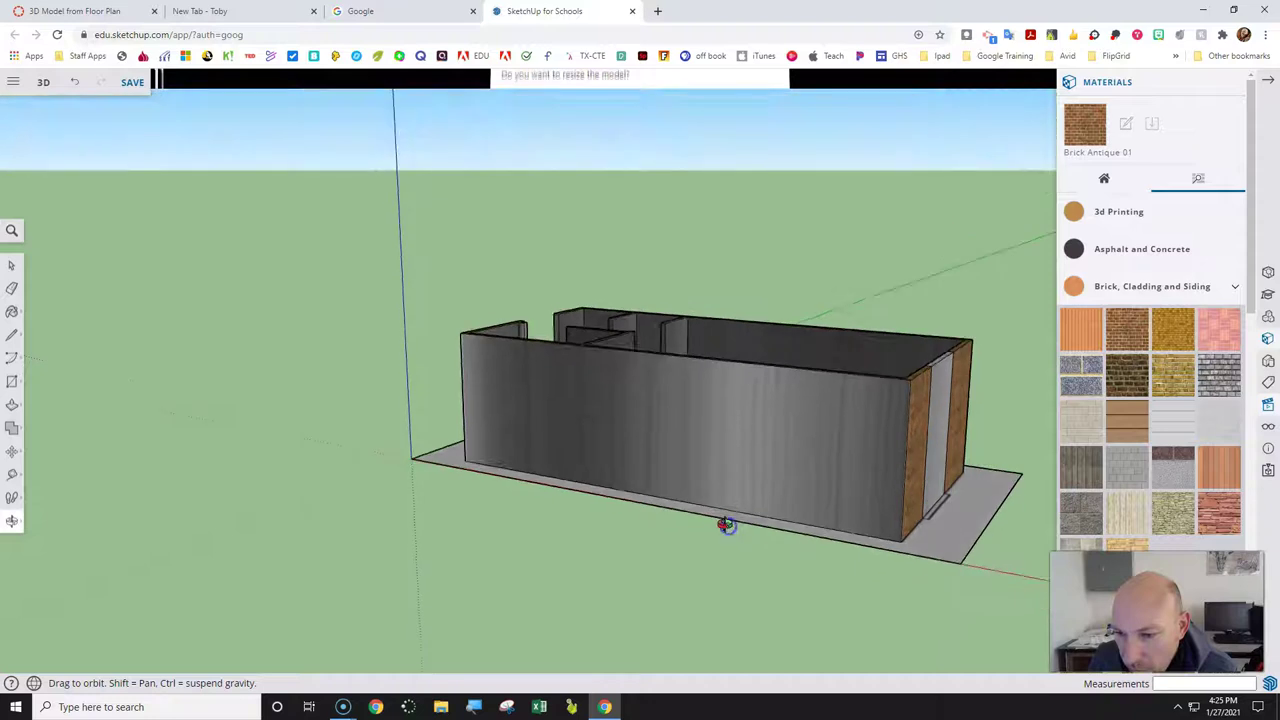
pyautogui.click(1127, 338)
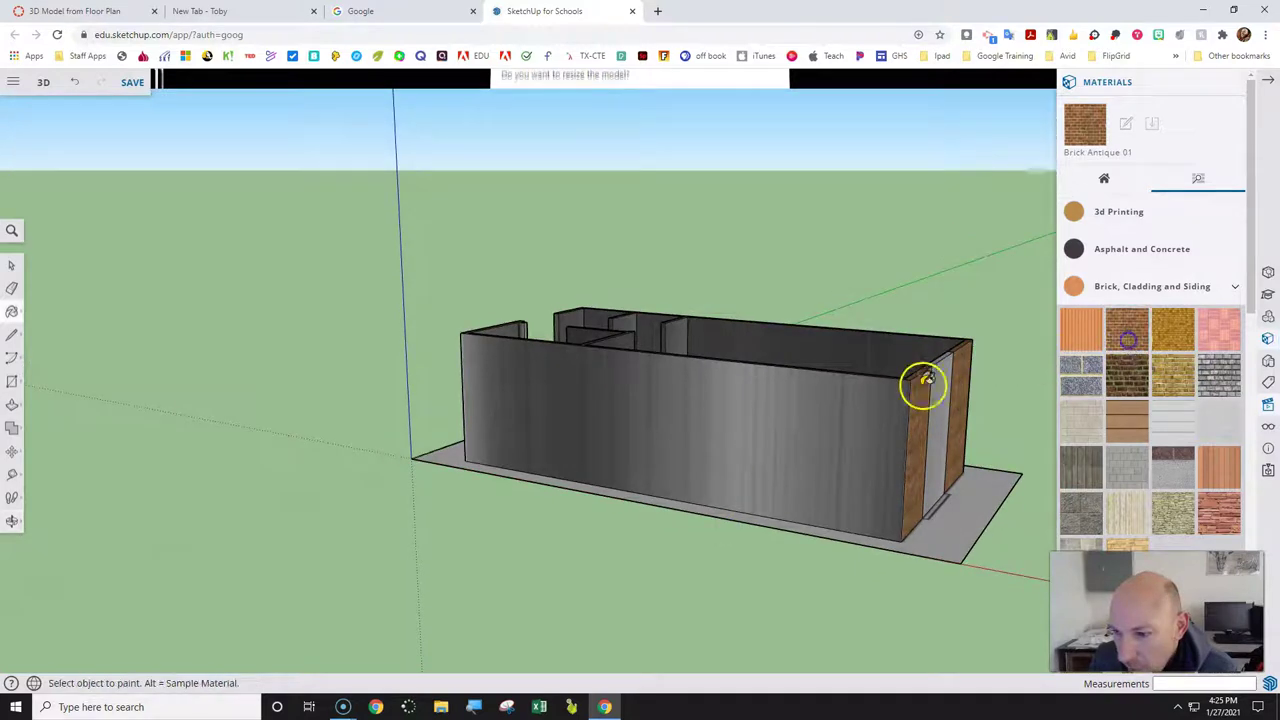
pyautogui.click(834, 396)
pyautogui.scroll(-3, 805, 480)
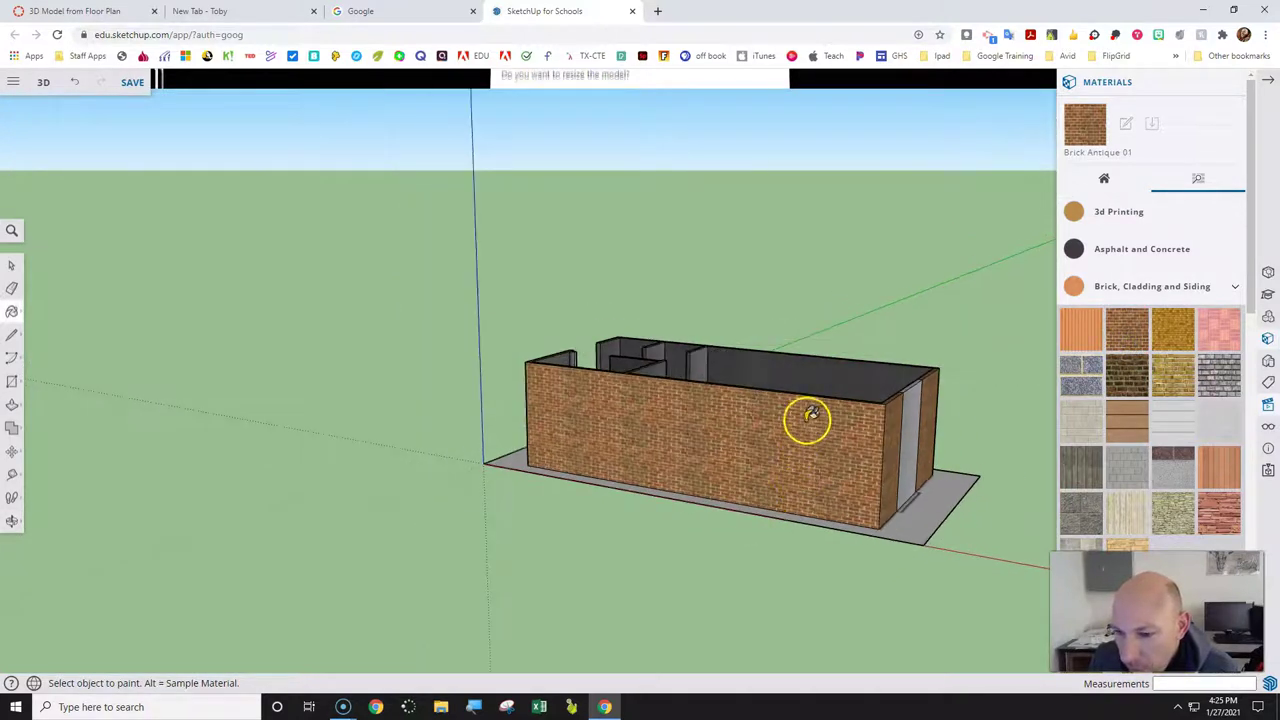
# Paint the closet-side interior wall and the inner faces of the entry-end wall with Brick Antique 01.
pyautogui.scroll(5, 668, 360)
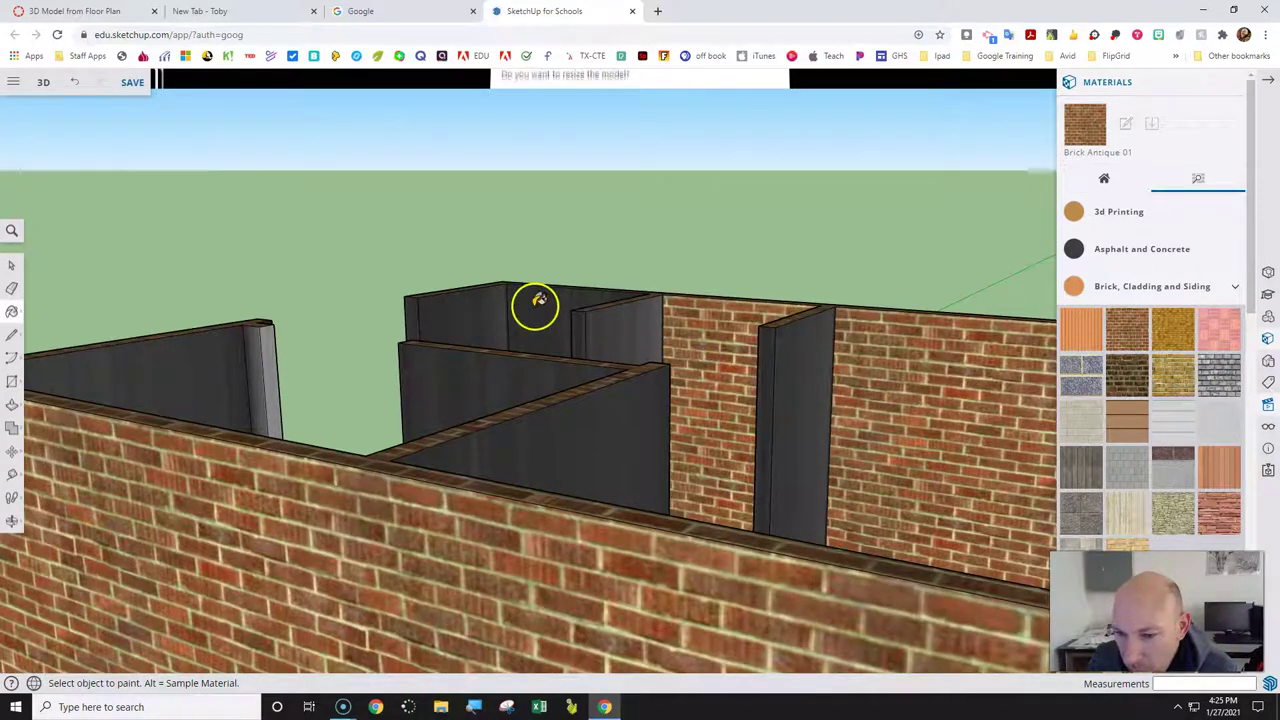
pyautogui.click(515, 302)
pyautogui.click(470, 310)
pyautogui.click(158, 358)
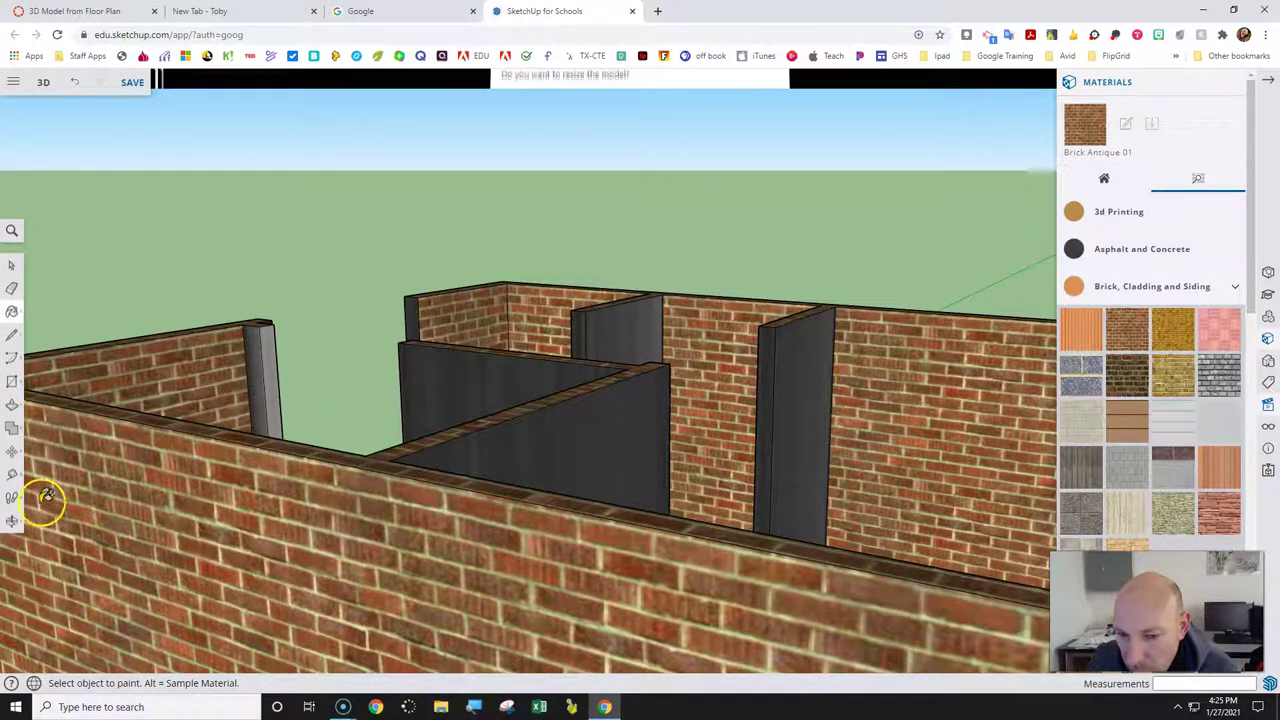
# Paint the narrow inner strip and the jamb on the bathroom side of the entry opening with Brick Antique 01.
pyautogui.click(11, 524)
pyautogui.moveTo(811, 551); pyautogui.dragTo(560, 449)
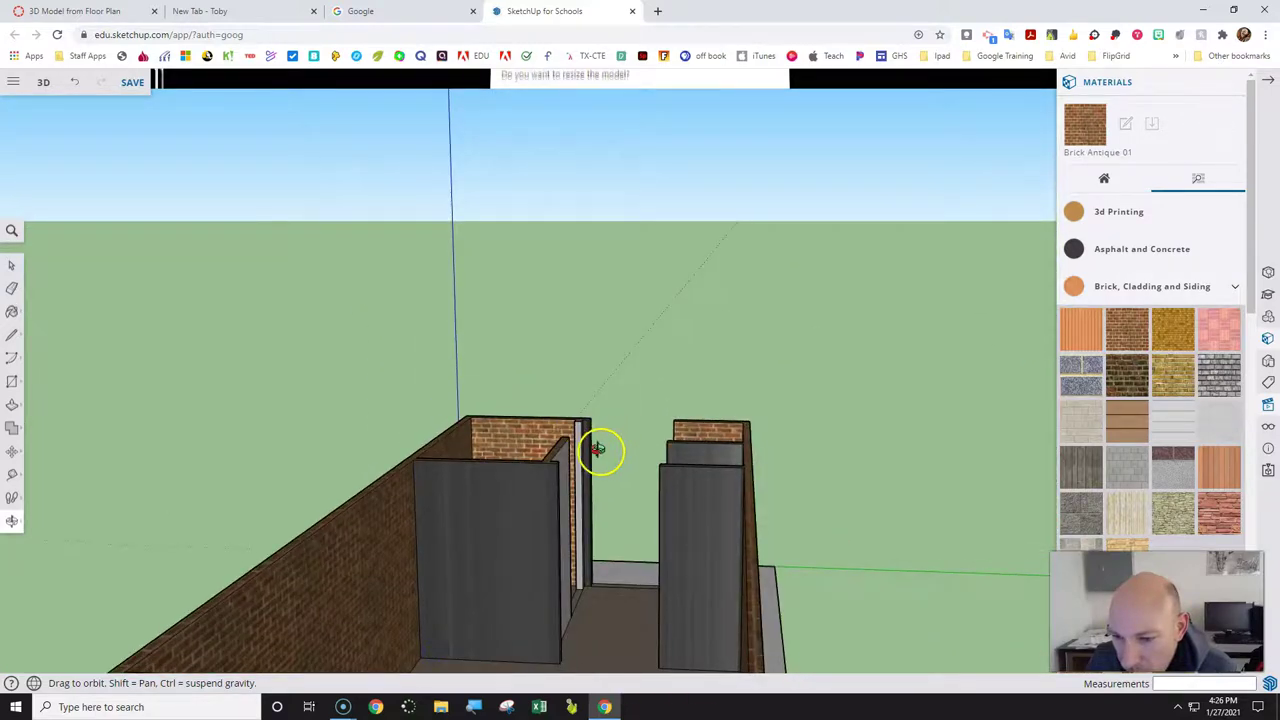
pyautogui.scroll(6, 603, 443)
pyautogui.scroll(-2, 412, 442)
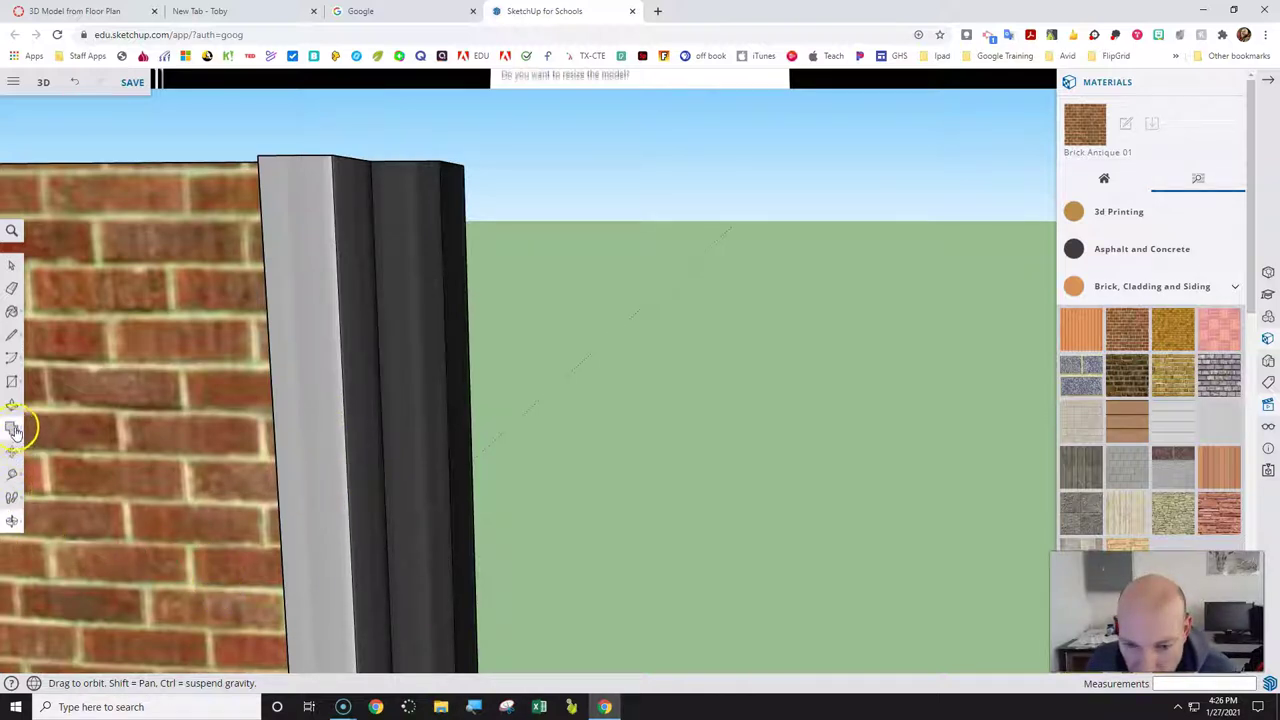
pyautogui.click(1124, 340)
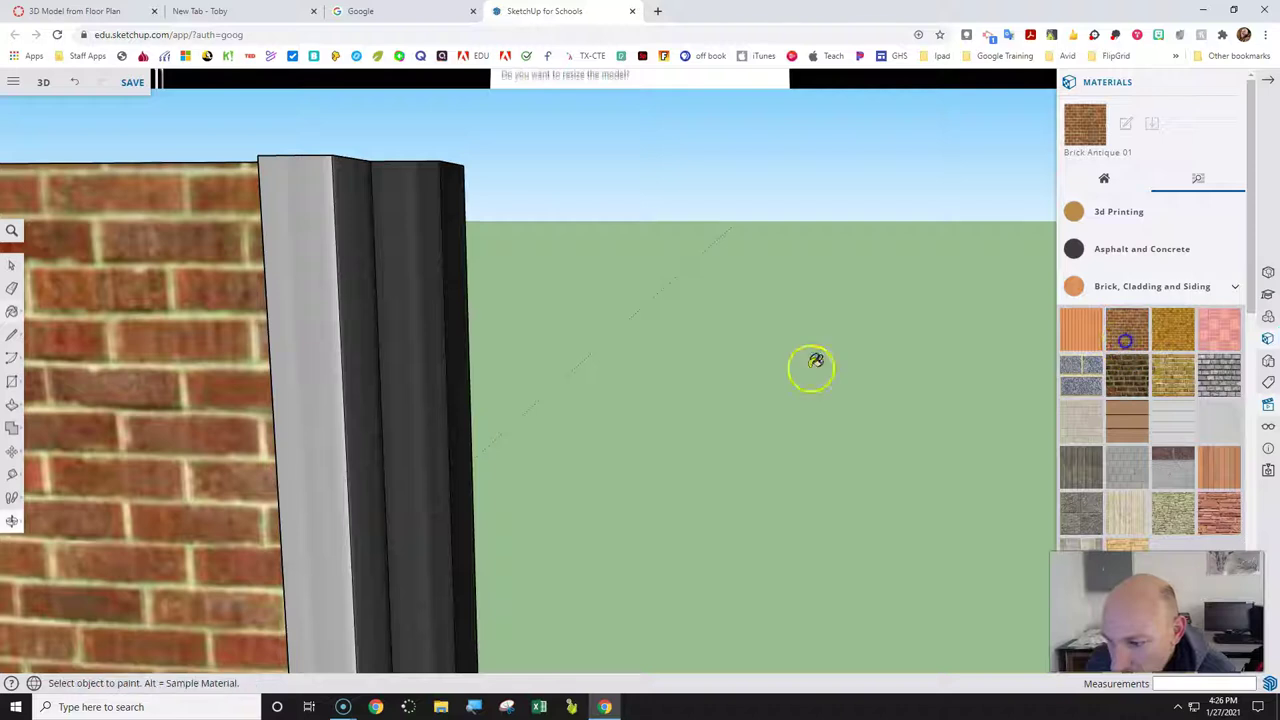
pyautogui.click(422, 404)
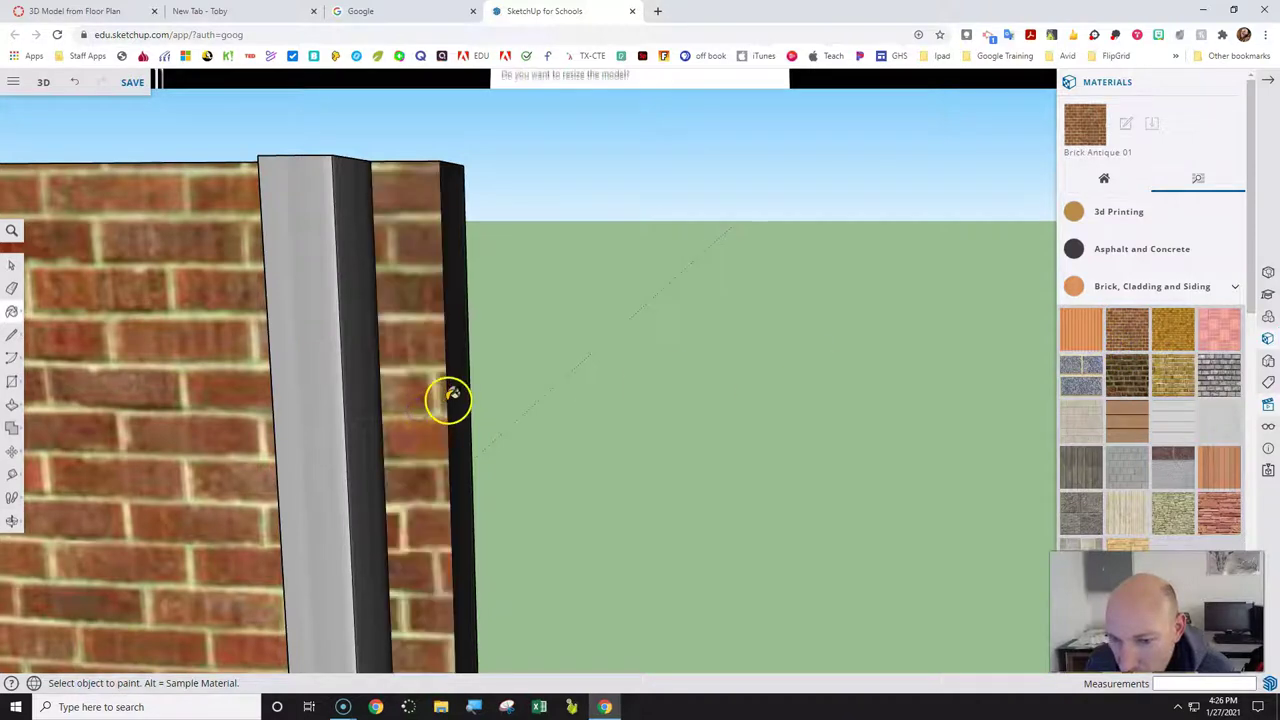
pyautogui.click(468, 390)
# Paint the entry opening's opposite jamb, on the closet side, with Brick Antique 01.
pyautogui.scroll(-2, 484, 391)
pyautogui.scroll(-1, 484, 391)
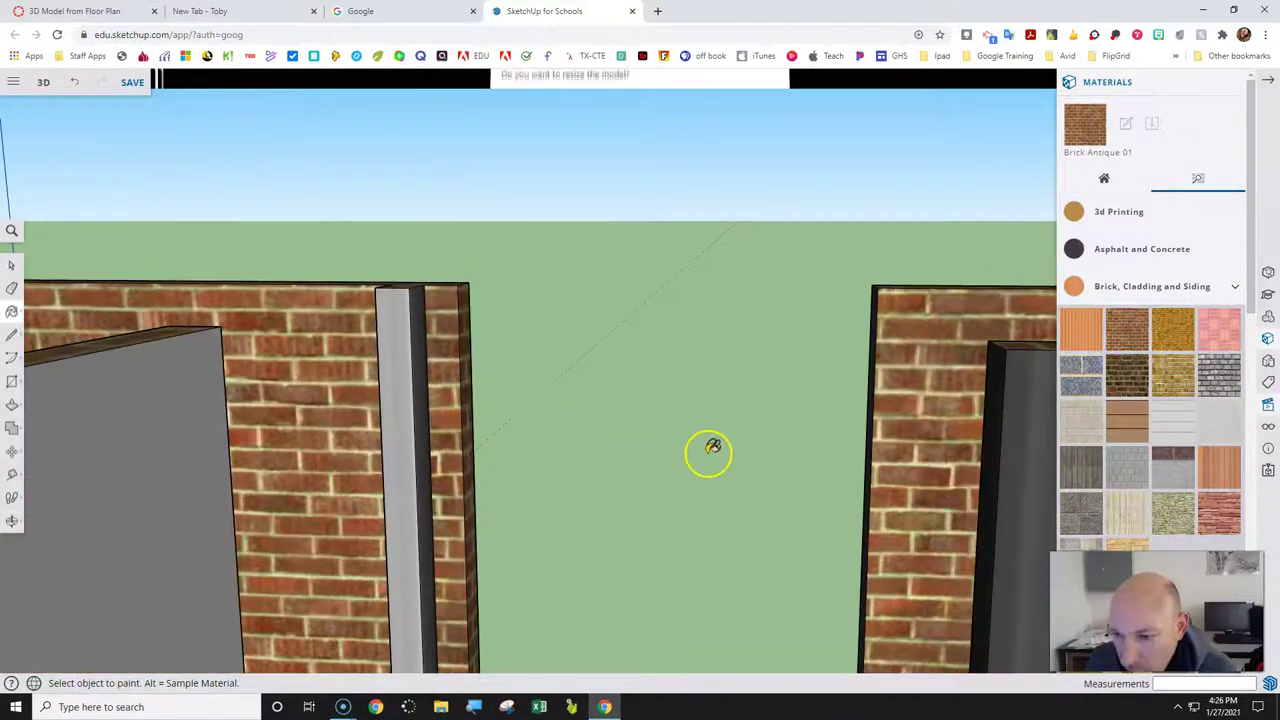
pyautogui.scroll(3, 872, 420)
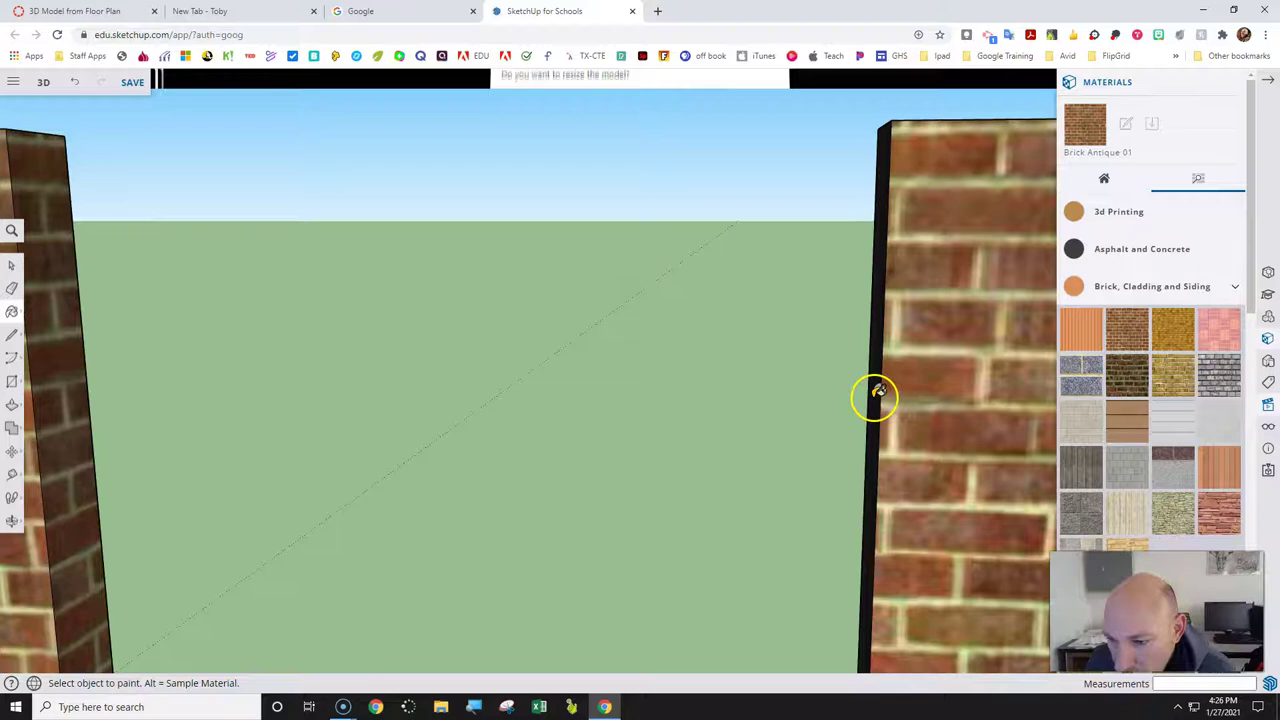
pyautogui.click(875, 392)
pyautogui.scroll(-3, 547, 452)
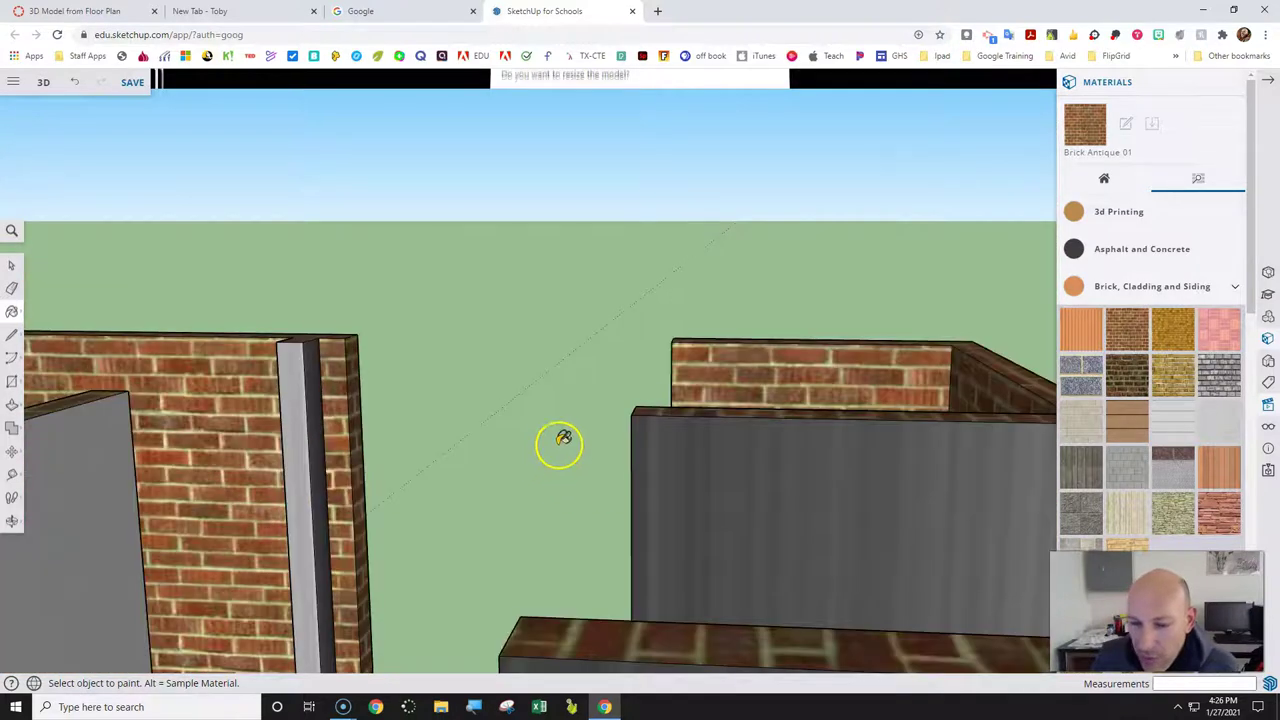
# Draw a line 2' down from the midpoint of the window strip's top edge, and a horizontal line from its end to the strip's side edge.
pyautogui.scroll(-8, 537, 409)
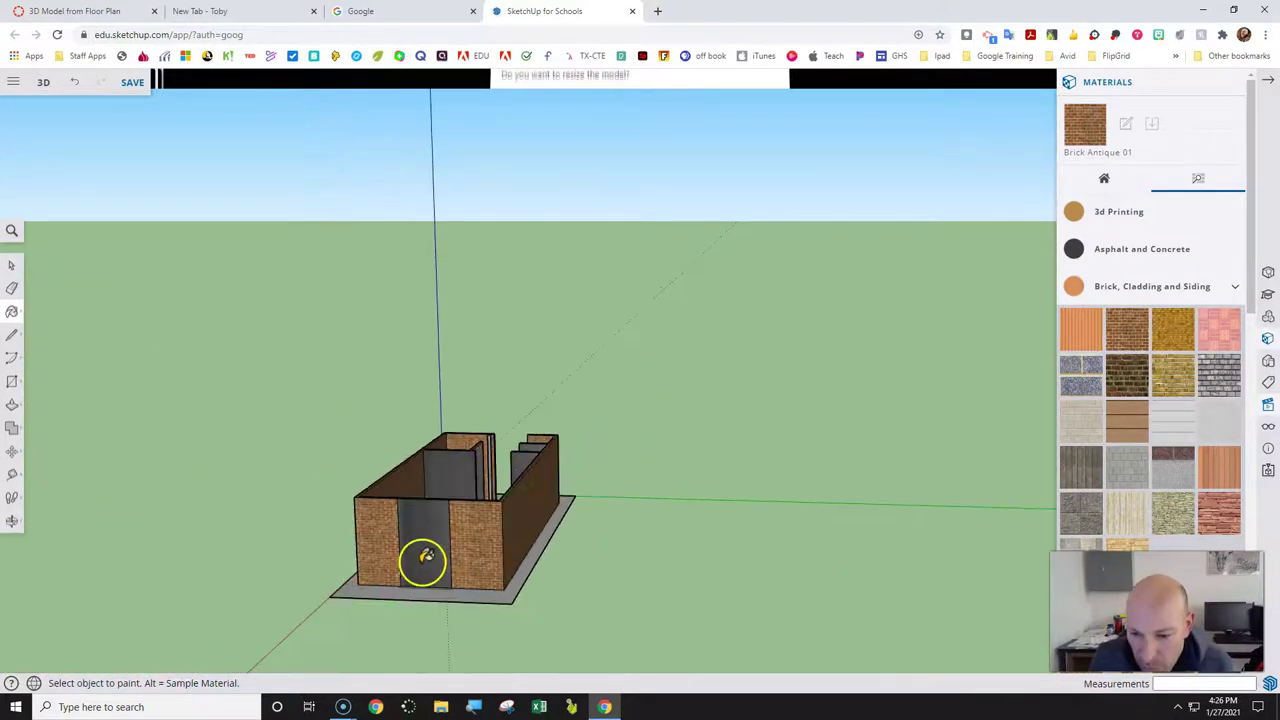
pyautogui.scroll(5, 424, 558)
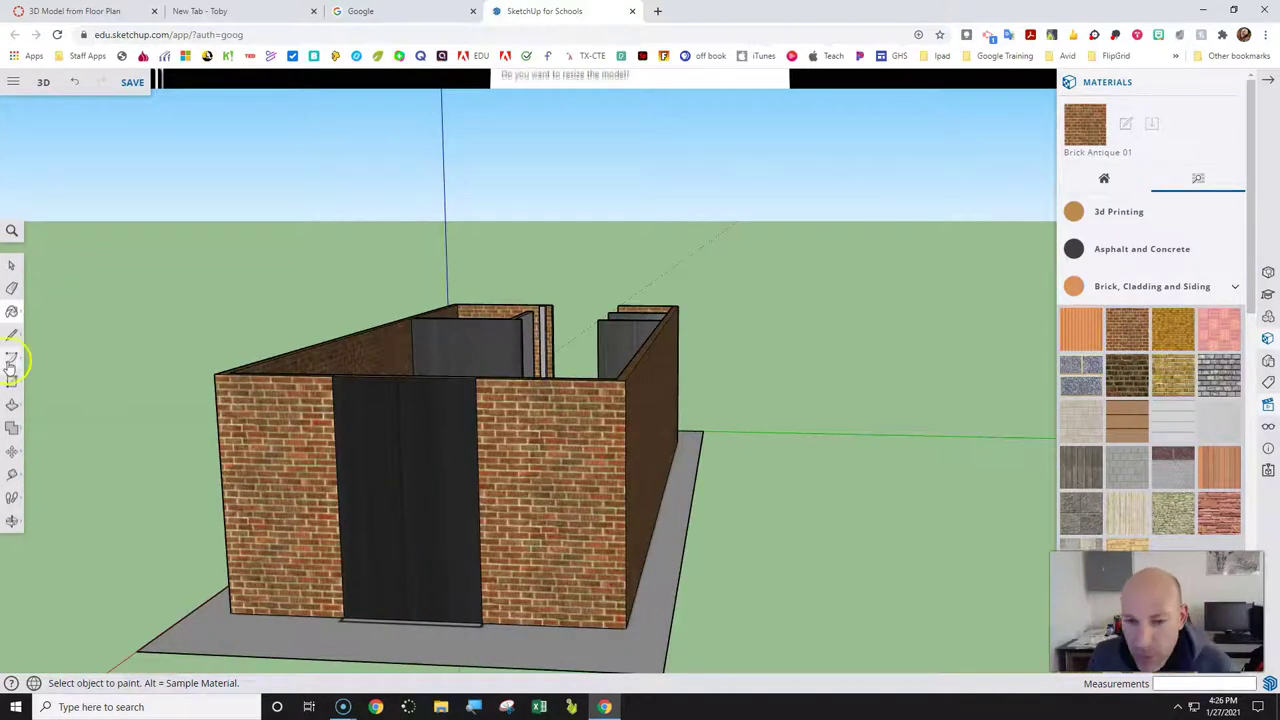
pyautogui.click(12, 337)
pyautogui.scroll(6, 290, 590)
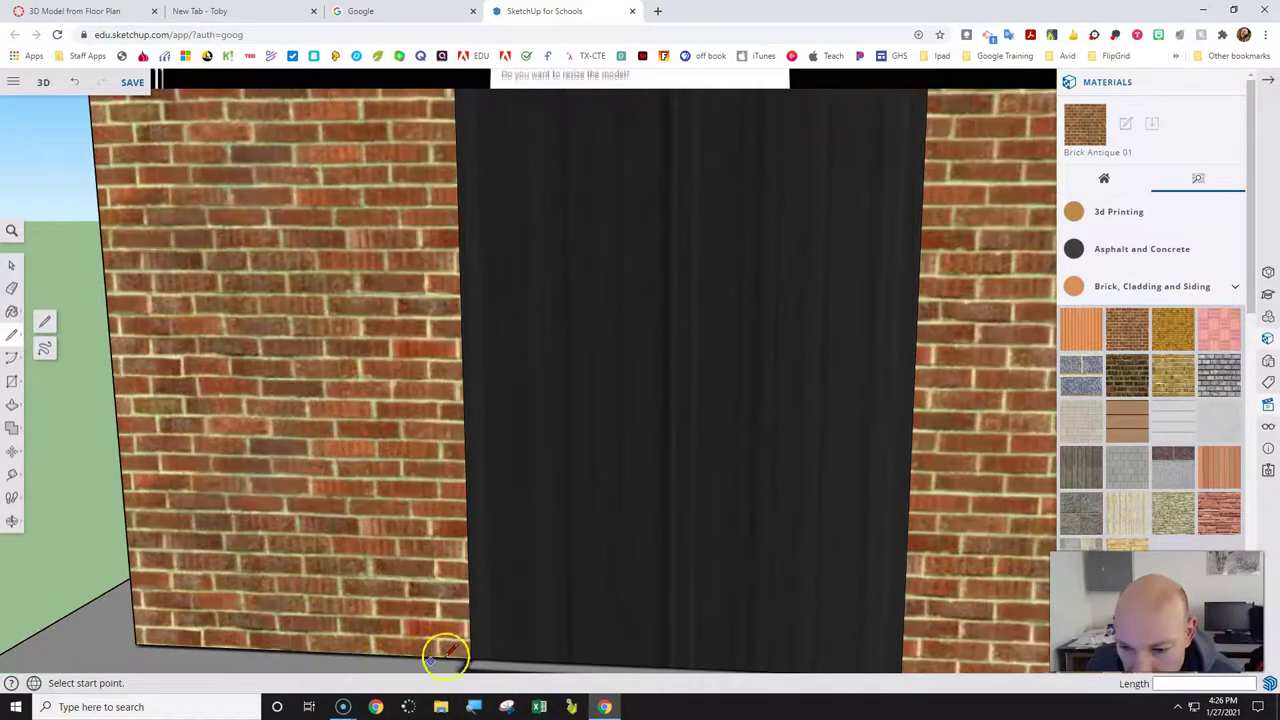
pyautogui.scroll(-6, 299, 482)
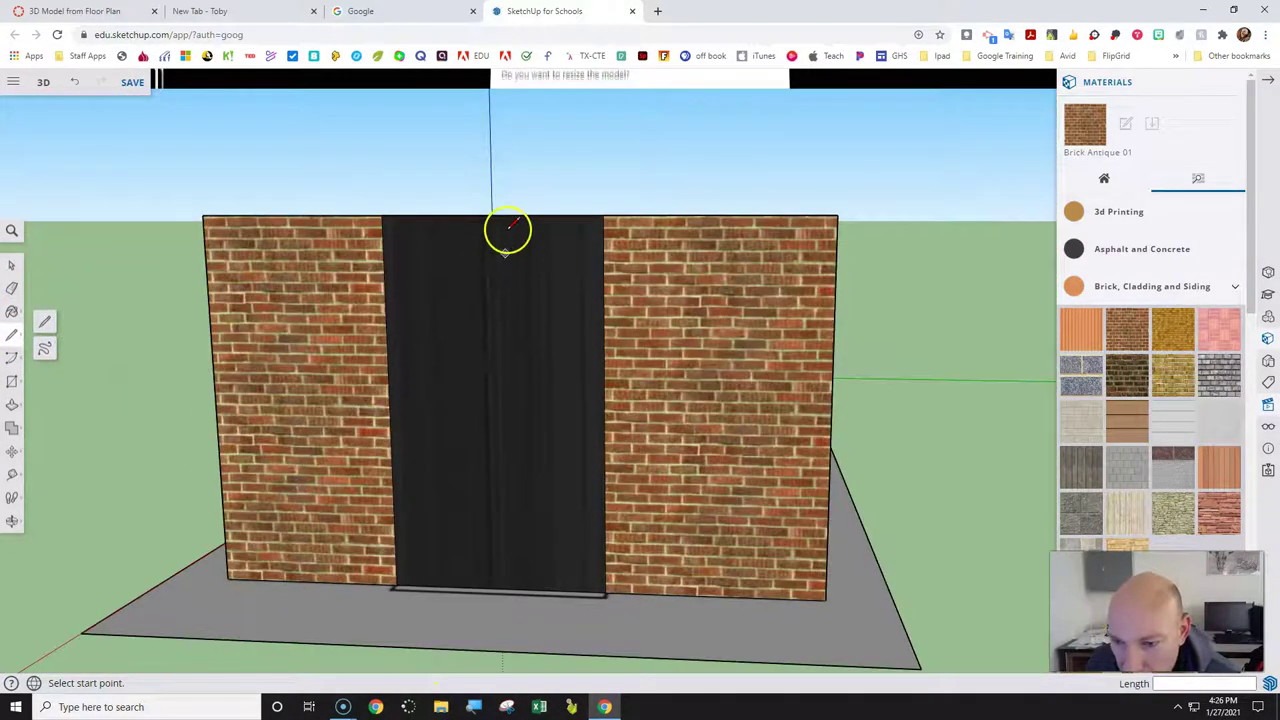
pyautogui.scroll(3, 508, 230)
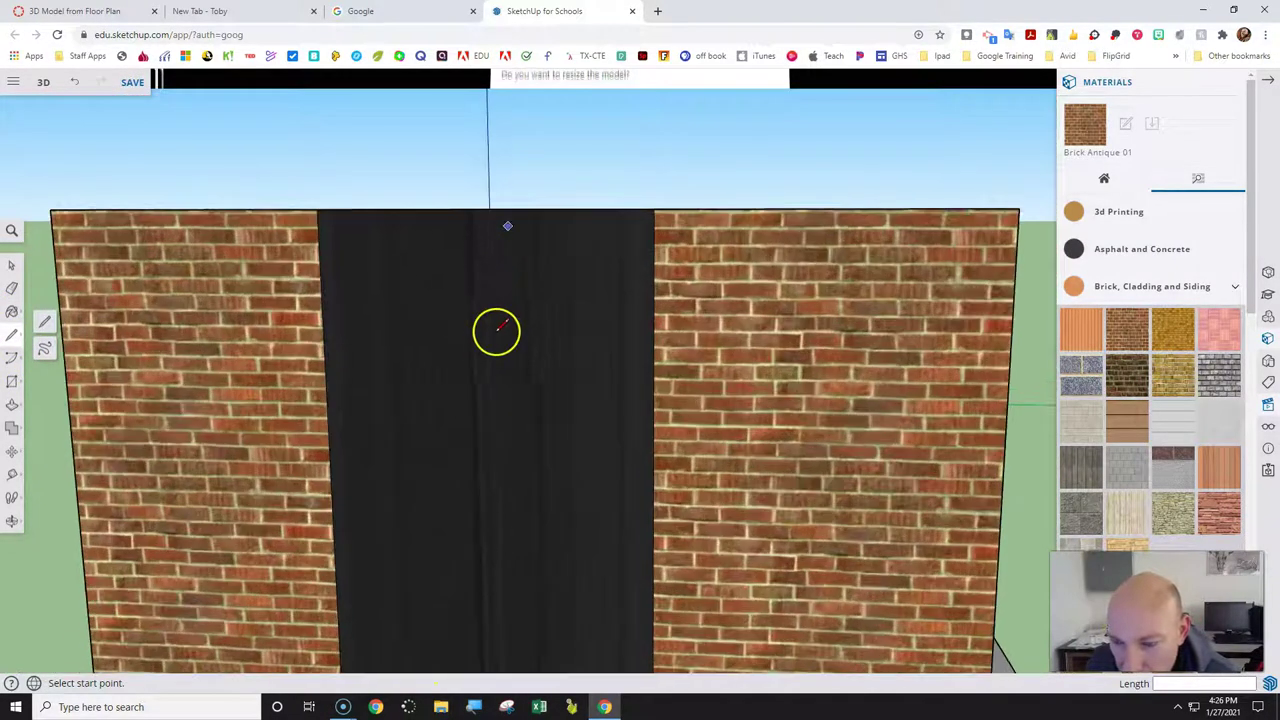
pyautogui.click(9, 524)
pyautogui.moveTo(477, 431); pyautogui.dragTo(508, 250)
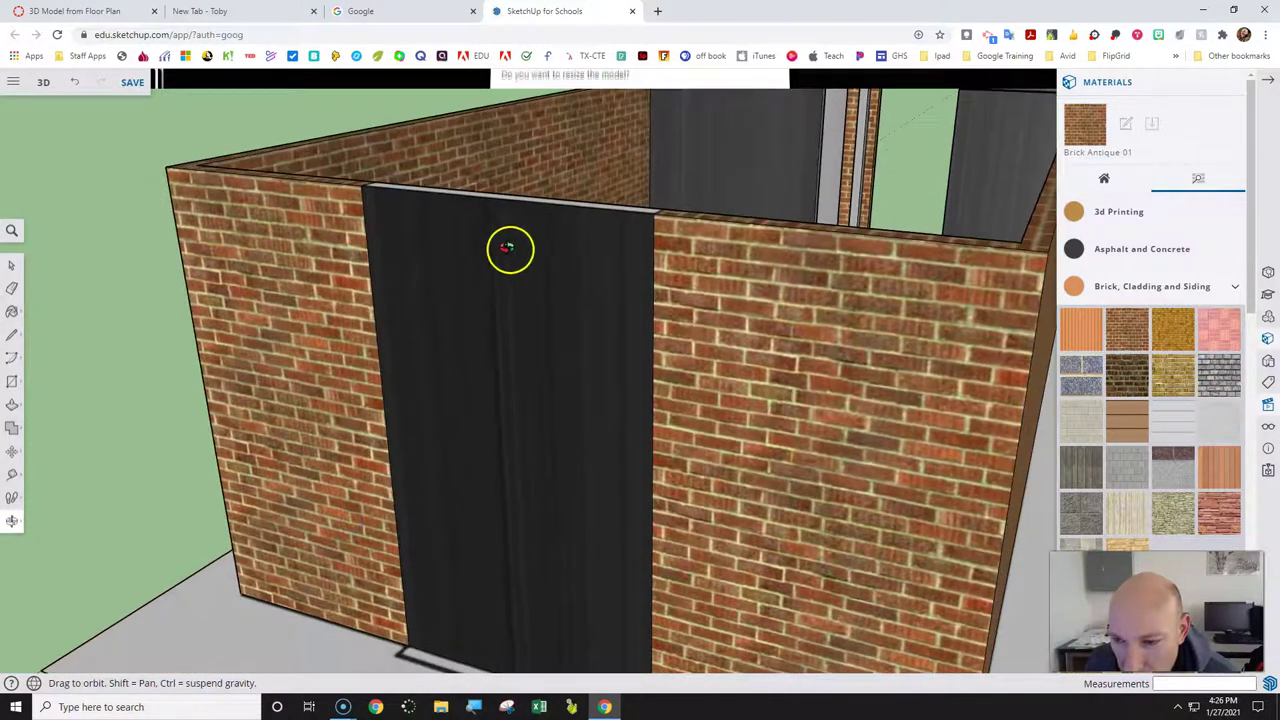
pyautogui.click(14, 340)
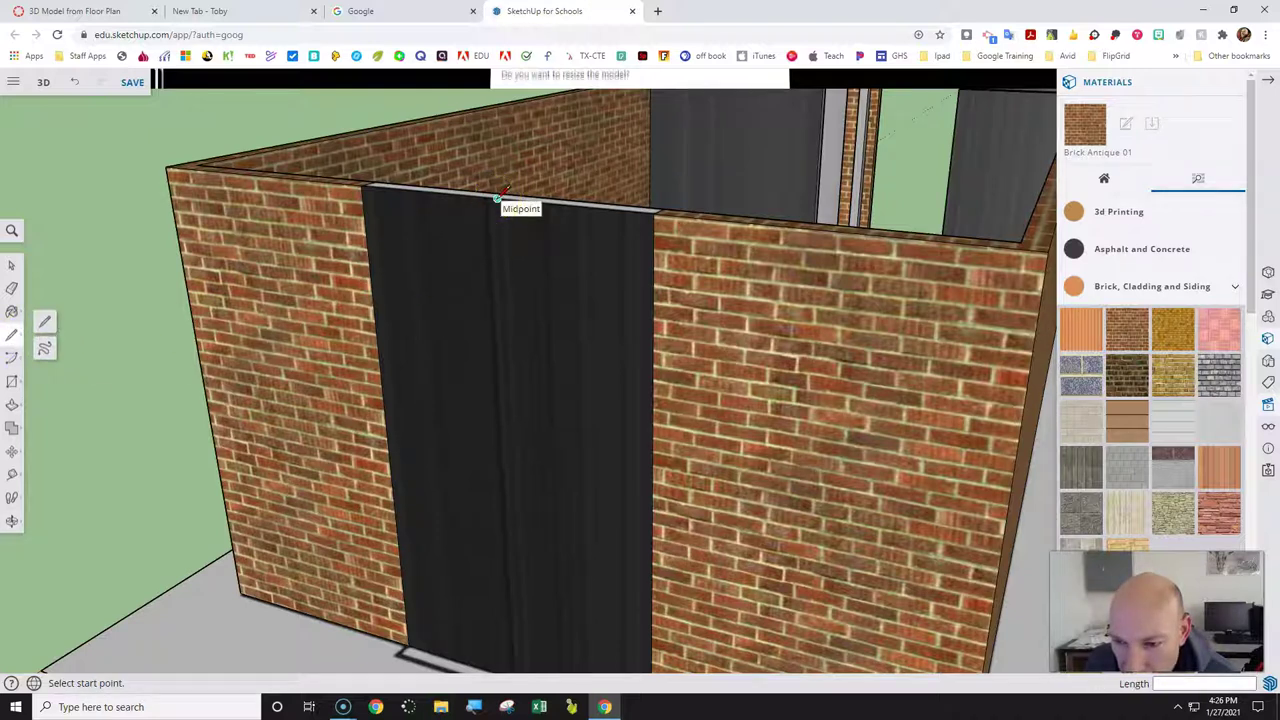
pyautogui.moveTo(497, 198); pyautogui.dragTo(502, 247)
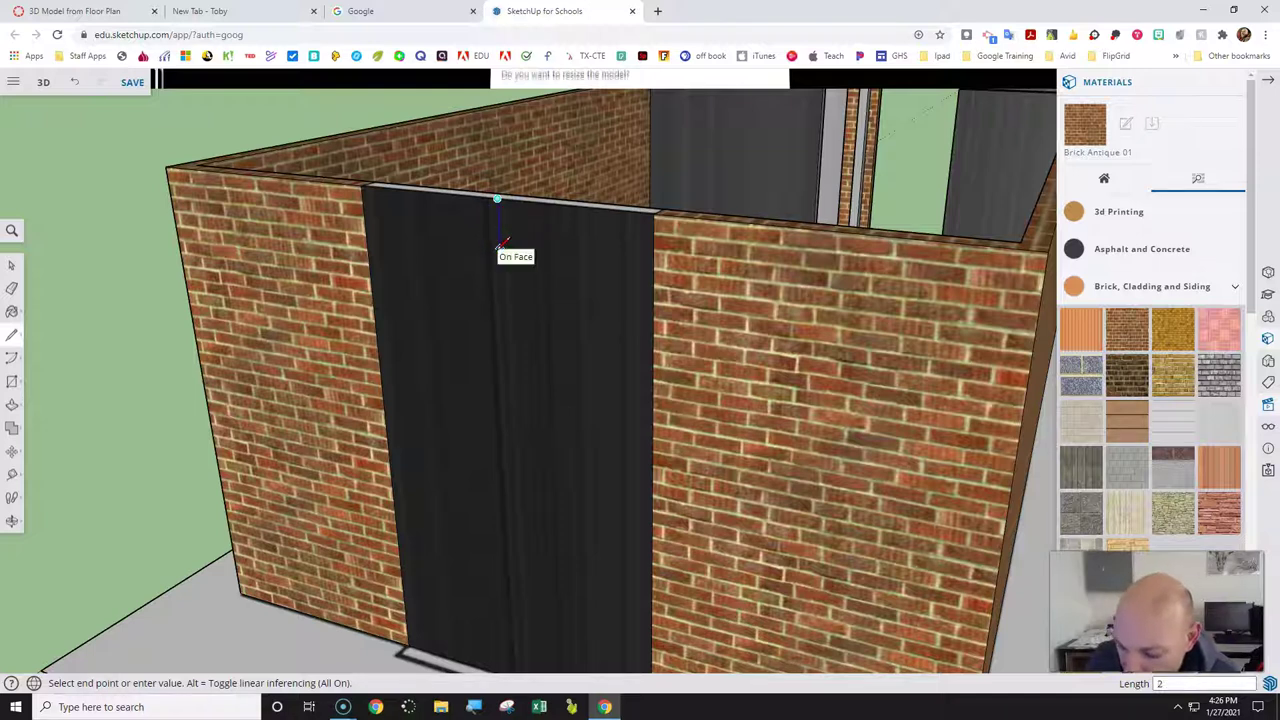
pyautogui.press('Return')
pyautogui.click(518, 286)
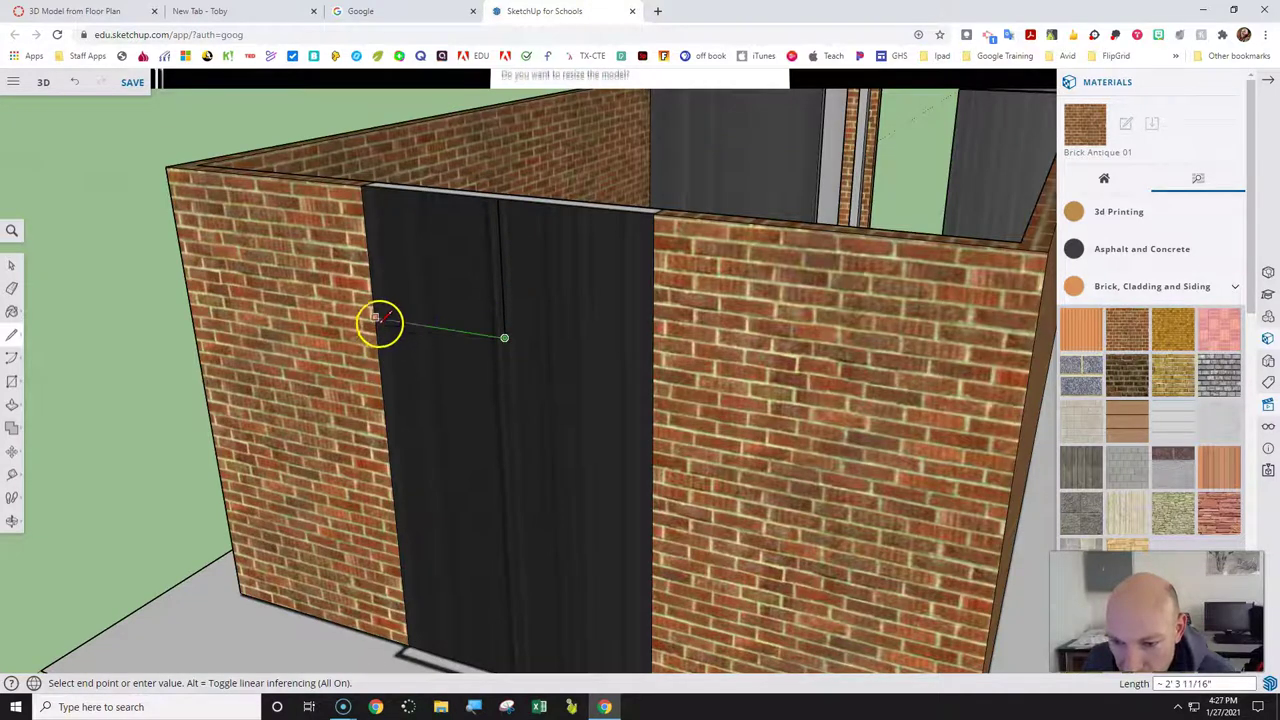
pyautogui.click(375, 318)
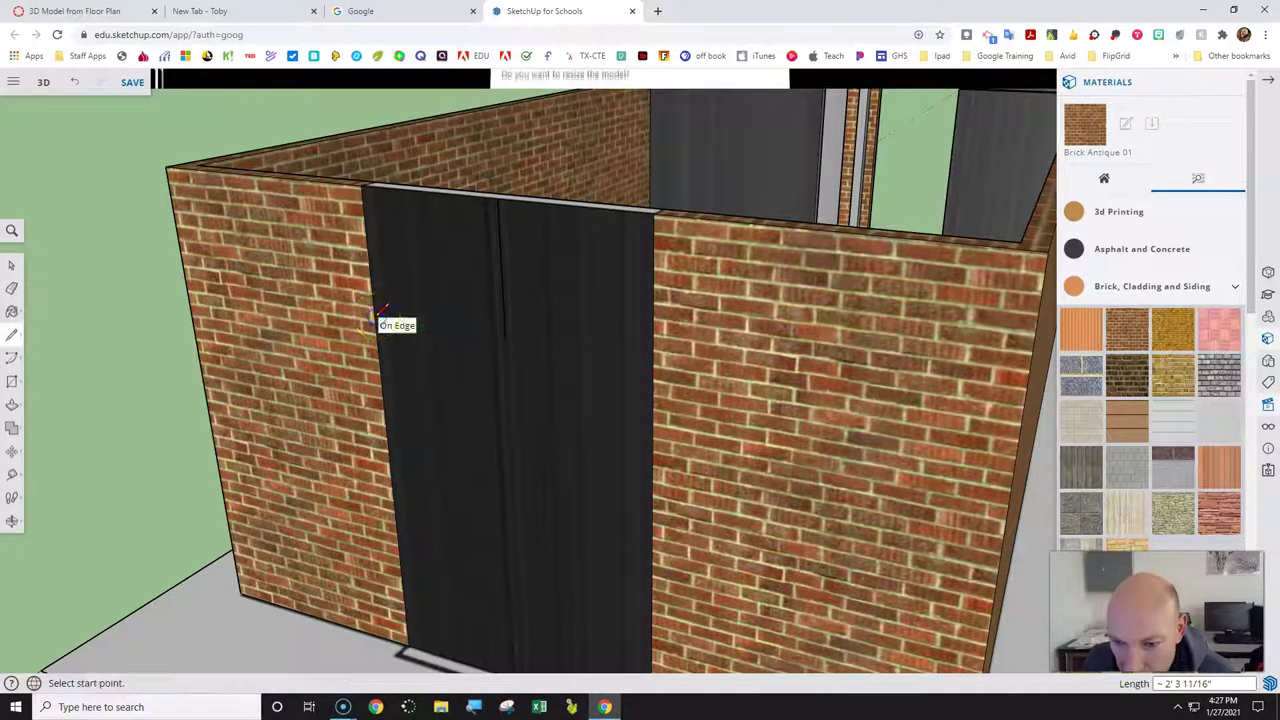
# Draw a line 3' straight down from the end of the 2' centre line, and a horizontal line from its lower end to the strip's opposite side edge.
pyautogui.moveTo(485, 375); pyautogui.dragTo(527, 367)
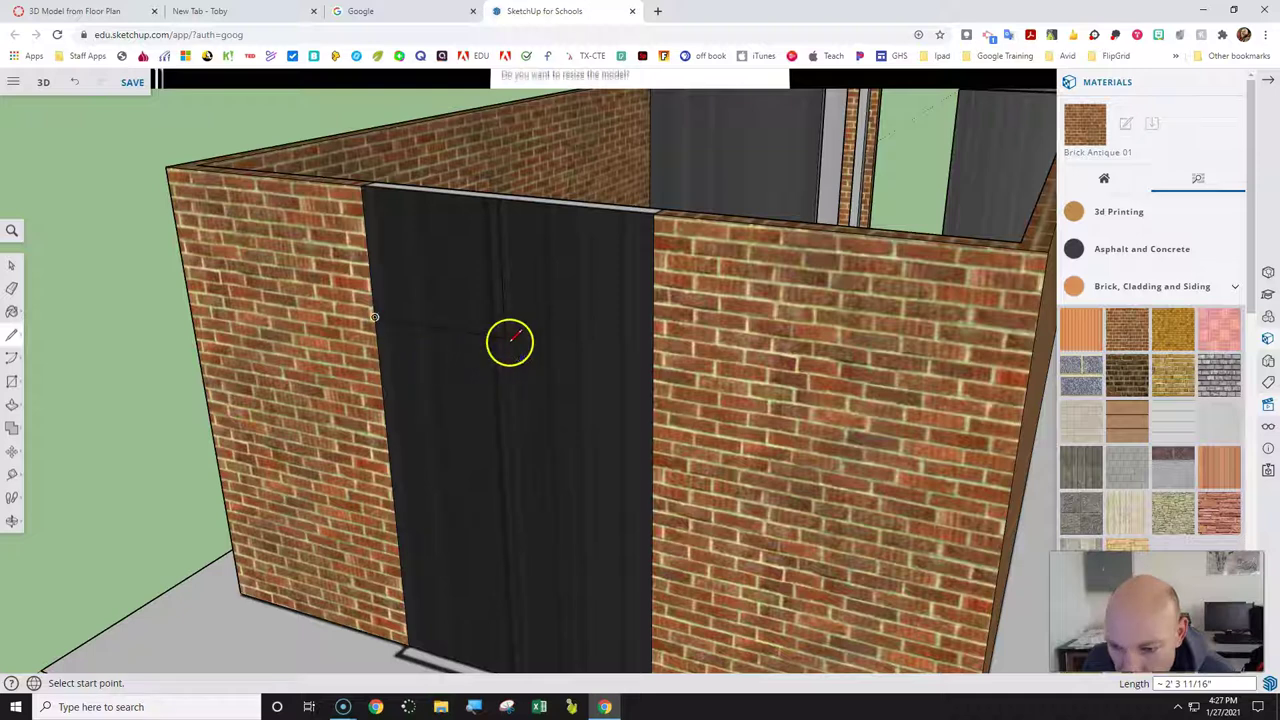
pyautogui.click(504, 338)
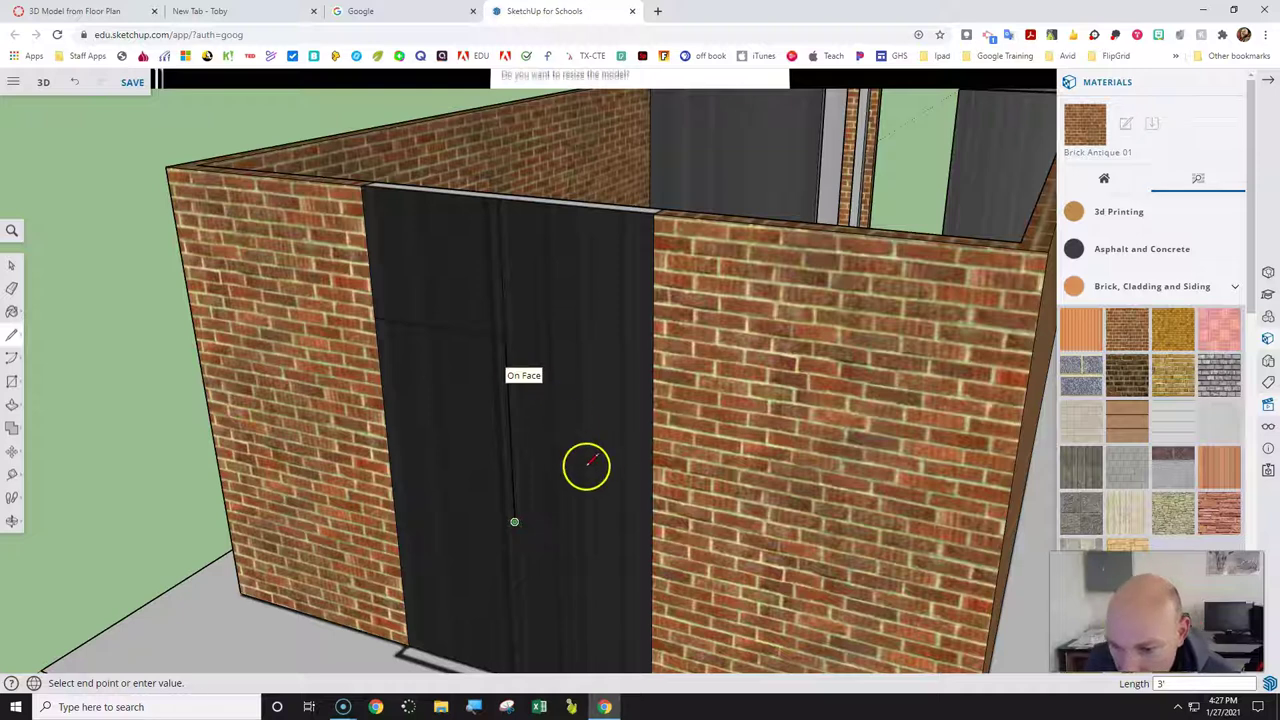
pyautogui.click(655, 553)
pyautogui.click(553, 476)
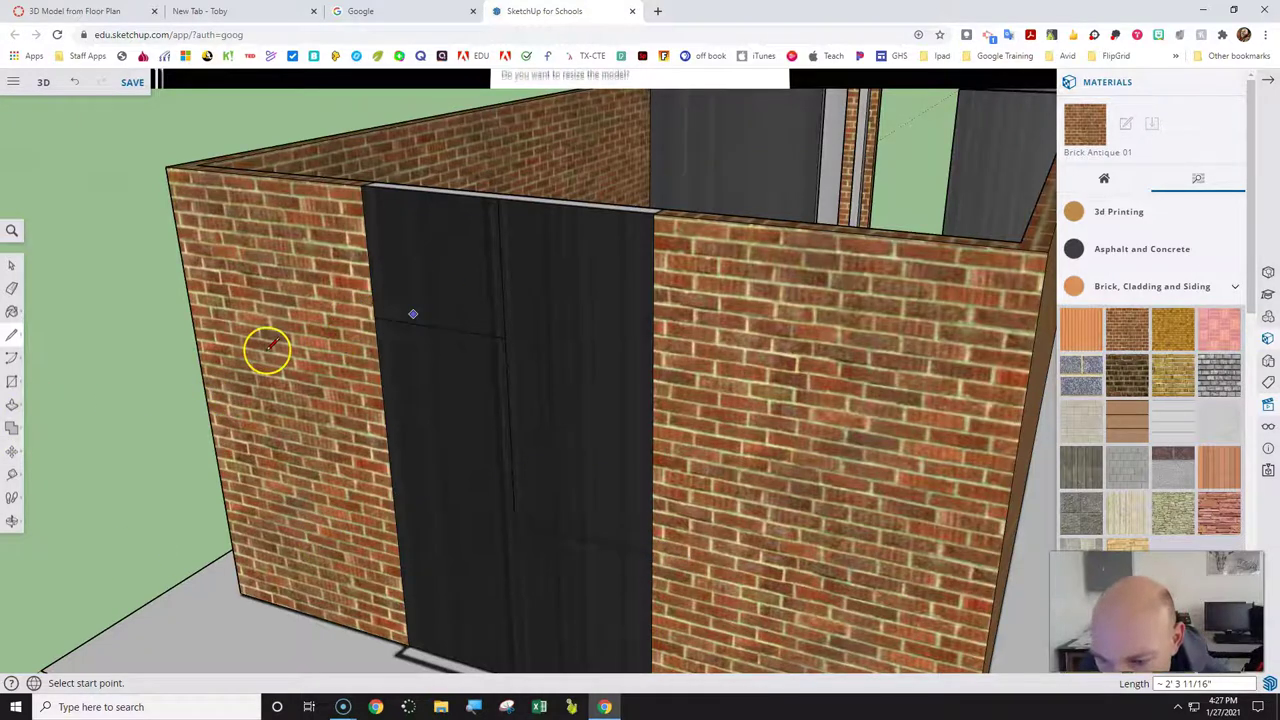
# Draw a rectangle about 4' 7 3/8" by 3' across the strip, cornered on the outer ends of the two horizontal lines.
pyautogui.click(10, 381)
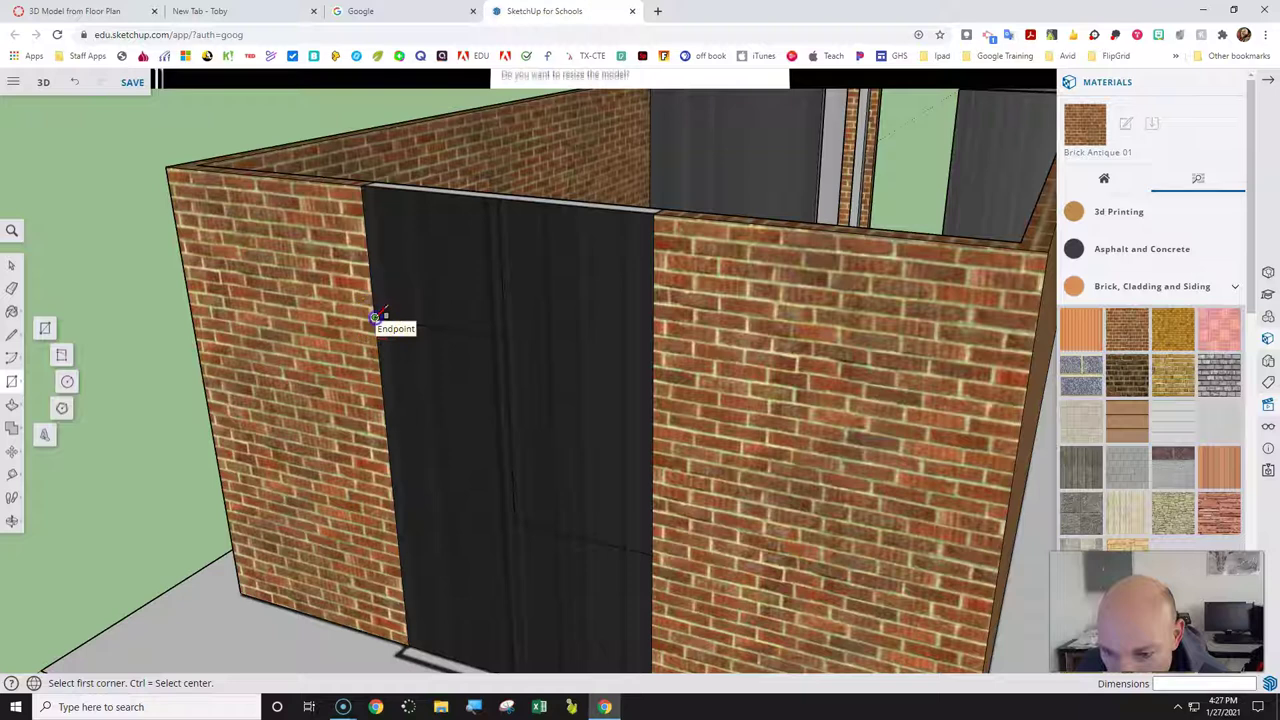
pyautogui.click(374, 317)
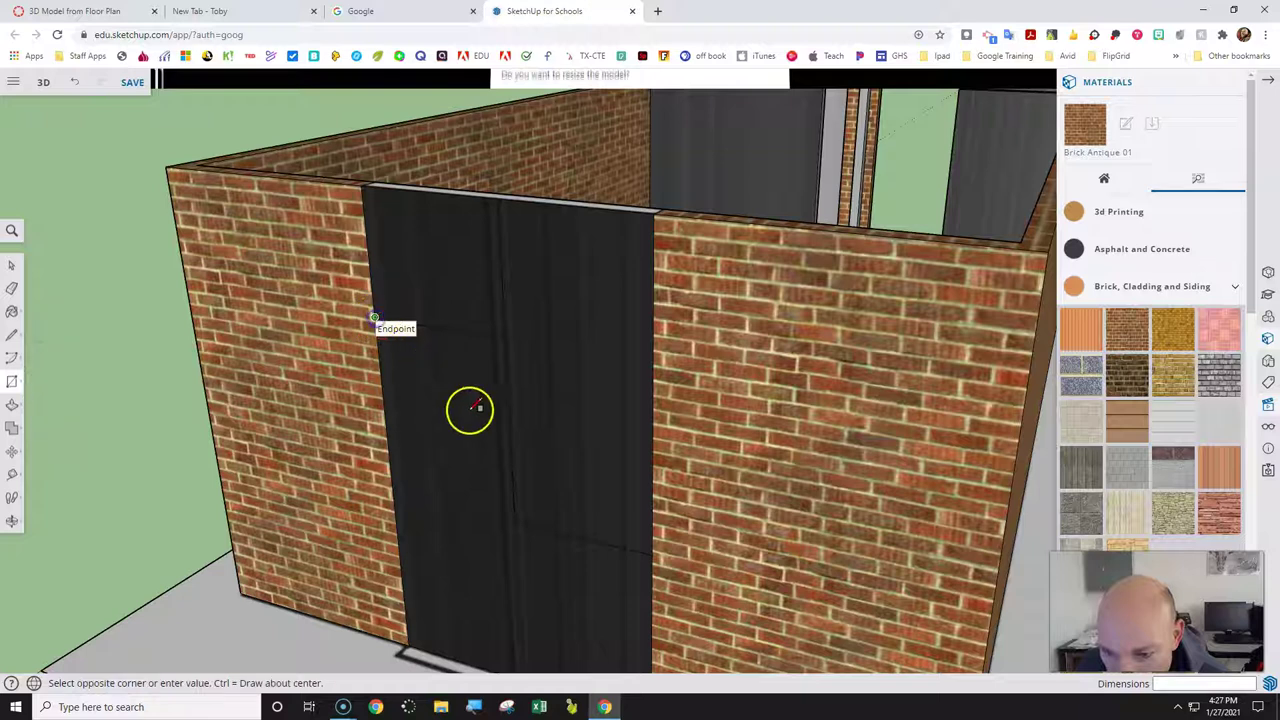
pyautogui.click(650, 555)
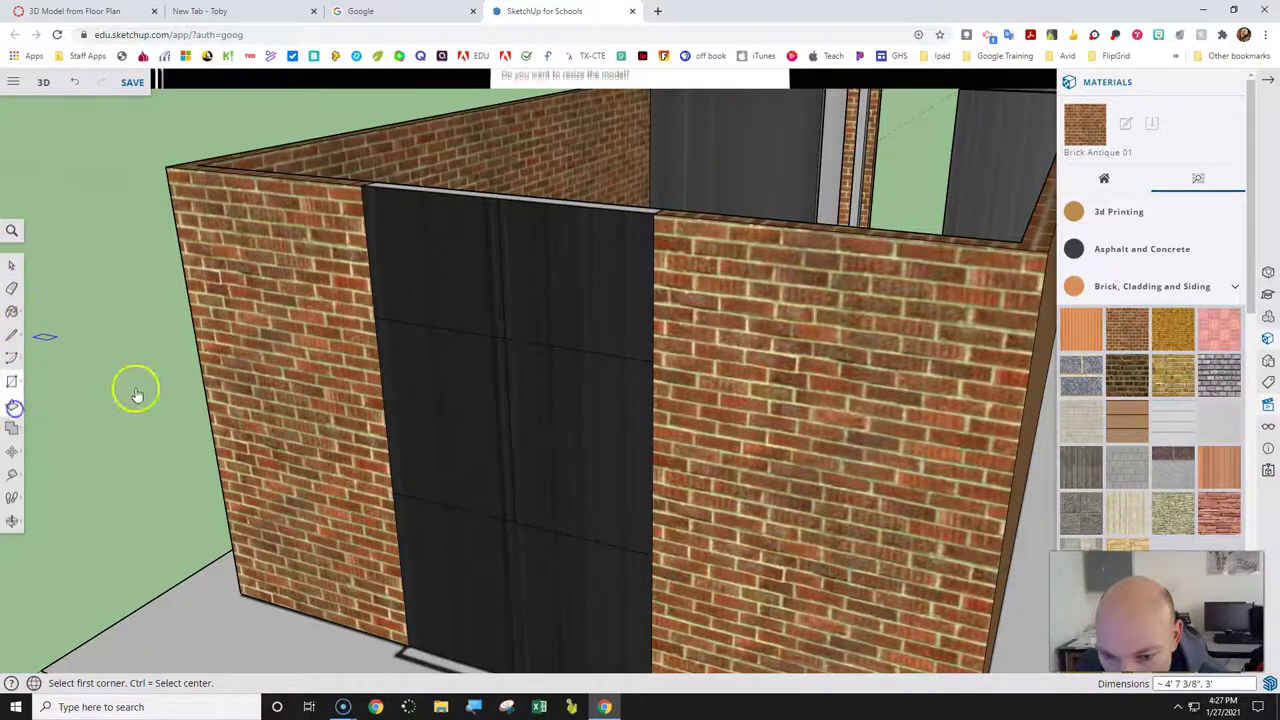
# Erase the vertical centre lines above and inside the window rectangle.
pyautogui.press('p')
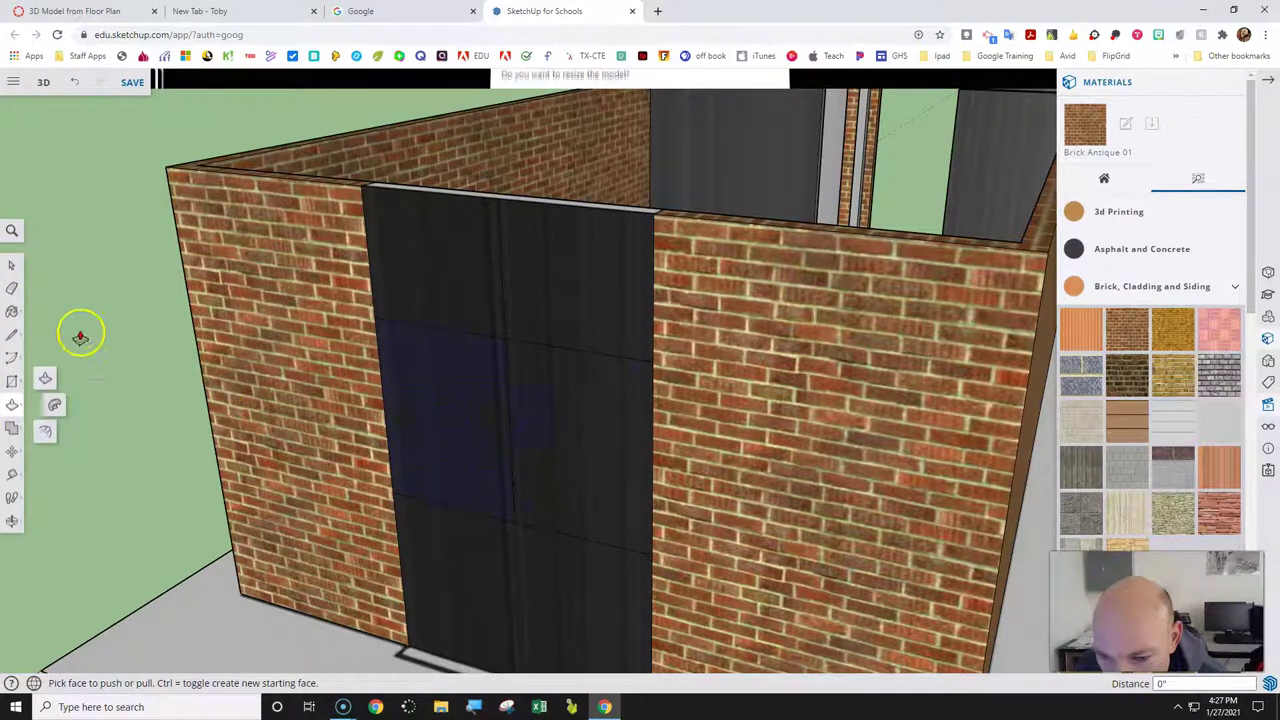
pyautogui.click(12, 289)
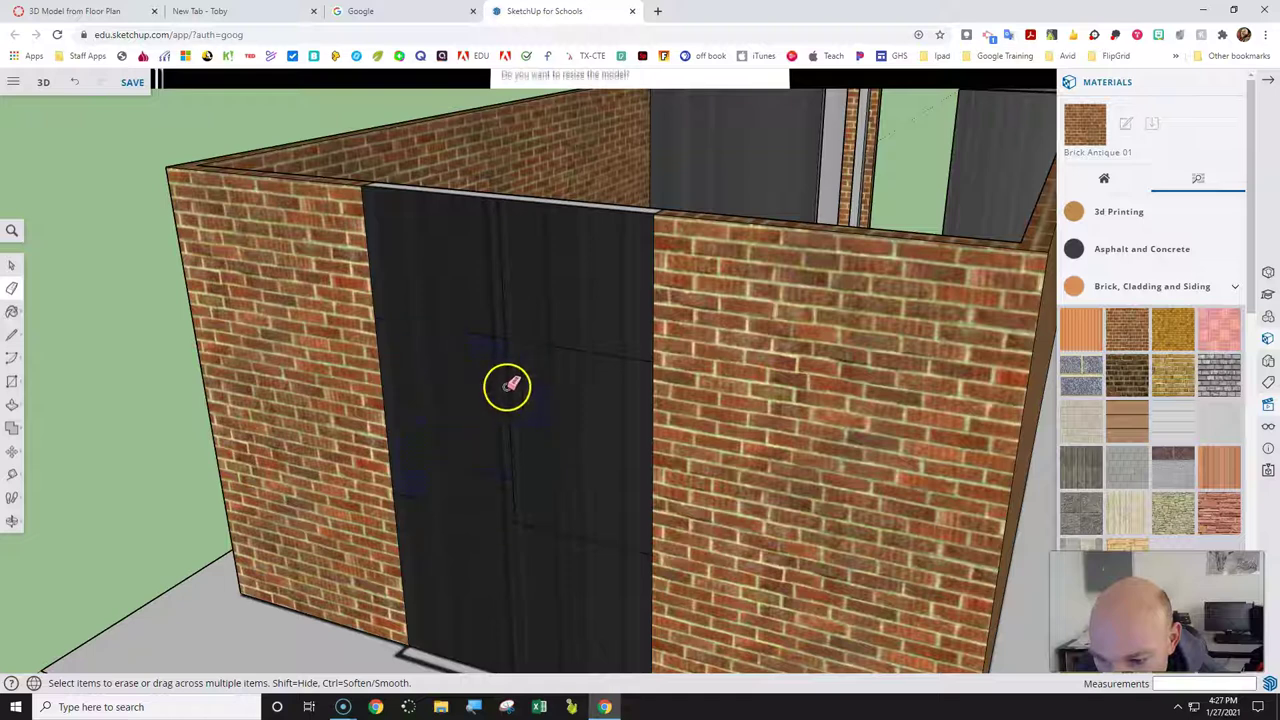
pyautogui.moveTo(514, 338); pyautogui.dragTo(508, 317)
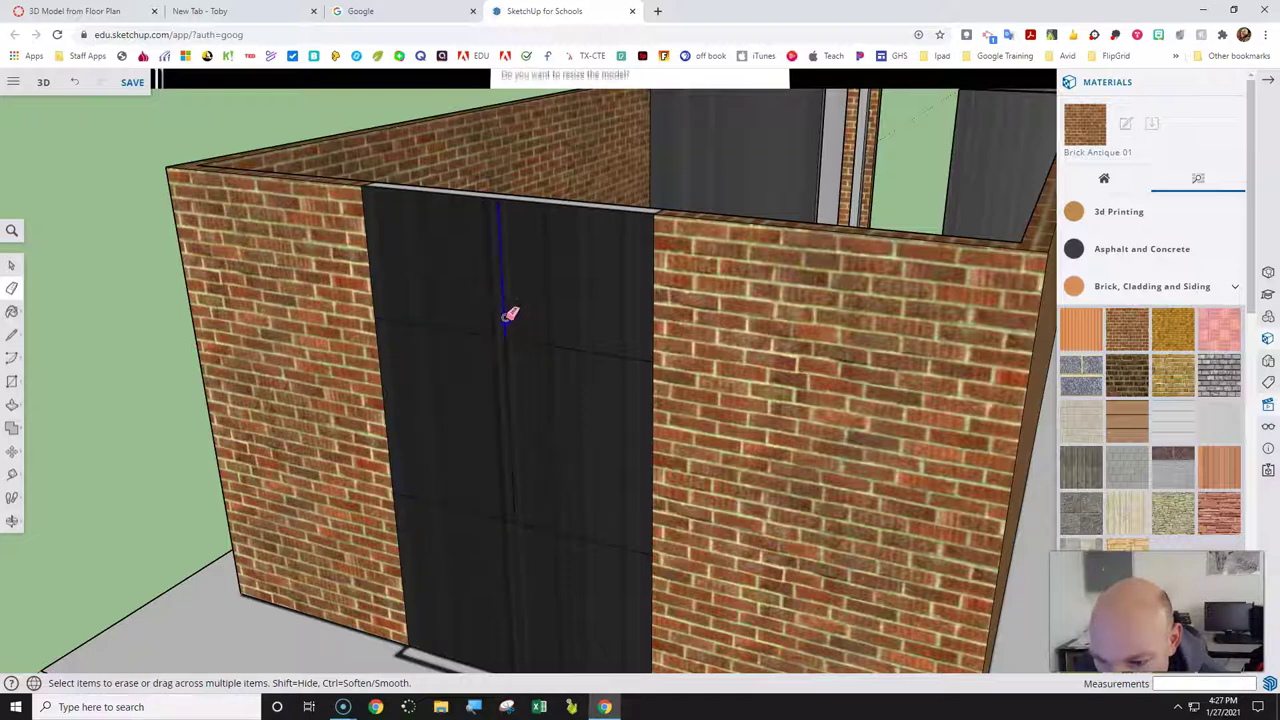
pyautogui.moveTo(521, 360); pyautogui.dragTo(505, 365)
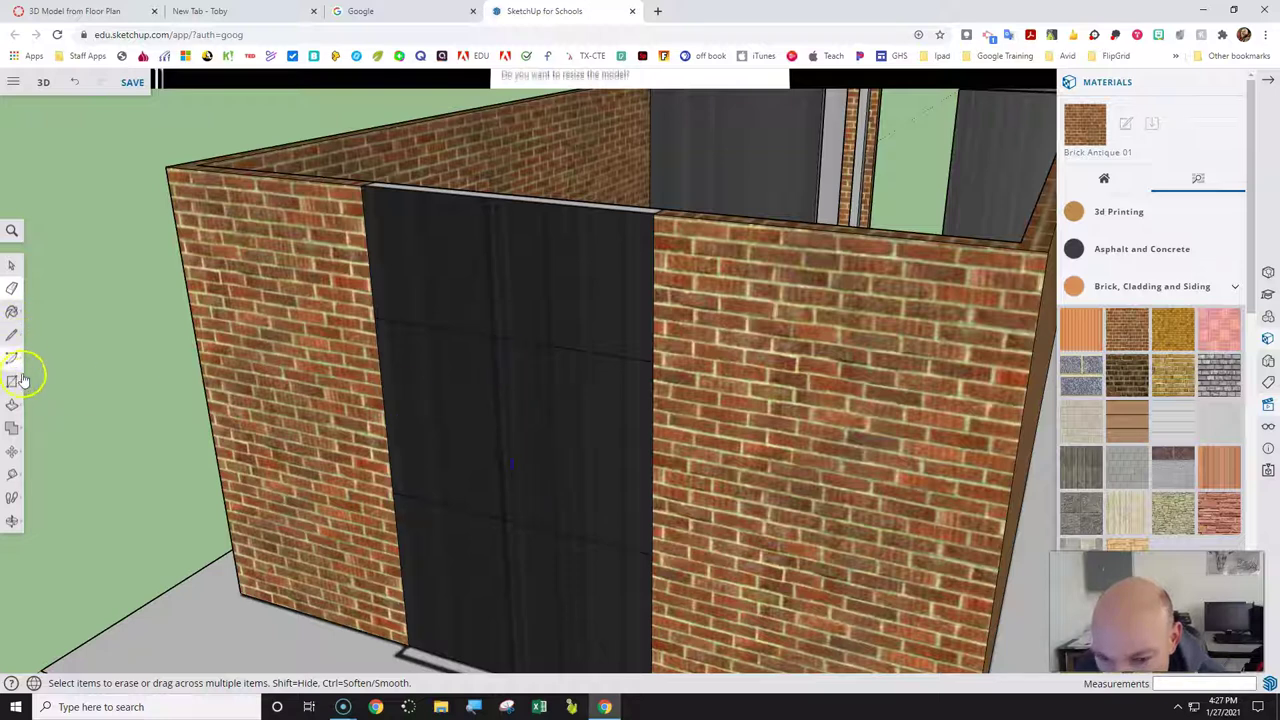
# Push the window rectangle 7 7/8" inward from the outer face of the end wall.
pyautogui.click(12, 404)
pyautogui.click(453, 405)
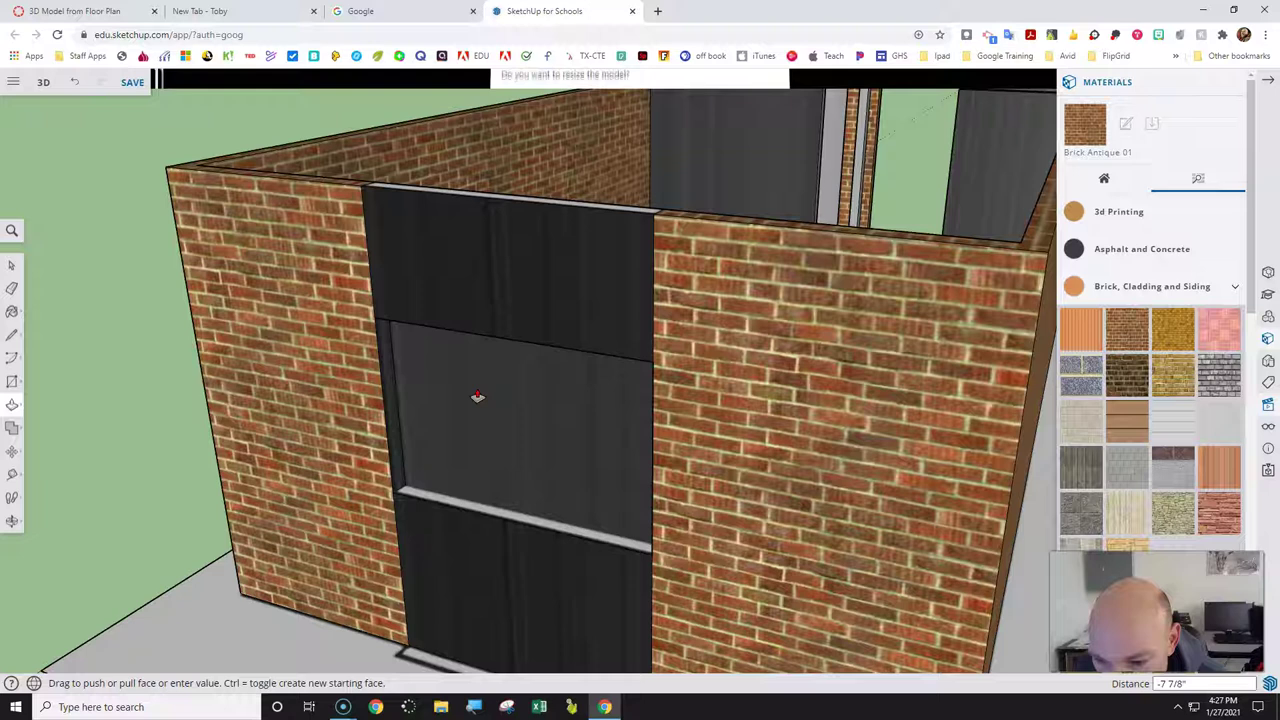
pyautogui.click(543, 437)
pyautogui.moveTo(543, 437); pyautogui.dragTo(527, 410, button='middle')
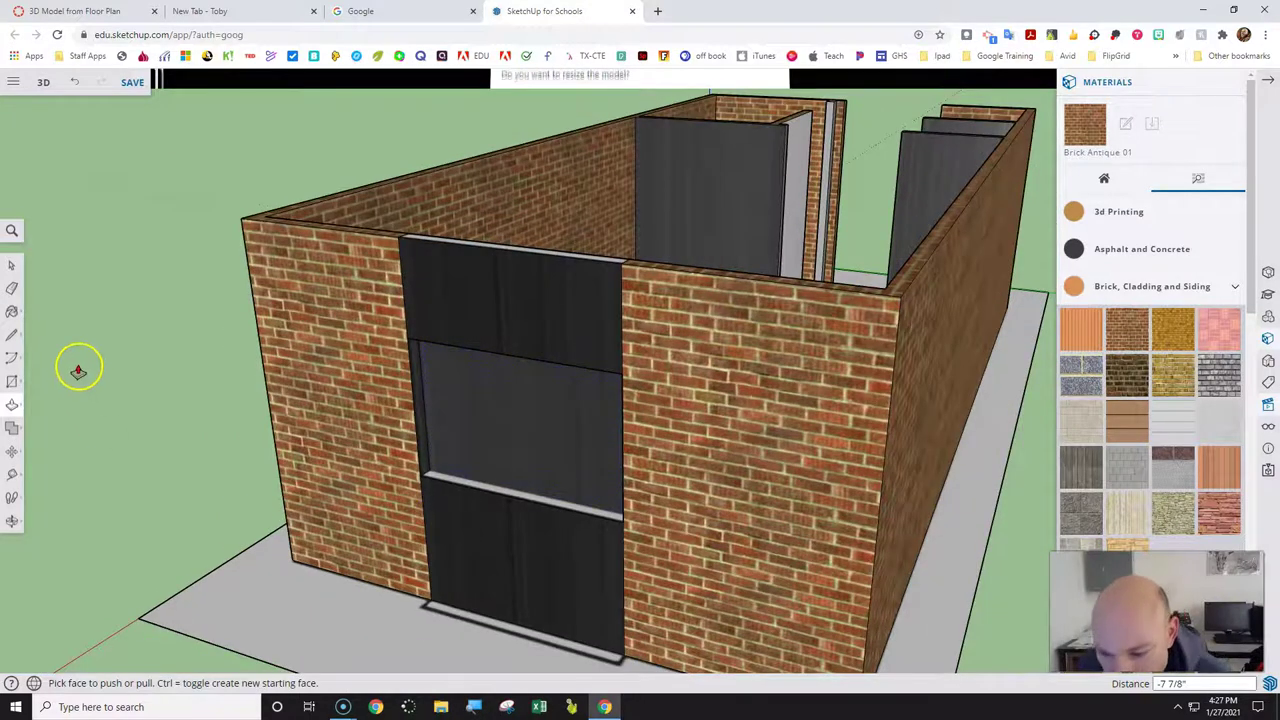
# Paint the wall sections below and above the window recess with Brick Antique 01.
pyautogui.click(14, 288)
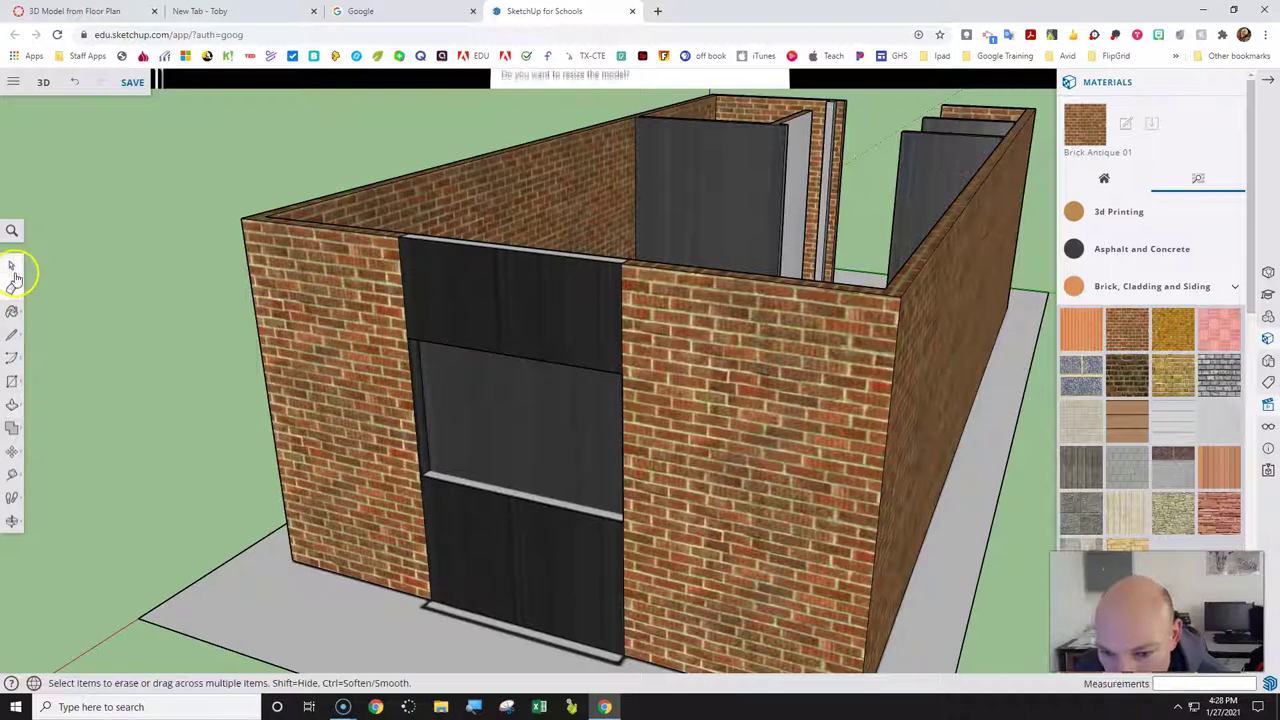
pyautogui.click(14, 264)
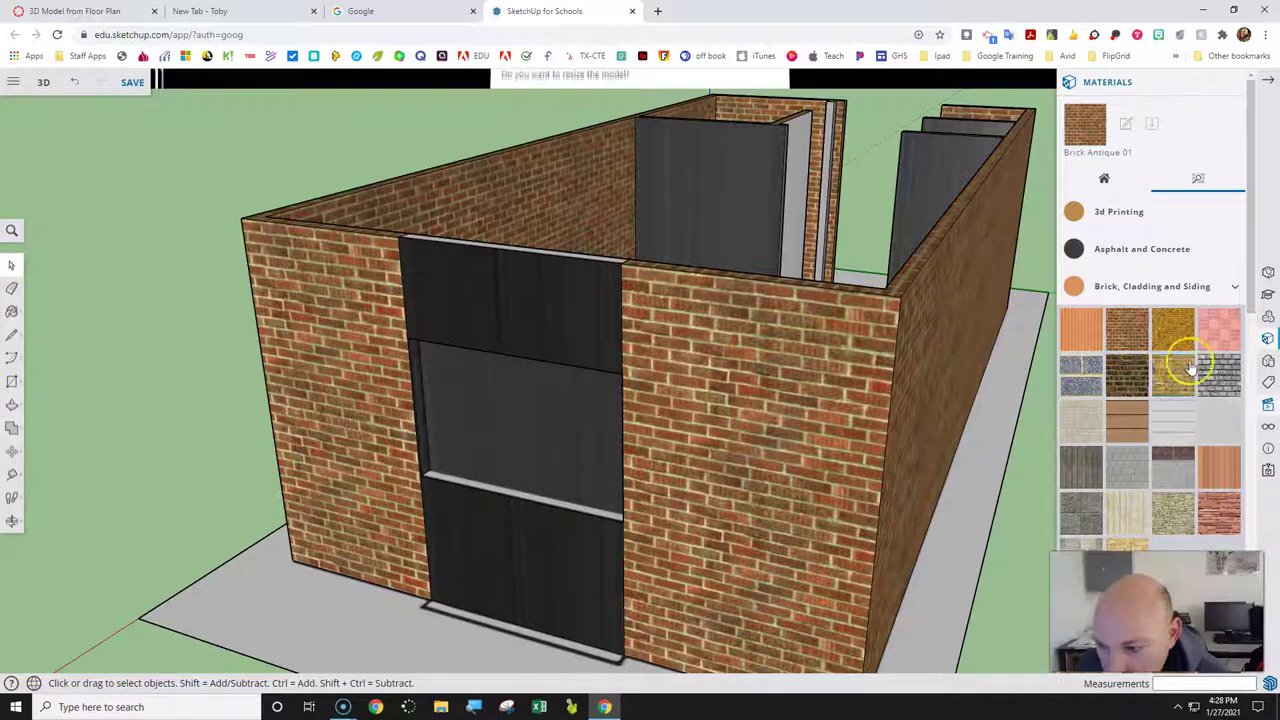
pyautogui.click(1122, 330)
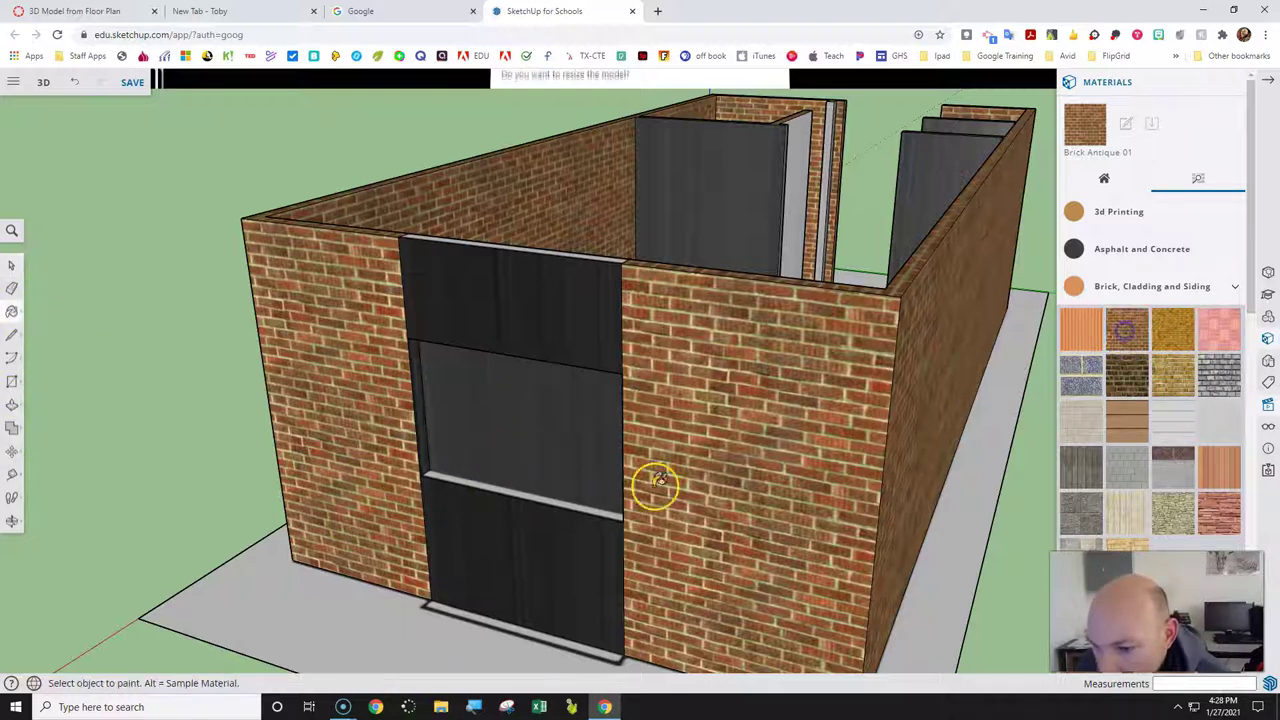
pyautogui.click(488, 542)
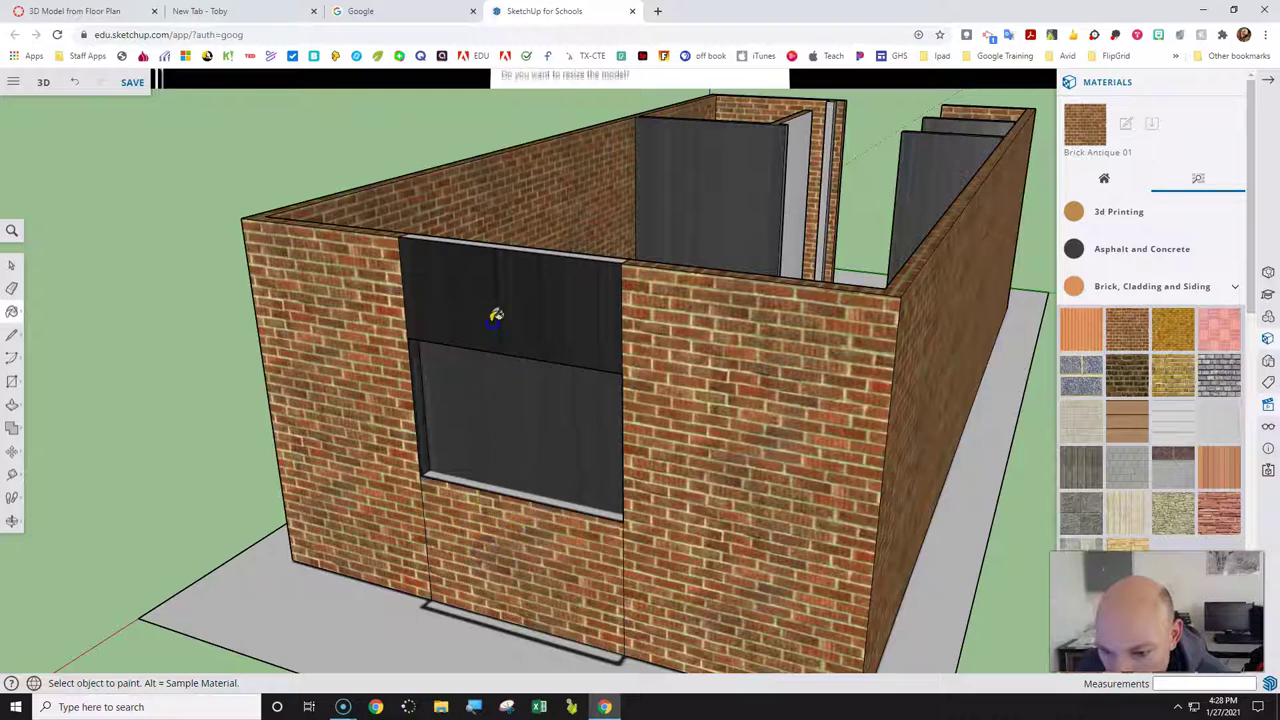
pyautogui.click(489, 314)
# Paint one side jamb and the sill of the window recess with Brick Antique 01.
pyautogui.scroll(6, 429, 398)
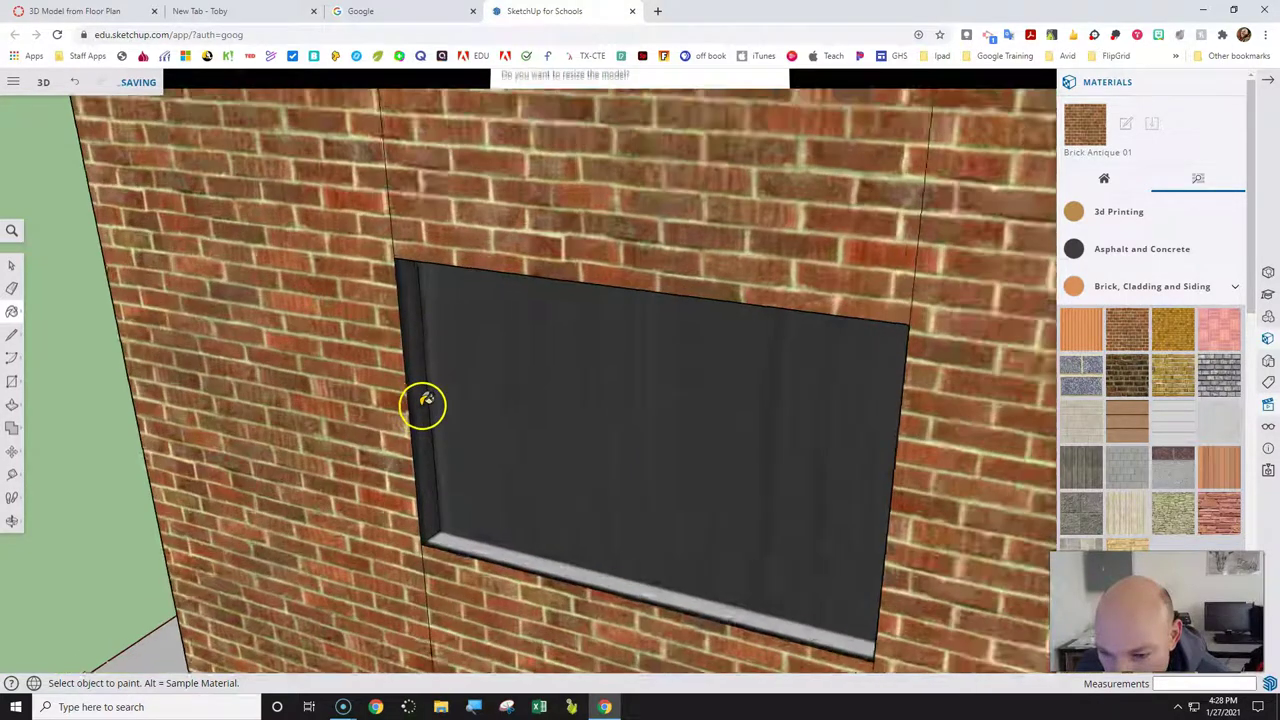
pyautogui.click(424, 398)
pyautogui.scroll(-8, 427, 385)
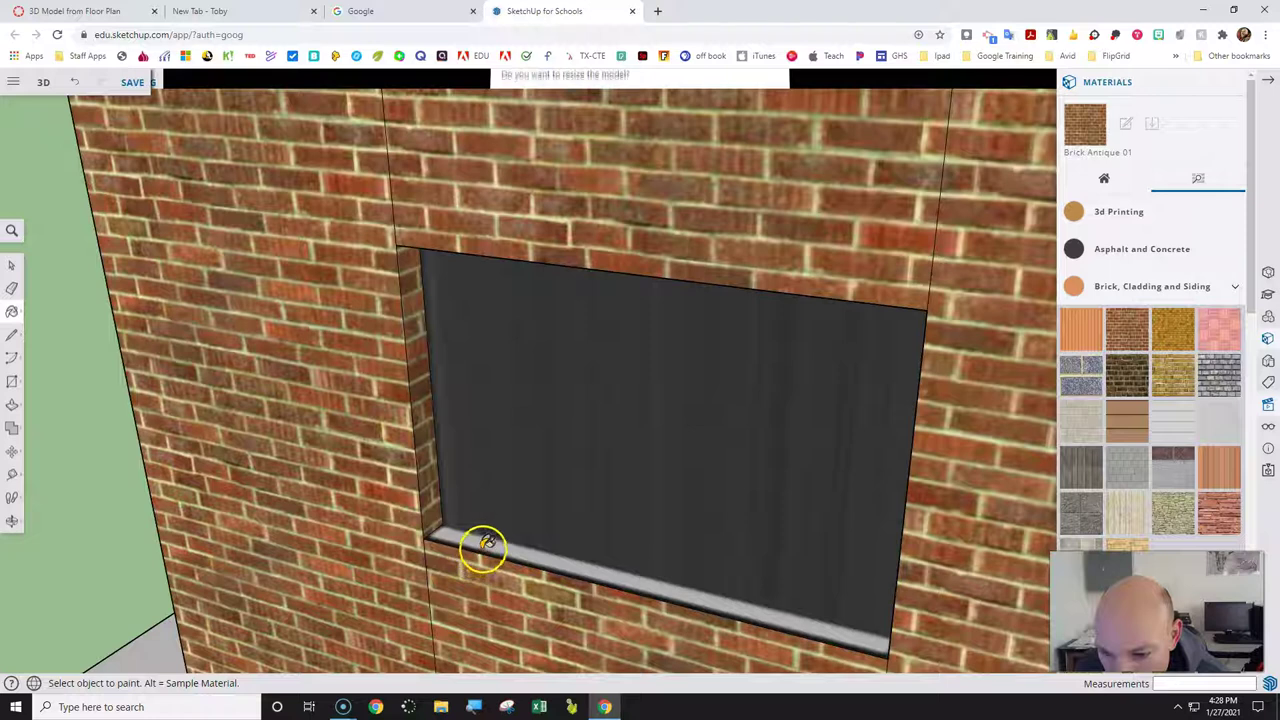
pyautogui.click(489, 540)
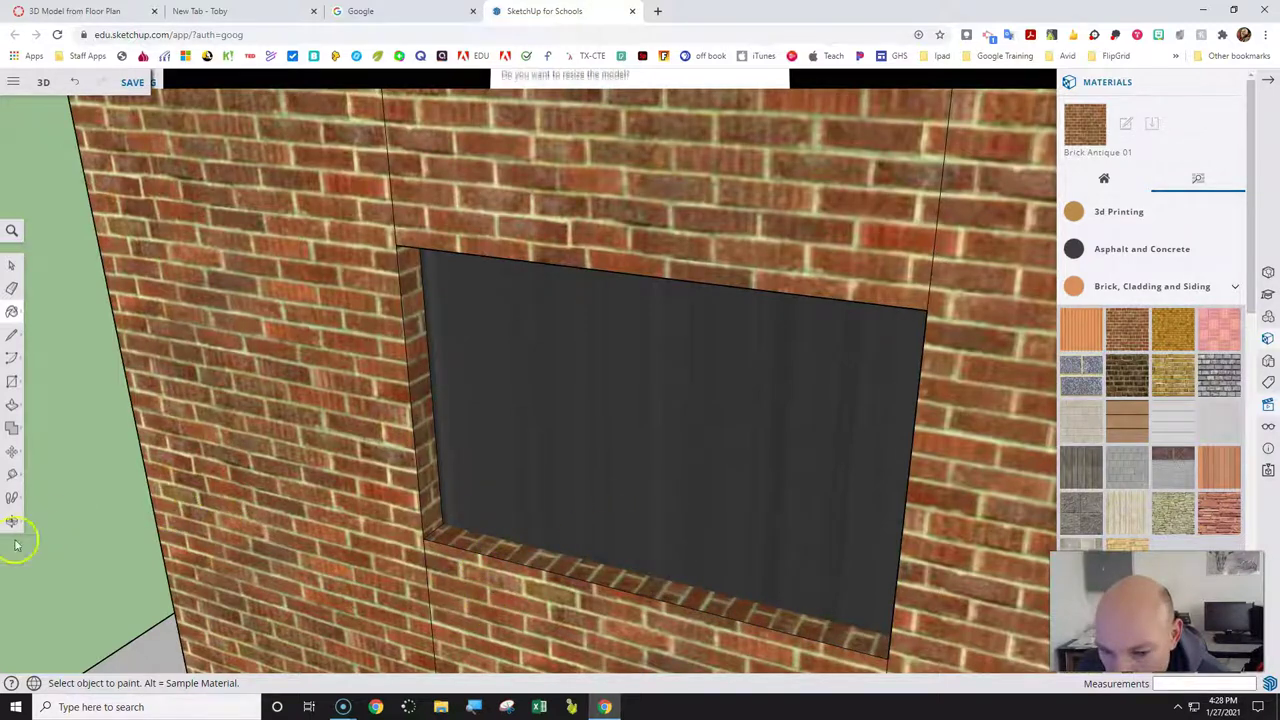
# Paint the window recess's opposite jamb and its overhead face with Brick Antique 01.
pyautogui.press('o')
pyautogui.moveTo(414, 514)
pyautogui.mouseDown()
pyautogui.moveTo(774, 417)
pyautogui.moveTo(868, 418)
pyautogui.mouseUp()
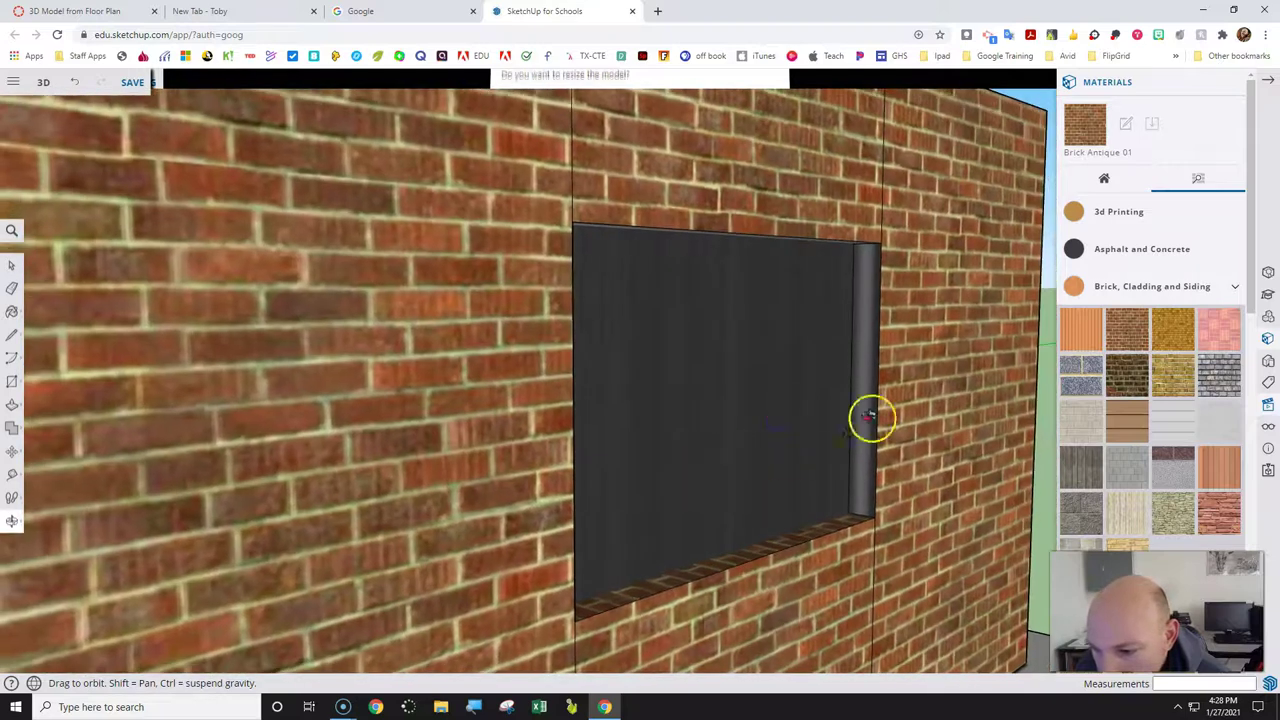
pyautogui.click(1129, 329)
pyautogui.scroll(3, 837, 251)
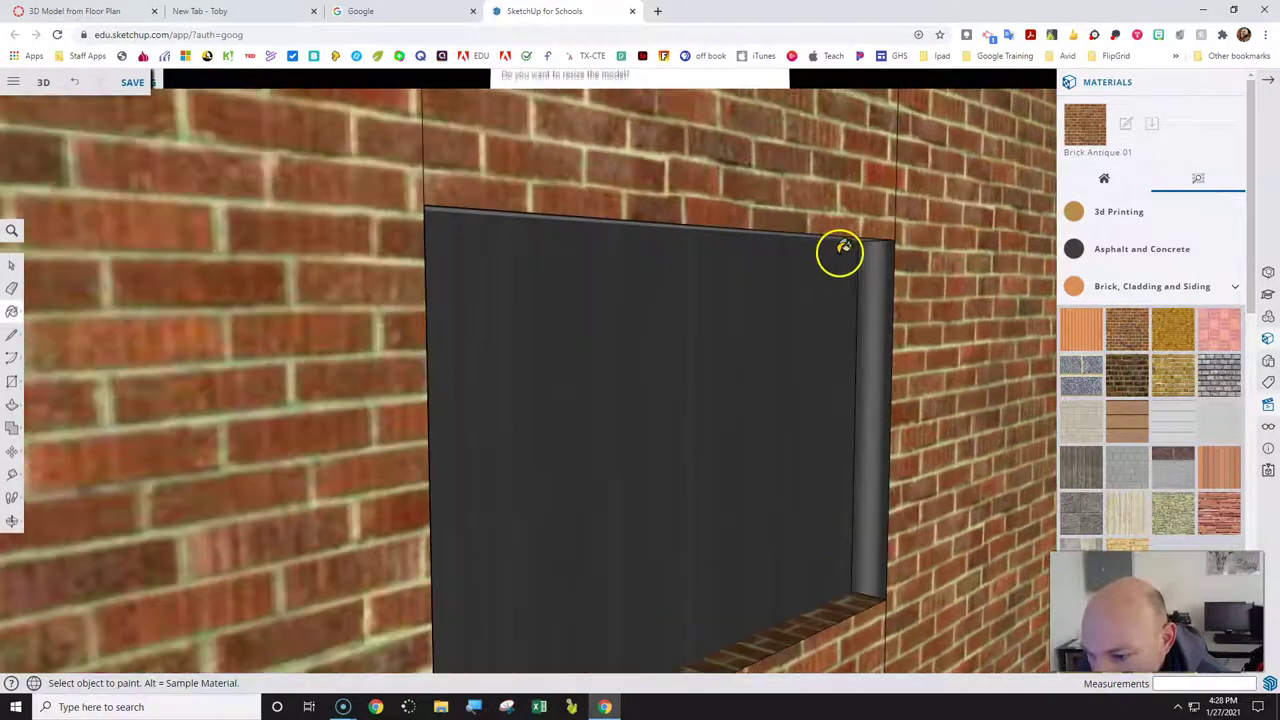
pyautogui.scroll(5, 851, 243)
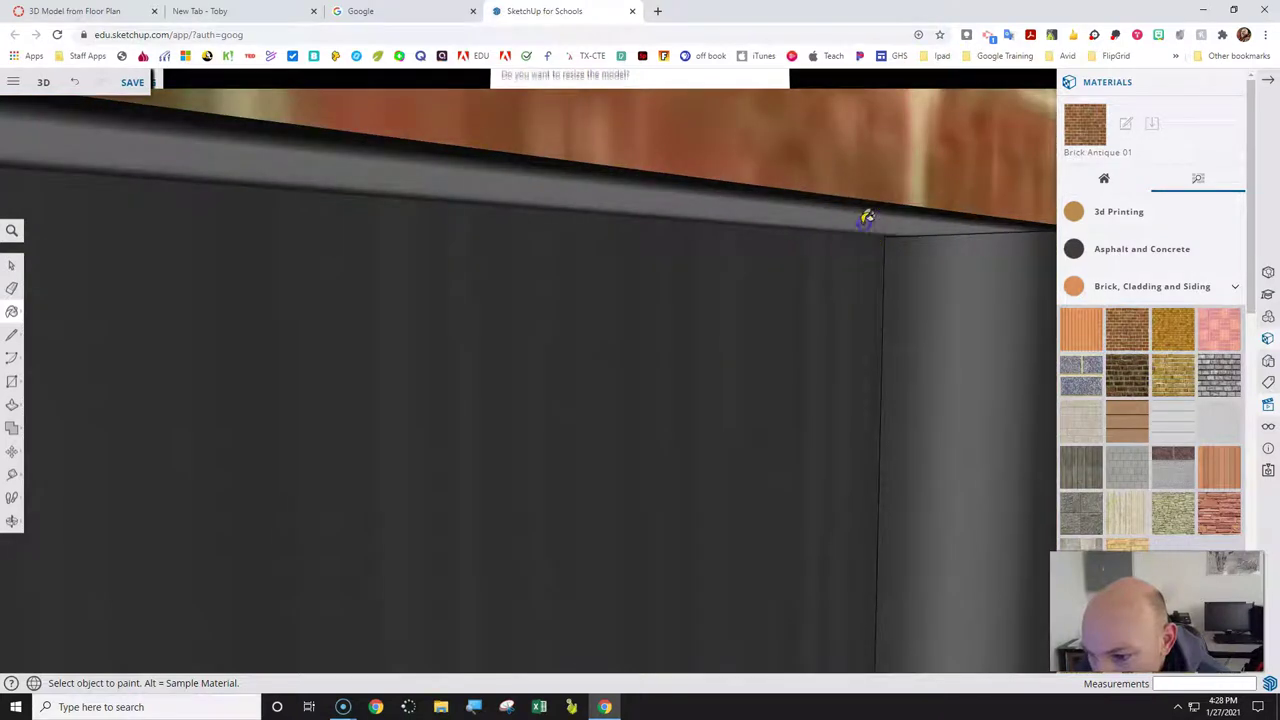
pyautogui.click(985, 340)
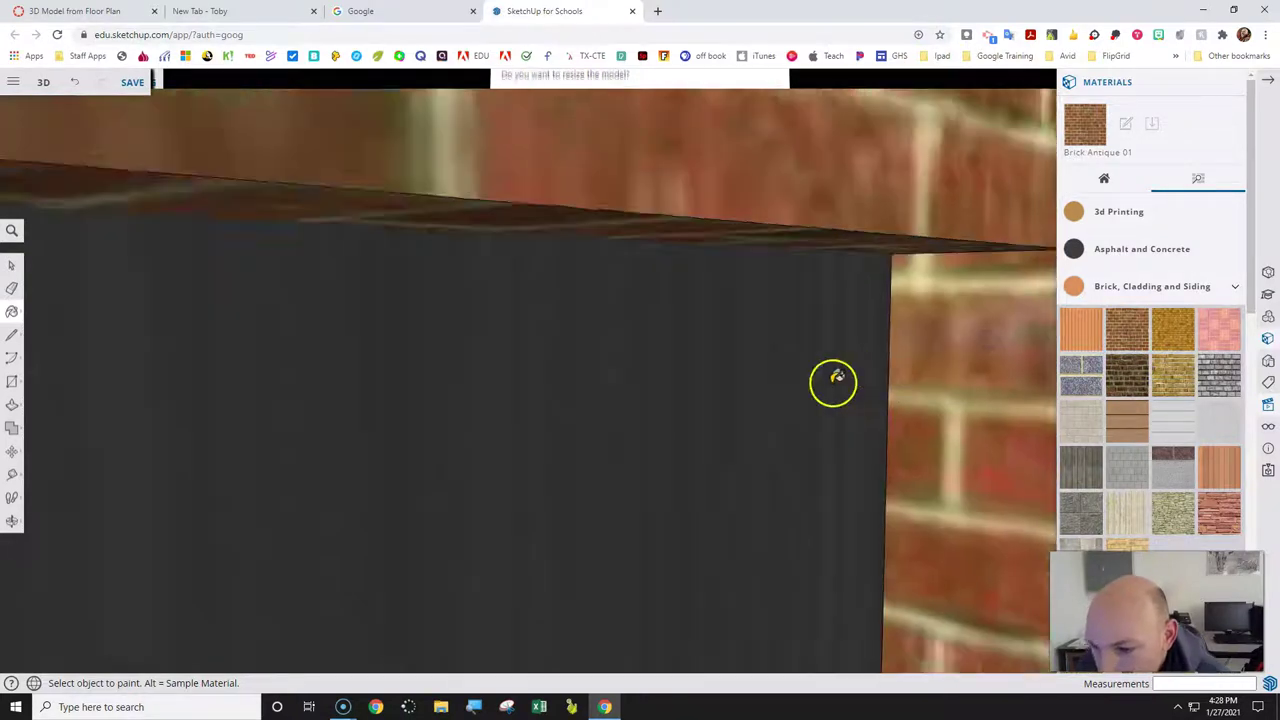
# Paint the recessed window pane with Translucent Glass Blue from the Glass and Mirrors materials.
pyautogui.scroll(-10, 751, 403)
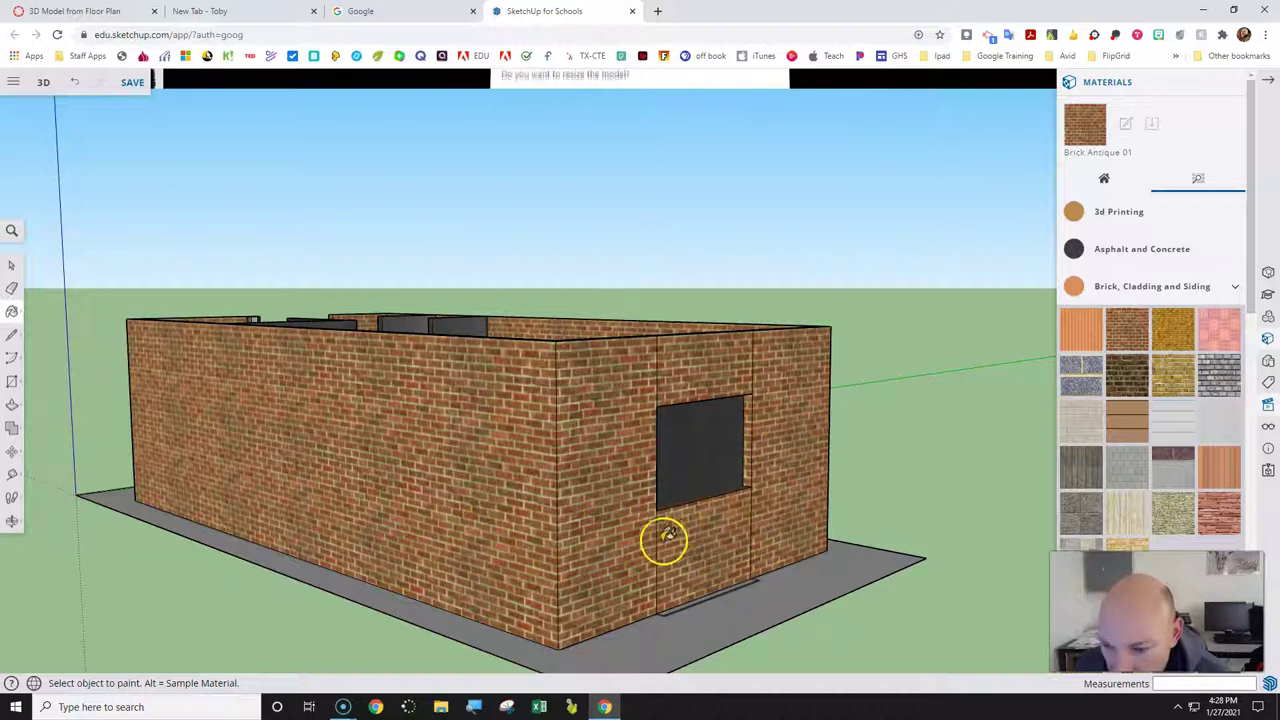
pyautogui.click(1234, 288)
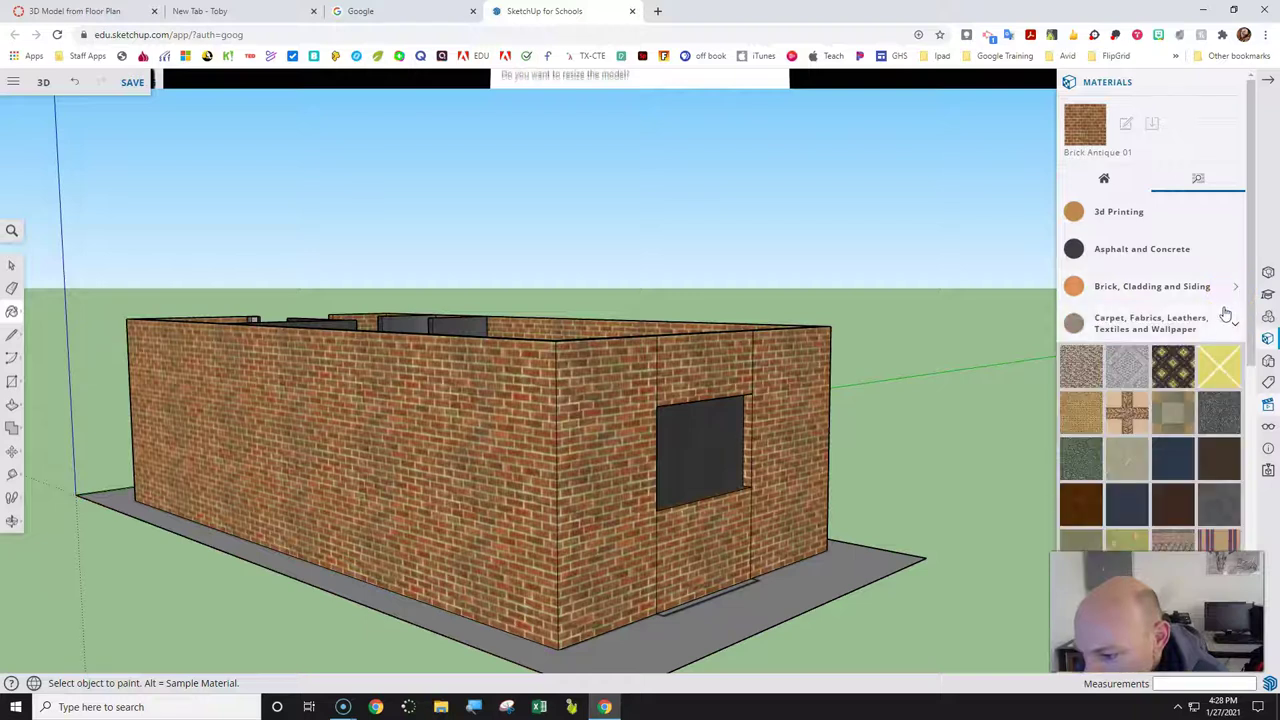
pyautogui.click(1234, 327)
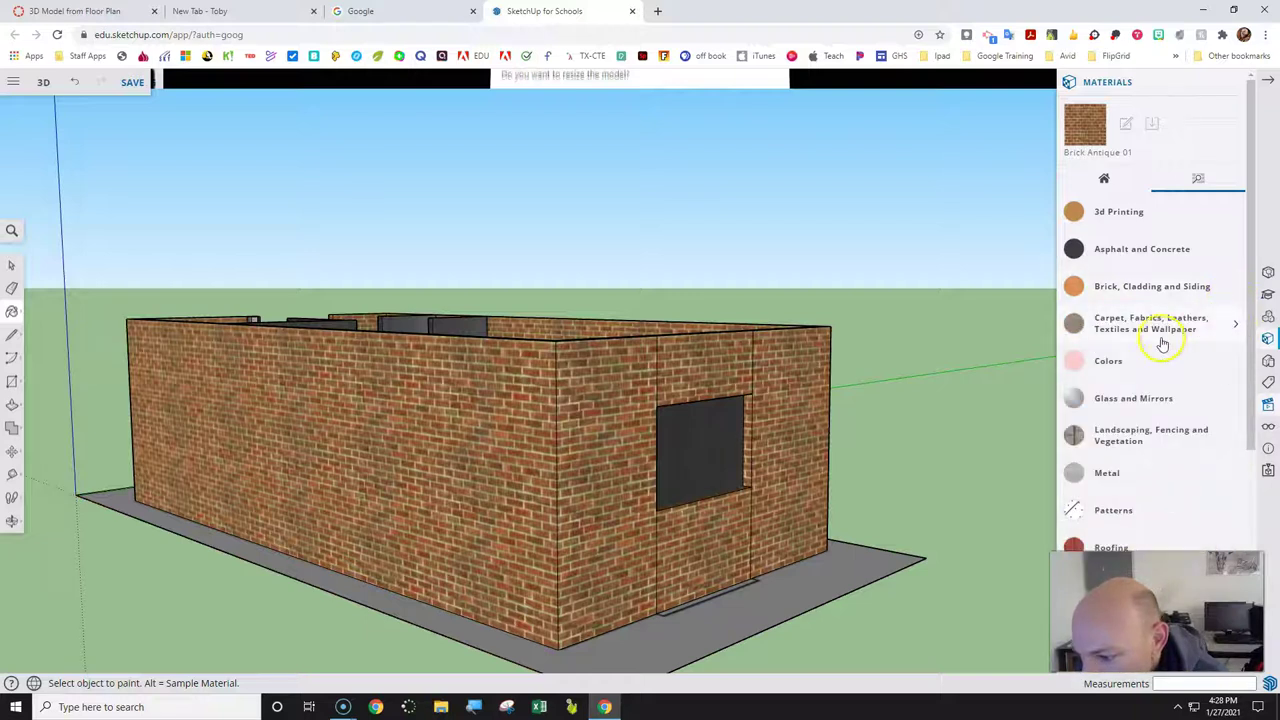
pyautogui.click(1141, 401)
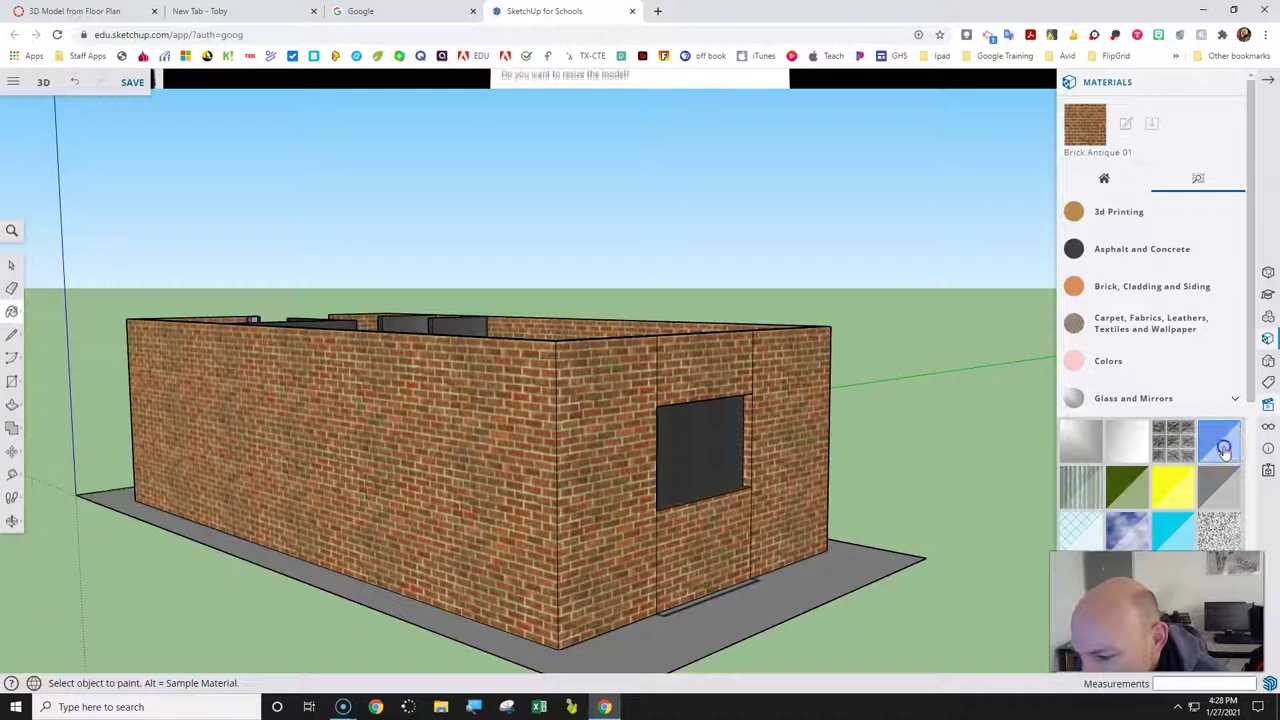
pyautogui.click(1222, 451)
pyautogui.click(702, 458)
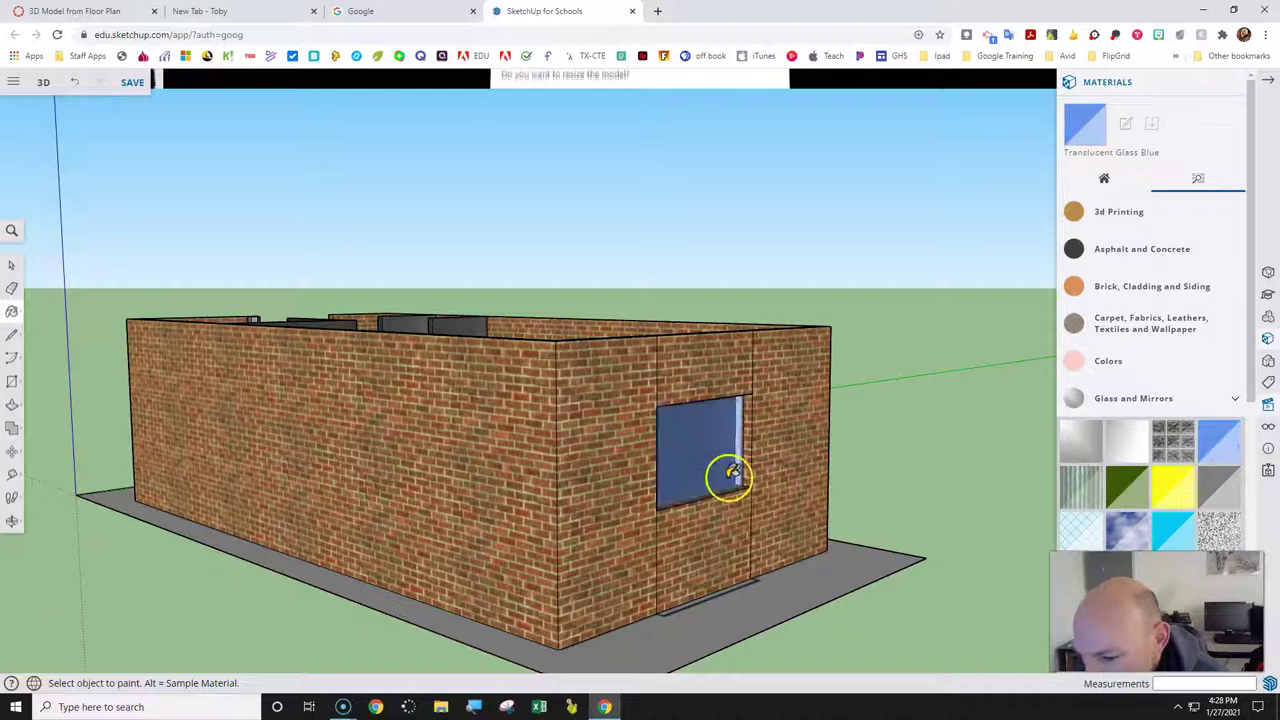
# Push the window block protruding into the room back about 3 7/8", flush with the end wall's inner brick face.
pyautogui.click(11, 524)
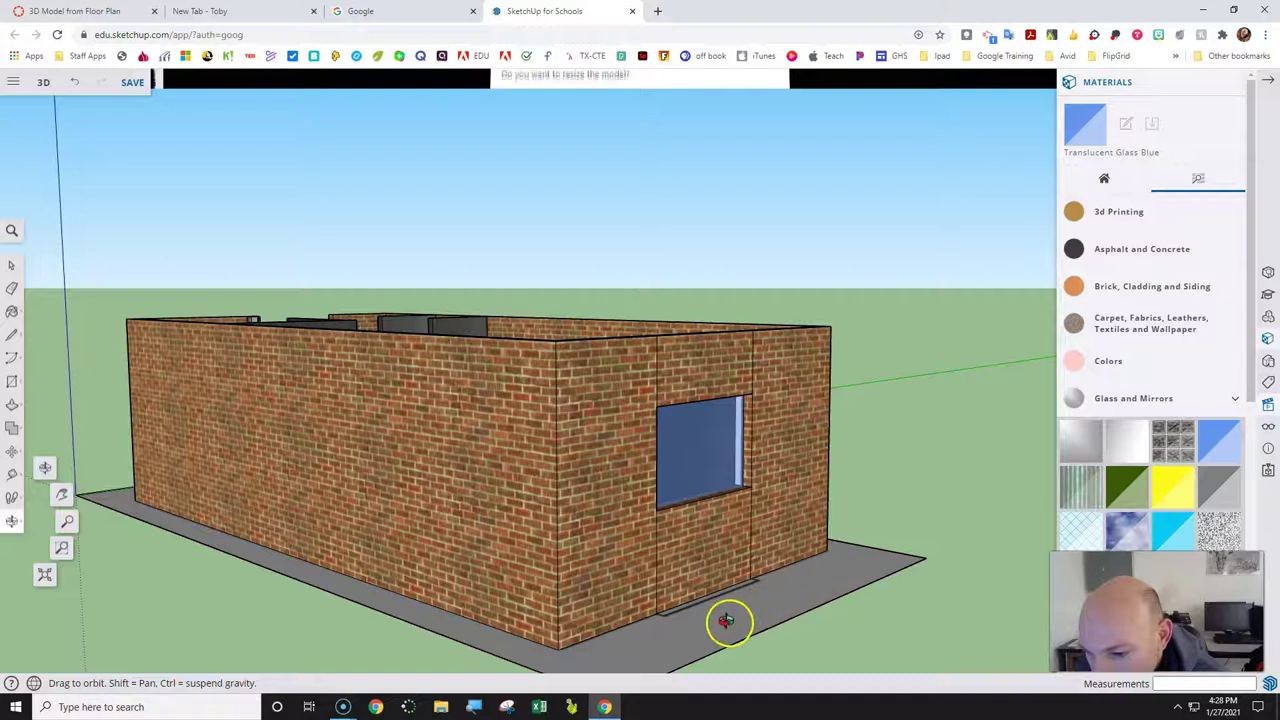
pyautogui.moveTo(809, 609); pyautogui.dragTo(628, 521)
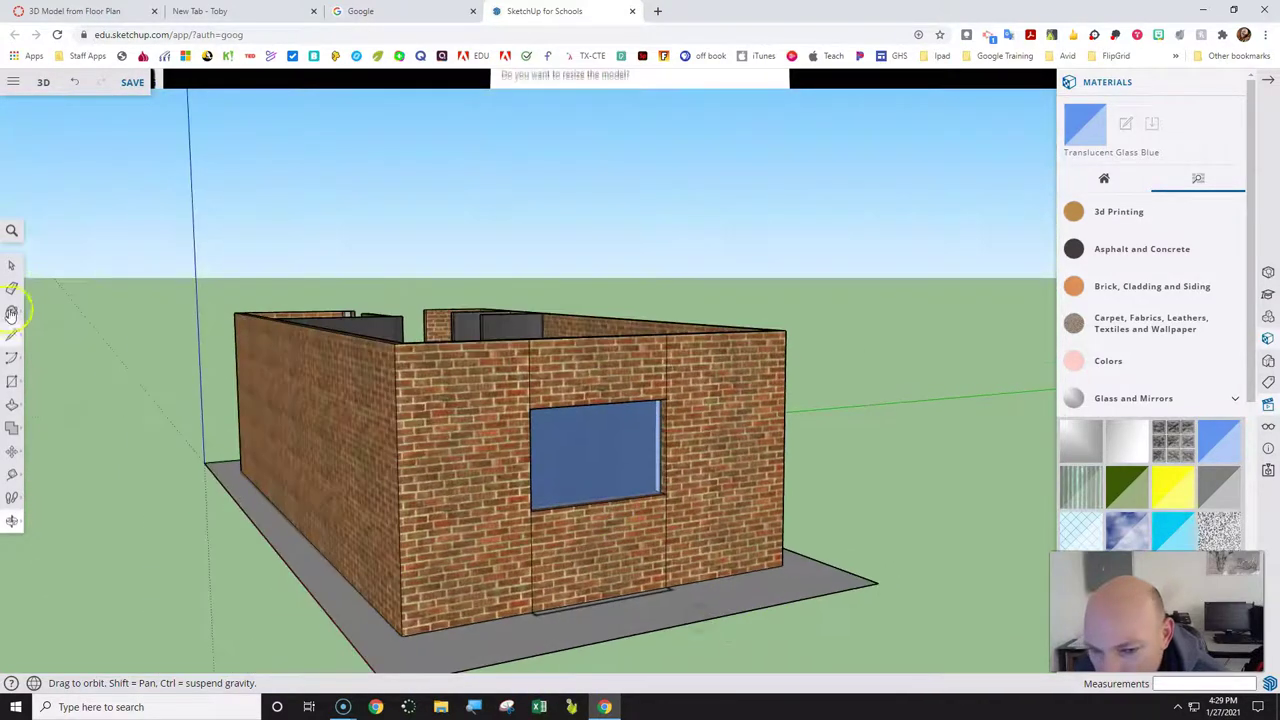
pyautogui.click(11, 265)
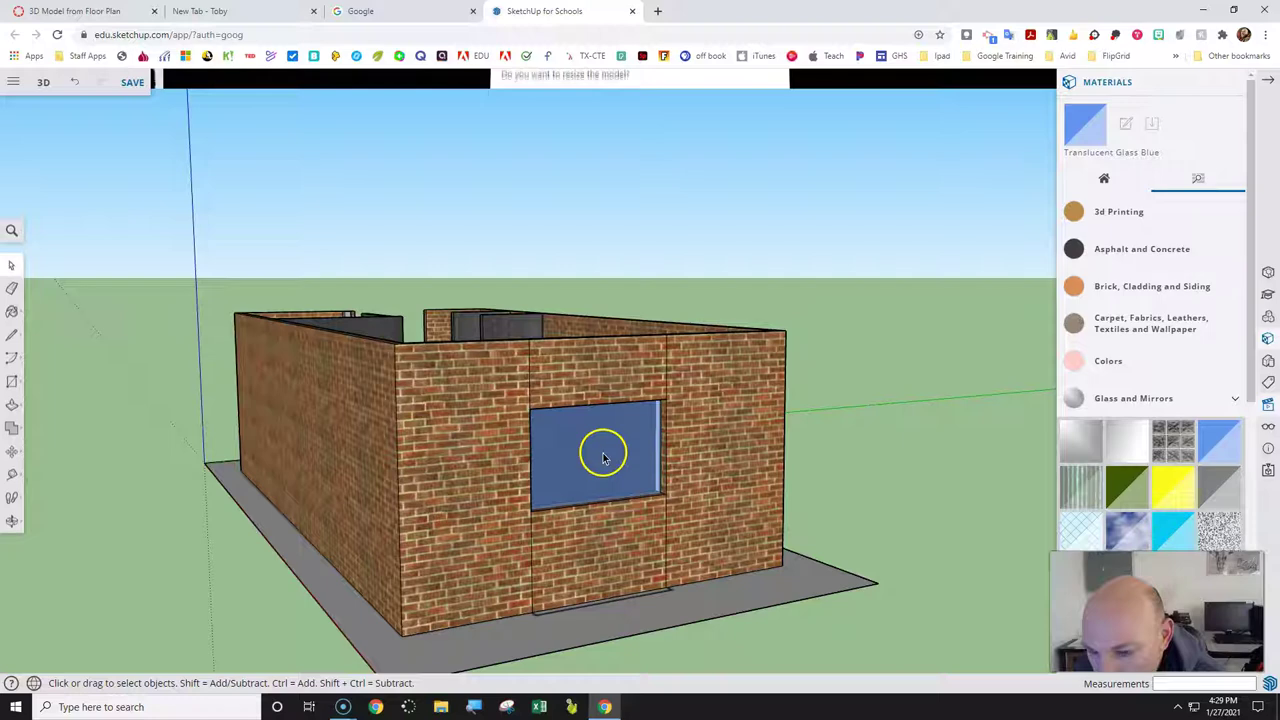
pyautogui.click(13, 520)
pyautogui.moveTo(309, 491); pyautogui.dragTo(300, 455)
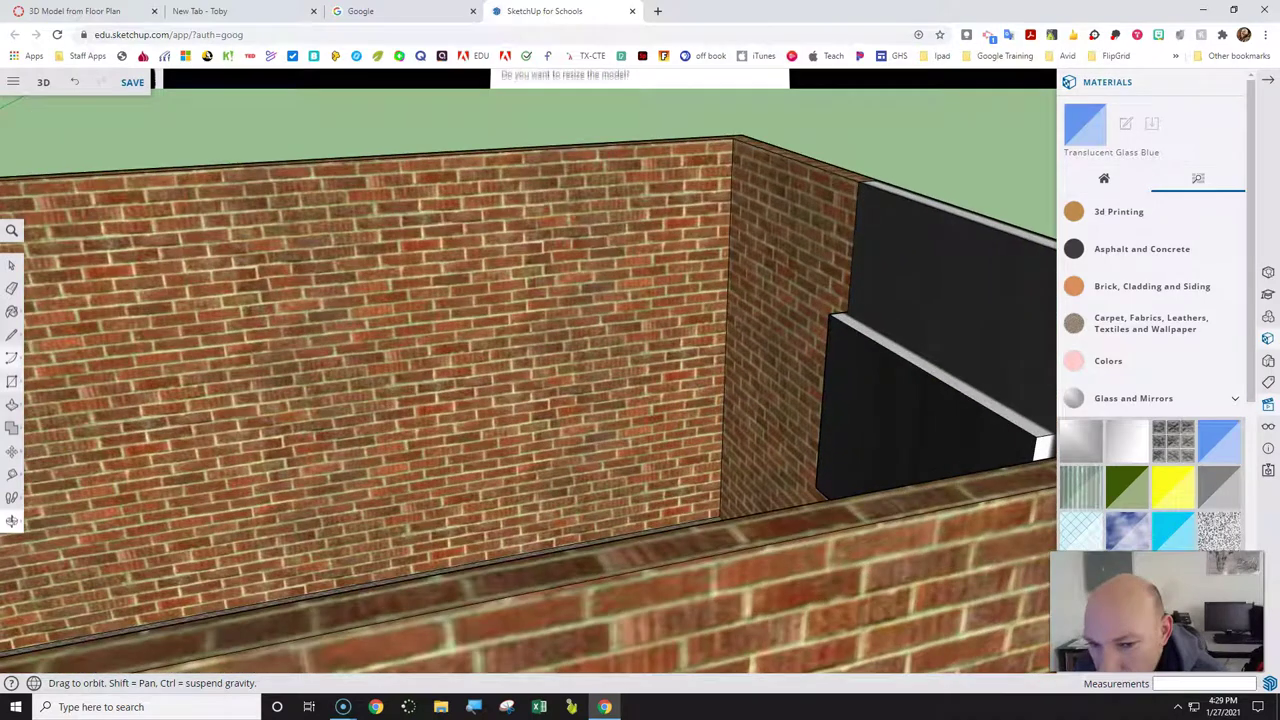
pyautogui.press('p')
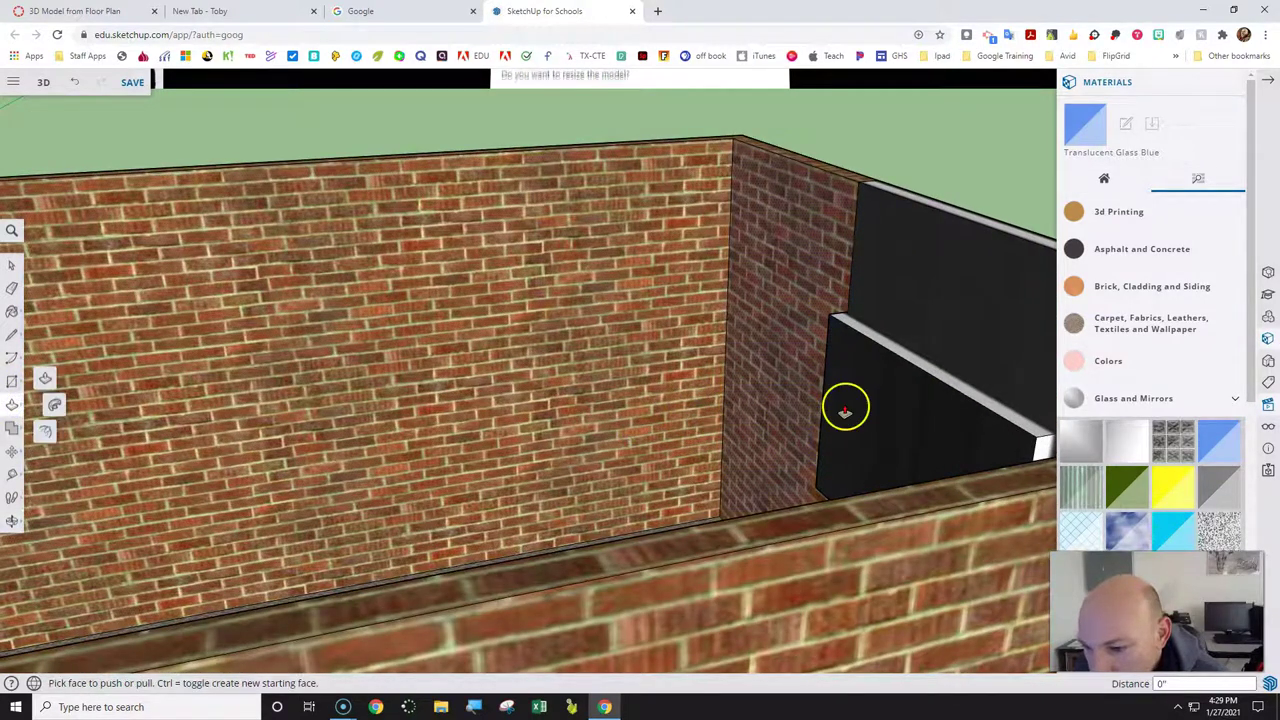
pyautogui.click(871, 411)
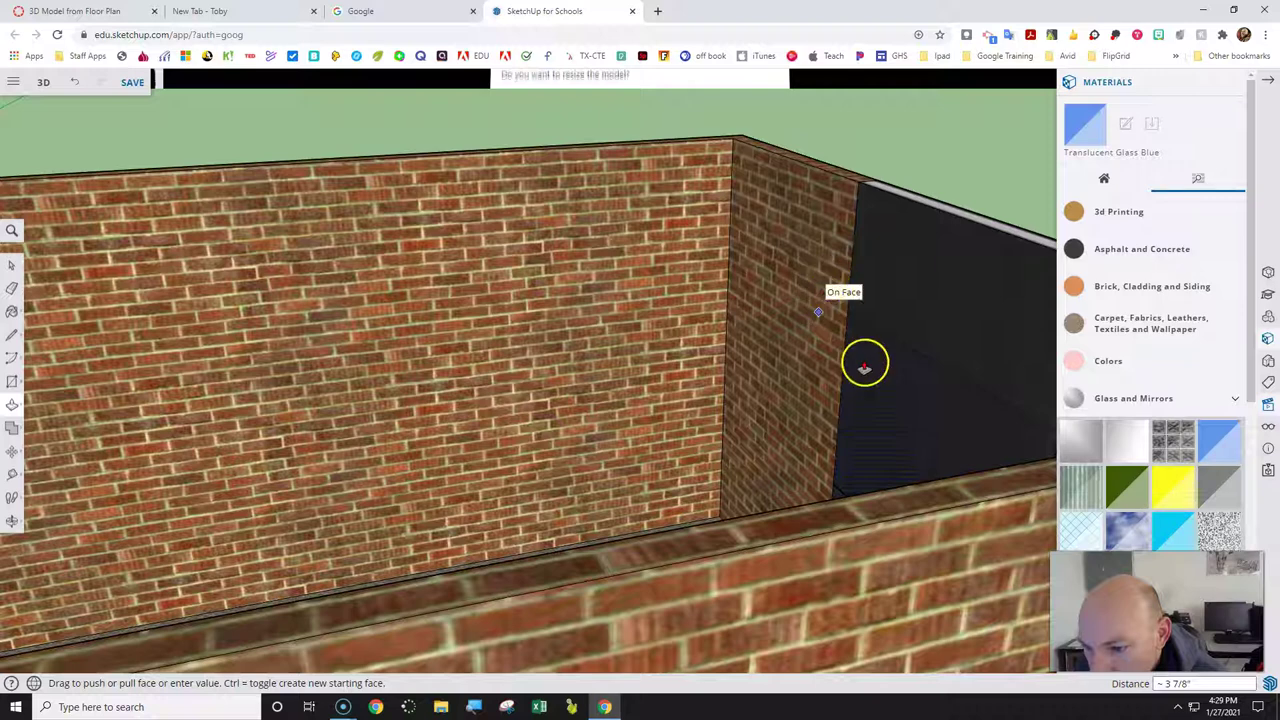
pyautogui.click(810, 323)
pyautogui.scroll(-5, 798, 318)
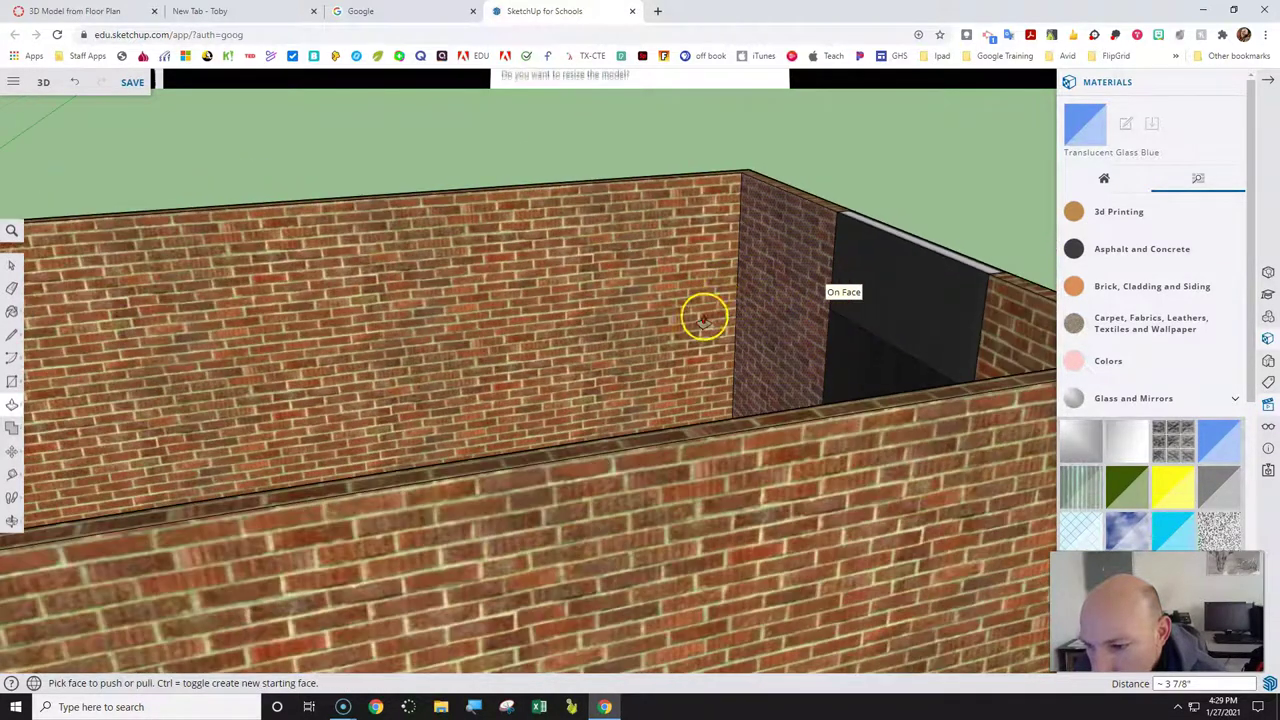
# Paint the inner wall section above the window and the bare strip on top of the end wall with Brick Antique 01.
pyautogui.scroll(4, 1037, 370)
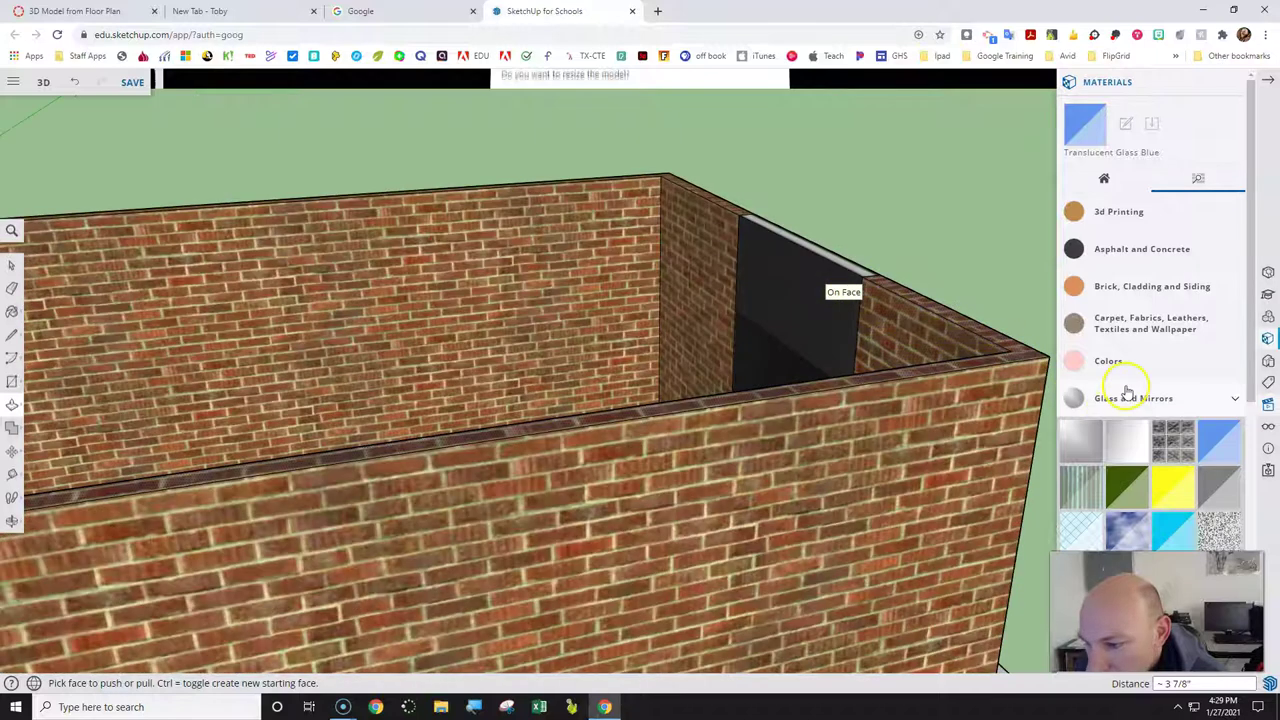
pyautogui.click(1114, 291)
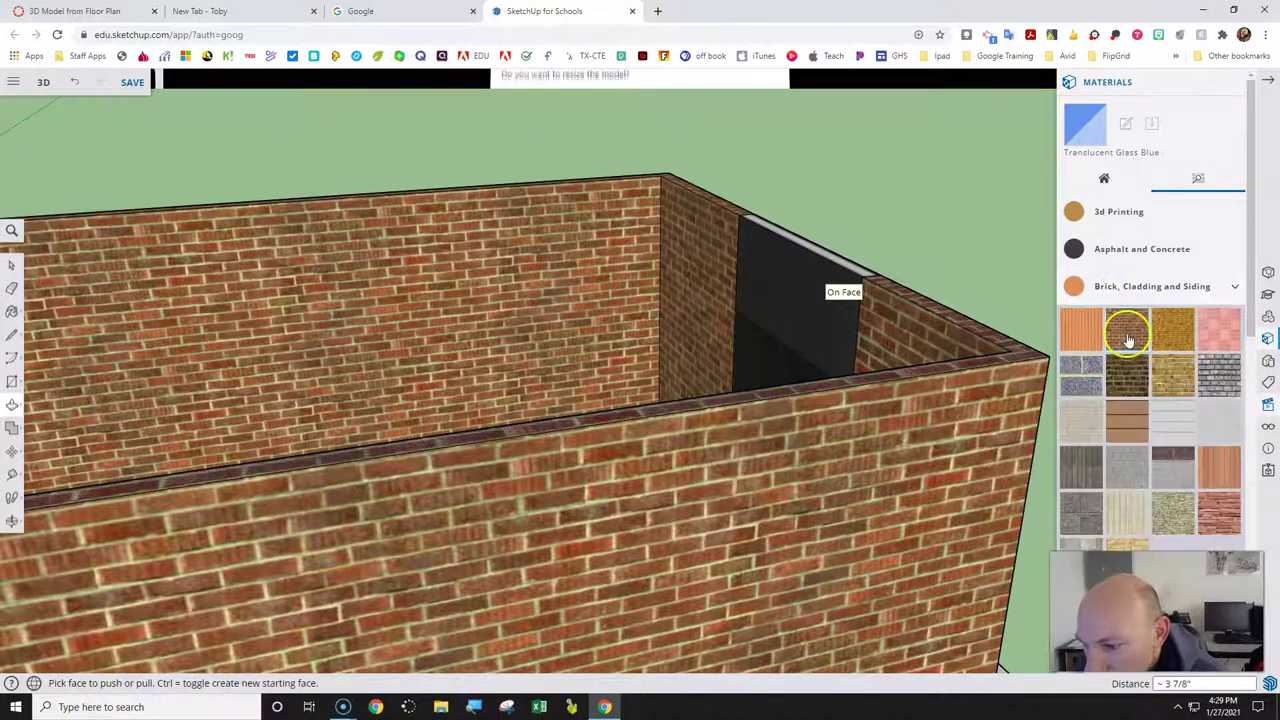
pyautogui.click(1127, 330)
pyautogui.click(805, 300)
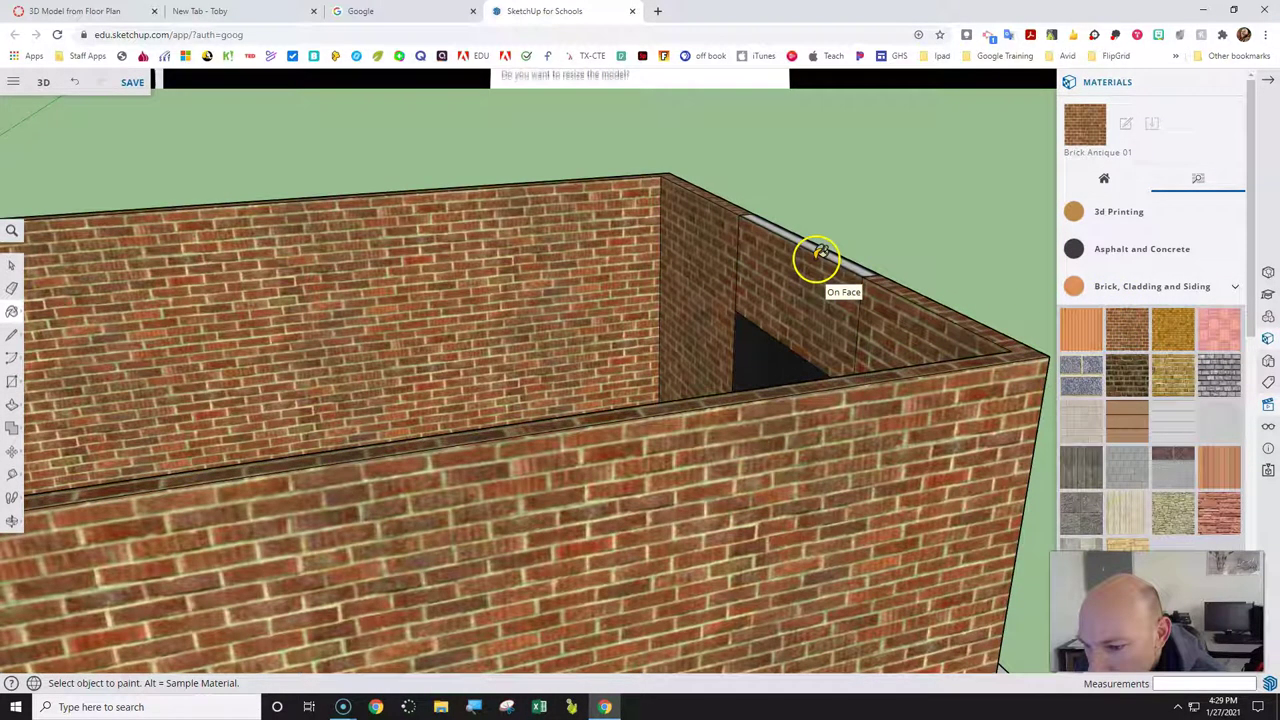
pyautogui.click(826, 250)
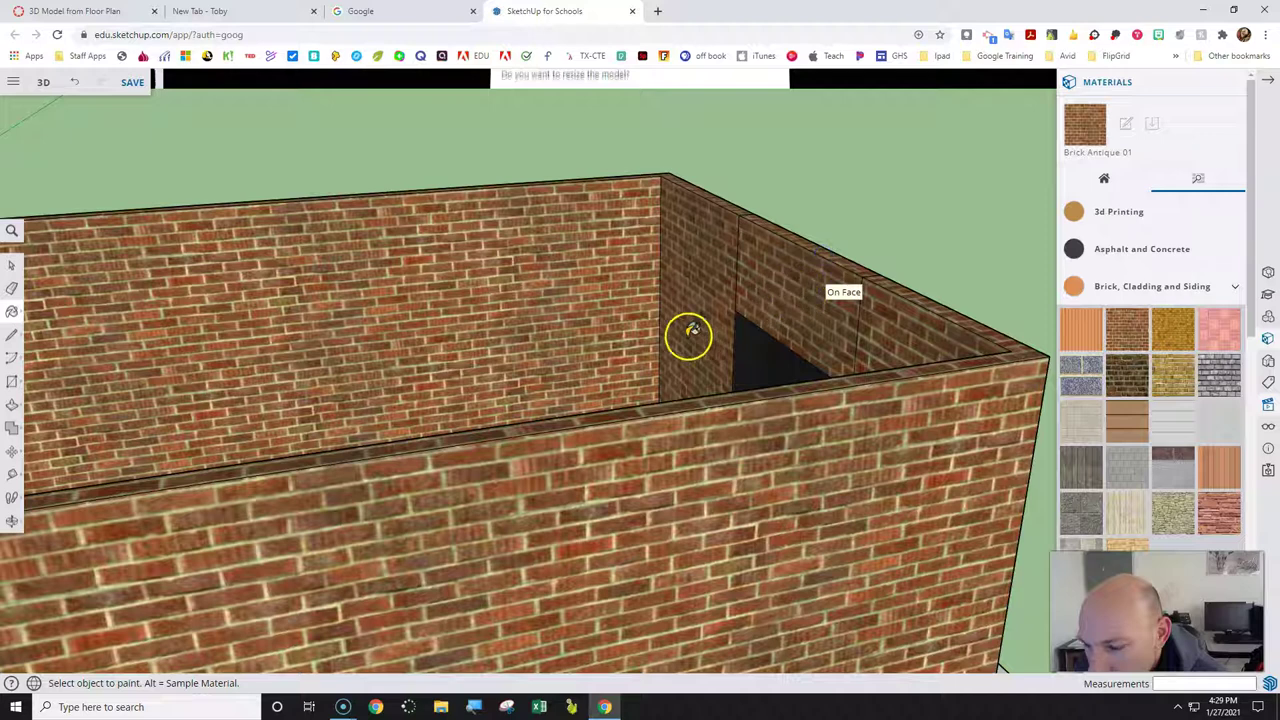
# Paint the dark inner wall section below the window with Brick Antique 01.
pyautogui.click(16, 523)
pyautogui.moveTo(220, 509); pyautogui.dragTo(1050, 458)
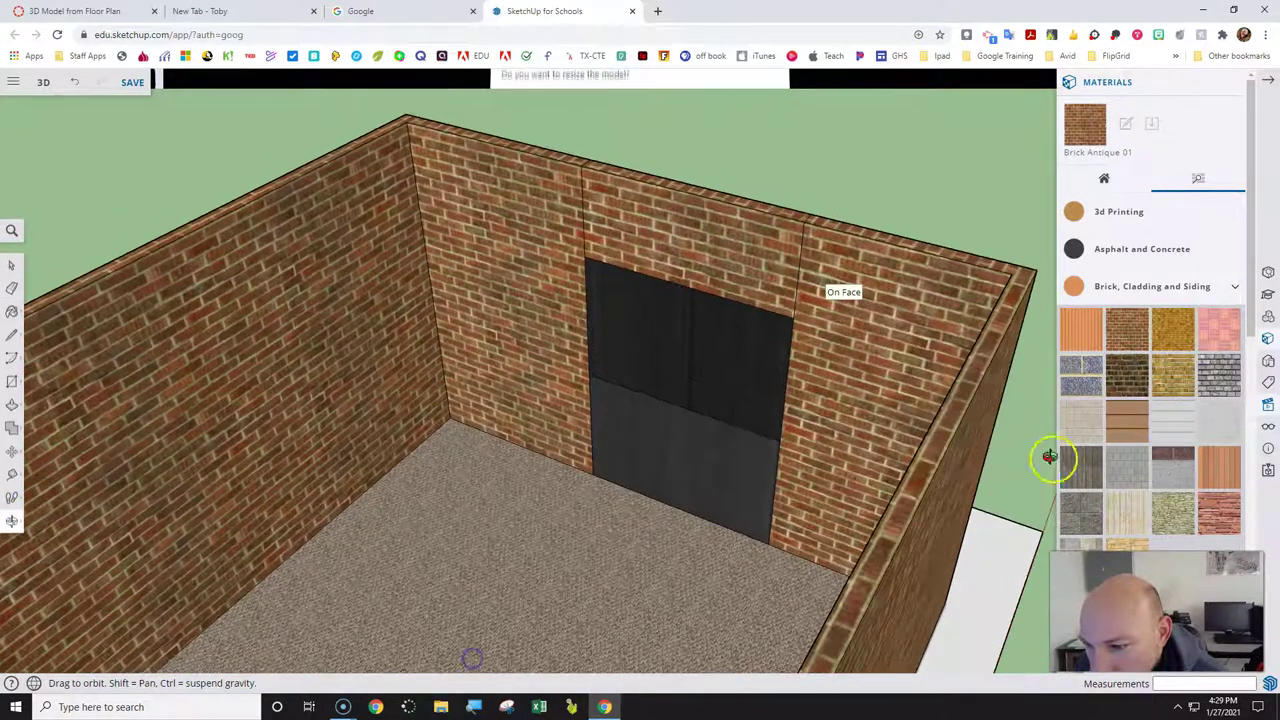
pyautogui.click(1131, 333)
pyautogui.click(673, 451)
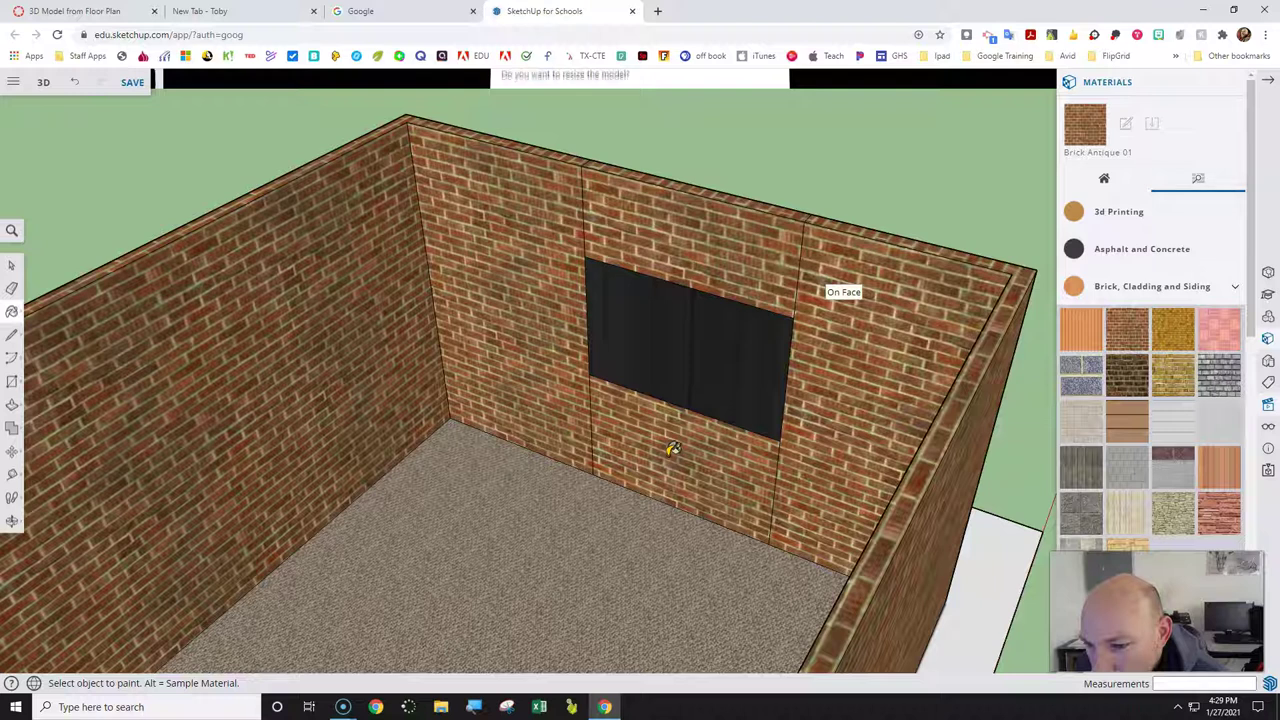
# Paint the room-side face of the window opening with Translucent Glass Blue.
pyautogui.click(1236, 288)
pyautogui.click(1222, 453)
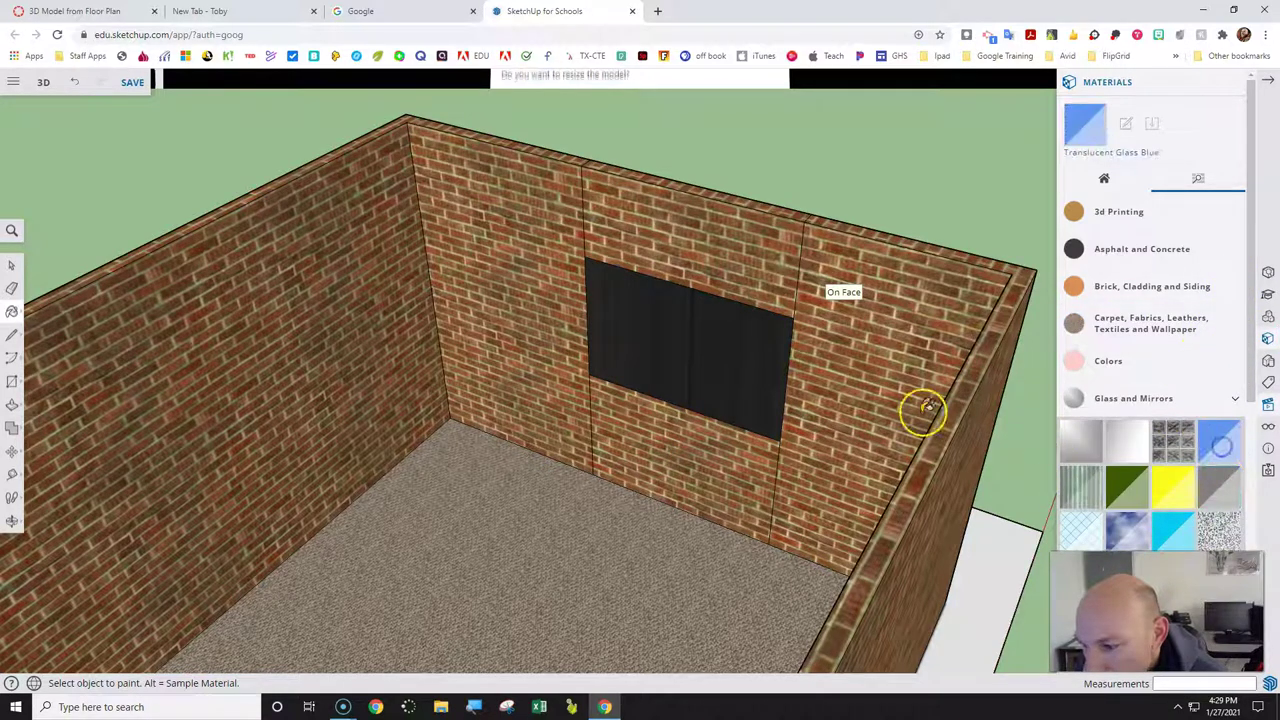
pyautogui.click(704, 356)
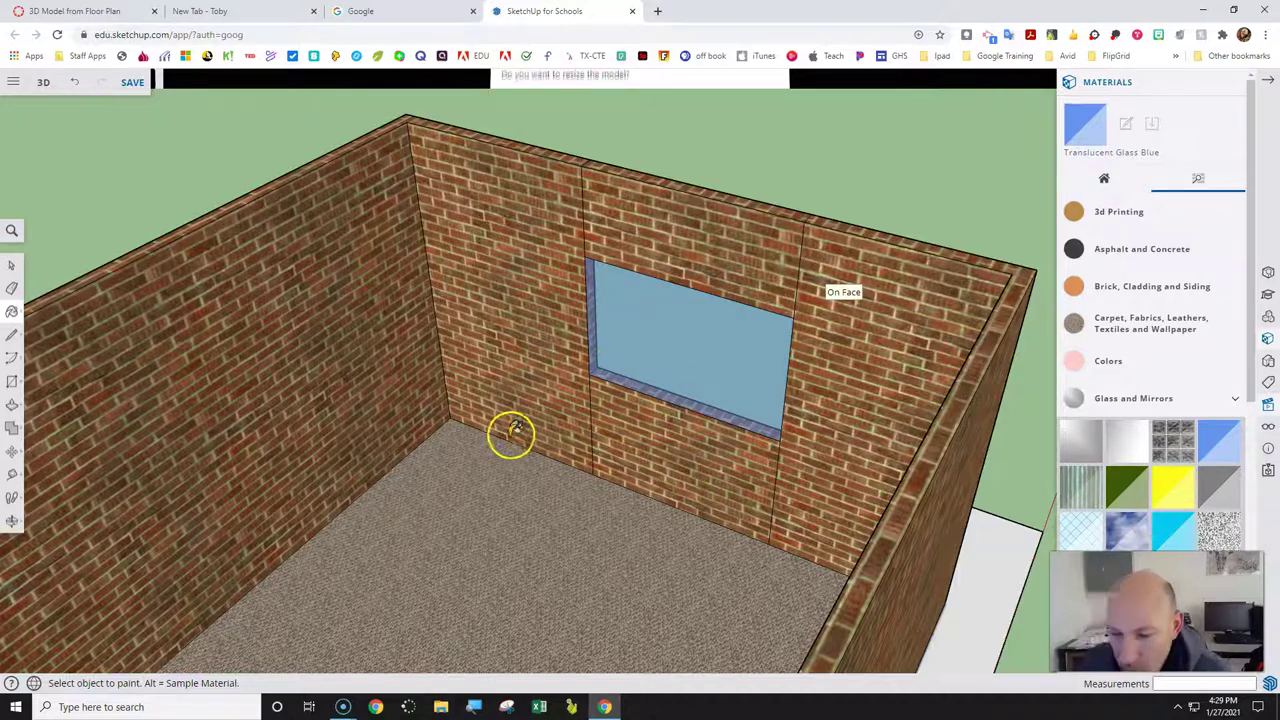
# Paint the inside faces of the small room's two partition walls with Wallpaper Thin Brown Stripes from the carpet and wallpaper materials.
pyautogui.click(12, 521)
pyautogui.moveTo(620, 380); pyautogui.dragTo(428, 525)
pyautogui.scroll(5, 428, 525)
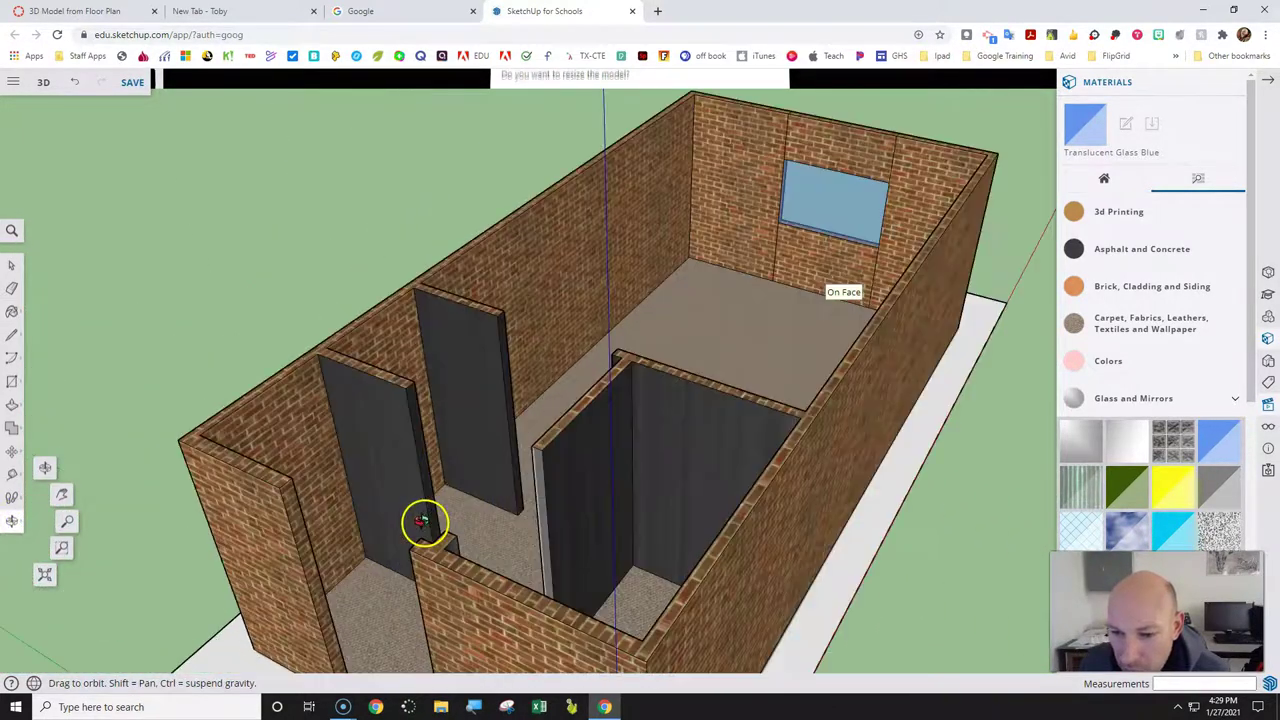
pyautogui.click(1131, 338)
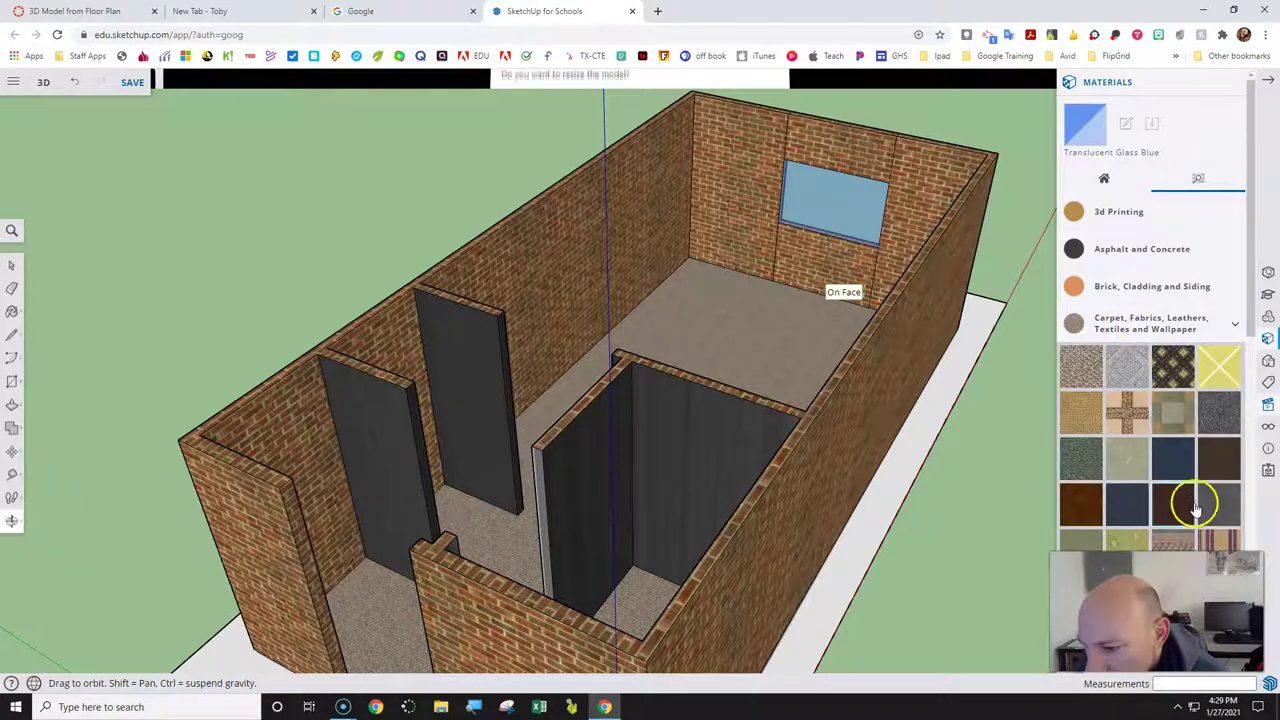
pyautogui.scroll(-3, 1131, 449)
pyautogui.scroll(-1, 1137, 449)
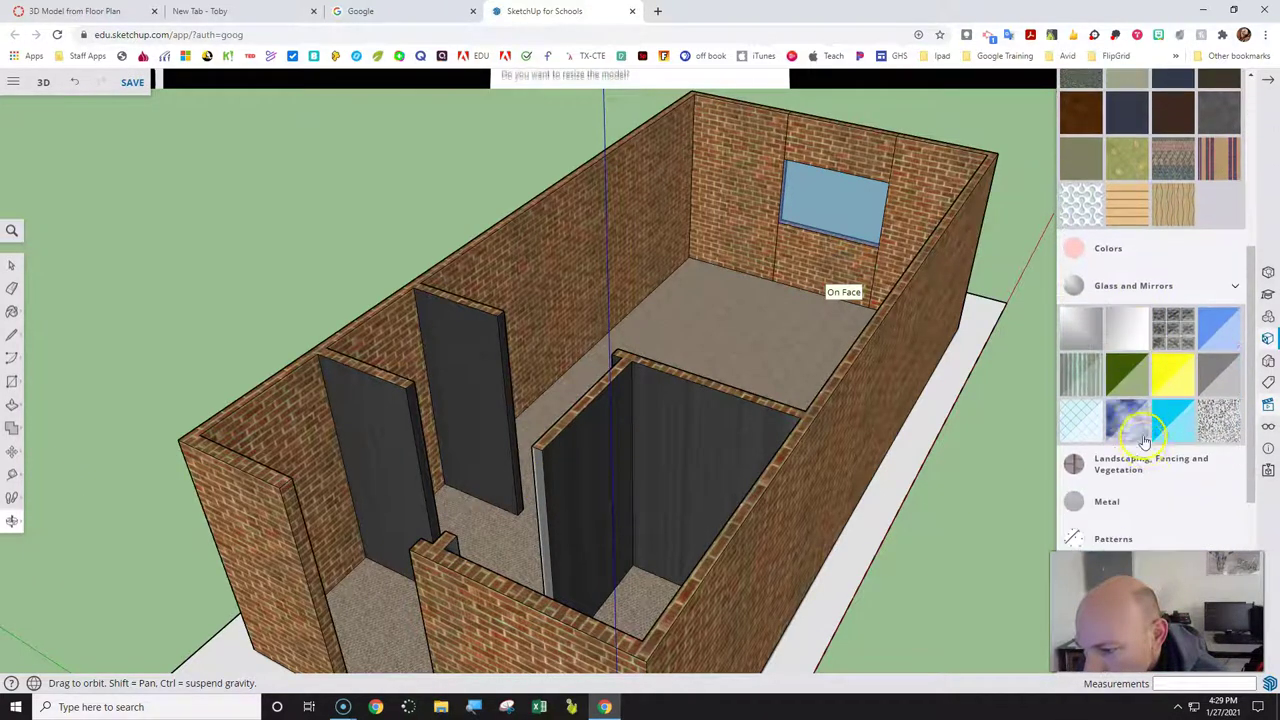
pyautogui.scroll(2, 1182, 428)
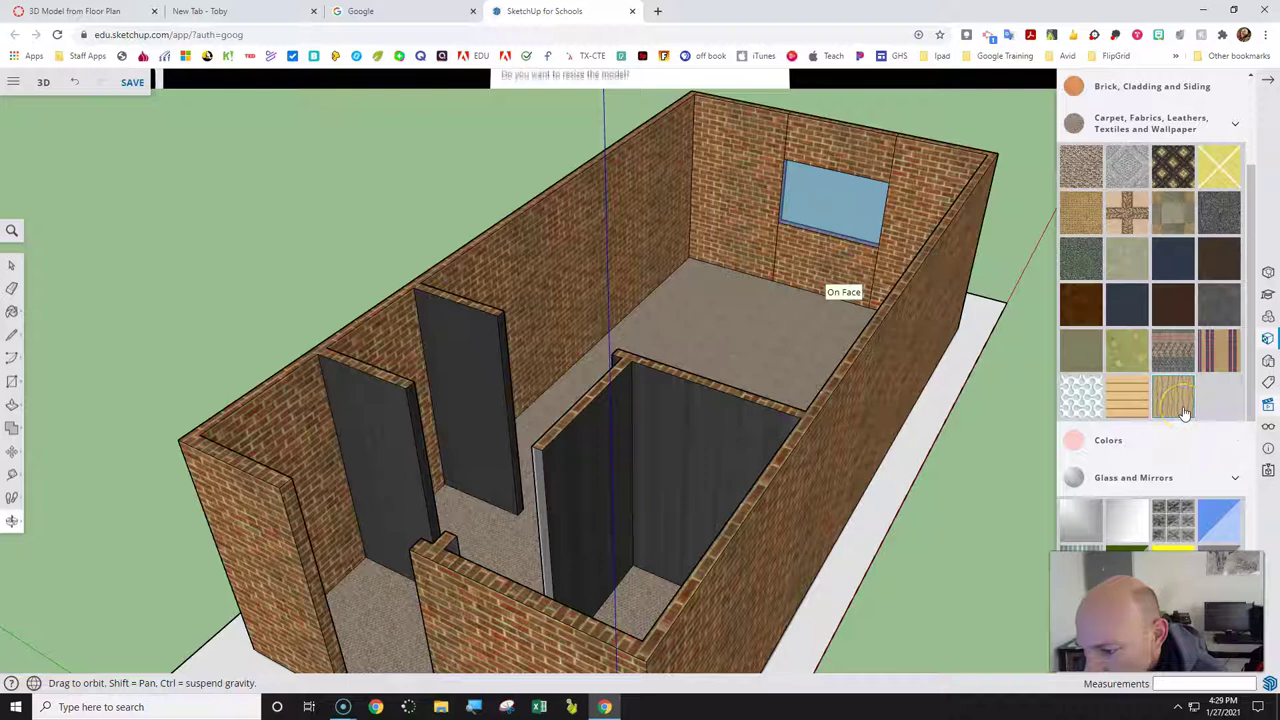
pyautogui.click(1179, 405)
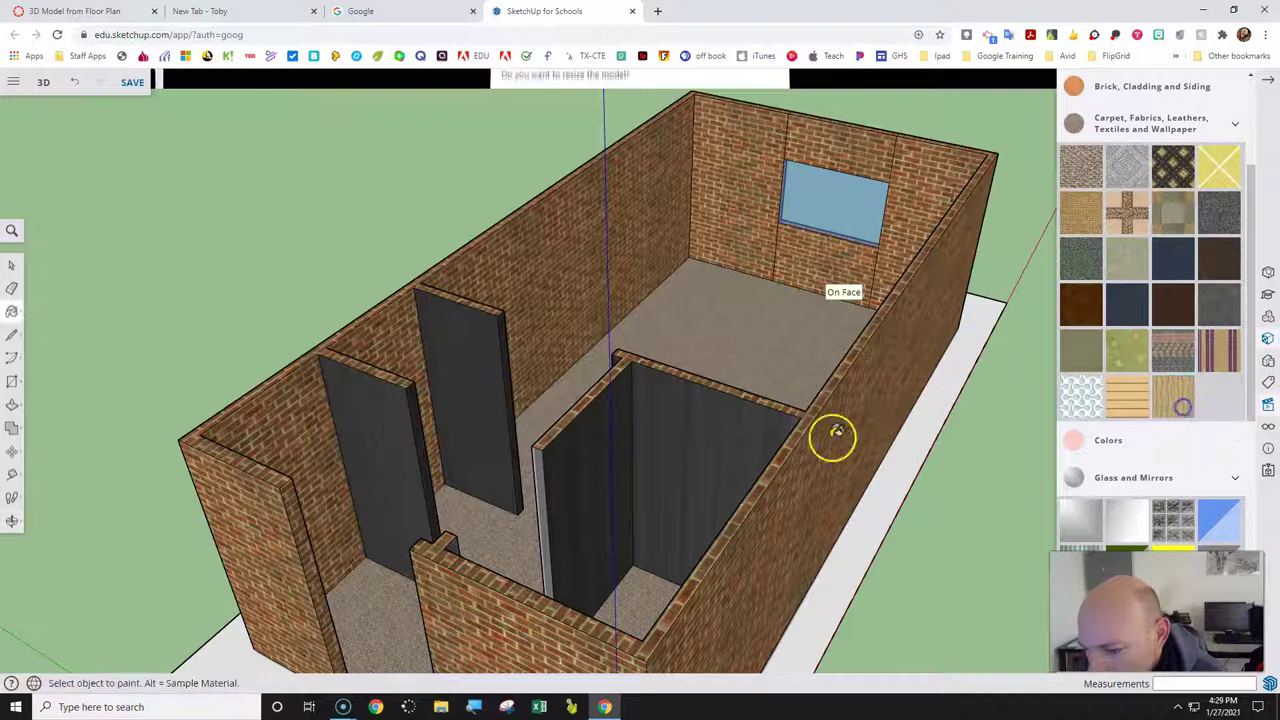
pyautogui.click(634, 456)
pyautogui.click(580, 462)
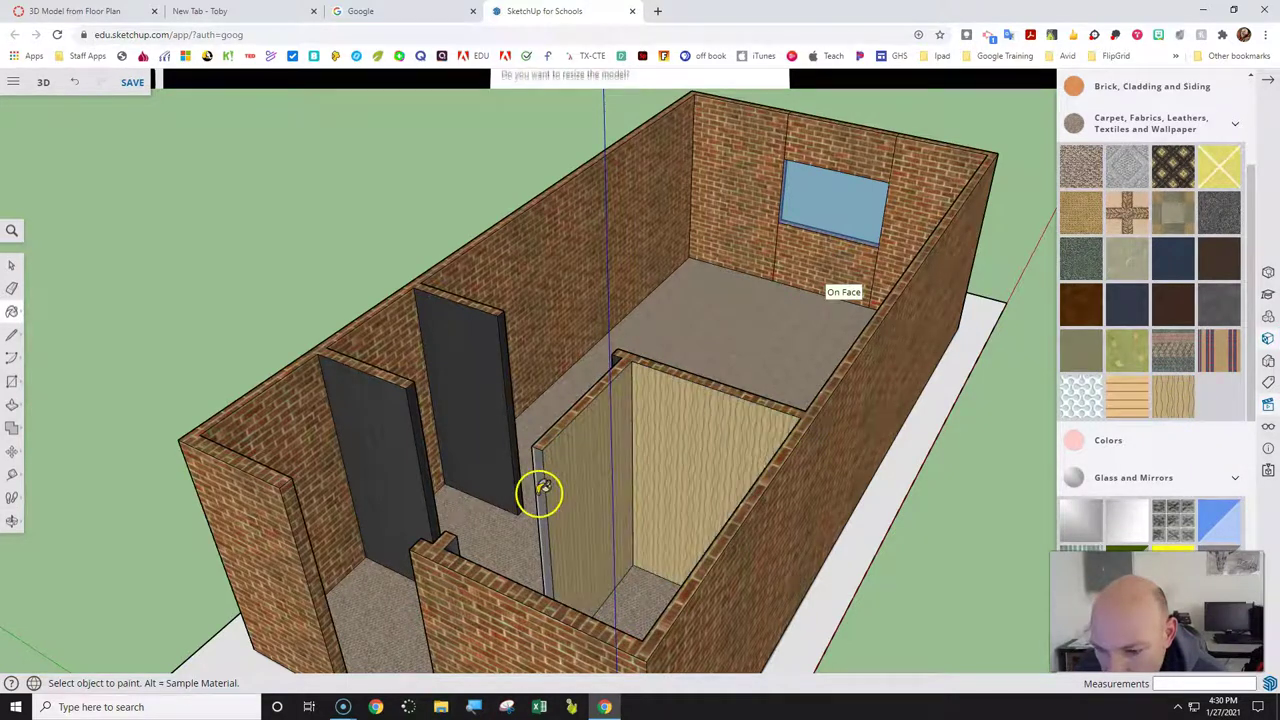
# Paint the broad faces and narrow ends of the two short closet partitions with Wallpaper Thin Brown Stripes.
pyautogui.click(474, 424)
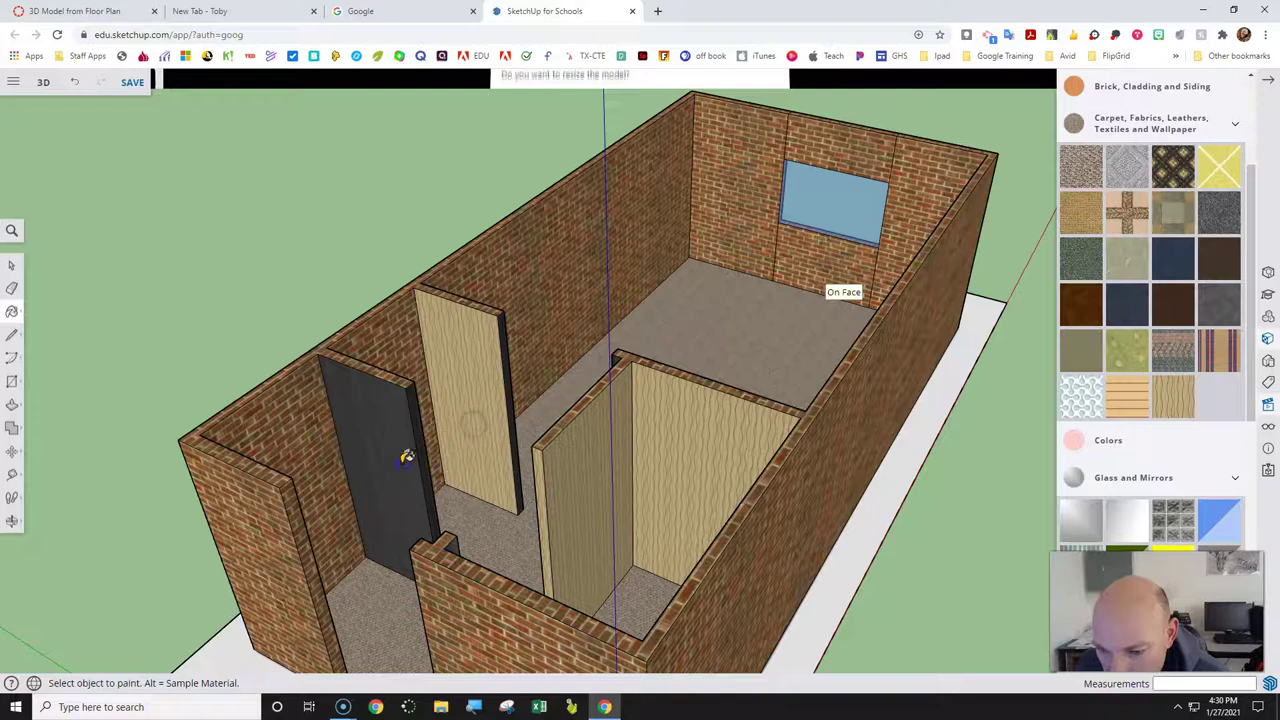
pyautogui.click(401, 466)
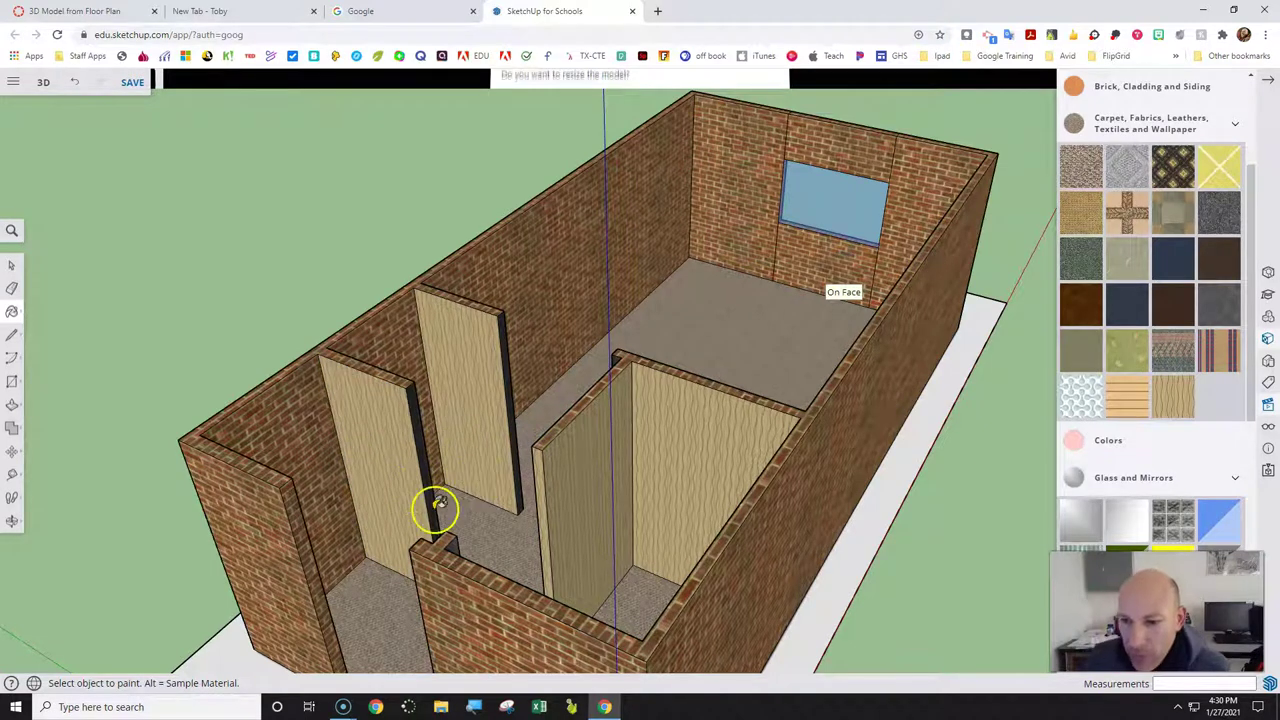
pyautogui.click(404, 465)
pyautogui.moveTo(404, 465); pyautogui.dragTo(416, 422, button='middle')
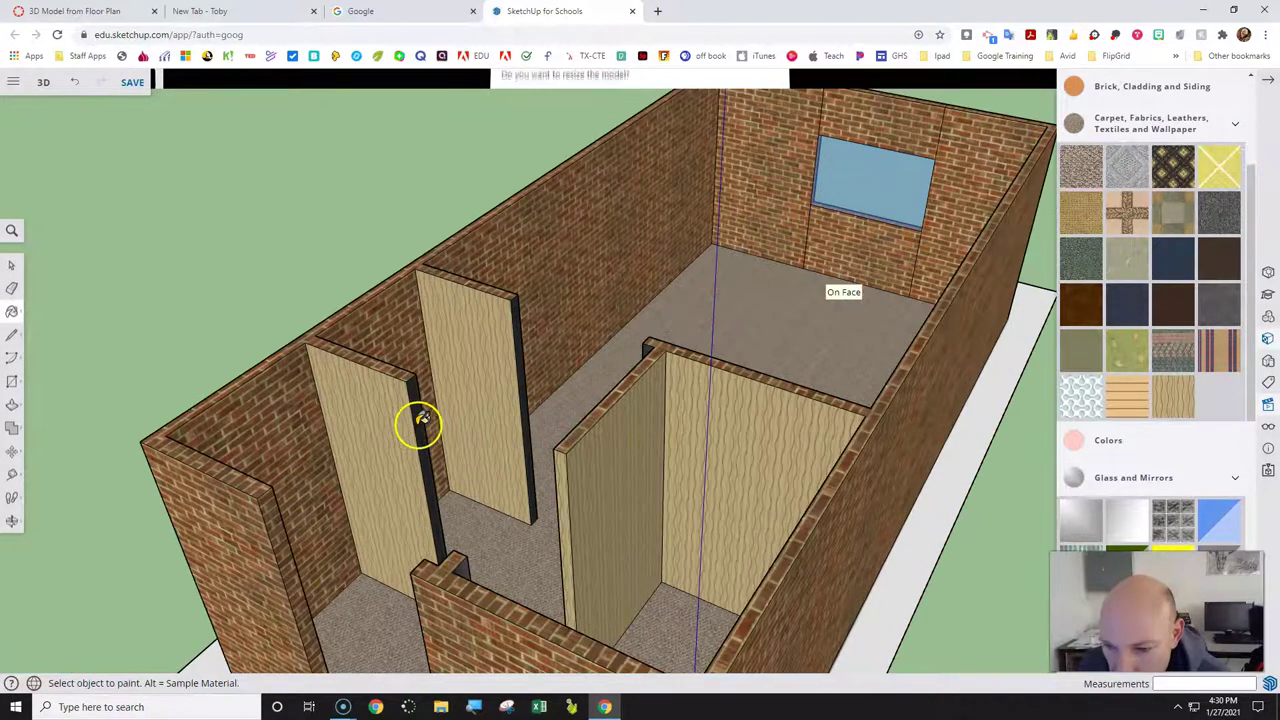
pyautogui.click(424, 418)
pyautogui.click(508, 378)
pyautogui.click(524, 362)
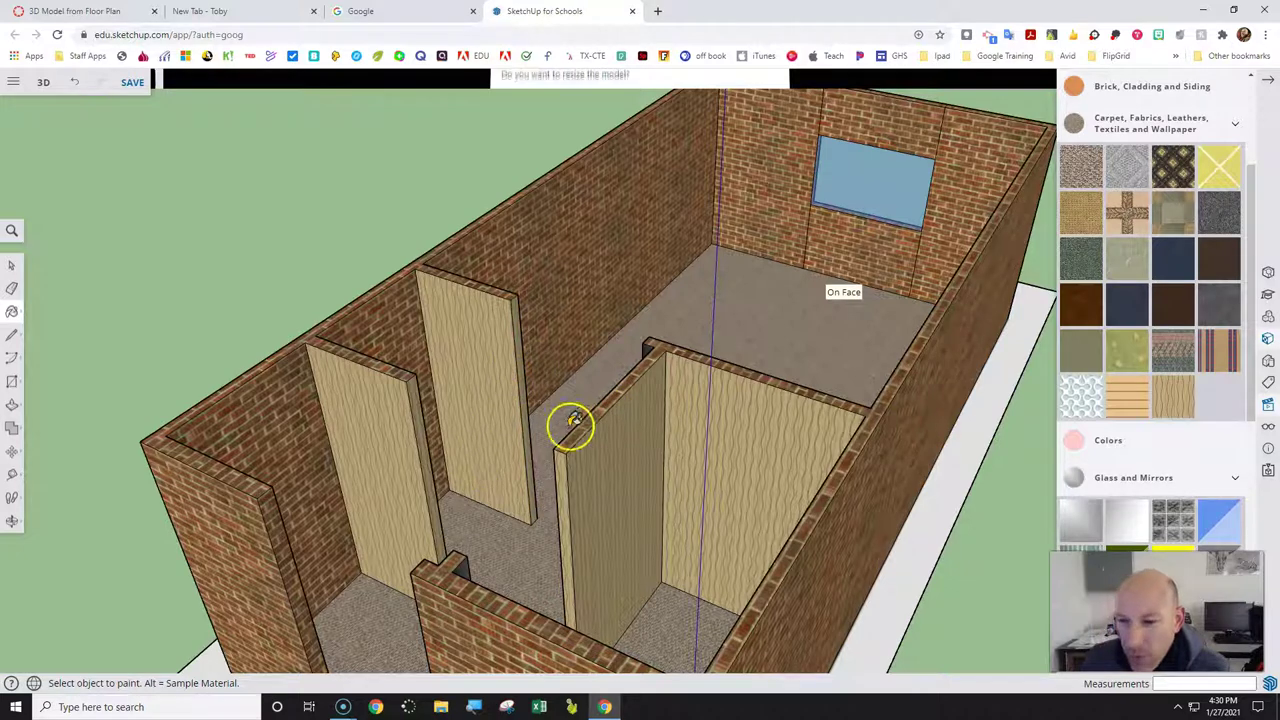
# Paint the small room partition's white hallway-side face and the dark edge at its corner with Wallpaper Thin Brown Stripes.
pyautogui.click(20, 522)
pyautogui.moveTo(286, 497); pyautogui.dragTo(733, 548)
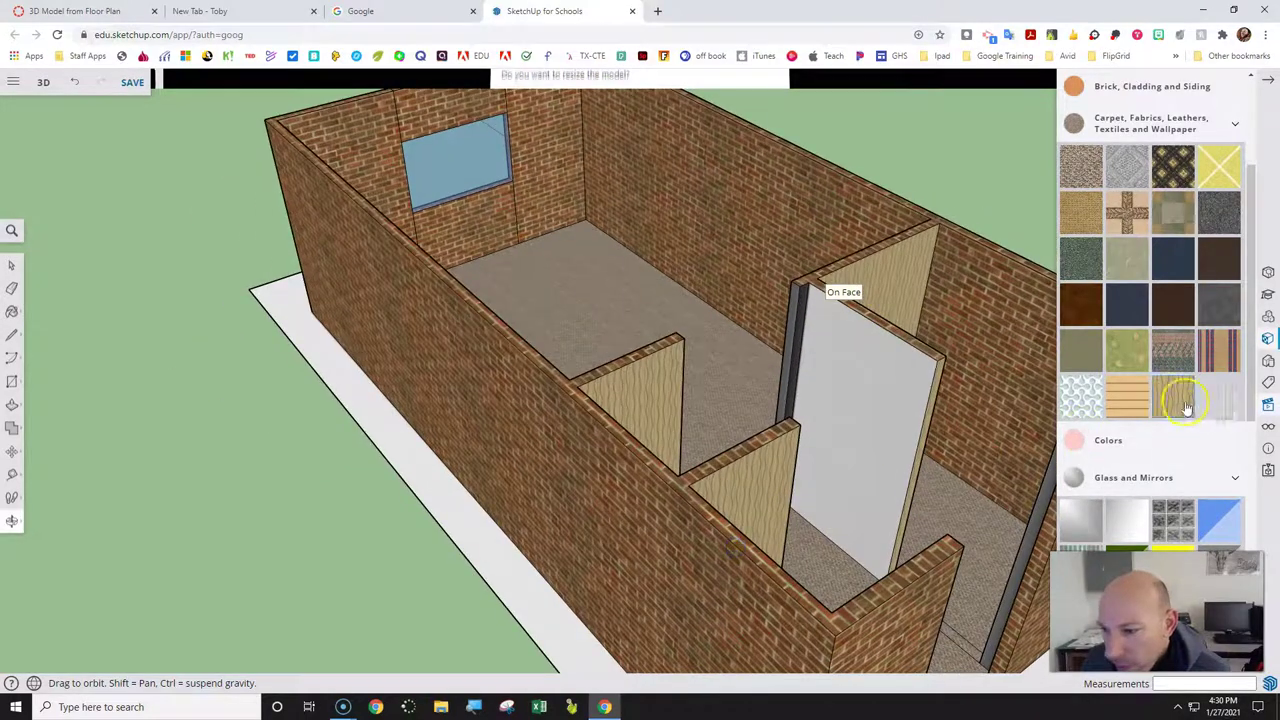
pyautogui.click(1185, 405)
pyautogui.click(815, 365)
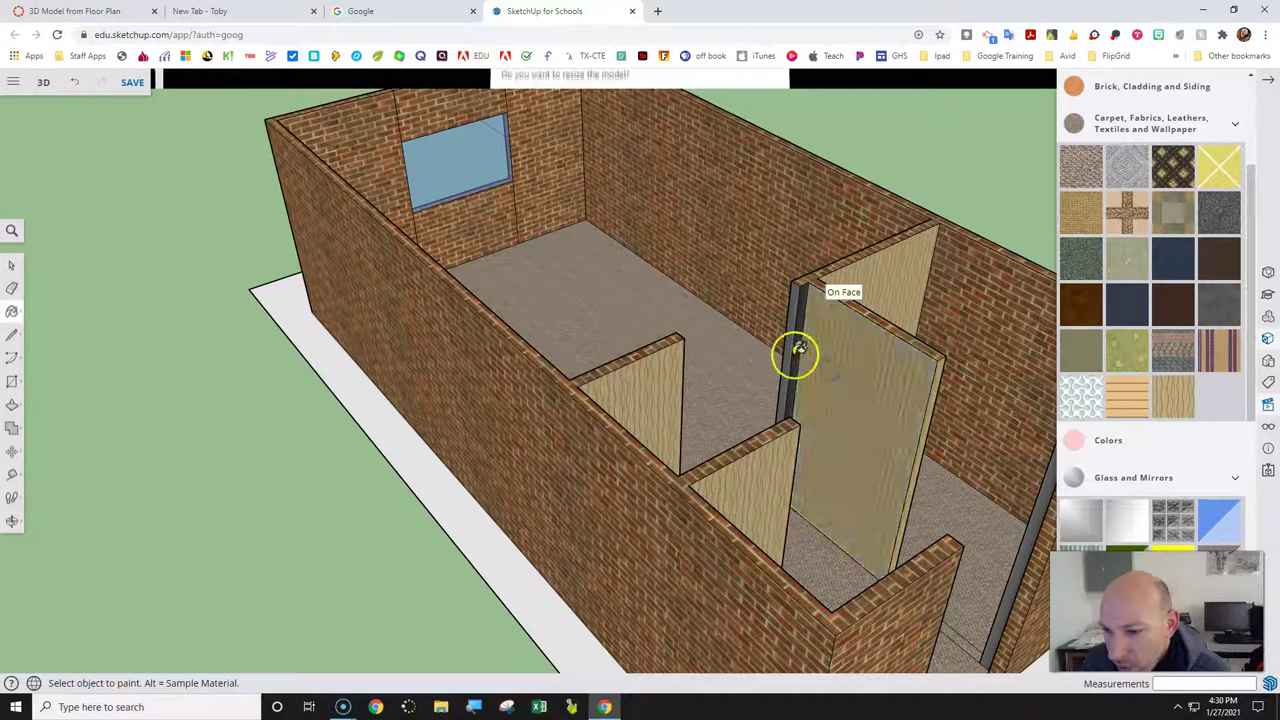
pyautogui.click(796, 346)
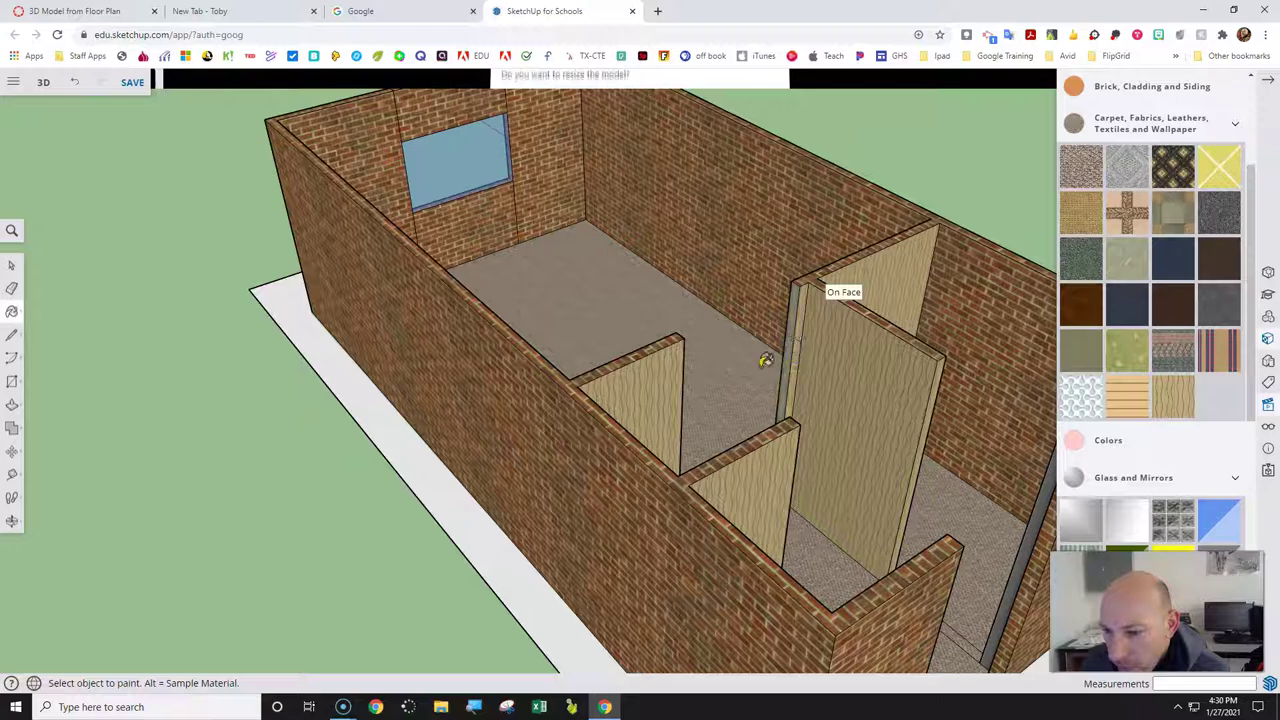
# Apply Wallpaper Thin Brown Stripes to the closet partitions' reverse faces, the small room's main-room-side wall and the stub wall beside the entrance.
pyautogui.click(15, 521)
pyautogui.moveTo(231, 477); pyautogui.dragTo(805, 548)
pyautogui.click(1180, 405)
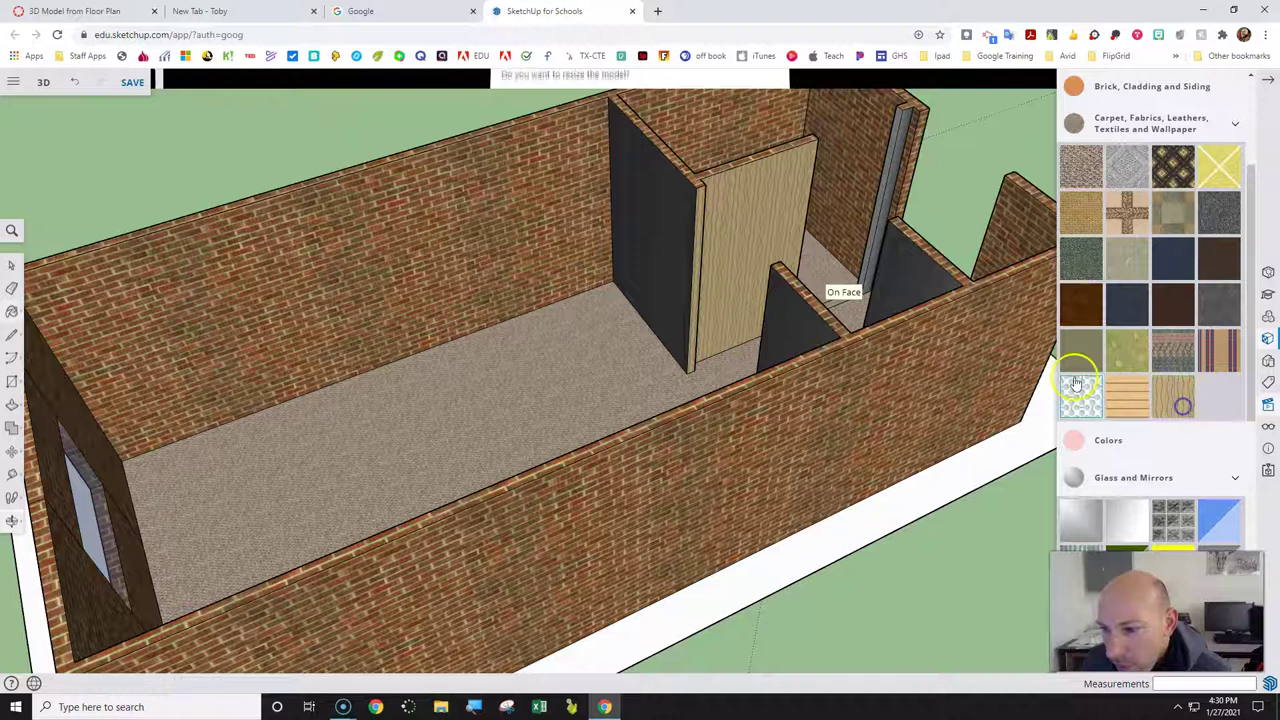
pyautogui.click(918, 278)
pyautogui.click(800, 318)
pyautogui.click(667, 288)
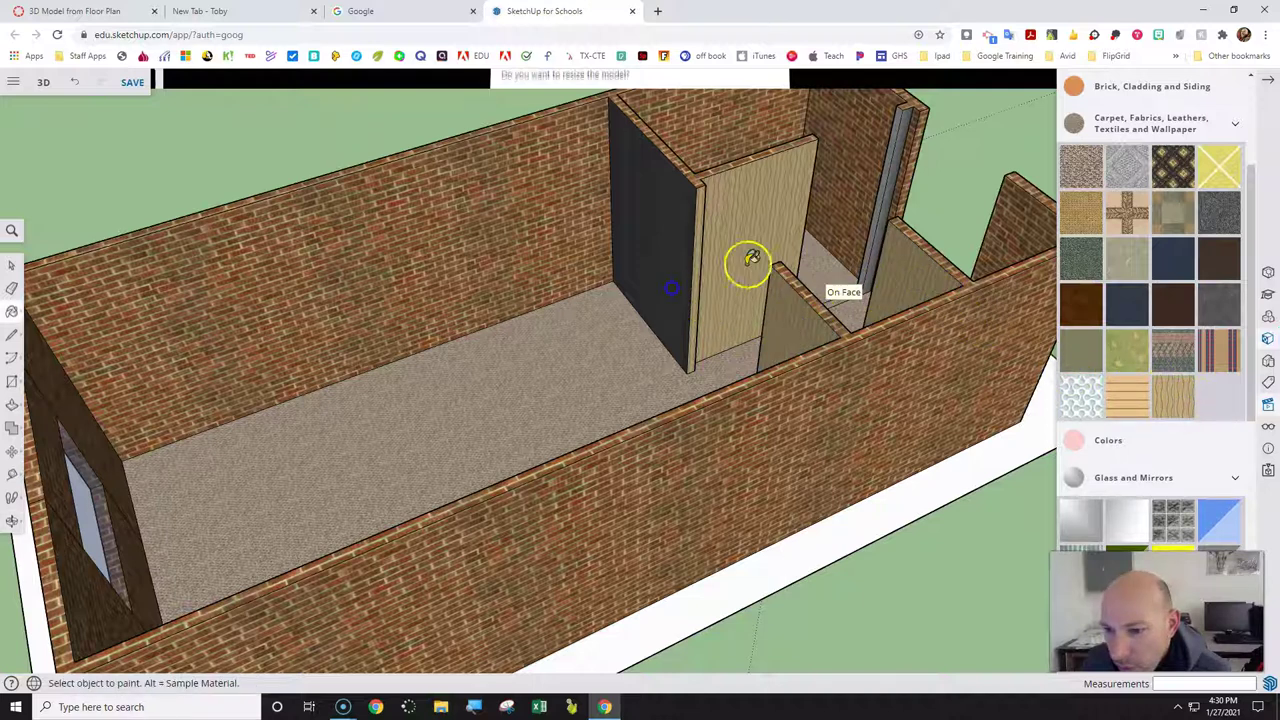
pyautogui.click(889, 196)
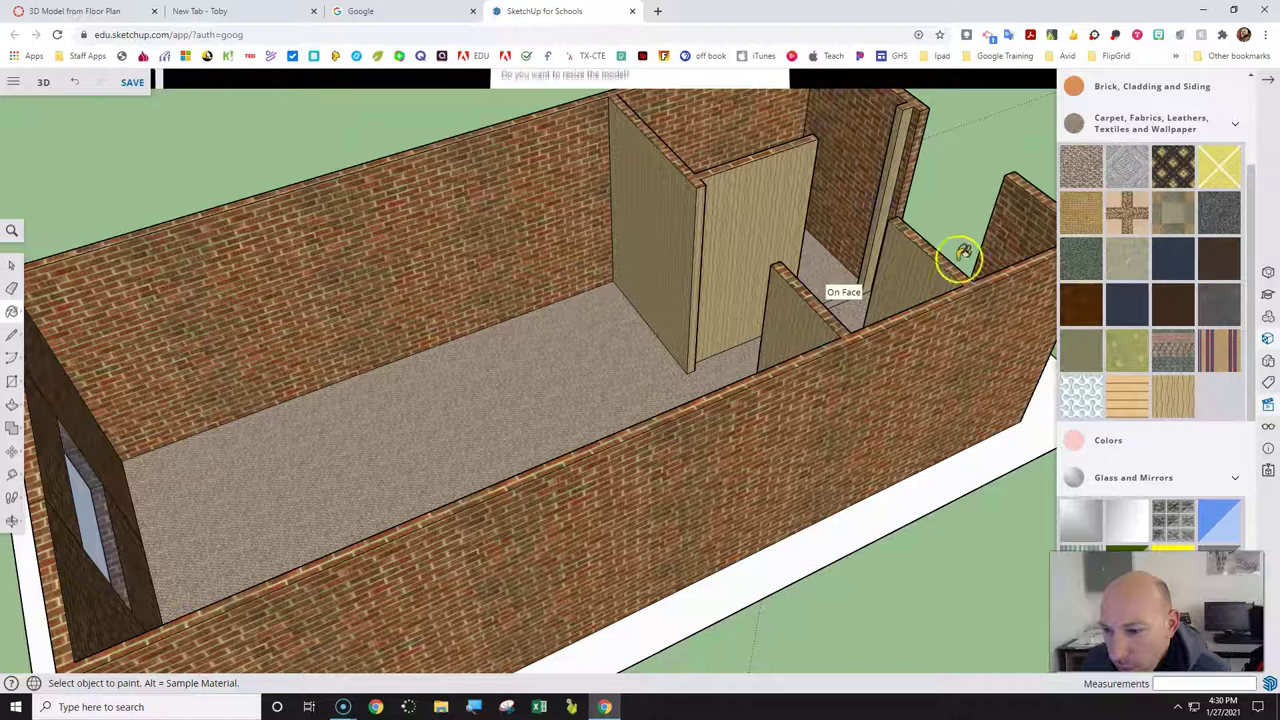
# Paint the dark exterior face of the end wall's window with Translucent Glass Blue.
pyautogui.click(14, 524)
pyautogui.moveTo(863, 557); pyautogui.dragTo(1040, 412)
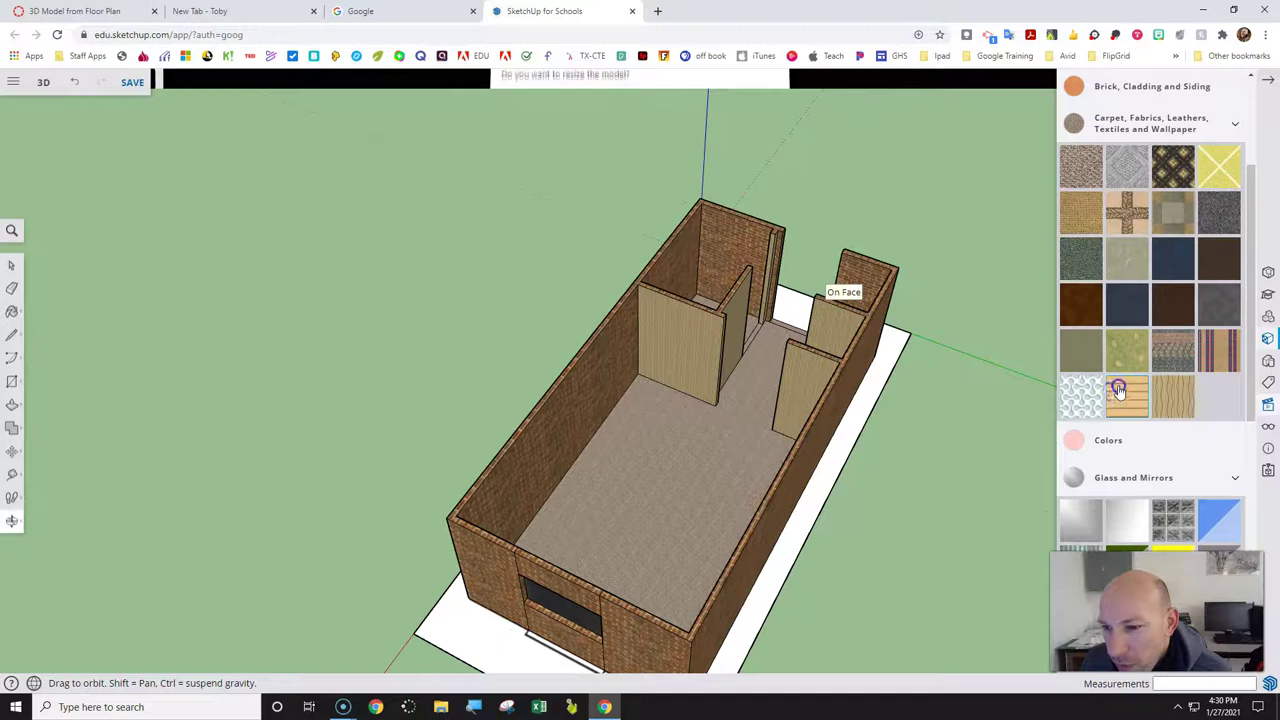
pyautogui.moveTo(606, 434); pyautogui.dragTo(944, 381)
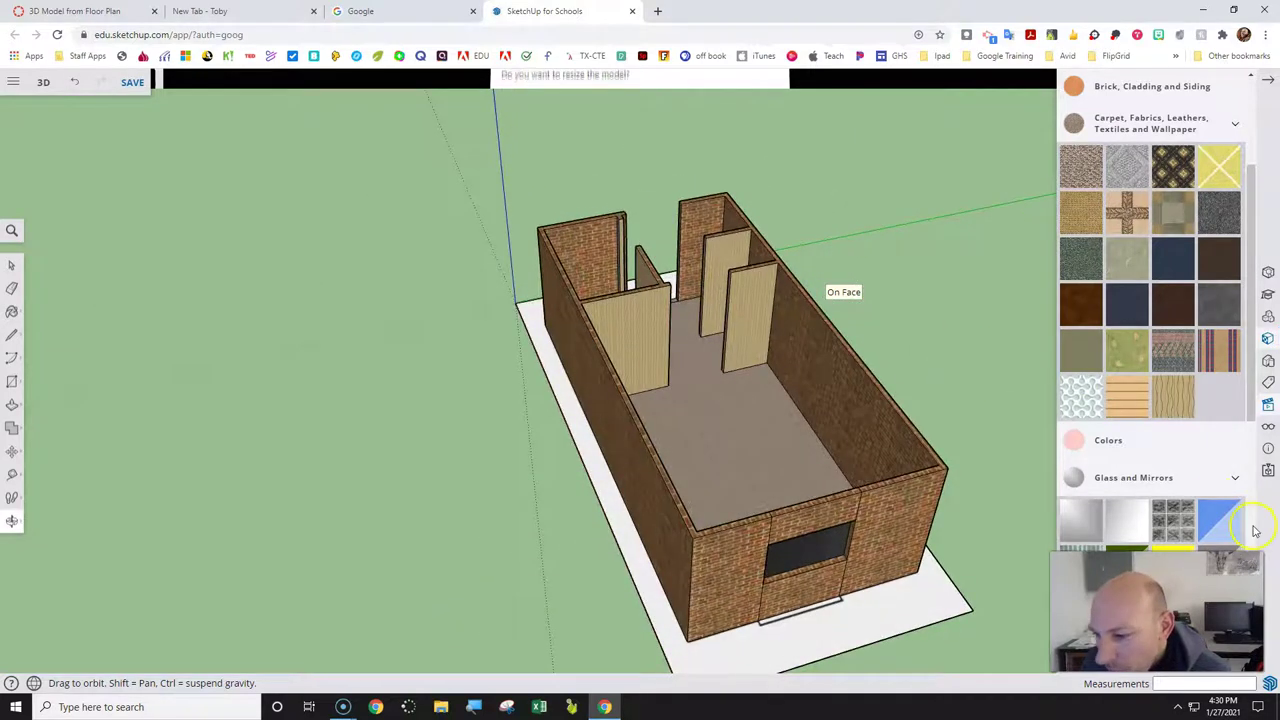
pyautogui.click(1219, 527)
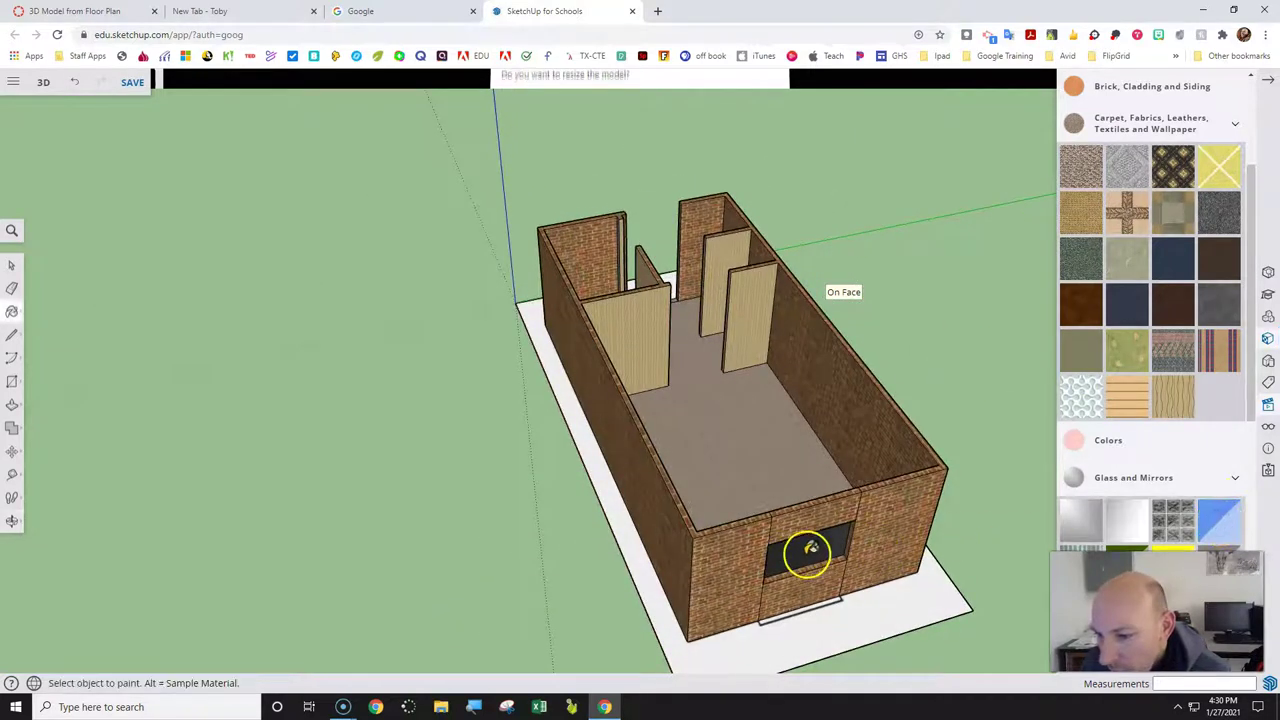
pyautogui.click(810, 548)
# Paint the remaining dark narrow face of the stub wall beside the entrance with Wallpaper Thin Brown Stripes.
pyautogui.scroll(8, 623, 250)
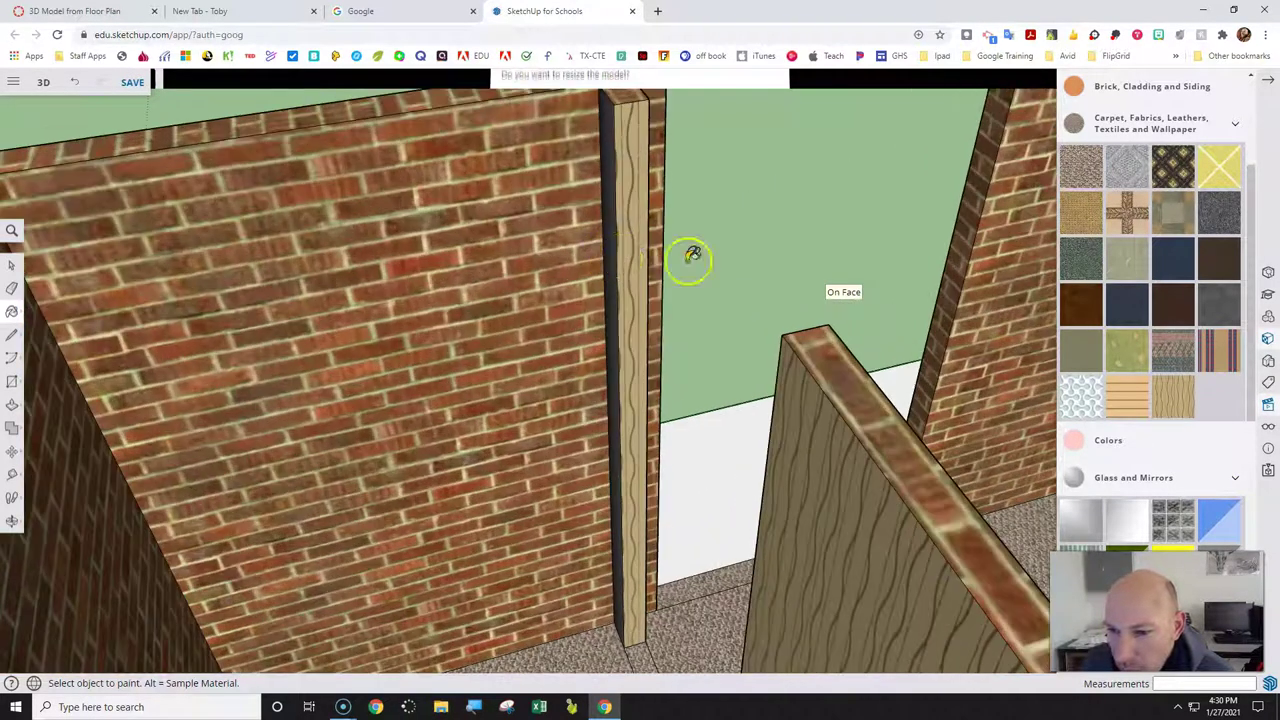
pyautogui.scroll(4, 692, 256)
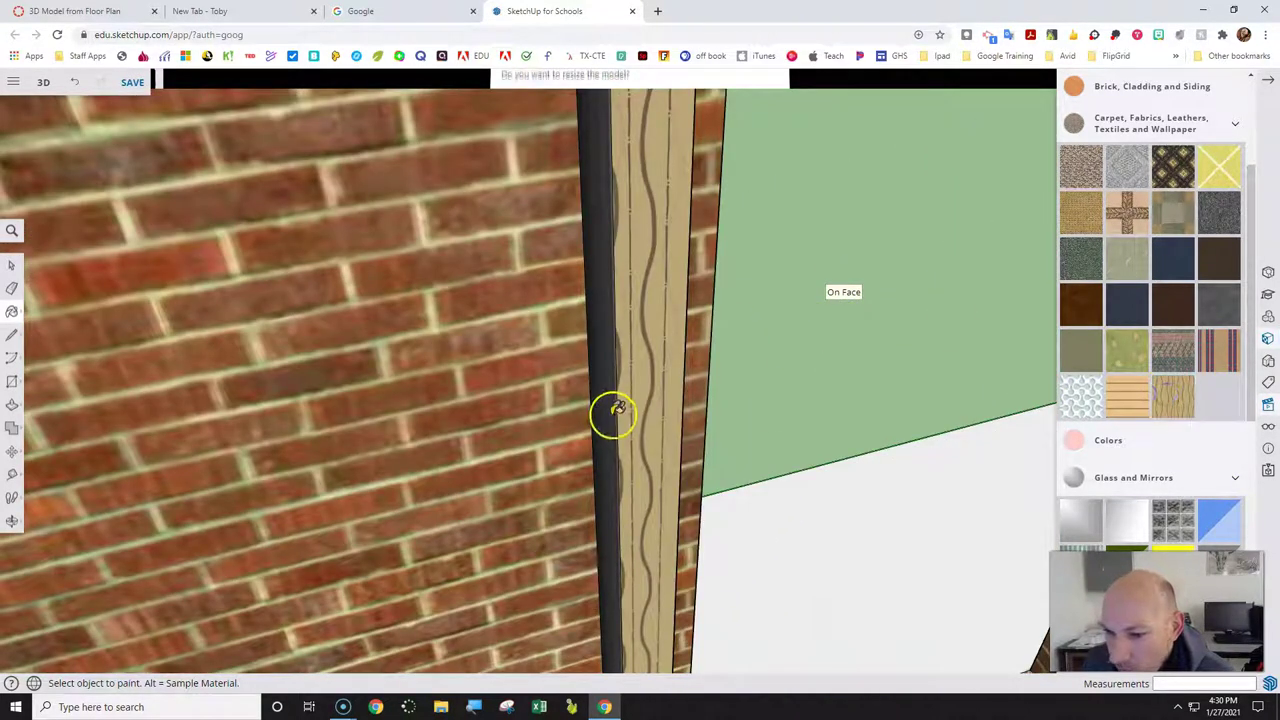
pyautogui.scroll(-8, 640, 550)
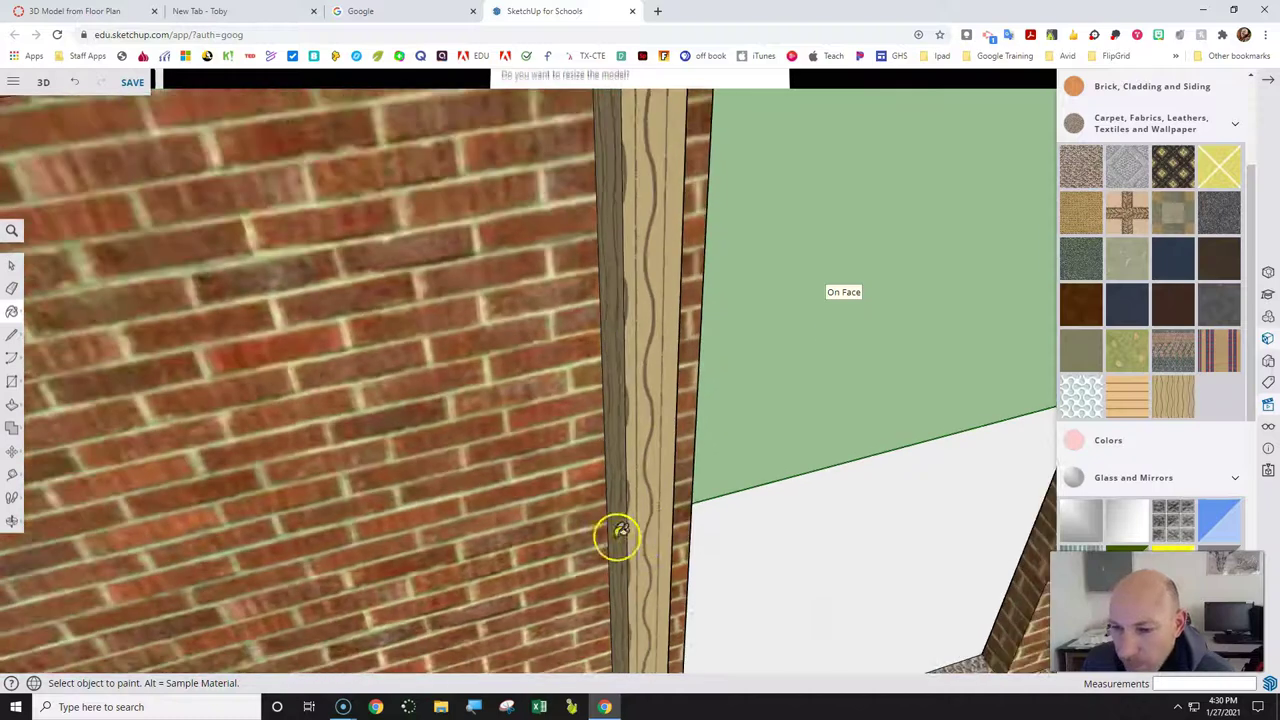
pyautogui.scroll(-3, 560, 540)
pyautogui.scroll(-3, 700, 510)
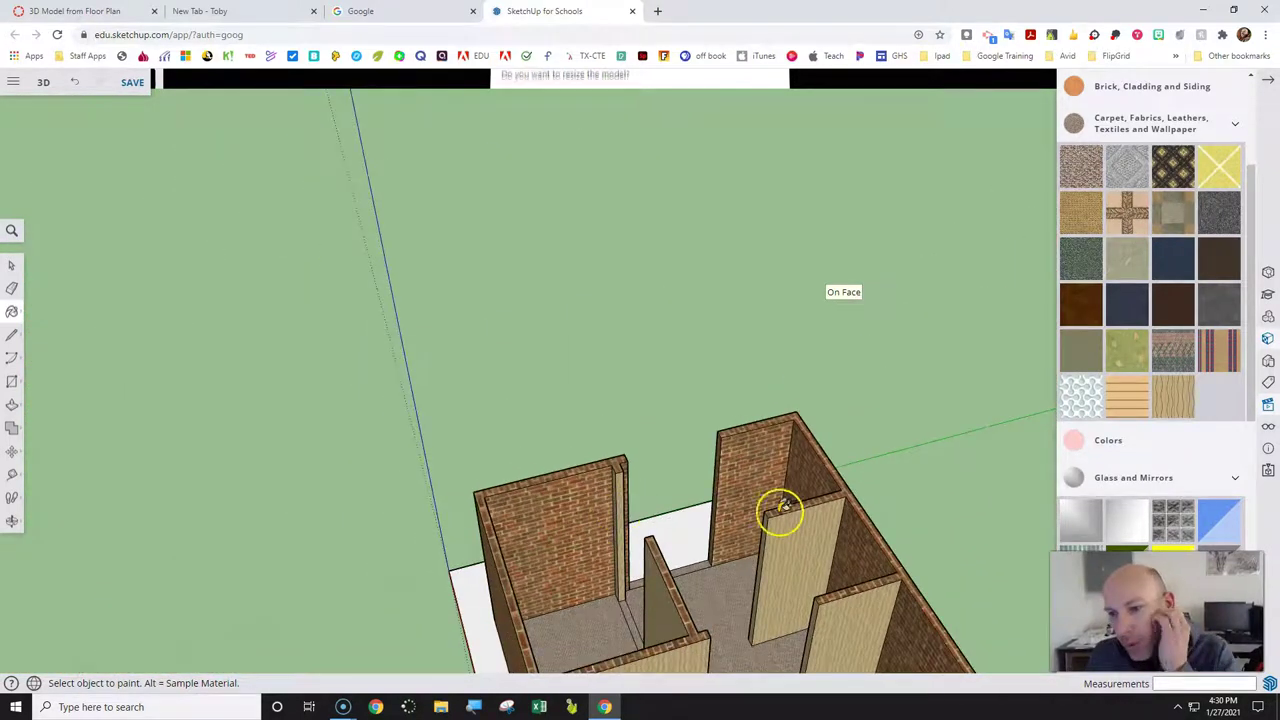
# Bring the whole apartment into view and show the entity information.
pyautogui.scroll(-5, 517, 403)
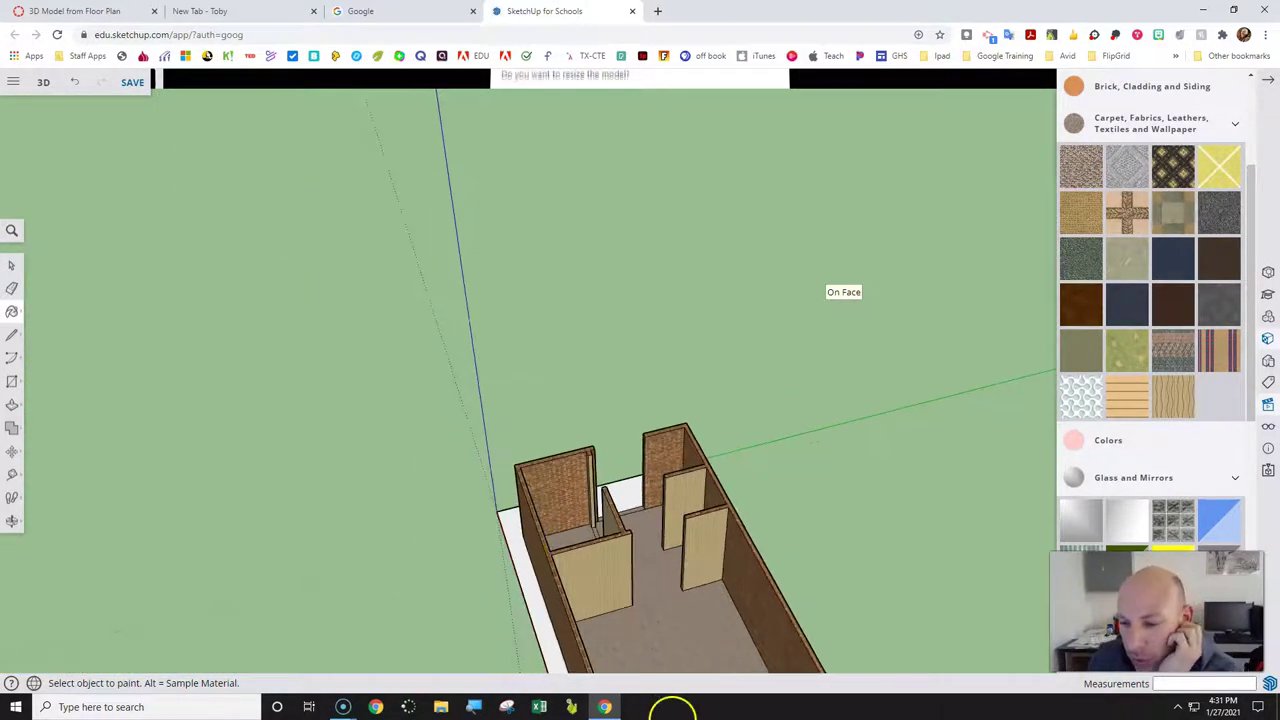
pyautogui.scroll(-3, 712, 512)
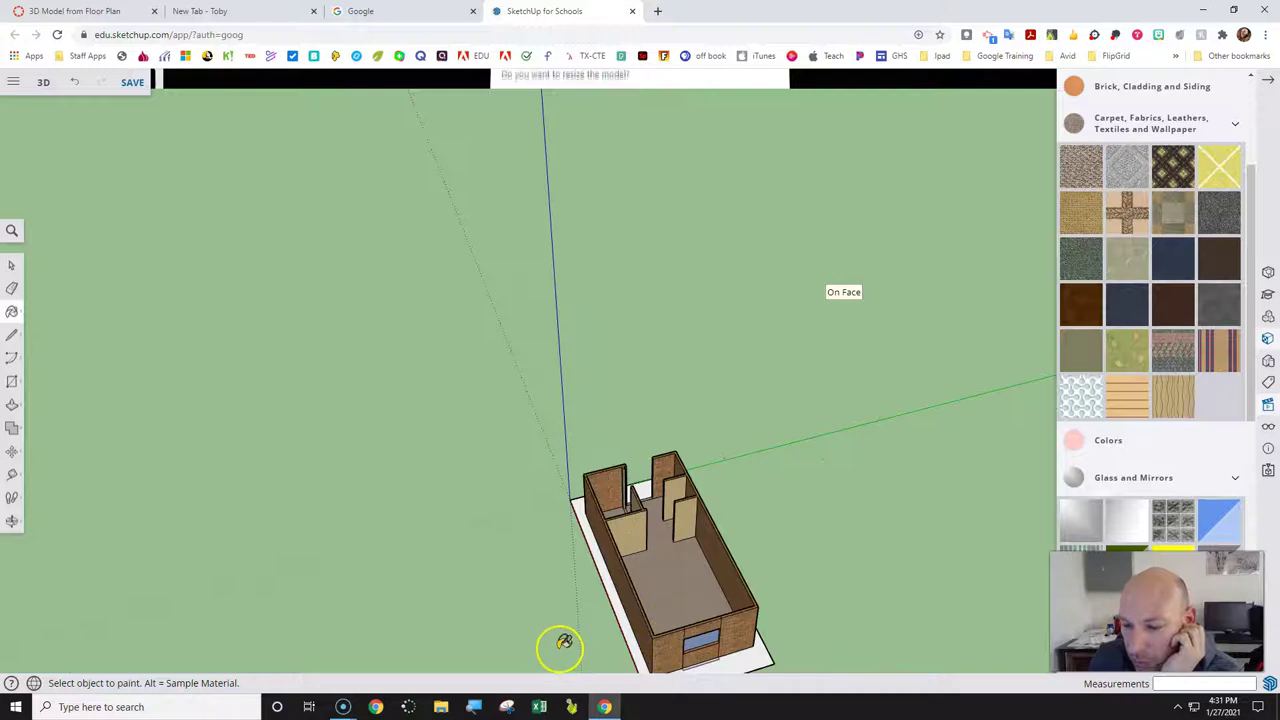
pyautogui.scroll(3, 564, 643)
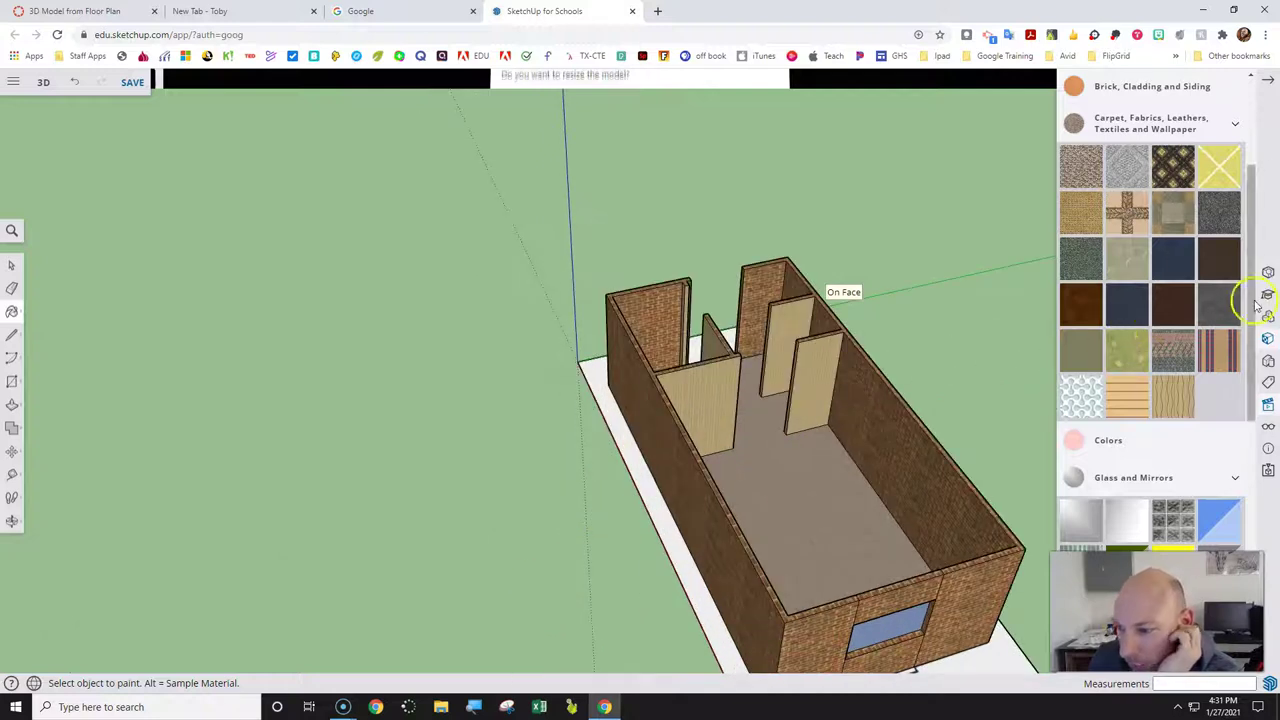
pyautogui.click(1268, 272)
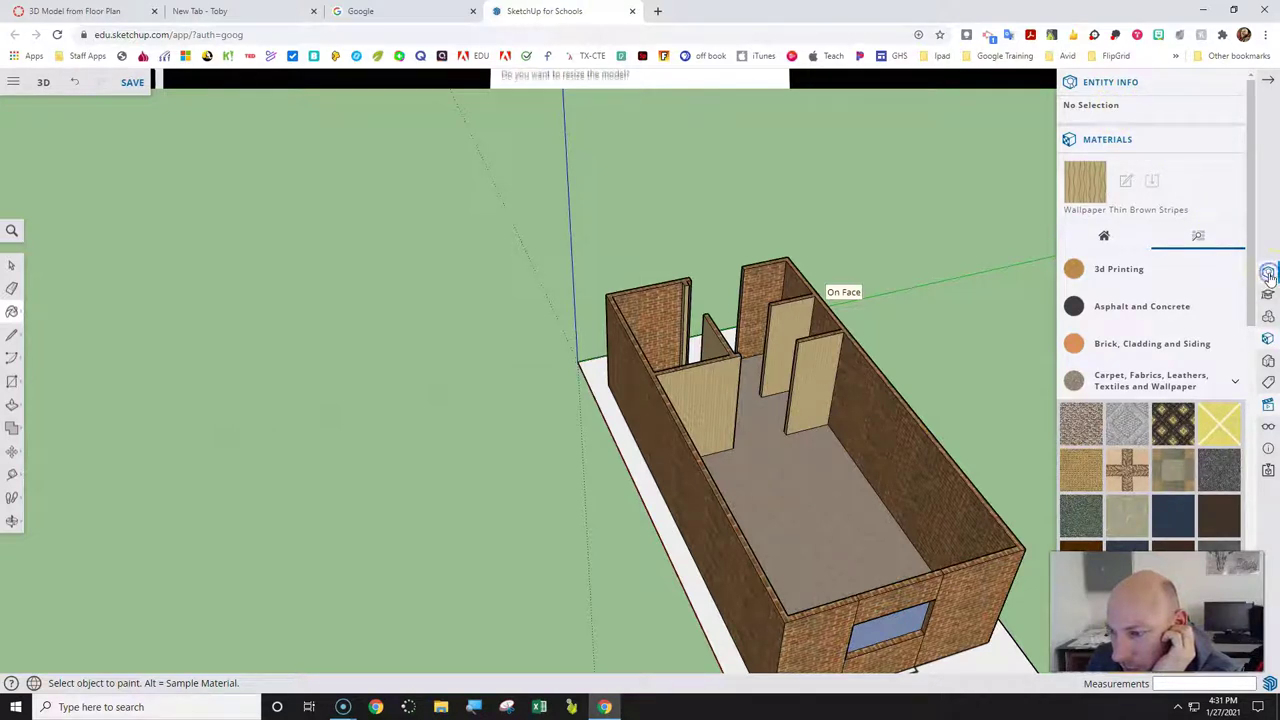
# Search the component library for "door" and place the brown panel door from "Doors" on the ground beside the apartment.
pyautogui.click(1268, 296)
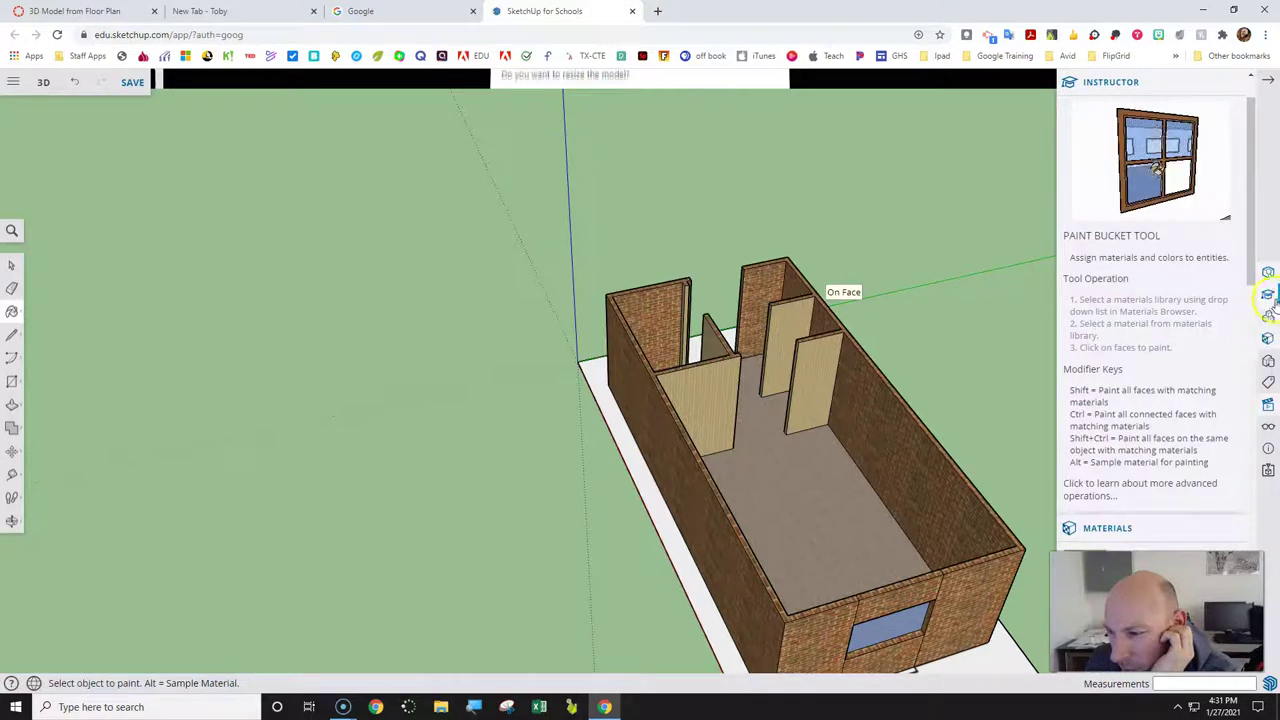
pyautogui.click(1268, 272)
pyautogui.click(1268, 318)
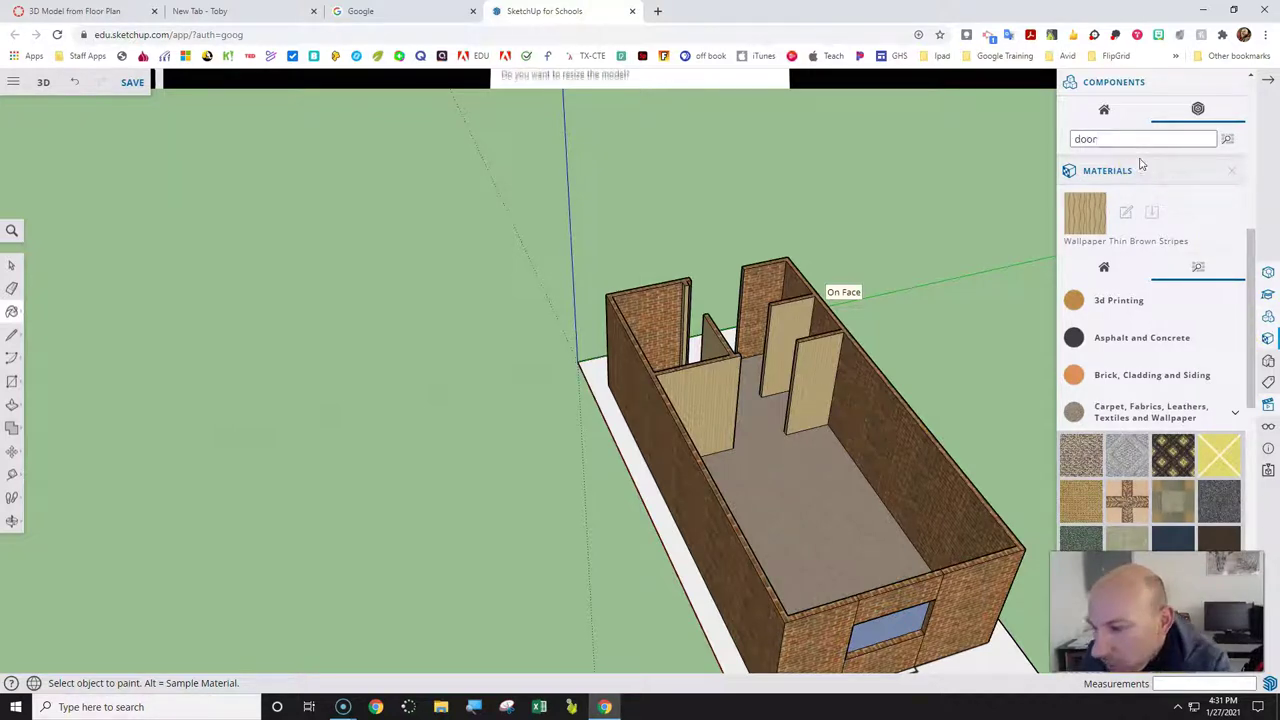
pyautogui.press('Return')
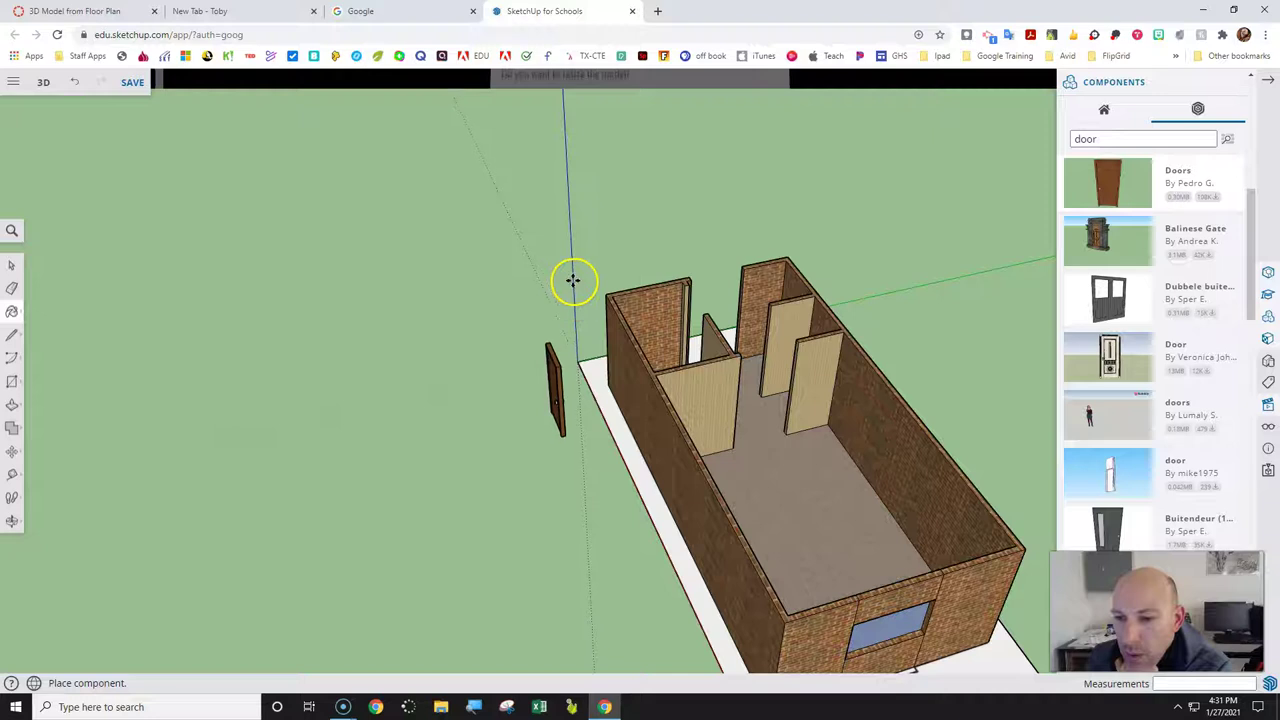
pyautogui.click(573, 280)
pyautogui.press('m')
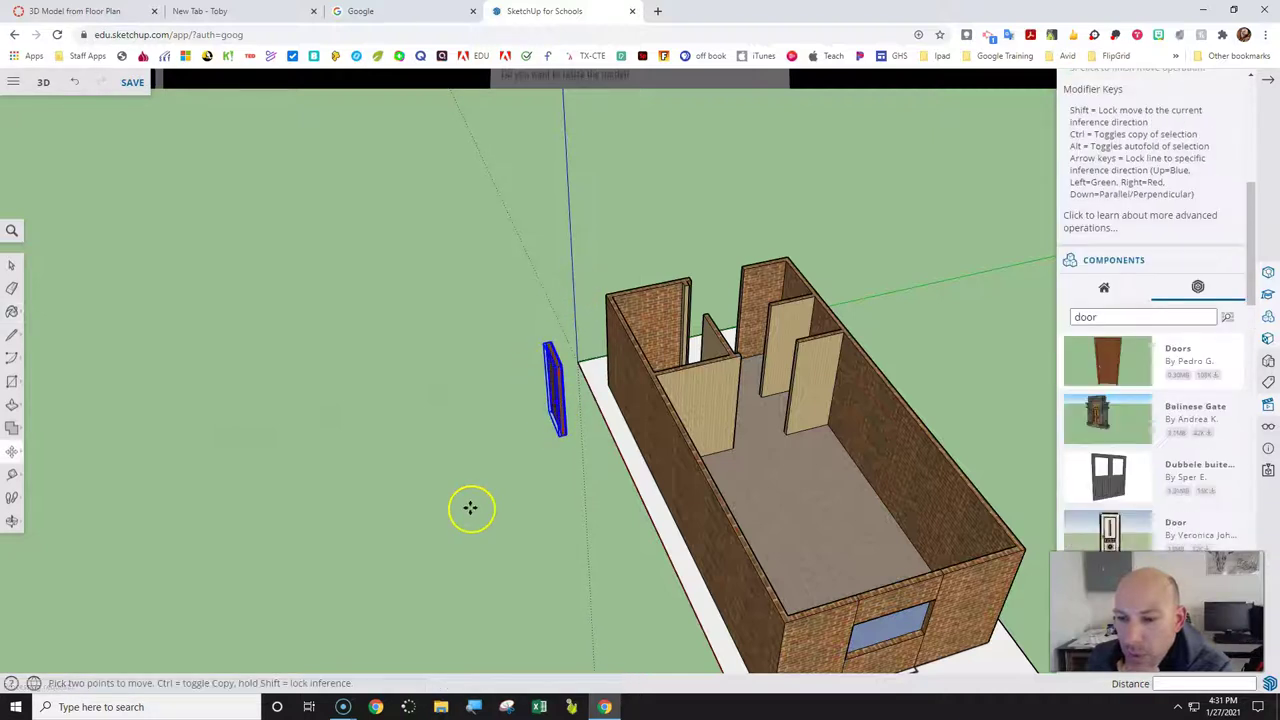
pyautogui.click(10, 520)
pyautogui.moveTo(430, 488); pyautogui.dragTo(960, 330)
pyautogui.moveTo(374, 505); pyautogui.dragTo(594, 480)
pyautogui.scroll(3, 686, 520)
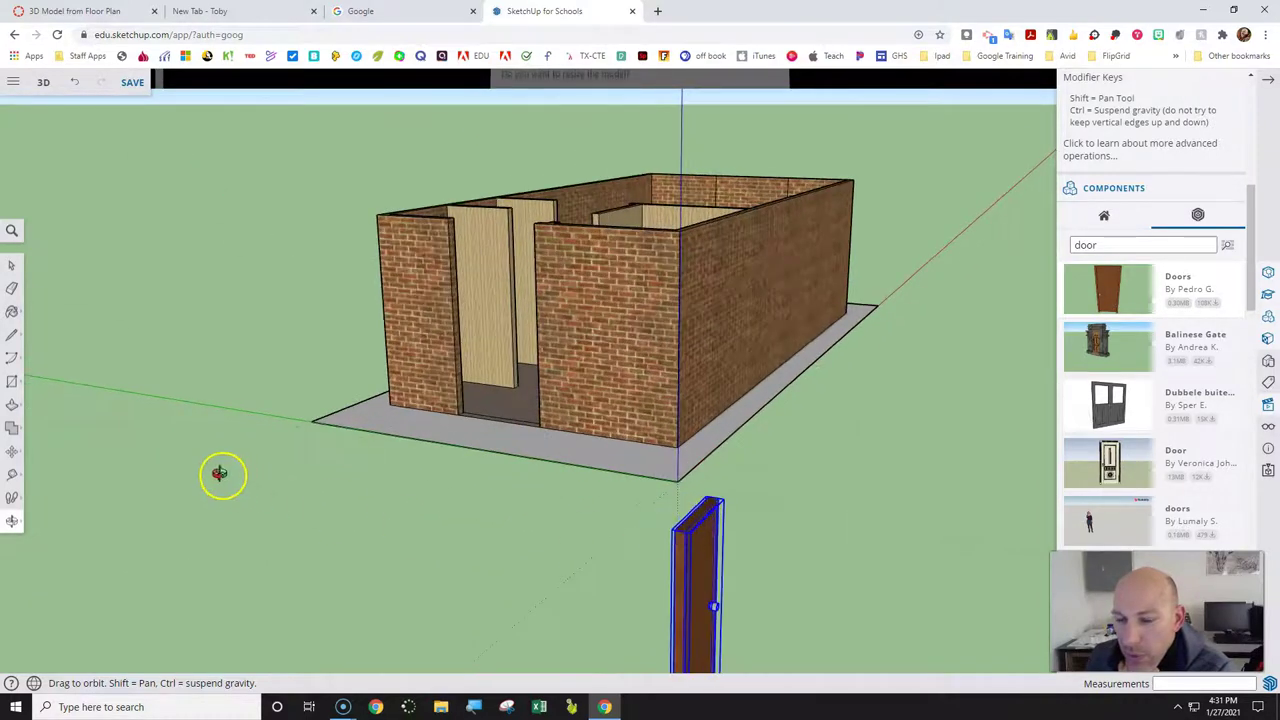
pyautogui.click(13, 452)
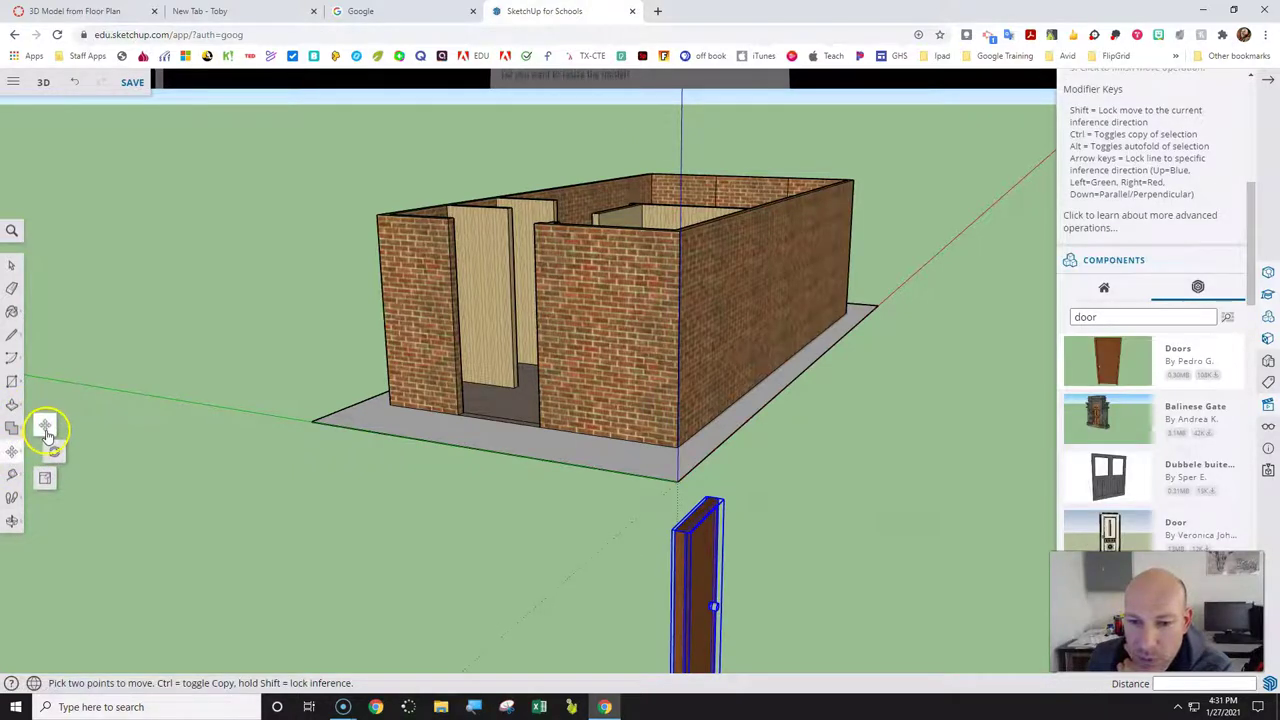
pyautogui.scroll(-3, 271, 371)
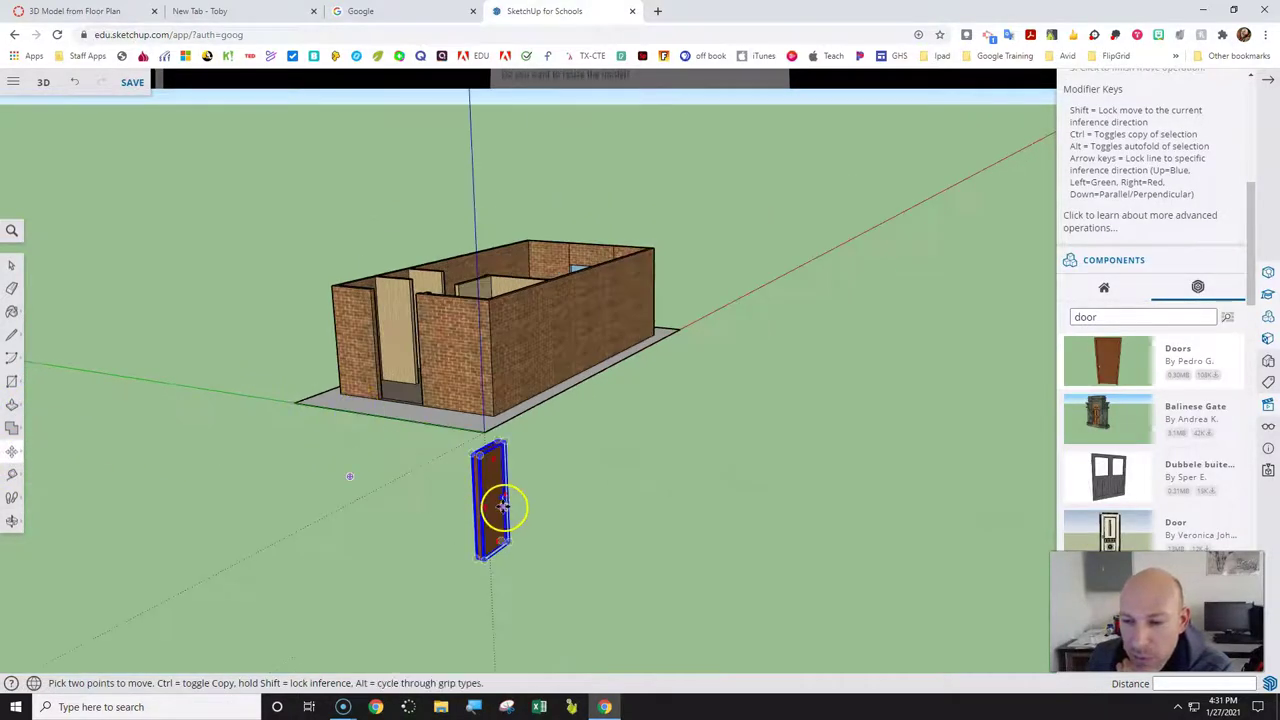
pyautogui.scroll(6, 523, 551)
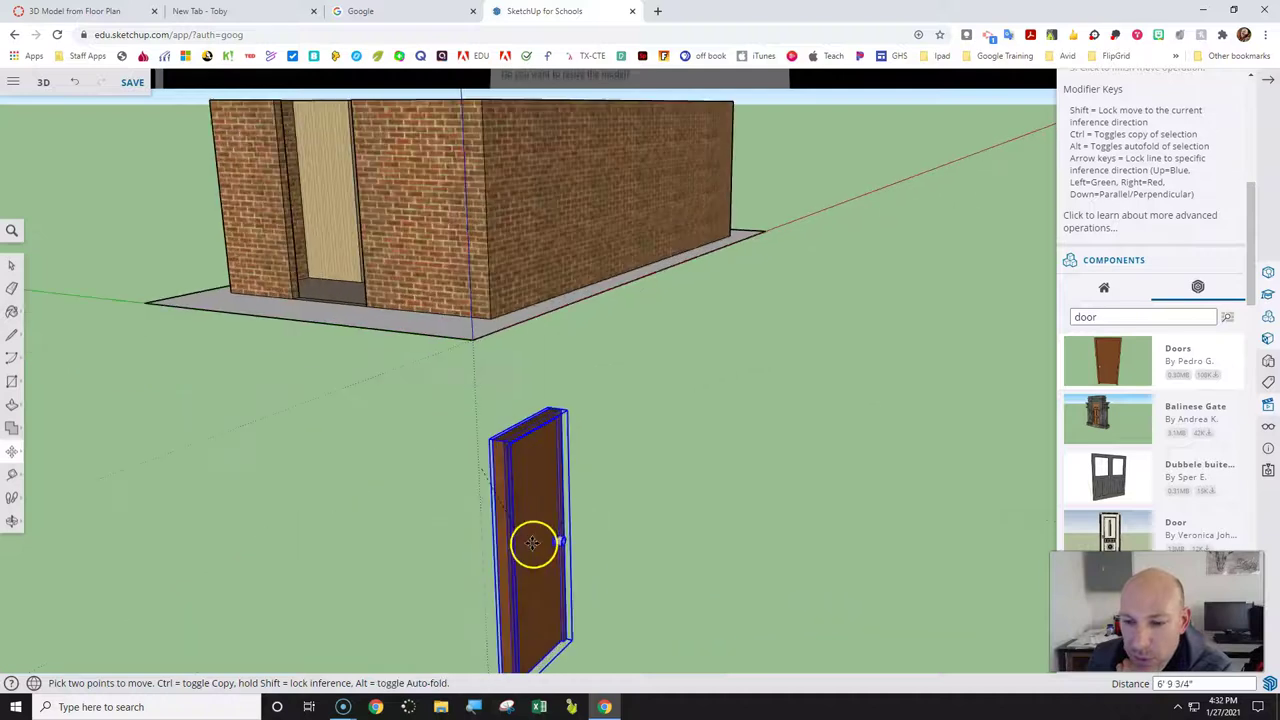
pyautogui.scroll(-6, 420, 440)
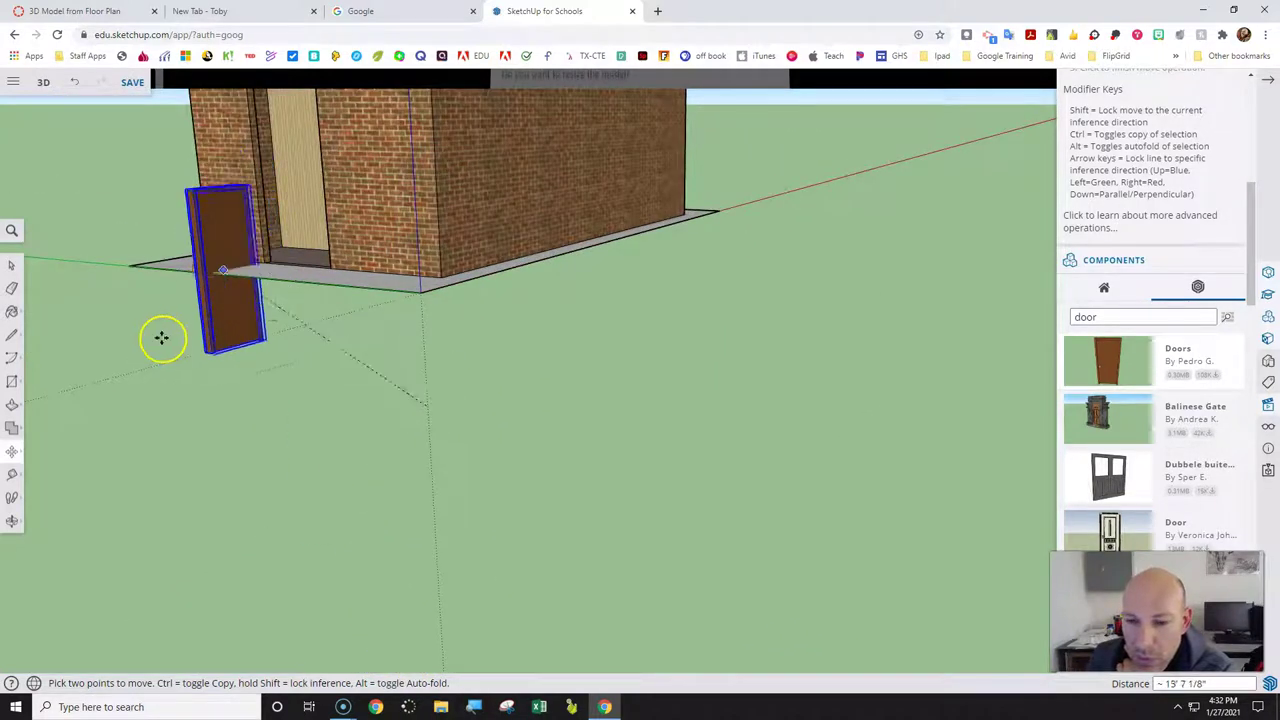
pyautogui.press('Escape')
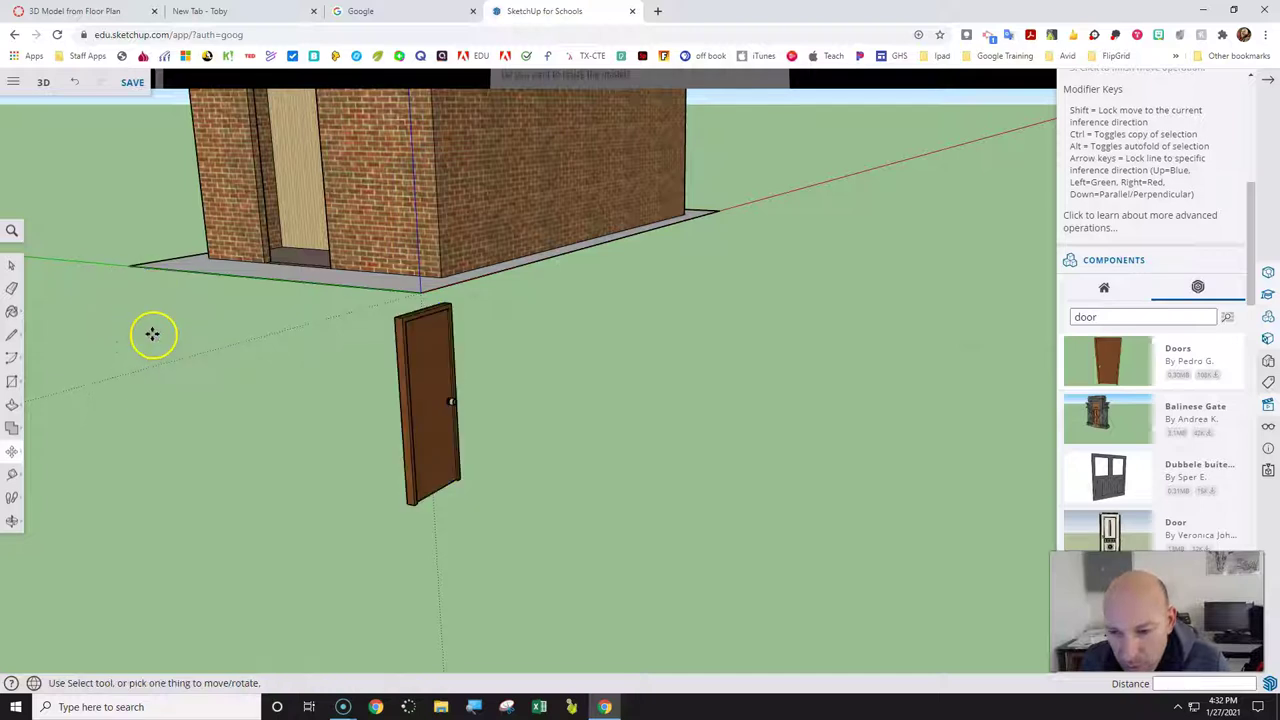
# Move the door by its bottom knob-side corner to the bottom outer corner of the entrance opening.
pyautogui.scroll(3, 460, 480)
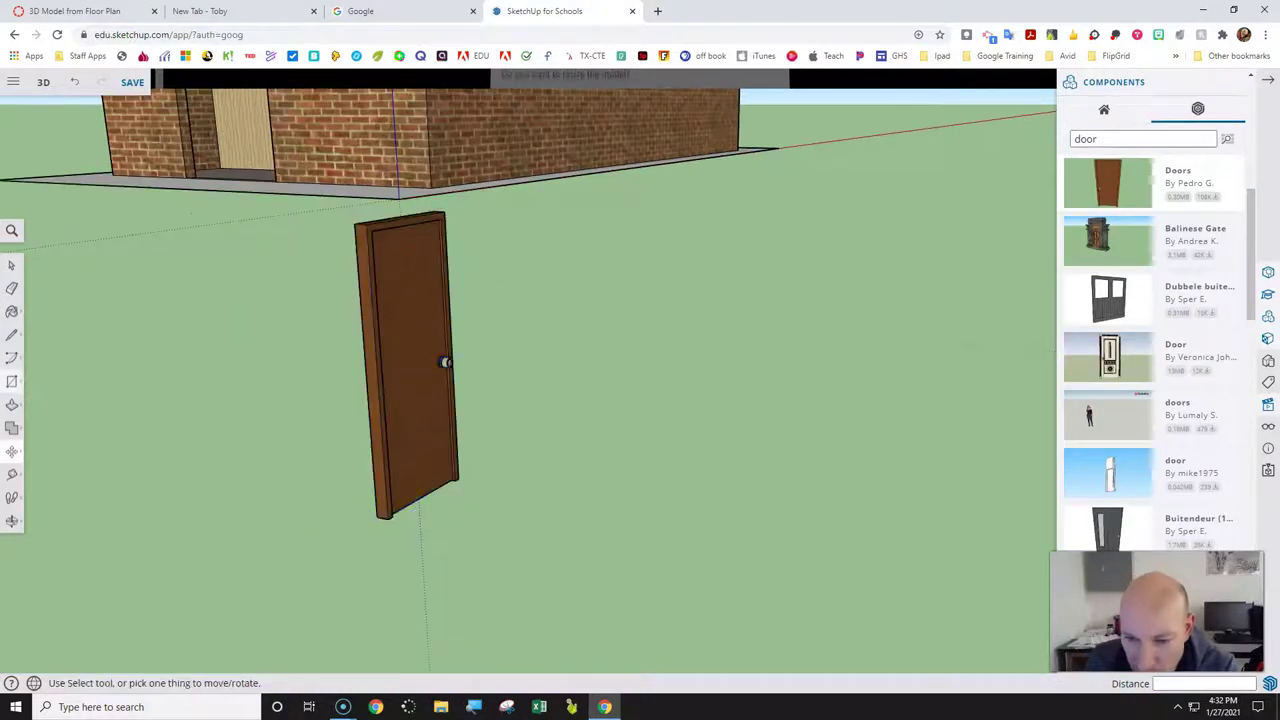
pyautogui.moveTo(523, 523); pyautogui.dragTo(447, 474, button='middle')
pyautogui.scroll(2, 447, 474)
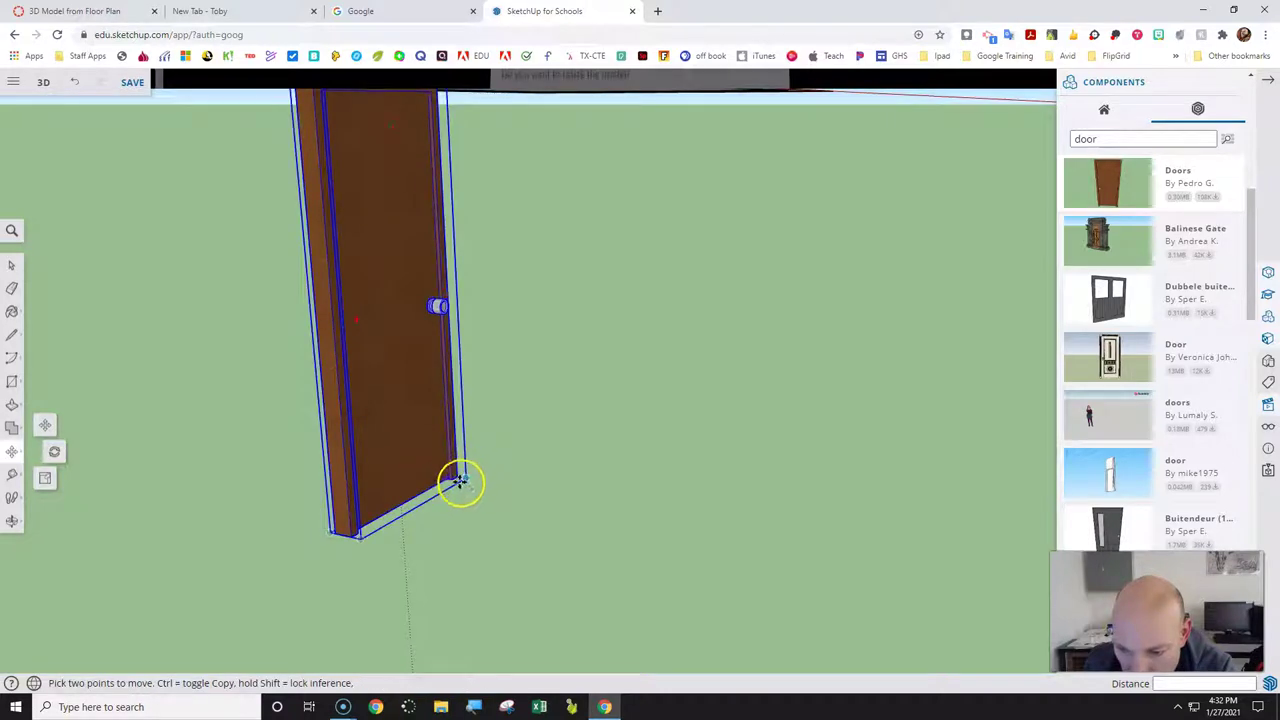
pyautogui.press('Delete')
pyautogui.hotkey('ctrl', 'z')
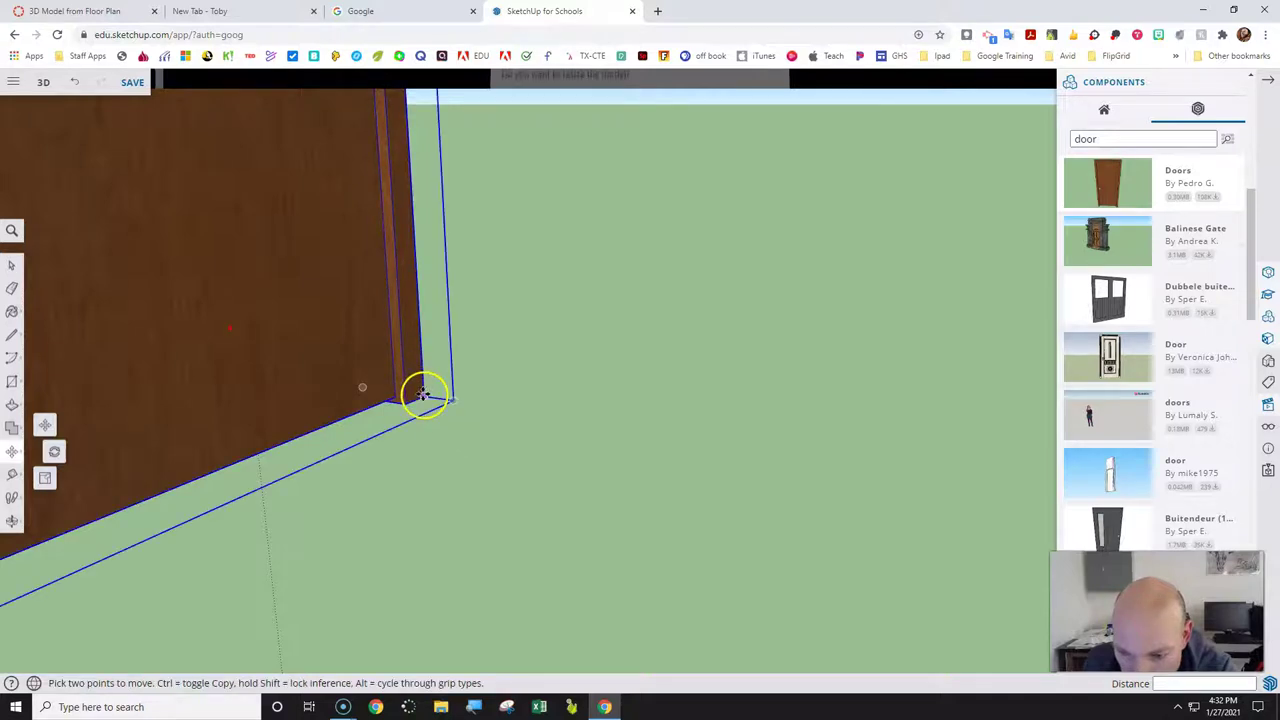
pyautogui.click(424, 395)
pyautogui.scroll(-6, 440, 500)
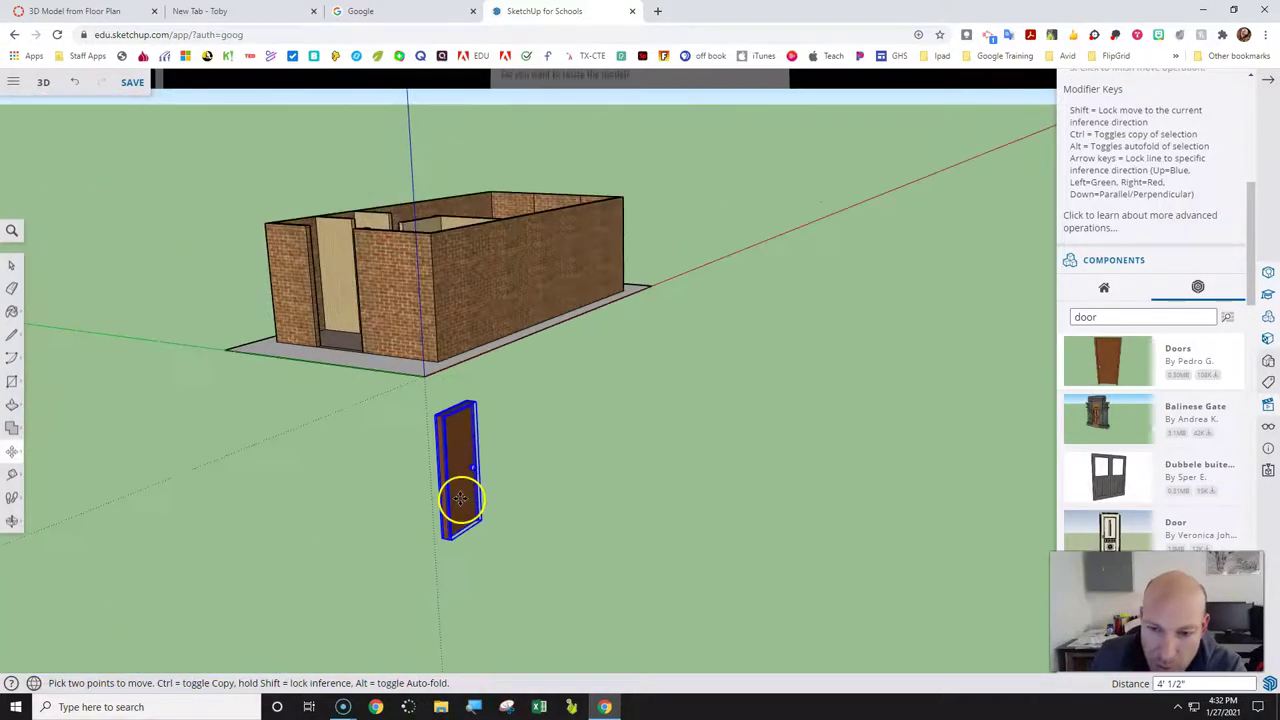
pyautogui.scroll(-2, 400, 400)
pyautogui.scroll(10, 400, 403)
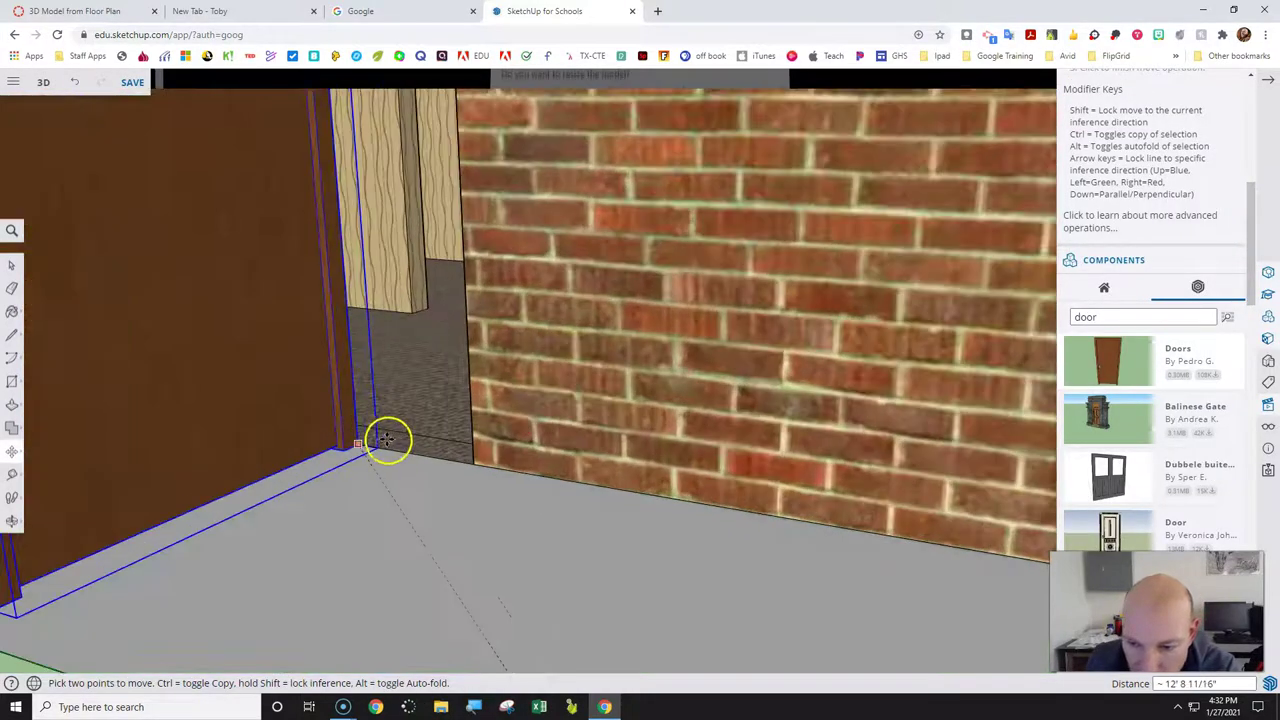
pyautogui.scroll(5, 450, 470)
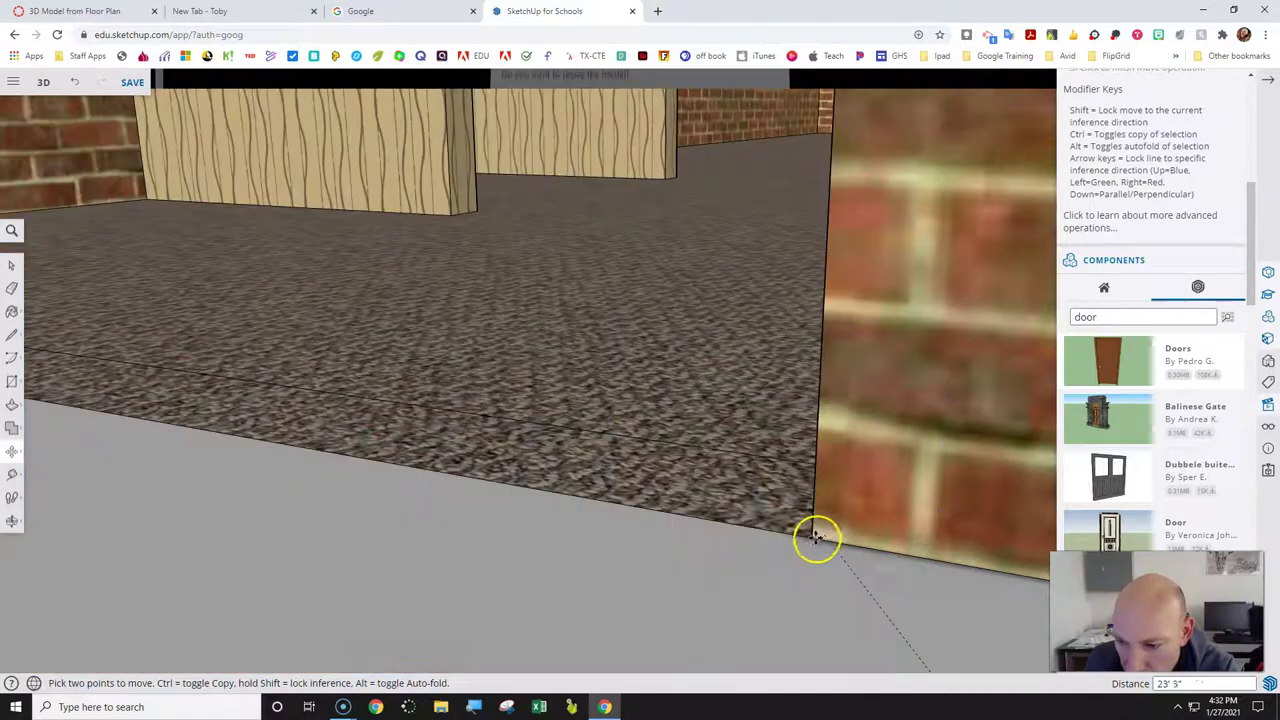
pyautogui.click(815, 537)
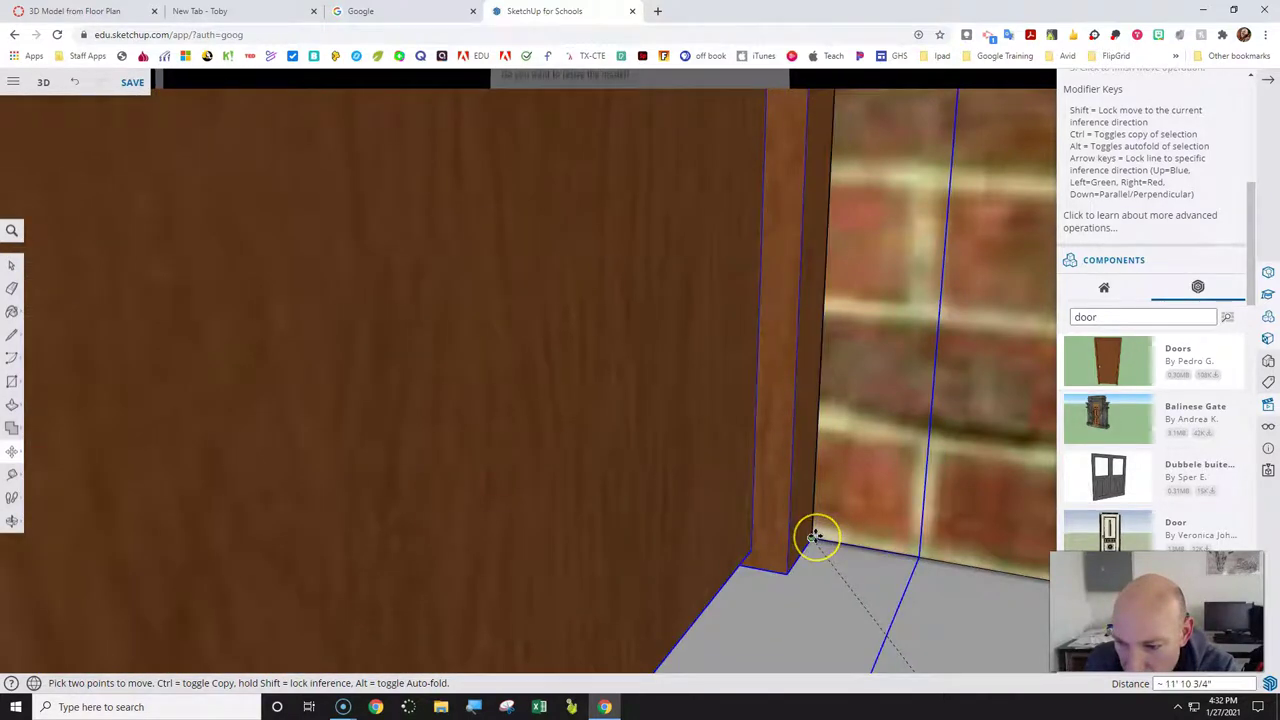
pyautogui.click(815, 537)
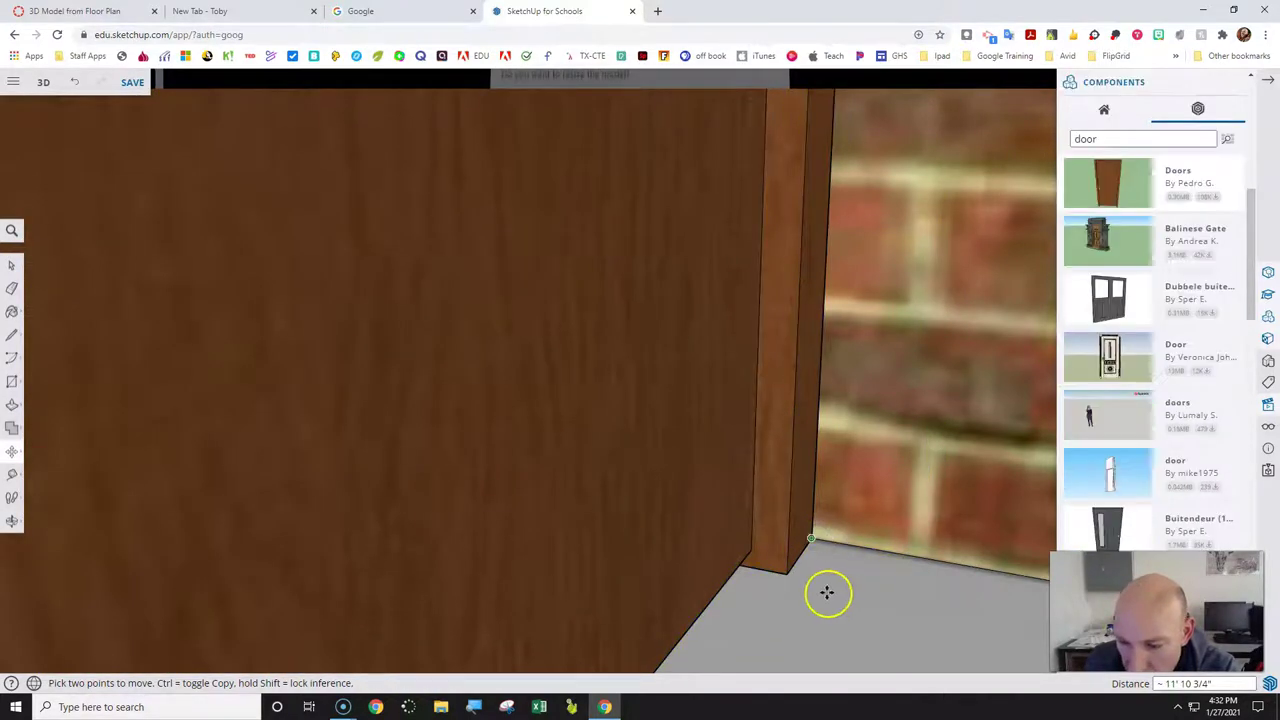
pyautogui.scroll(-10, 609, 460)
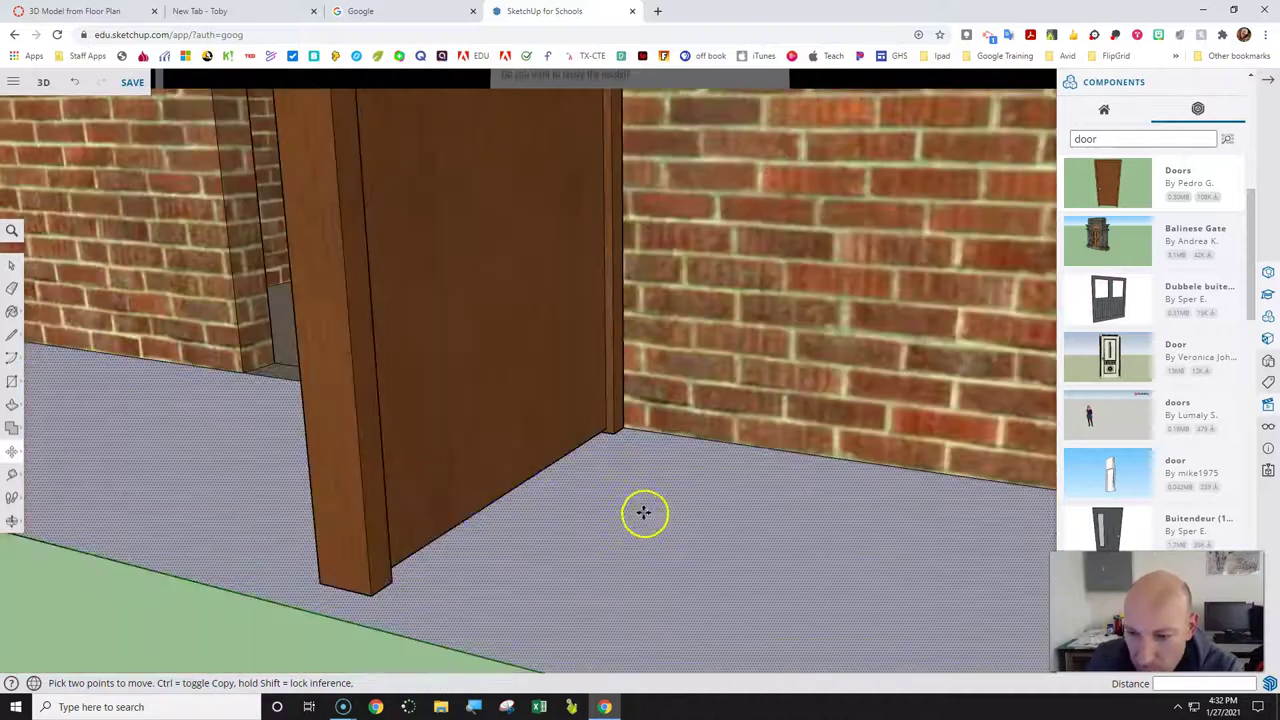
# Rotate the door 90 degrees about the bottom corner touching the wall so it lies in line with the entrance opening.
pyautogui.scroll(4, 556, 490)
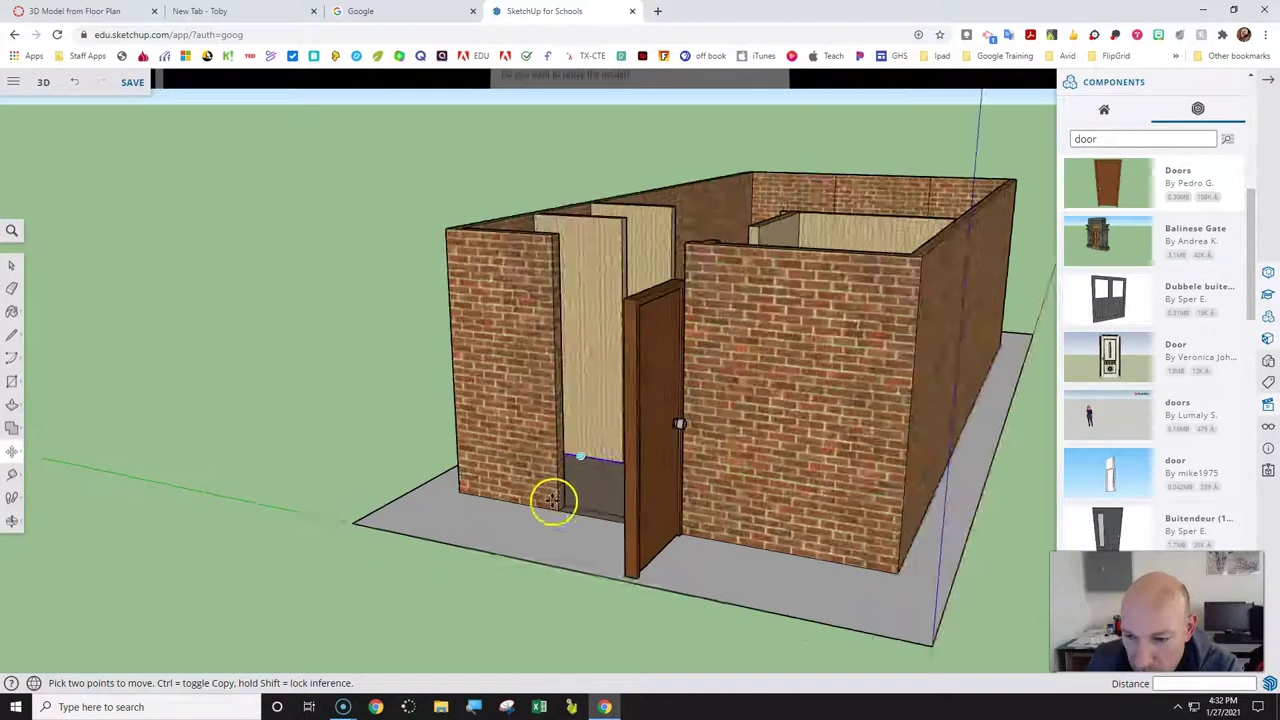
pyautogui.click(13, 452)
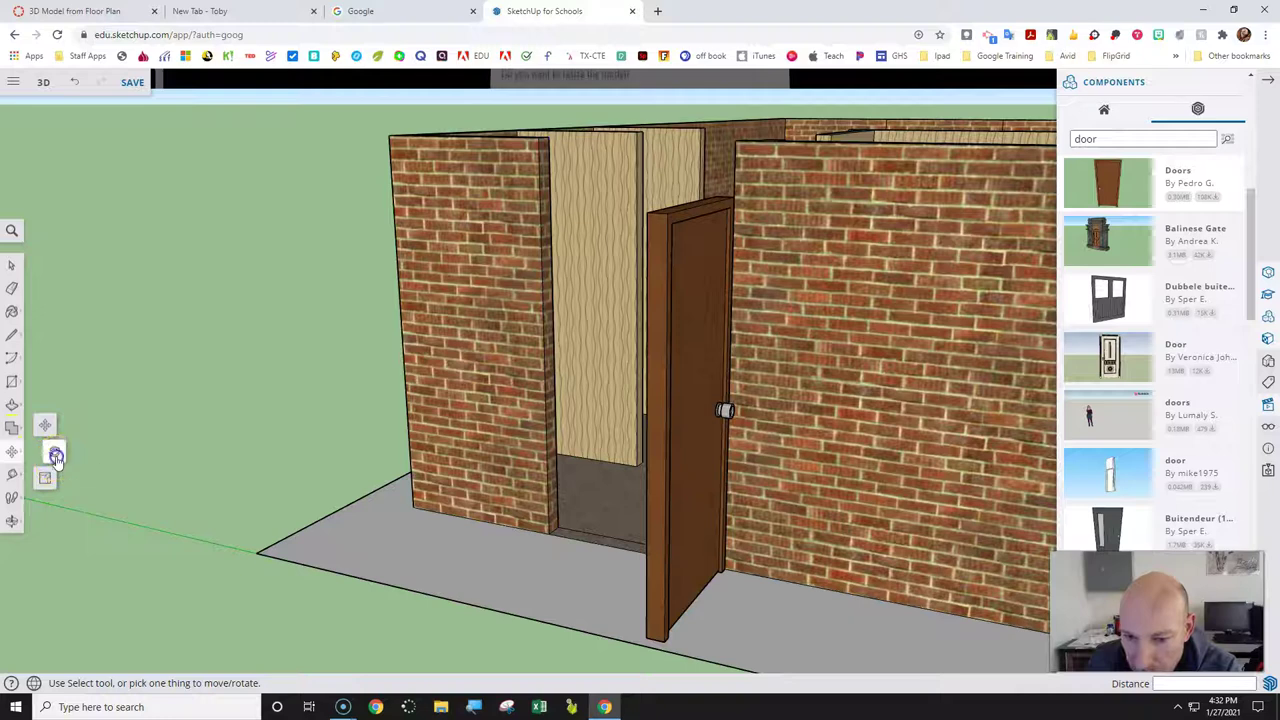
pyautogui.click(54, 453)
pyautogui.scroll(2, 763, 595)
pyautogui.scroll(5, 737, 586)
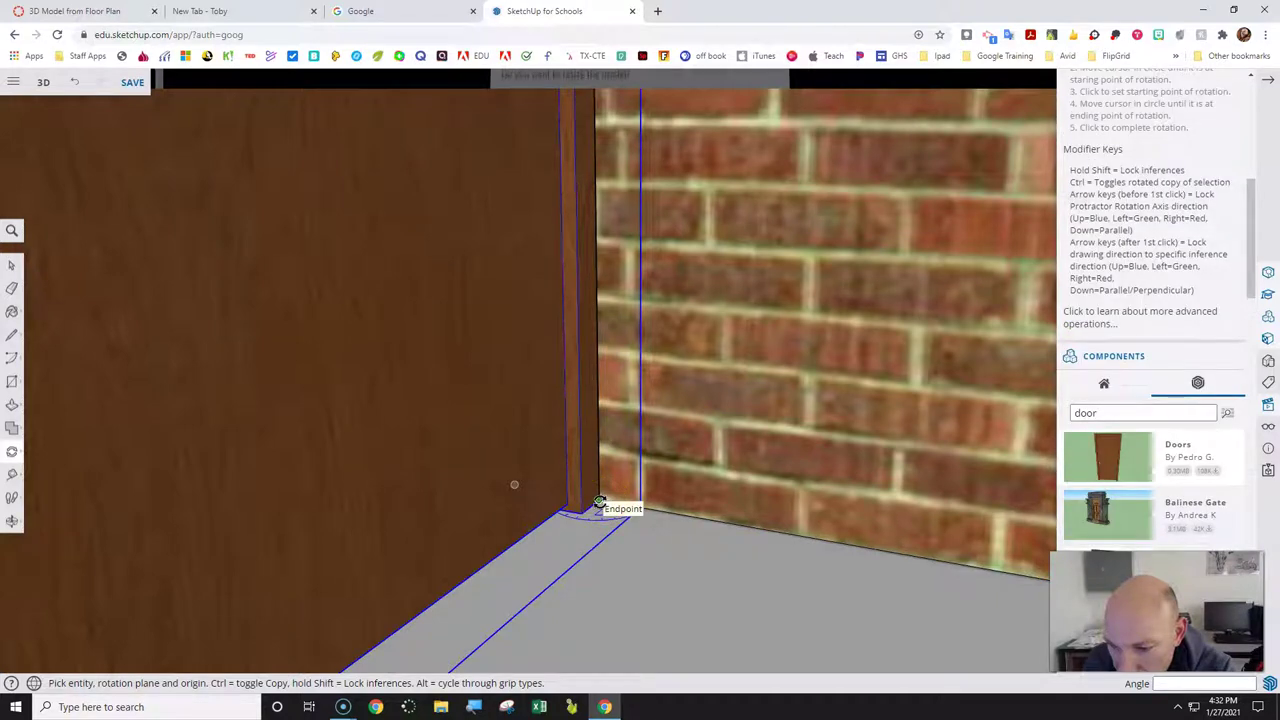
pyautogui.click(598, 510)
pyautogui.moveTo(598, 515); pyautogui.dragTo(308, 470, button='middle')
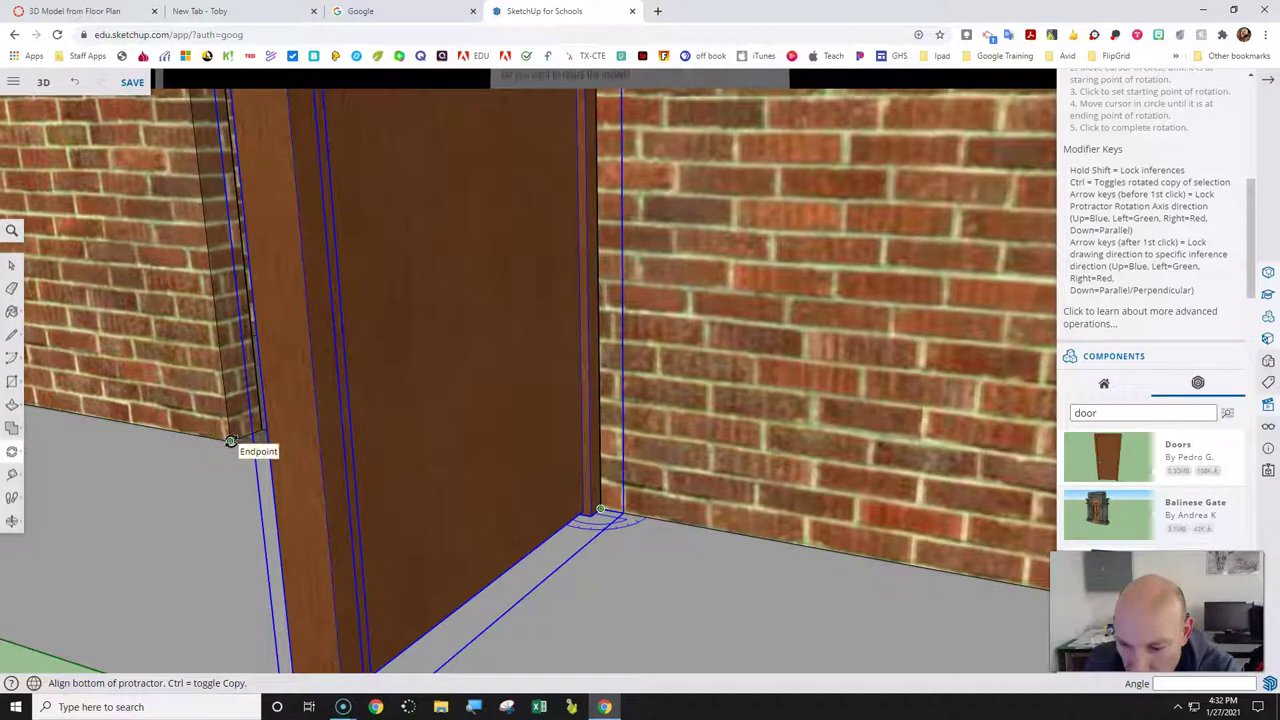
pyautogui.scroll(-3, 389, 420)
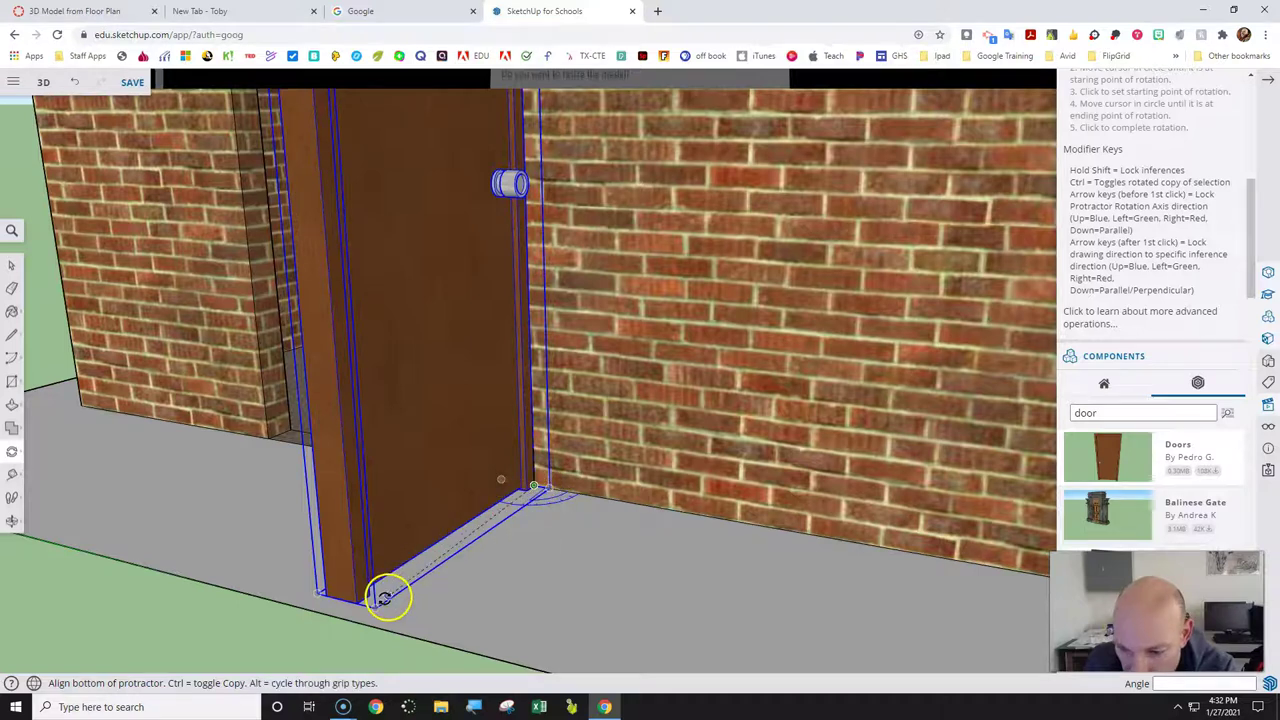
pyautogui.scroll(3, 351, 603)
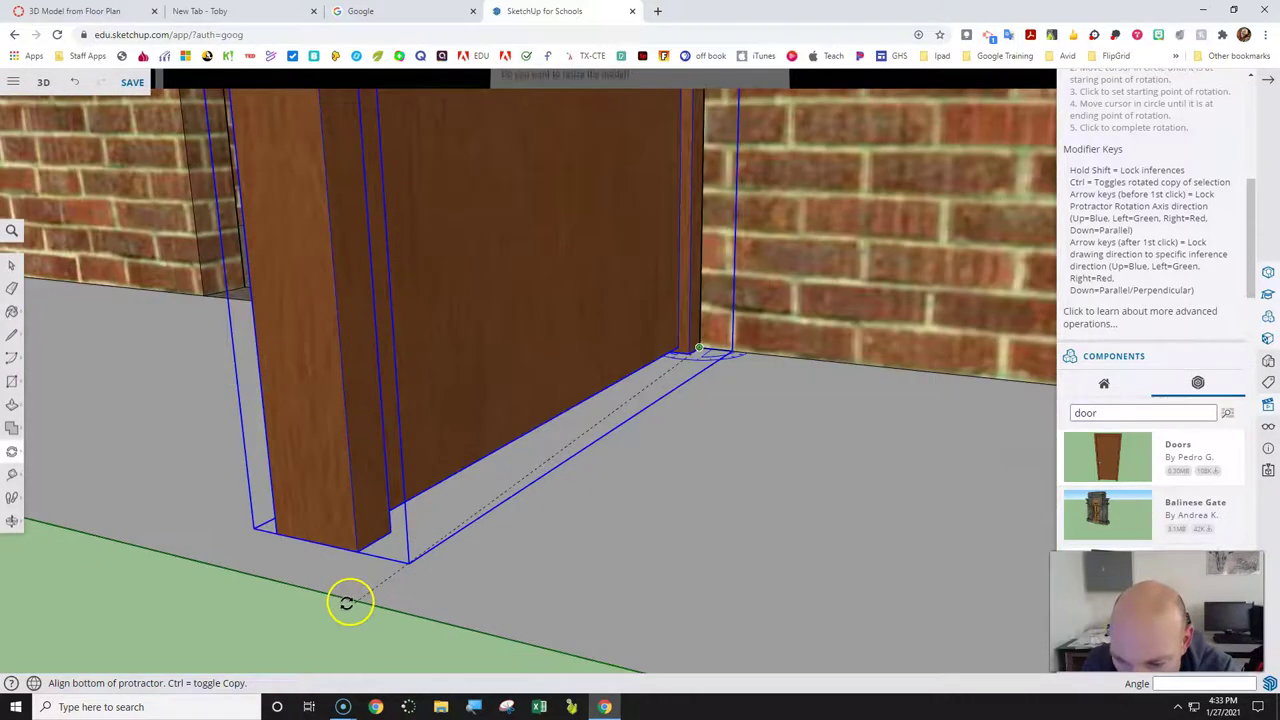
pyautogui.click(355, 551)
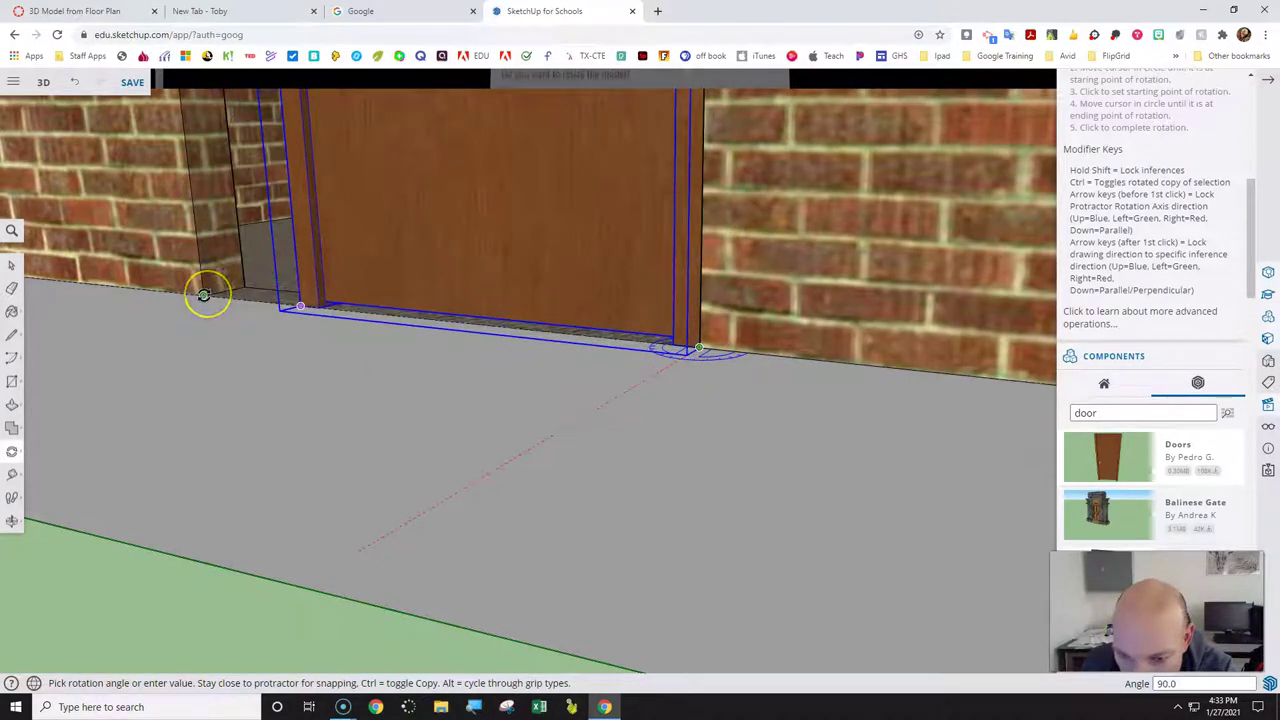
pyautogui.click(205, 296)
# Try to scale the door uniformly from its bottom hinge-side corner to fill the entrance opening.
pyautogui.moveTo(423, 480); pyautogui.dragTo(553, 517, button='middle')
pyautogui.scroll(-3, 558, 530)
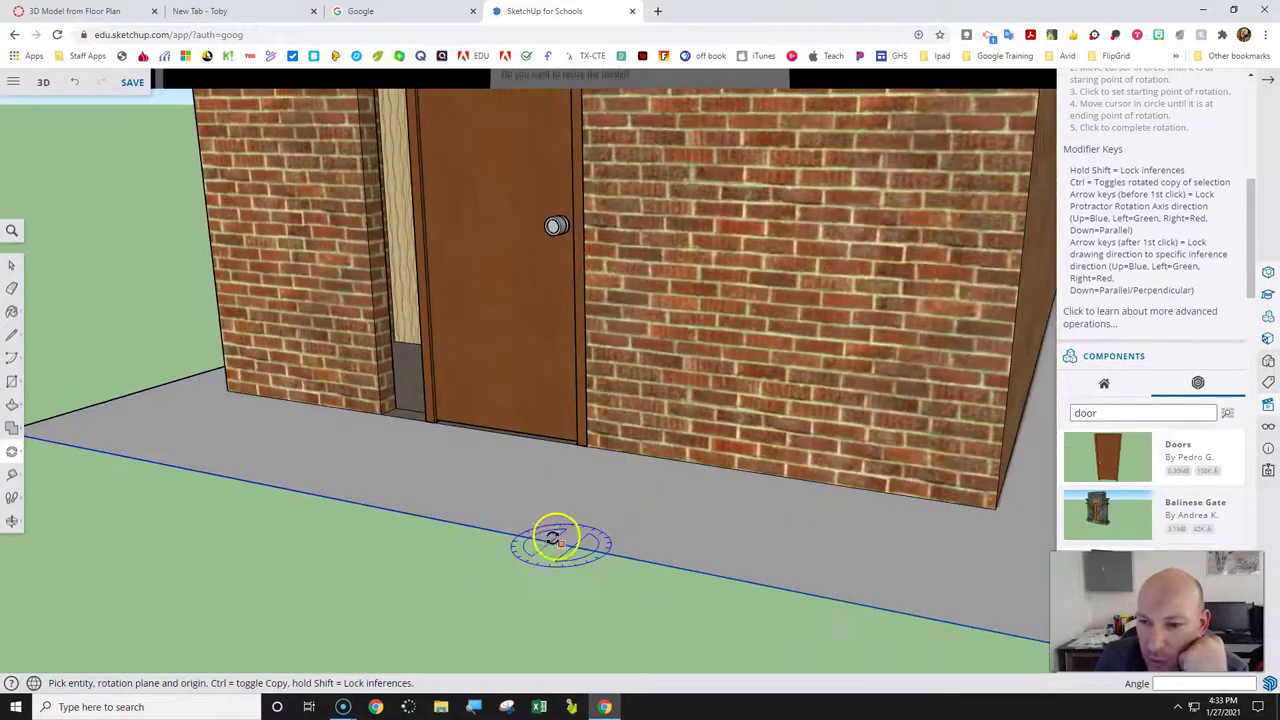
pyautogui.moveTo(549, 457); pyautogui.dragTo(500, 382, button='middle')
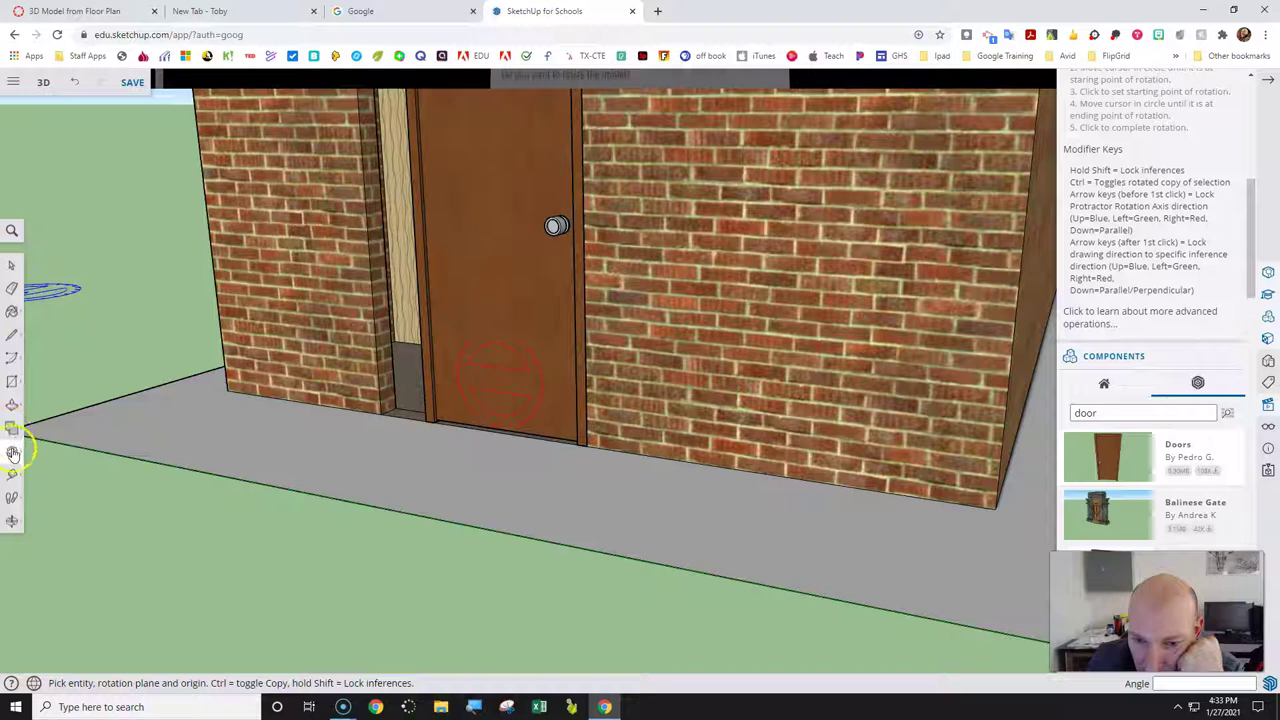
pyautogui.click(13, 455)
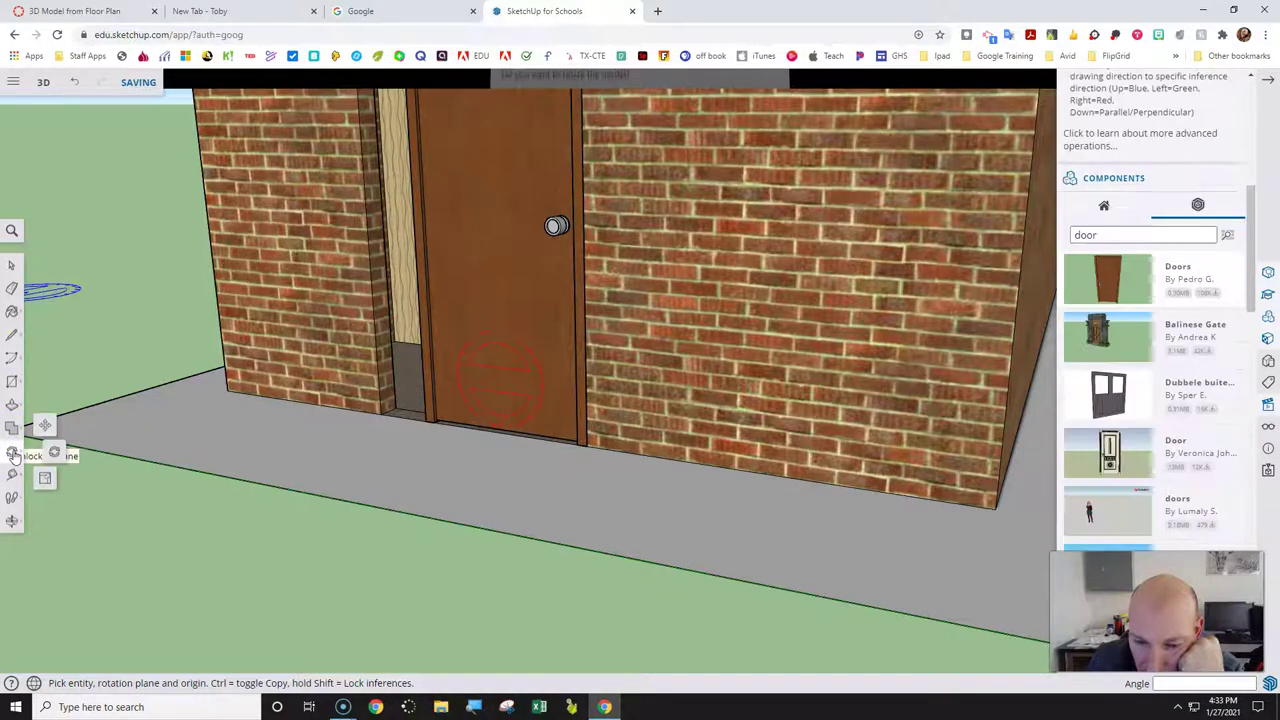
pyautogui.click(42, 480)
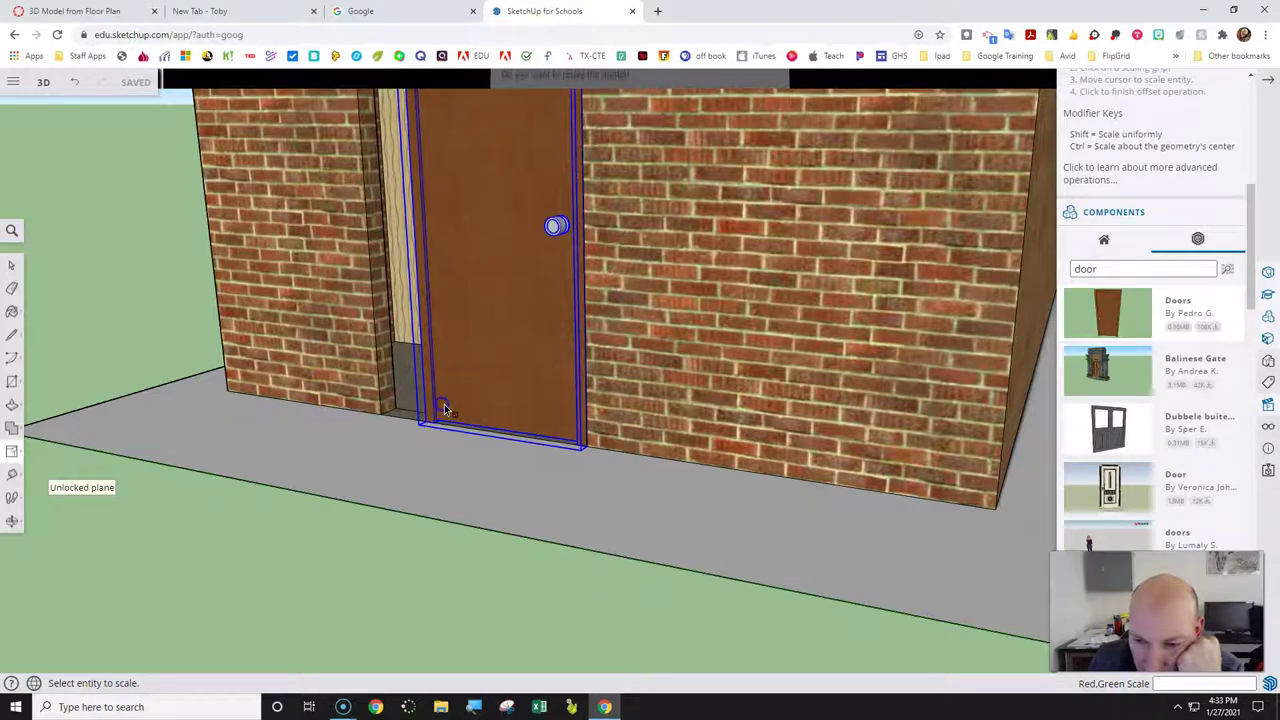
pyautogui.click(444, 406)
pyautogui.scroll(3, 418, 428)
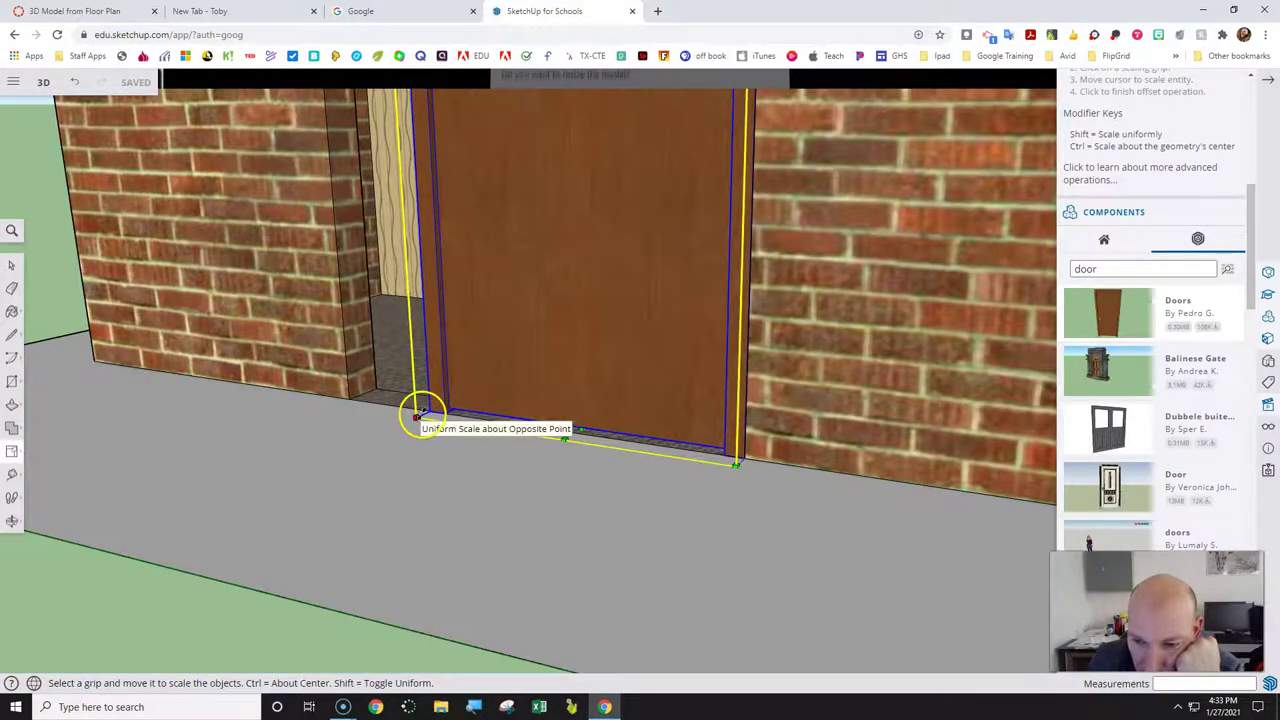
pyautogui.scroll(3, 424, 412)
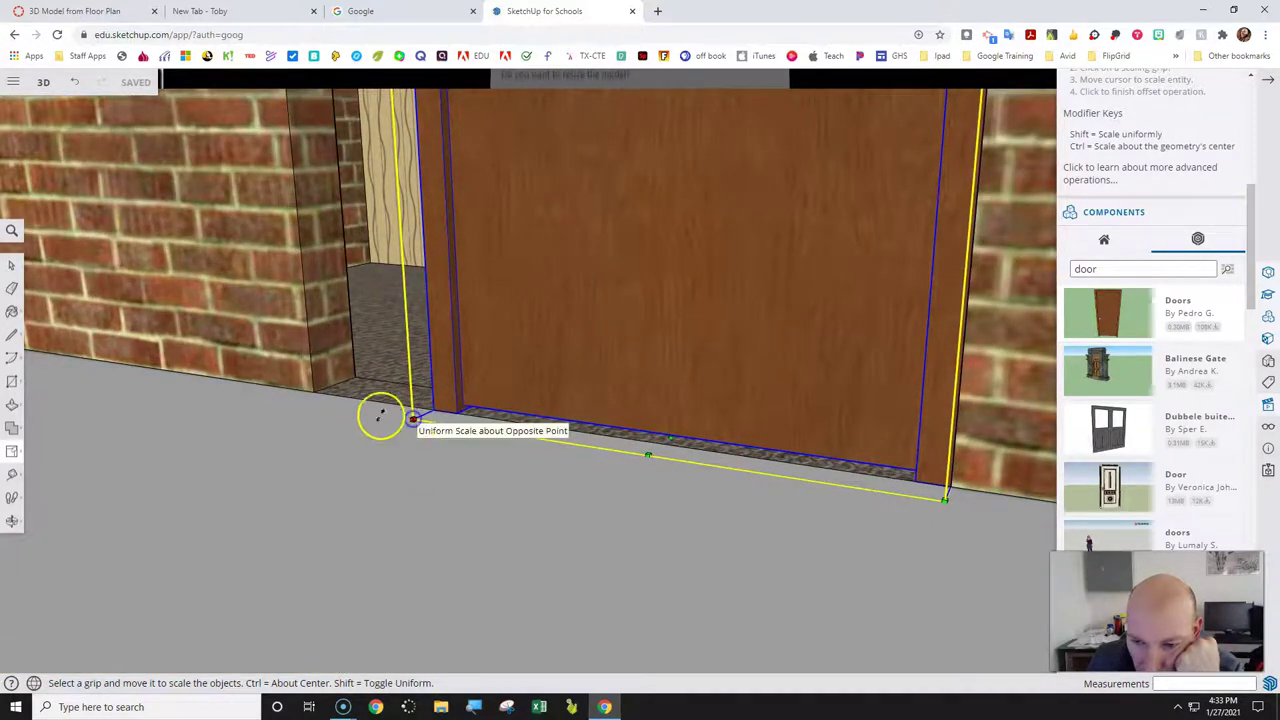
pyautogui.click(380, 416)
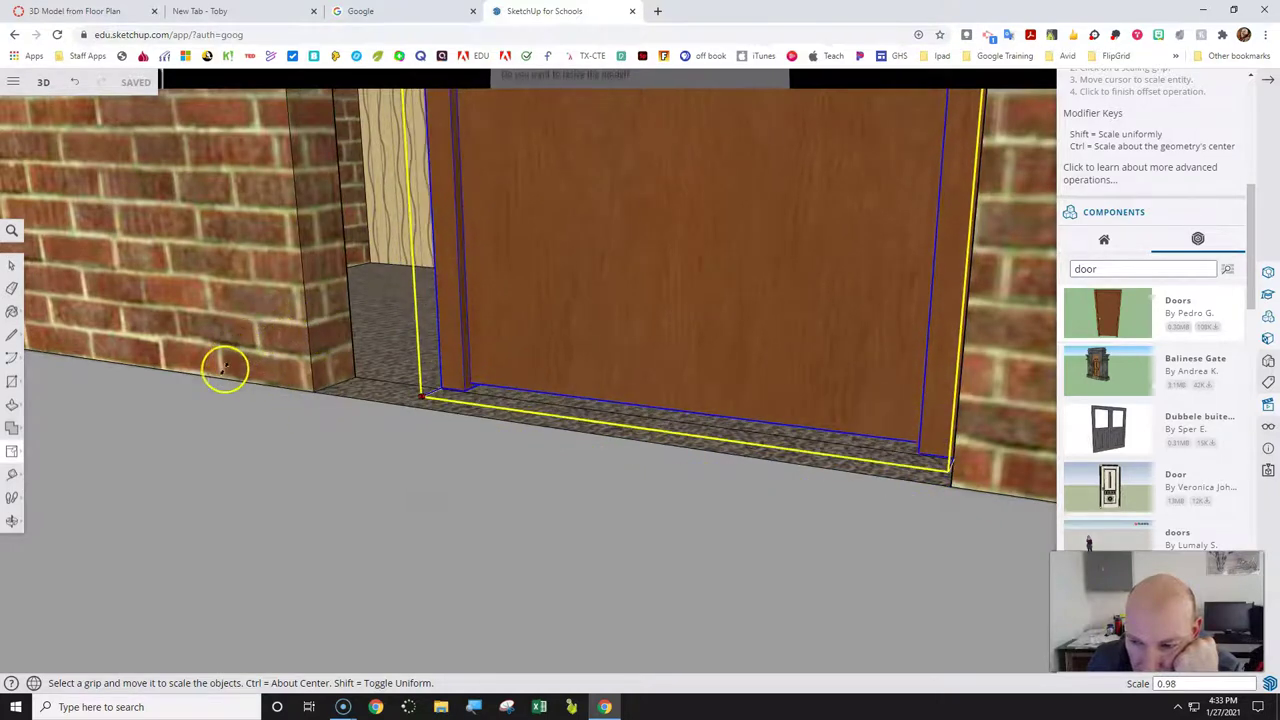
pyautogui.press('Escape')
pyautogui.scroll(2, 103, 370)
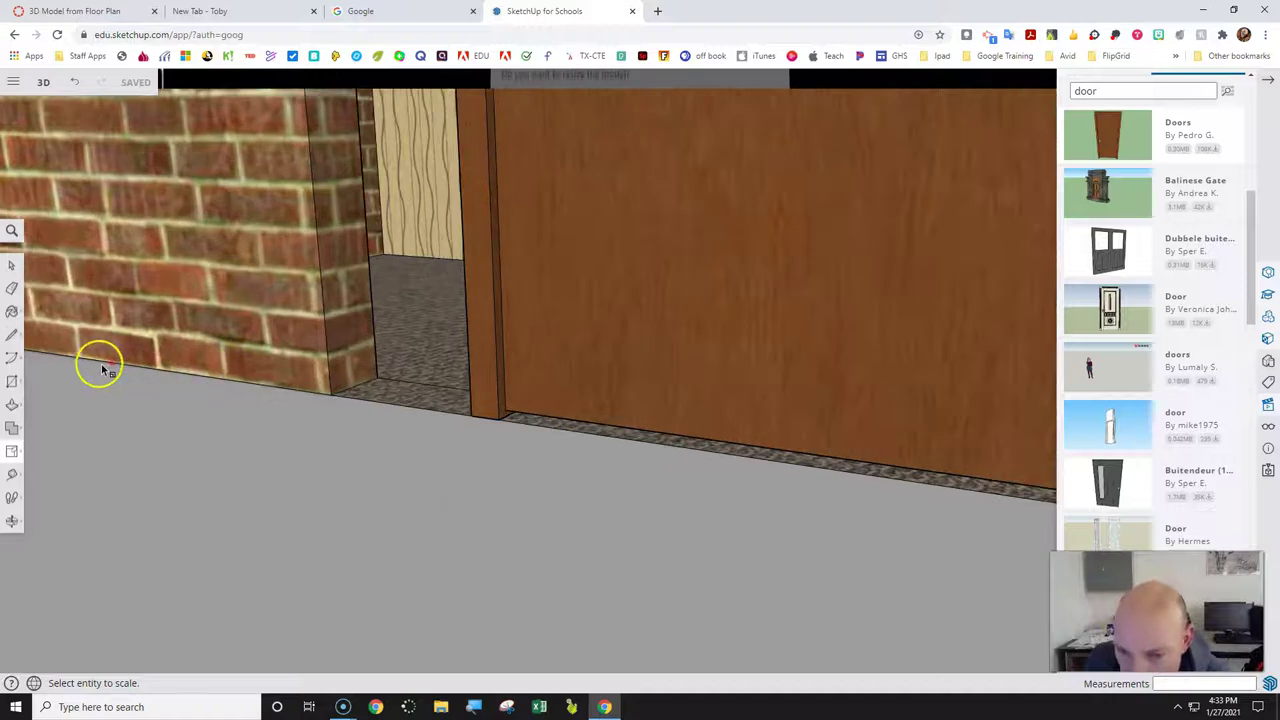
pyautogui.click(12, 455)
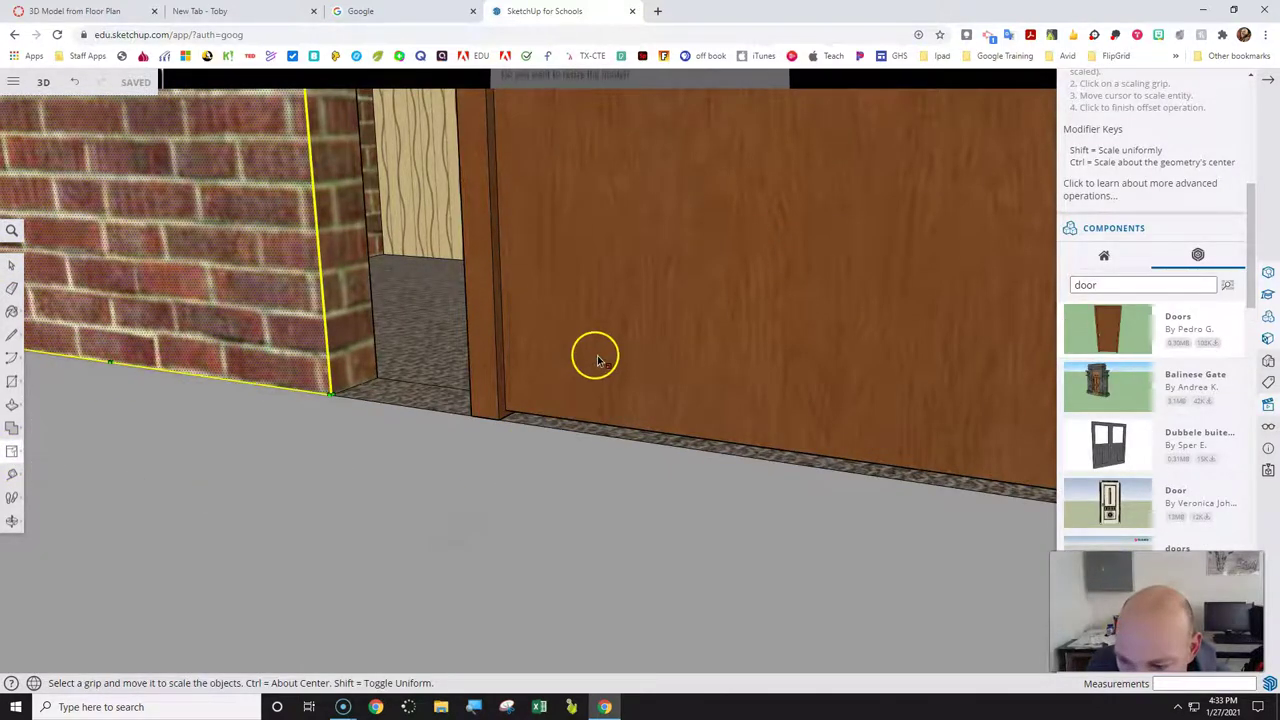
pyautogui.scroll(-1, 597, 360)
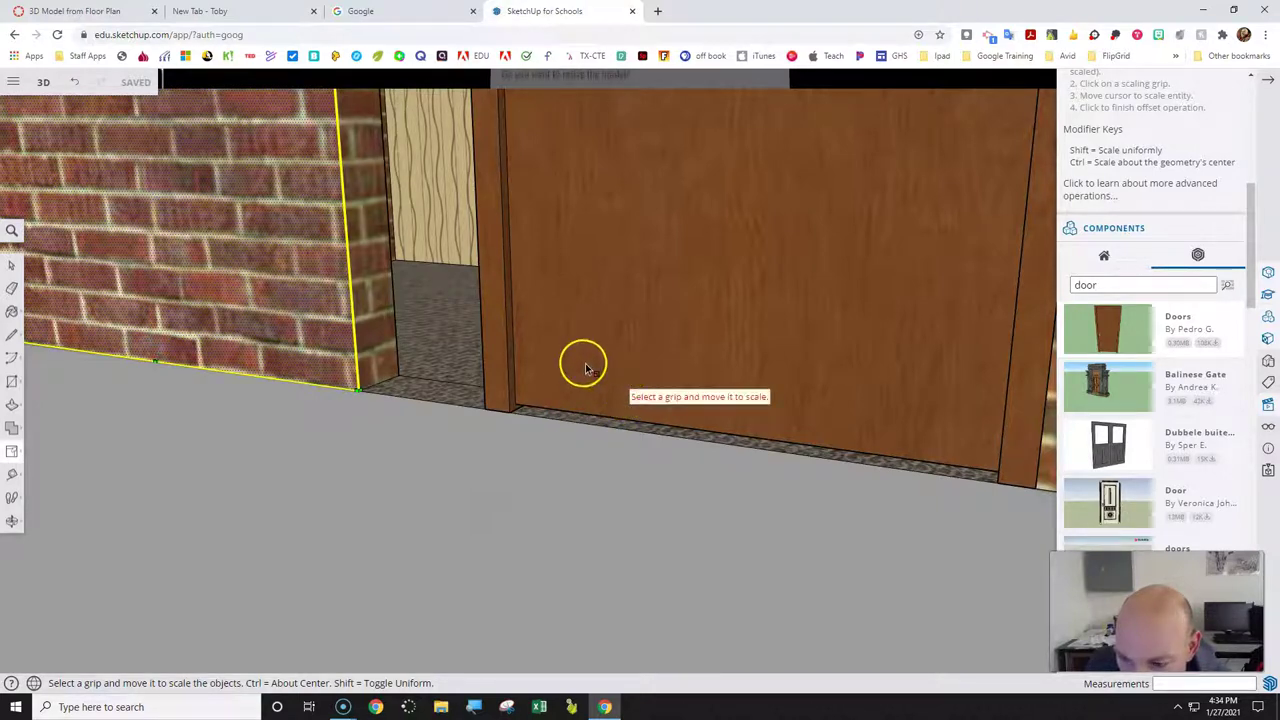
pyautogui.scroll(-2, 560, 405)
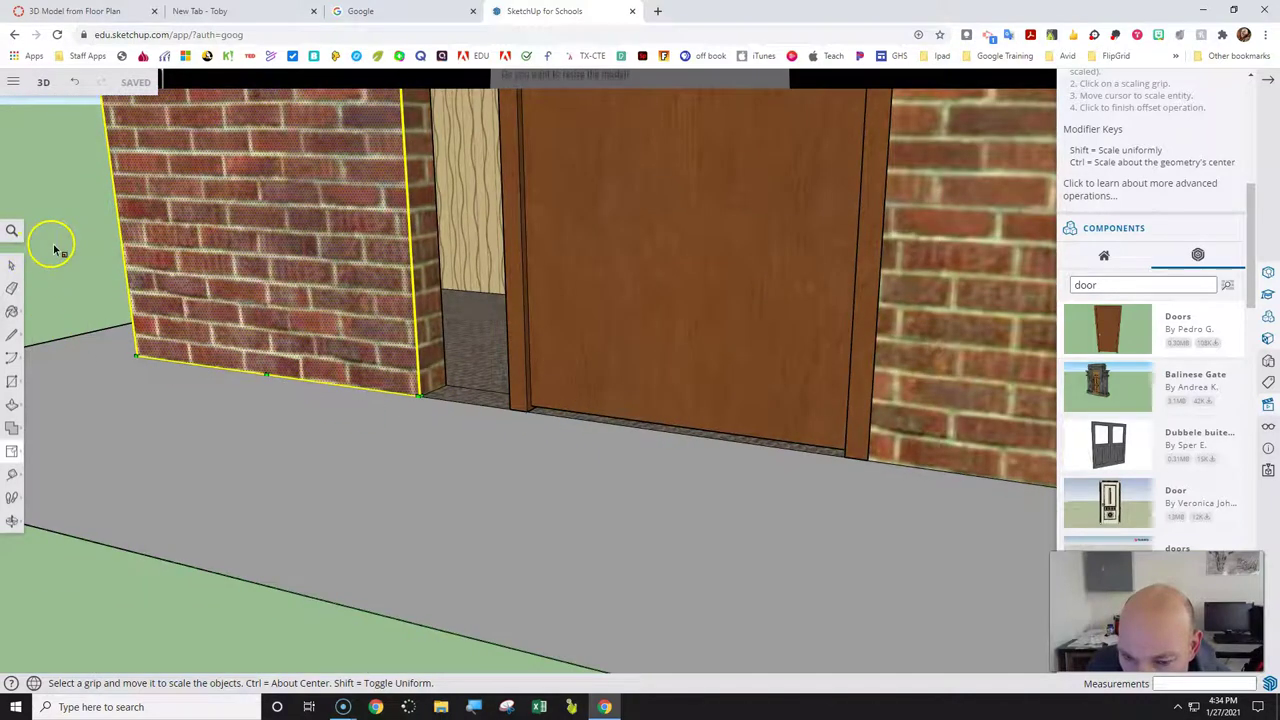
pyautogui.click(11, 264)
pyautogui.click(88, 256)
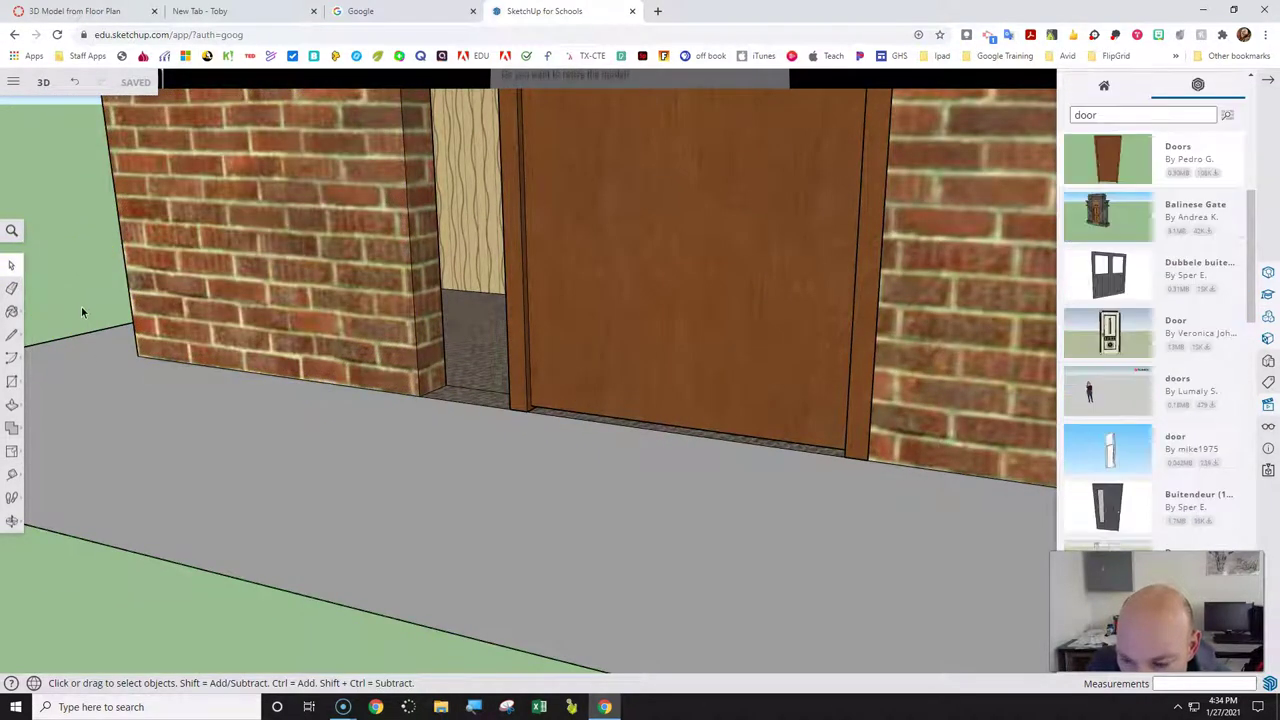
pyautogui.click(11, 450)
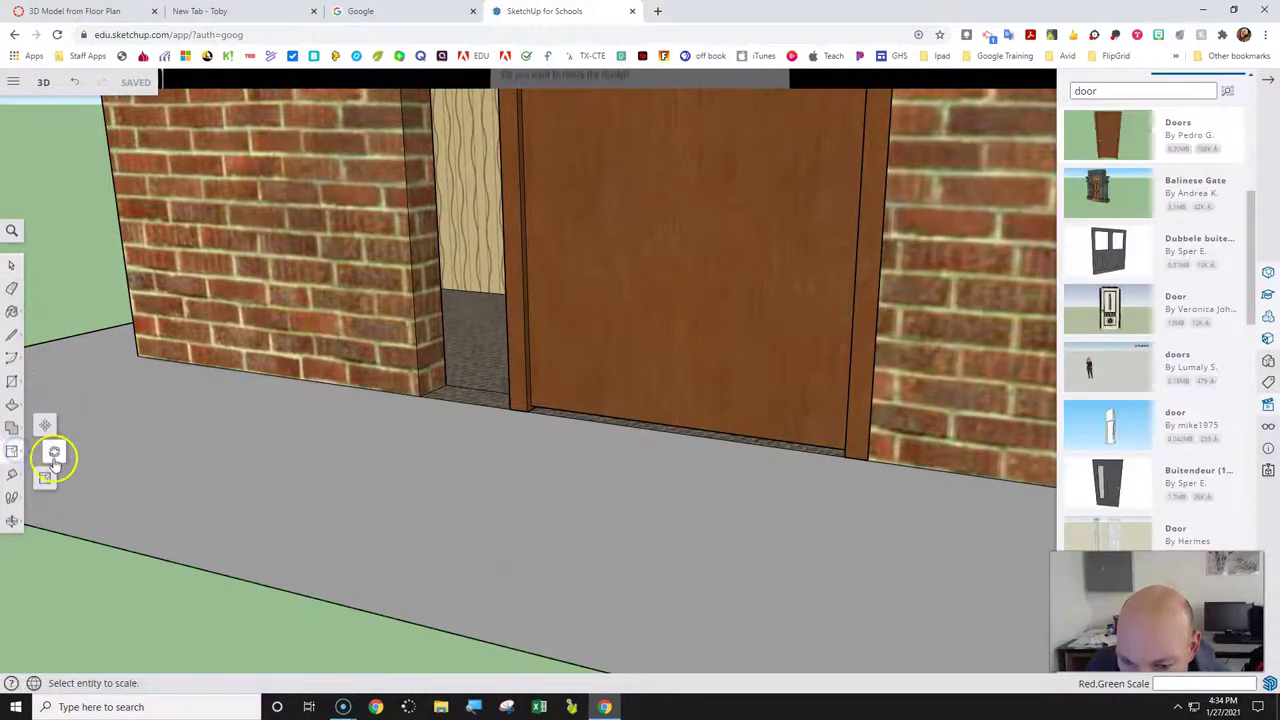
pyautogui.click(160, 477)
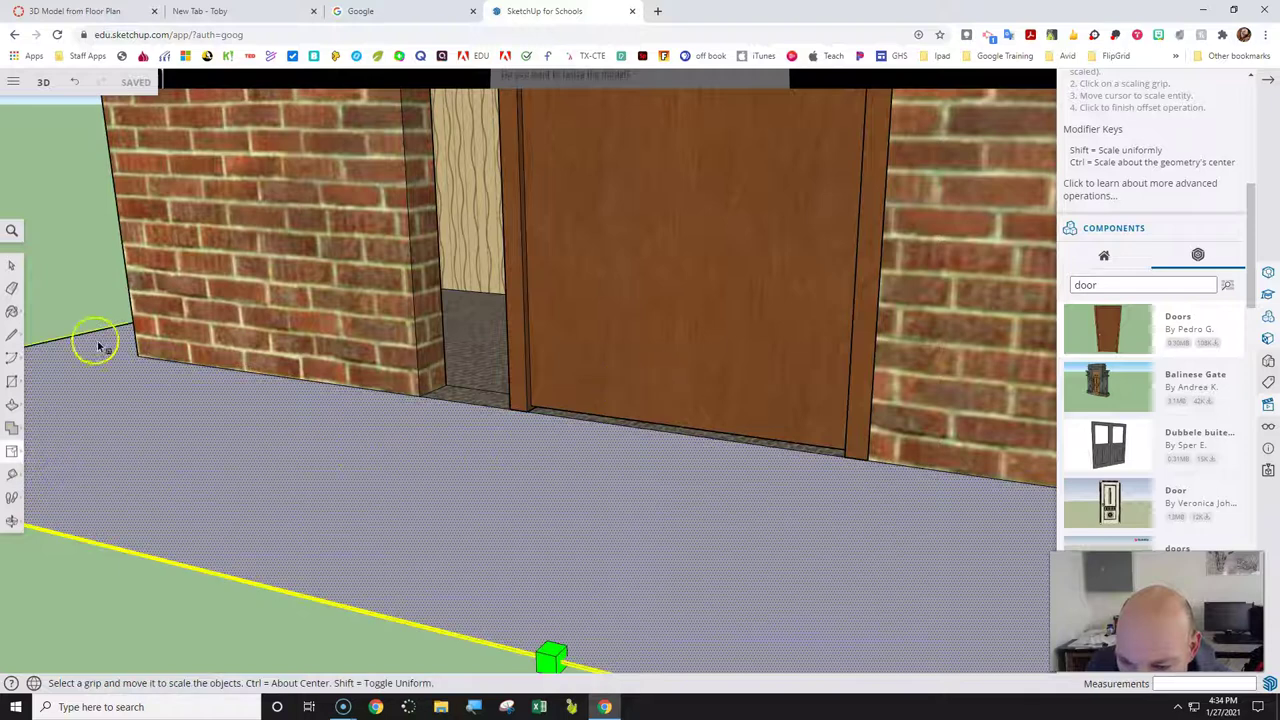
pyautogui.click(13, 264)
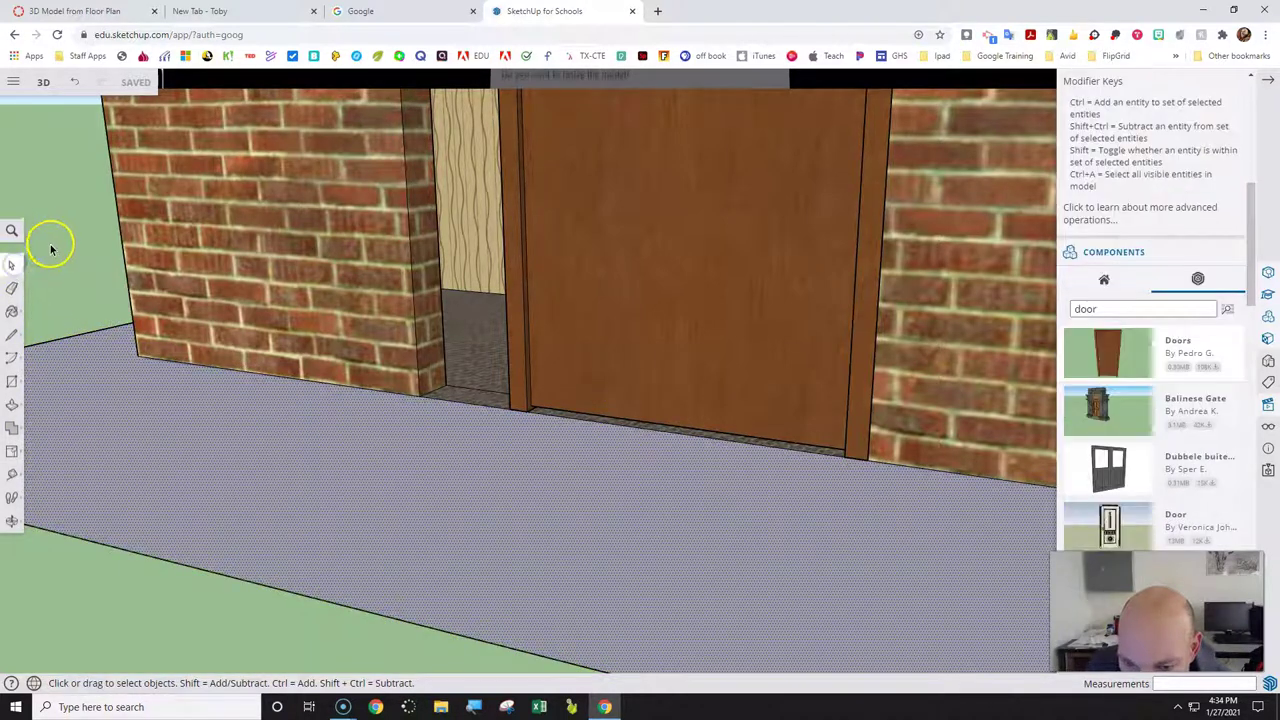
pyautogui.click(53, 243)
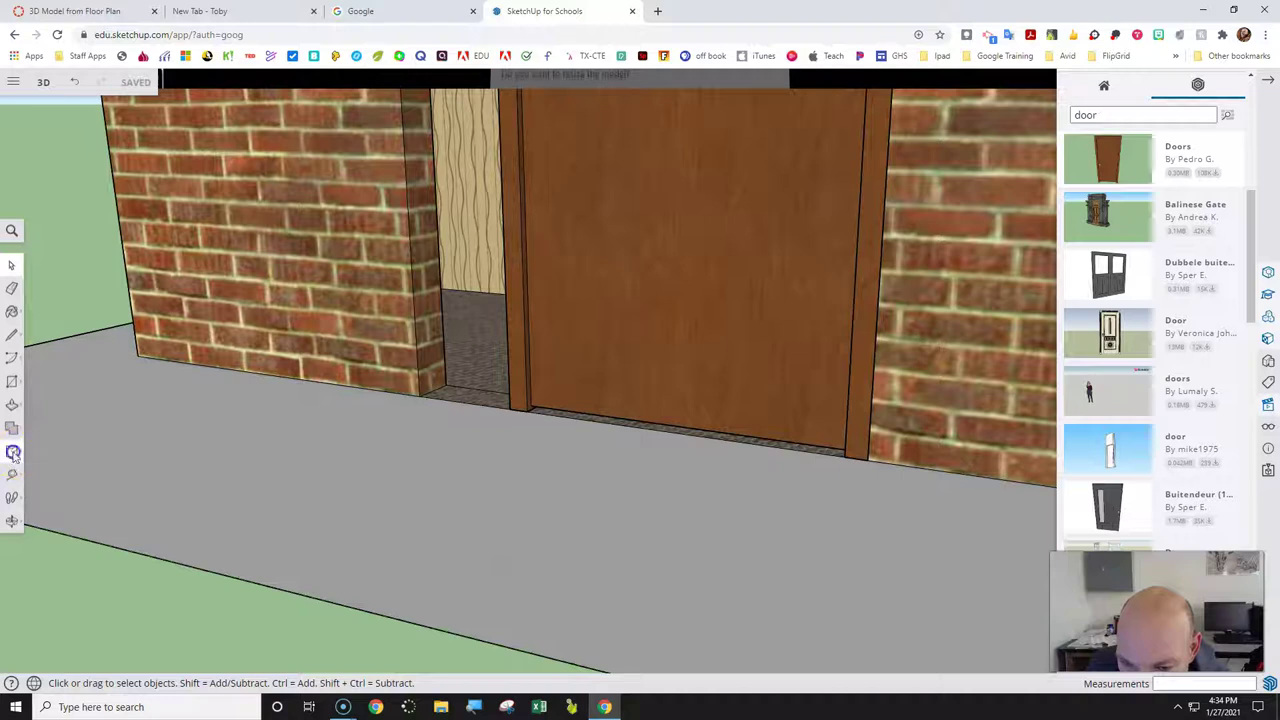
# Try to resize the door uniformly again, using its two bottom outer corners as scale grips.
pyautogui.click(13, 454)
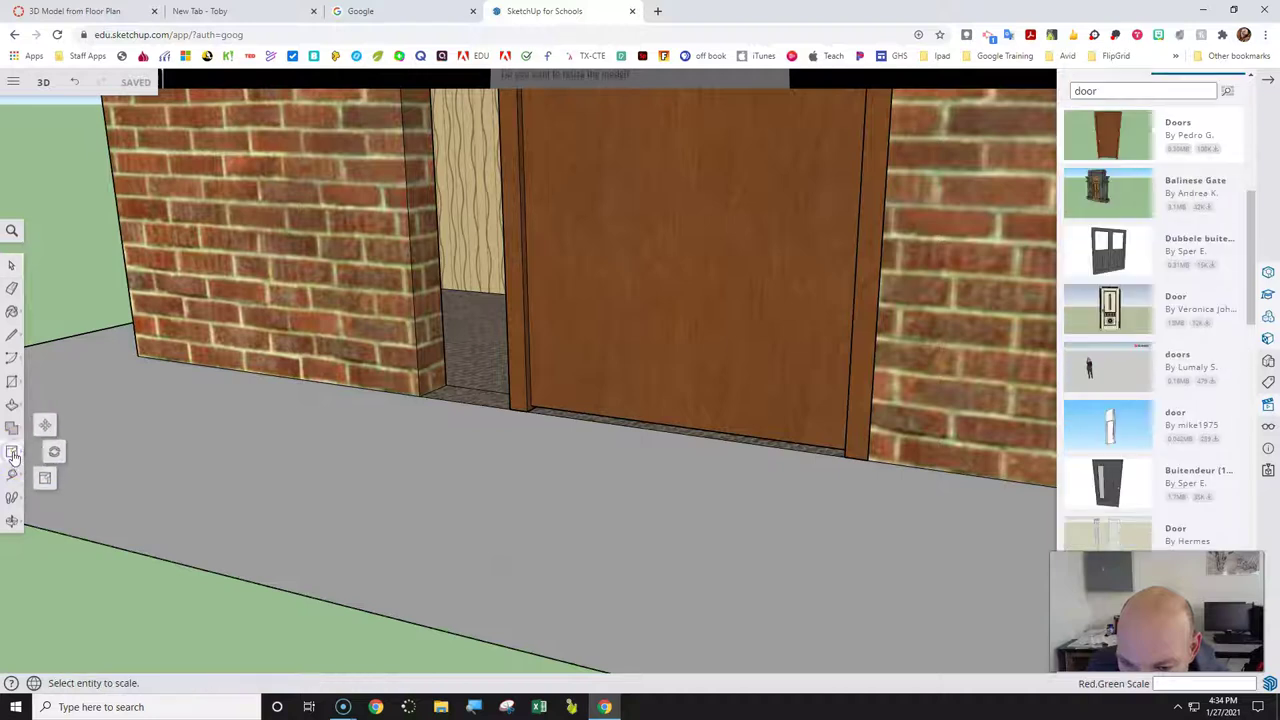
pyautogui.click(547, 407)
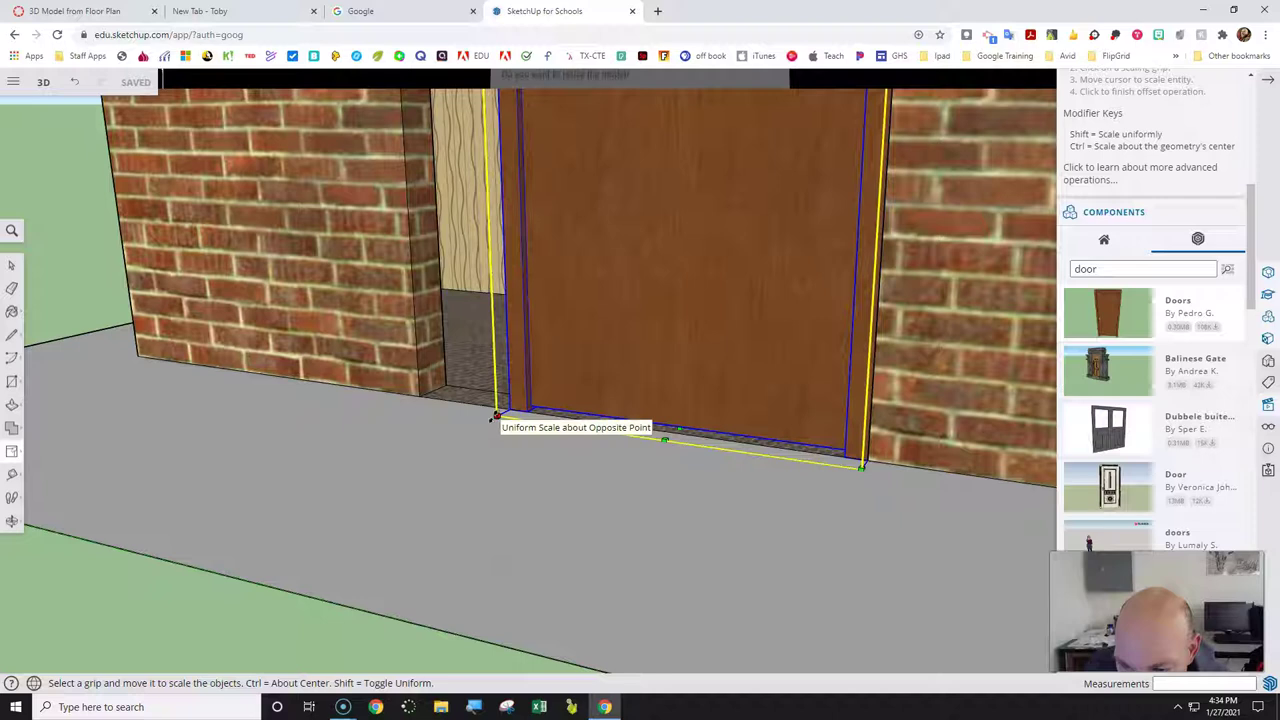
pyautogui.click(896, 441)
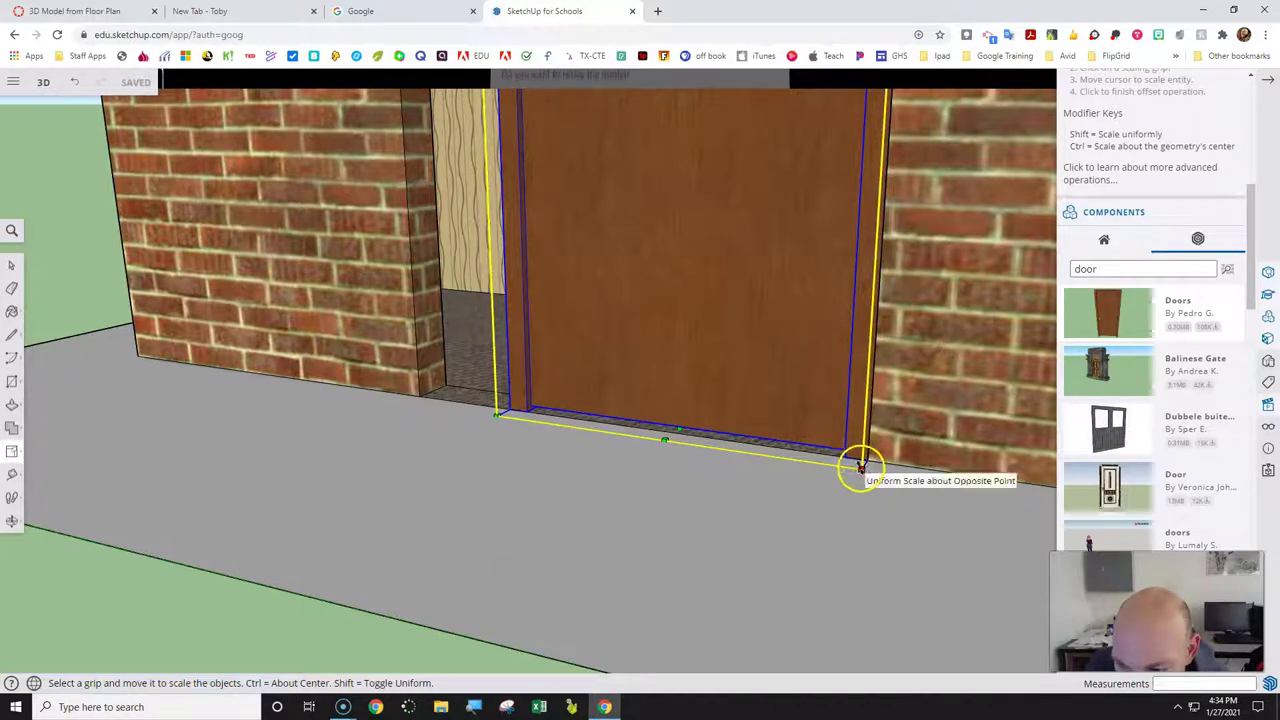
pyautogui.moveTo(840, 470); pyautogui.dragTo(734, 503)
pyautogui.click(734, 503)
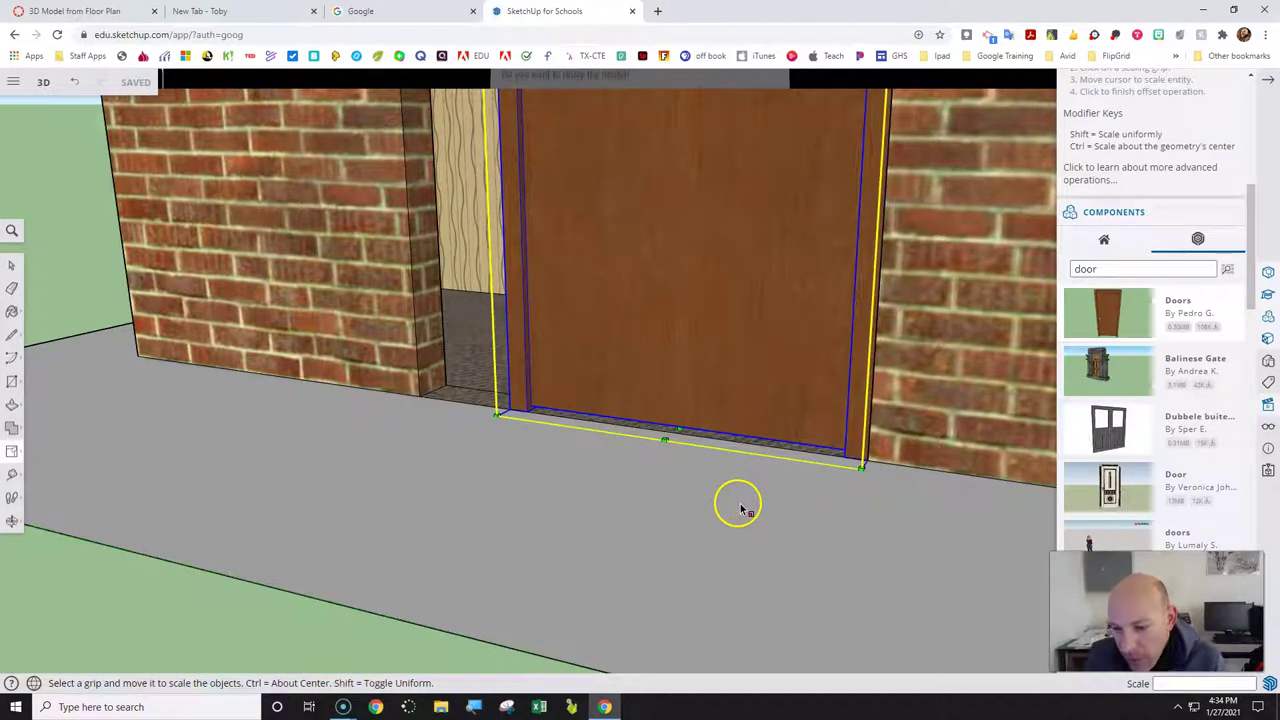
pyautogui.click(496, 417)
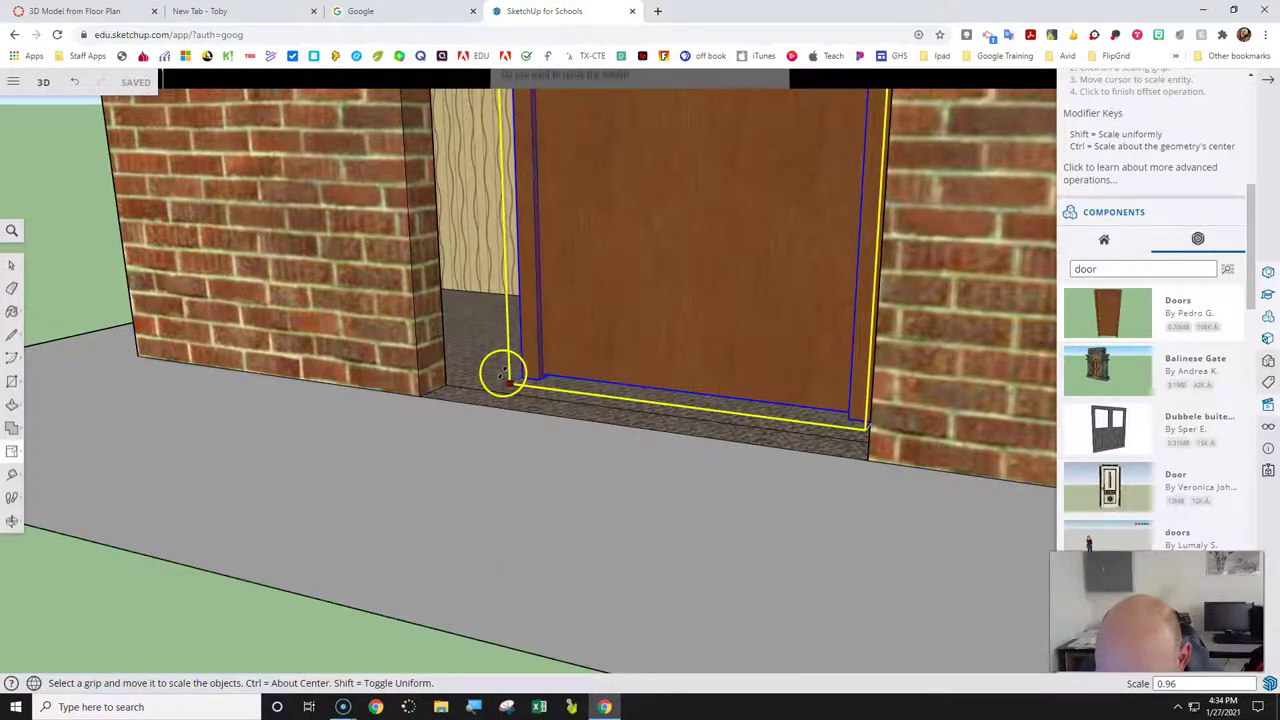
pyautogui.press('Escape')
pyautogui.scroll(-5, 500, 410)
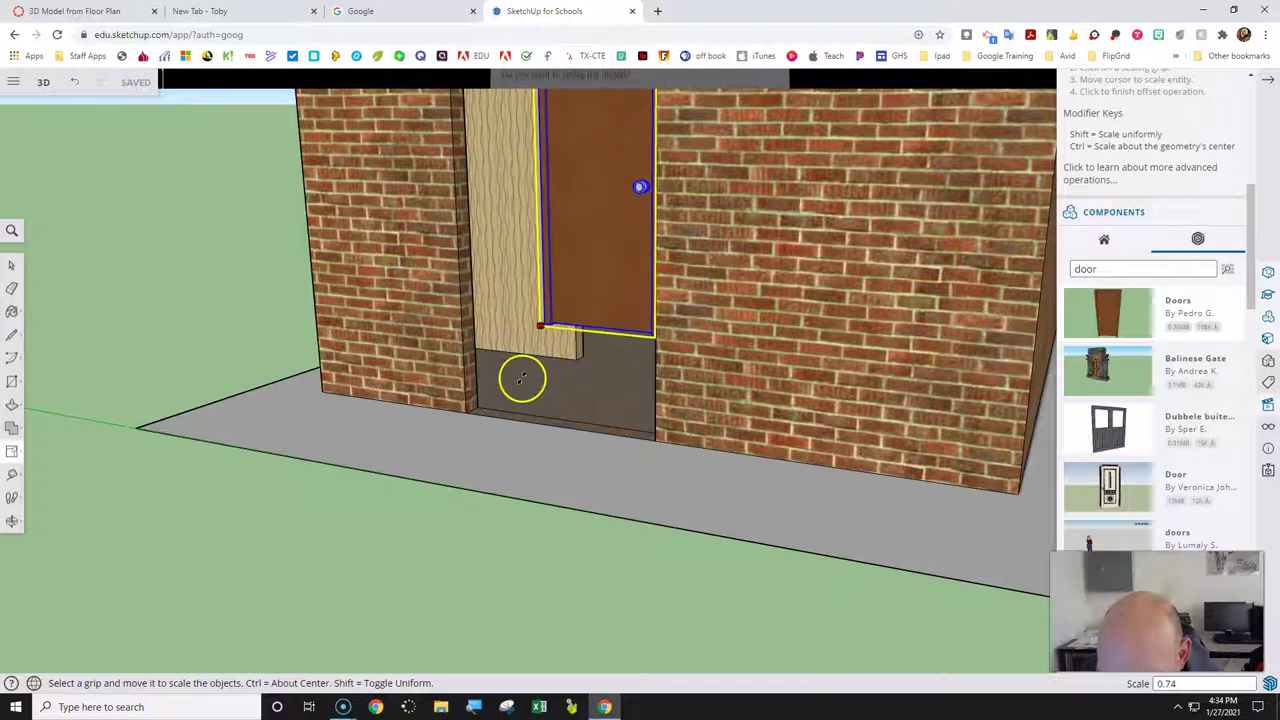
pyautogui.click(525, 384)
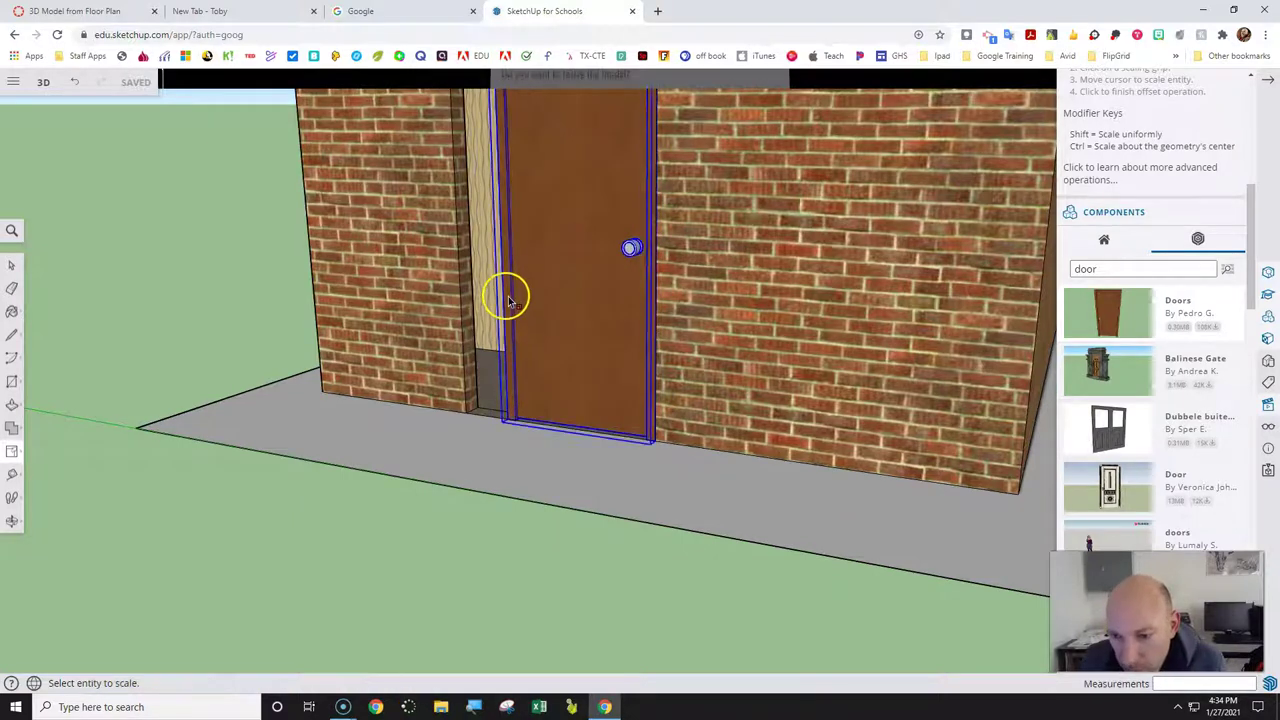
# Scale the door by about 1.31 and 0.68 in red and green, stretching its hinge-side middle grip to the brick opening's edge, and deselect it.
pyautogui.click(521, 258)
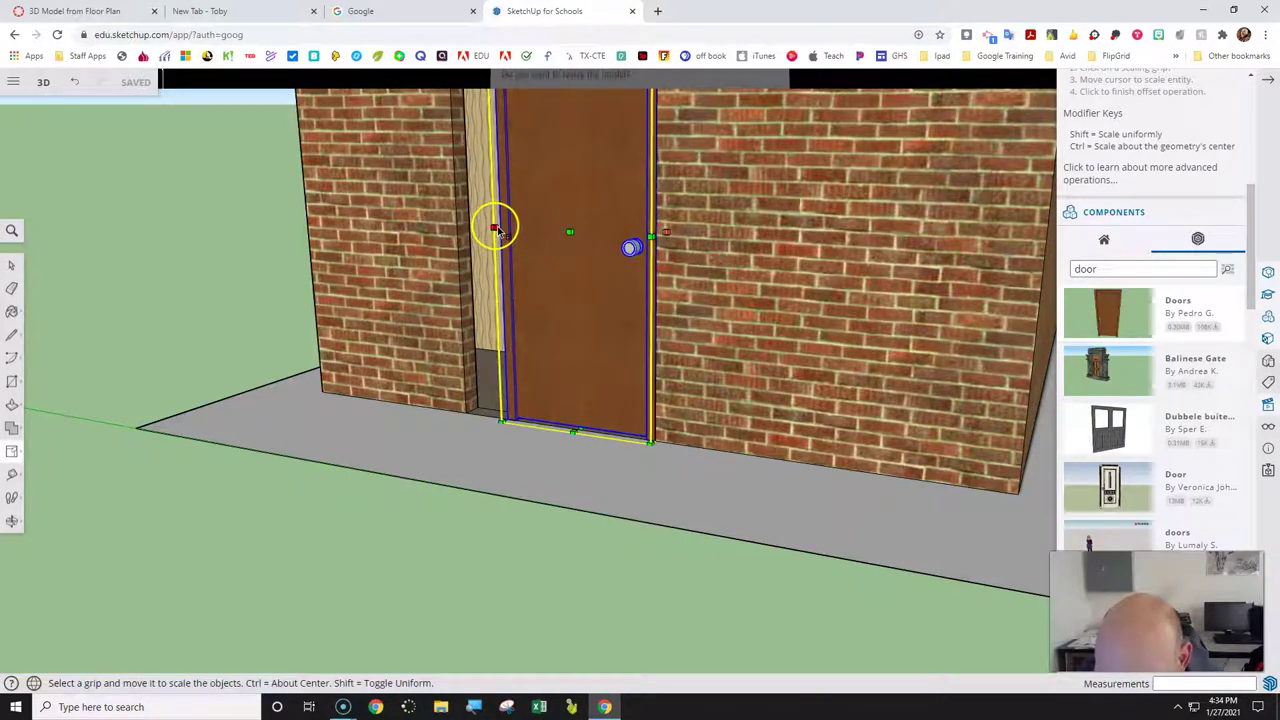
pyautogui.click(494, 230)
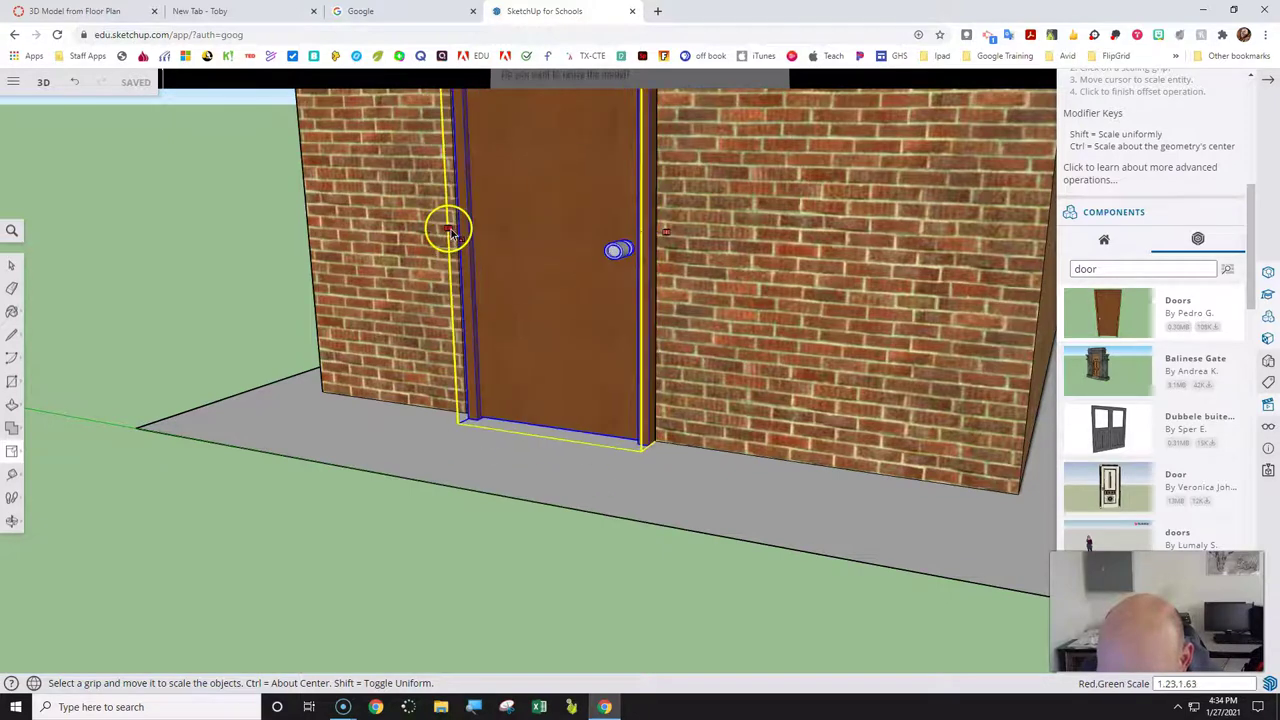
pyautogui.scroll(3, 450, 220)
pyautogui.scroll(3, 462, 212)
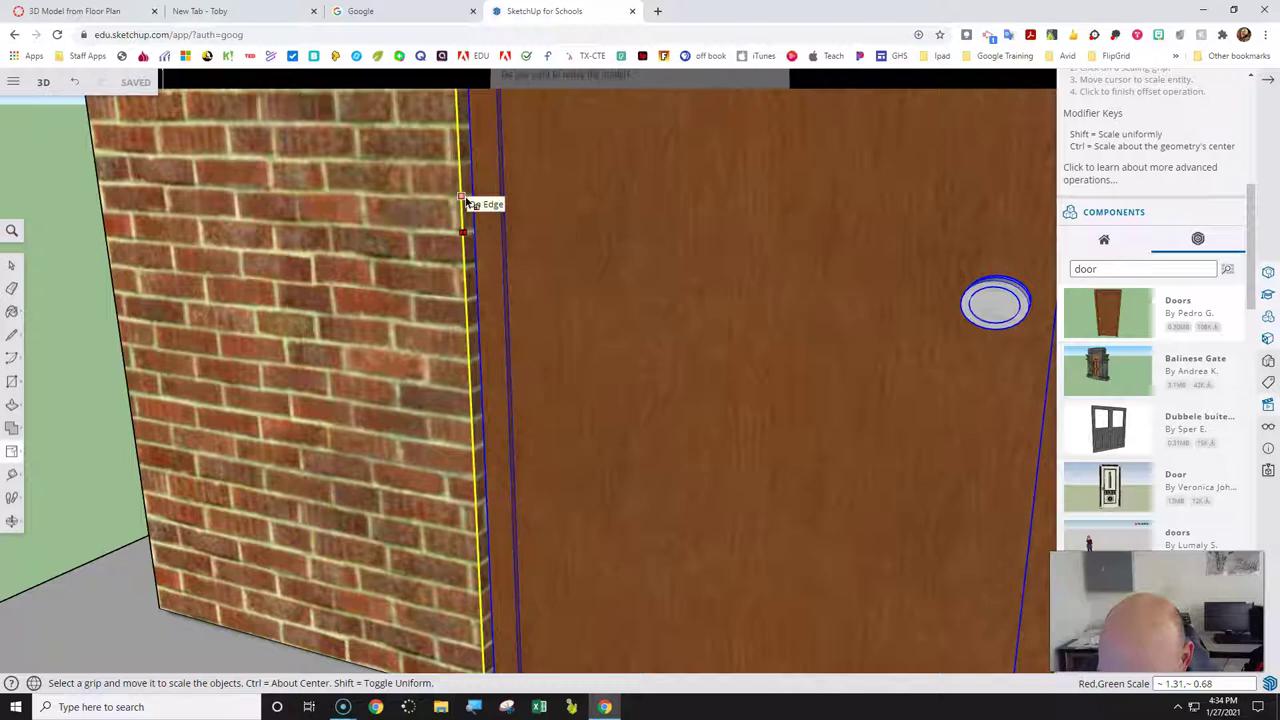
pyautogui.click(462, 200)
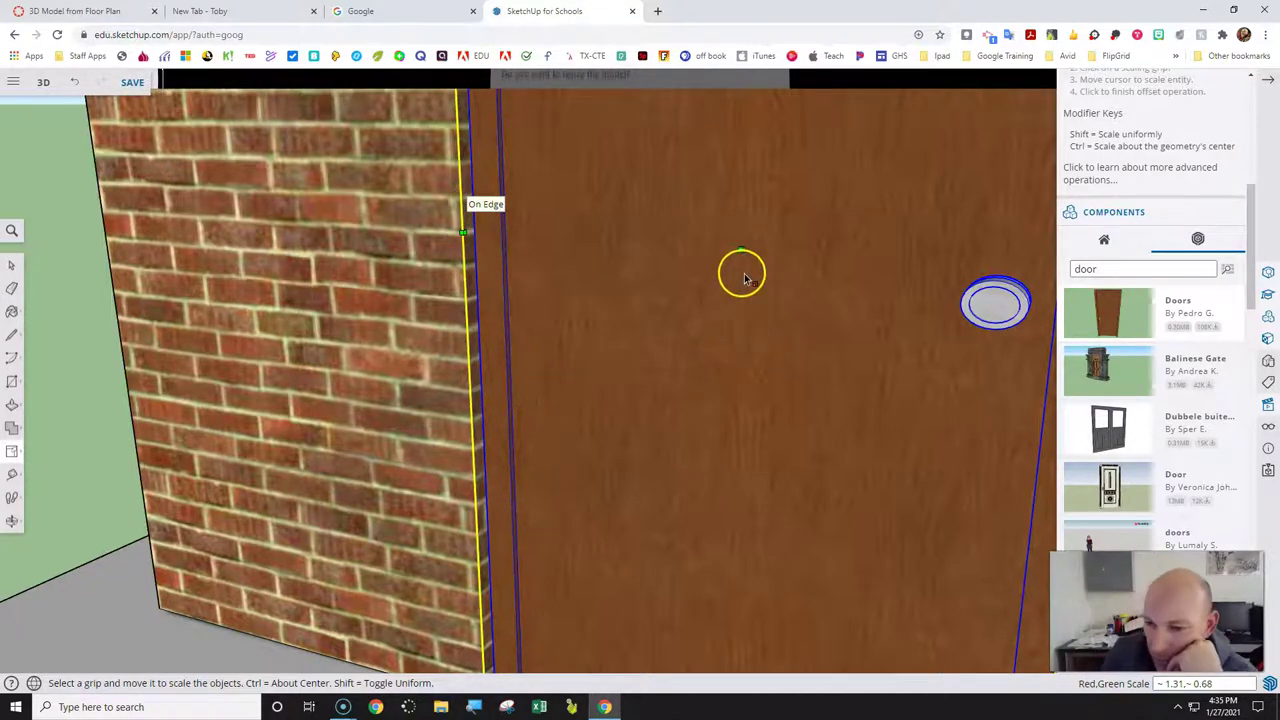
pyautogui.scroll(-8, 740, 271)
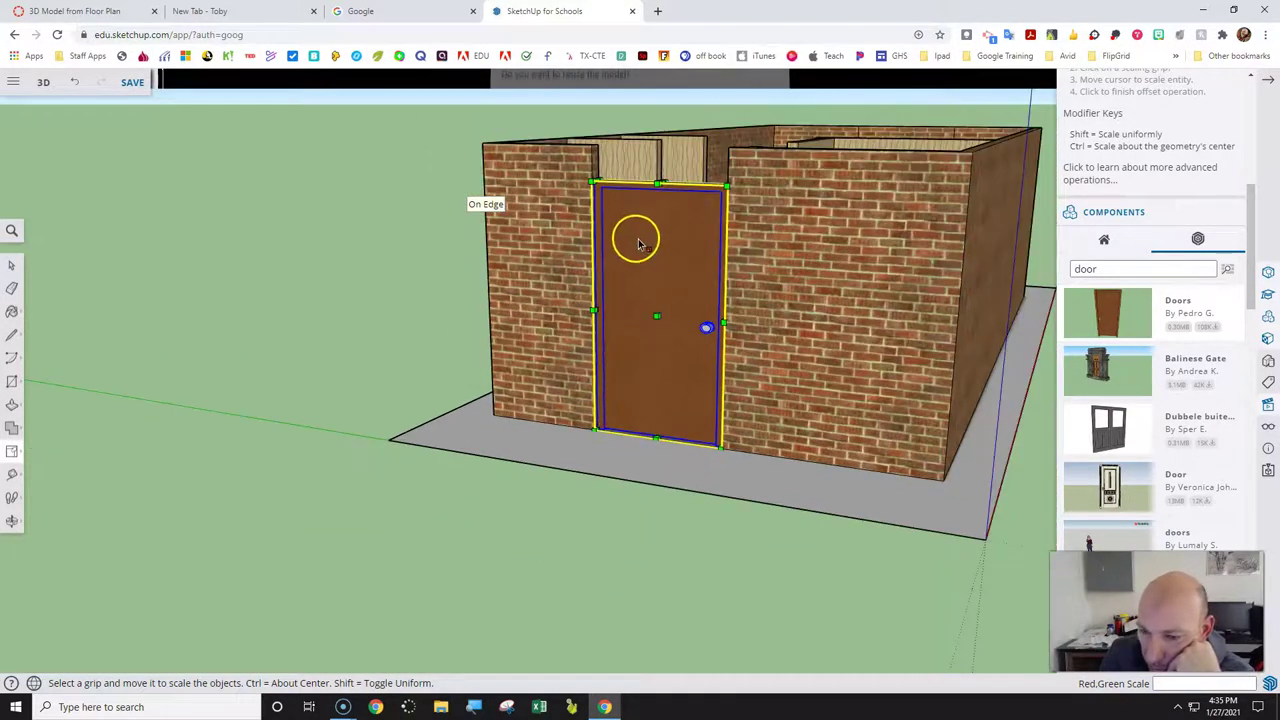
pyautogui.scroll(5, 623, 266)
pyautogui.scroll(-2, 623, 266)
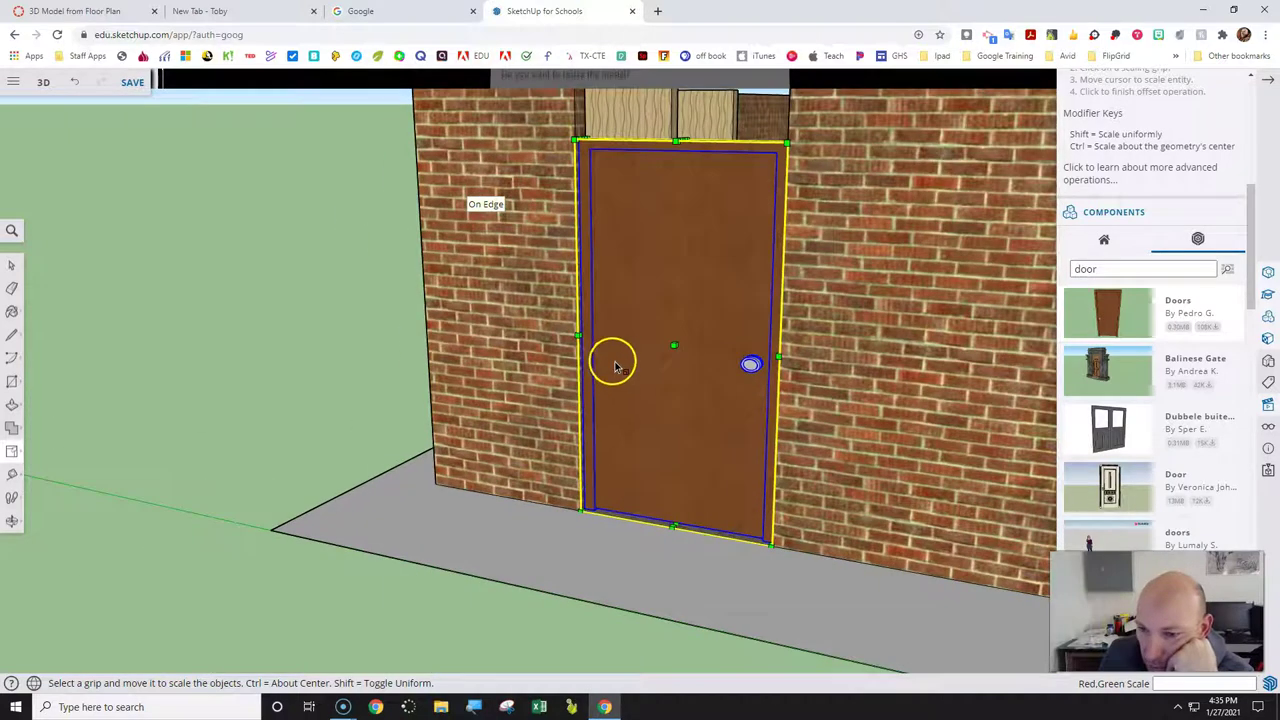
pyautogui.click(12, 265)
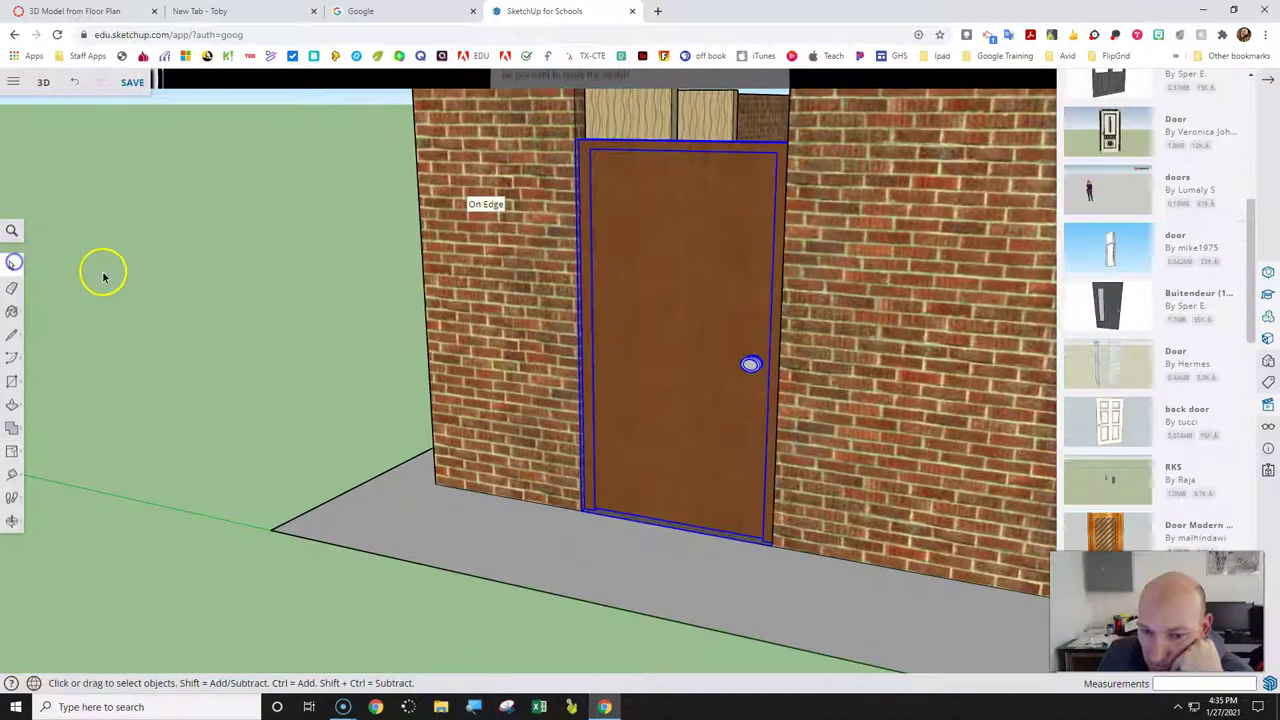
pyautogui.click(130, 287)
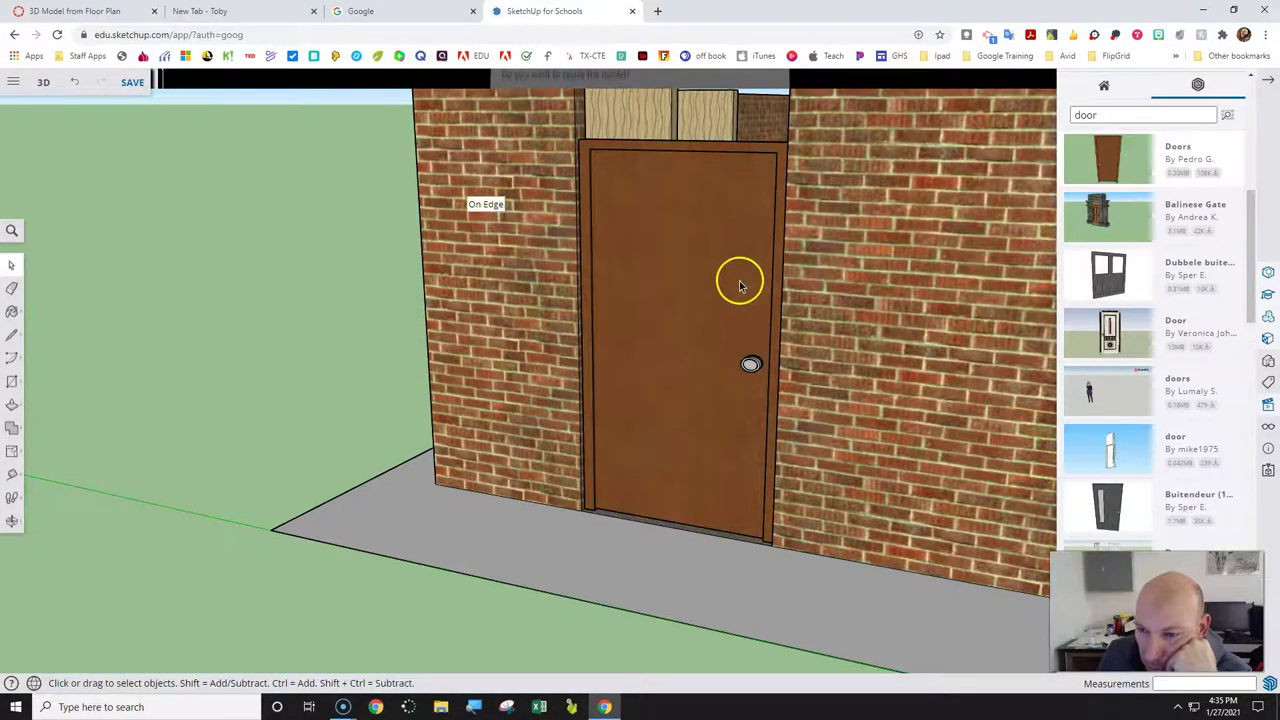
# Bring the whole apartment back into view and save the model.
pyautogui.scroll(-3, 729, 168)
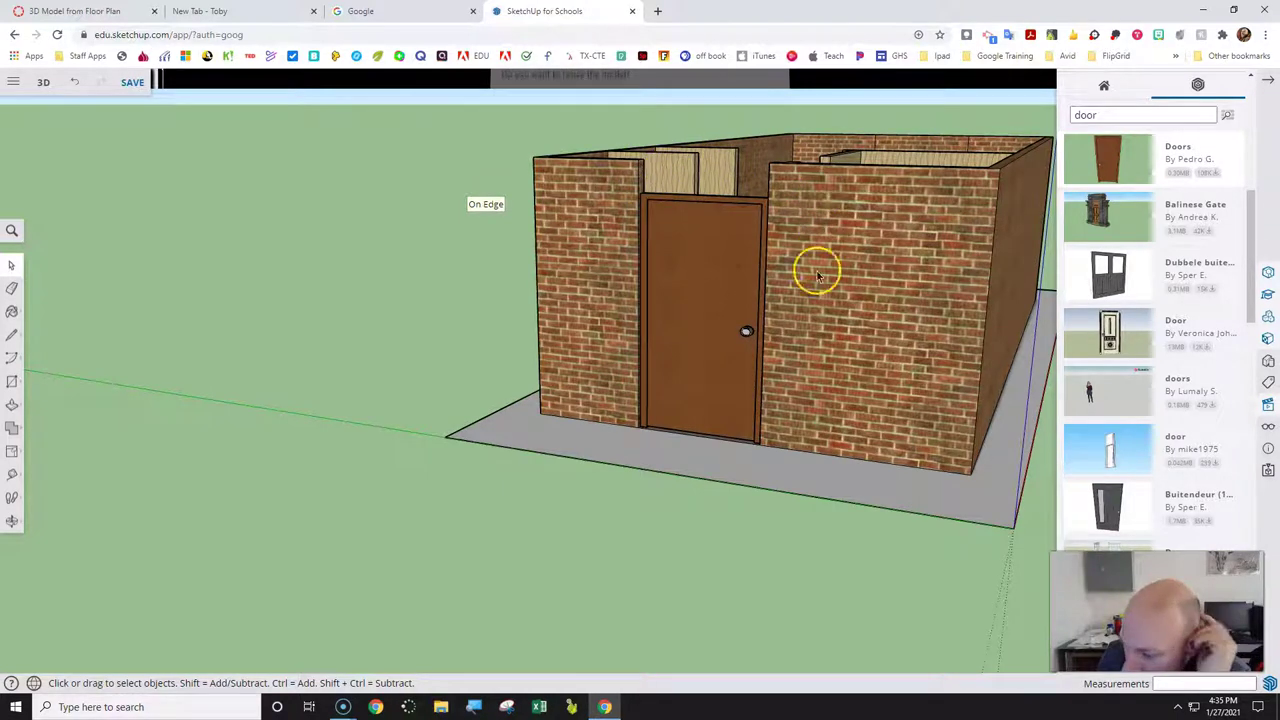
pyautogui.scroll(-3, 640, 442)
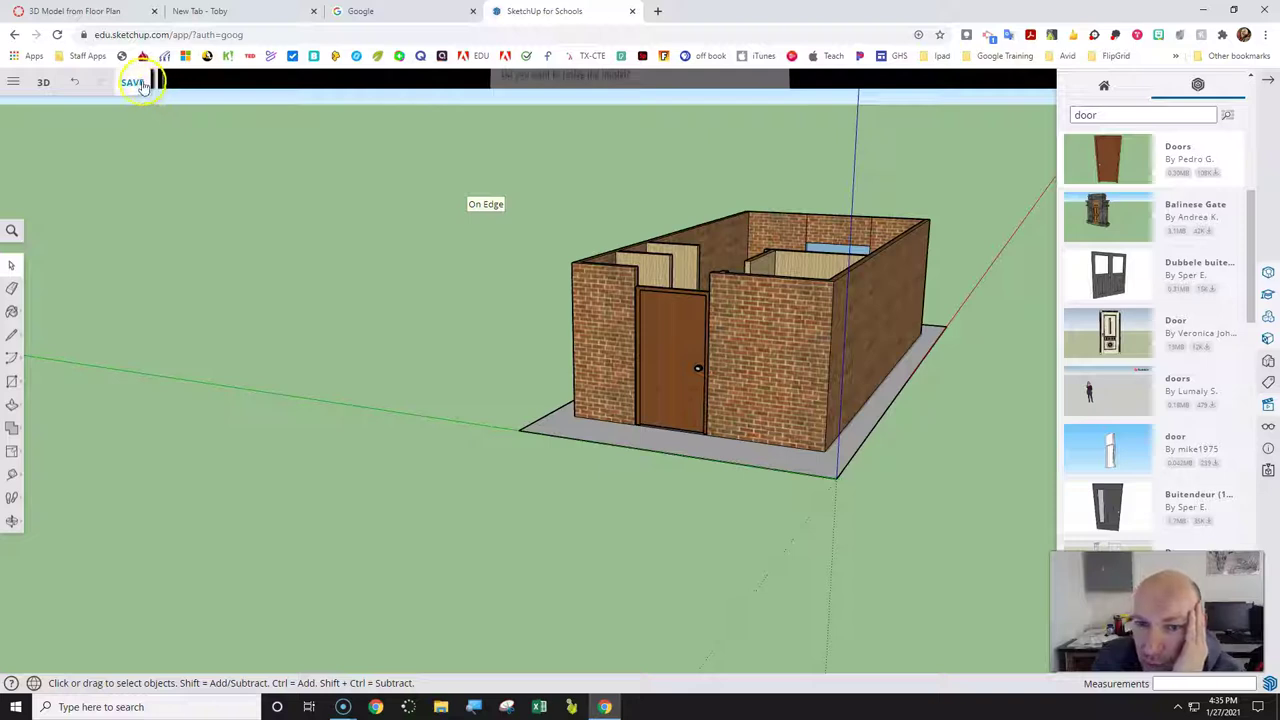
pyautogui.click(138, 82)
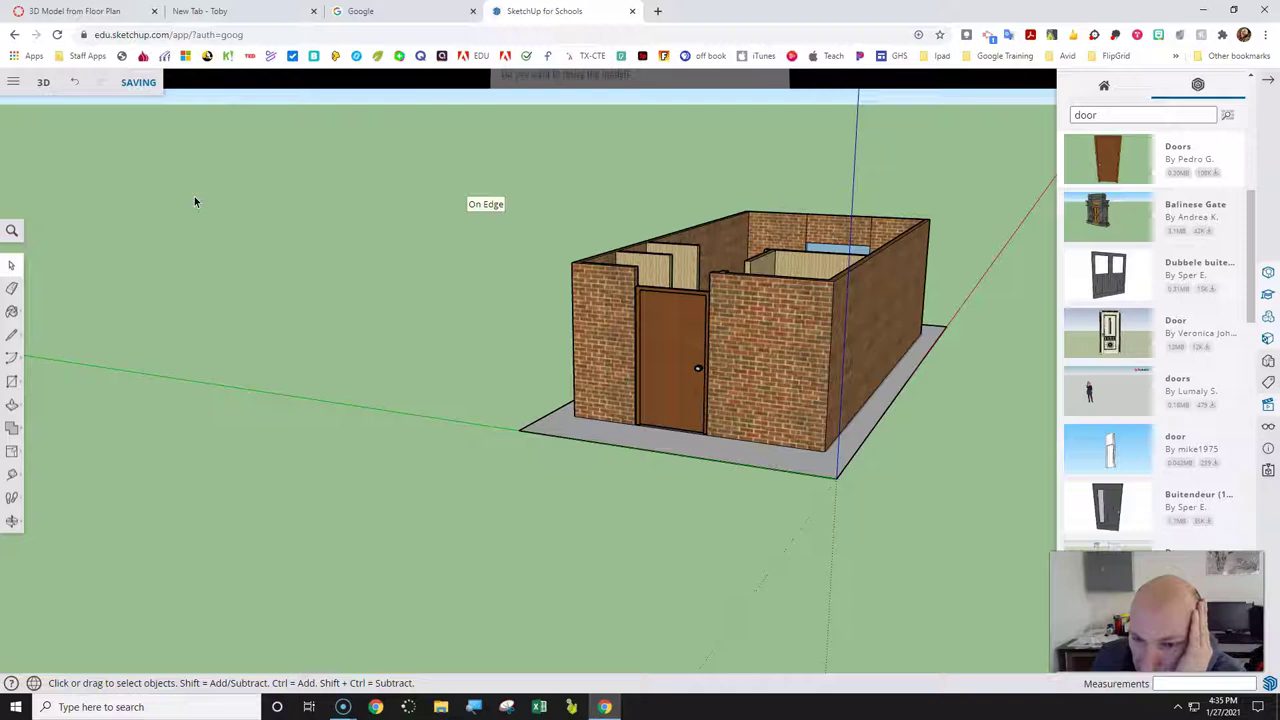
pyautogui.click(211, 177)
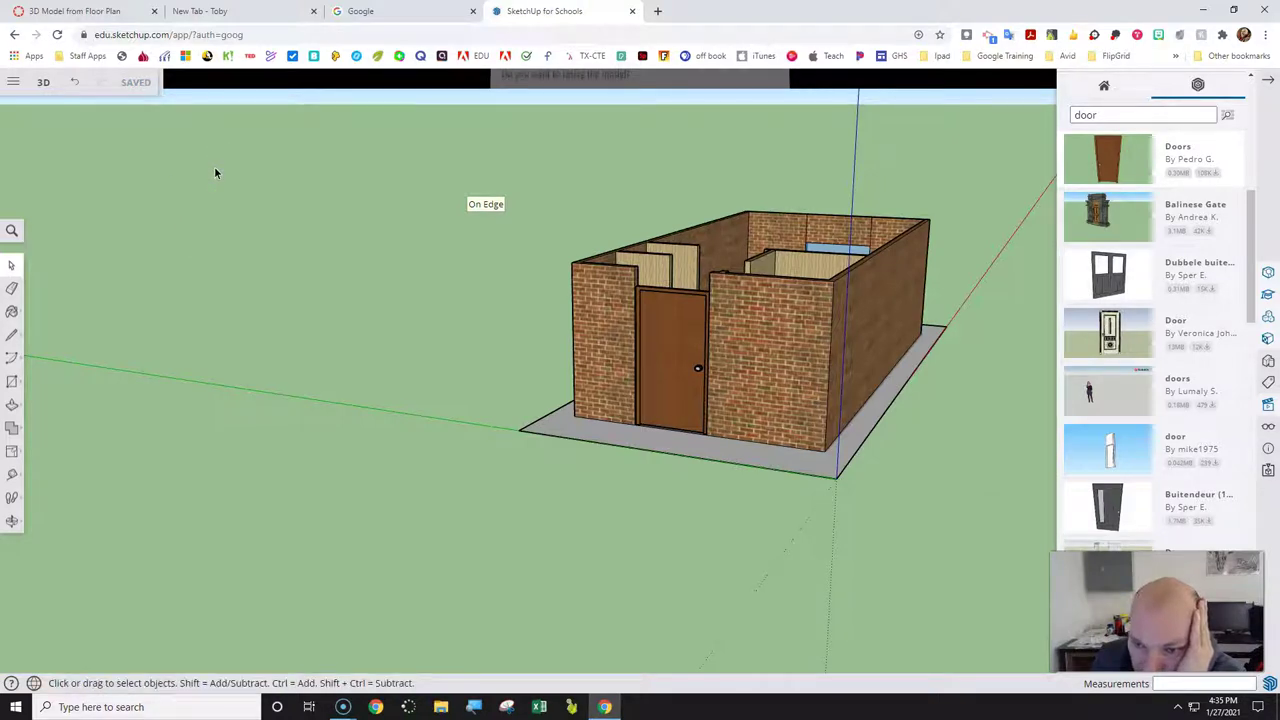
pyautogui.moveTo(17, 123); pyautogui.dragTo(160, 118)
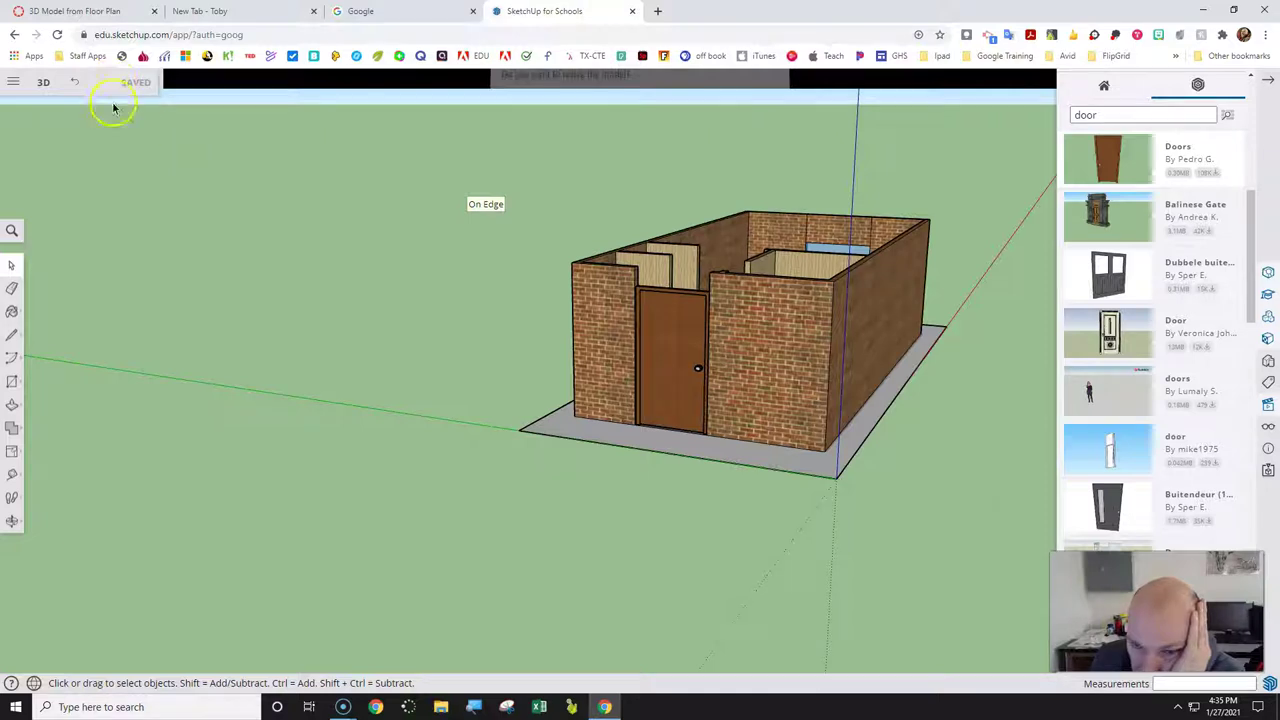
pyautogui.click(95, 10)
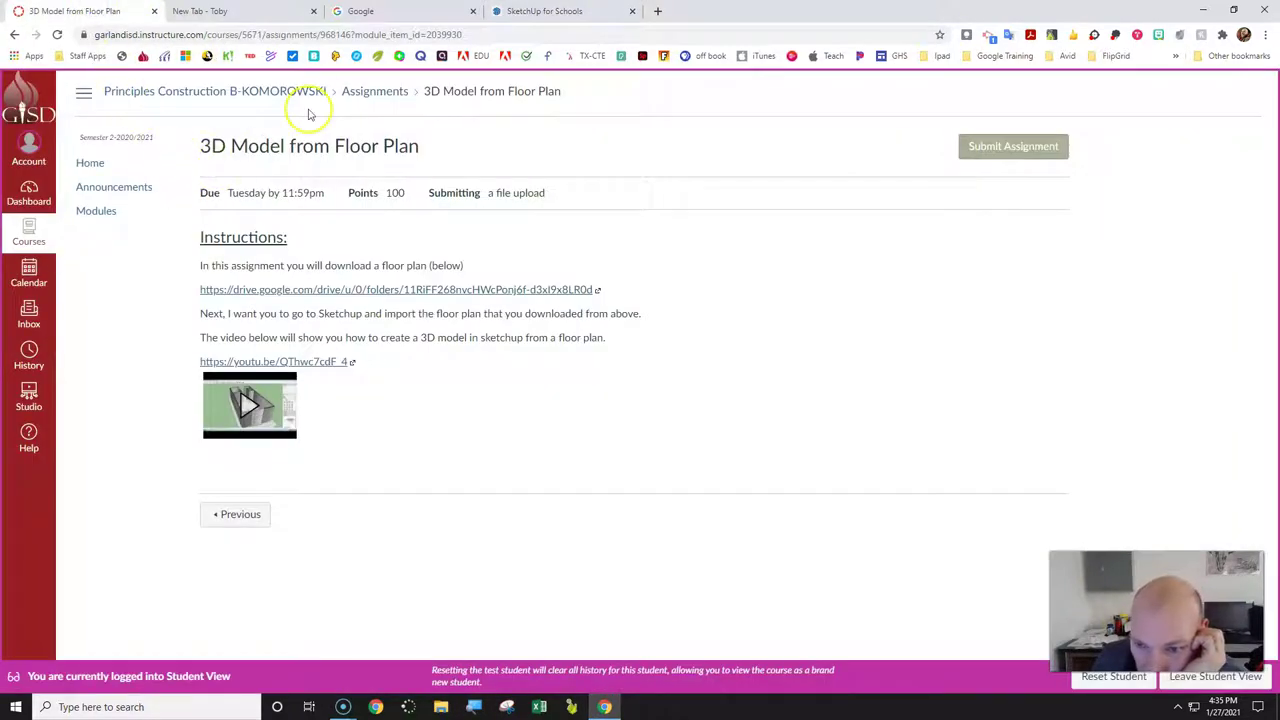
pyautogui.click(381, 12)
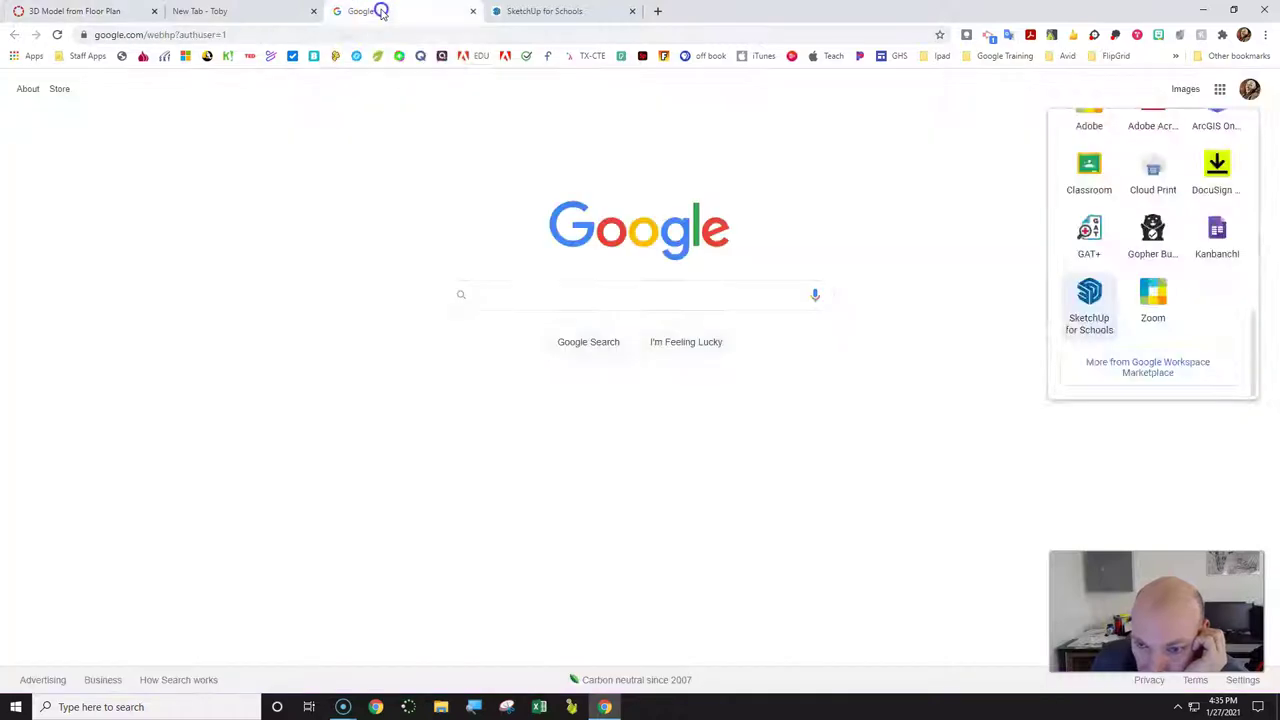
pyautogui.click(1223, 88)
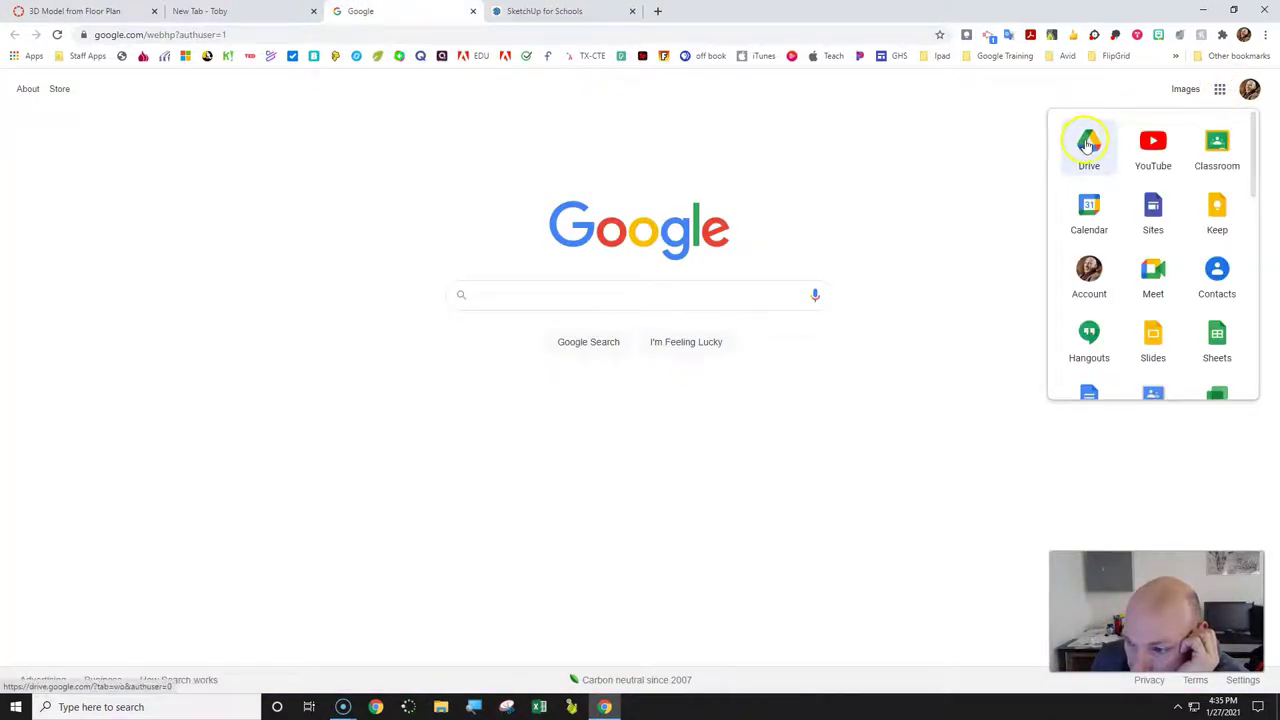
pyautogui.click(555, 11)
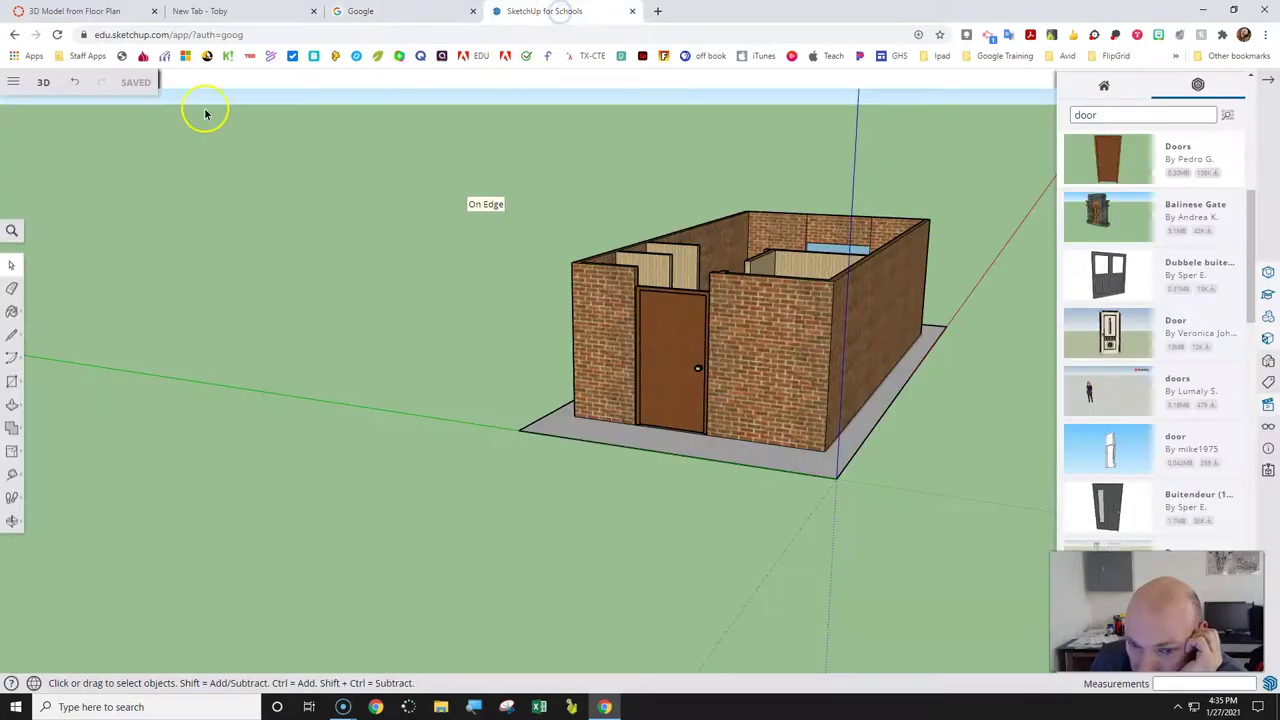
# Download the apartment model as an .skp file in version 2021.
pyautogui.click(13, 88)
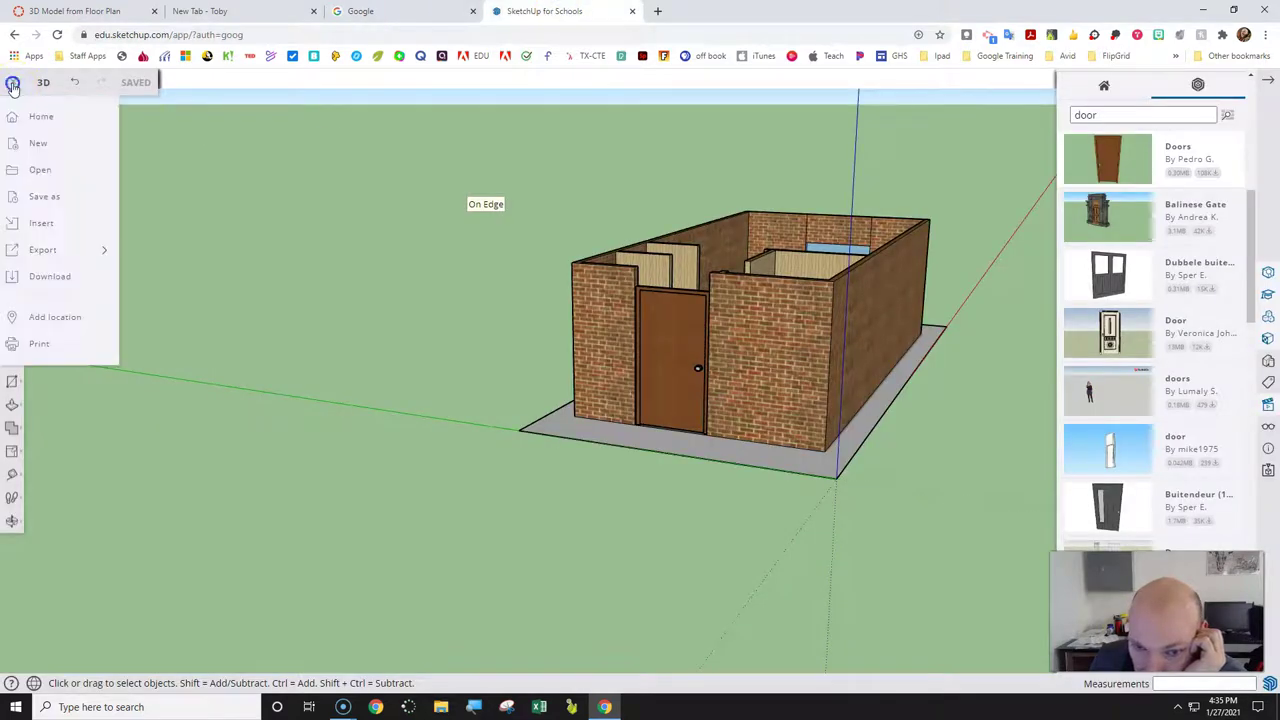
pyautogui.click(43, 278)
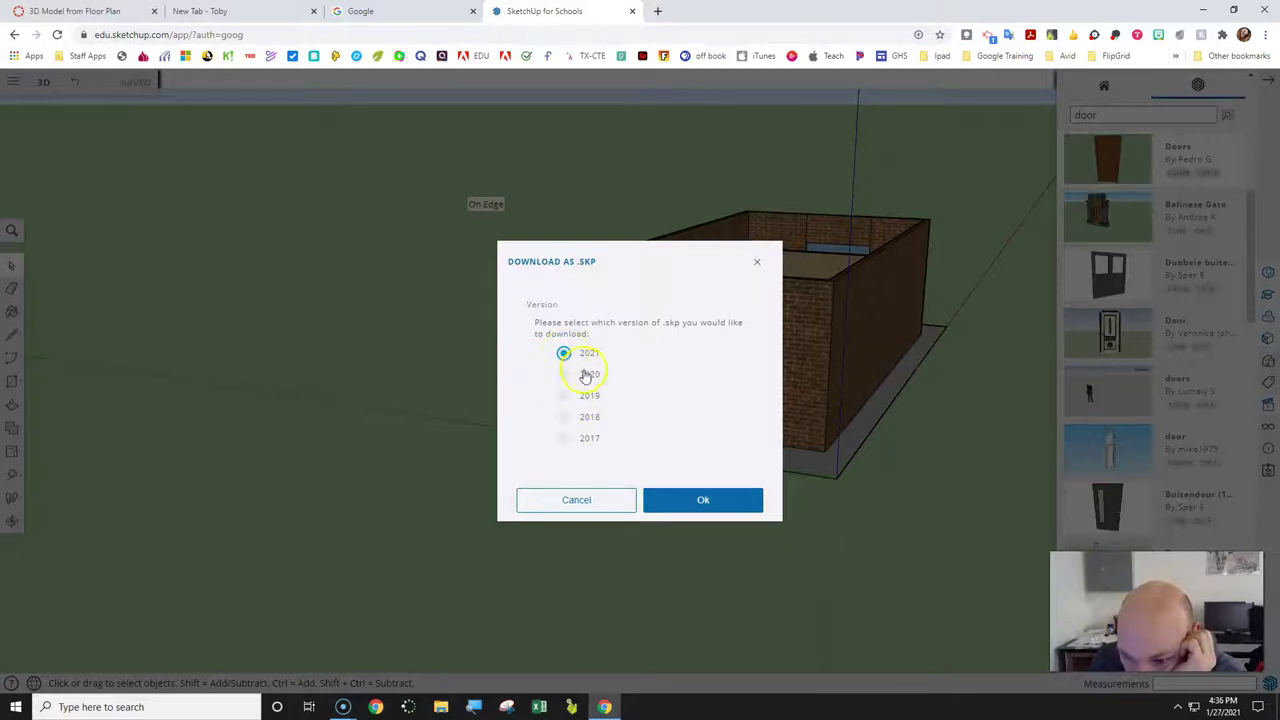
pyautogui.click(701, 505)
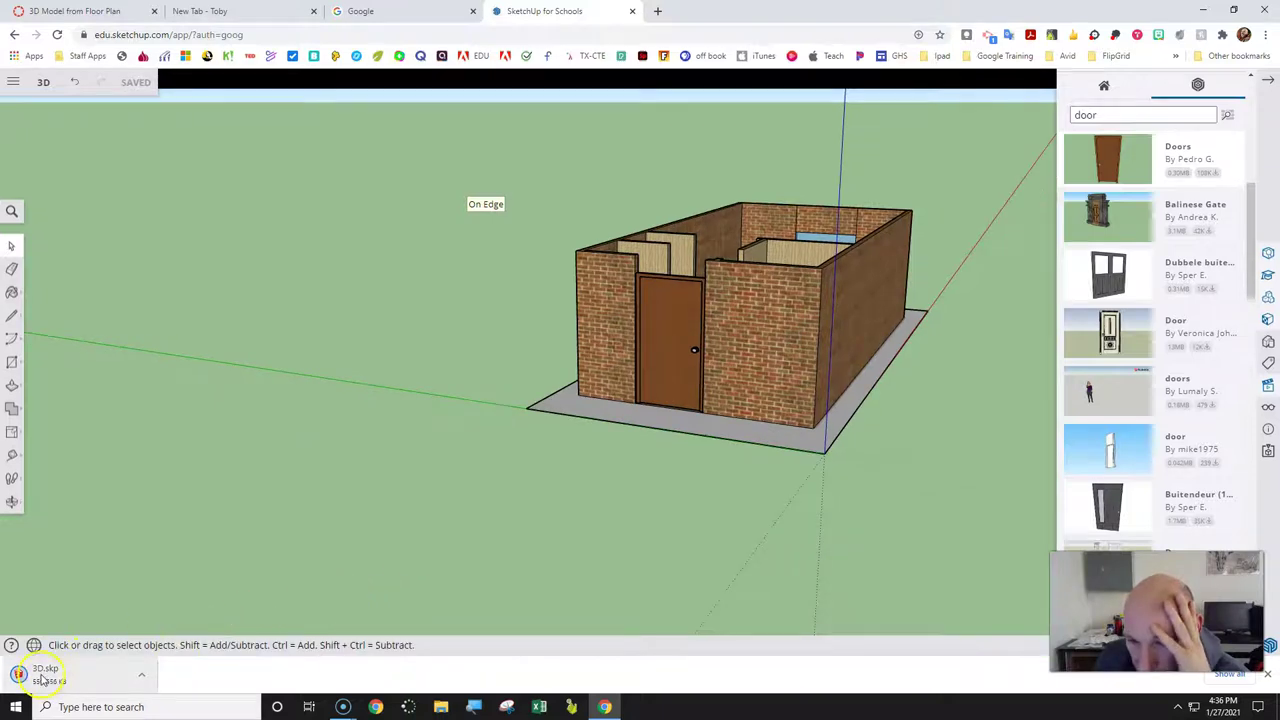
# Switch to the 3D Model from Floor Plan assignment in Canvas and submit the downloaded 3D.skp as a file upload.
pyautogui.click(85, 12)
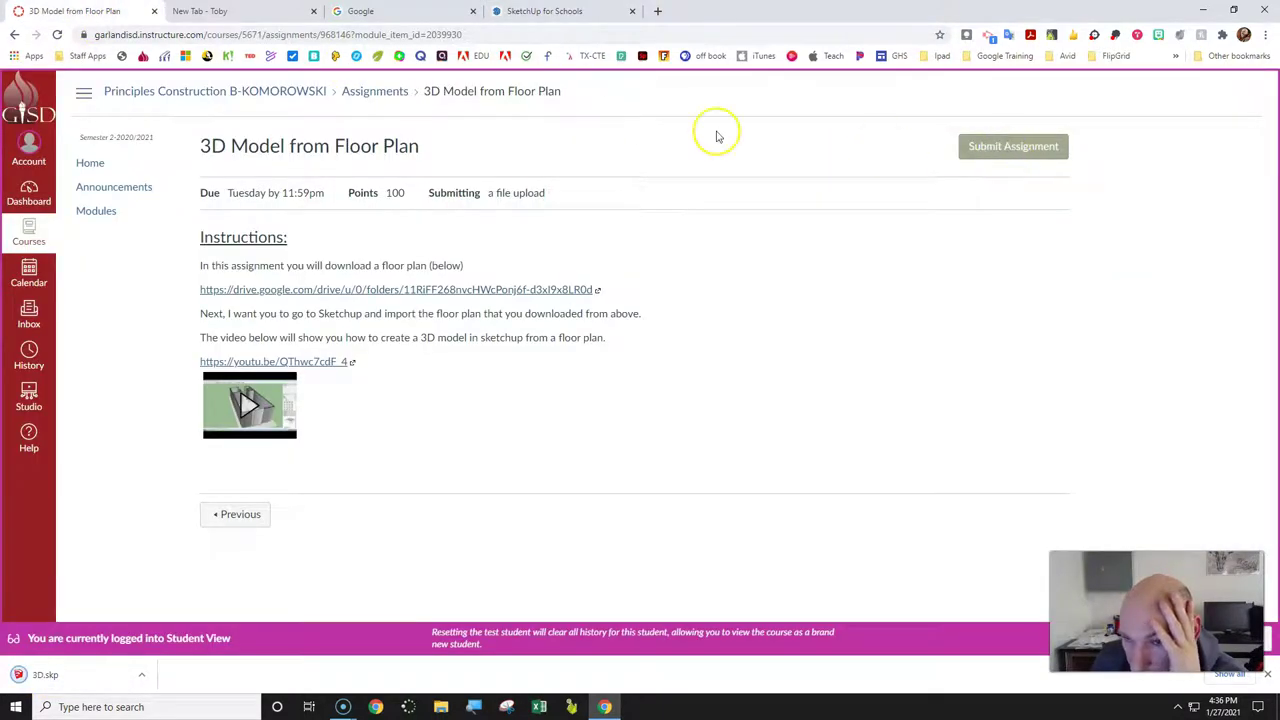
pyautogui.click(1013, 147)
pyautogui.scroll(-2, 340, 420)
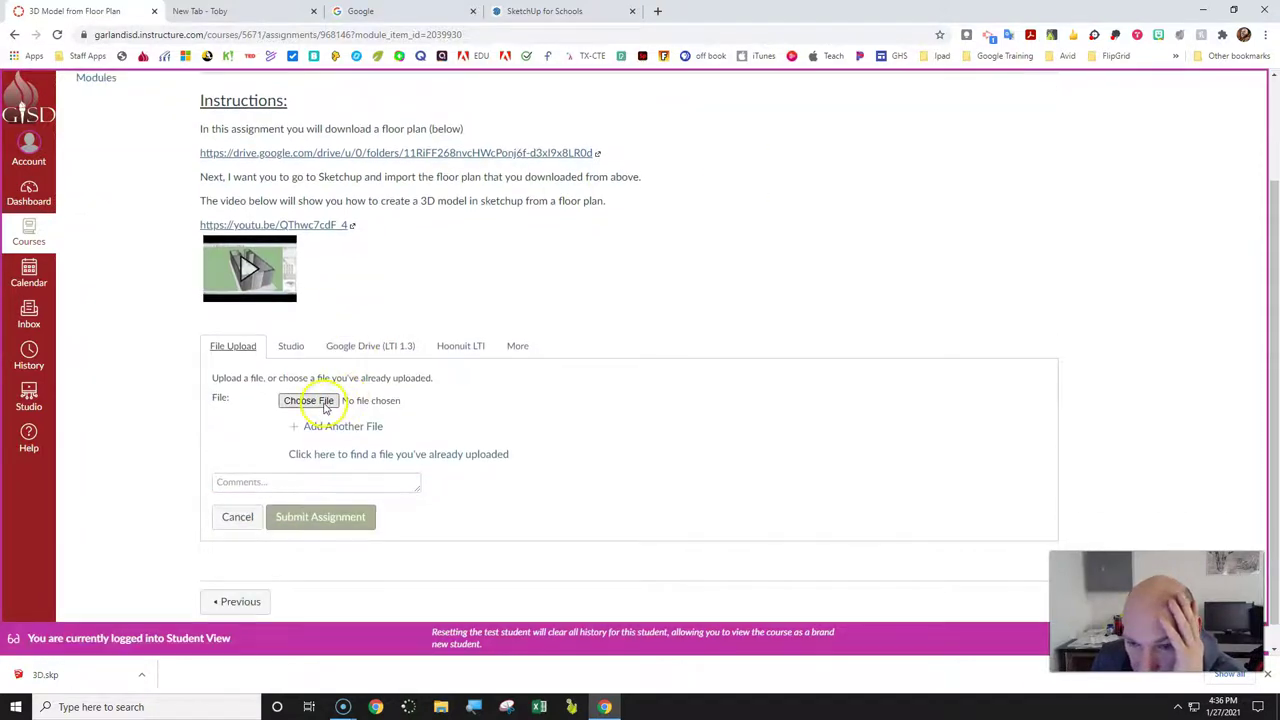
pyautogui.click(322, 402)
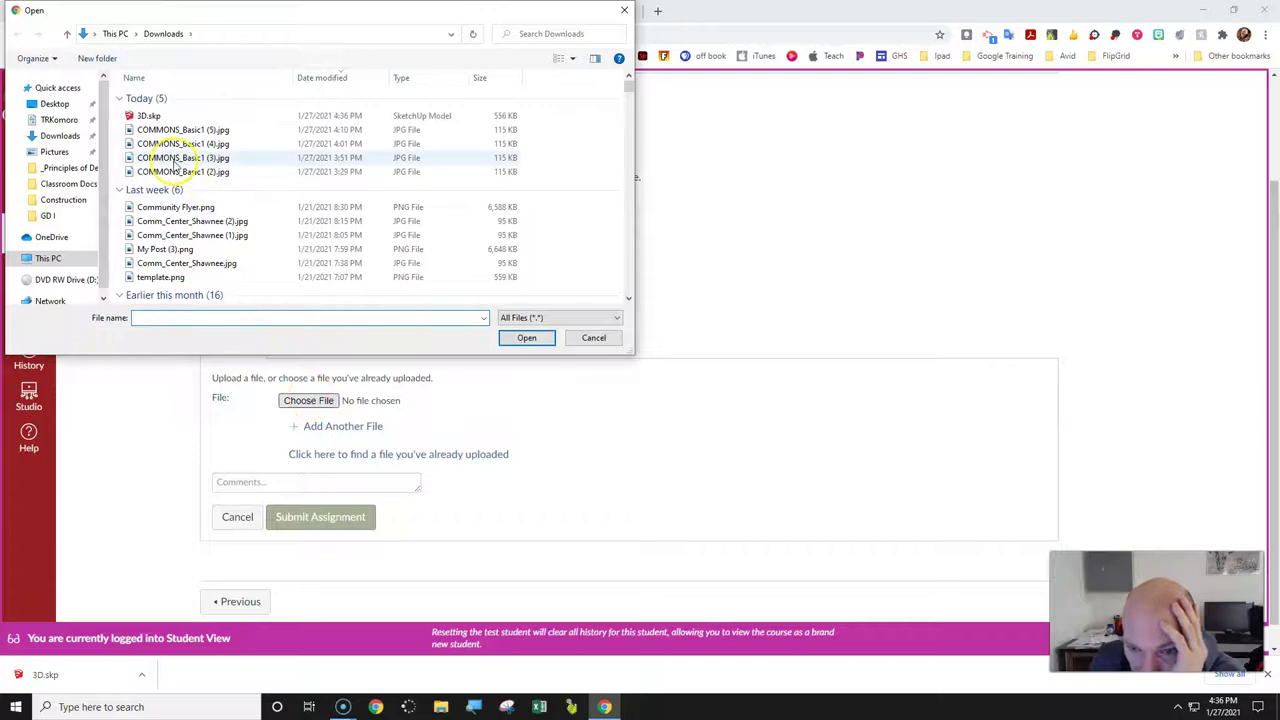
pyautogui.click(147, 116)
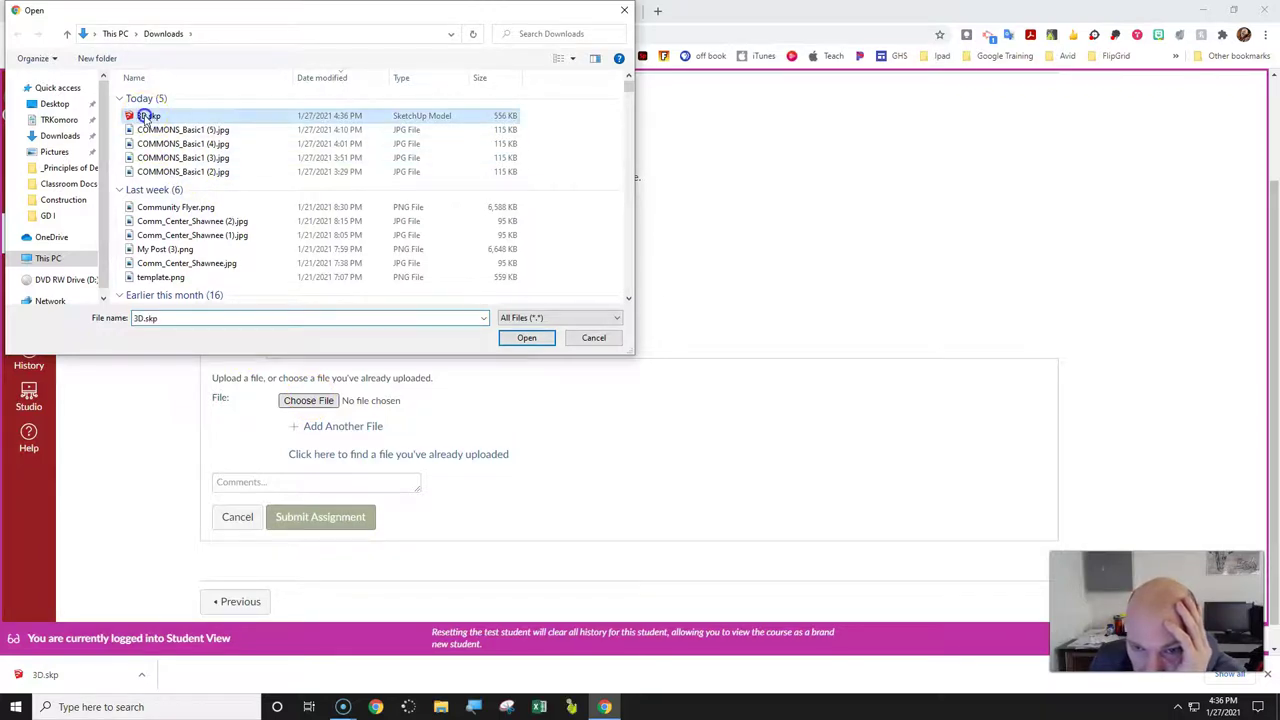
pyautogui.click(527, 338)
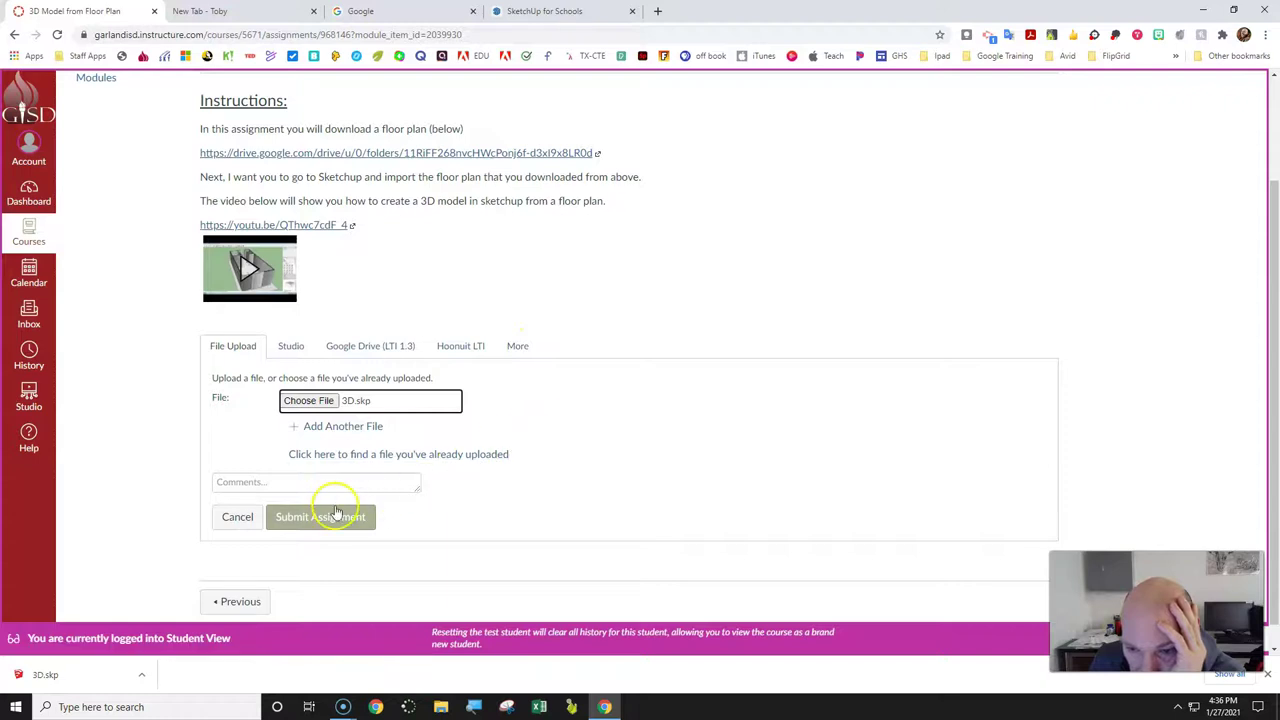
pyautogui.click(328, 519)
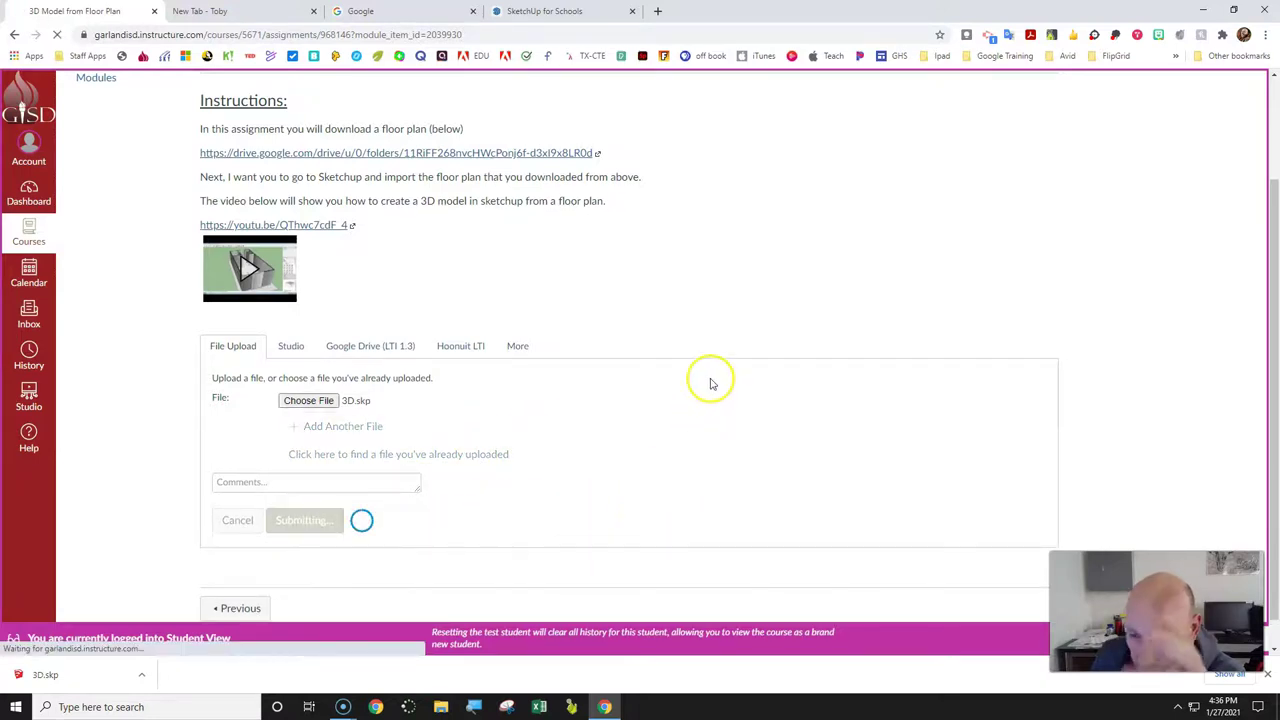